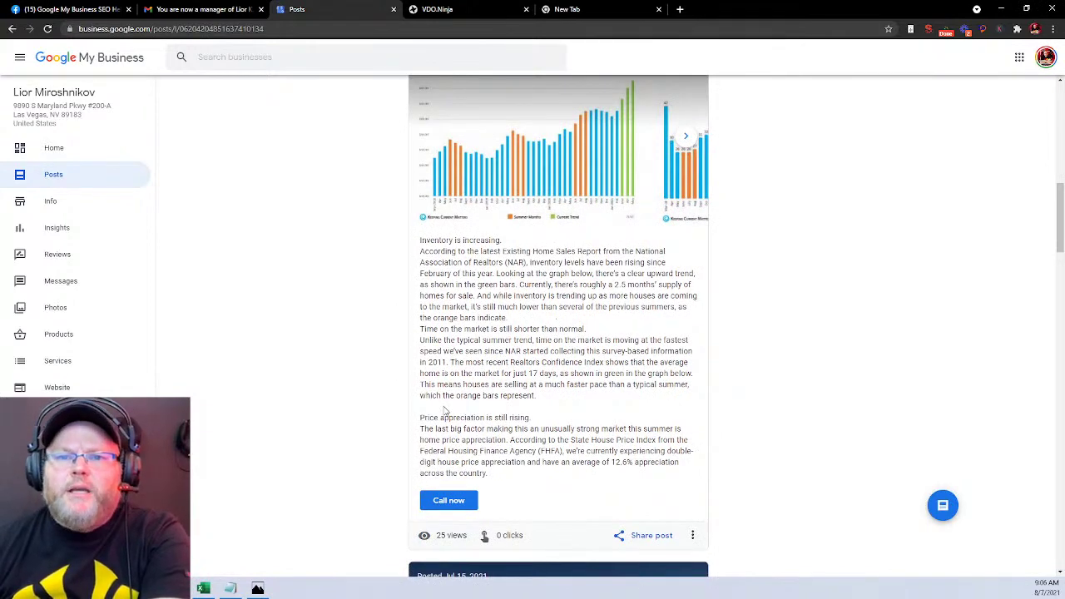
Open the business info page and review the full list of service areas, leaving it unedited.
click(69, 204)
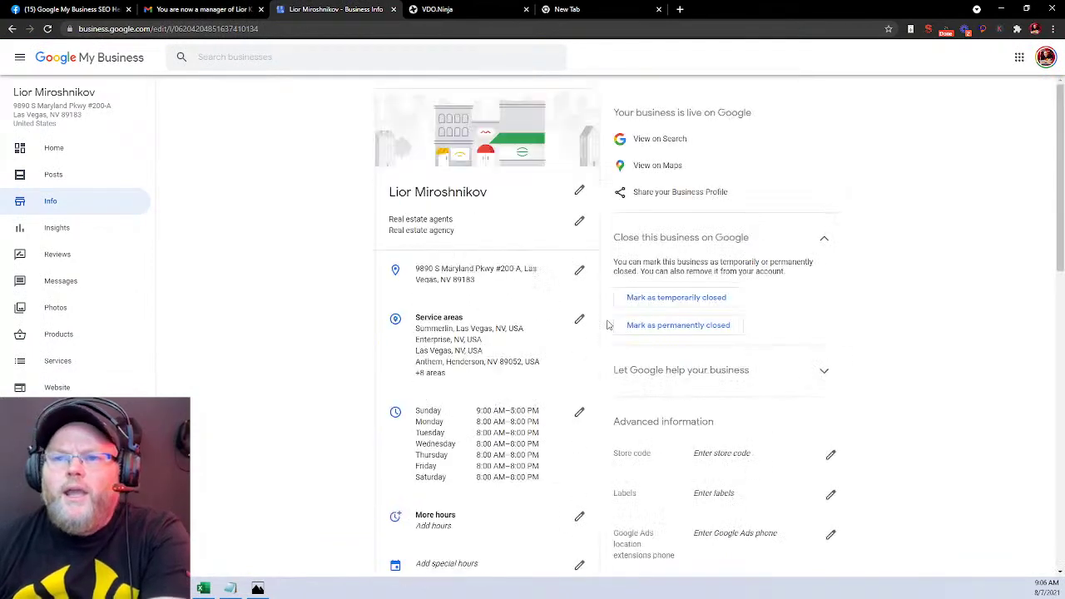
scroll(608, 326, down, 2)
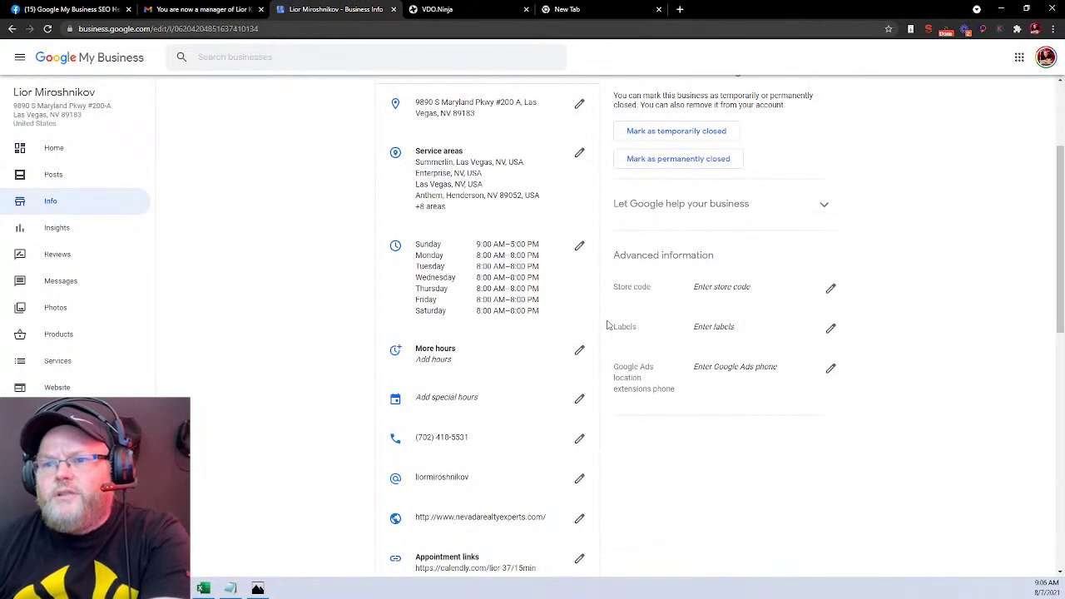
scroll(608, 325, up, 2)
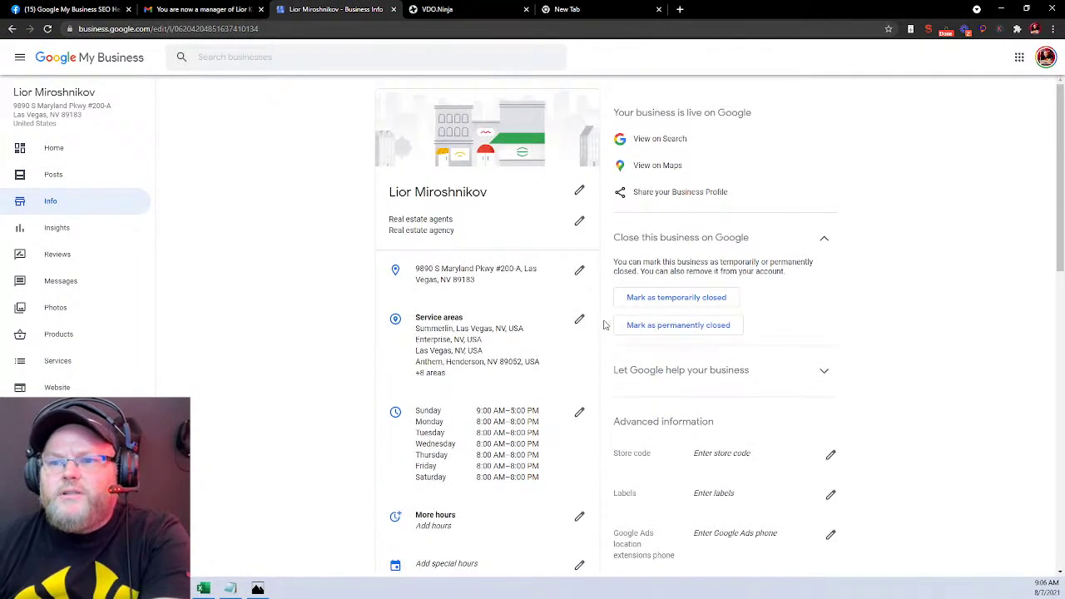
click(432, 376)
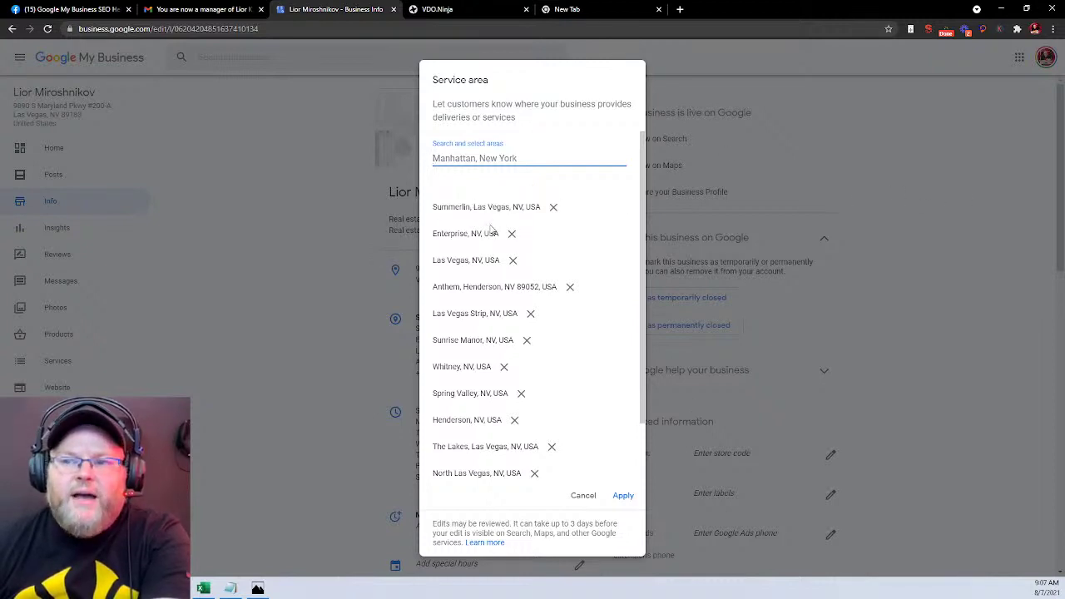
click(583, 496)
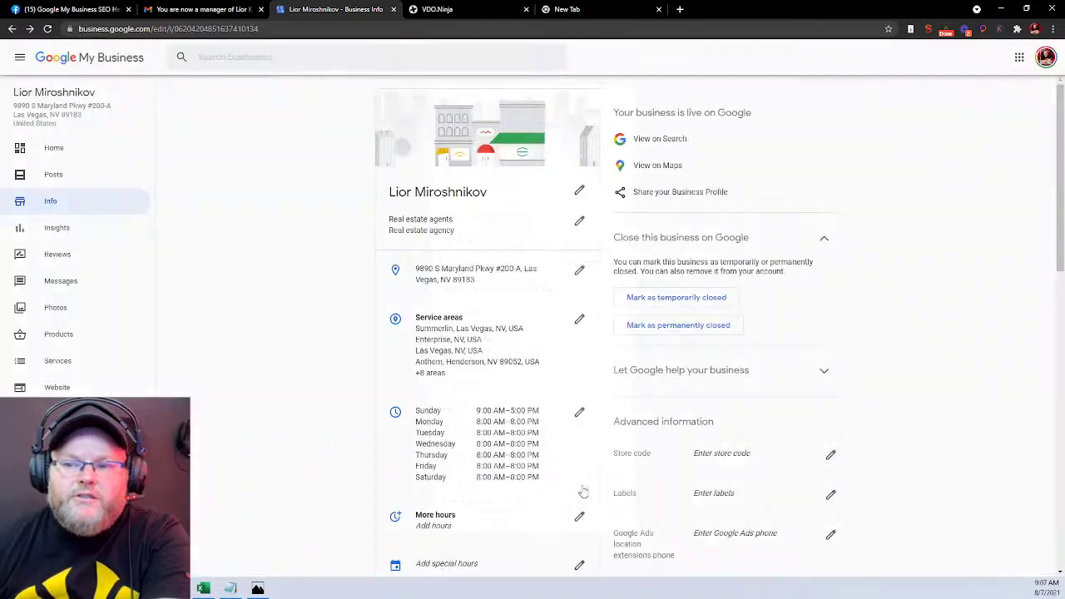
Review the info page from the opening hours down to the services and open the product list.
scroll(588, 427, down, 3)
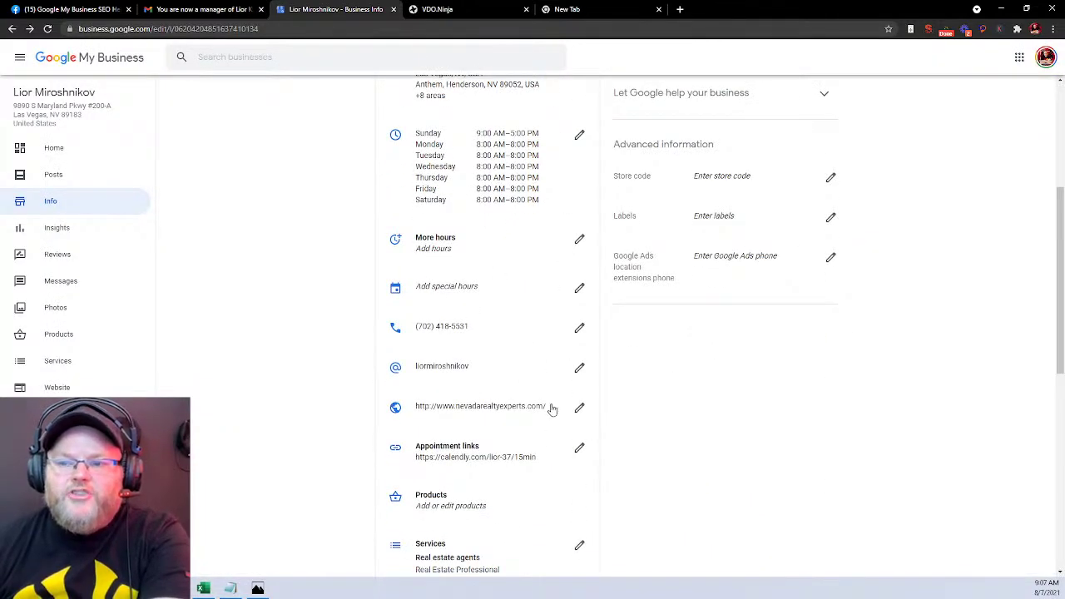
scroll(500, 382, down, 1)
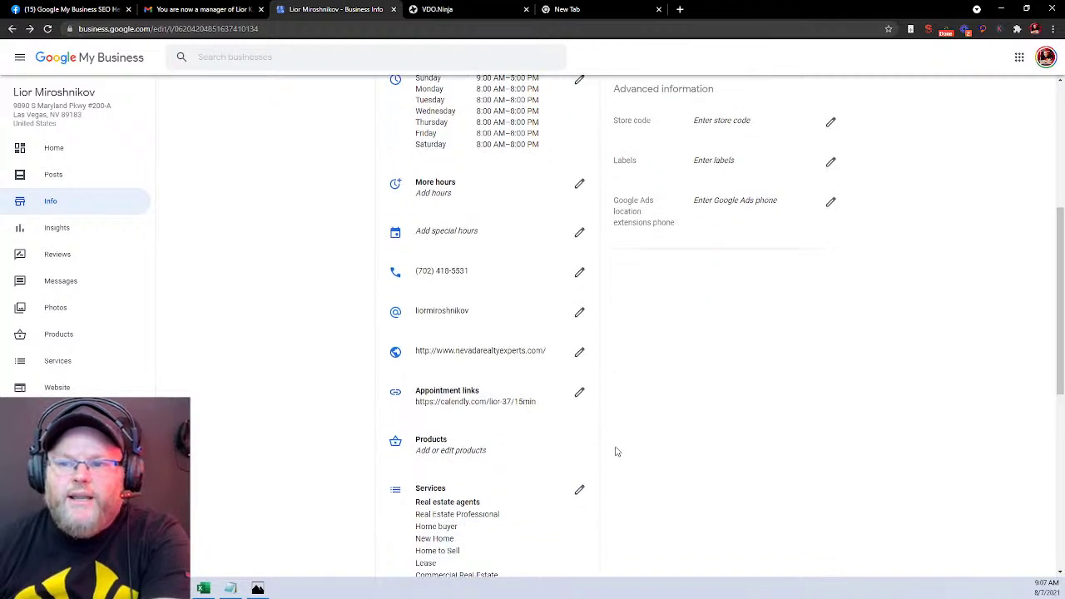
scroll(616, 452, down, 2)
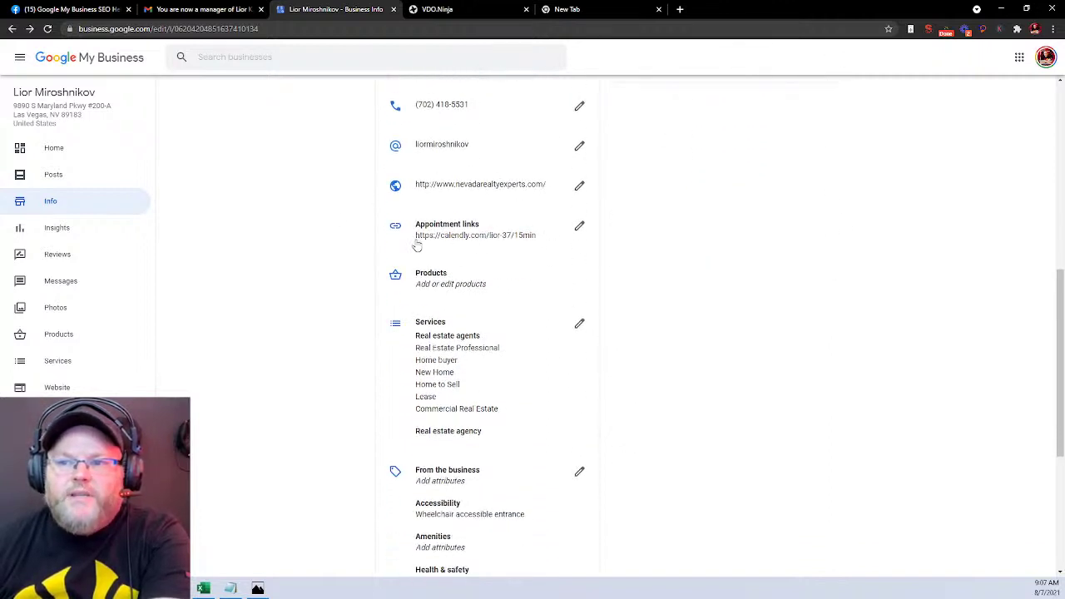
scroll(530, 307, down, 2)
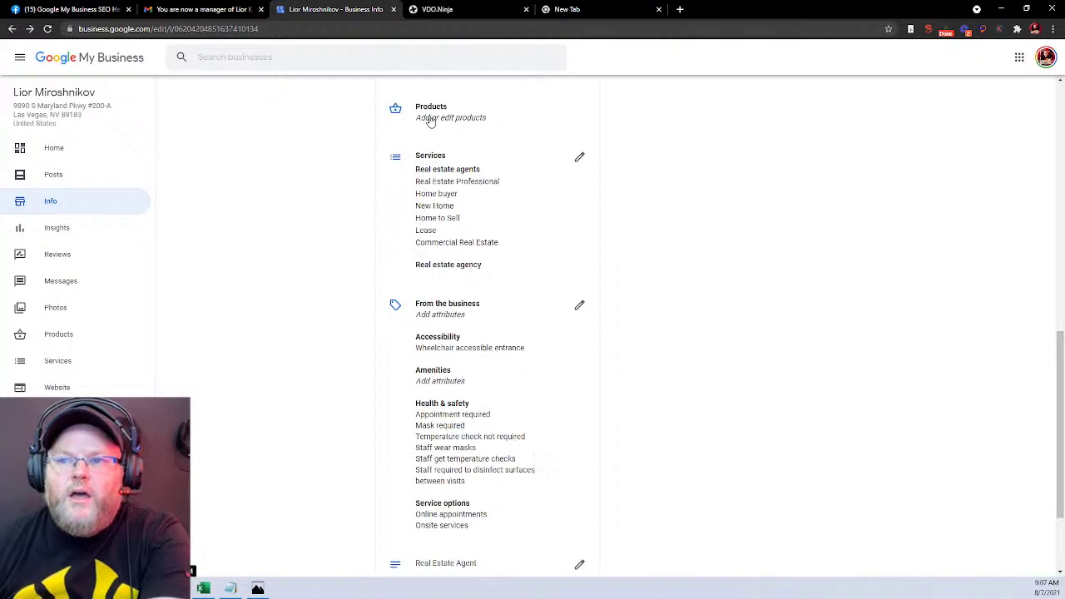
click(431, 119)
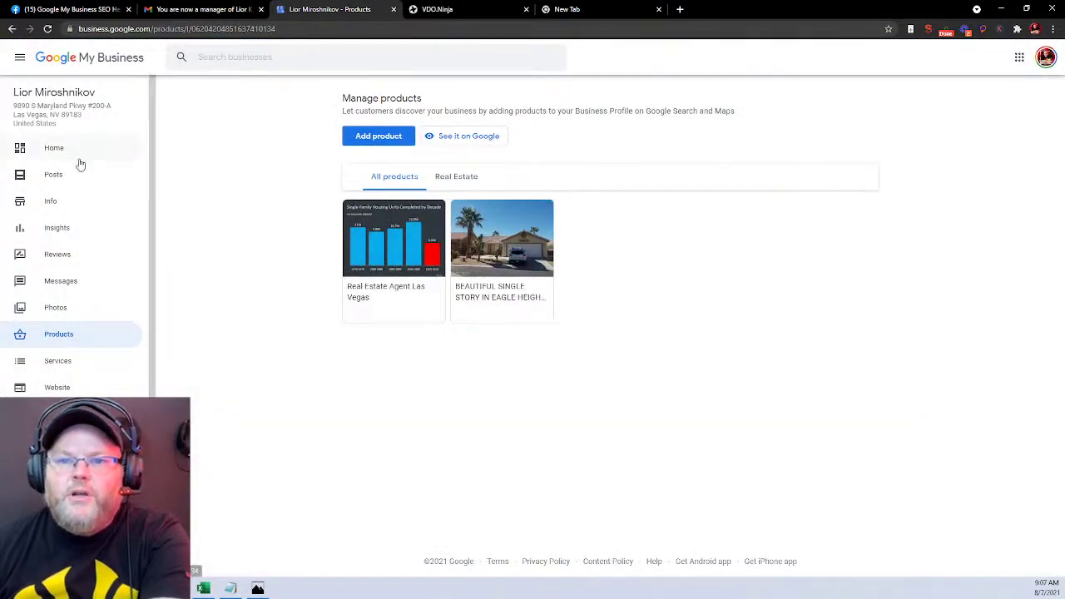
Return to the business info and copy the website address from its edit dialog without changing it.
click(64, 202)
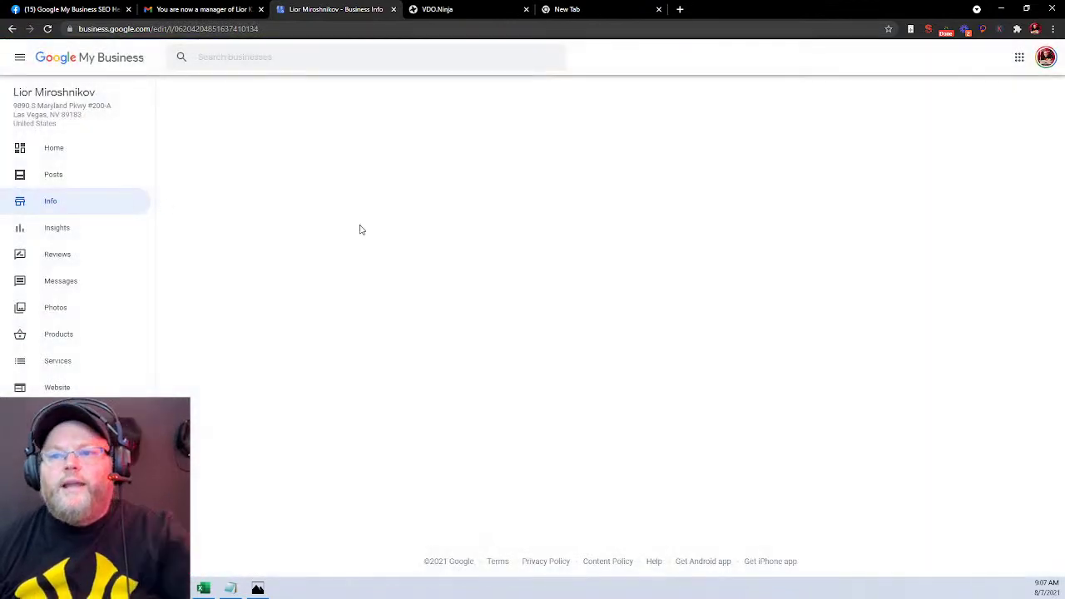
scroll(390, 271, down, 3)
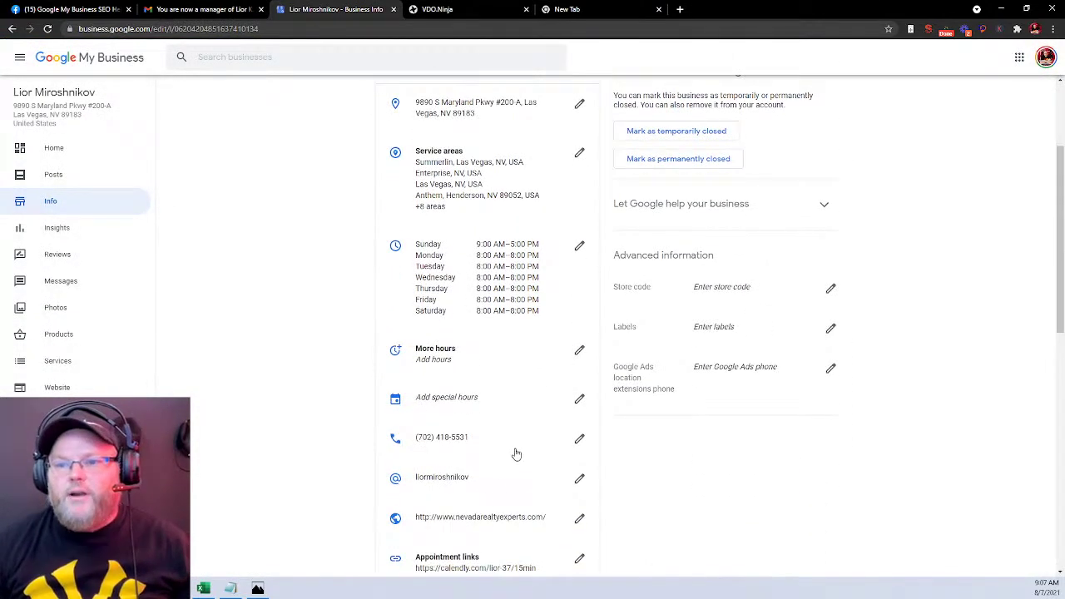
click(497, 517)
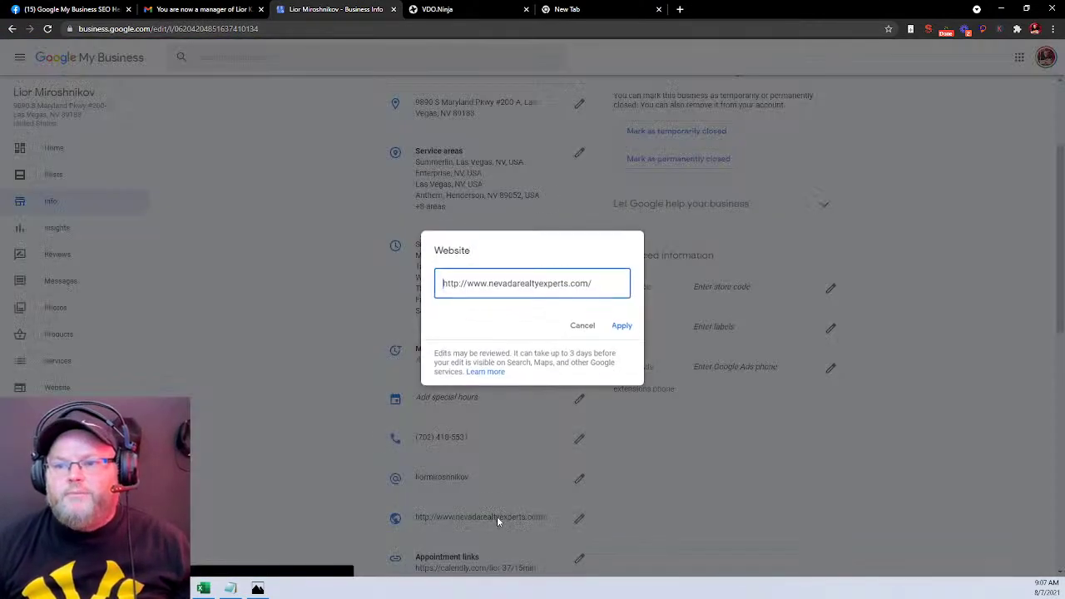
triple_click(521, 288)
key(ctrl+c)
click(584, 328)
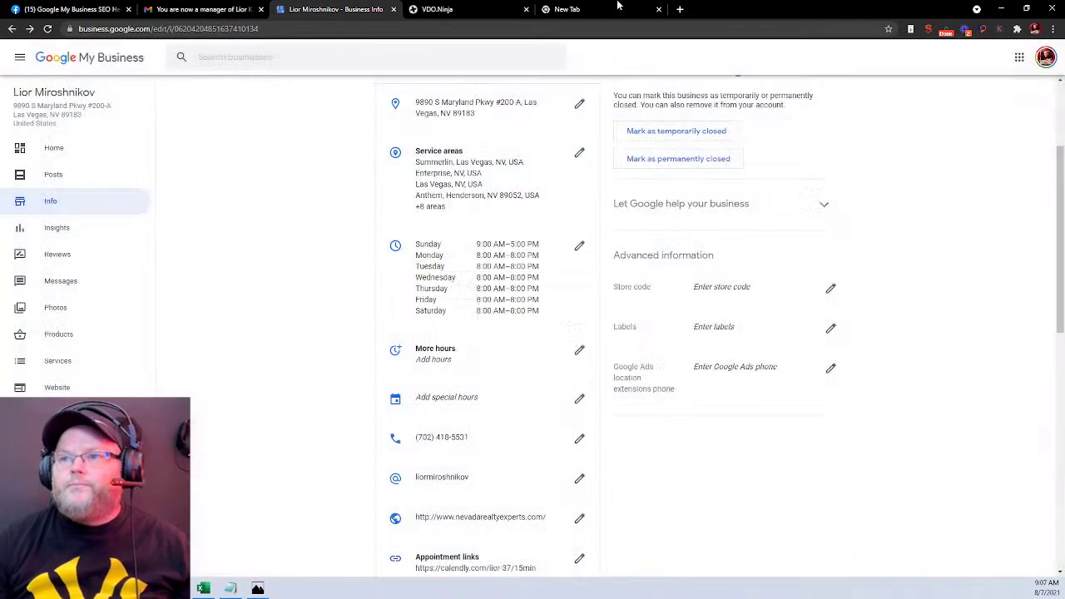
Open the copied website address in the empty browser tab and inspect the site's navigation options.
click(574, 9)
key(ctrl+v)
key(Return)
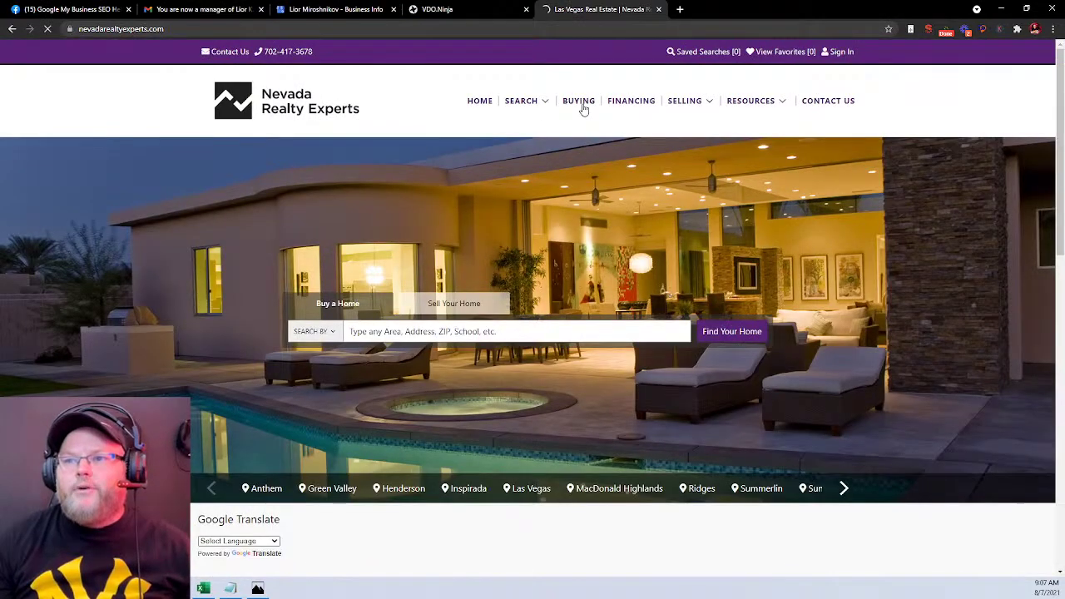
mouse_move(708, 102)
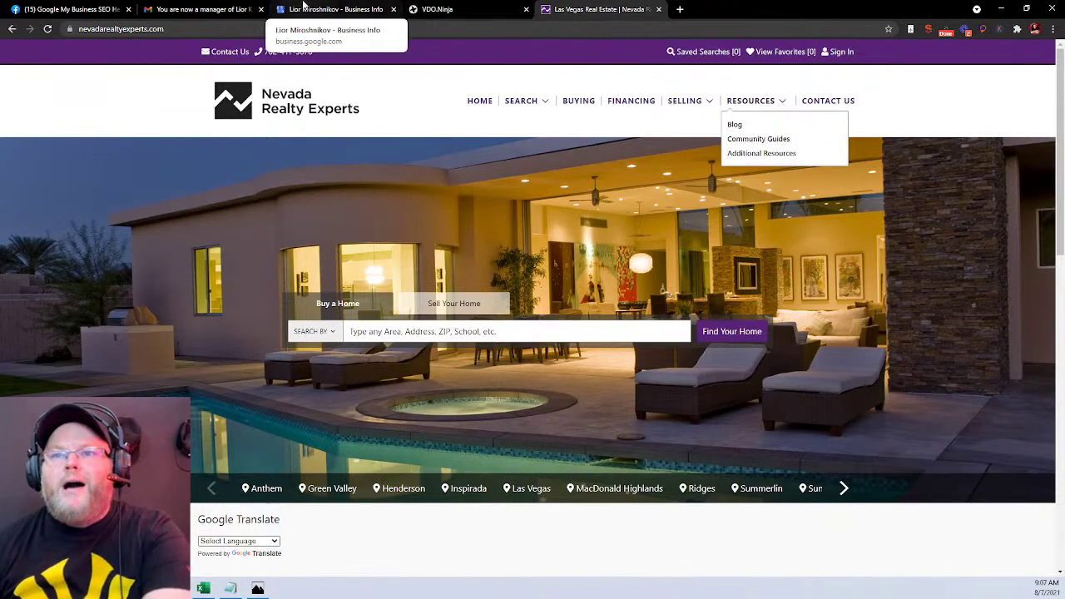
Move the VDO.Ninja browser tab ahead of the mail tab and return to the business info page.
click(375, 8)
drag(412, 8, 166, 8)
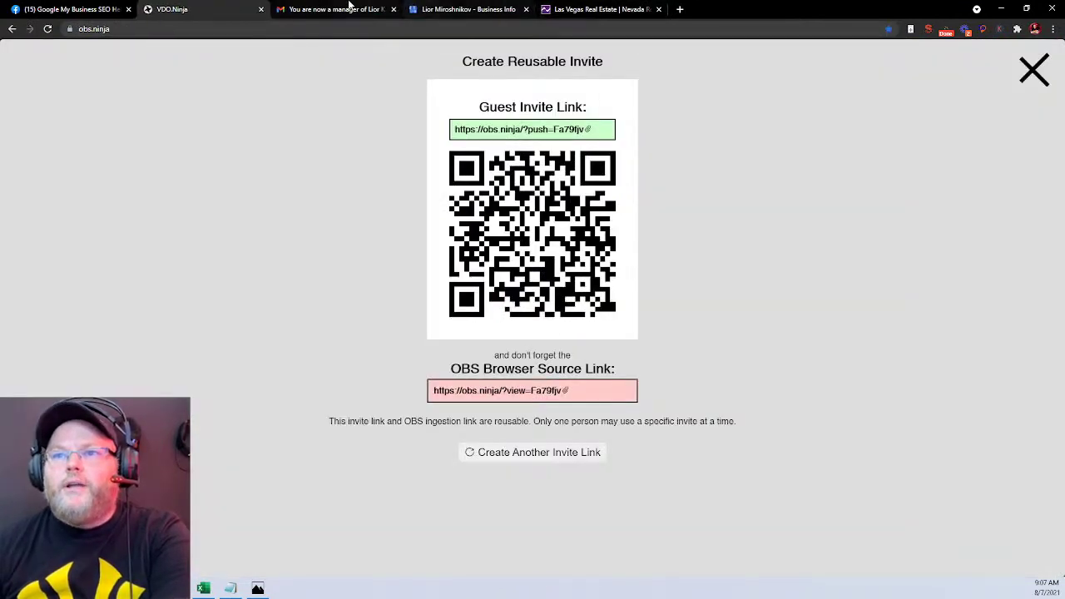
click(370, 9)
click(430, 8)
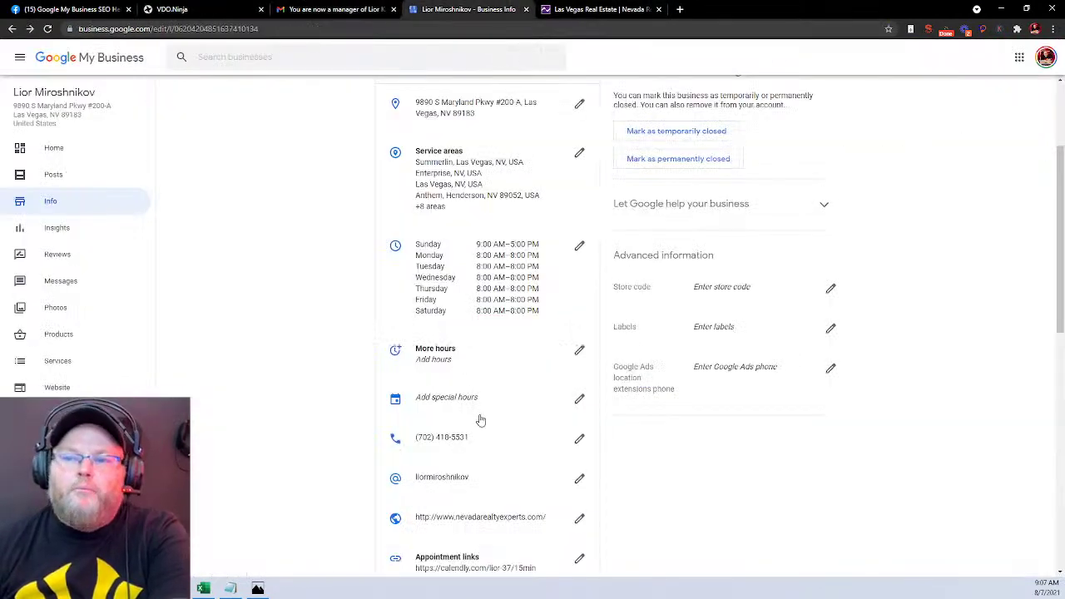
Review the contact details, appointment link, services, attributes, description and opening date on the info page.
scroll(496, 489, down, 3)
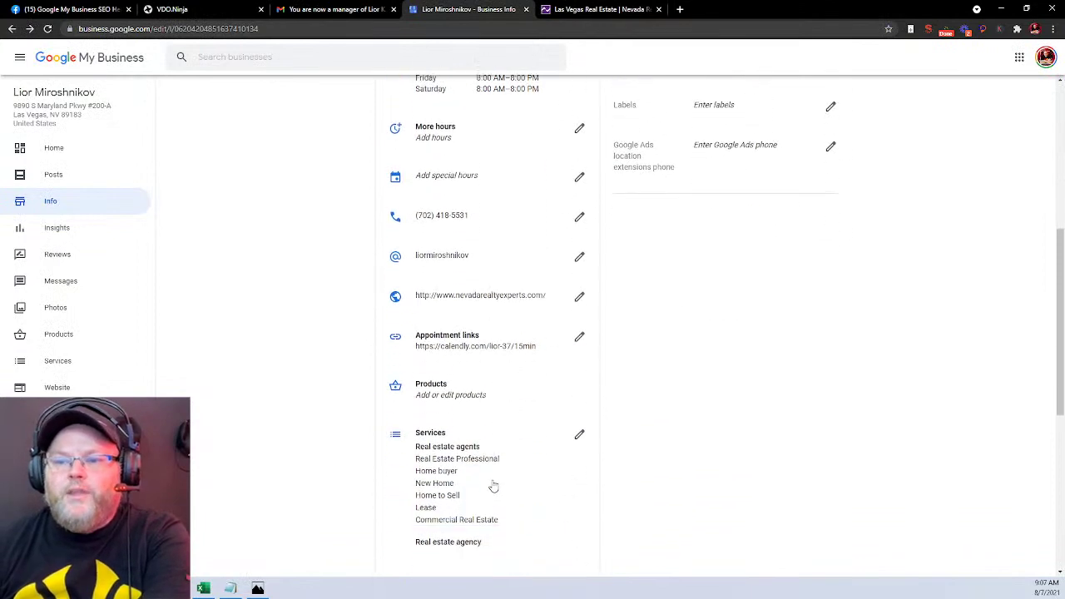
scroll(464, 464, down, 3)
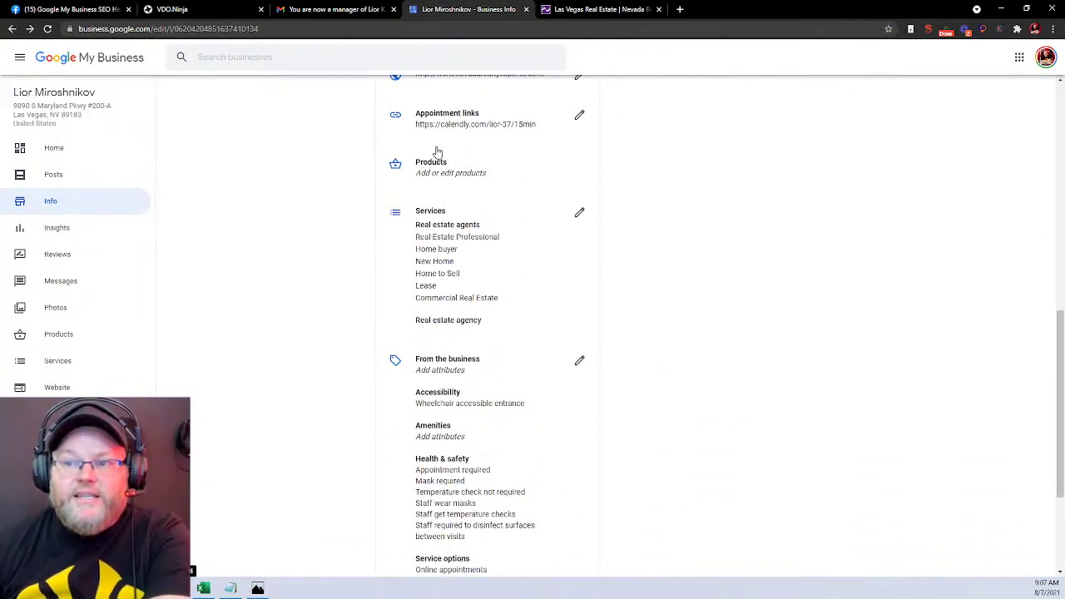
scroll(466, 298, down, 2)
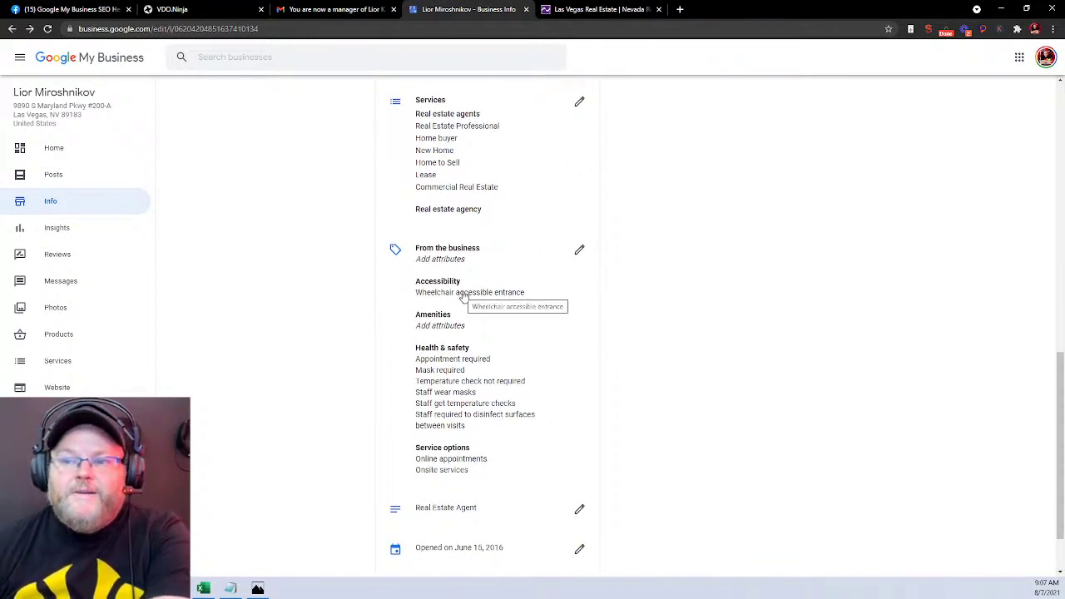
scroll(464, 297, down, 2)
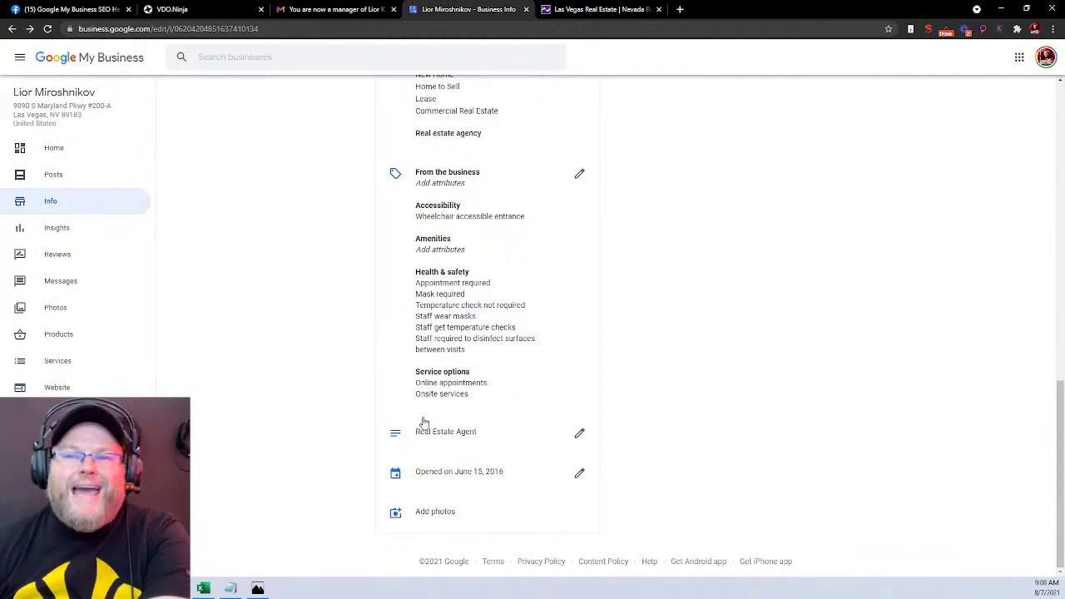
scroll(415, 416, up, 10)
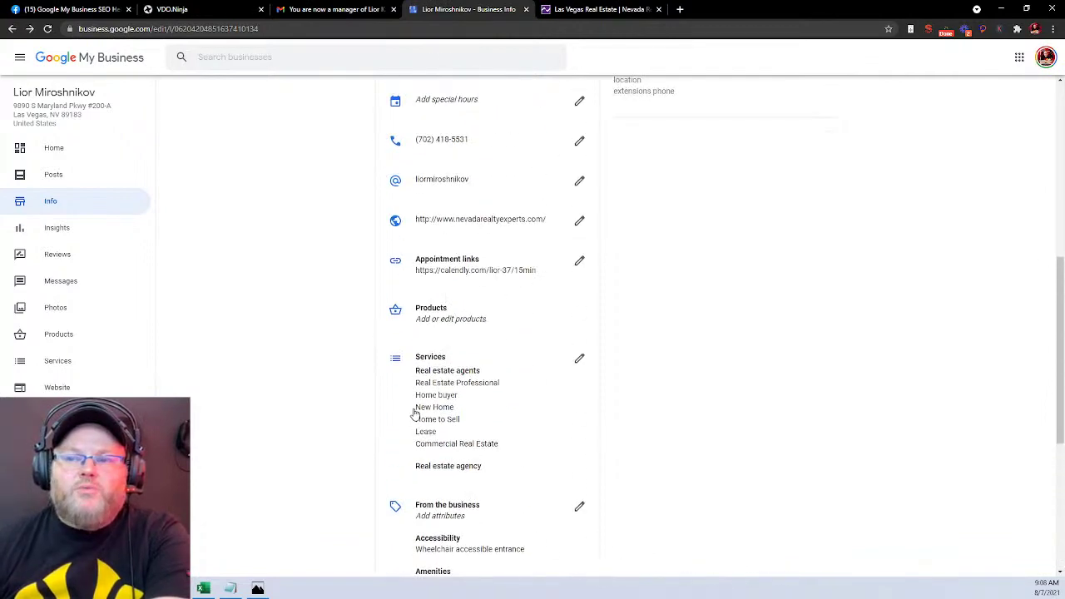
scroll(413, 410, up, 1)
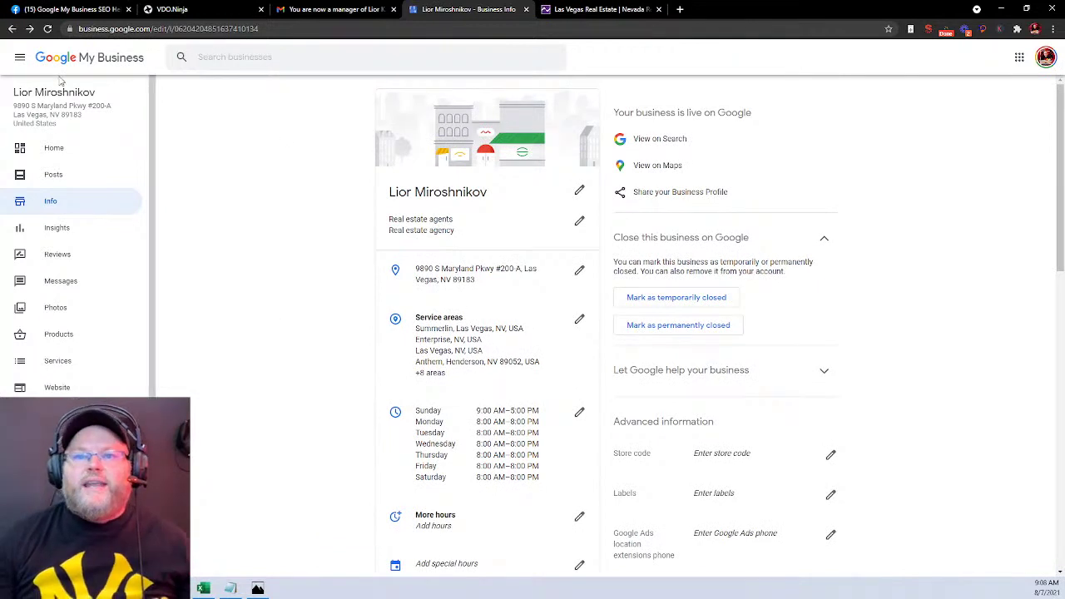
Copy the business name from the profile and search for it on Google in a new tab.
drag(97, 93, 13, 92)
key(ctrl+c)
click(680, 9)
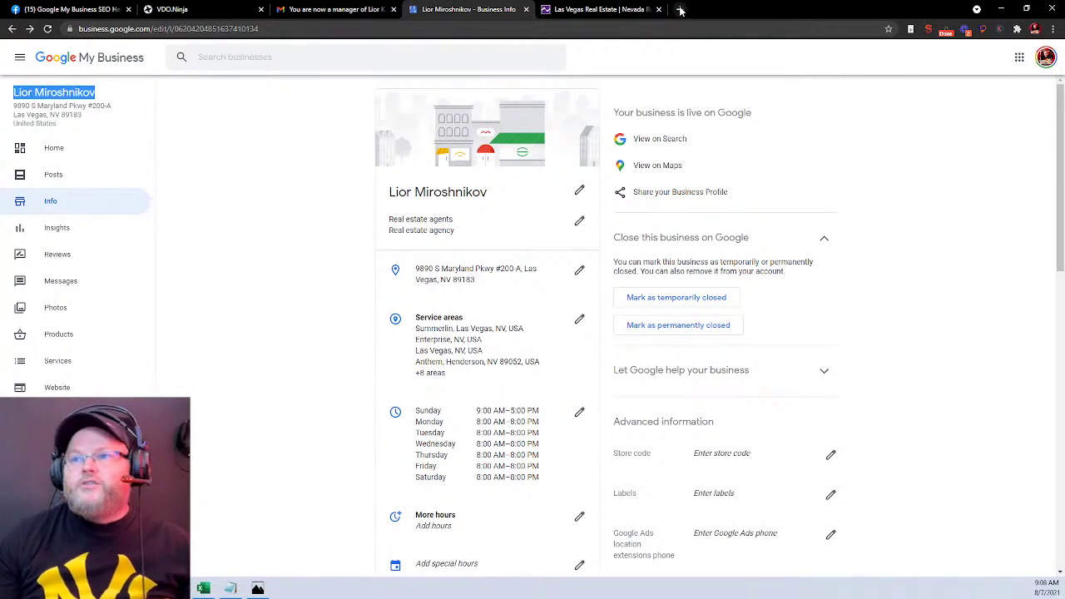
text(go)
key(Return)
key(ctrl+v)
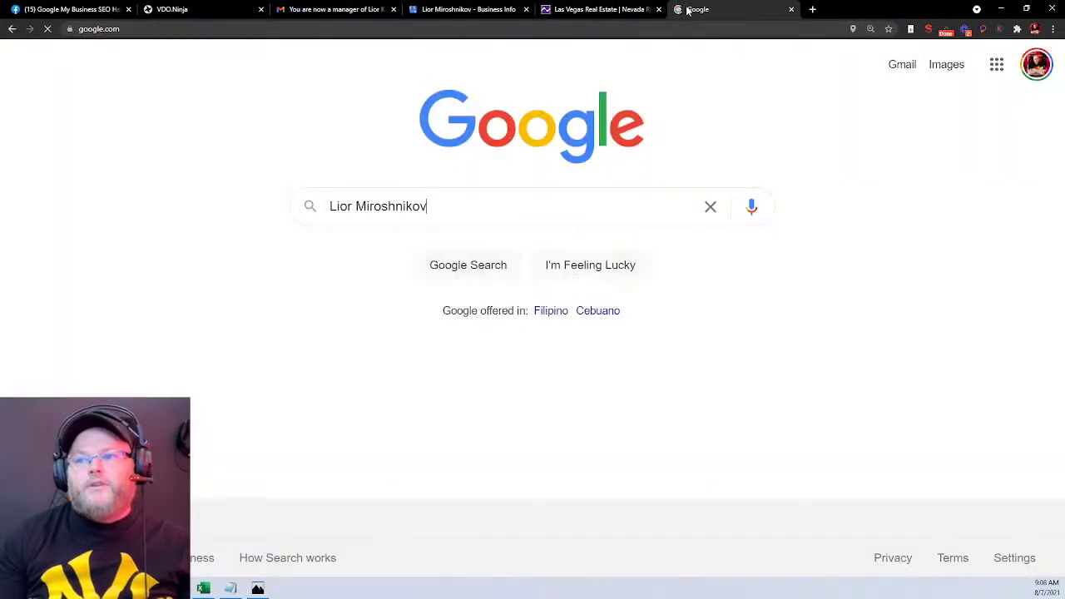
key(Return)
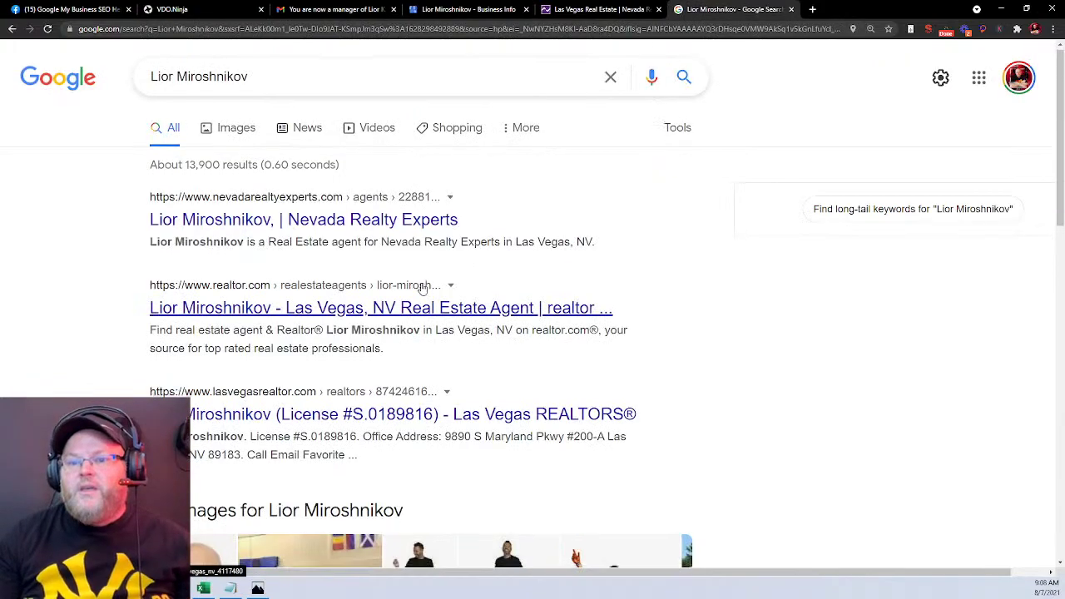
Scan the search results for the business listing, close that tab and return to the business info page.
scroll(417, 283, down, 5)
scroll(417, 284, down, 3)
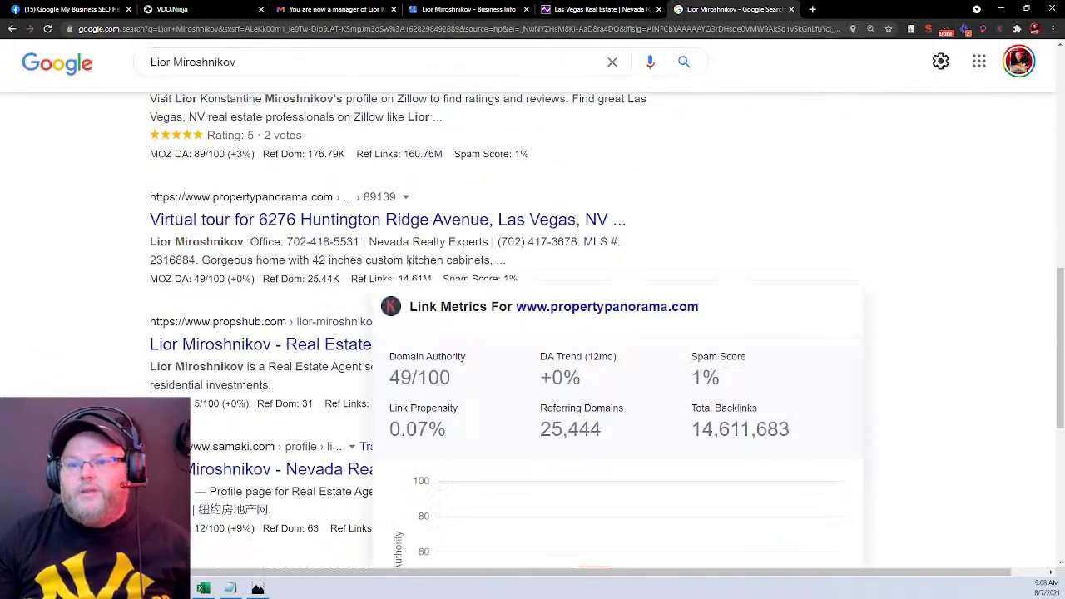
click(790, 9)
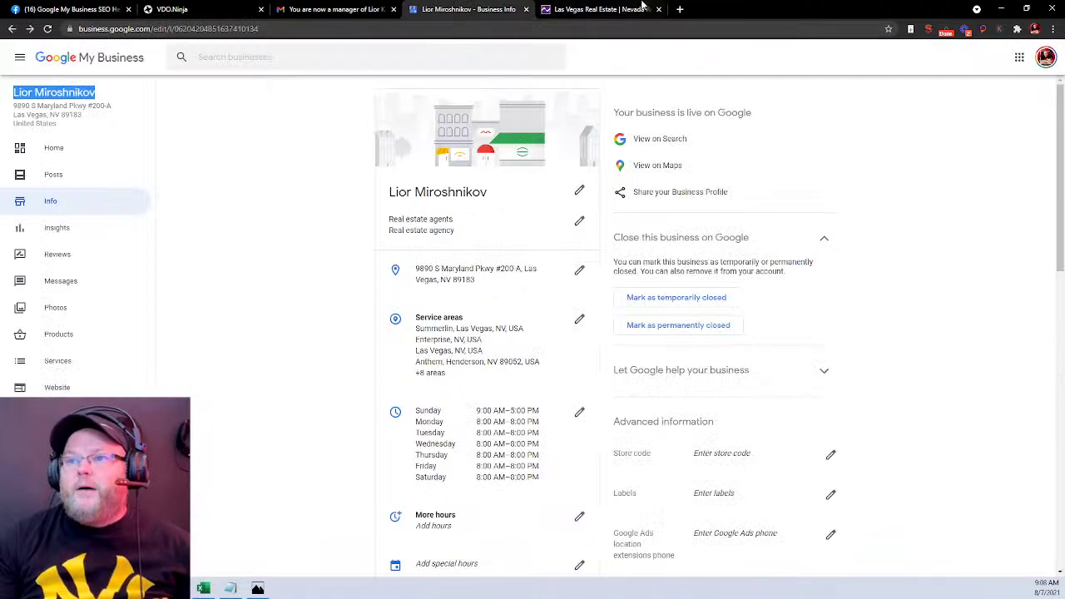
click(593, 7)
click(462, 9)
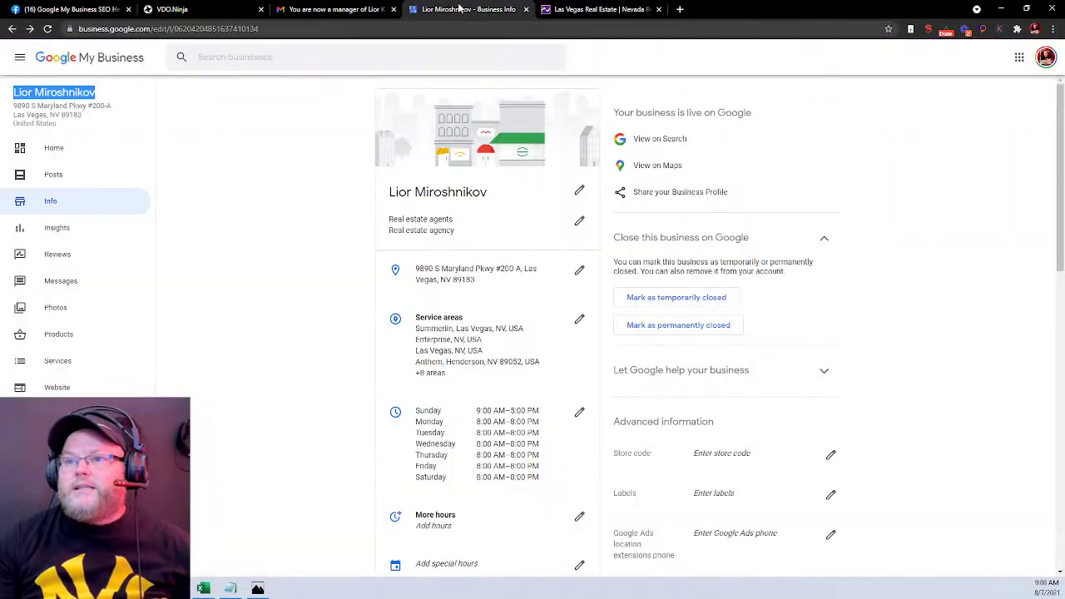
View the live business profile on Google Search and look over its products, questions and reviews sections.
click(659, 138)
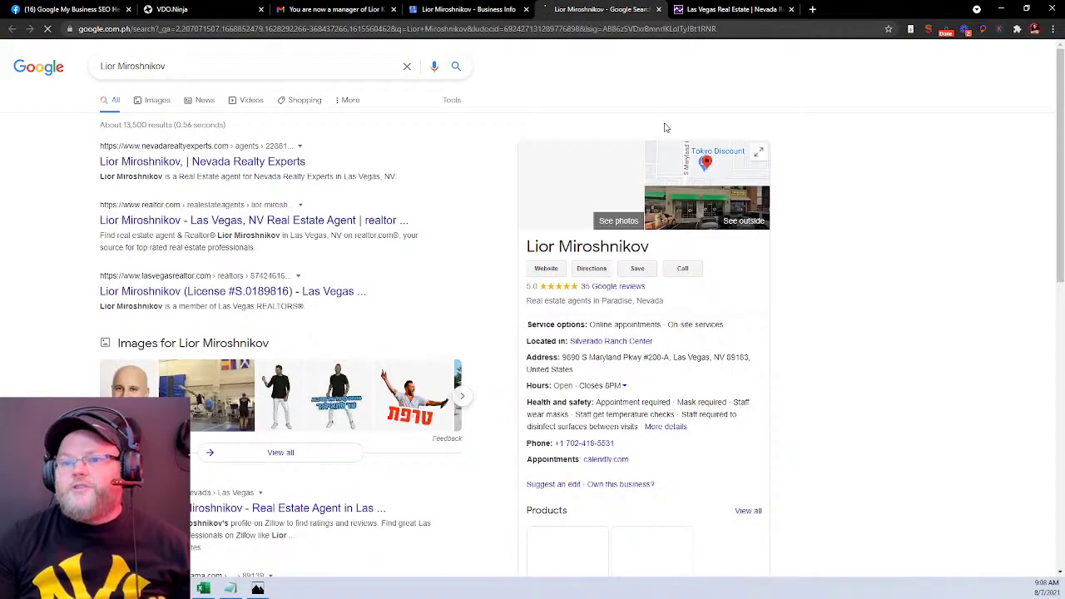
scroll(660, 369, down, 4)
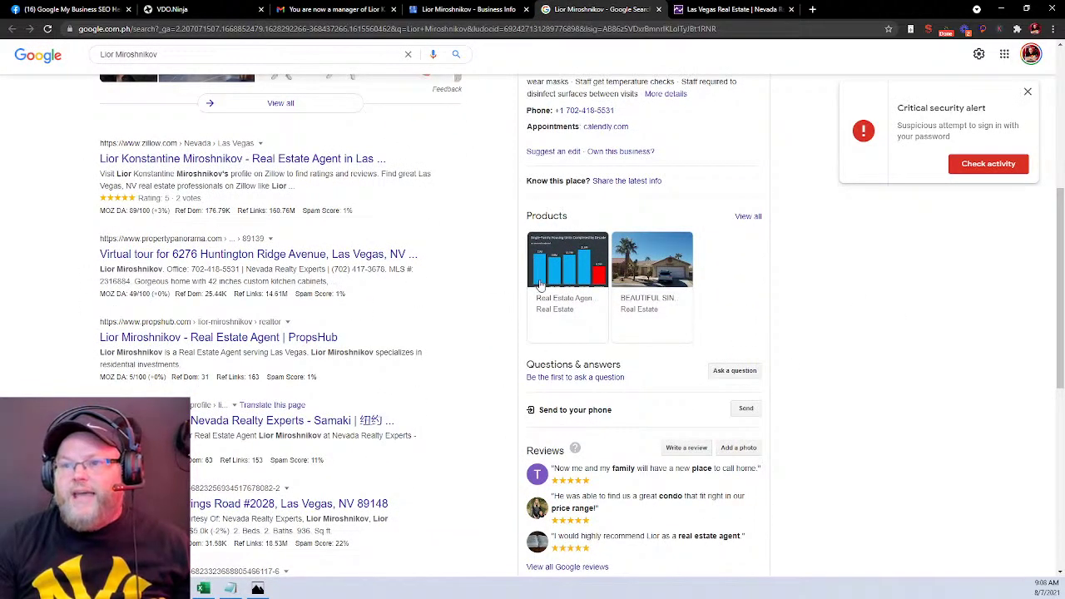
scroll(582, 308, up, 5)
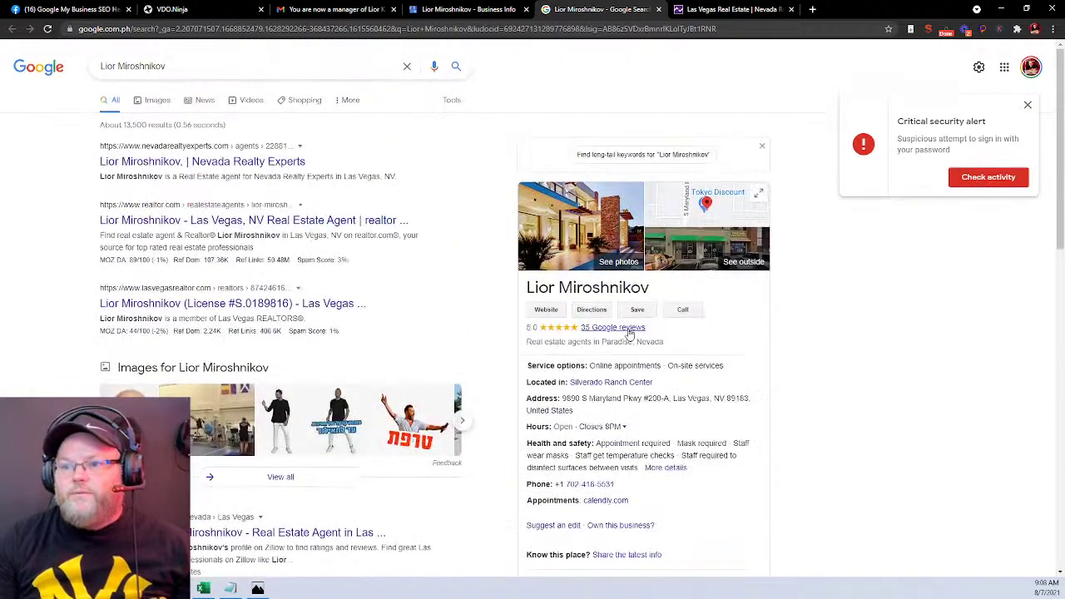
Open the listing's Google reviews and like the customer reviews down to the first-time homebuyer's.
click(629, 328)
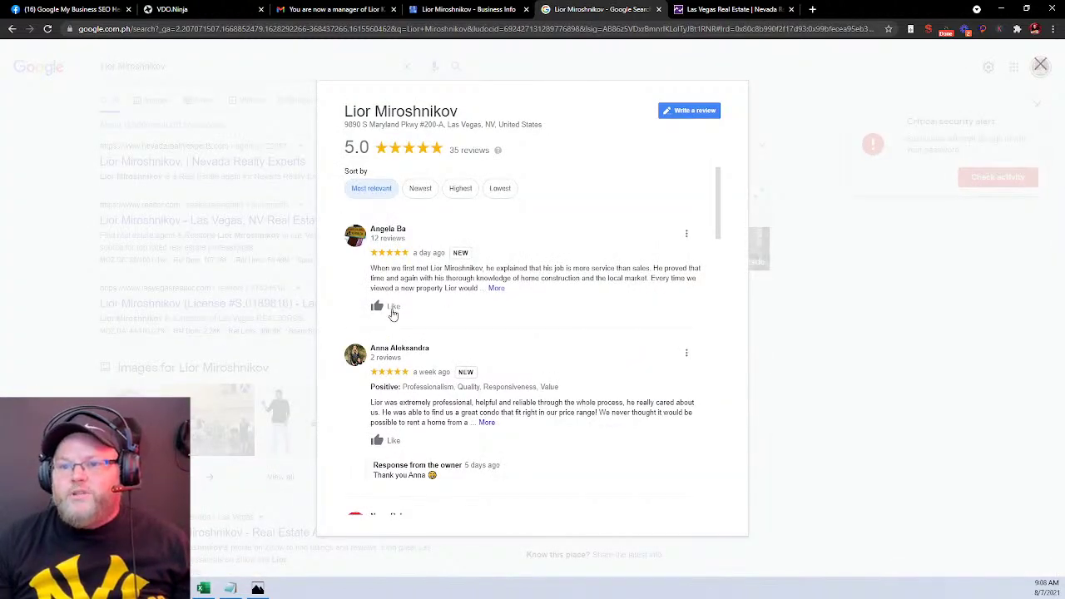
click(390, 308)
click(380, 441)
scroll(380, 441, down, 2)
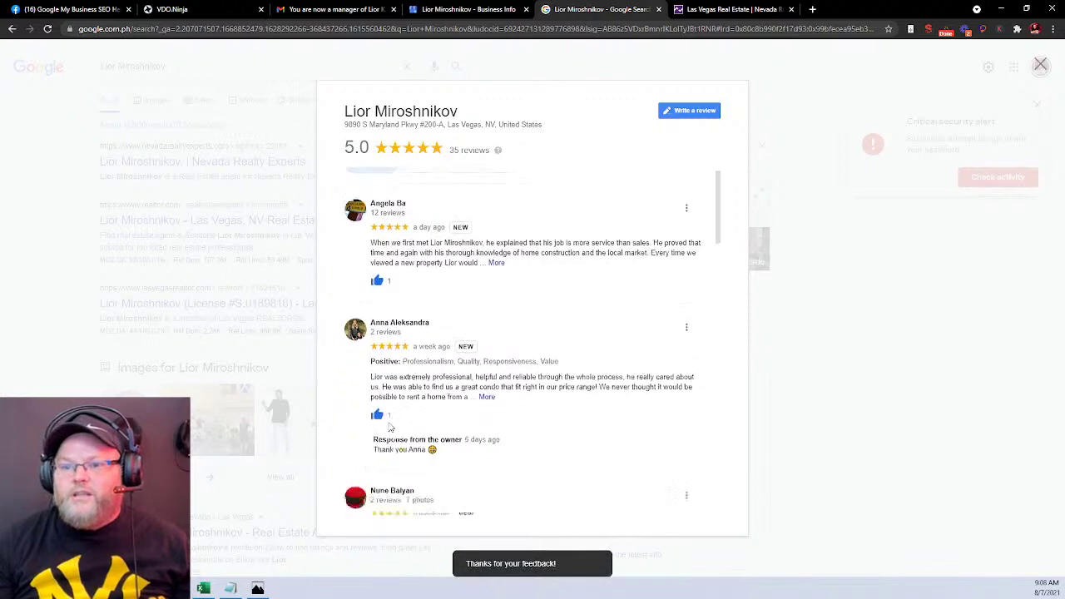
scroll(391, 366, down, 1)
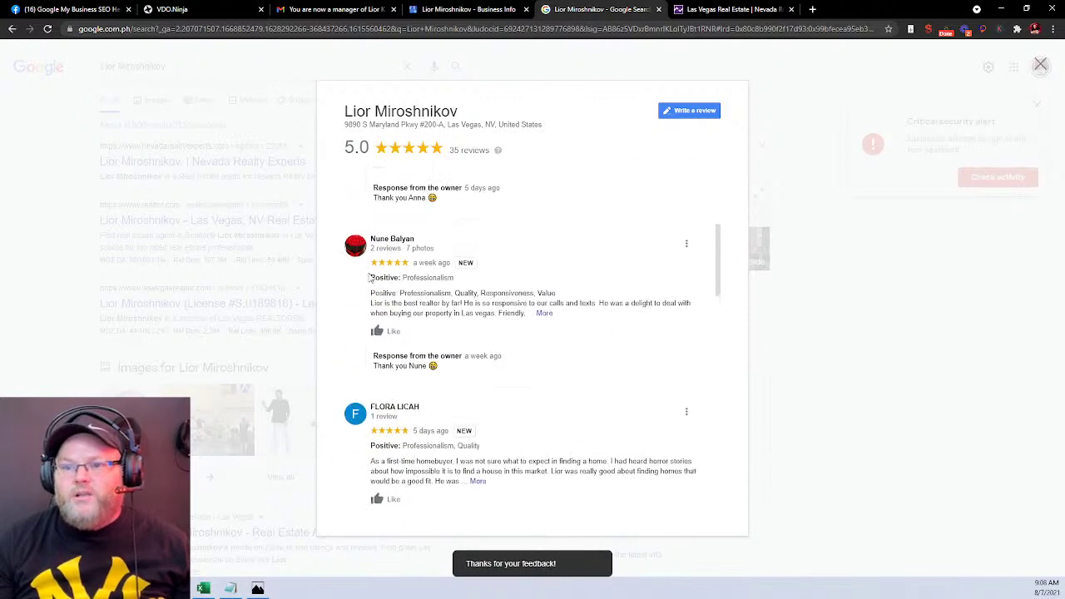
scroll(389, 339, down, 2)
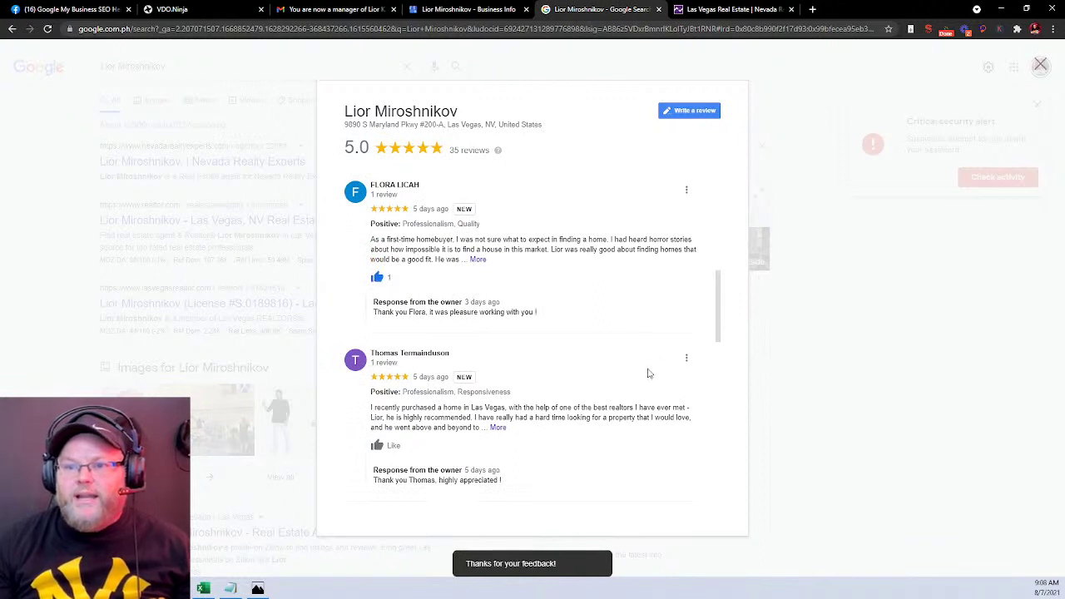
Expand and select the first-time homebuyer's full review text, and open conversion.ai in a new tab.
click(477, 260)
triple_click(451, 263)
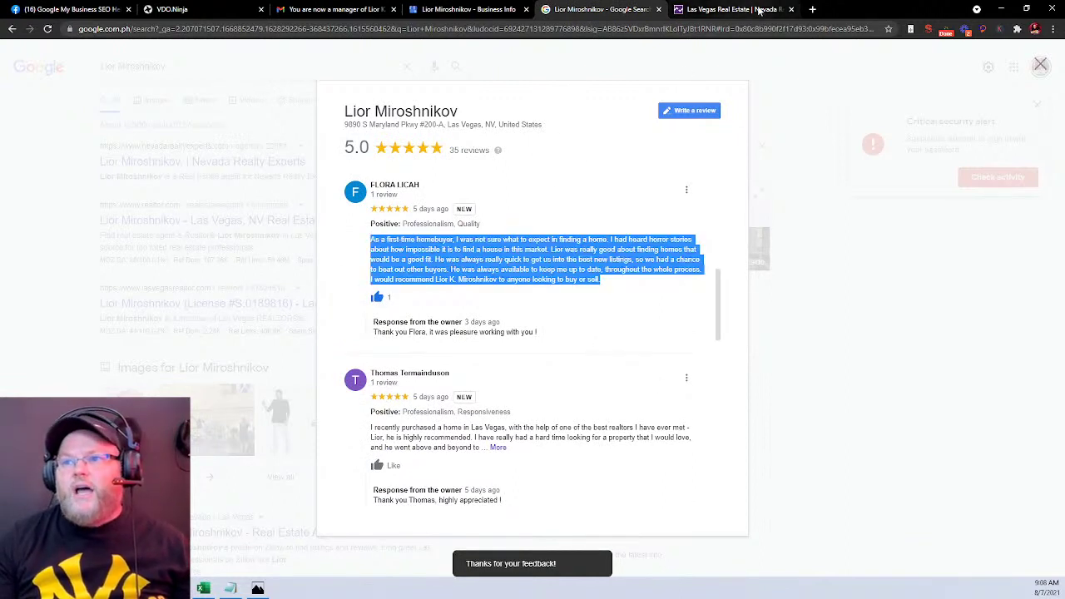
click(813, 10)
text(convers)
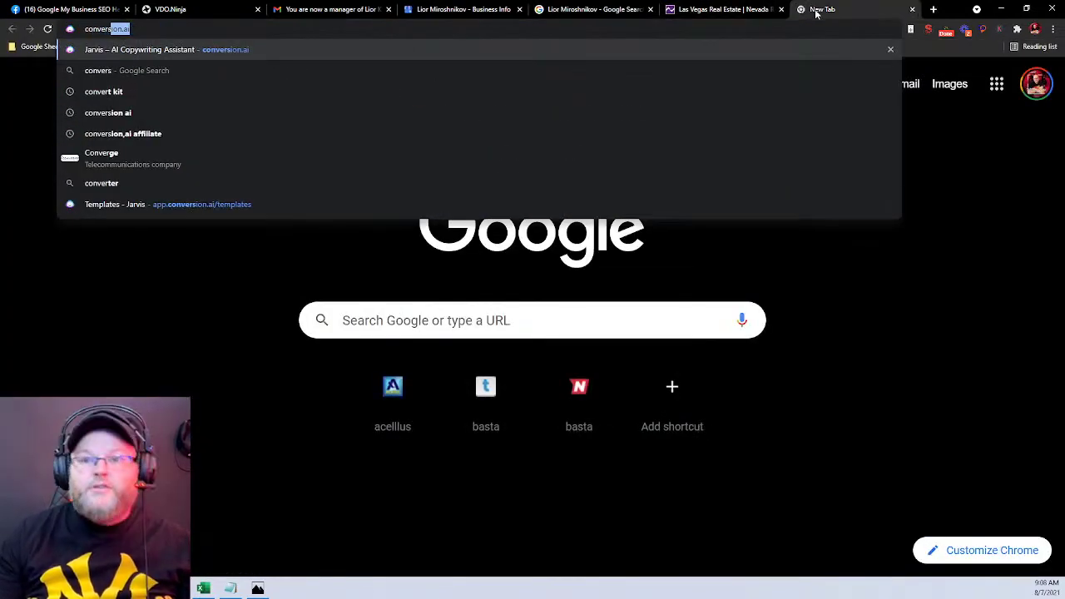
key(Return)
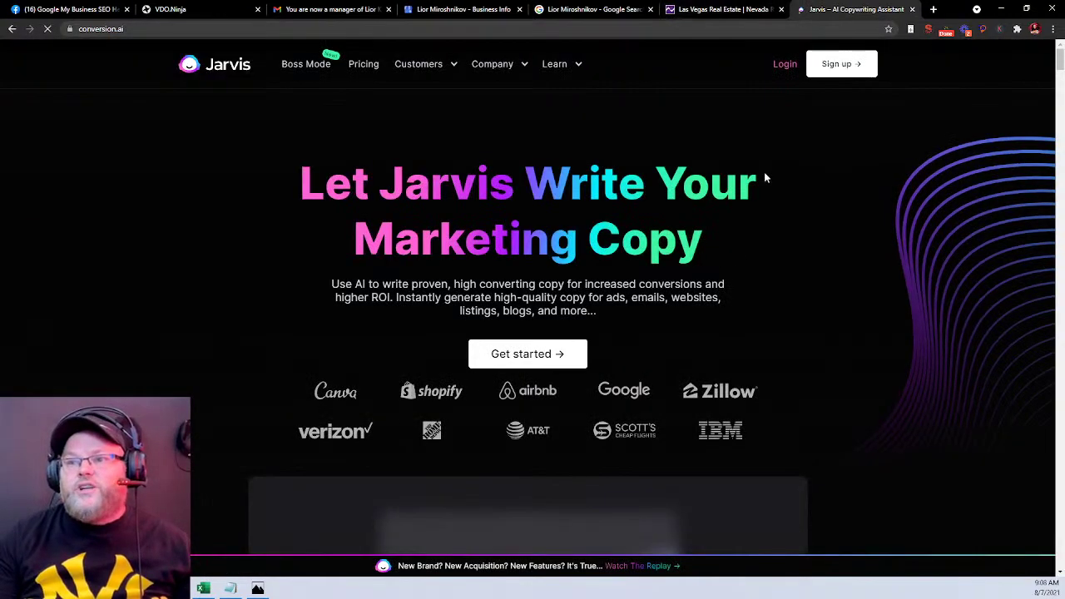
Check the reviewer's name on the listing, then search the Jarvis templates for "revi" and open the Review Responder template.
click(588, 10)
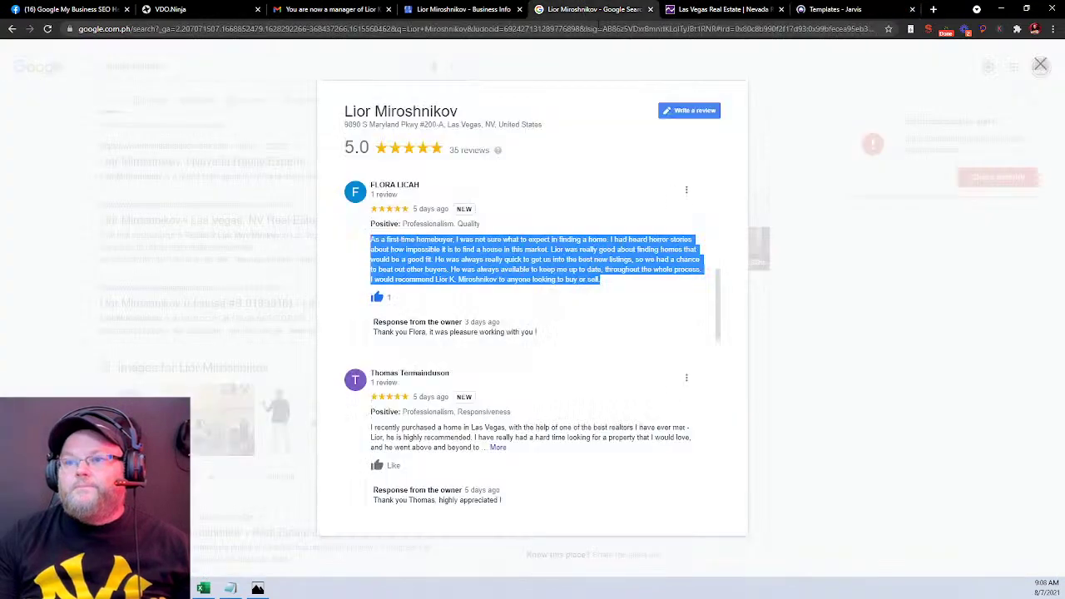
drag(421, 184, 372, 185)
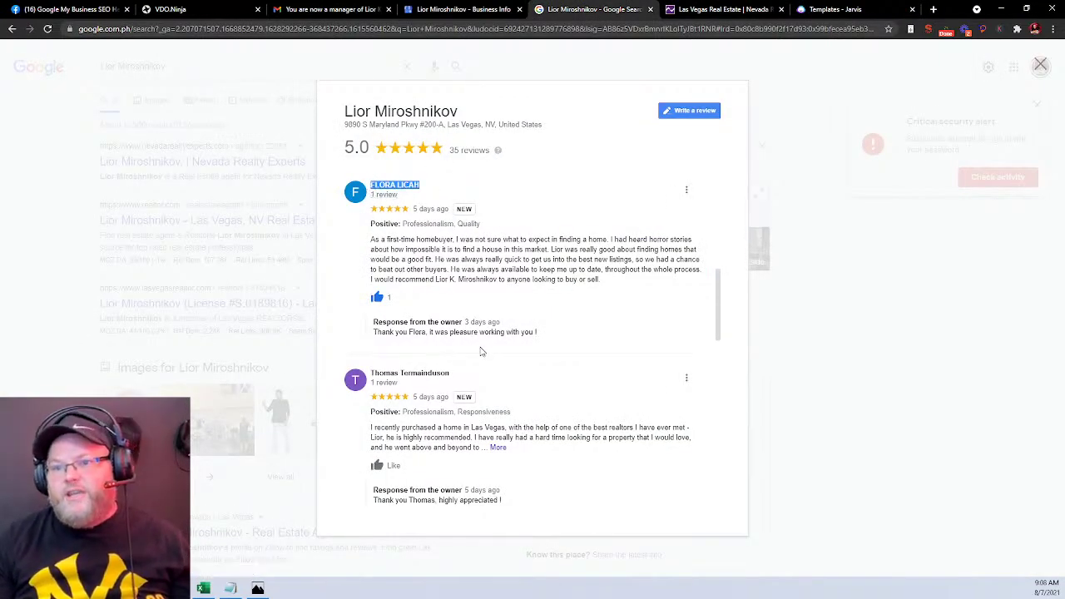
click(835, 9)
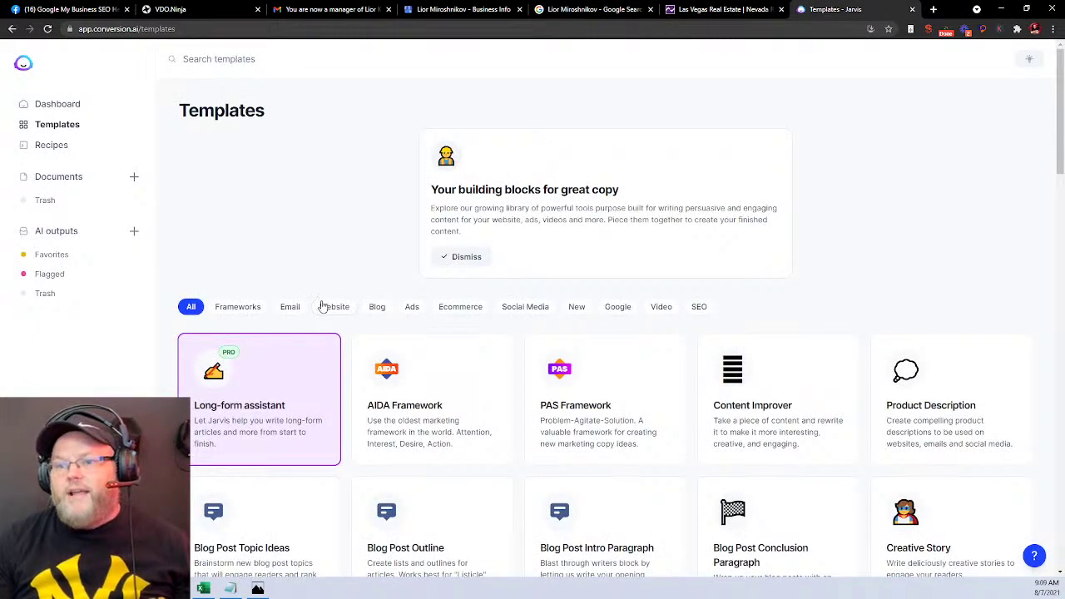
click(291, 64)
text(revi)
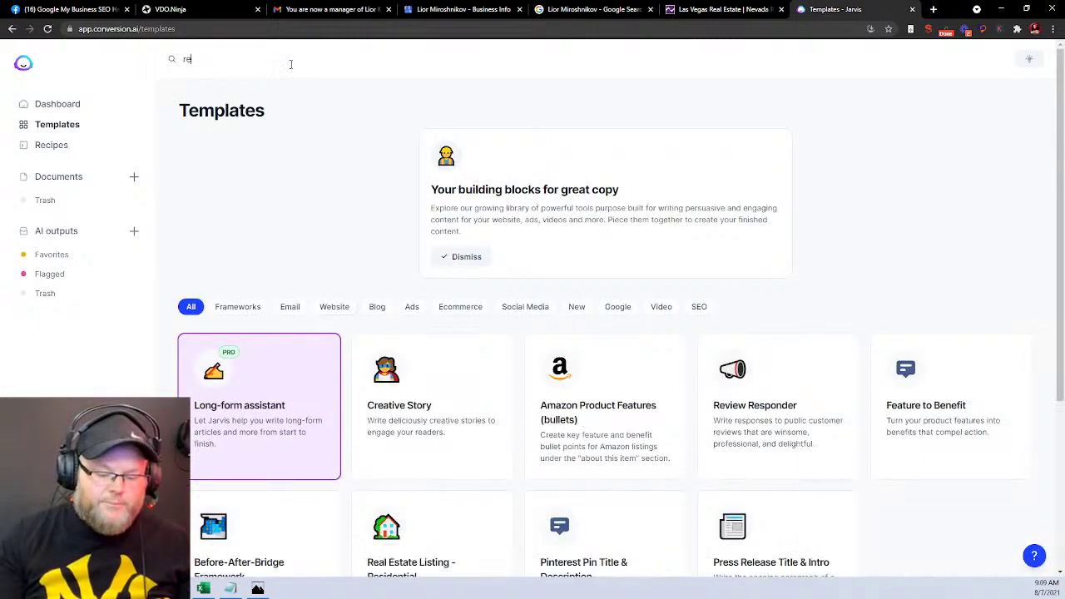
click(405, 396)
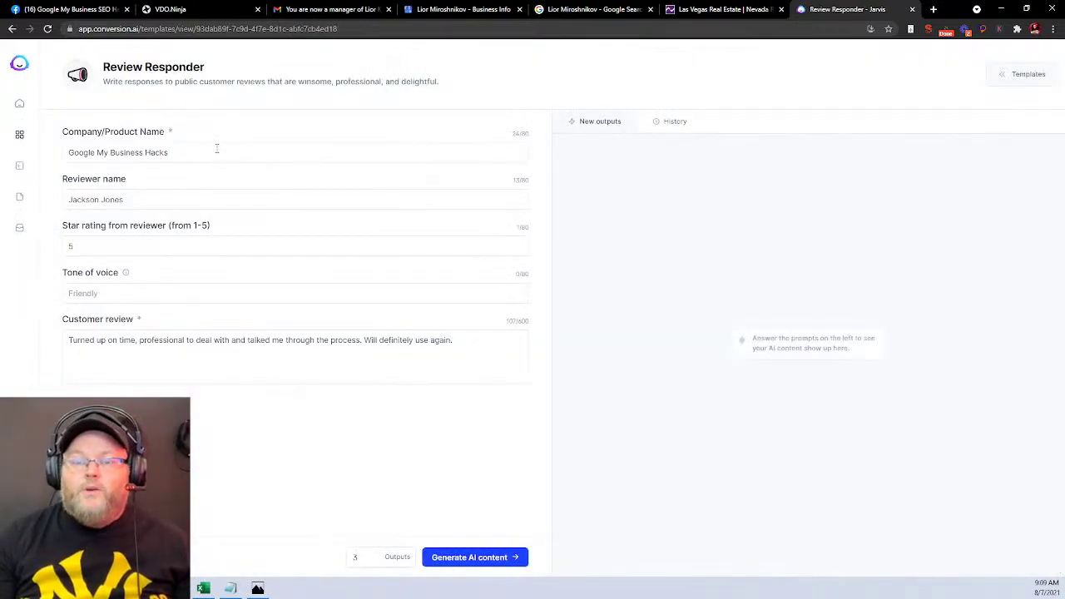
Copy the business name from the Google listing into the Review Responder's Company/Product Name field.
click(591, 9)
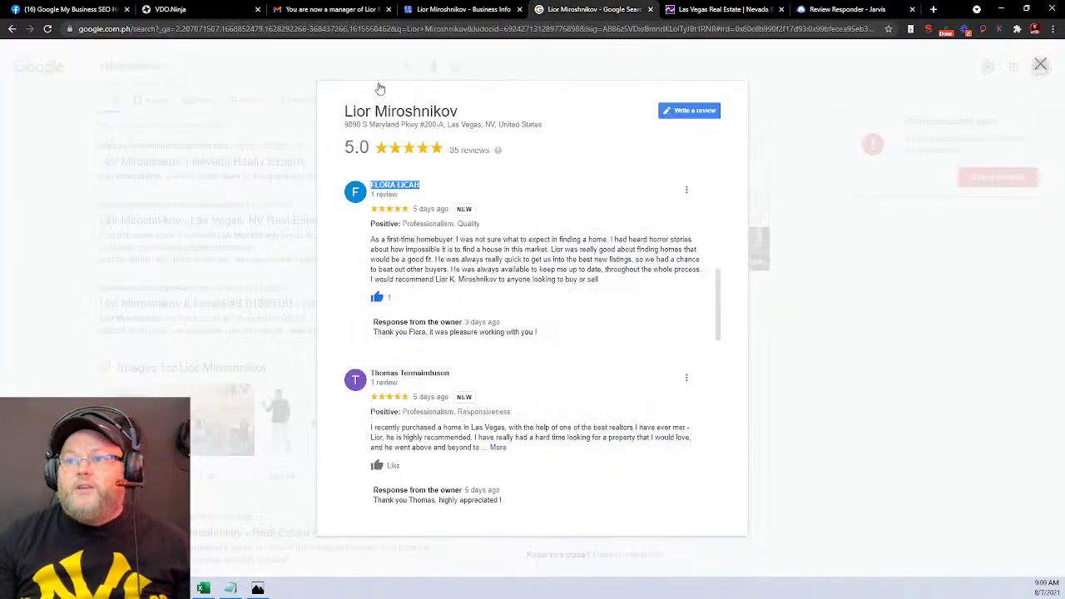
triple_click(414, 117)
key(ctrl+c)
click(853, 10)
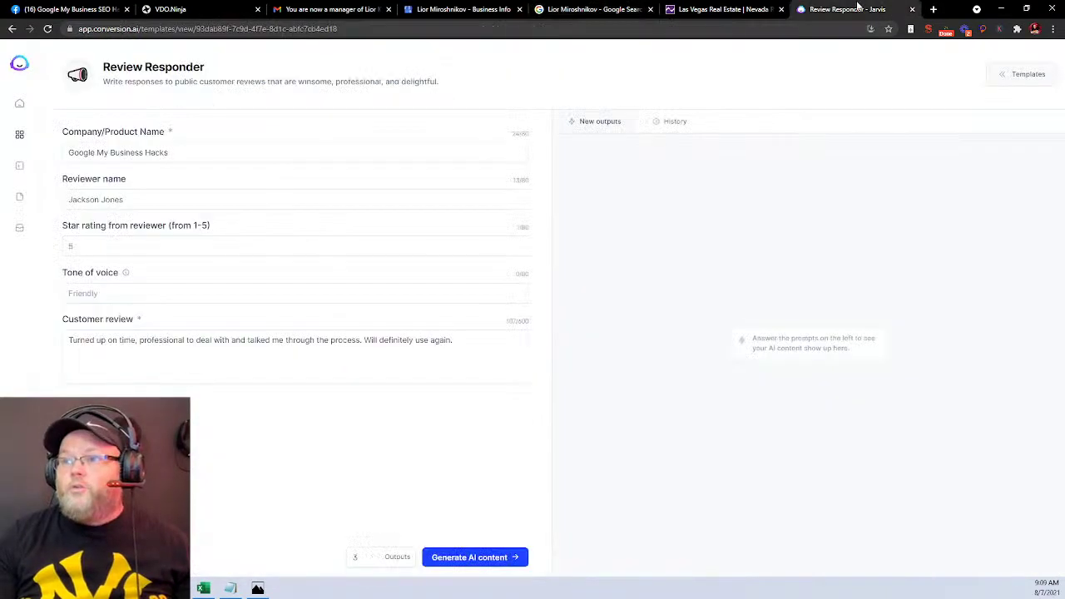
triple_click(211, 153)
key(ctrl+v)
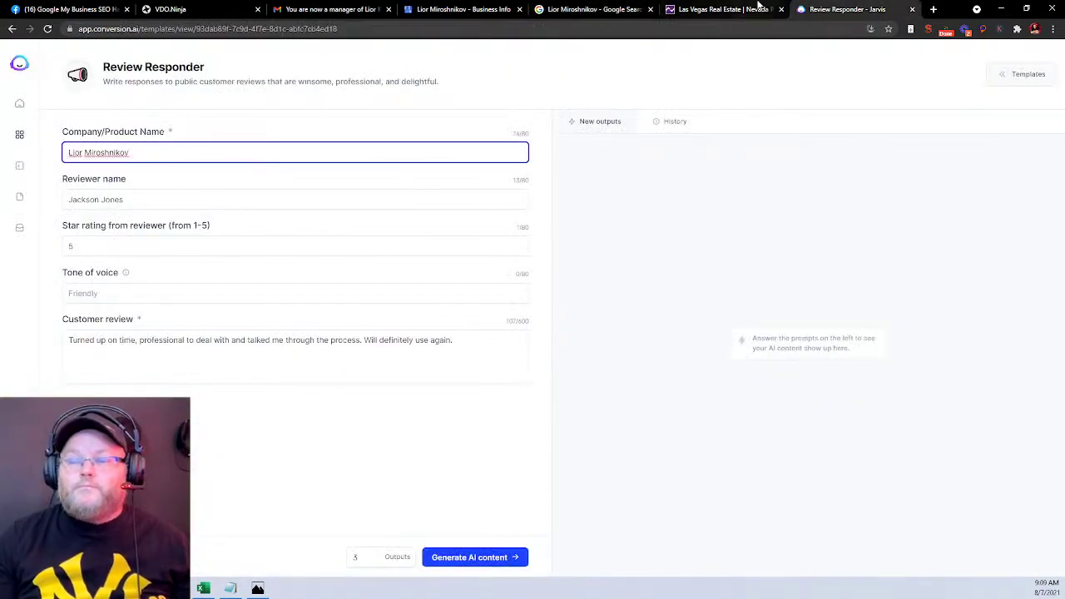
Copy the first-time homebuyer's name from the Google reviews into the Reviewer name field.
click(592, 9)
drag(425, 185, 372, 184)
key(ctrl+c)
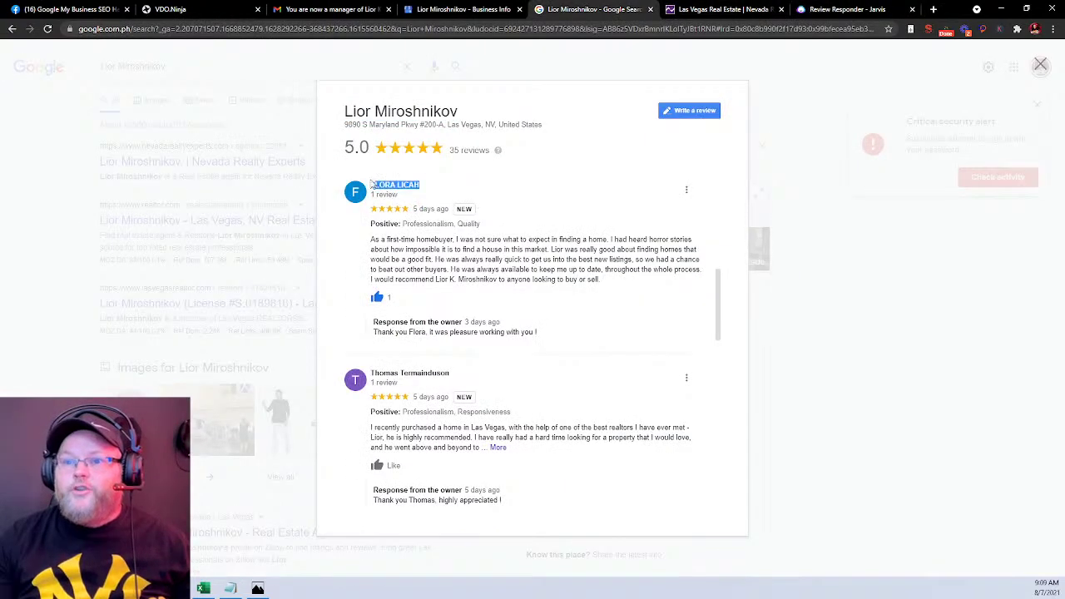
click(849, 9)
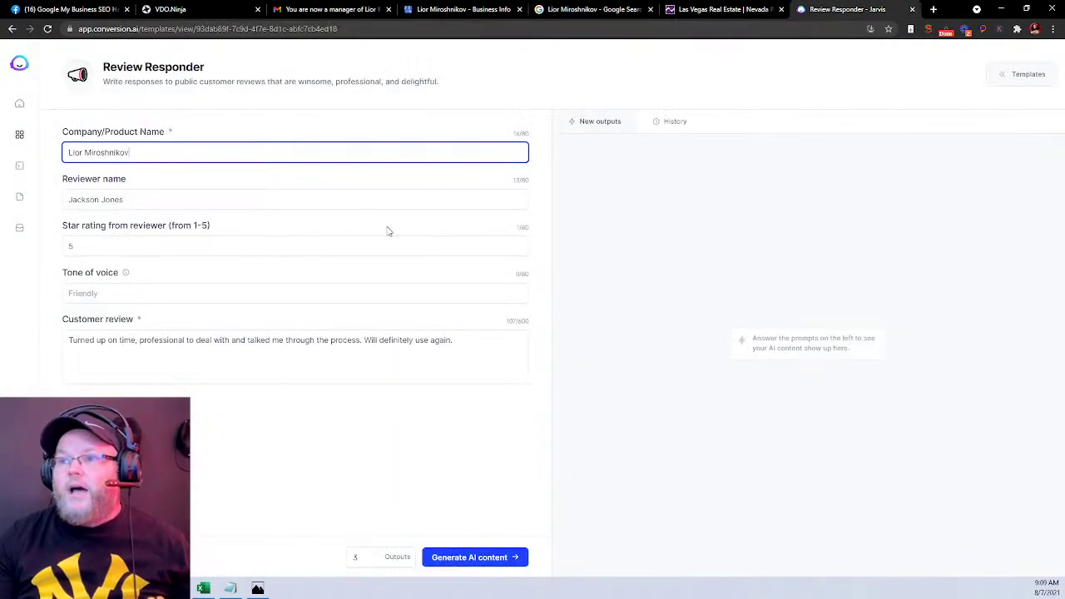
triple_click(234, 199)
key(ctrl+v)
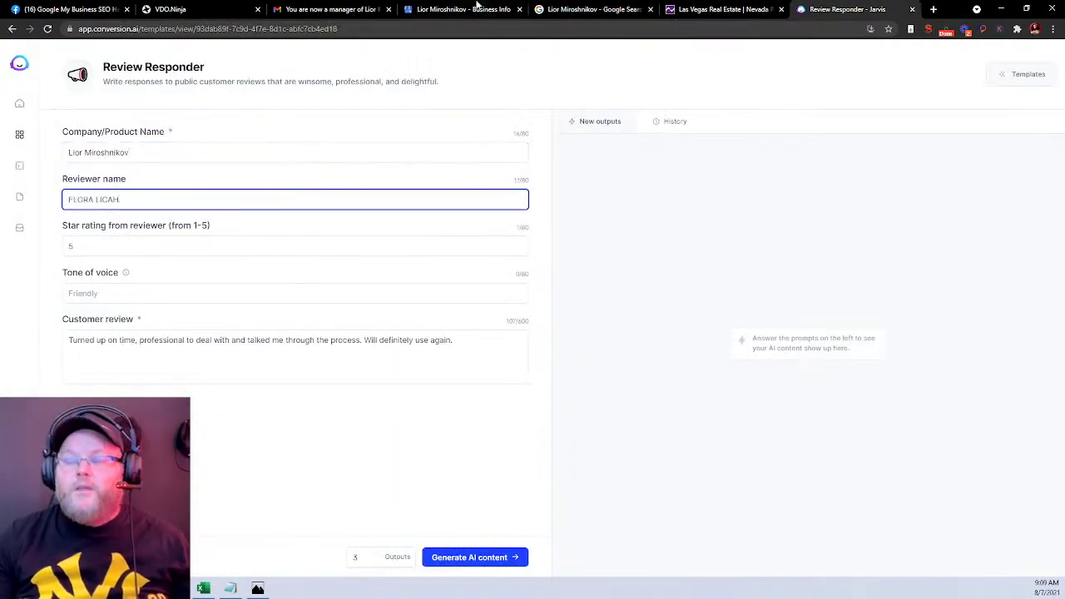
Copy the first-time homebuyer's review text into the Customer review field and generate three AI responses.
click(583, 9)
triple_click(438, 259)
key(ctrl+c)
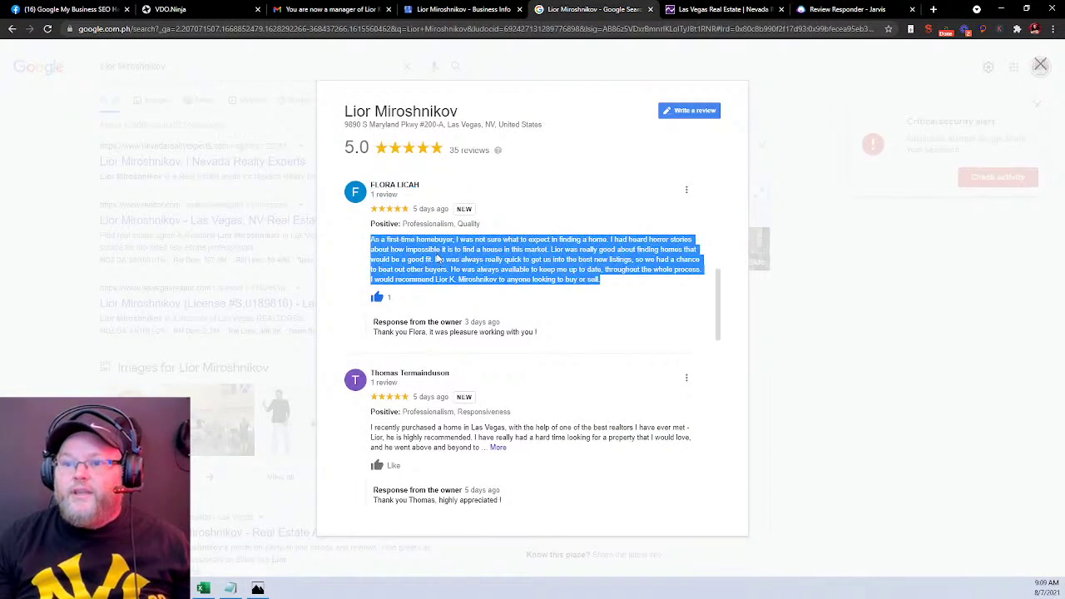
click(898, 10)
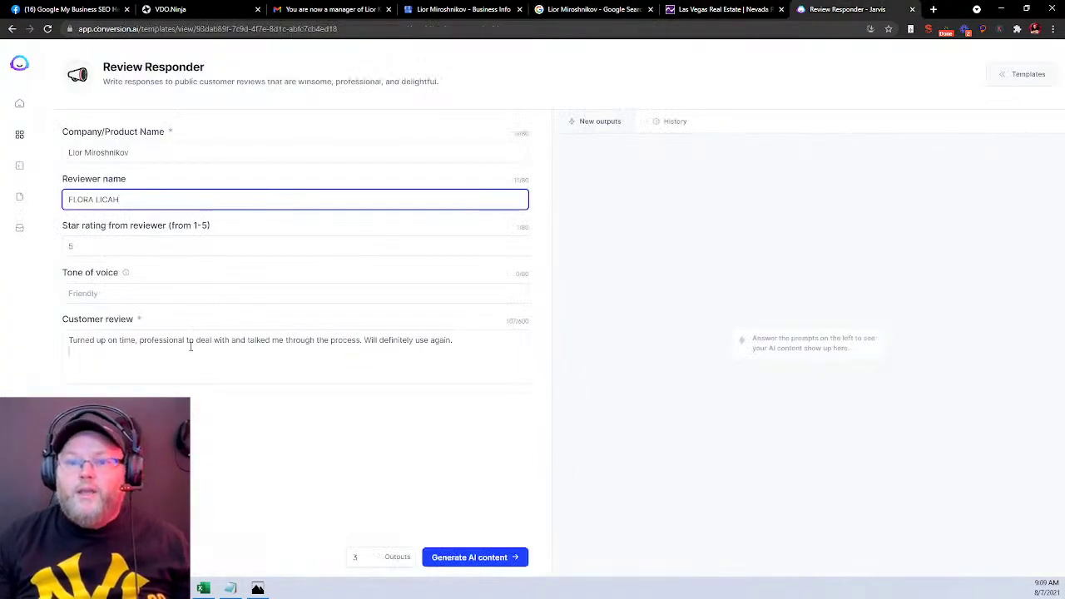
click(191, 346)
triple_click(195, 339)
key(ctrl+v)
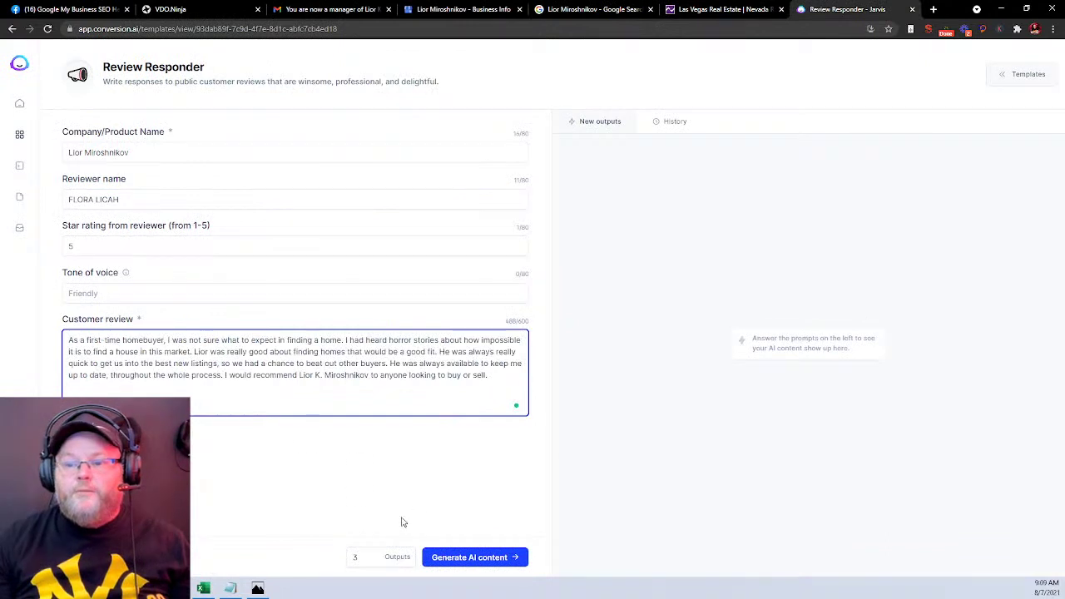
click(462, 558)
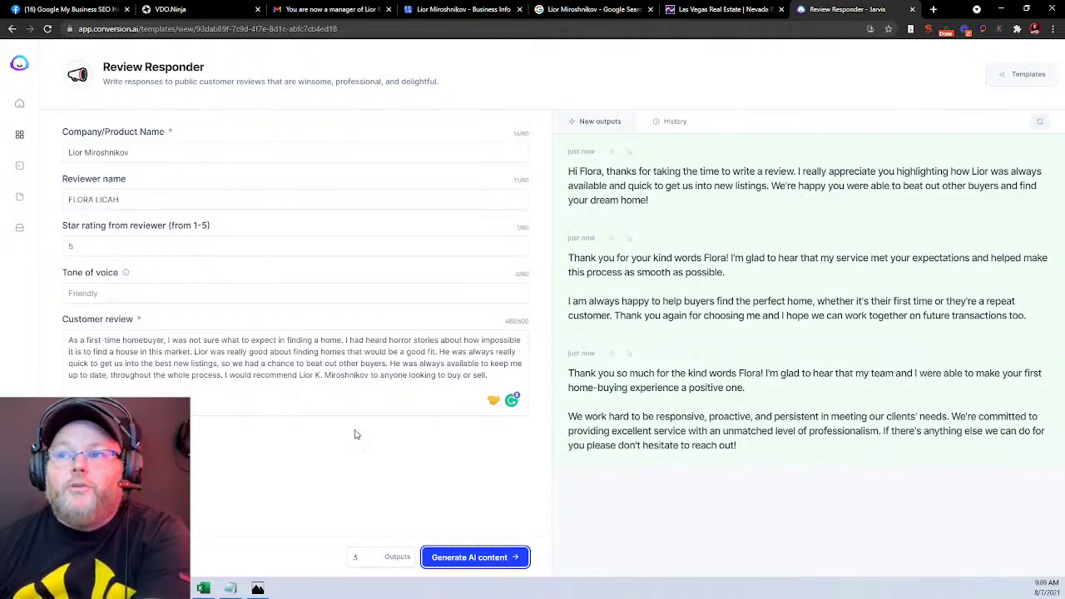
Return to the Google My Business info page and inspect the primary and additional categories without changing them.
click(593, 9)
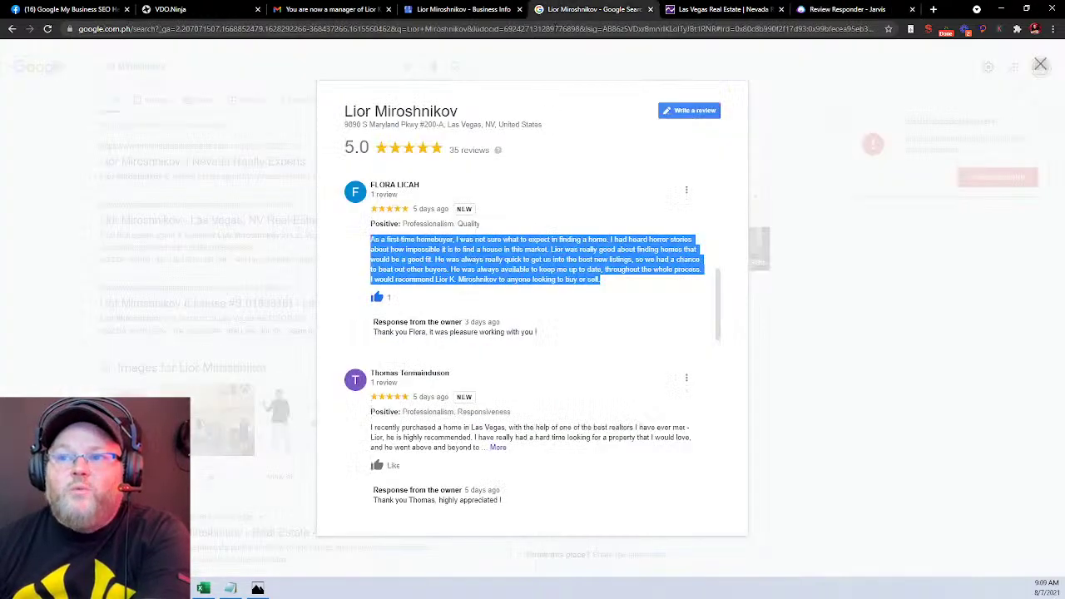
click(464, 9)
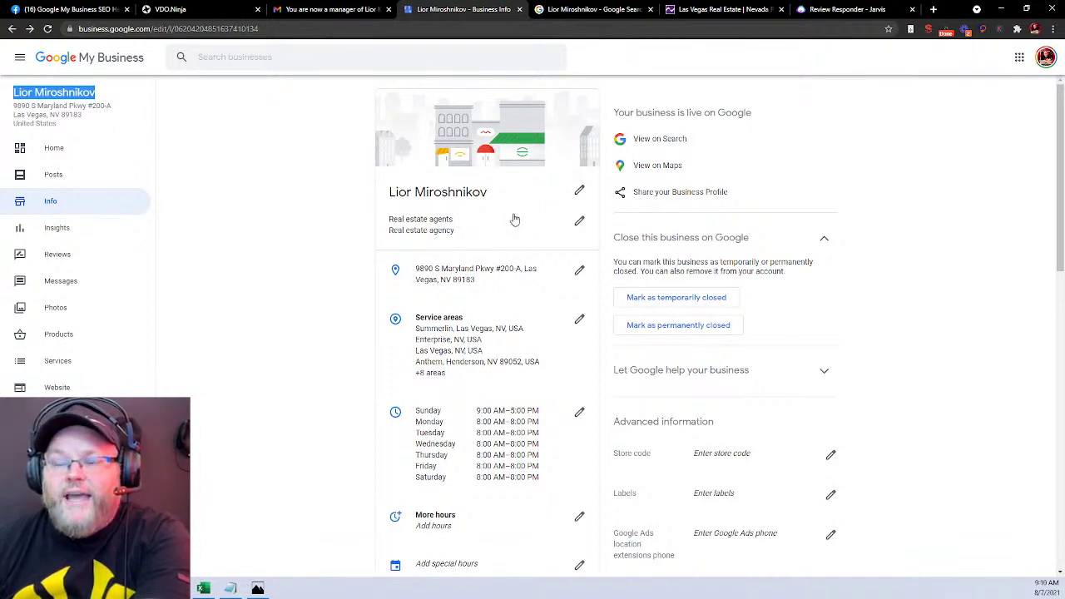
click(441, 227)
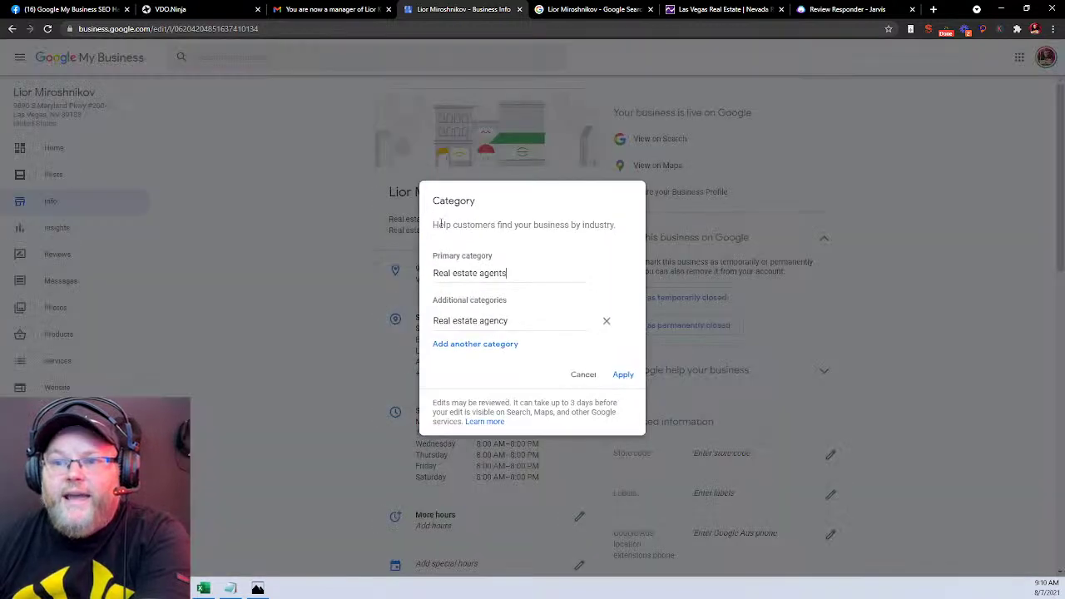
click(583, 376)
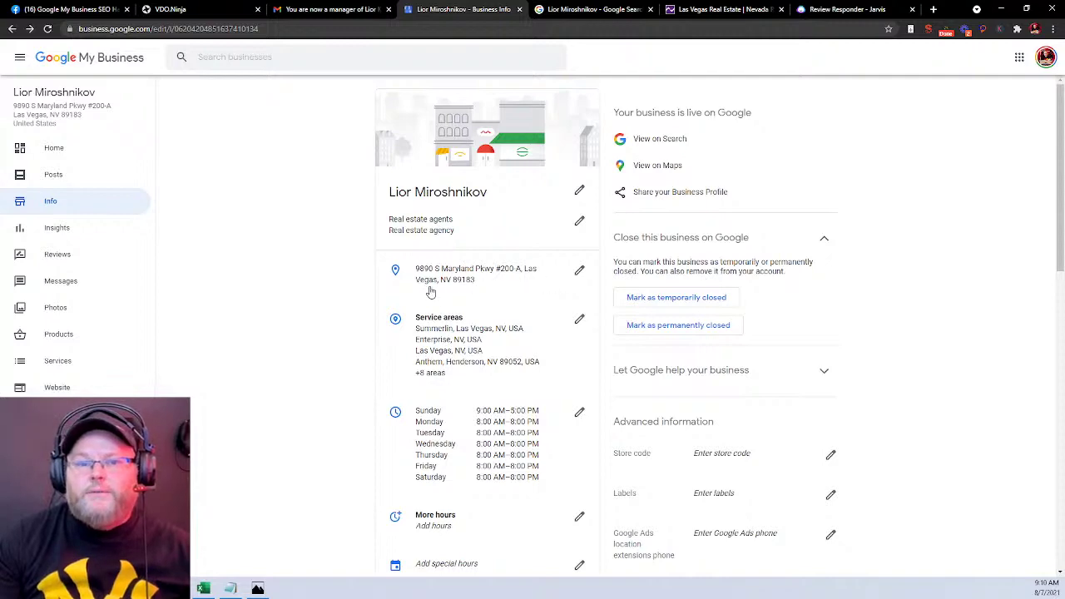
Switch to Gmail's "Questions to Answer this week" list and open the email "Advice - Hotel client & VA Question".
click(331, 9)
click(16, 29)
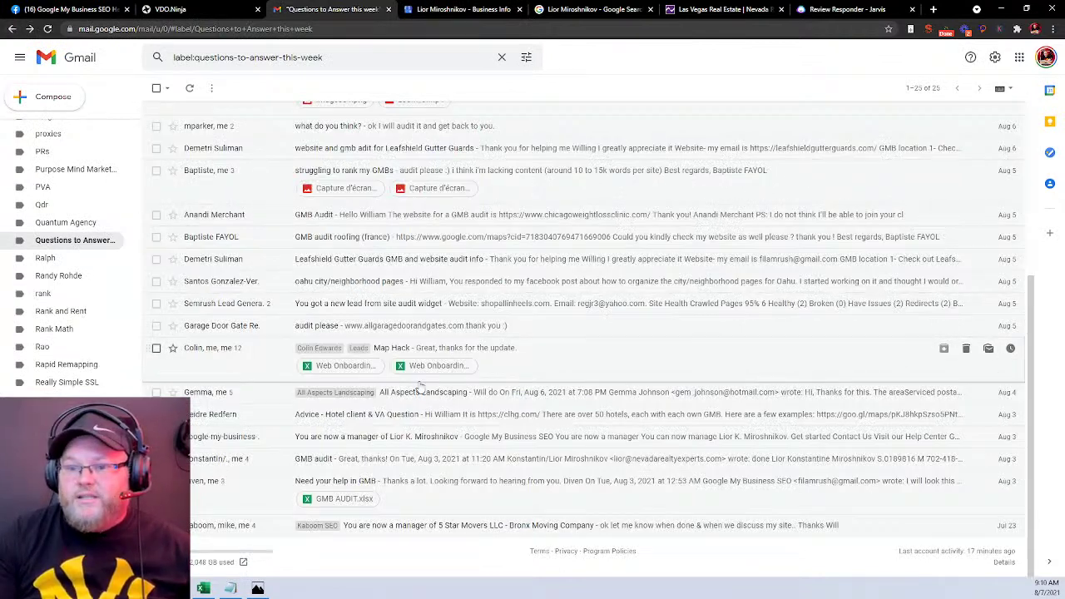
click(400, 419)
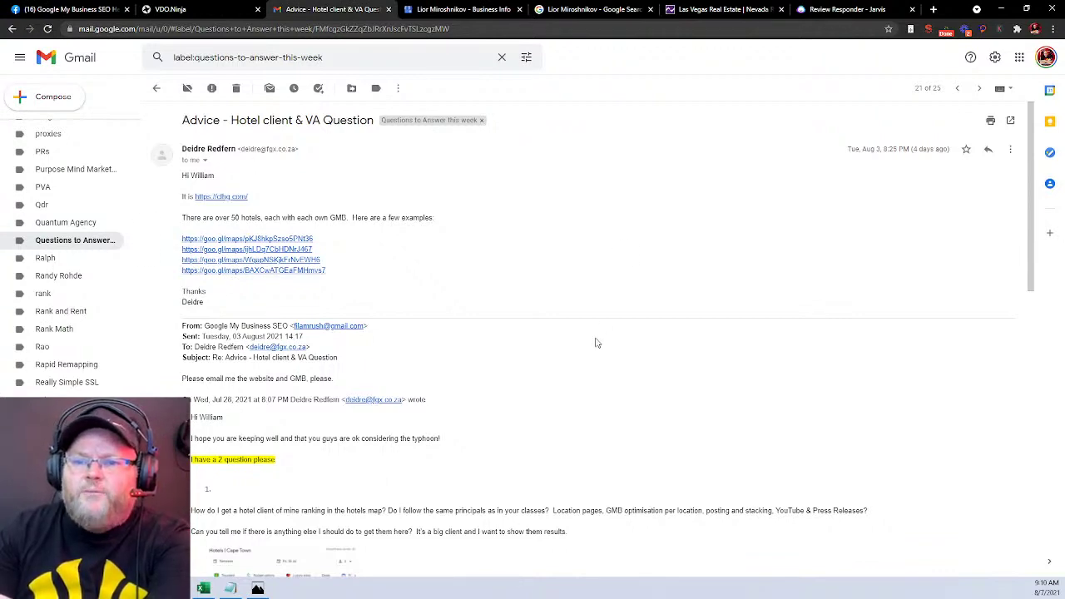
Read the email's hotel map ranking and VA hiring questions, and view the attached Cape Town hotels screenshot enlarged.
scroll(596, 343, down, 1)
scroll(596, 343, down, 3)
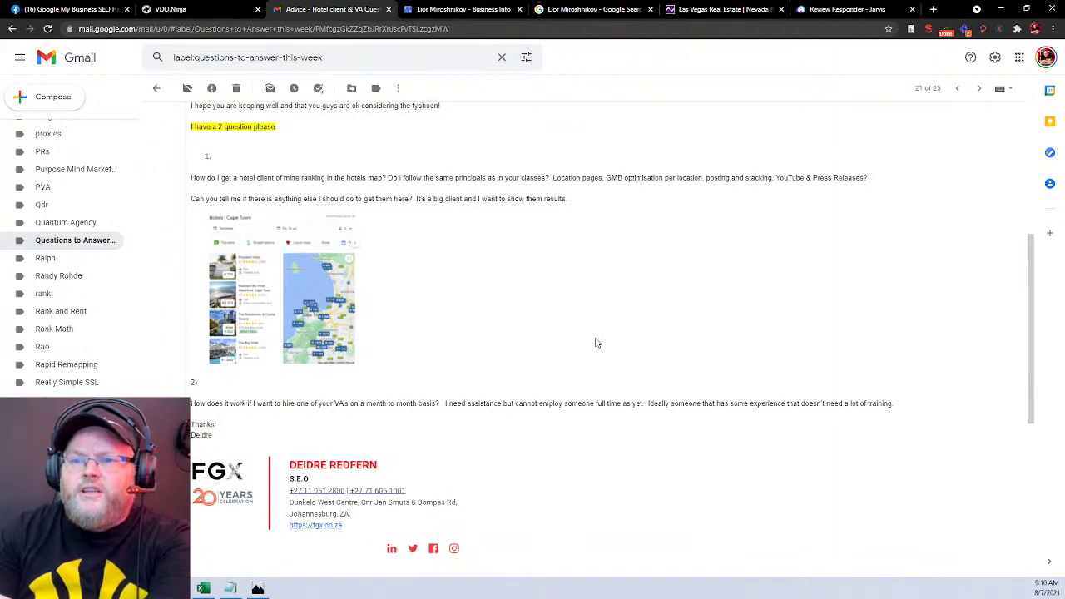
scroll(596, 343, up, 5)
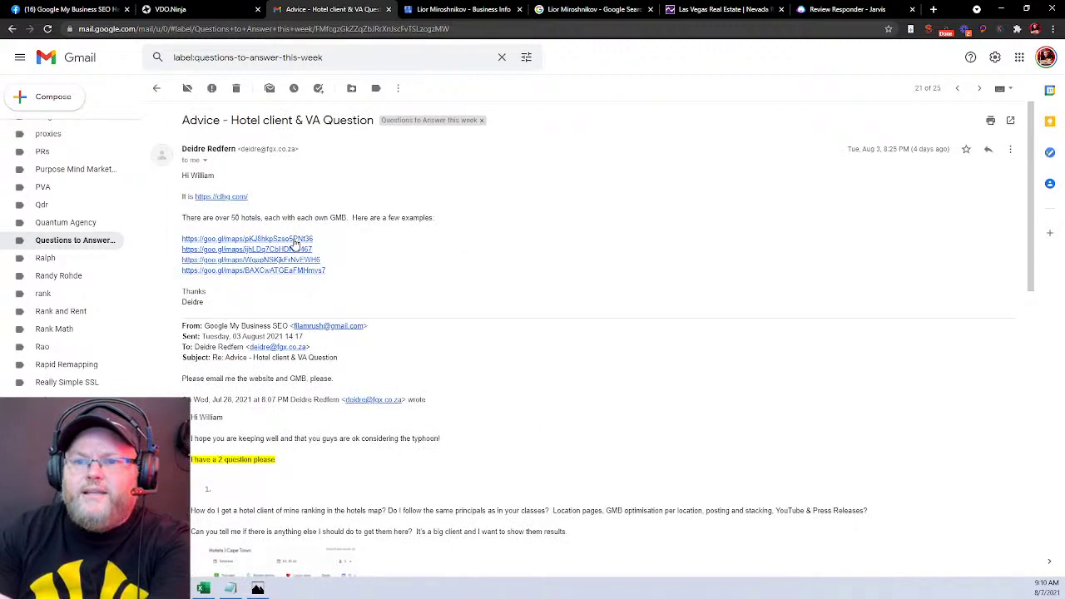
scroll(474, 333, down, 4)
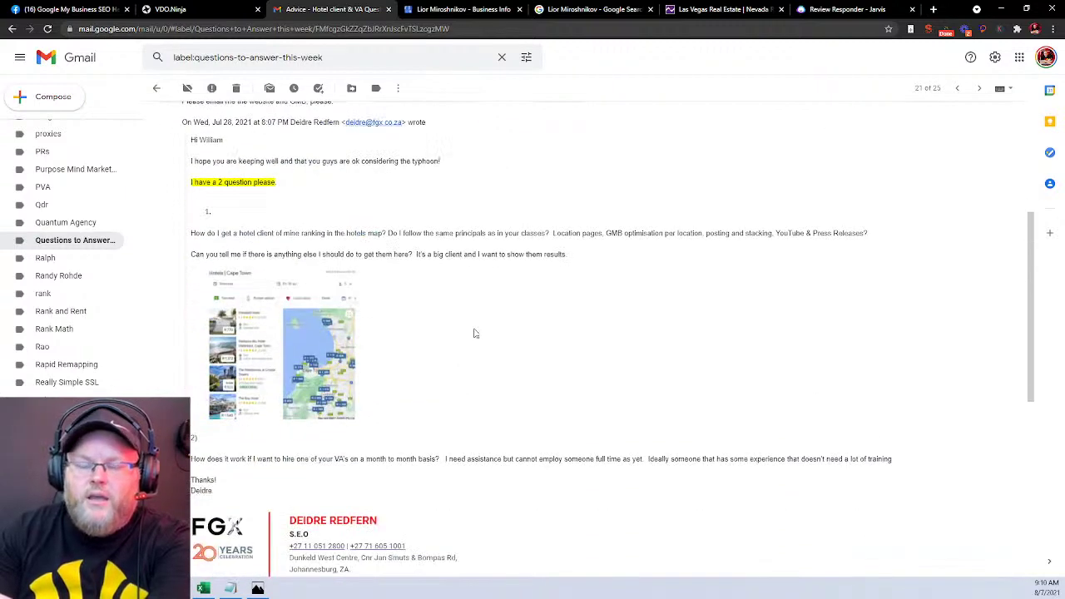
scroll(474, 334, down, 1)
click(303, 300)
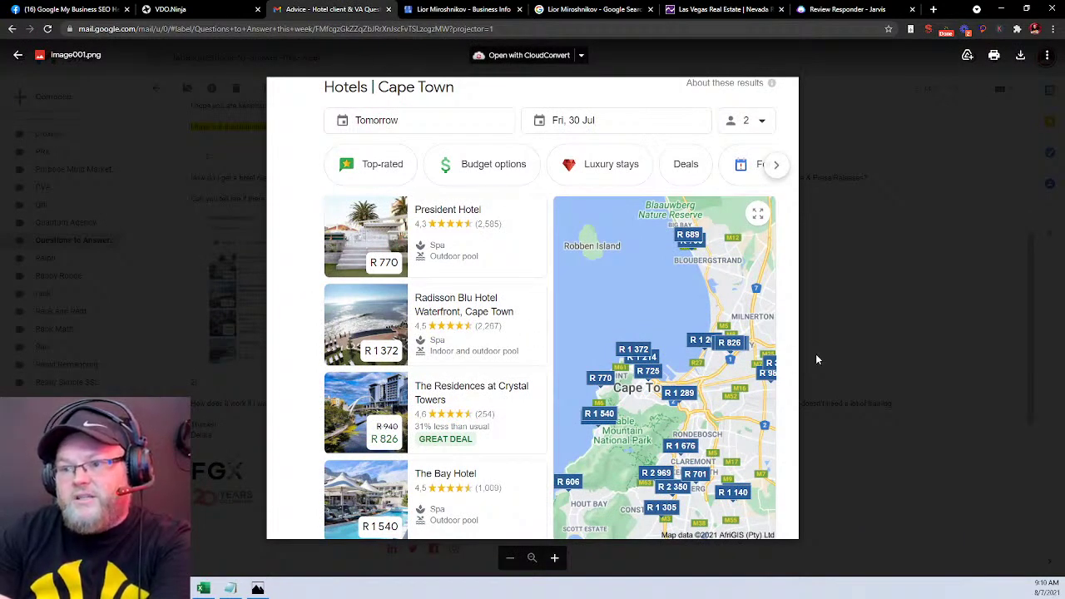
click(924, 415)
scroll(495, 393, up, 3)
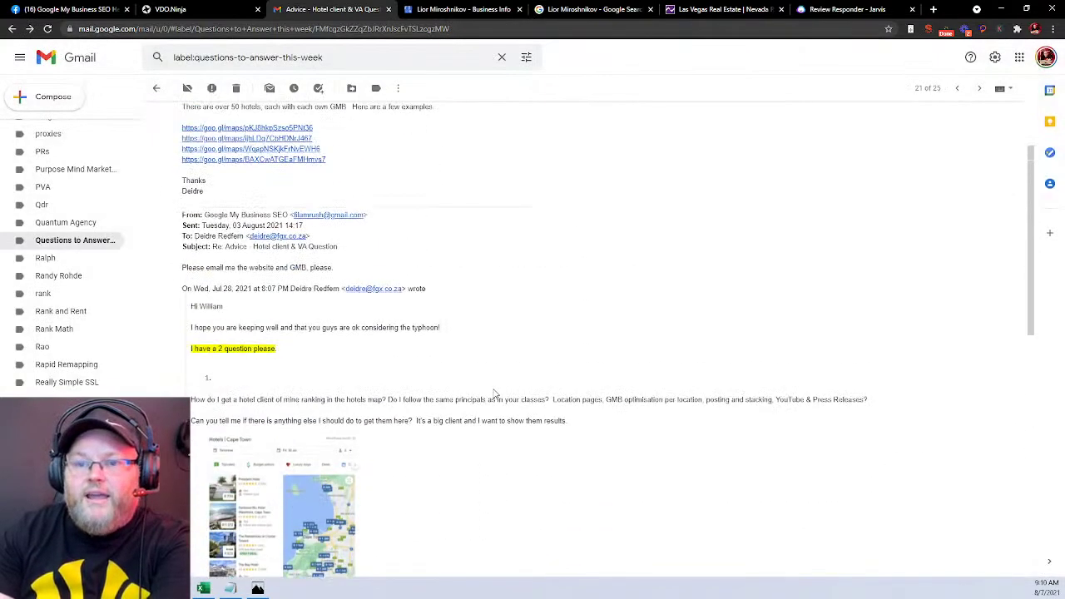
scroll(494, 393, down, 3)
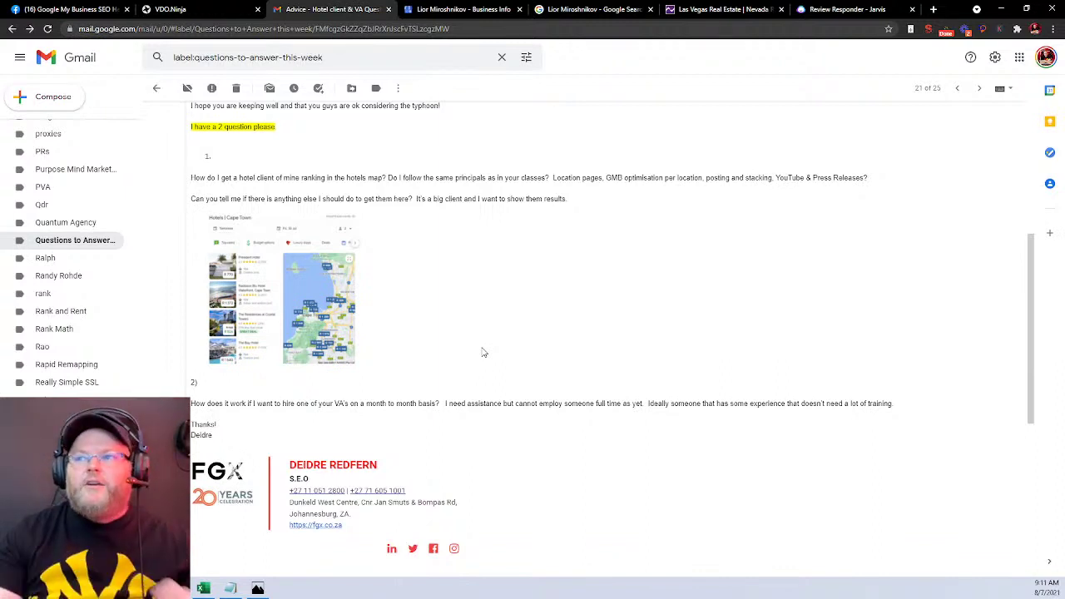
Open rankfortress.com in a new tab and view the Neighborhood Pages product and its description under SEO services.
click(934, 9)
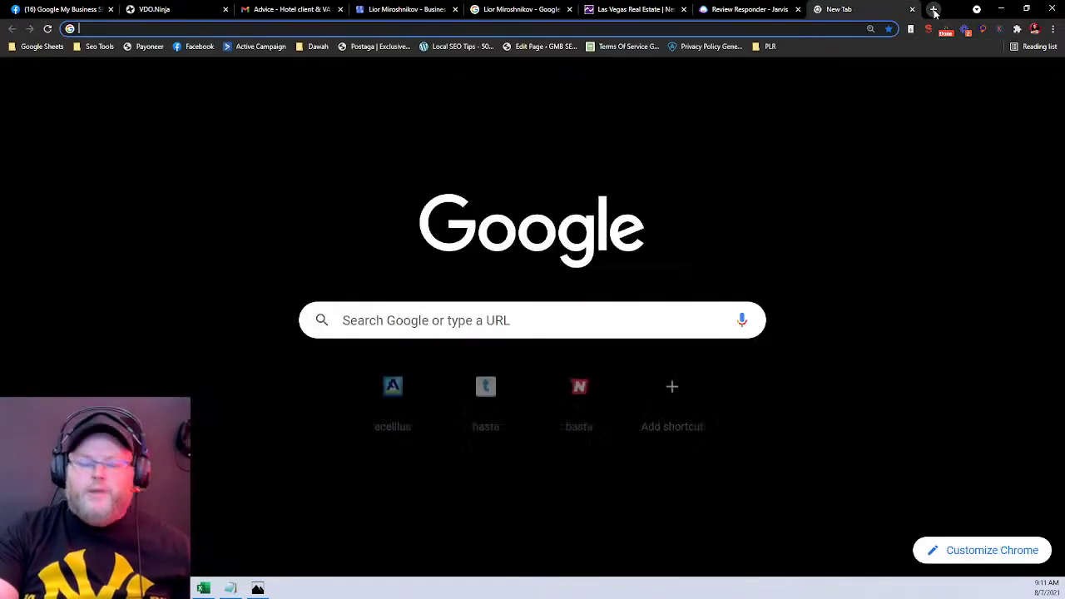
text(rank)
key(Return)
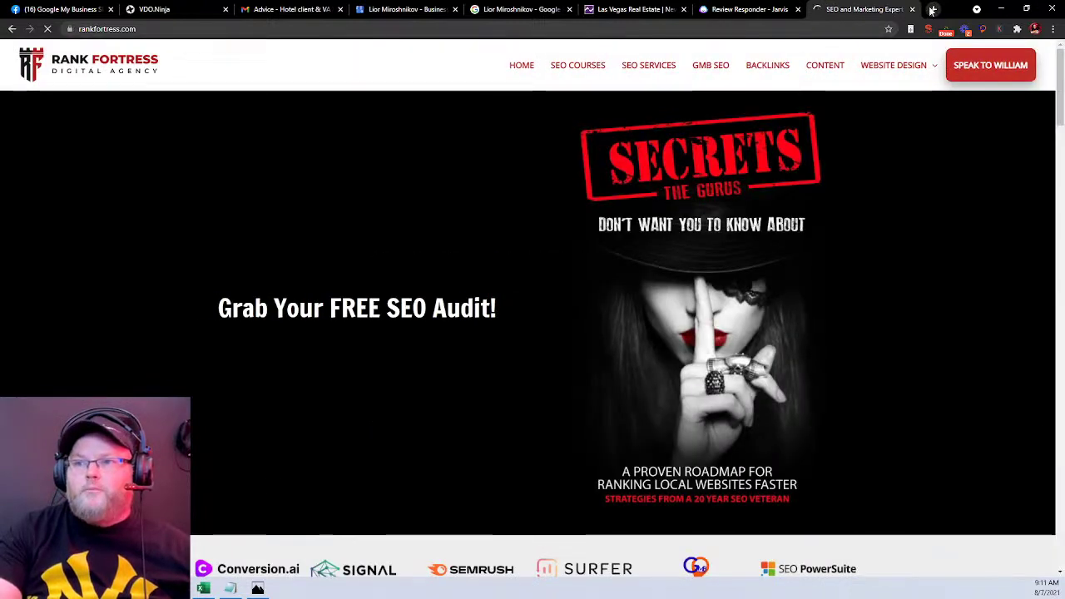
click(654, 66)
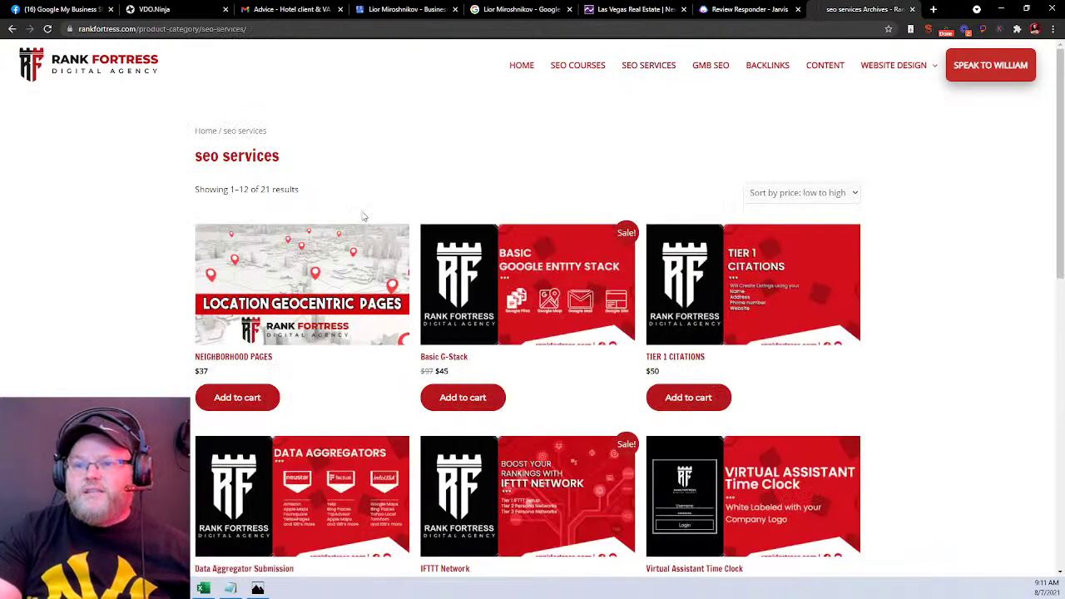
click(299, 289)
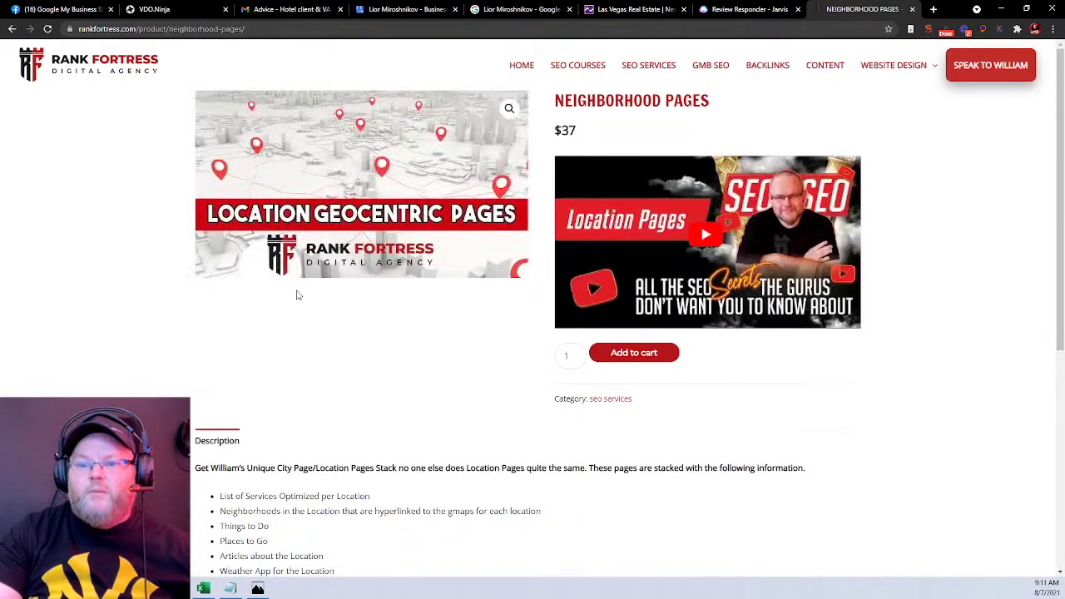
scroll(298, 295, down, 4)
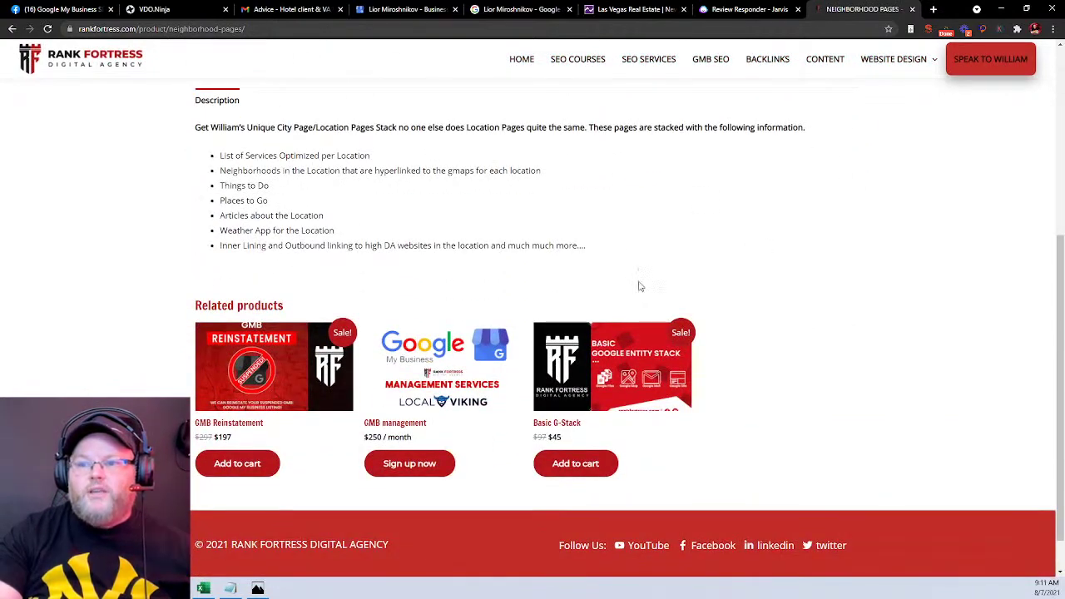
scroll(639, 286, up, 4)
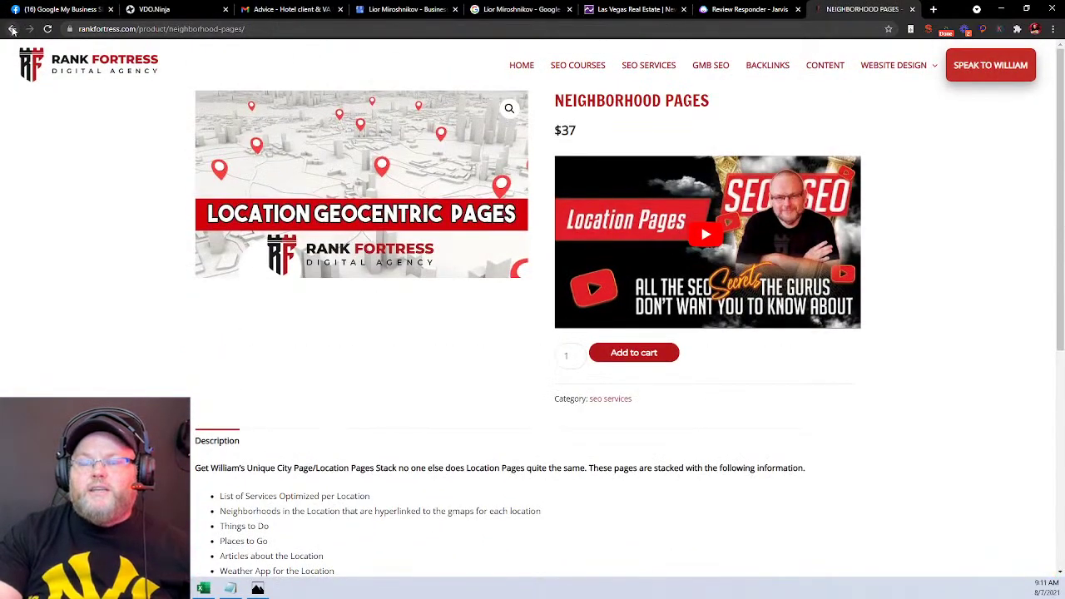
Return to the SEO services list, open the Advanced Location Page product, and highlight the example page URL in its description.
click(11, 30)
scroll(626, 204, down, 3)
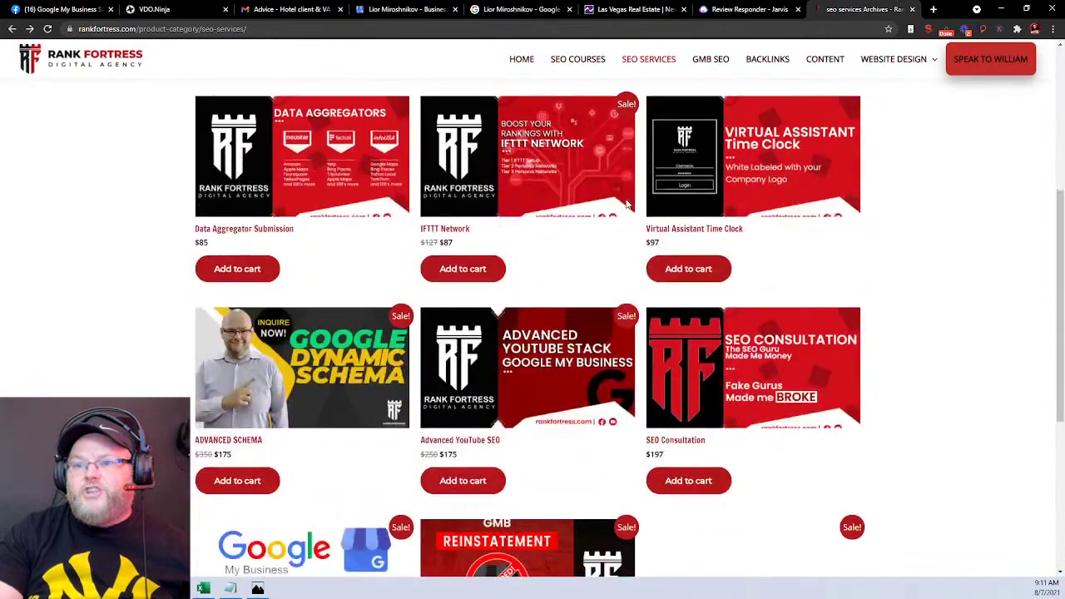
scroll(627, 204, down, 4)
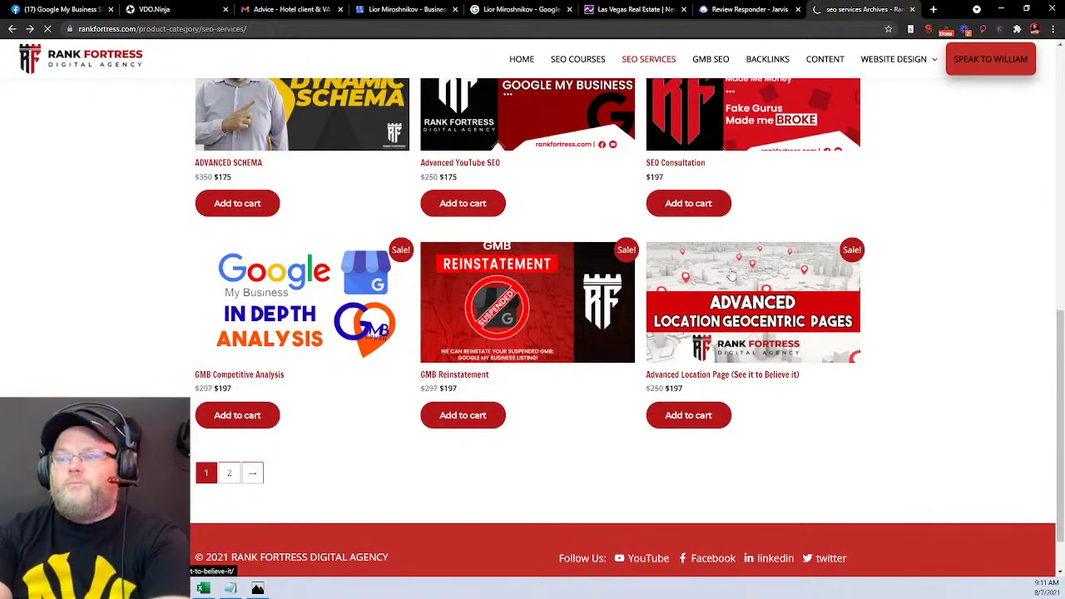
scroll(528, 400, down, 3)
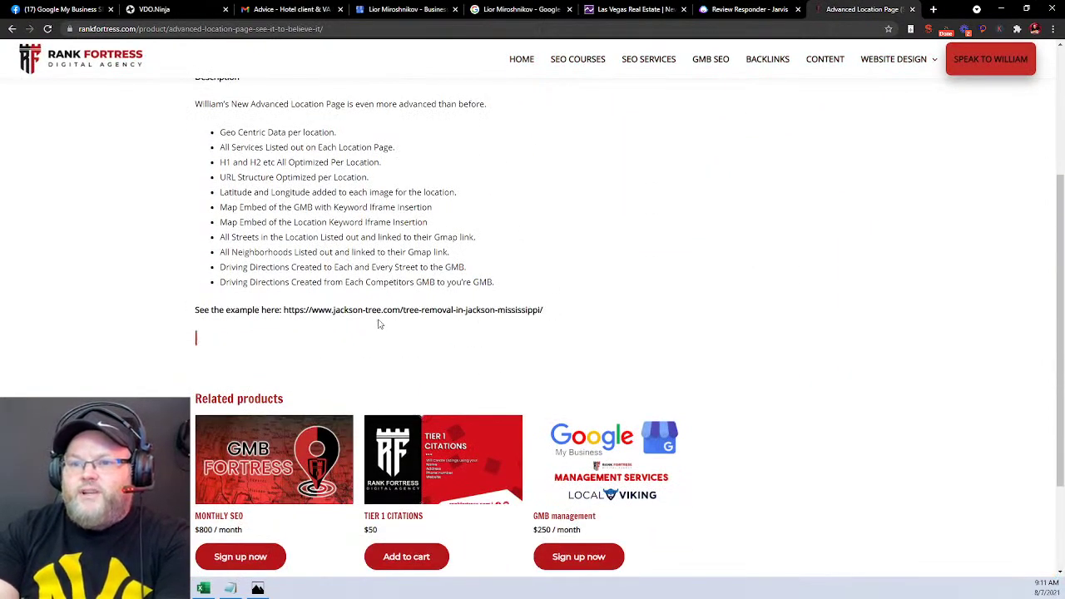
drag(546, 312, 284, 310)
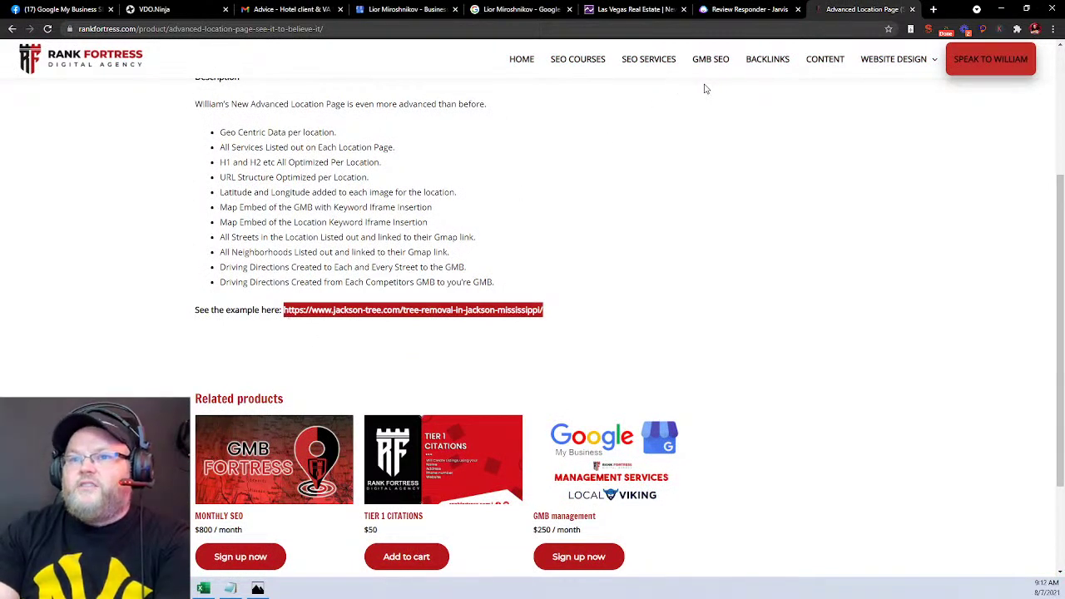
Close the Review Responder tab and return to the hotel client email to find the example hotel Maps links.
click(797, 10)
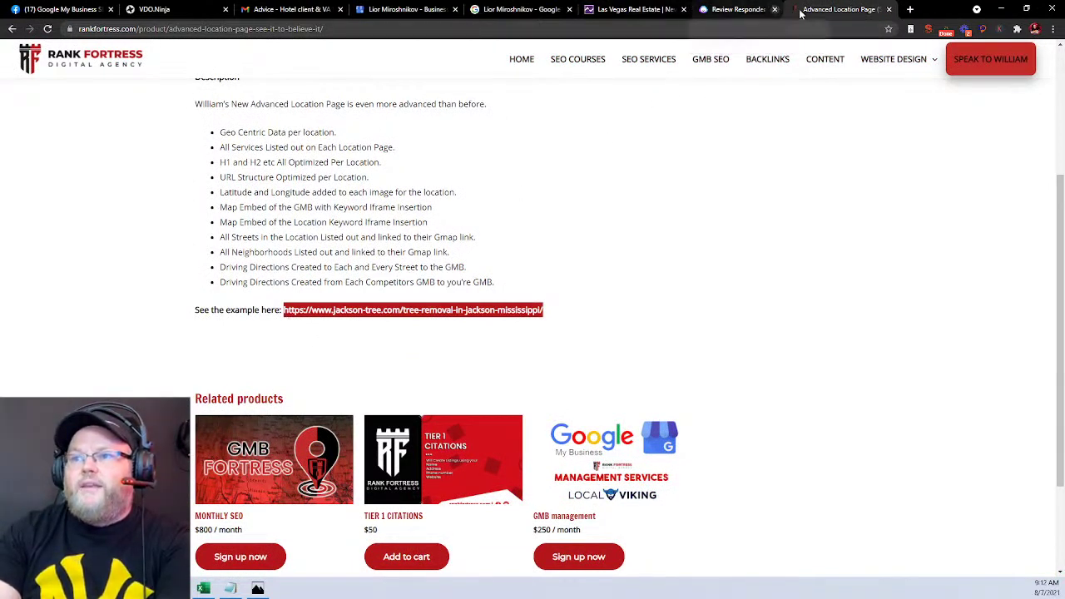
click(287, 9)
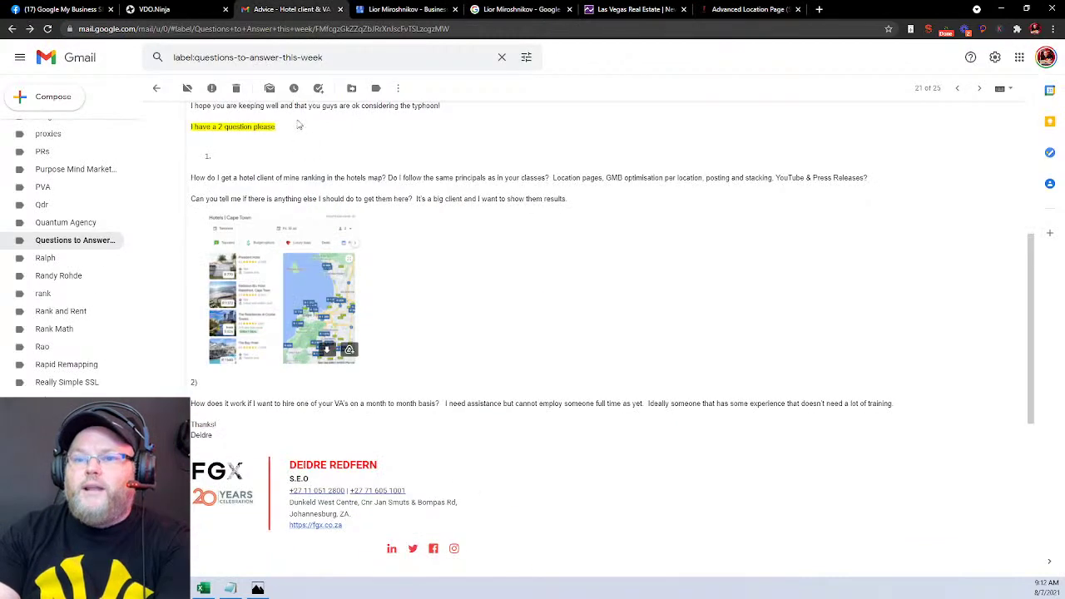
scroll(595, 301, down, 3)
scroll(596, 298, up, 5)
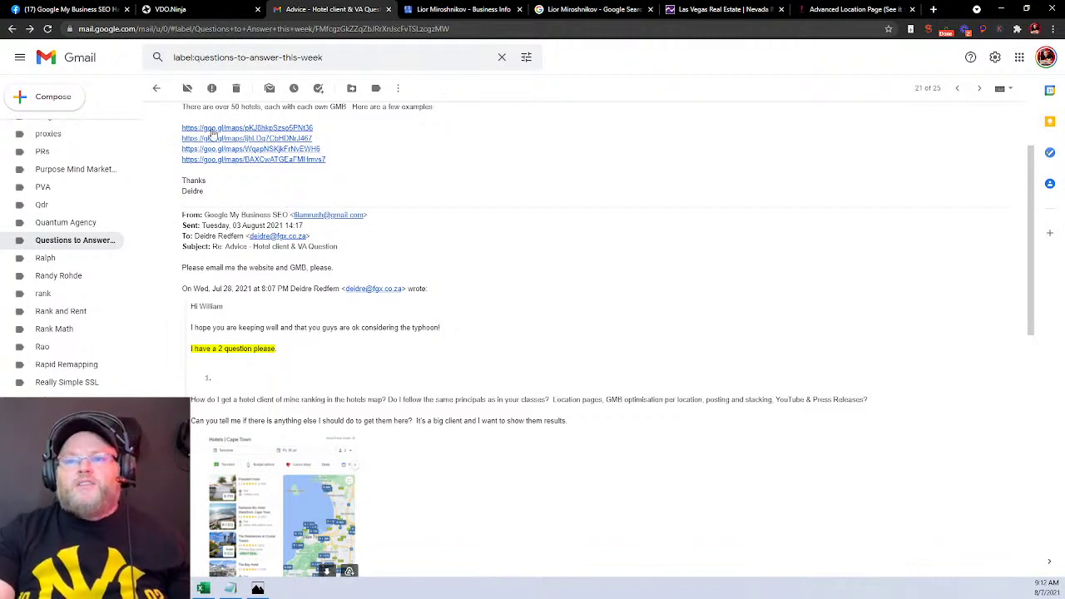
Close the leftover real estate agent profile, Google search and Las Vegas real estate tabs, and open the email's first hotel Maps link.
click(519, 9)
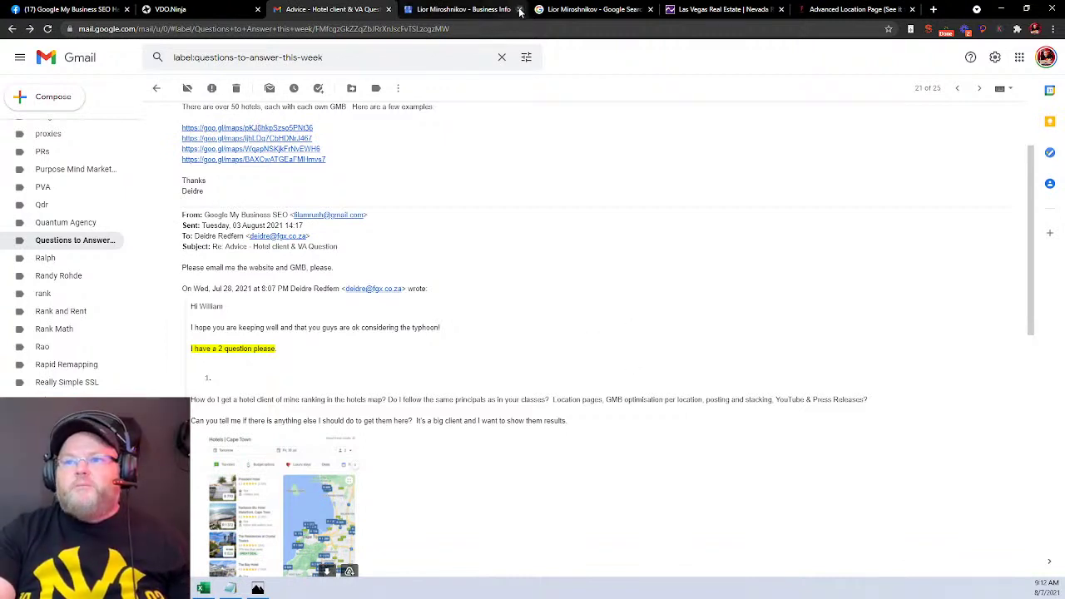
click(519, 9)
click(519, 9)
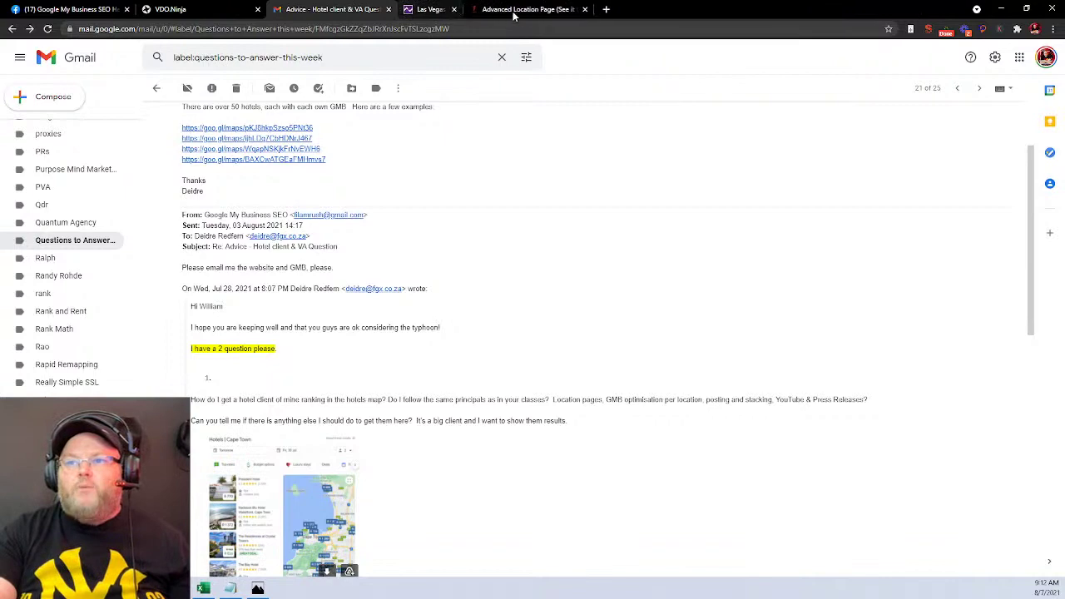
click(466, 9)
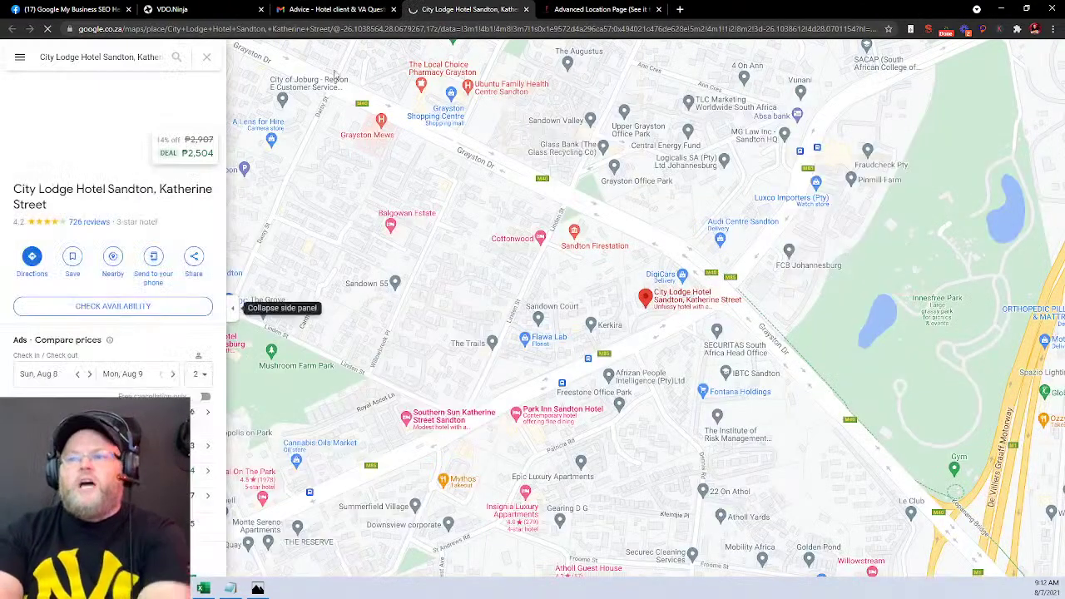
Open all reviews for City Lodge Hotel Sandton, Katherine Street and check whether the hotel replies to its guests' reviews.
click(88, 221)
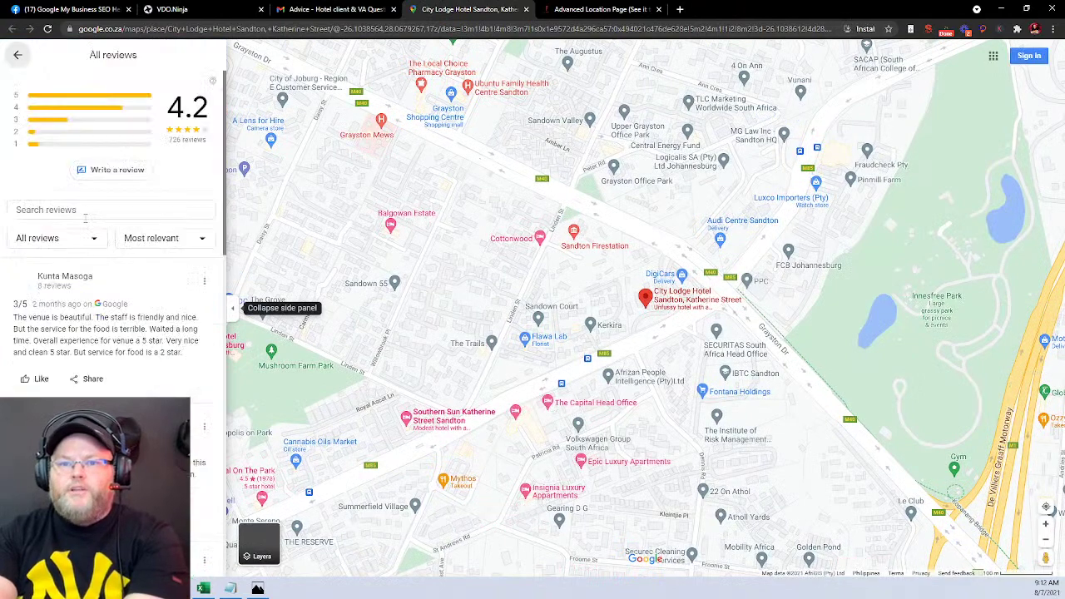
scroll(85, 218, down, 3)
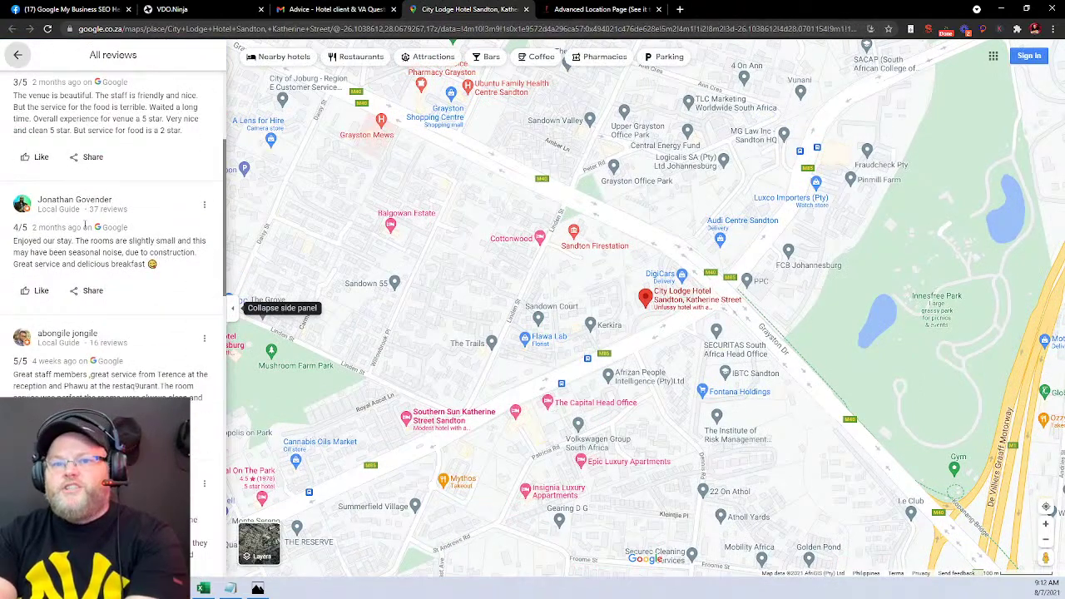
scroll(85, 223, down, 3)
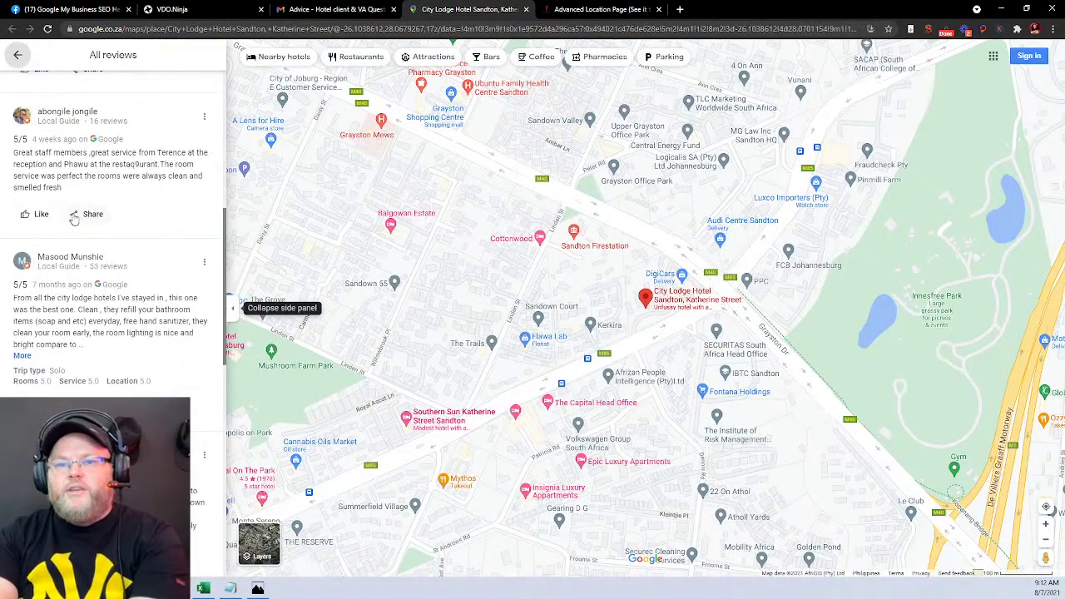
scroll(73, 218, down, 8)
scroll(75, 213, up, 10)
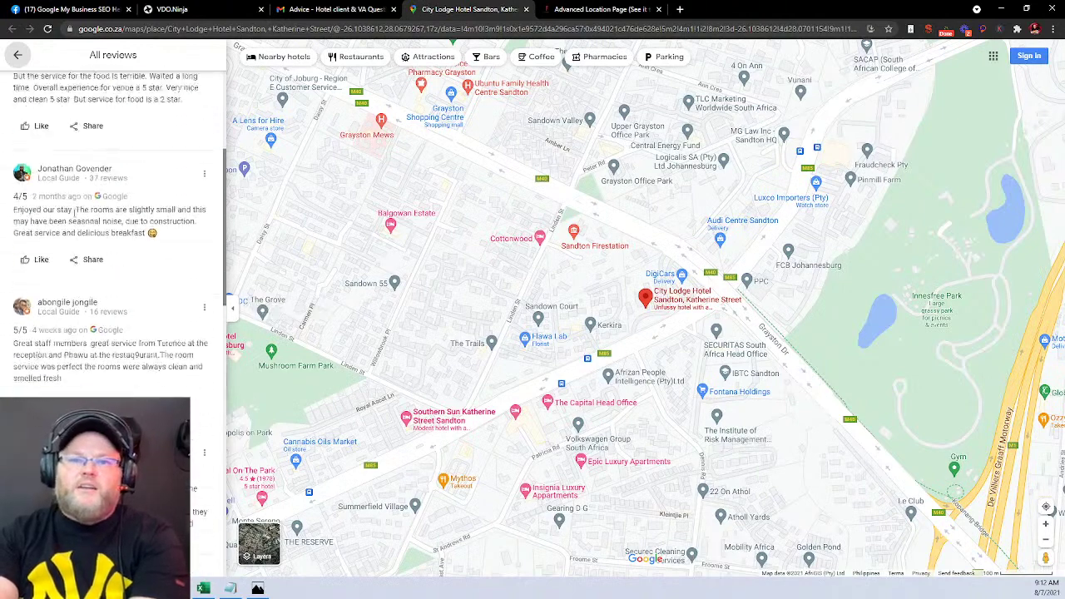
scroll(75, 211, up, 4)
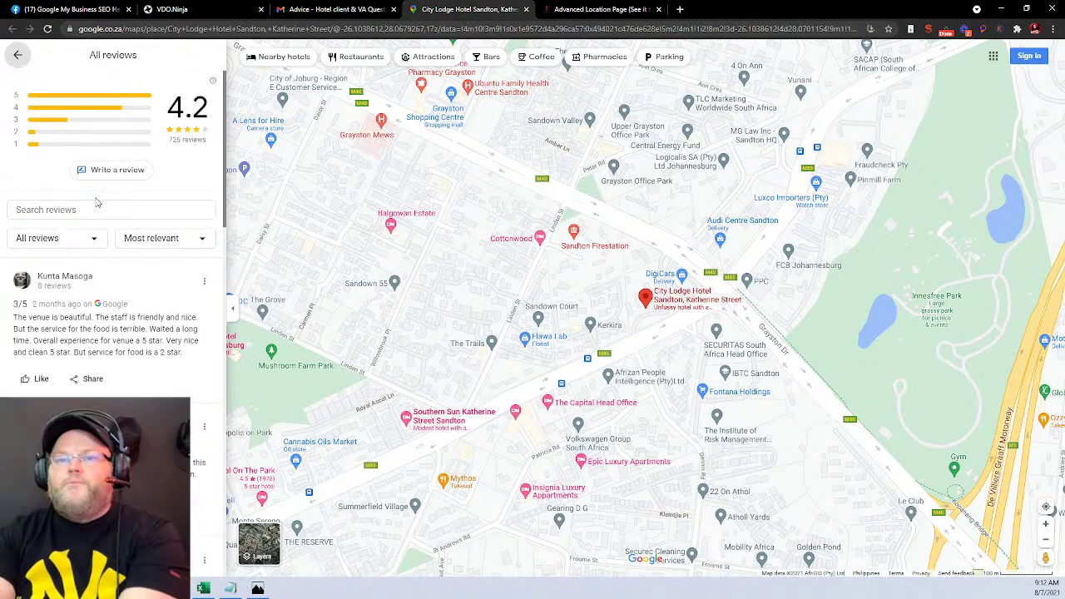
scroll(83, 208, down, 15)
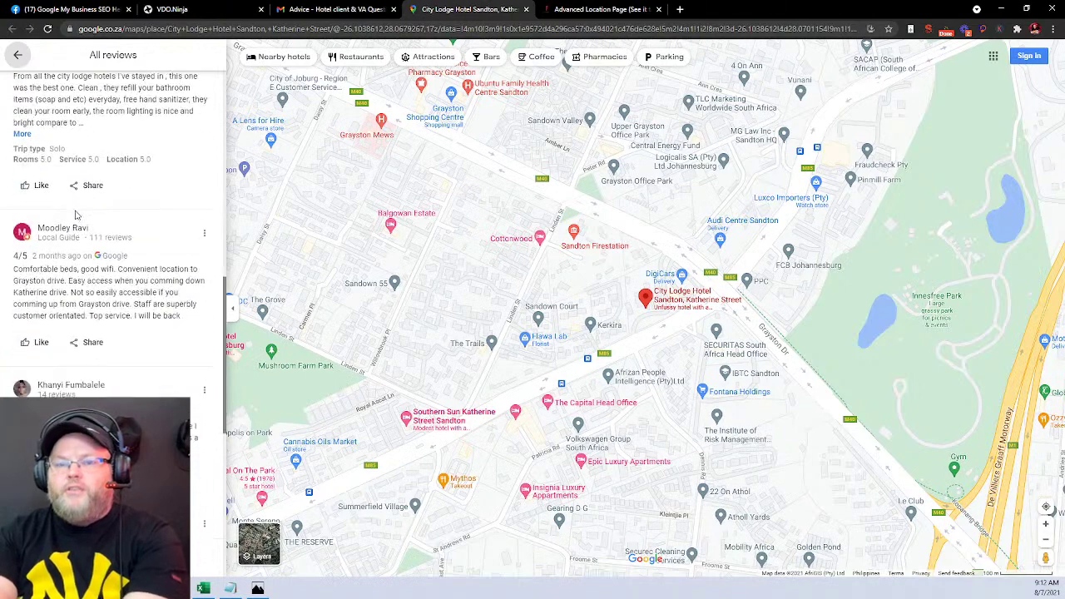
scroll(75, 205, down, 10)
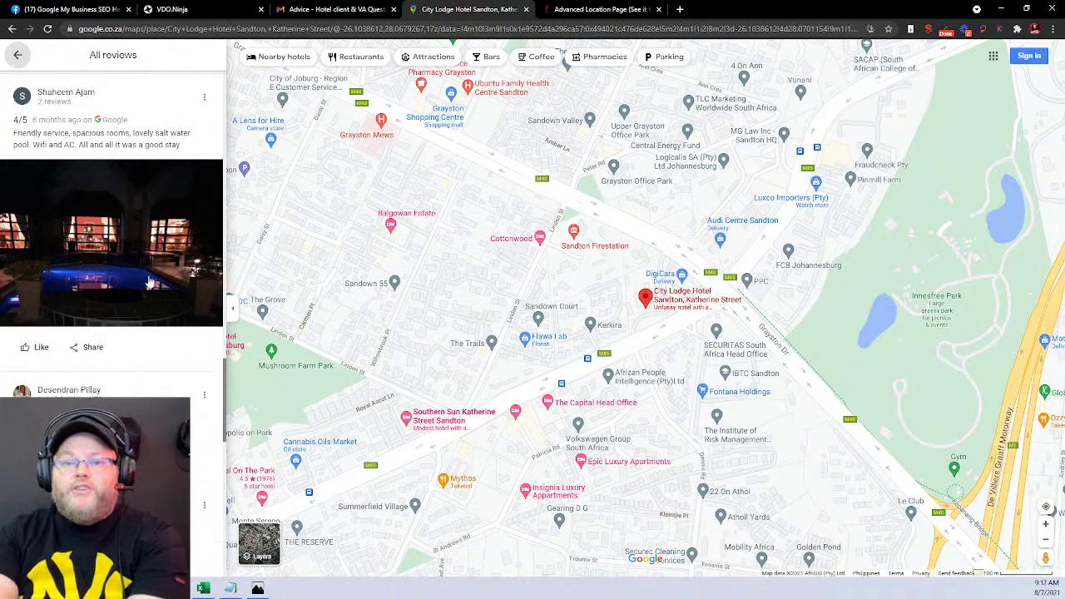
scroll(133, 289, down, 10)
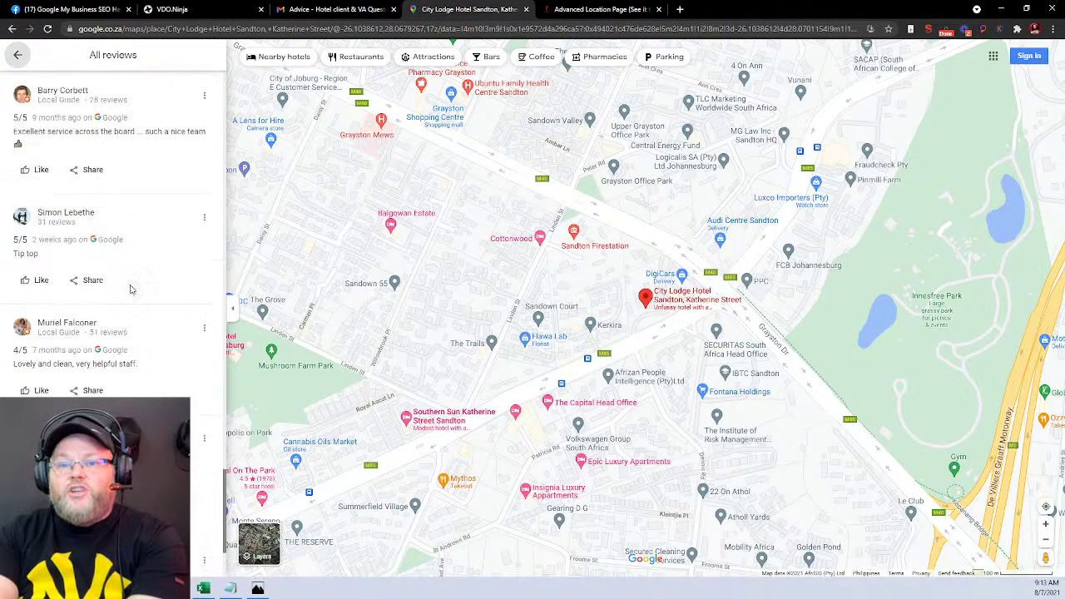
scroll(130, 287, down, 10)
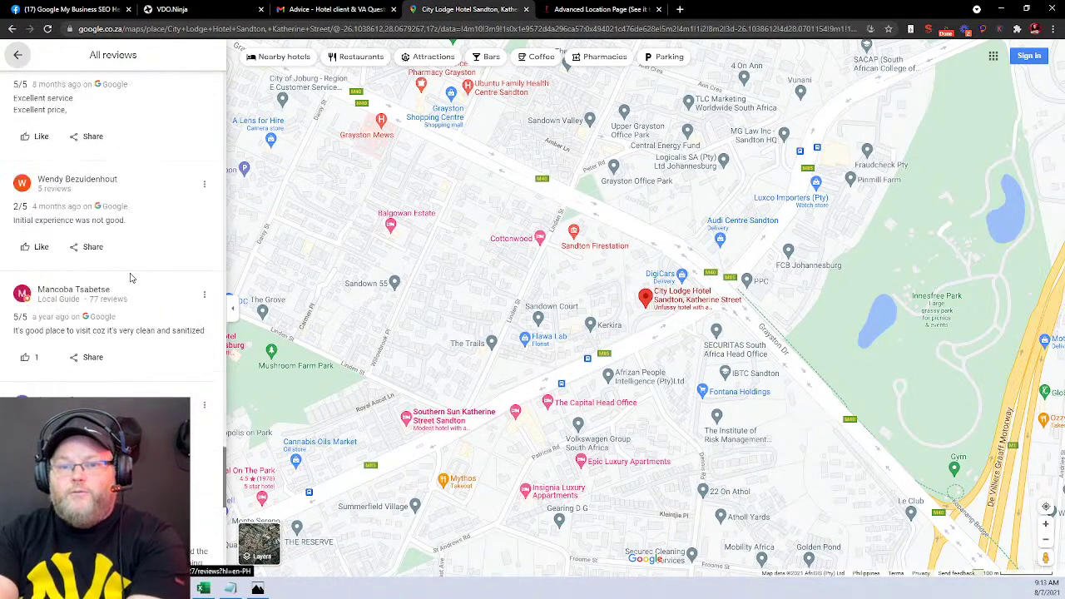
scroll(133, 279, up, 10)
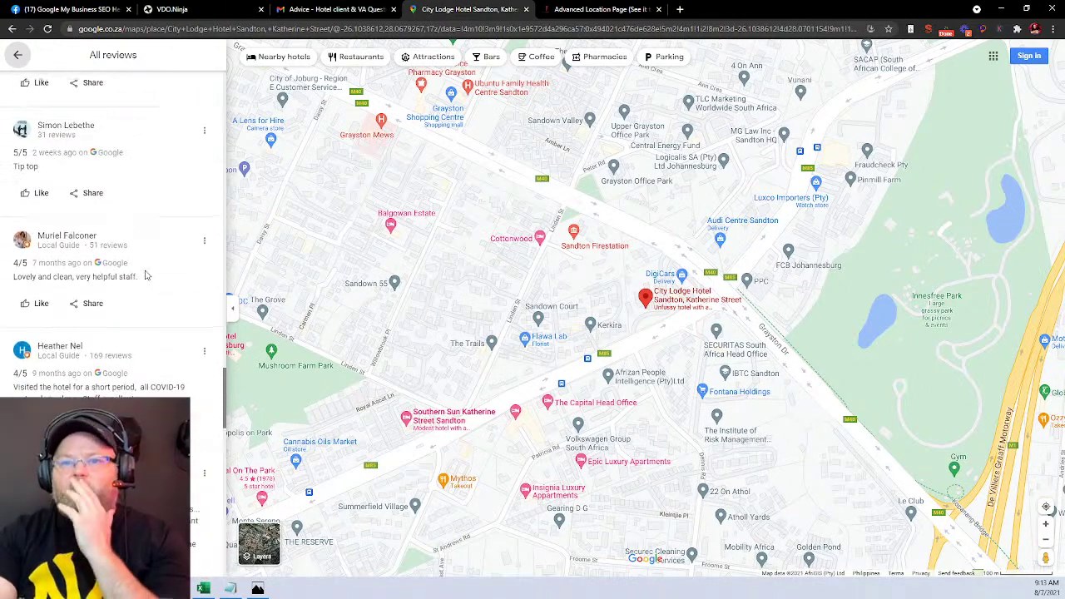
scroll(146, 276, up, 10)
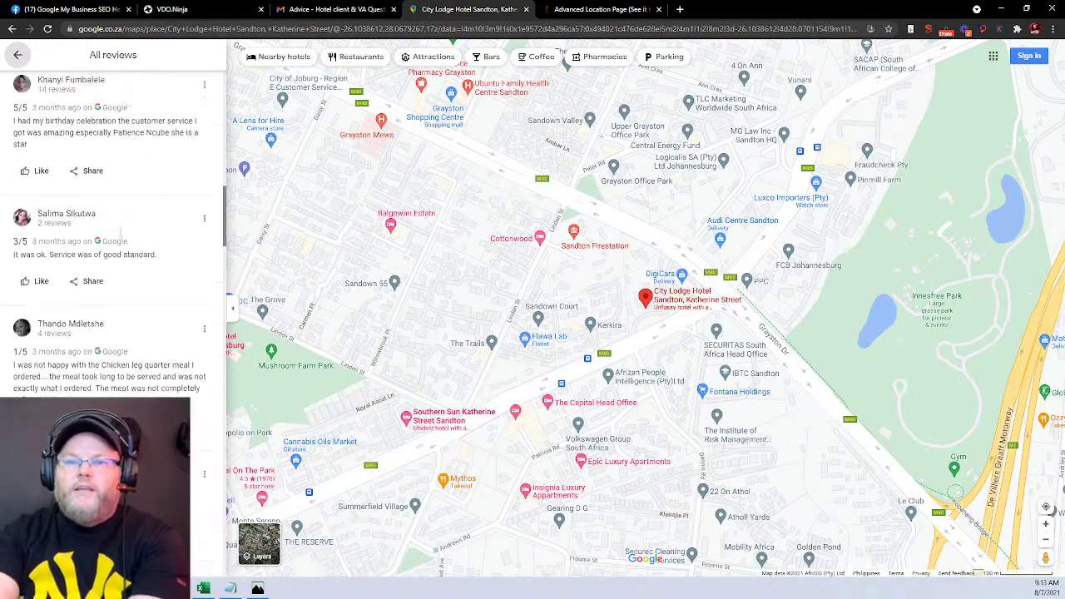
scroll(117, 233, up, 10)
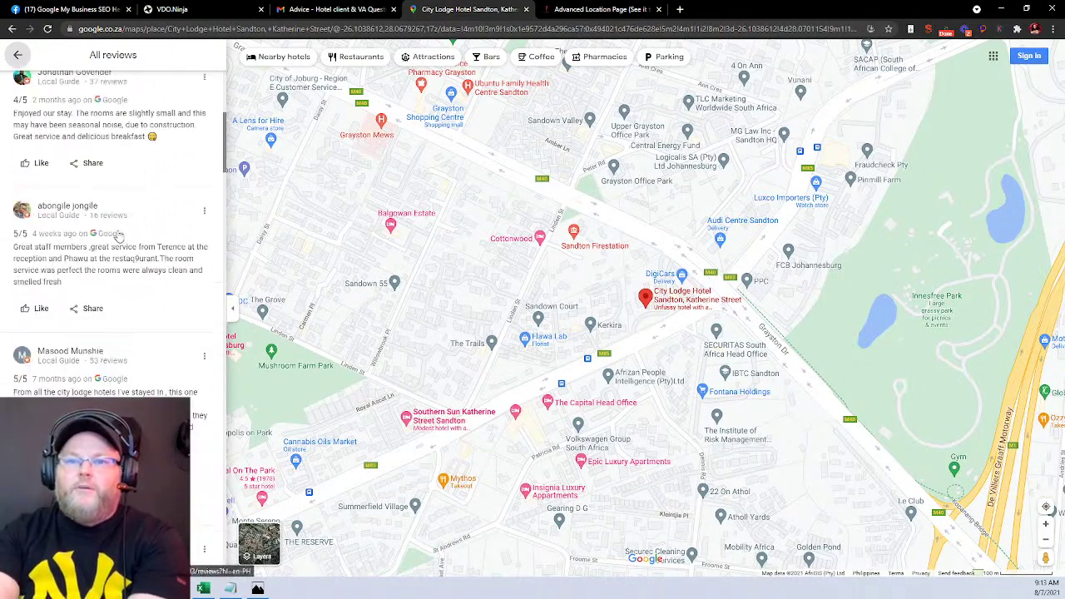
Return to the hotel's overview and examine its price ads, highlights, contact details, location summary, photos, similar hotels and review summary.
click(18, 55)
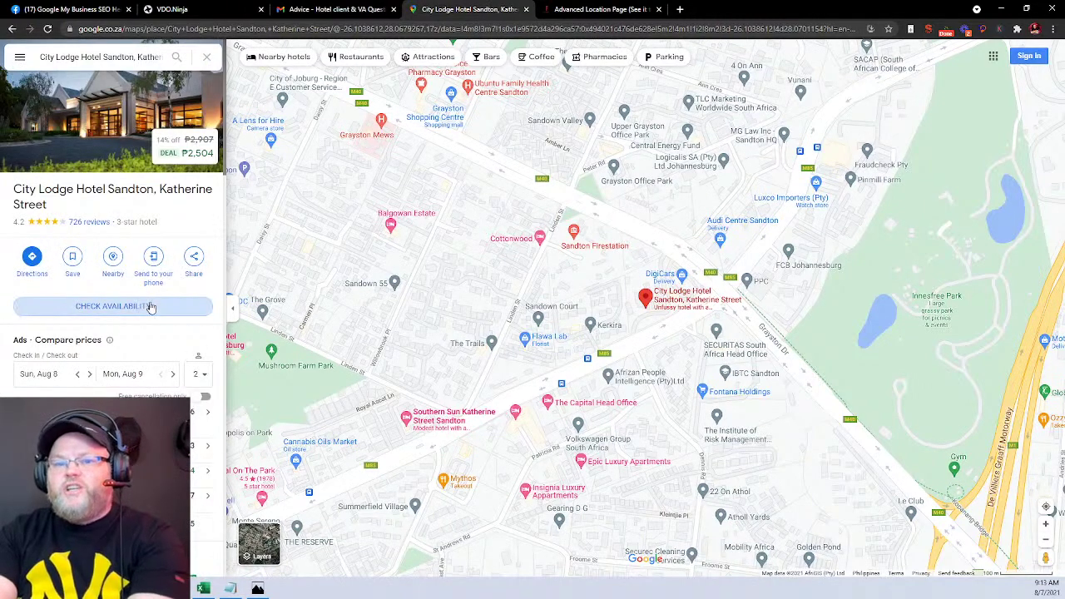
scroll(127, 295, down, 2)
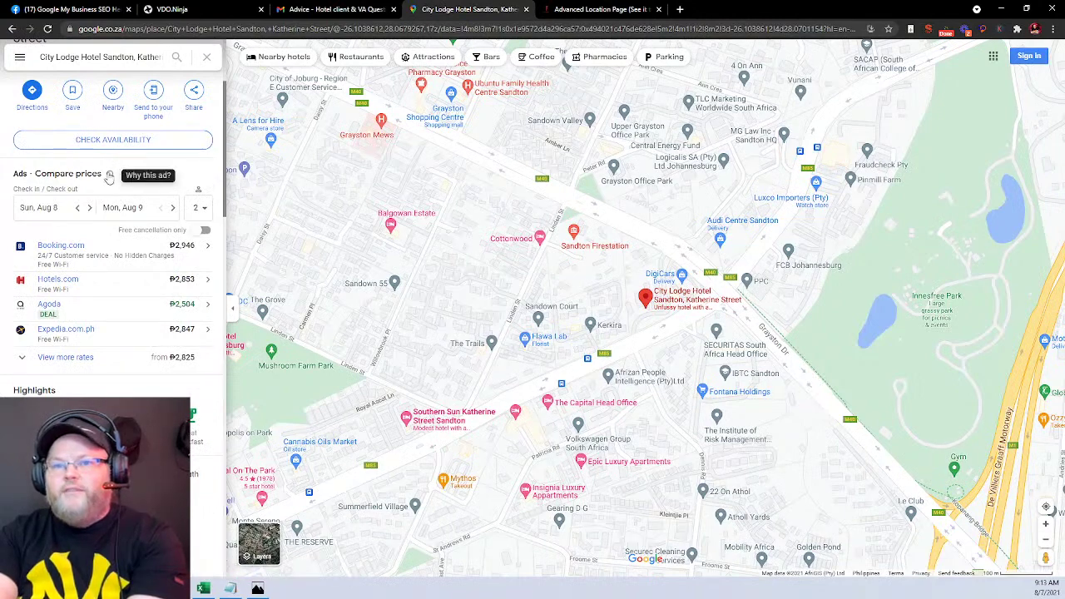
scroll(98, 198, down, 1)
scroll(98, 197, down, 3)
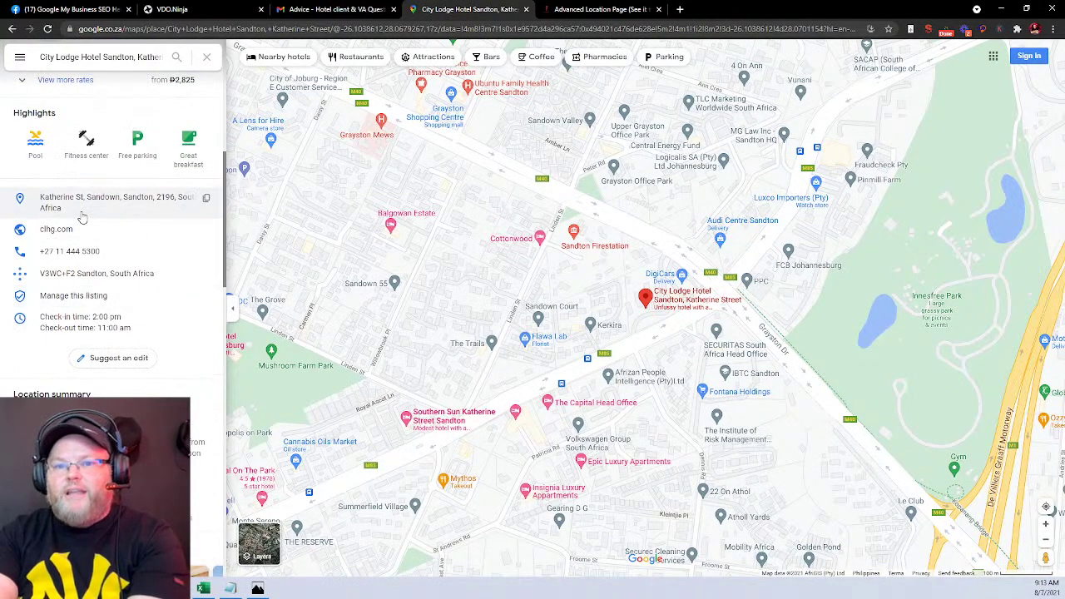
scroll(79, 339, down, 3)
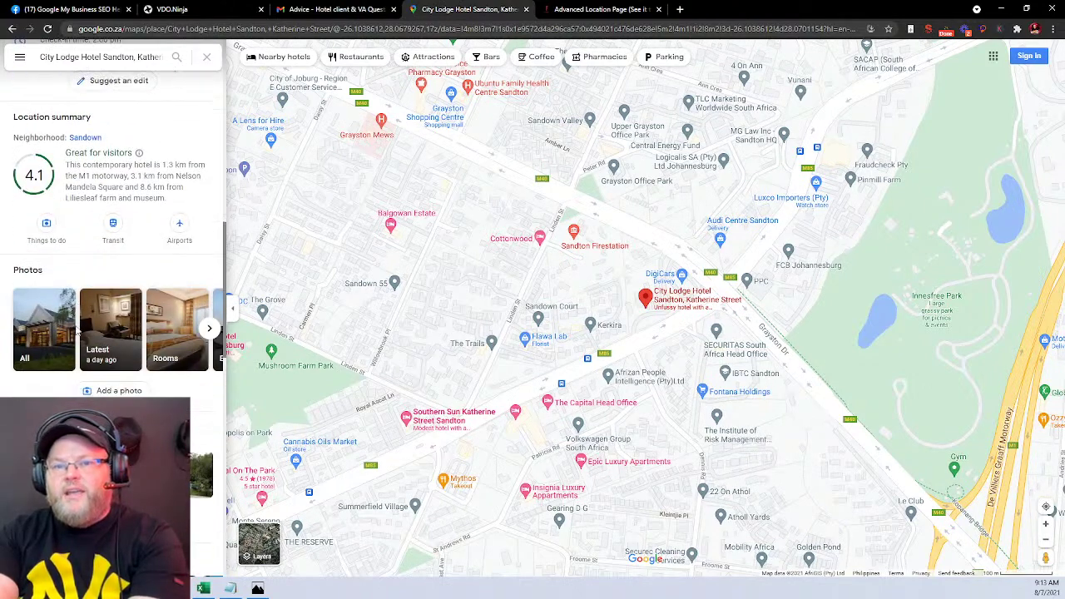
scroll(88, 322, down, 2)
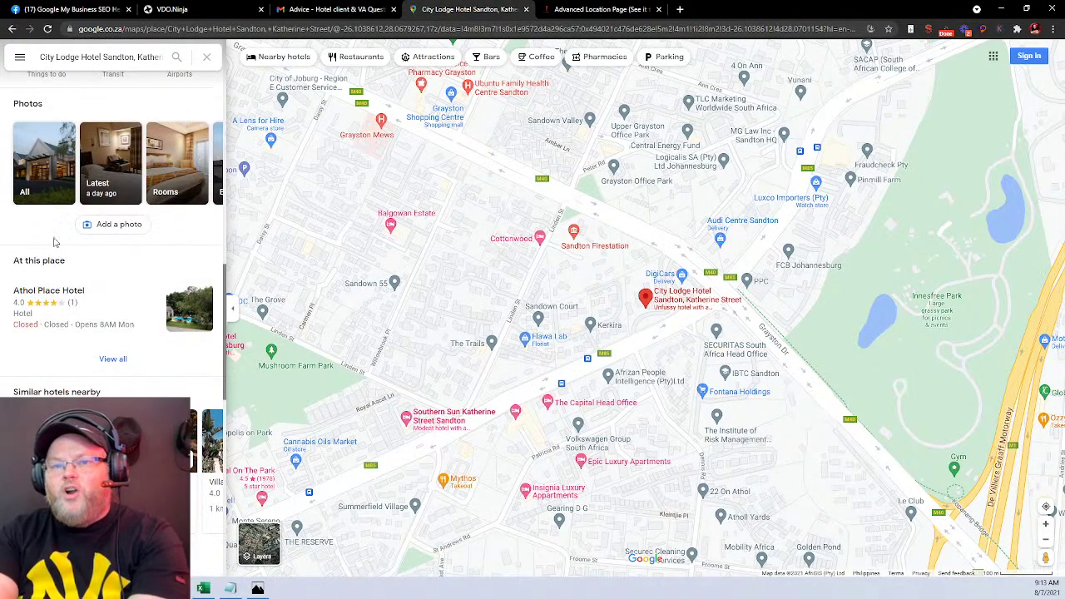
scroll(110, 217, down, 5)
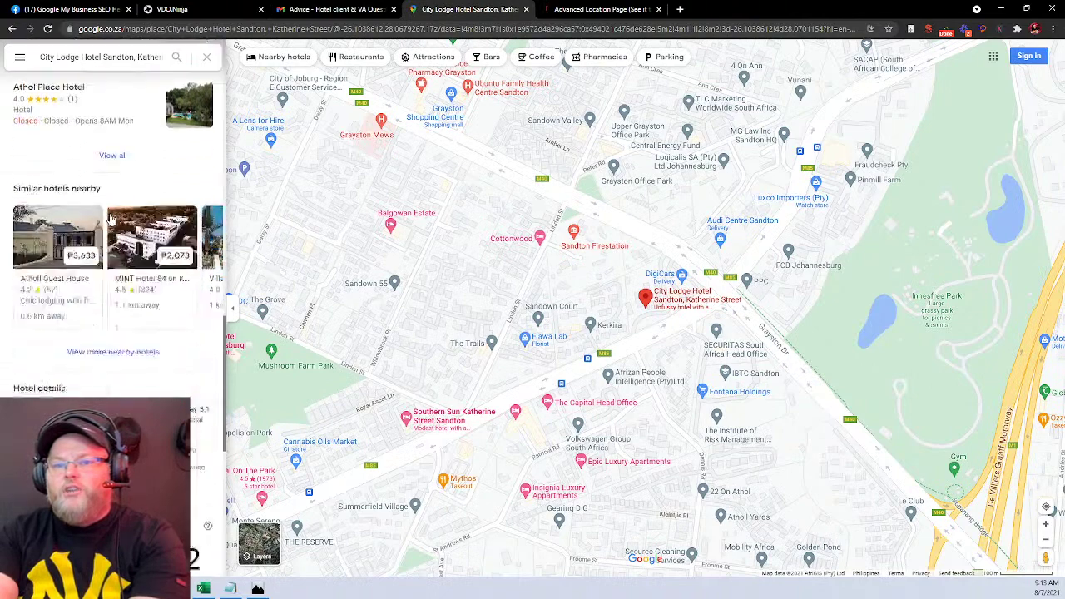
scroll(112, 218, down, 3)
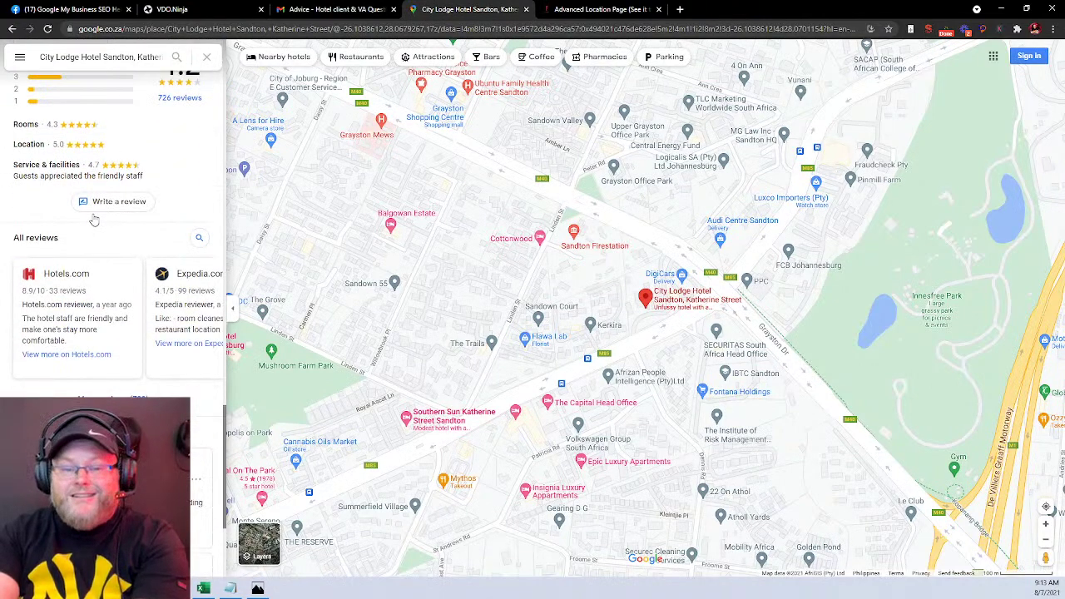
Copy the hotel's full name from its Maps listing and run a Google search for "City Lodge Hotel Sandton, Katherine Street".
scroll(94, 219, up, 10)
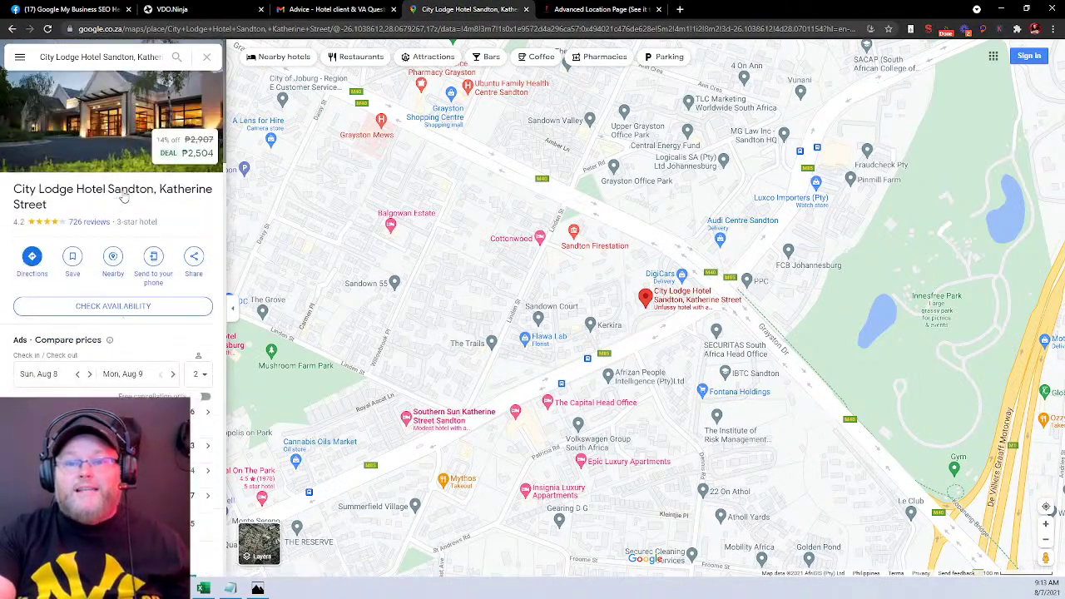
double_click(125, 190)
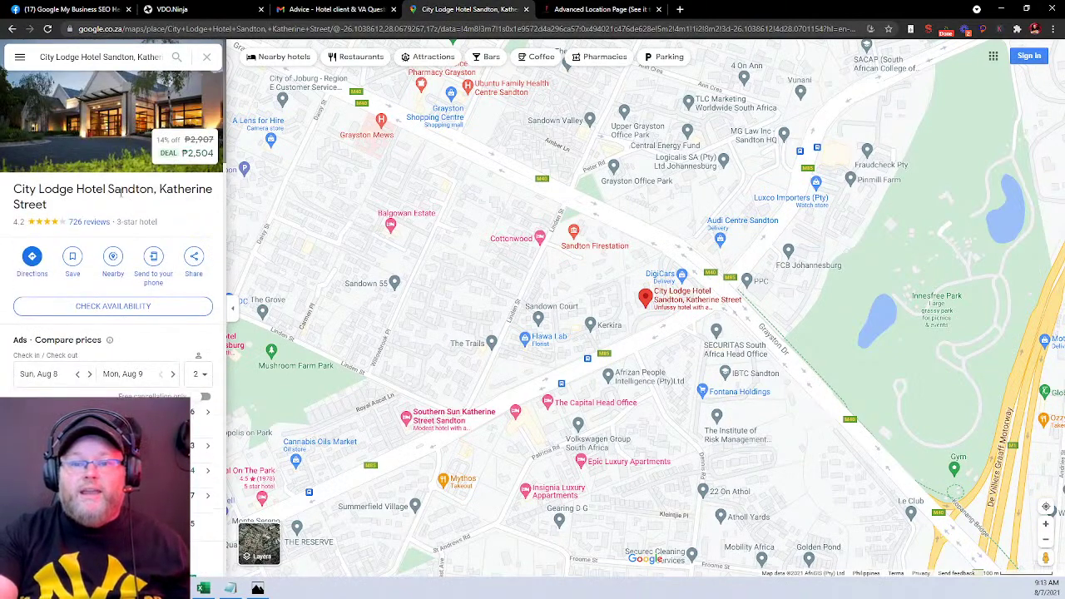
triple_click(125, 189)
key(ctrl+c)
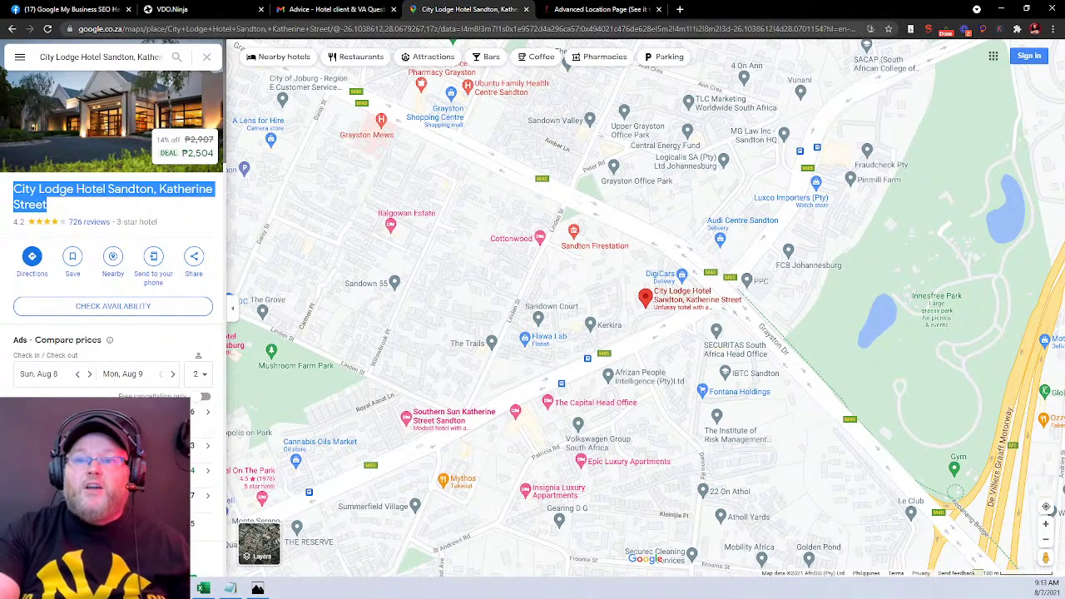
click(248, 30)
text(goog)
key(Return)
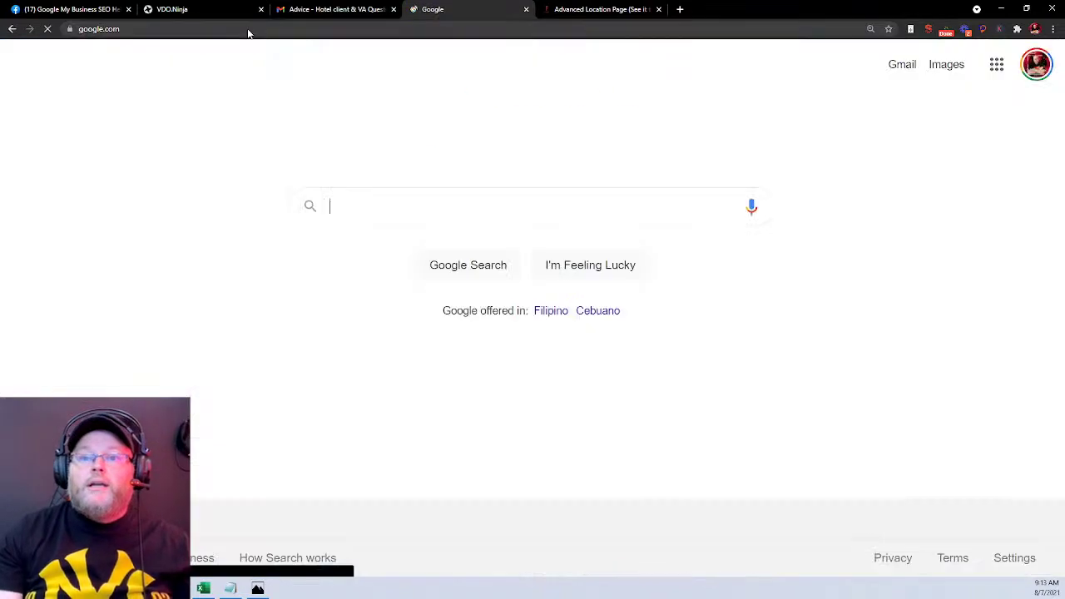
key(ctrl+v)
key(Return)
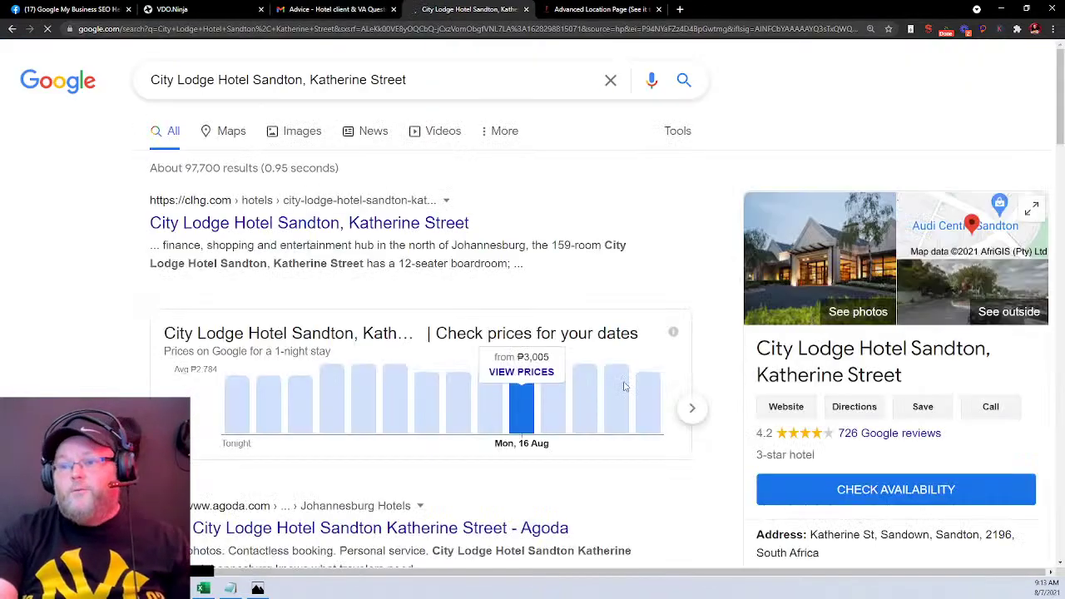
Examine the hotel's Google business panel, including price ads, hotel details, reviews, questions and answers, and the related keywords and similar hotels.
scroll(853, 404, down, 5)
scroll(853, 403, down, 5)
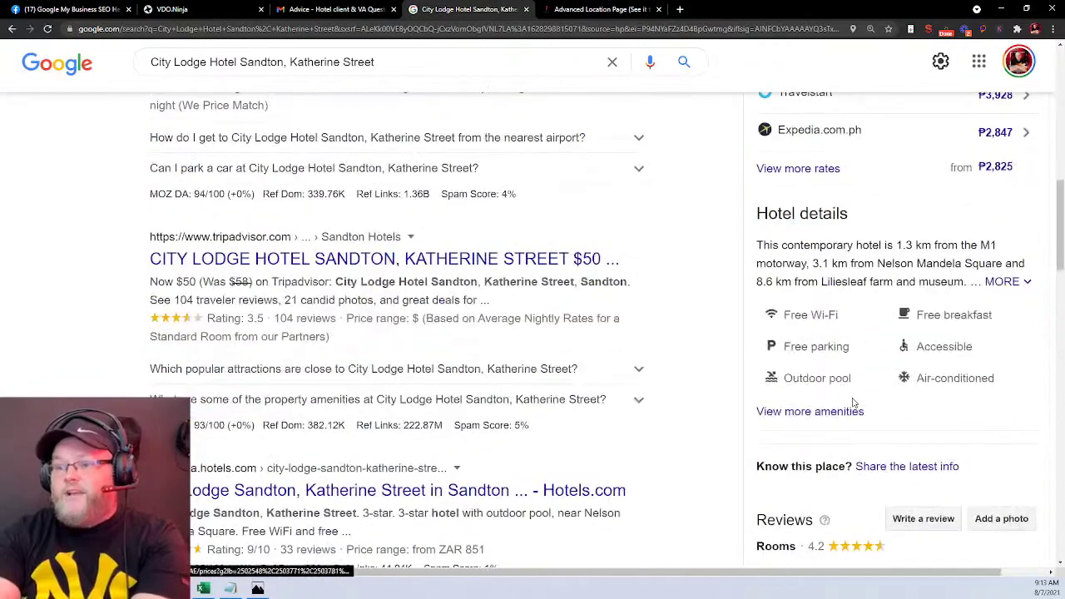
scroll(853, 404, down, 3)
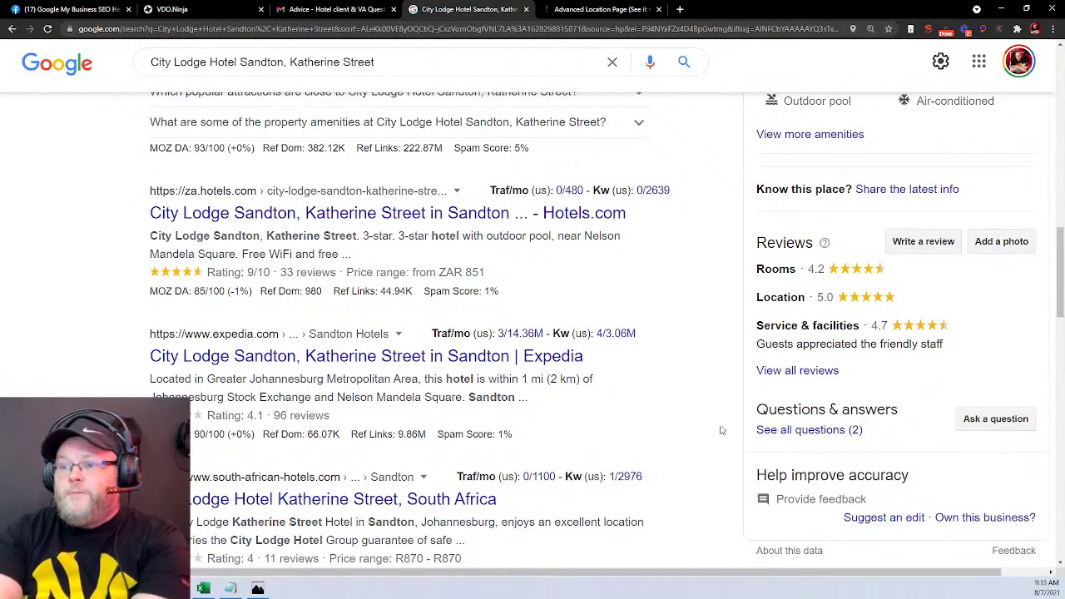
scroll(932, 412, down, 3)
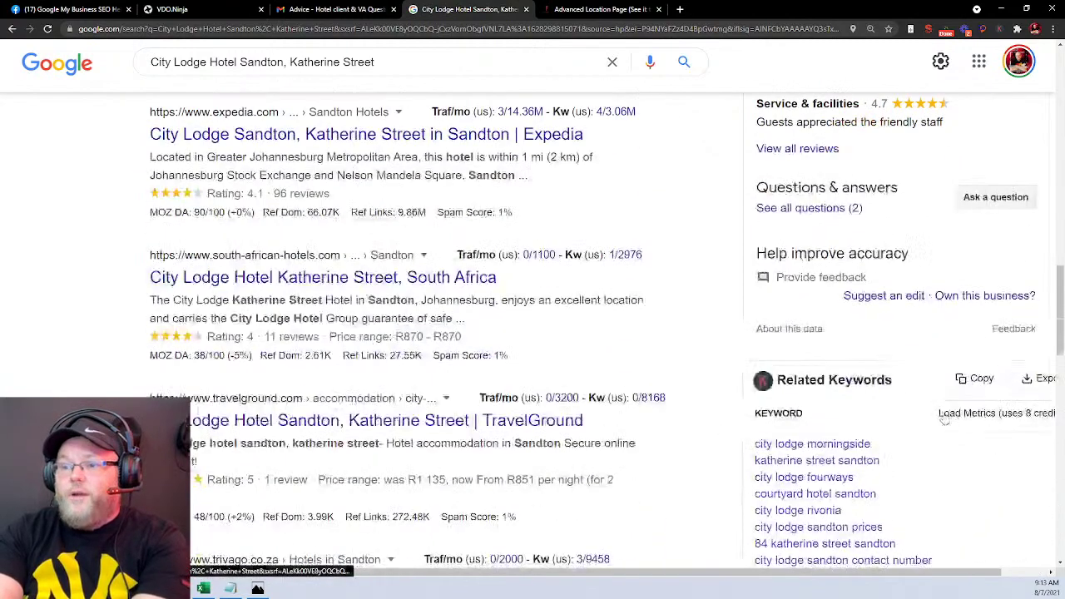
scroll(932, 415, down, 4)
scroll(930, 413, down, 5)
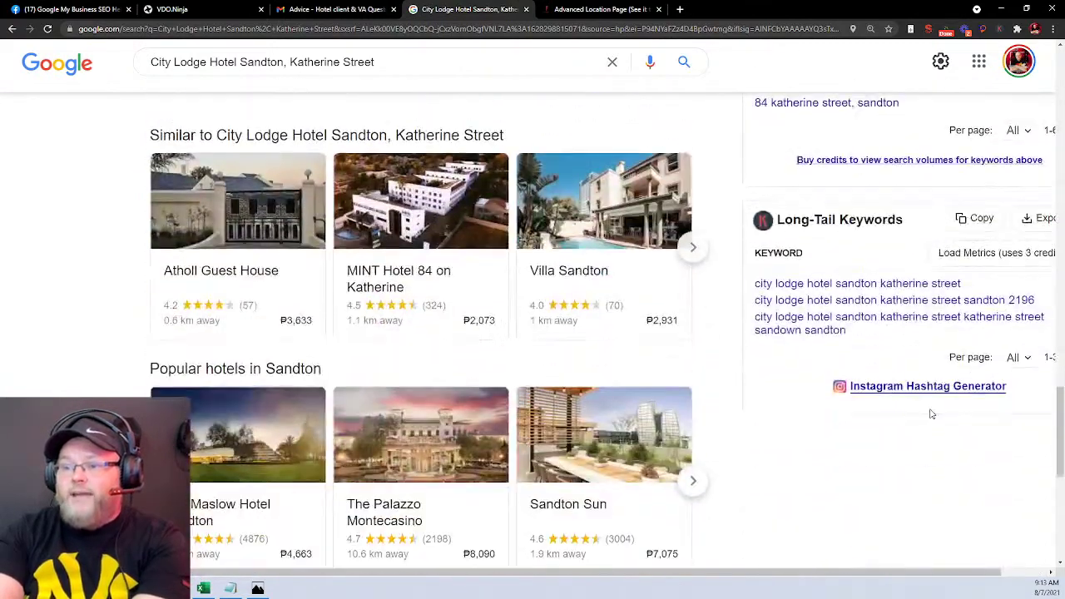
scroll(930, 411, up, 8)
scroll(909, 403, up, 8)
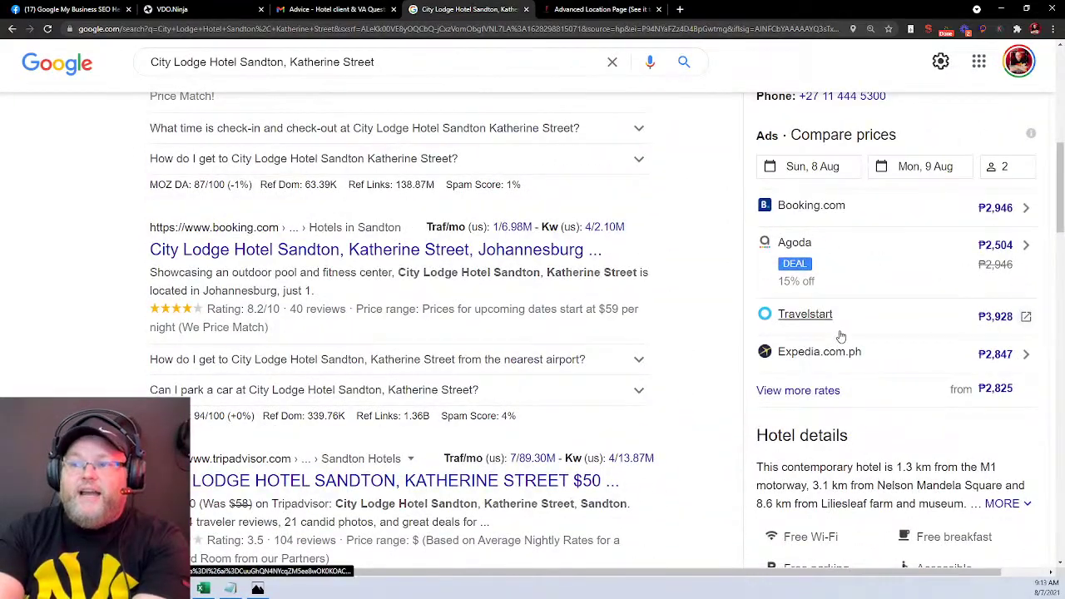
scroll(841, 336, up, 5)
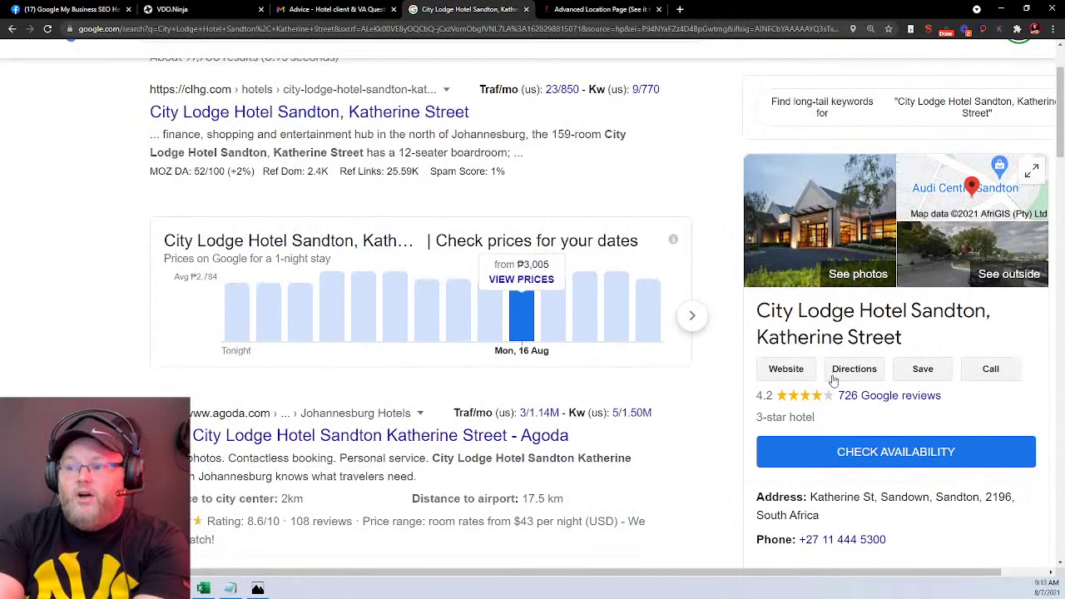
Open the hotel's website from its Google business panel and look over the amenities, address details, map and footer.
click(789, 375)
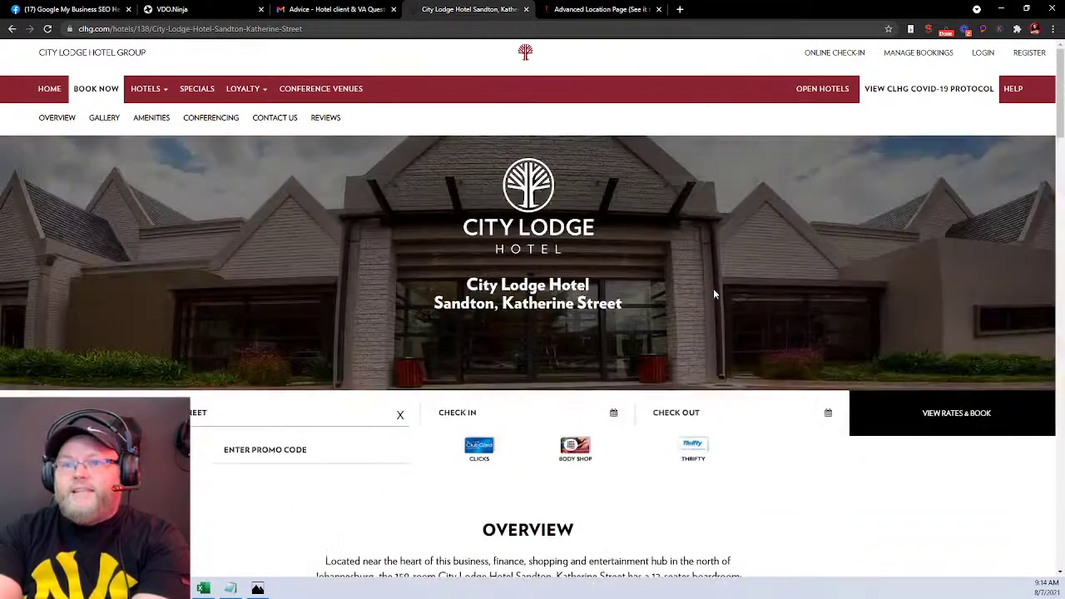
scroll(832, 479, down, 15)
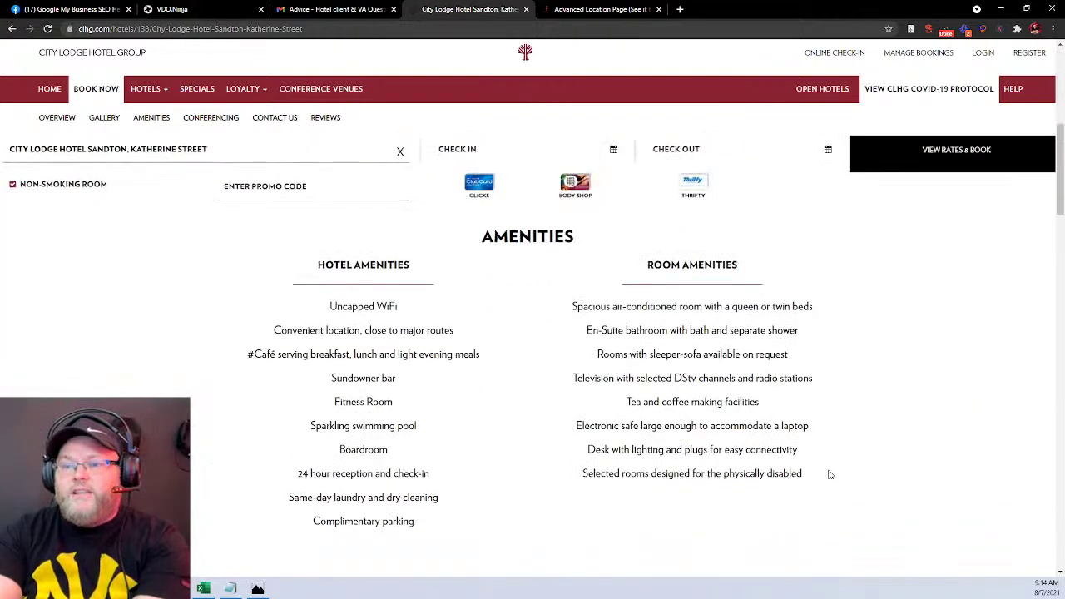
scroll(828, 473, down, 2)
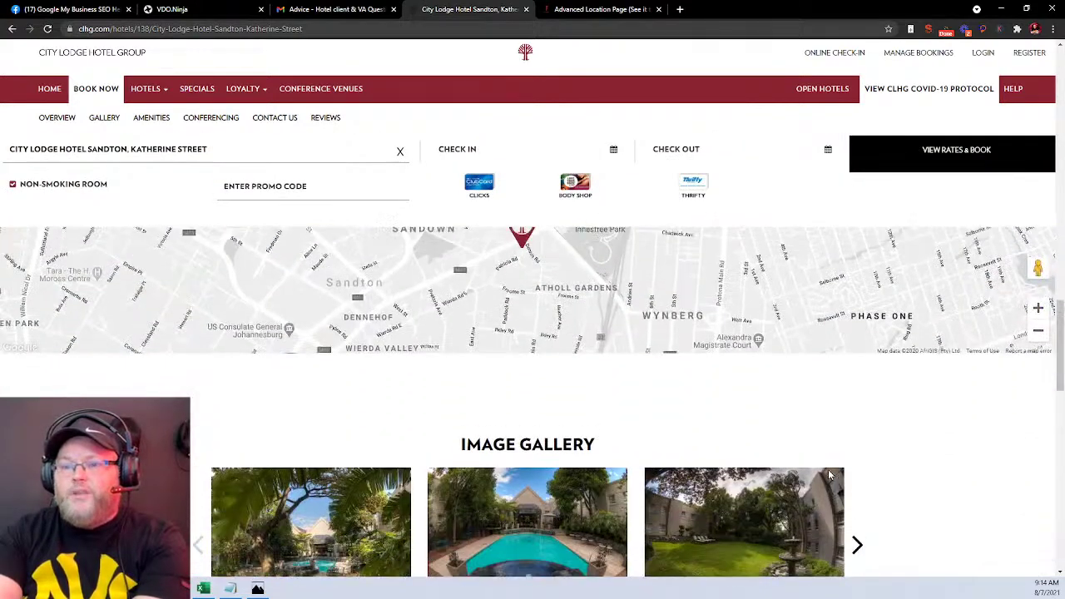
scroll(827, 472, up, 3)
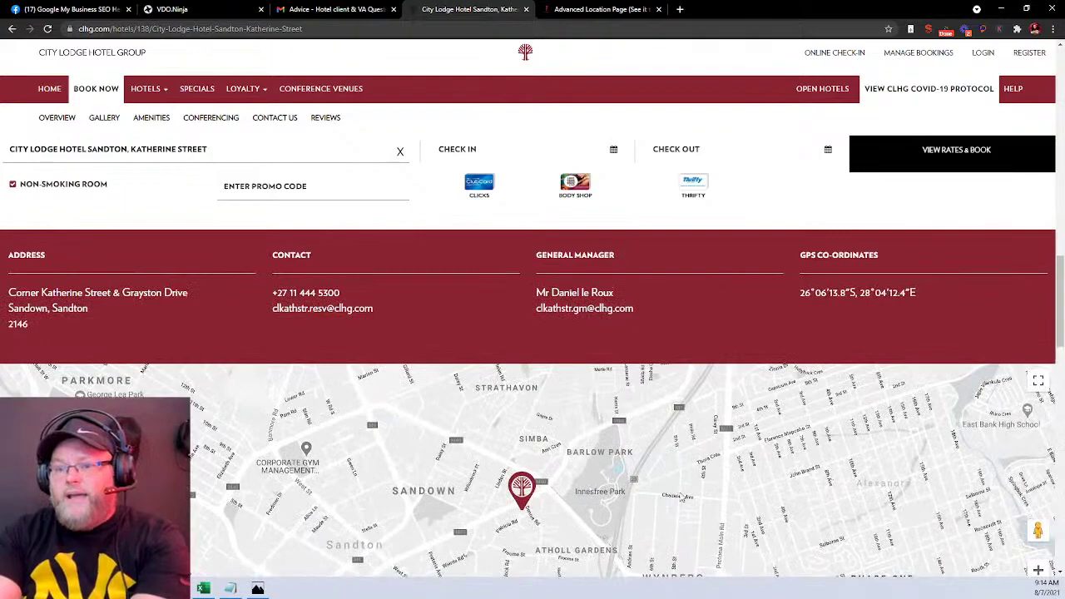
scroll(529, 394, down, 2)
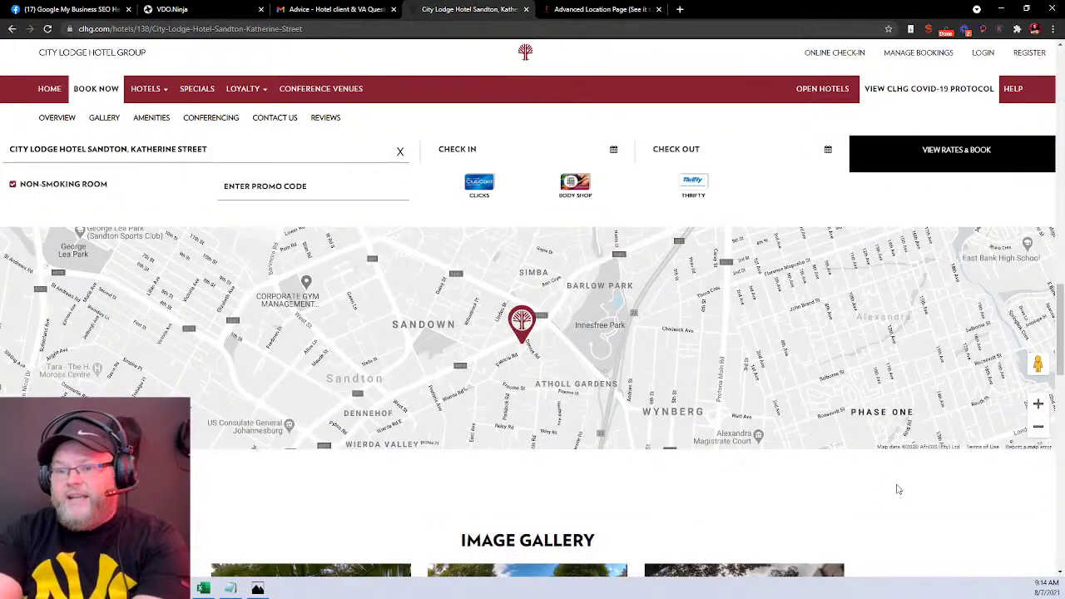
scroll(891, 478, down, 10)
scroll(884, 466, down, 5)
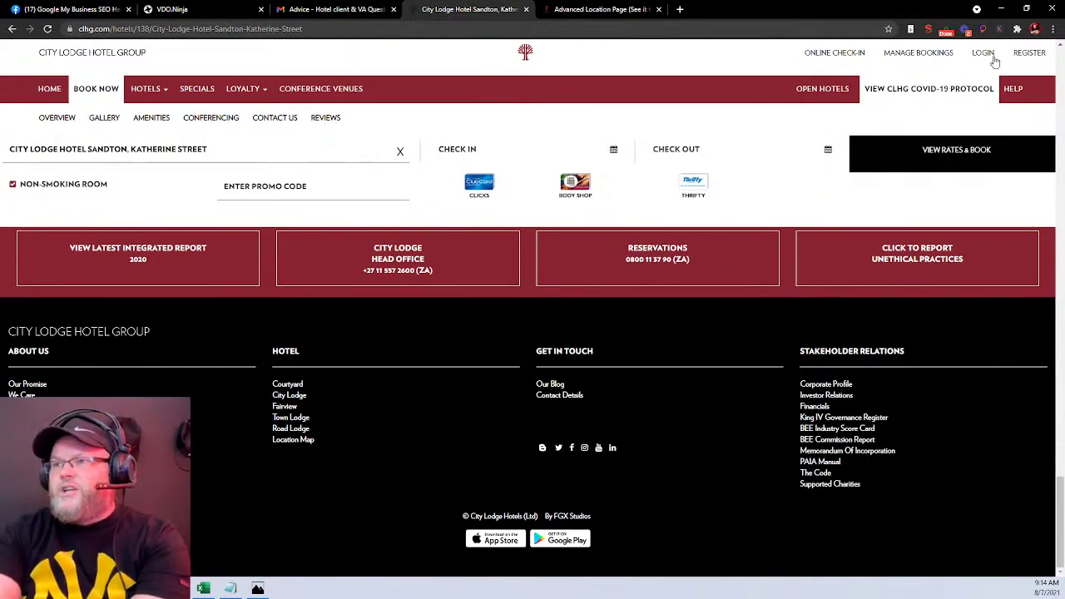
Review the hotel page's content again, from the overview and amenities through the map, image gallery, reviews and local attractions.
scroll(802, 505, up, 20)
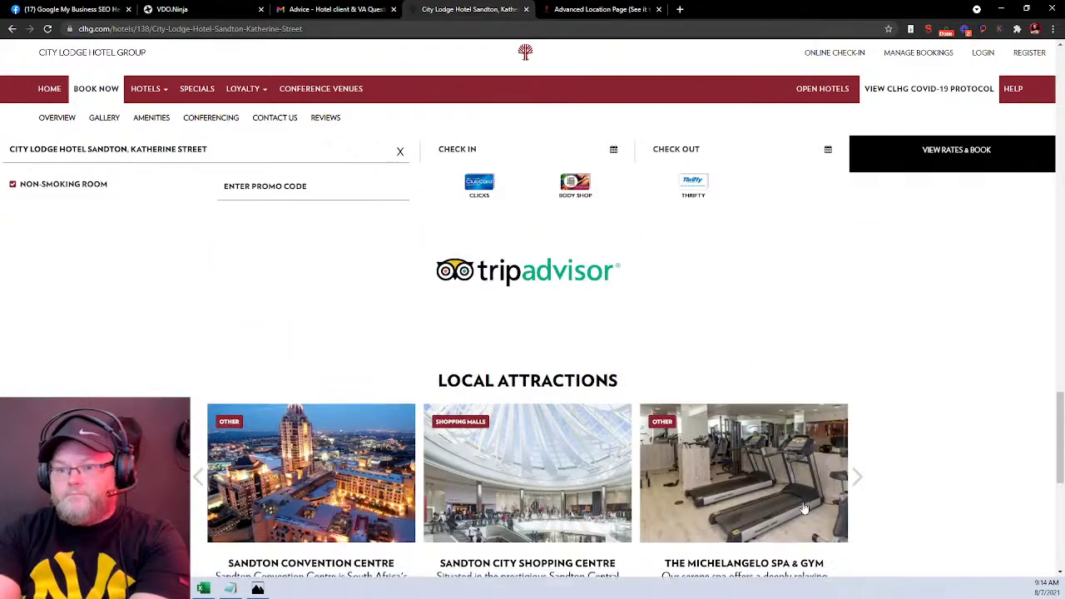
scroll(850, 442, up, 10)
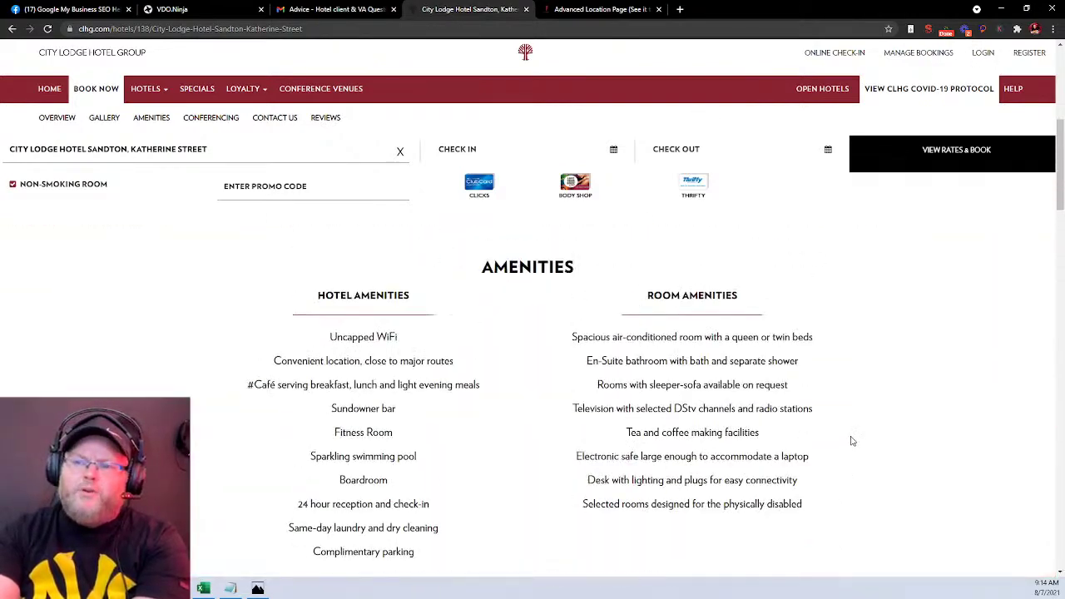
scroll(852, 431, down, 15)
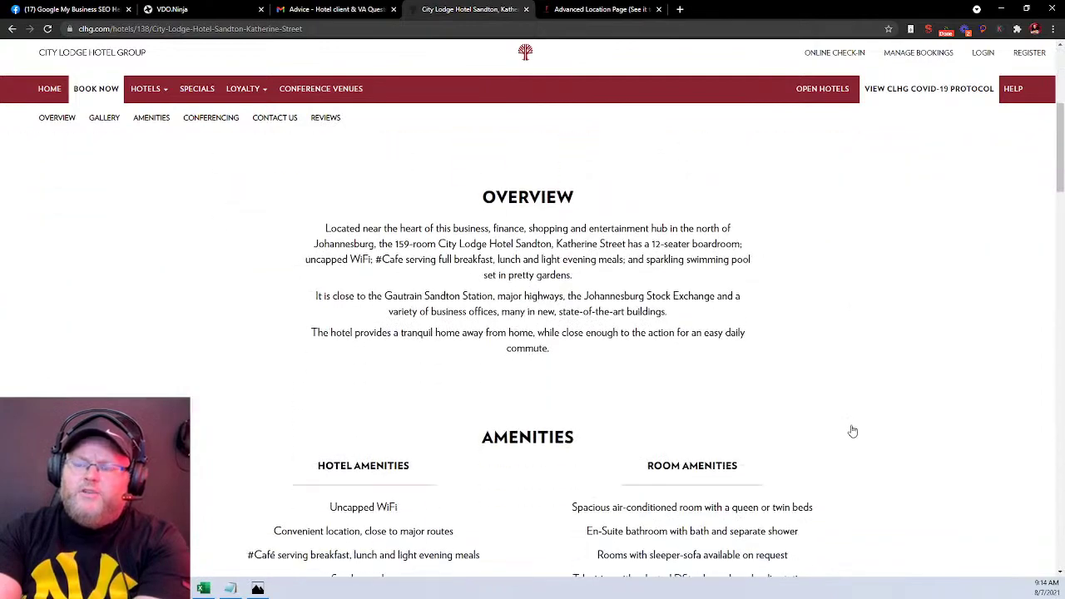
scroll(851, 421, down, 3)
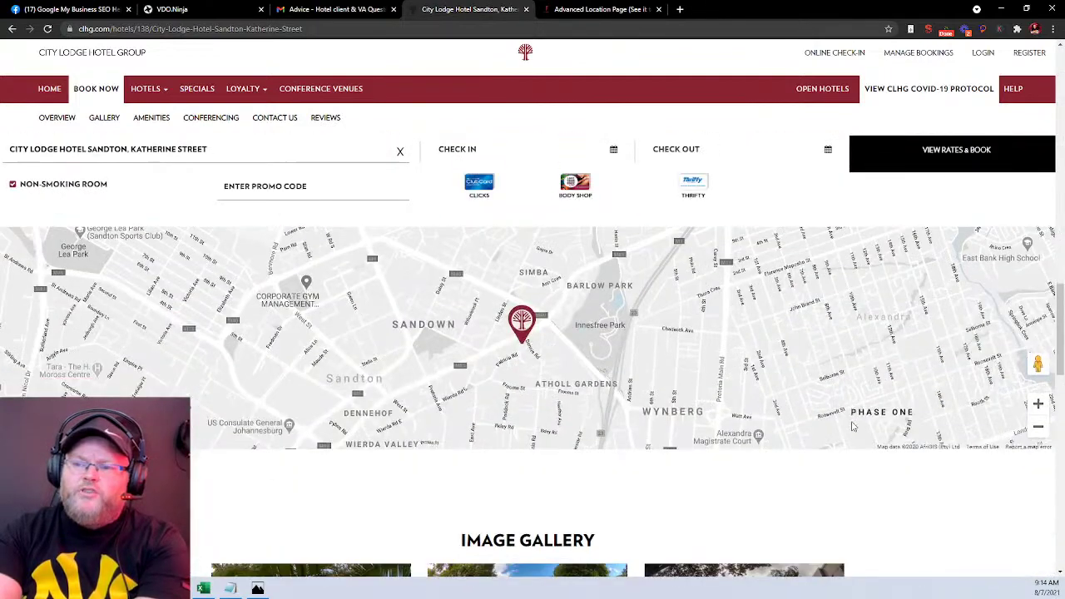
scroll(852, 424, down, 3)
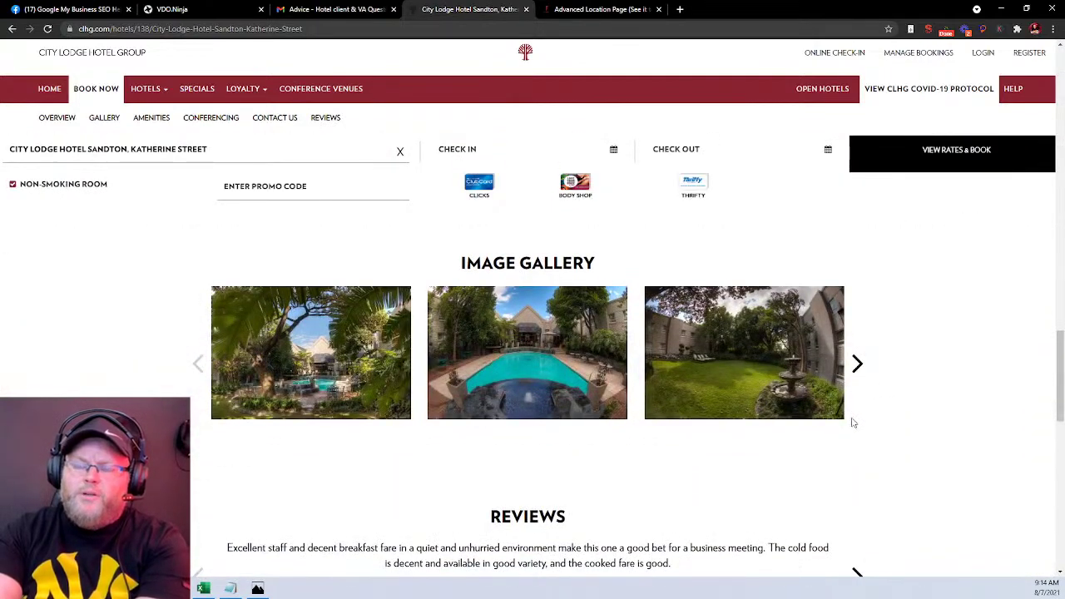
scroll(842, 428, down, 6)
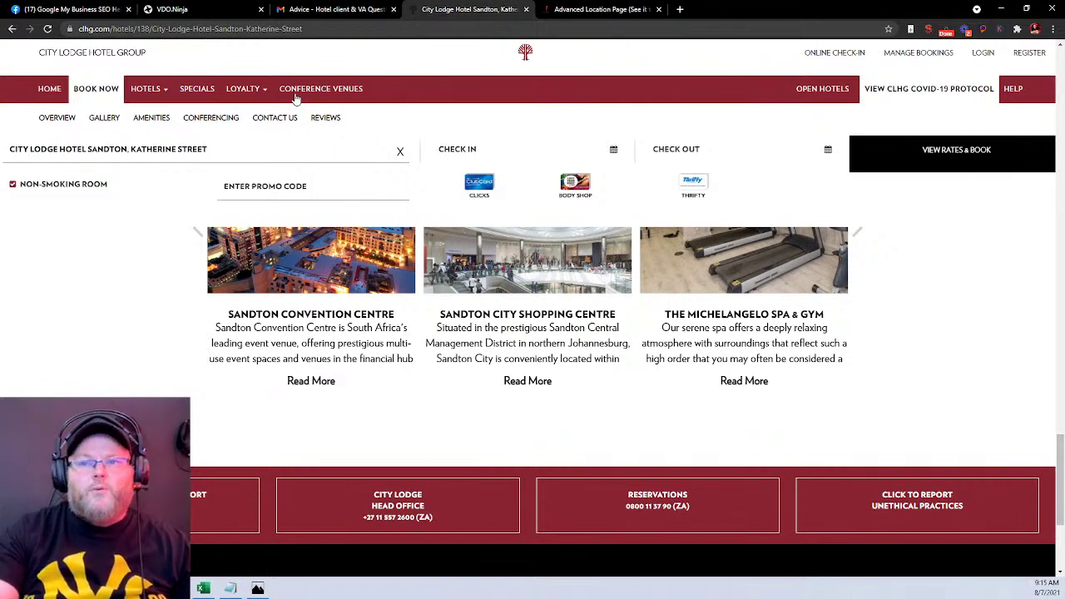
Return to the hotel client email in Gmail, recheck its question, and go back to the Questions to Answer this week list.
click(333, 9)
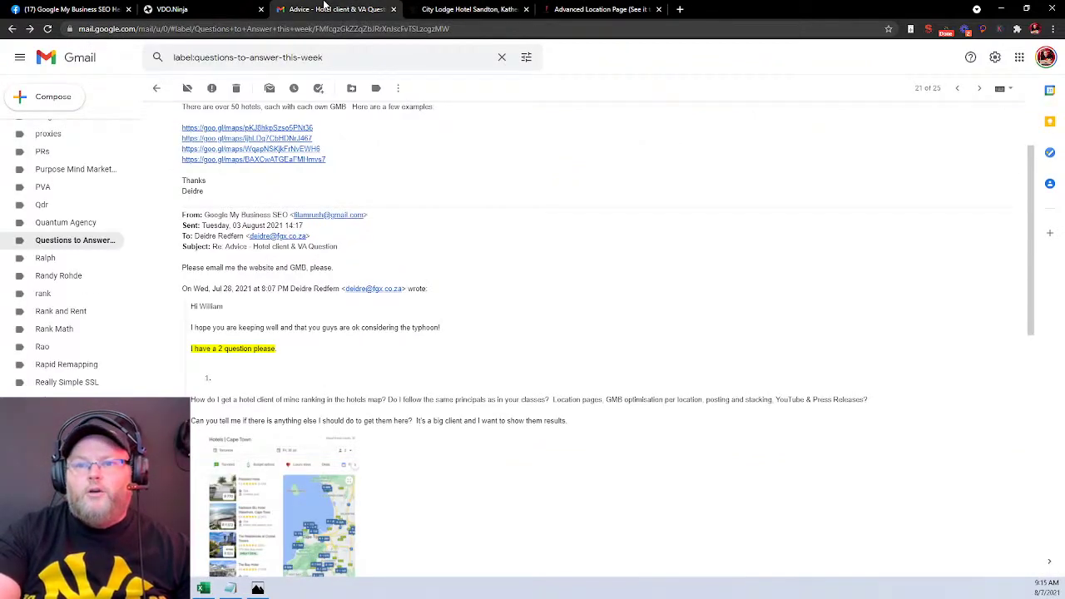
scroll(434, 337, up, 1)
scroll(434, 337, up, 2)
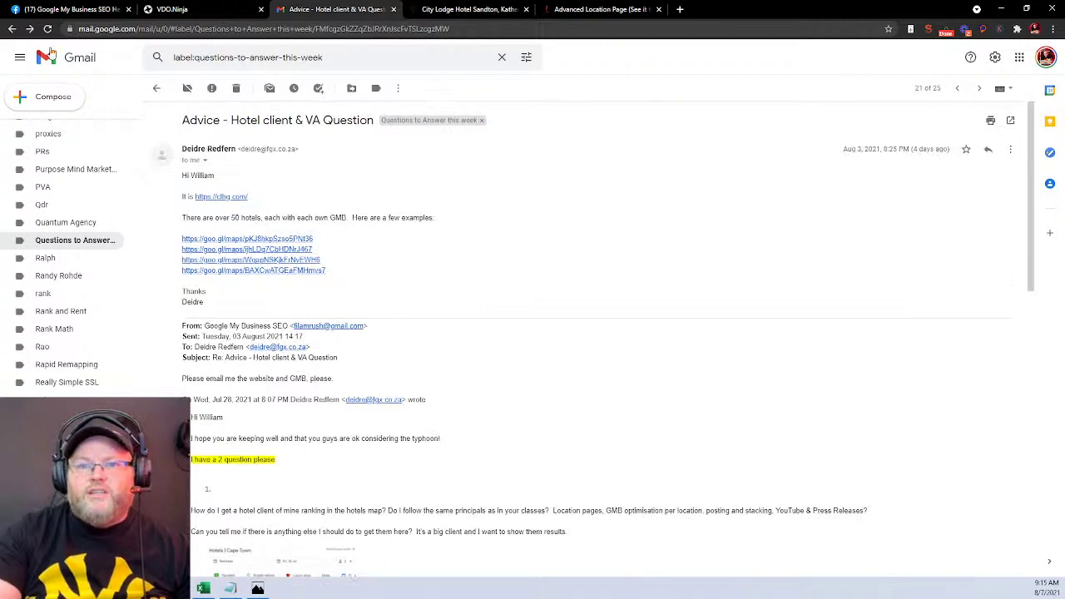
click(11, 30)
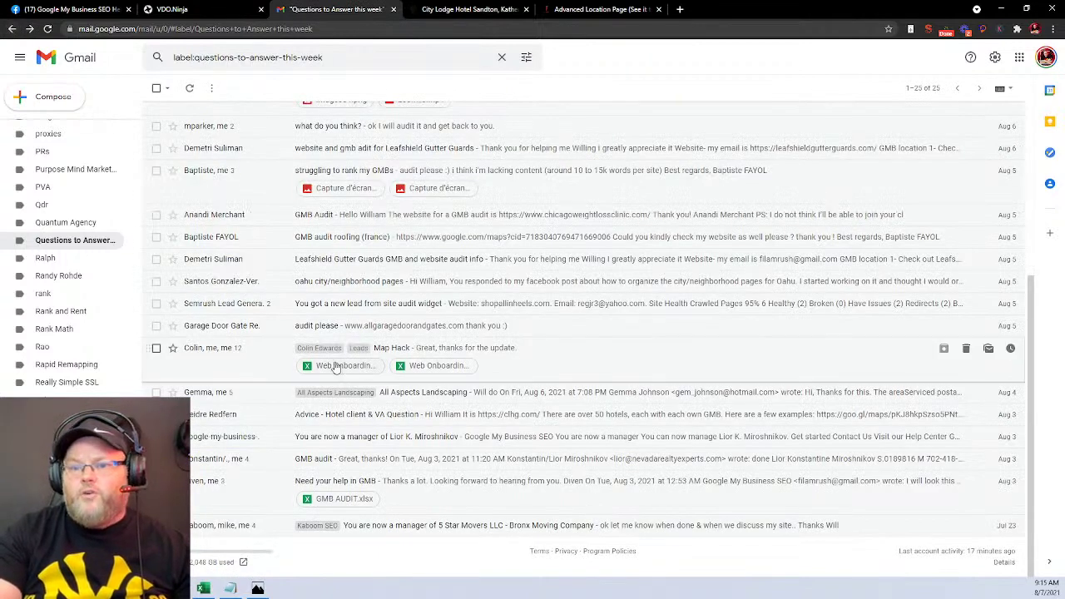
click(422, 396)
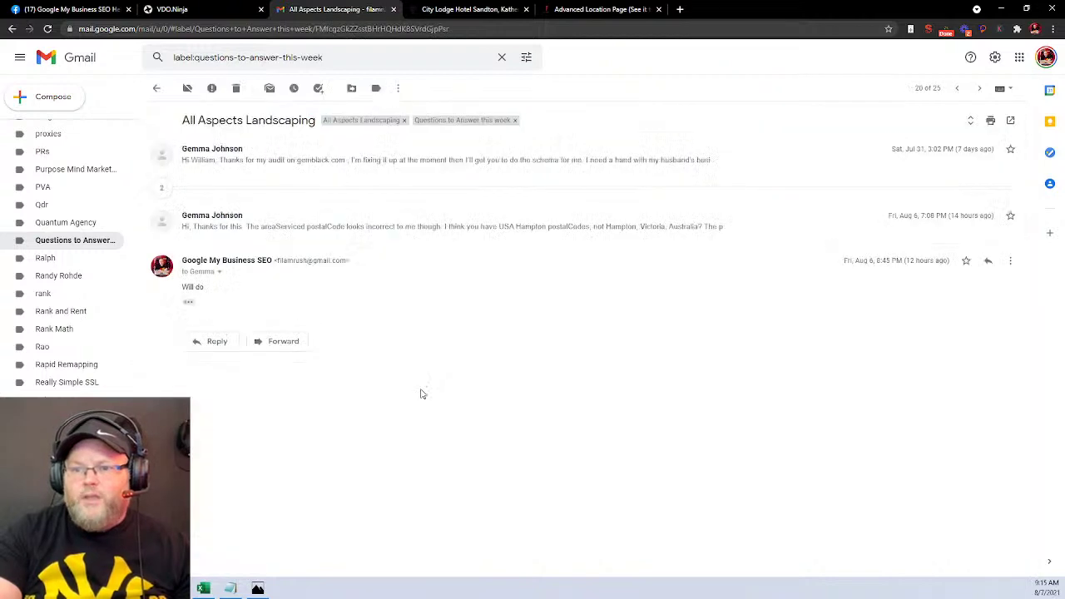
click(265, 194)
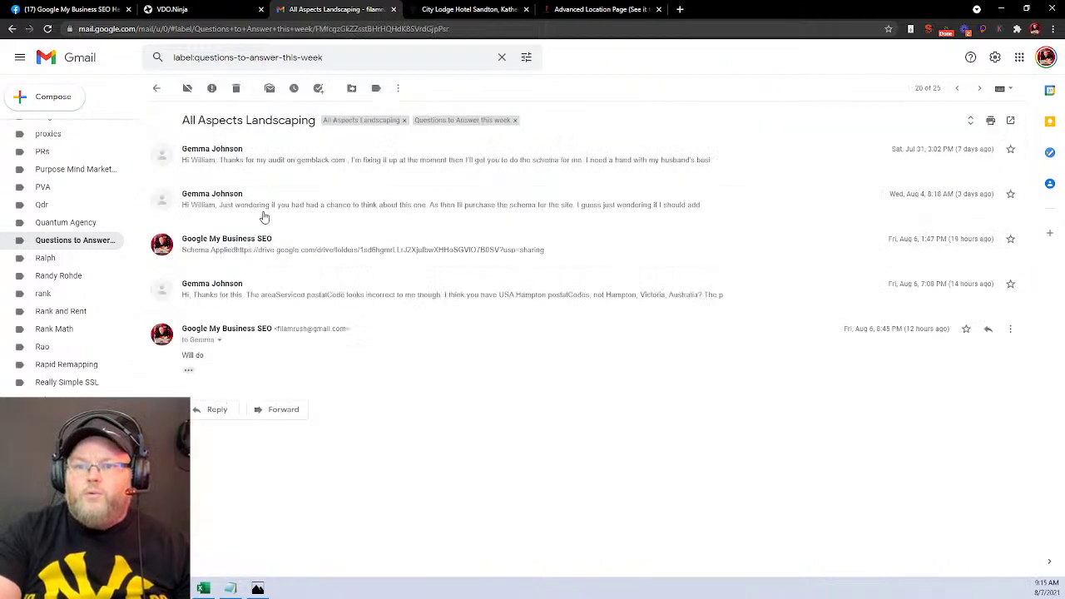
click(291, 173)
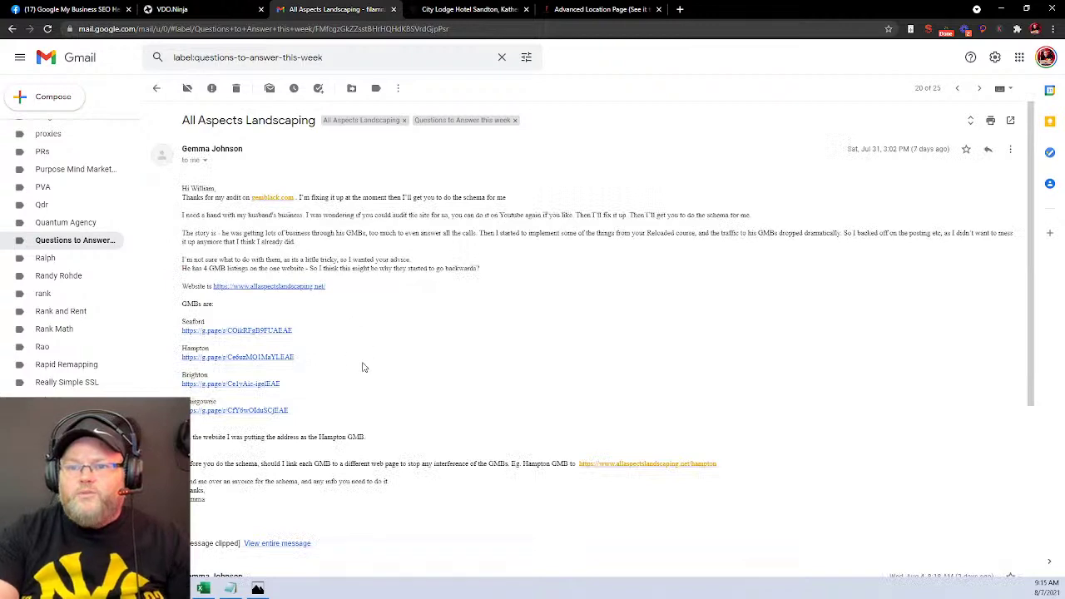
click(78, 240)
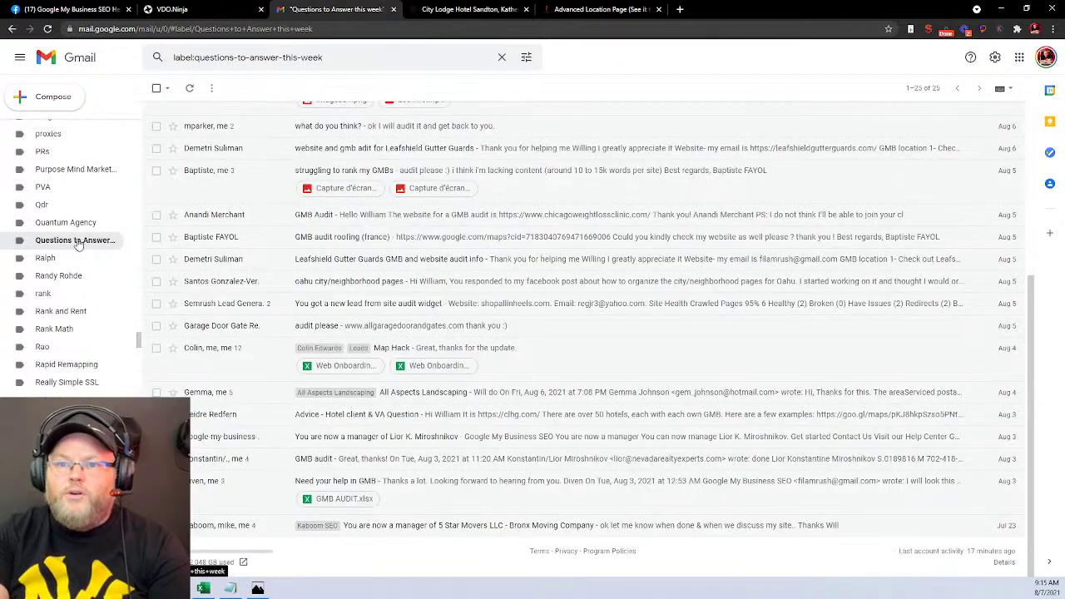
Open the All Aspects Landscaping email thread and expand its first message with the audit request and GMB links.
click(326, 398)
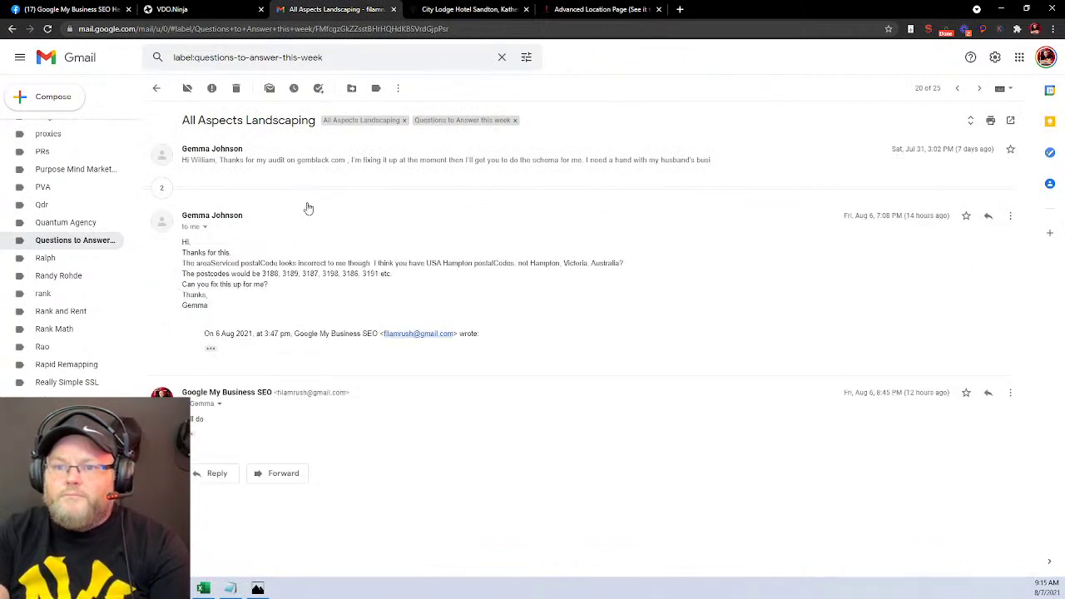
click(318, 192)
click(333, 179)
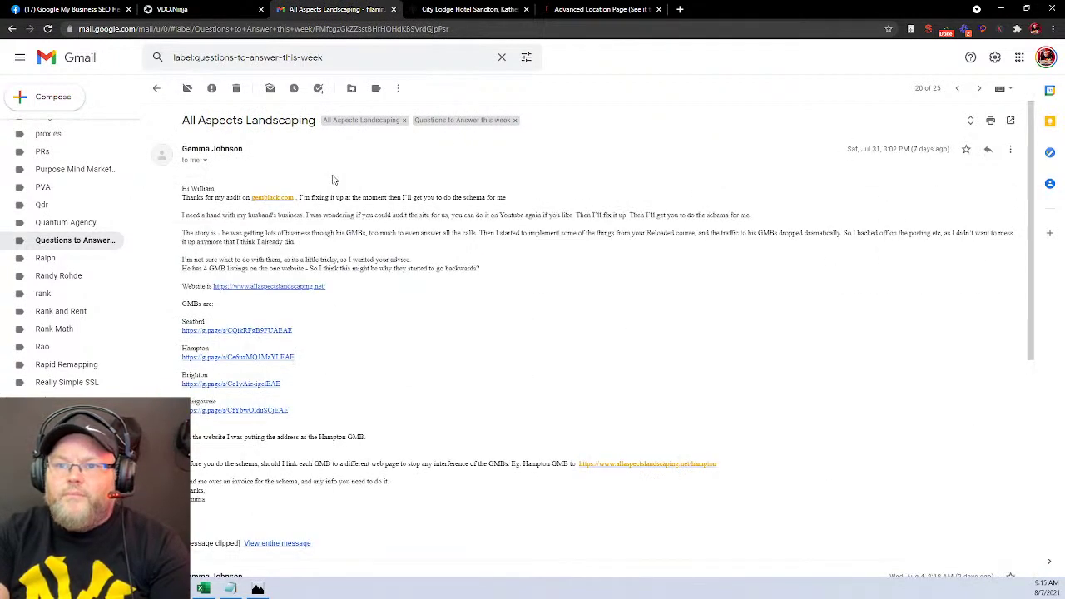
Open the All Aspects Landscaping website linked in the email and look over the homepage banner, introduction and contact block.
click(268, 287)
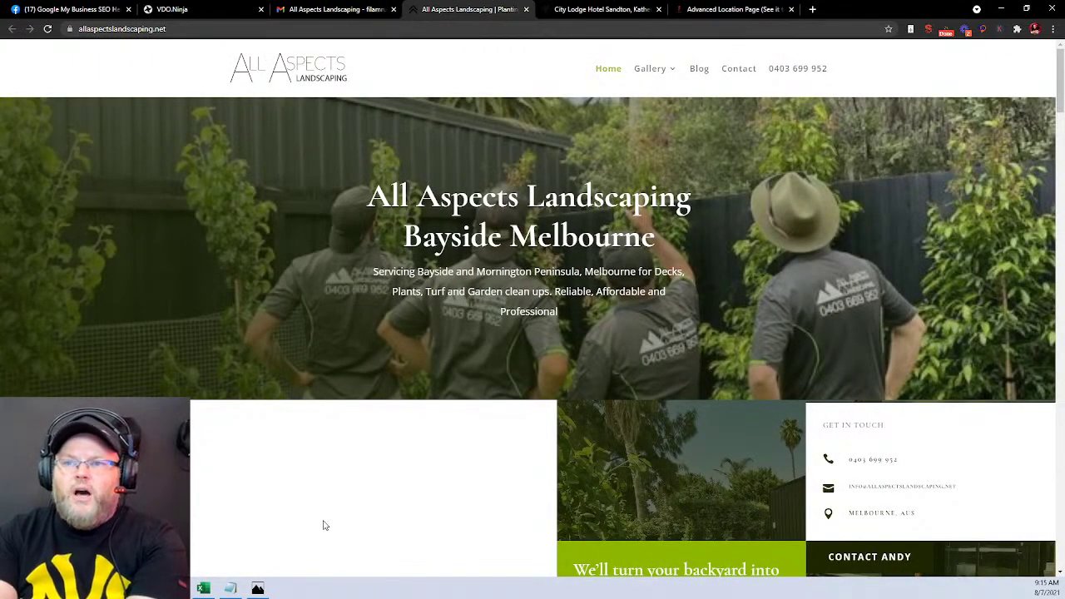
scroll(325, 525, down, 4)
scroll(325, 526, up, 4)
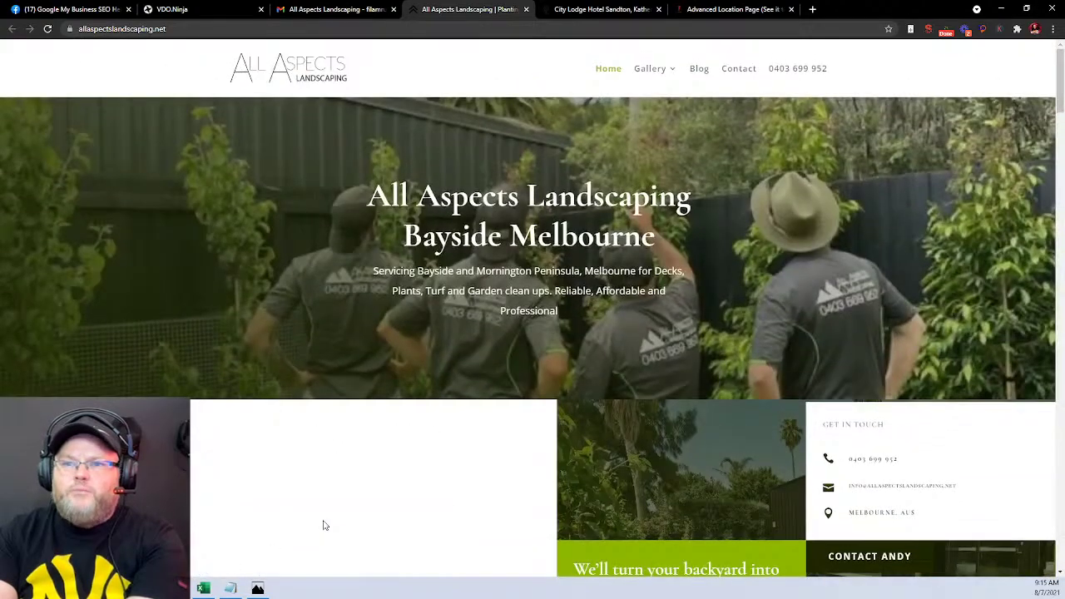
scroll(340, 259, down, 2)
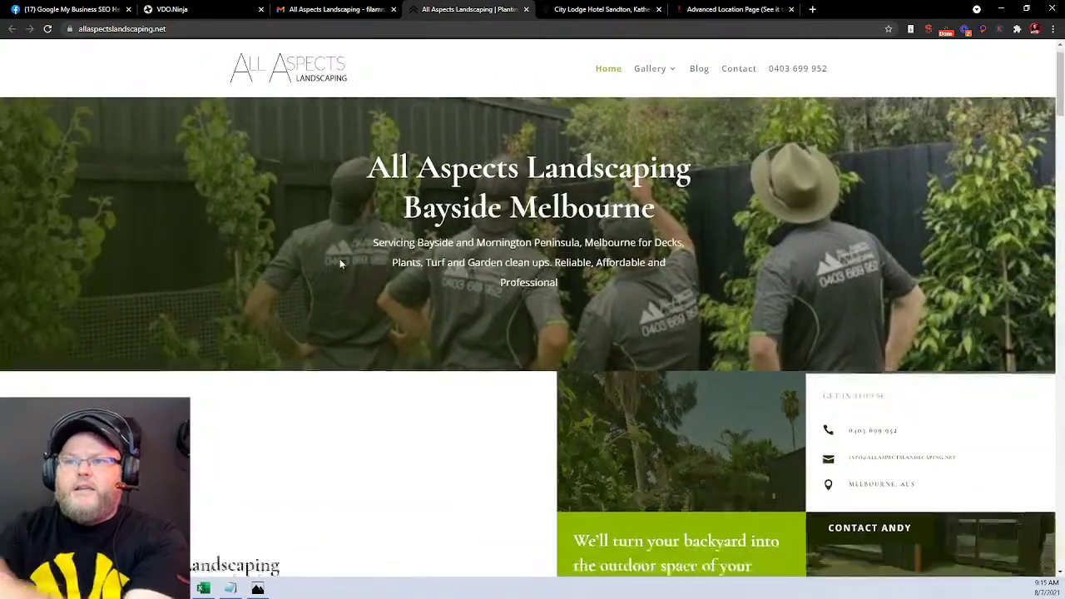
scroll(336, 257, up, 2)
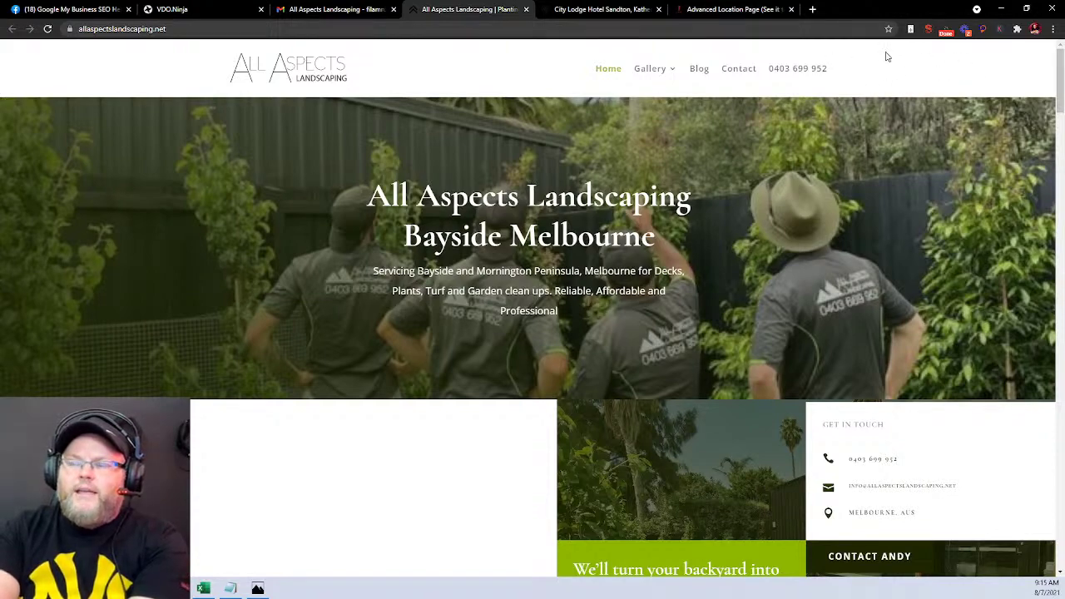
scroll(921, 245, down, 4)
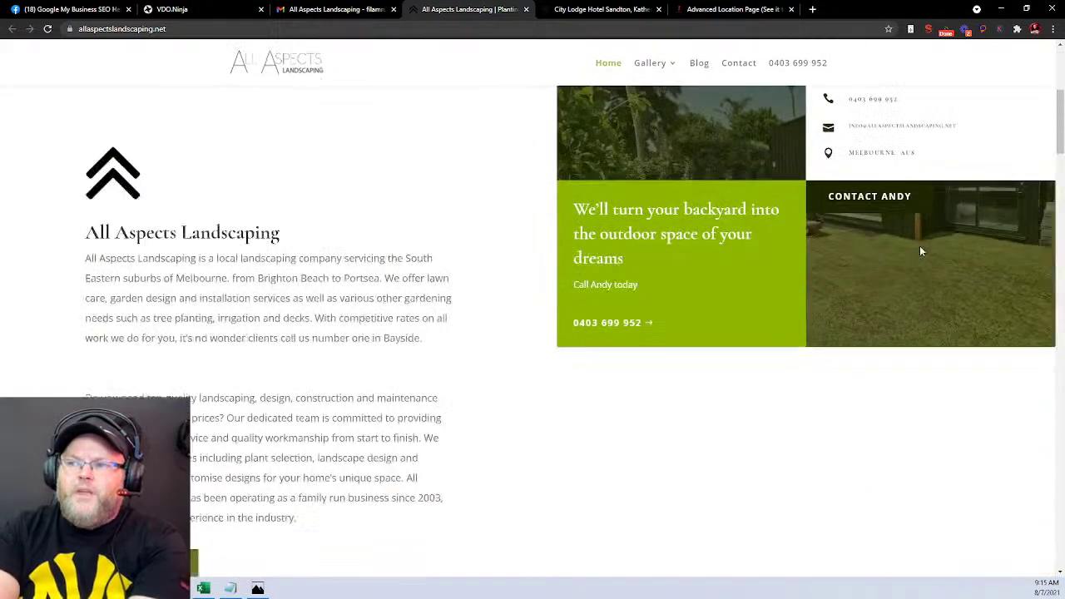
scroll(920, 245, up, 5)
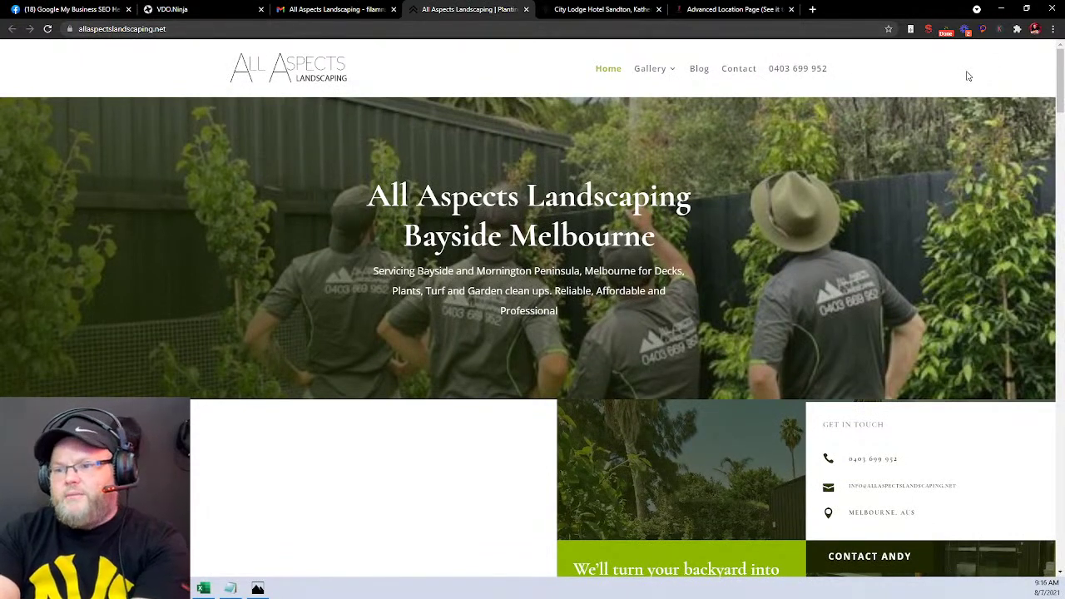
scroll(961, 73, down, 1)
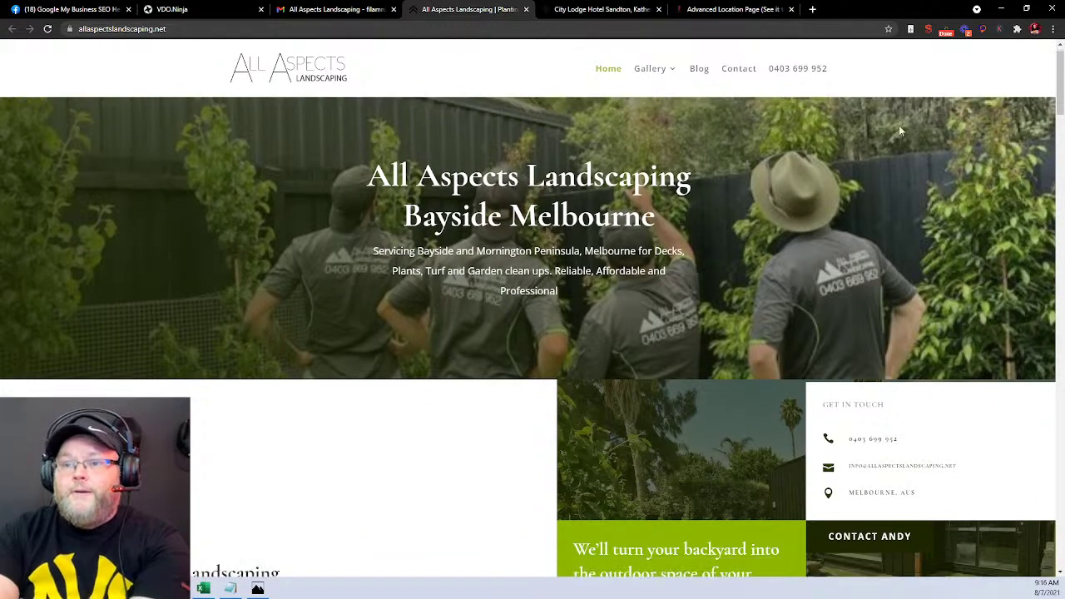
scroll(961, 74, up, 1)
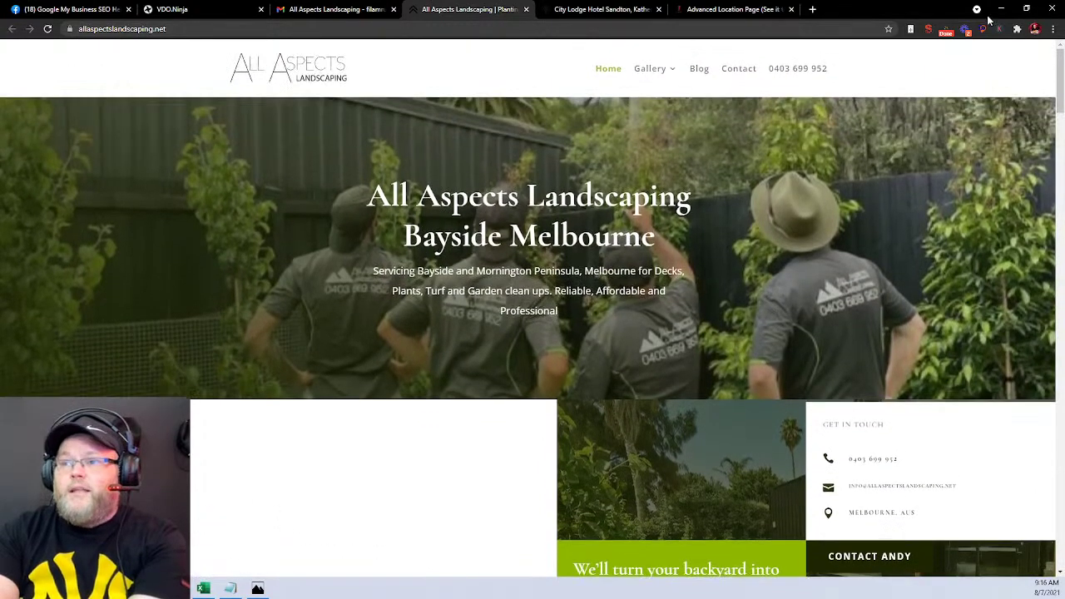
Inspect the homepage's heading structure with the SEO extension and check the keyword and location words in the H1.
click(929, 29)
click(670, 61)
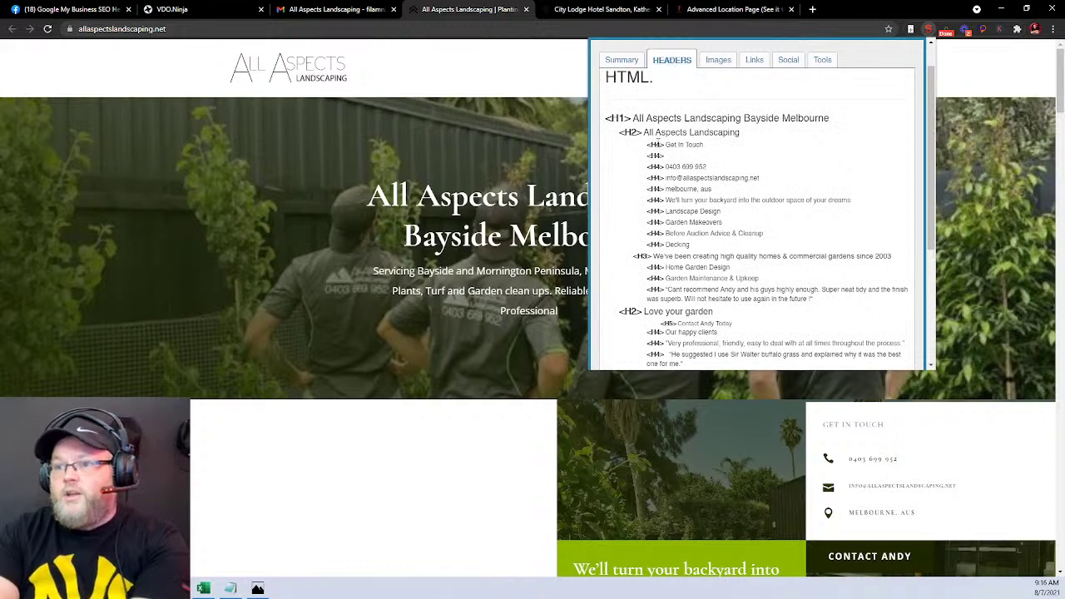
click(1057, 218)
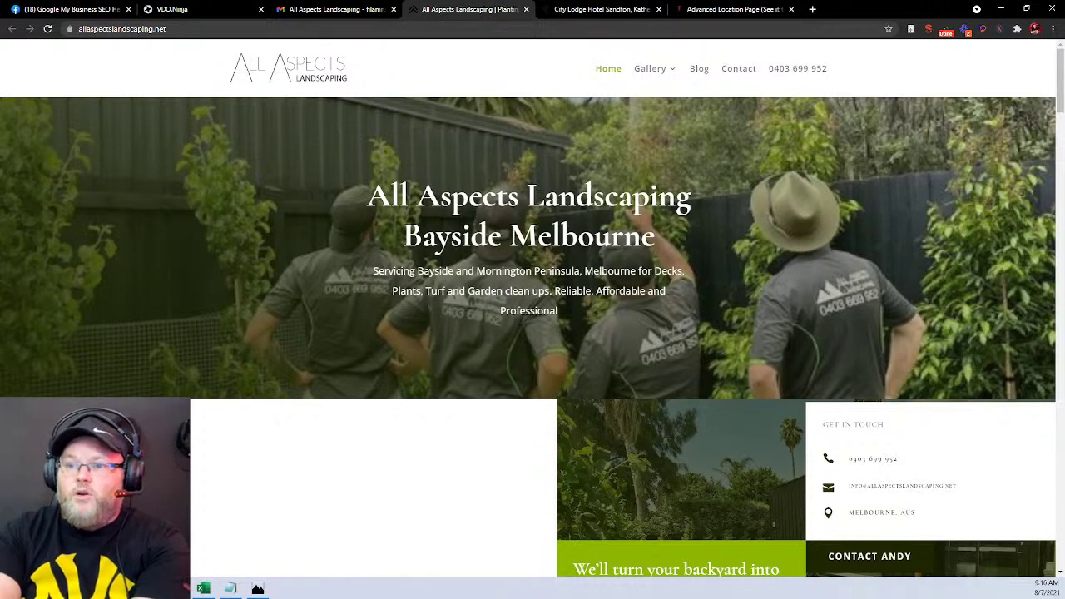
double_click(609, 196)
double_click(452, 236)
double_click(609, 238)
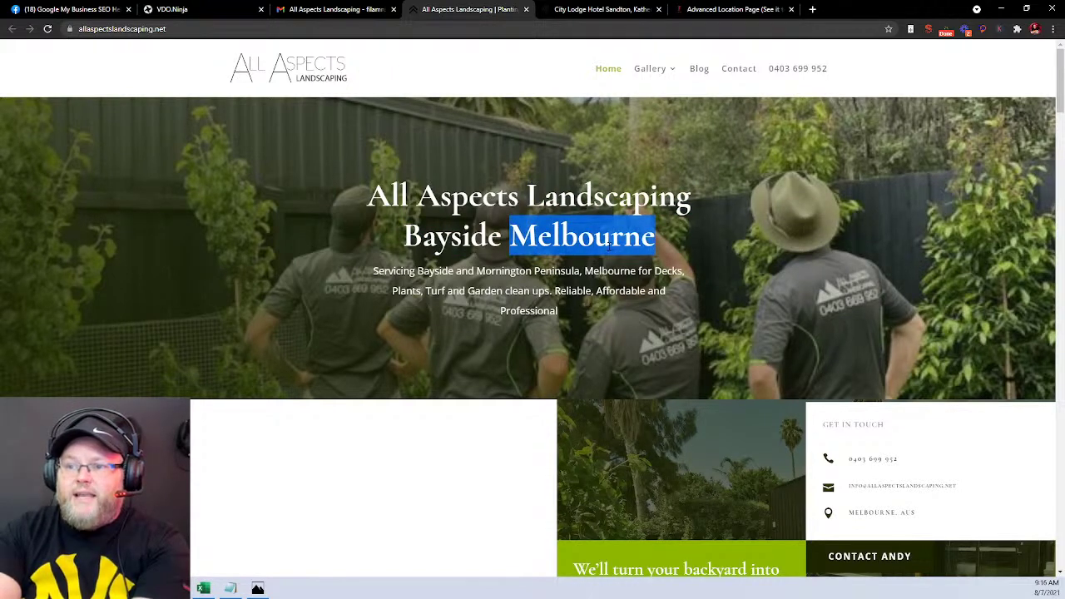
Review the rest of the homepage, from the services and garden sections through the client testimonials to the embedded map.
scroll(599, 248, down, 4)
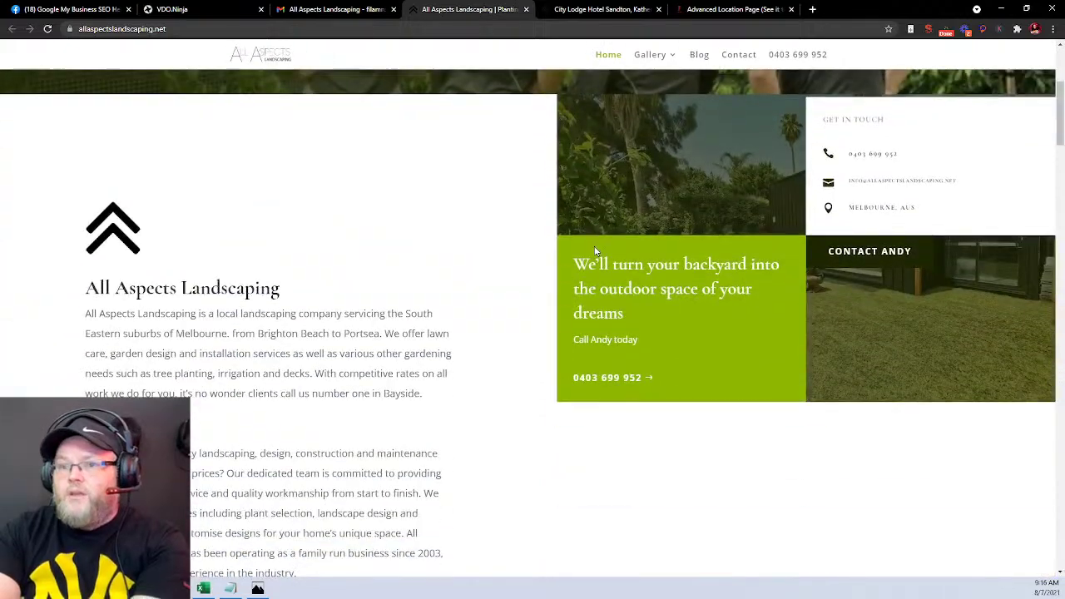
scroll(596, 251, down, 12)
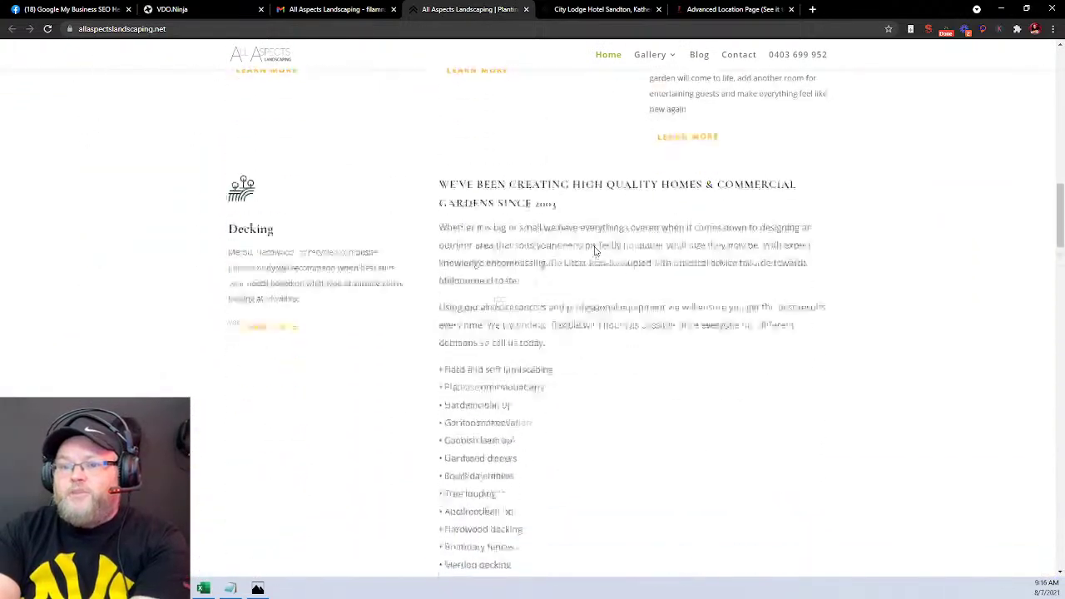
scroll(595, 251, down, 5)
scroll(595, 248, down, 4)
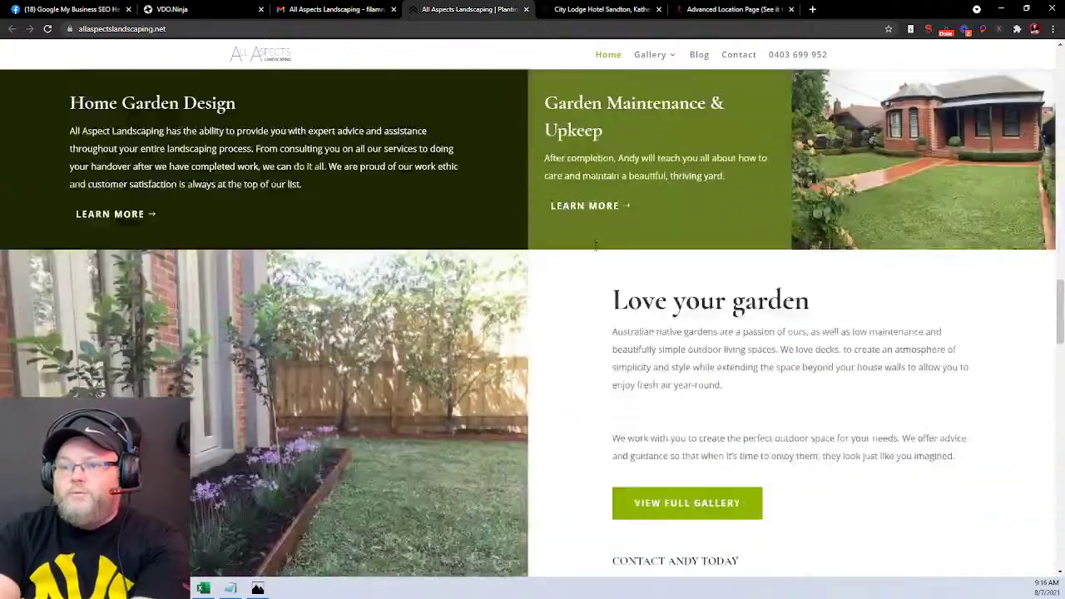
scroll(595, 248, down, 8)
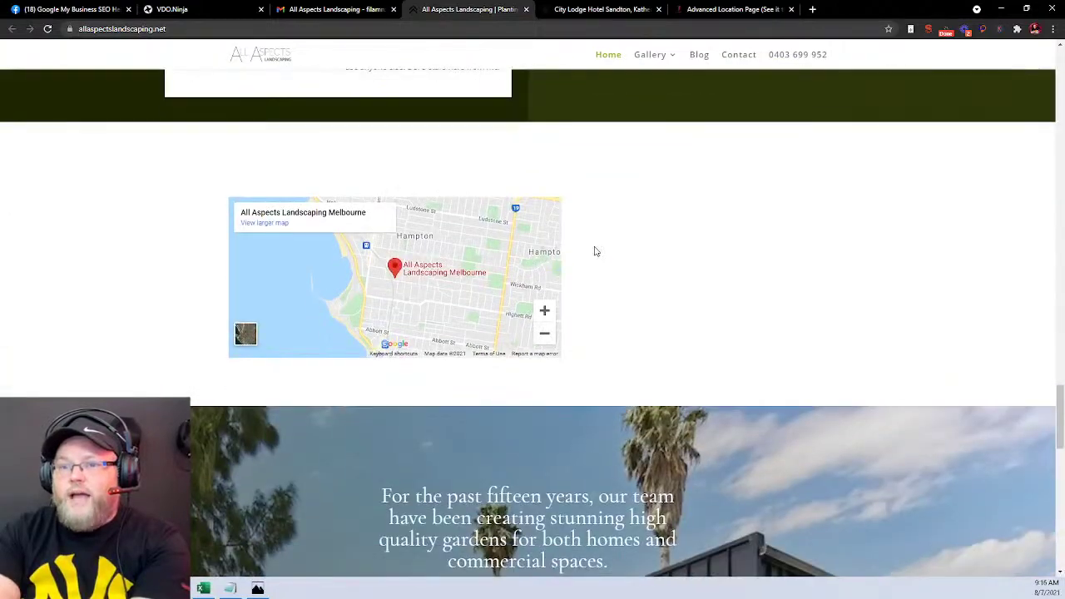
scroll(595, 250, up, 4)
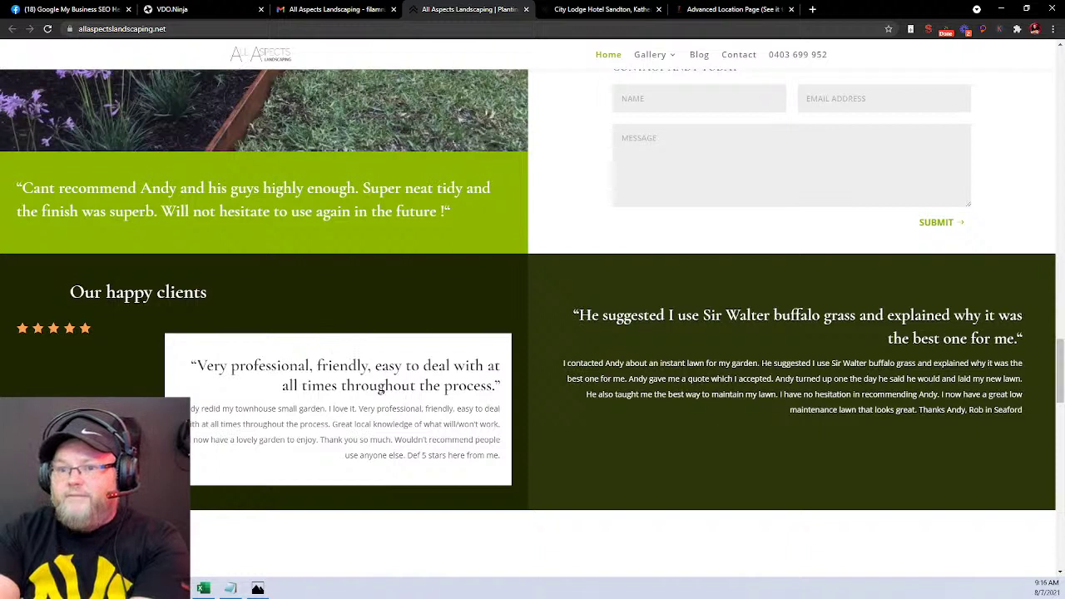
drag(294, 409, 396, 425)
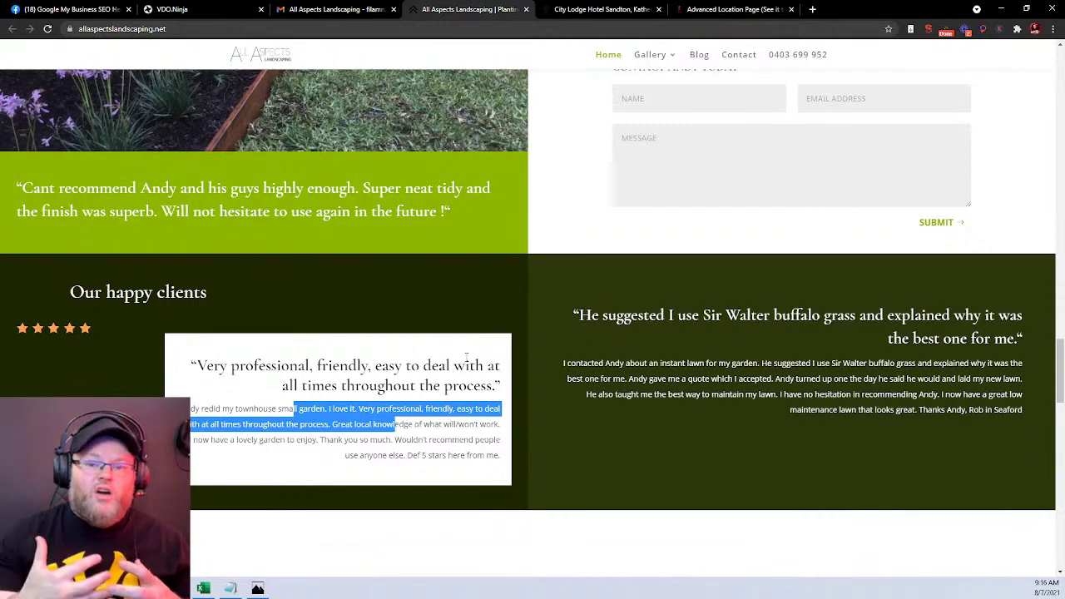
scroll(512, 327, down, 5)
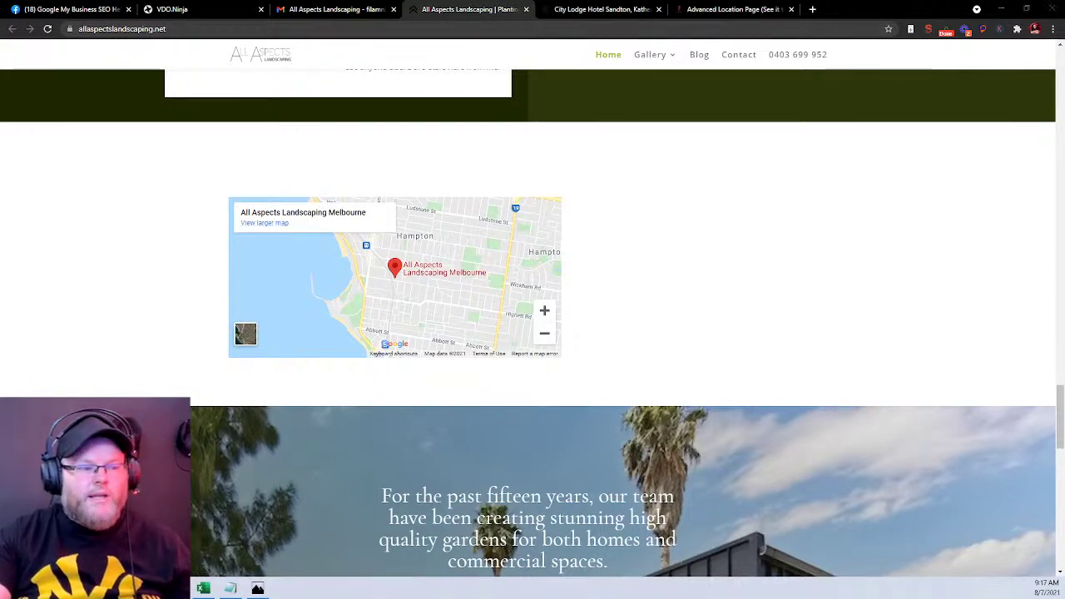
Open the homepage's embedded map as a larger Google map and copy the listing's medium-size embed HTML.
click(277, 223)
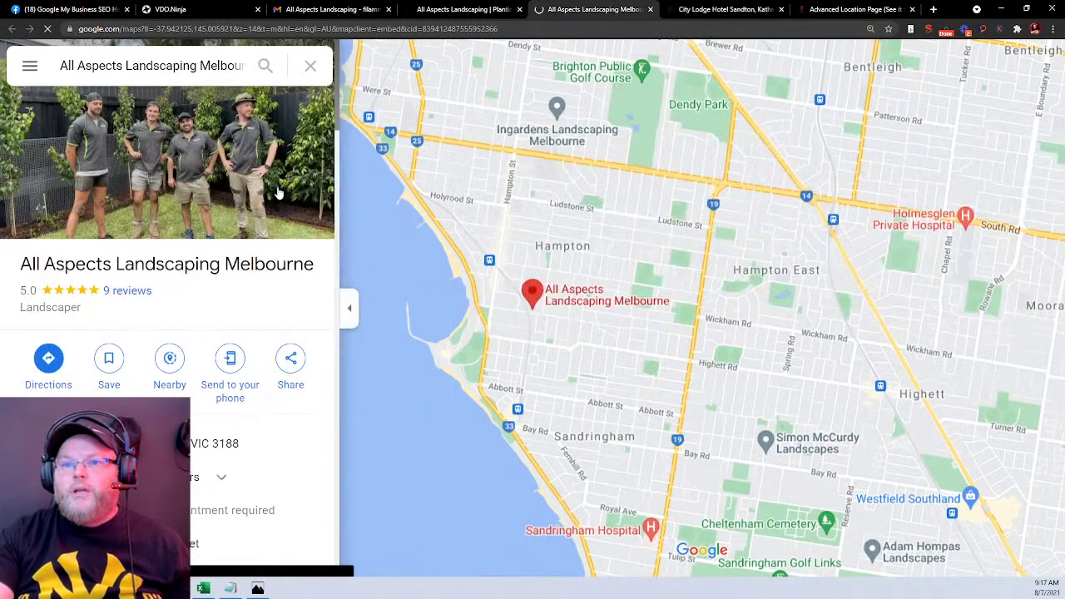
click(293, 366)
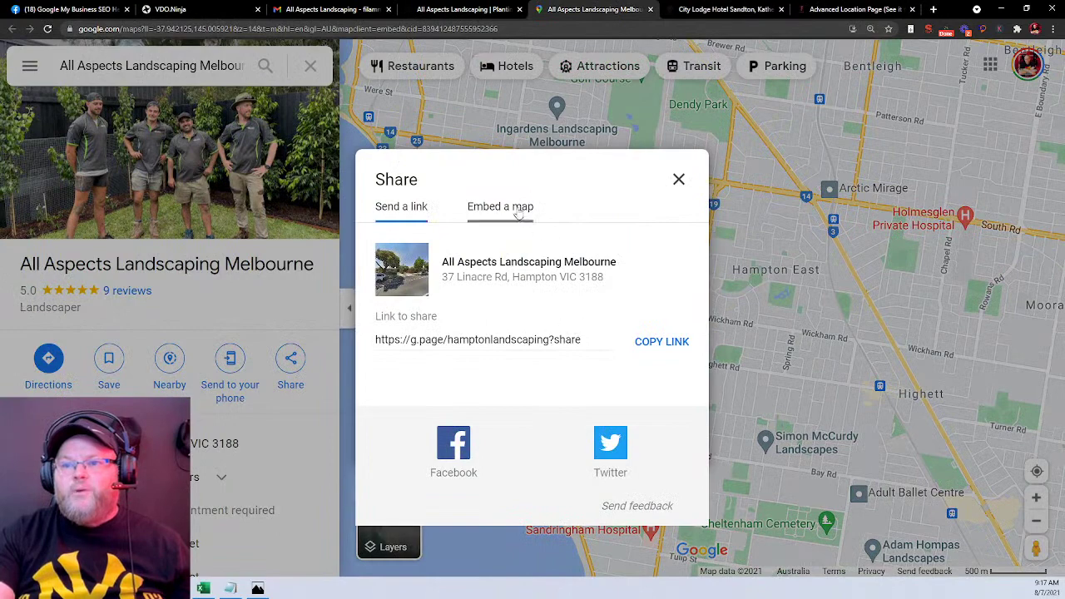
click(517, 207)
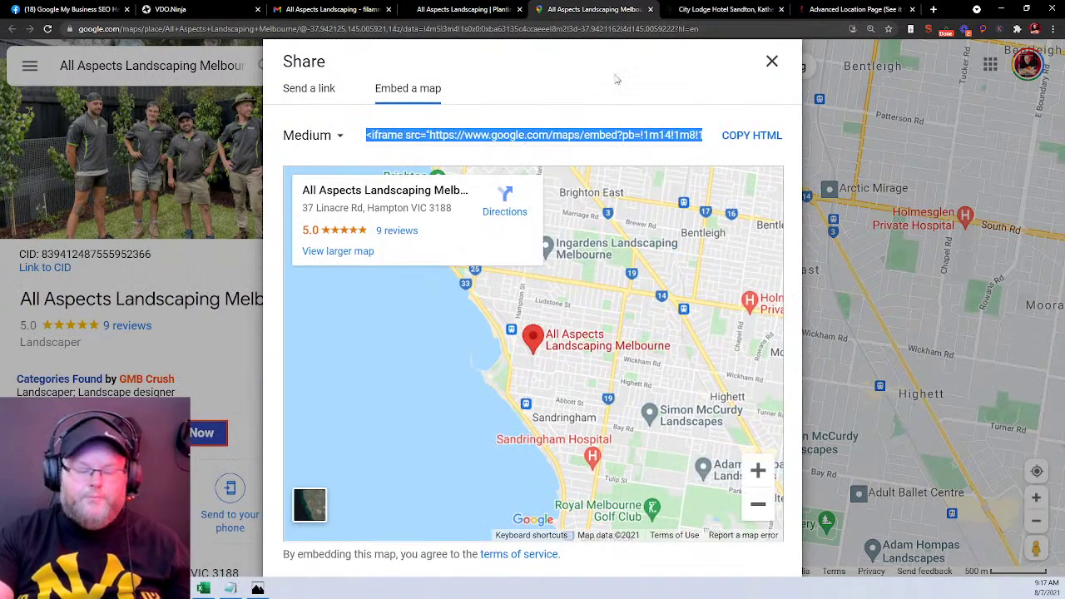
click(773, 61)
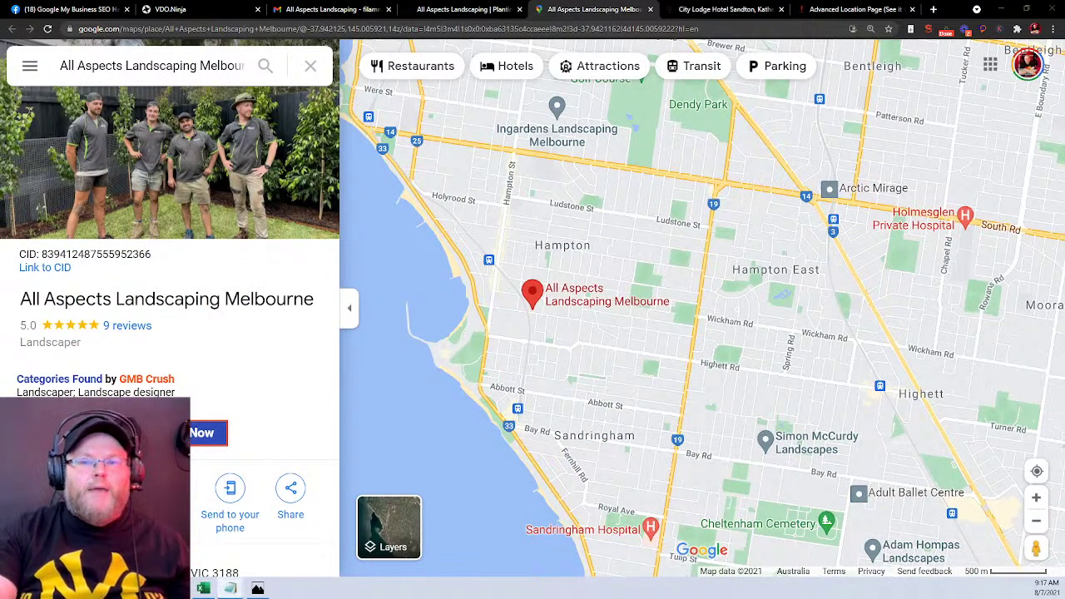
Switch to Notepad and paste the copied map embed code into the untitled note.
click(231, 589)
drag(410, 71, 516, 43)
key(ctrl+v)
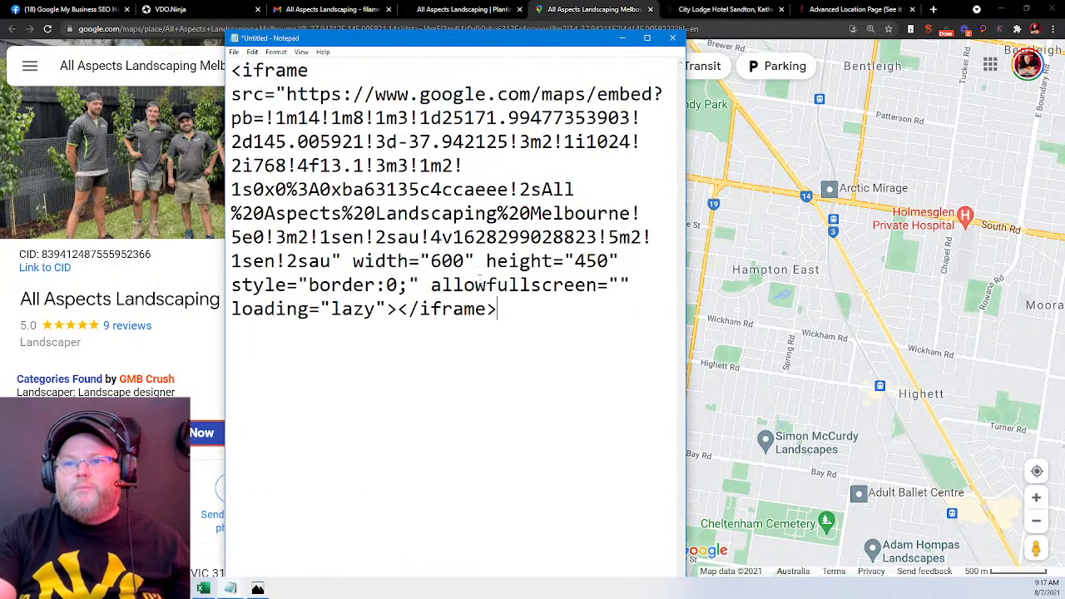
Copy "Landscaping Melbourne" from the listing name and append it as %20Landscaping%20Melbourne after the business name in the Notepad embed code.
click(109, 70)
drag(125, 66, 248, 75)
key(ctrl+c)
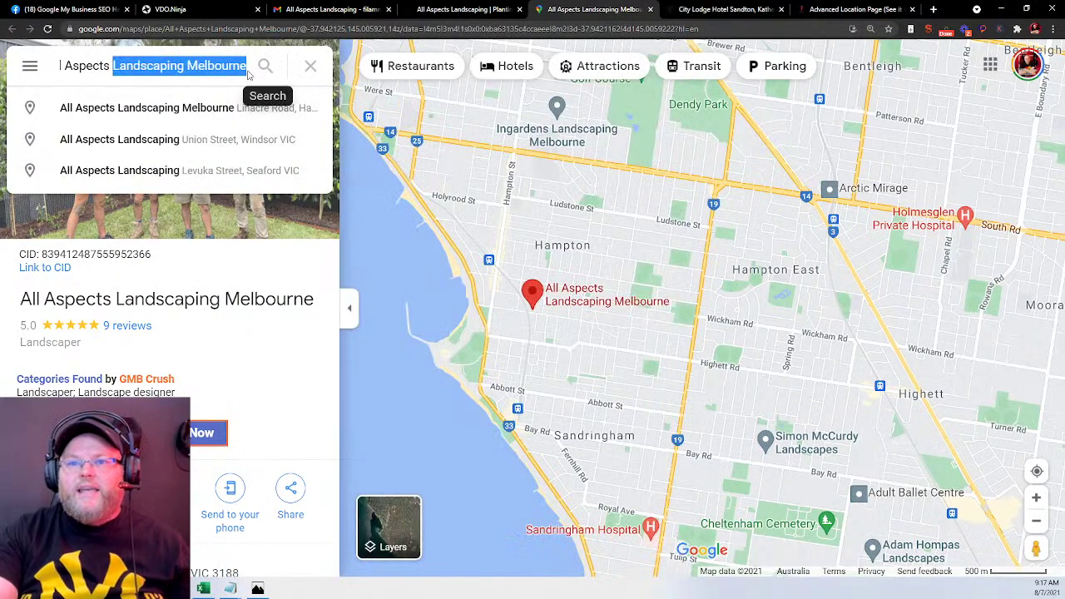
click(232, 589)
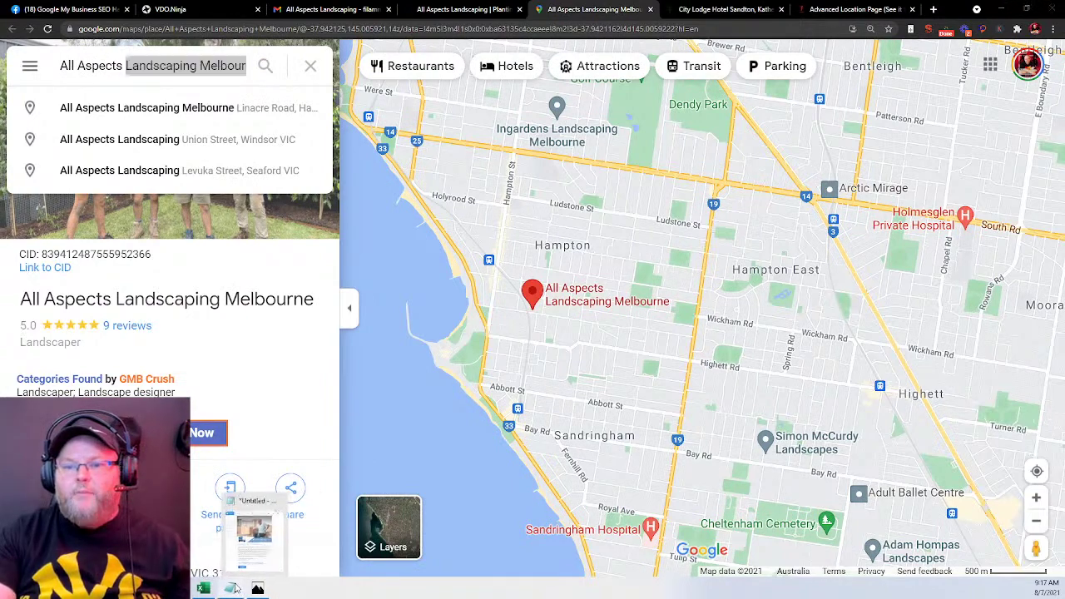
click(250, 533)
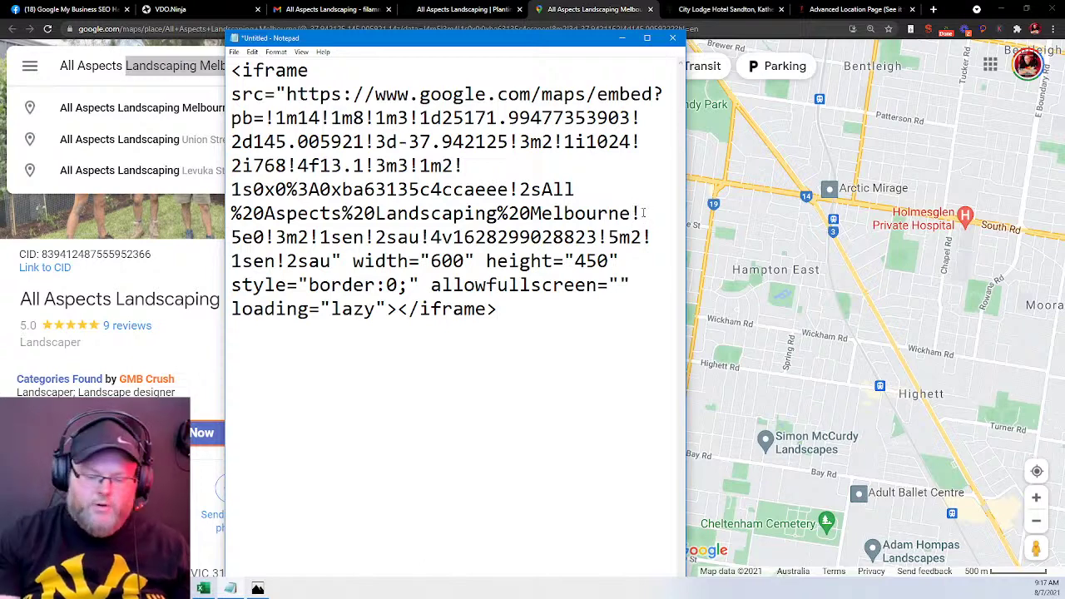
text(%)
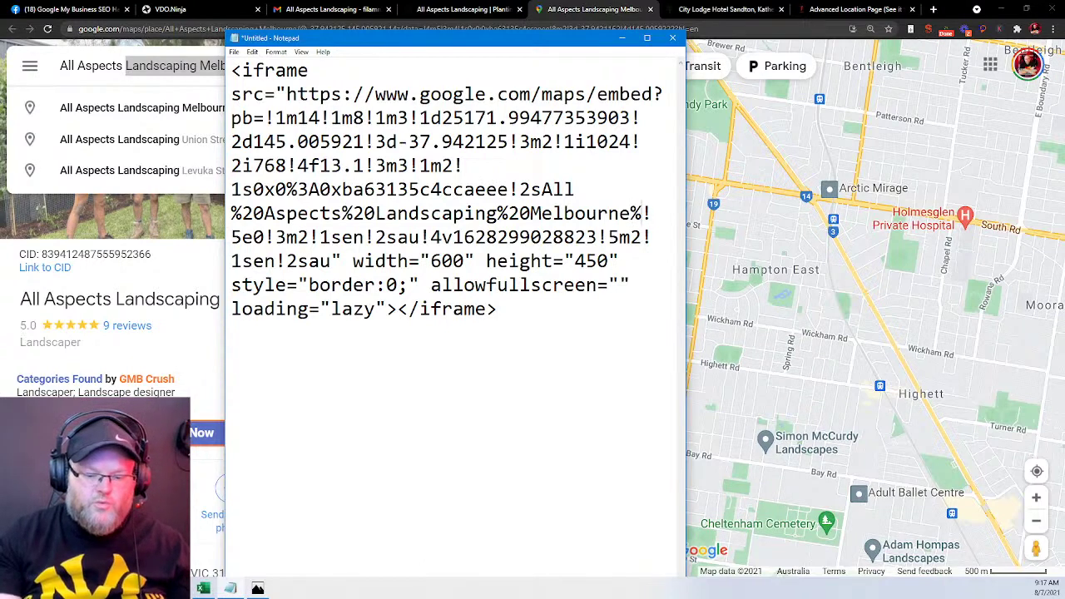
text(20)
key(ctrl+v)
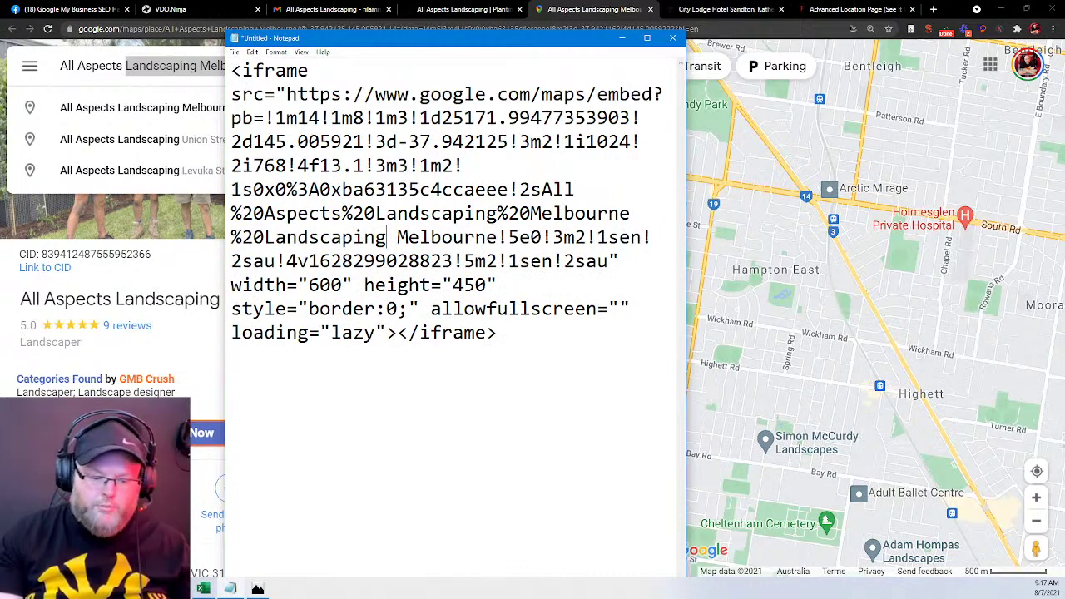
text(%20)
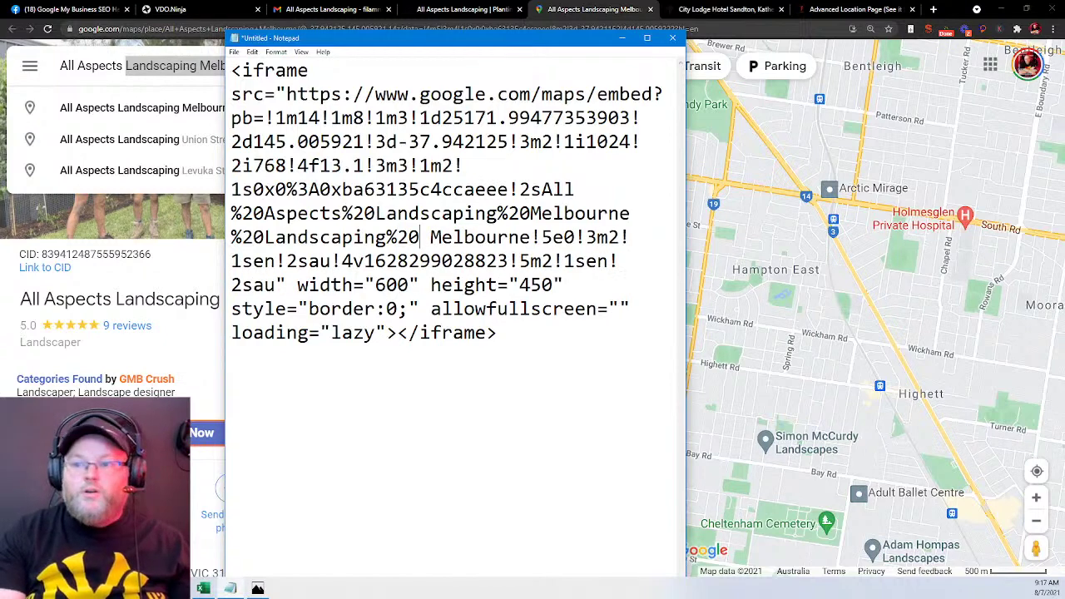
key(Right)
key(BackSpace)
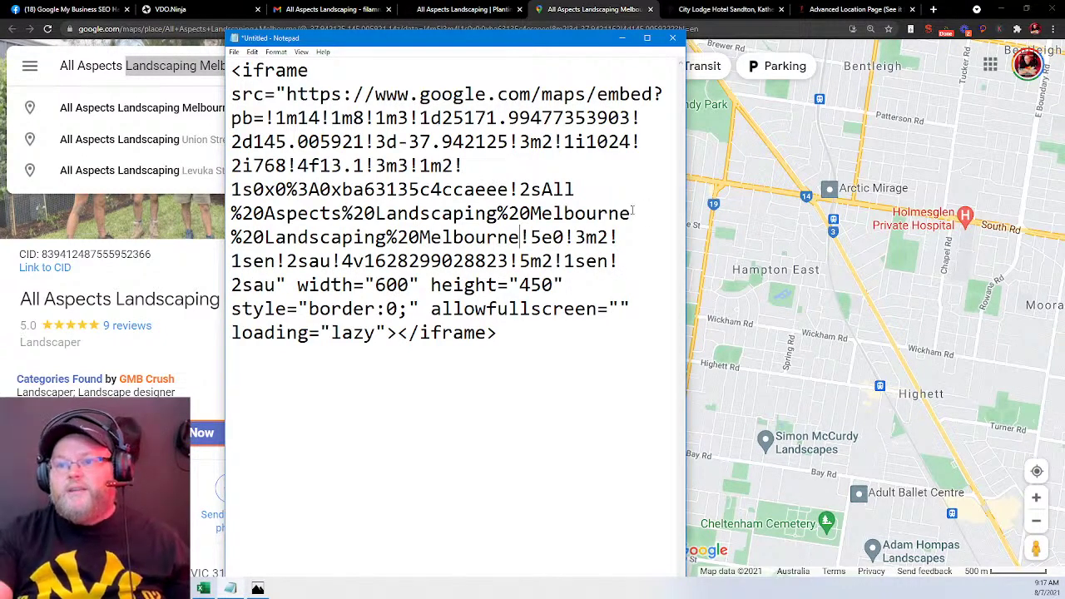
Close the Notepad note without saving and close the Google Maps page to return to the landscaping website.
click(672, 37)
click(546, 294)
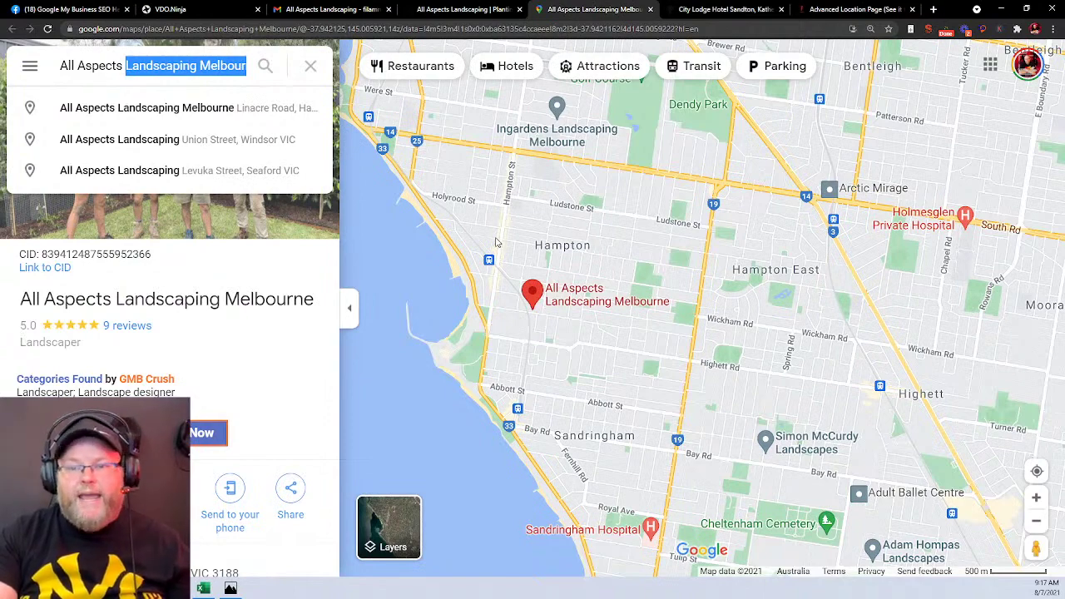
click(650, 9)
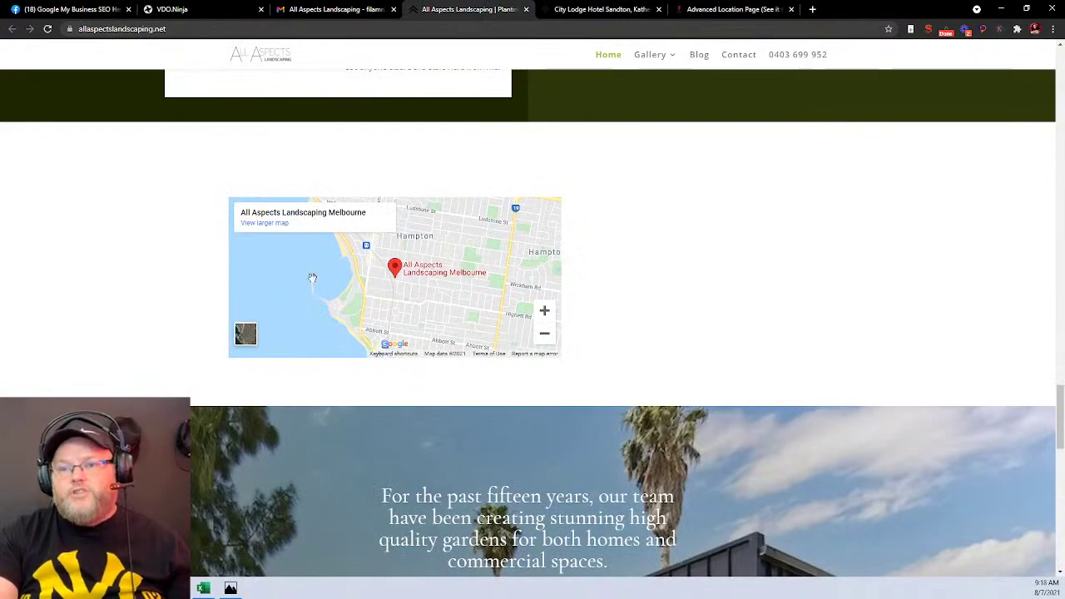
Run Word Counter Plus on the homepage's entire text, then return to the page's hero heading and clear the selection.
scroll(307, 272, down, 5)
scroll(306, 272, down, 7)
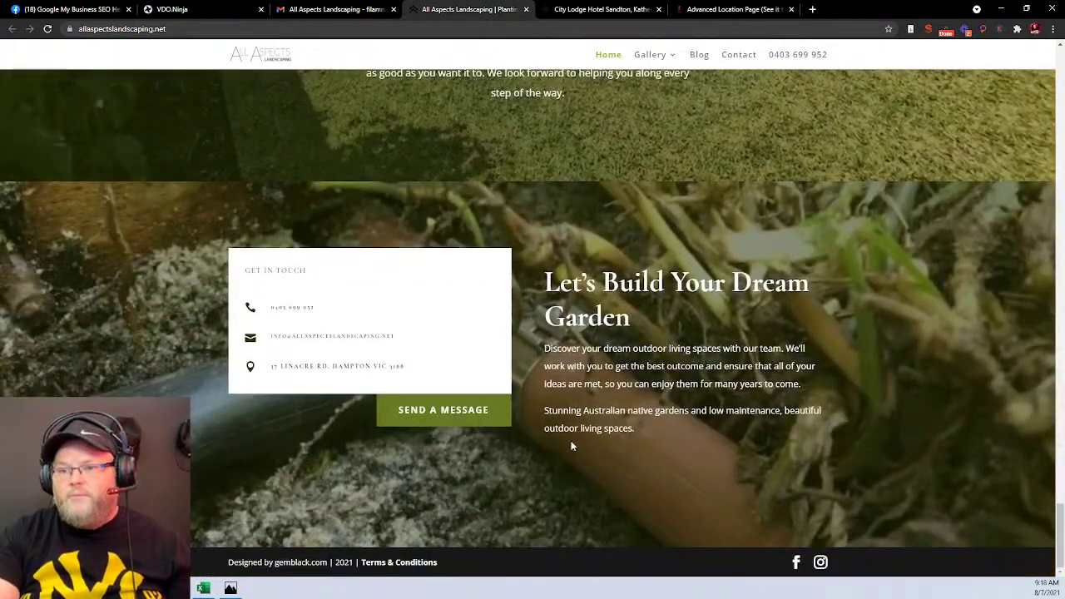
key(ctrl+a)
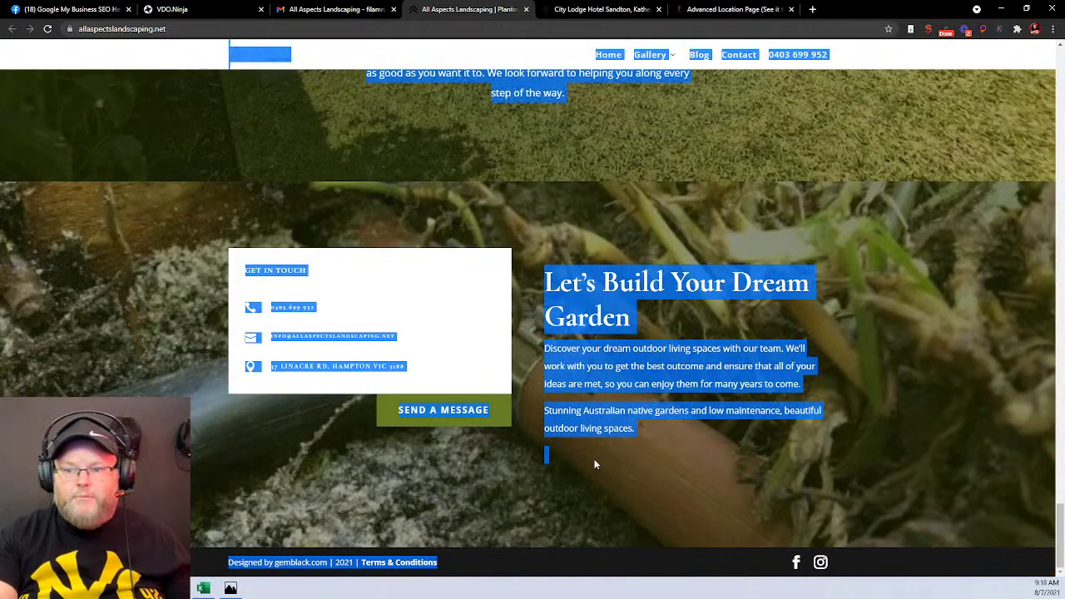
right_click(633, 309)
click(682, 369)
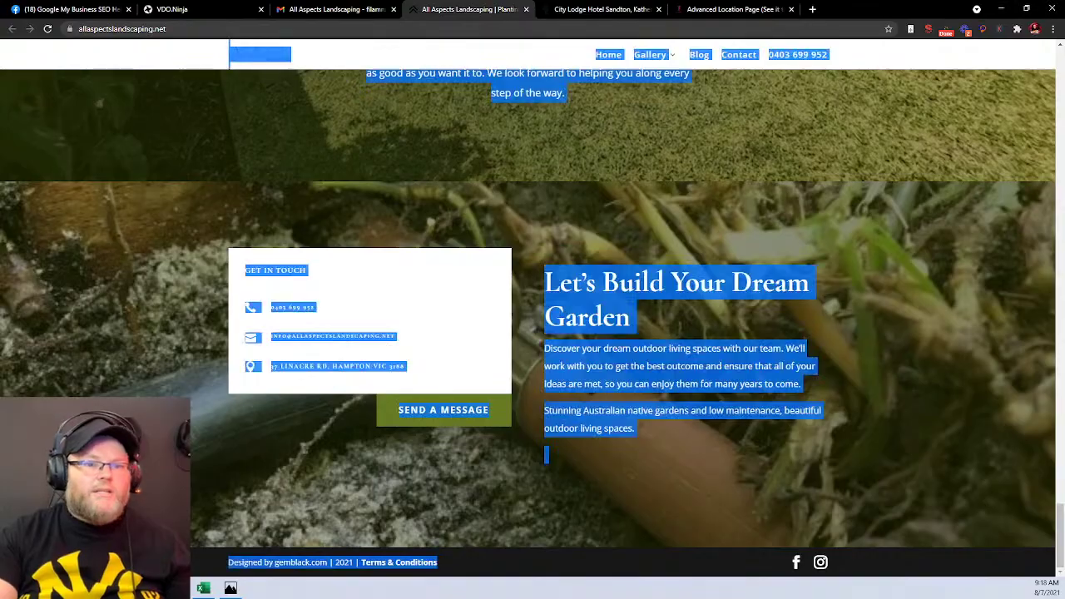
scroll(533, 331, up, 6)
scroll(534, 331, up, 15)
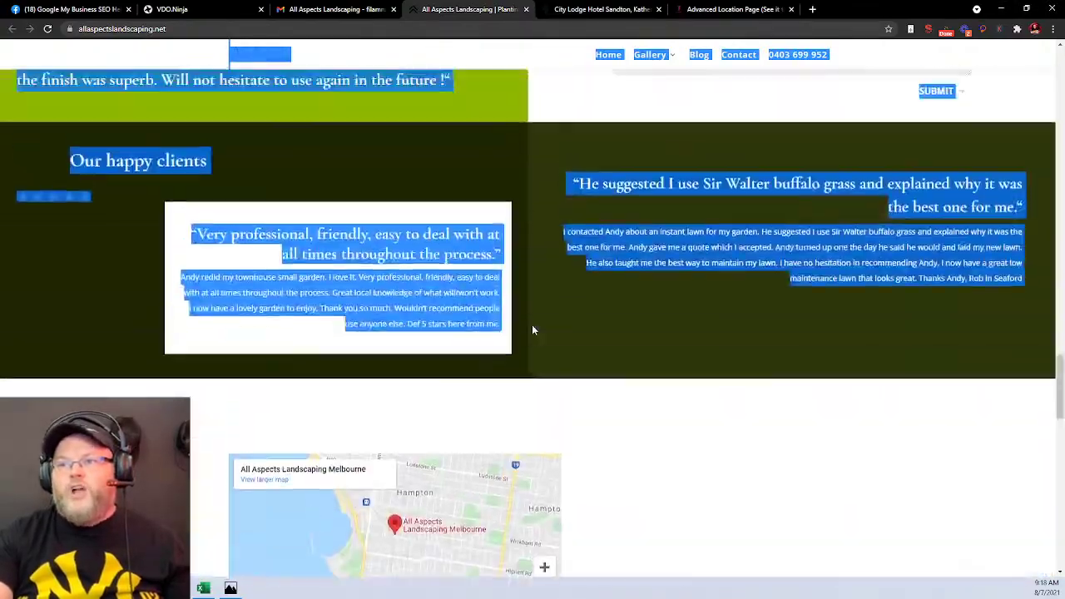
scroll(538, 327, up, 15)
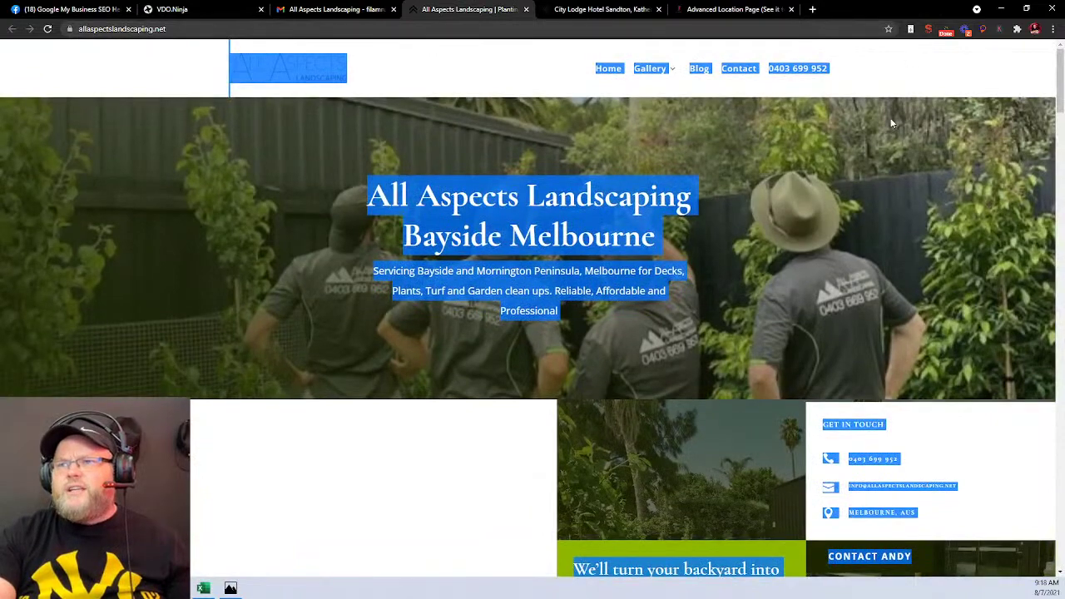
click(842, 216)
Review the homepage's intro text, service blurbs and their Learn More links, from the hero section down to the services list.
scroll(546, 292, down, 6)
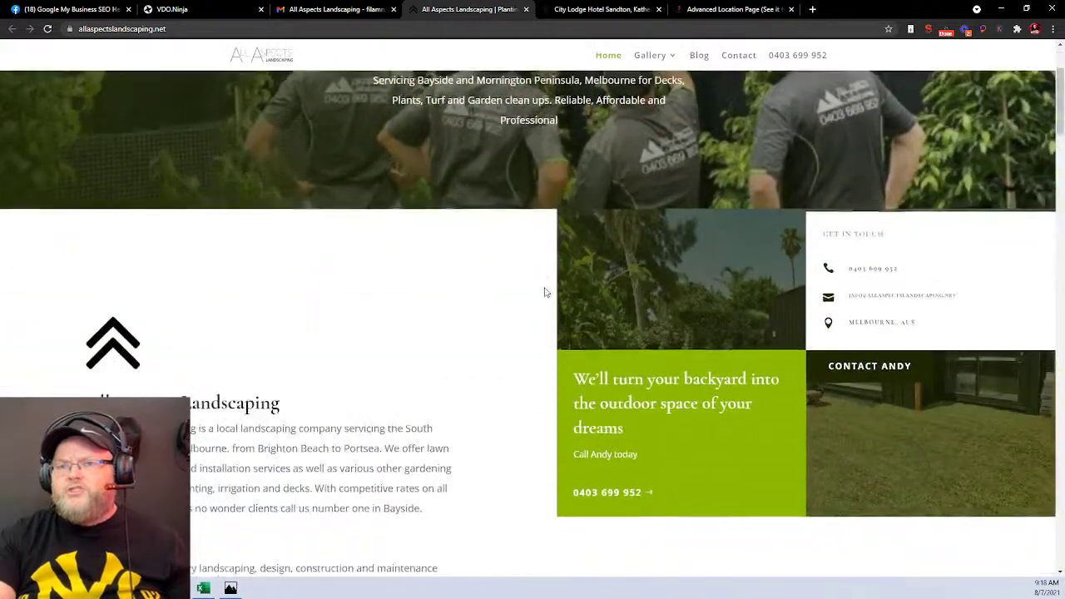
scroll(546, 292, up, 6)
mouse_move(655, 92)
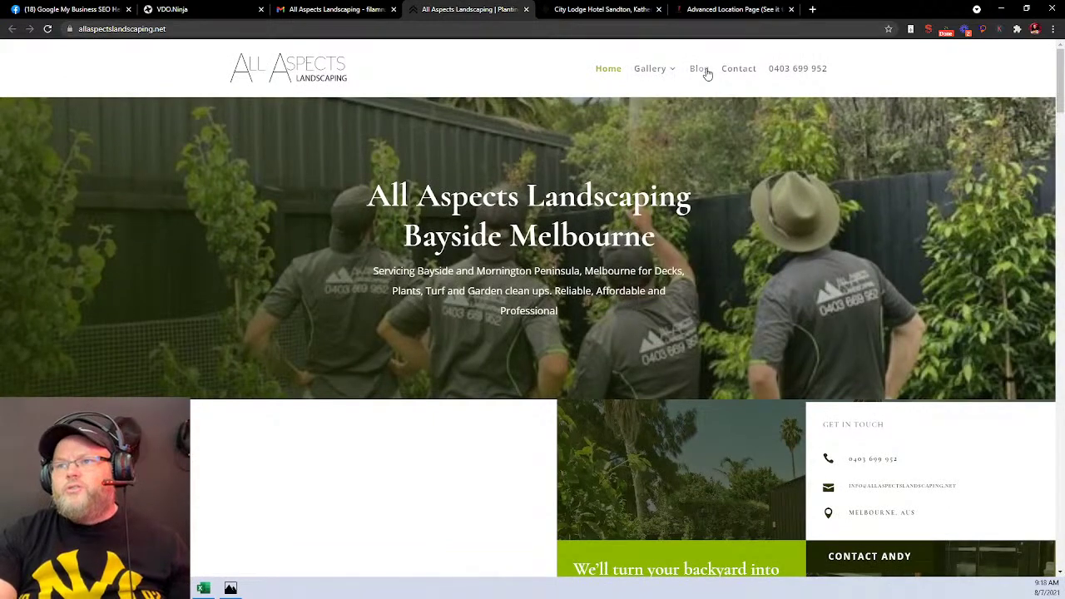
scroll(528, 357, down, 7)
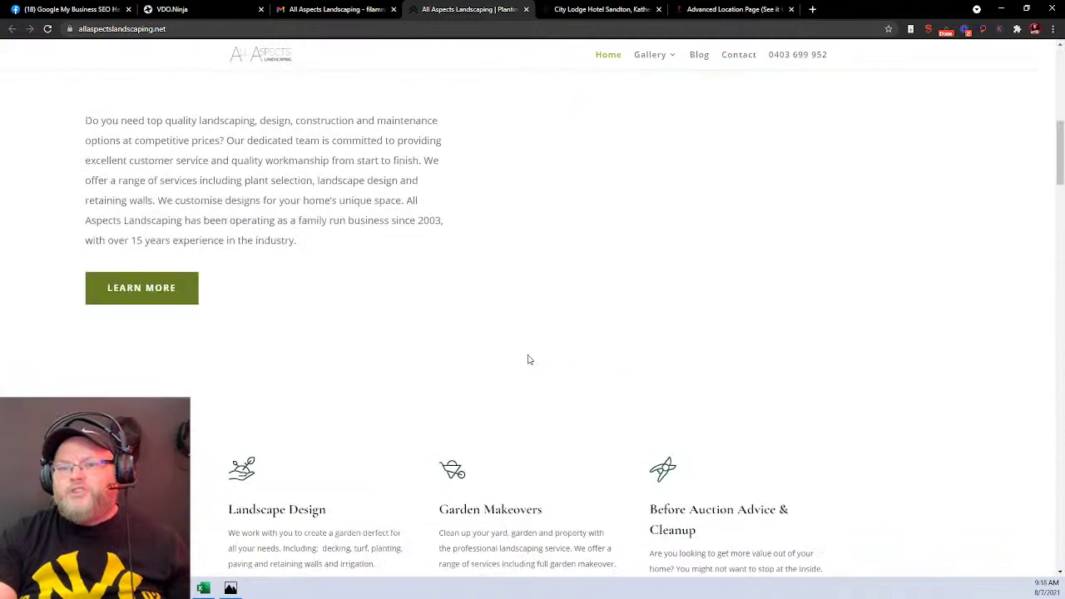
scroll(527, 360, down, 5)
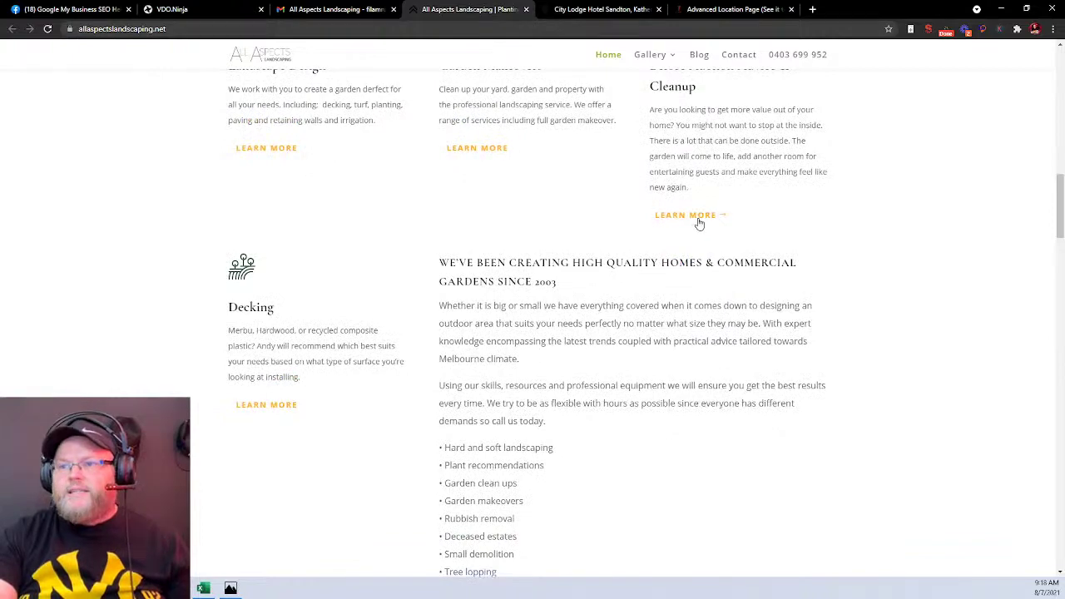
scroll(687, 233, up, 3)
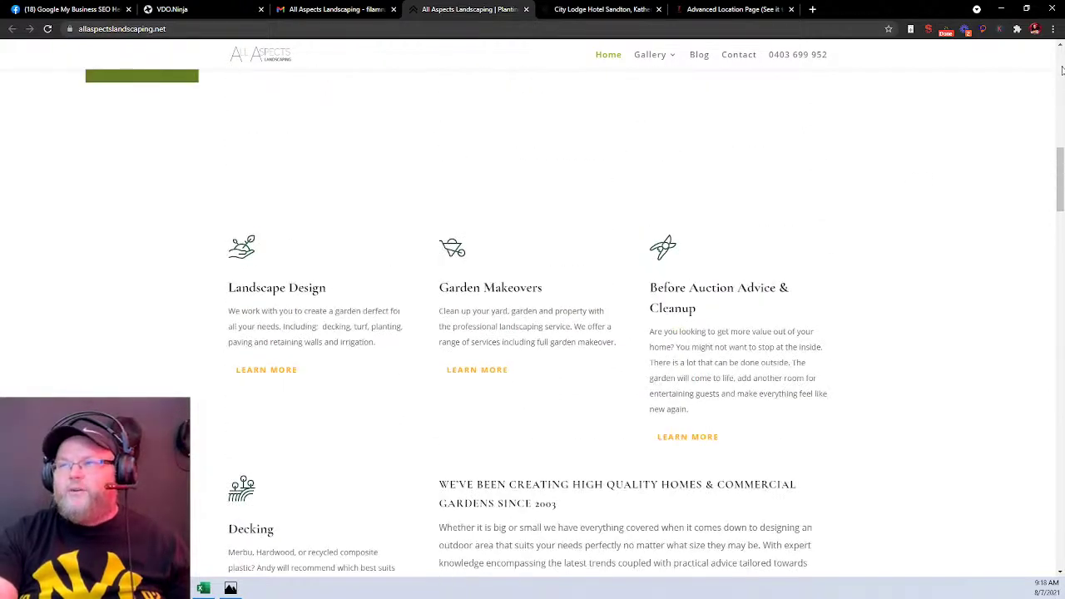
click(1061, 75)
Open the Bentleigh gallery page and run Word Counter Plus on all of its text.
mouse_move(665, 73)
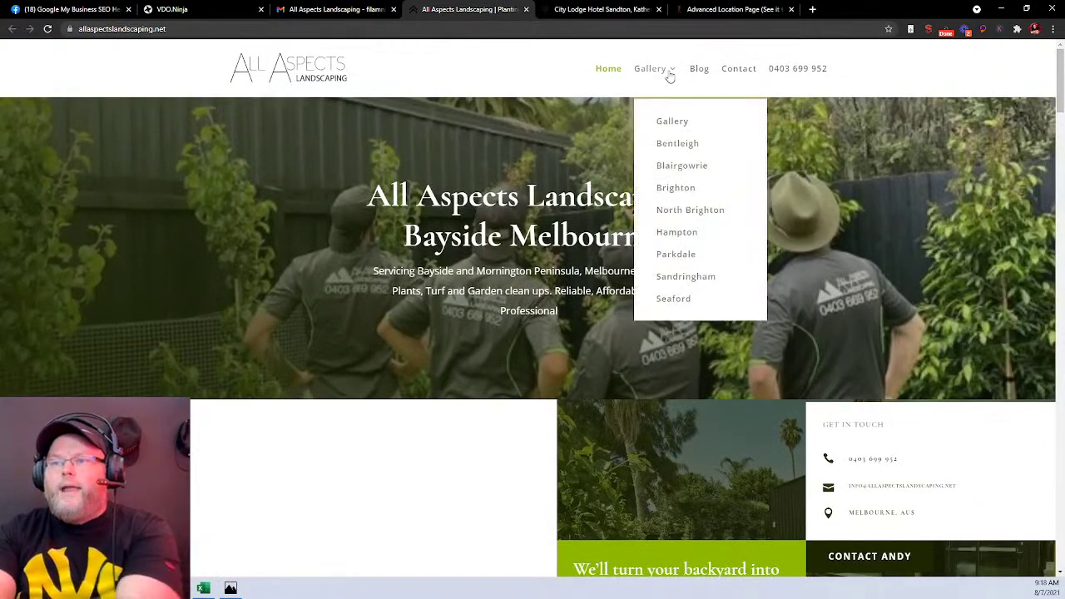
click(674, 143)
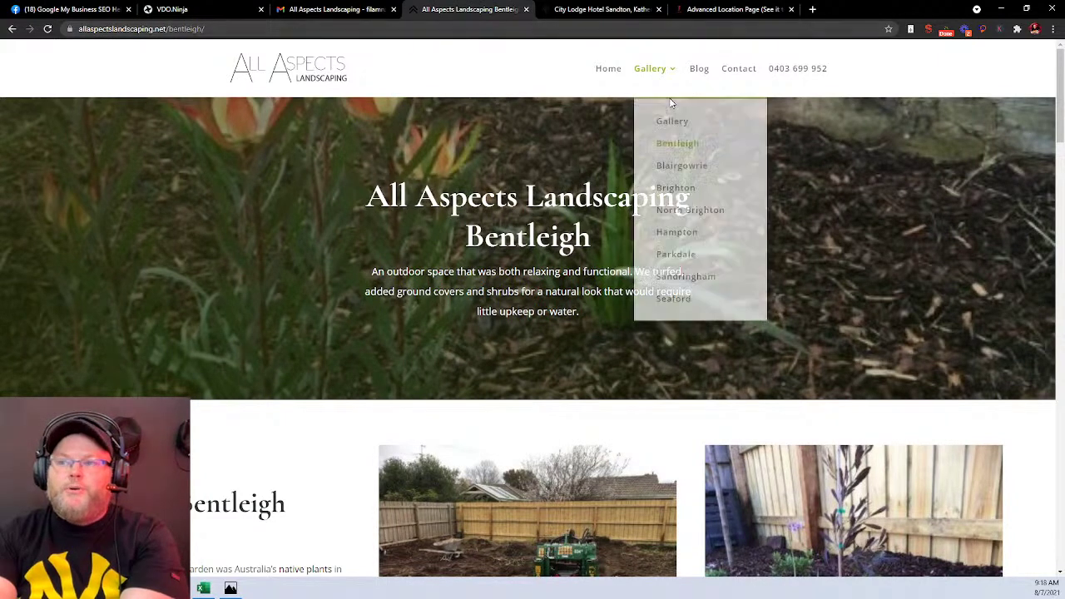
mouse_move(641, 80)
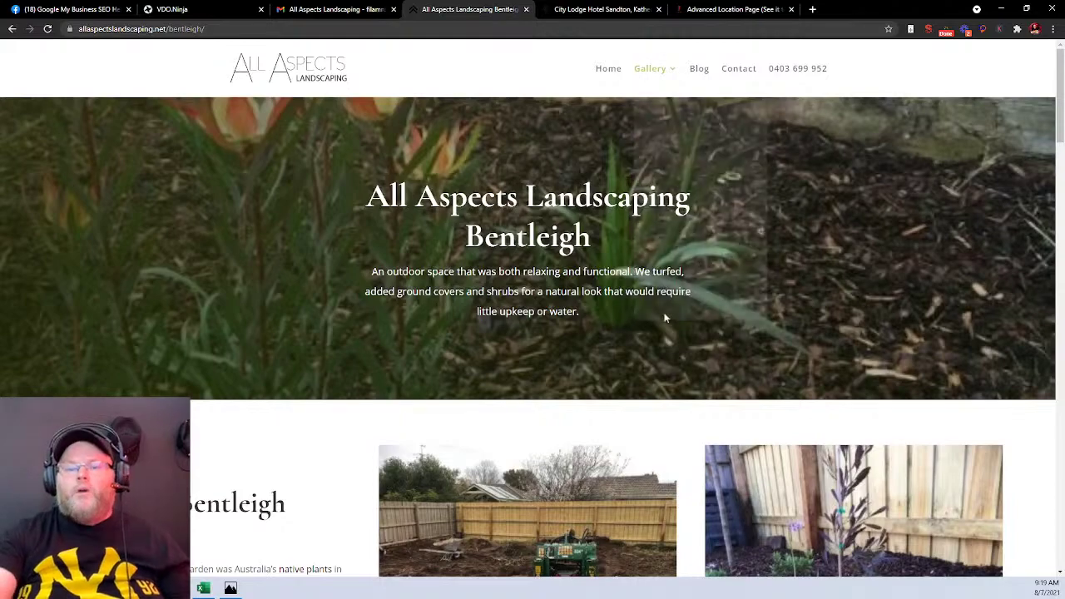
scroll(629, 321, down, 4)
scroll(629, 322, down, 12)
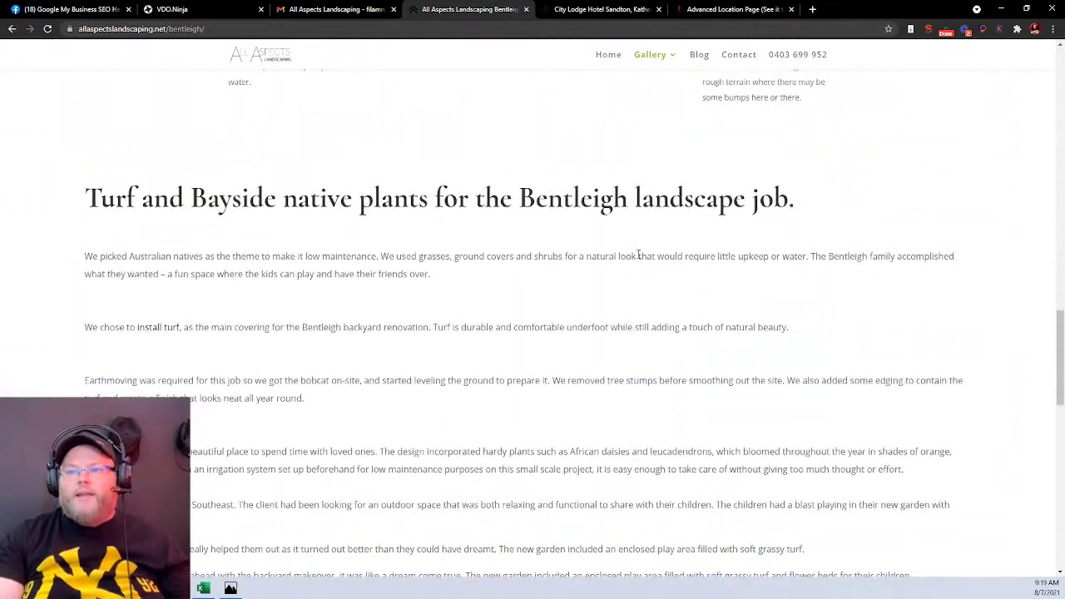
key(ctrl+a)
right_click(522, 209)
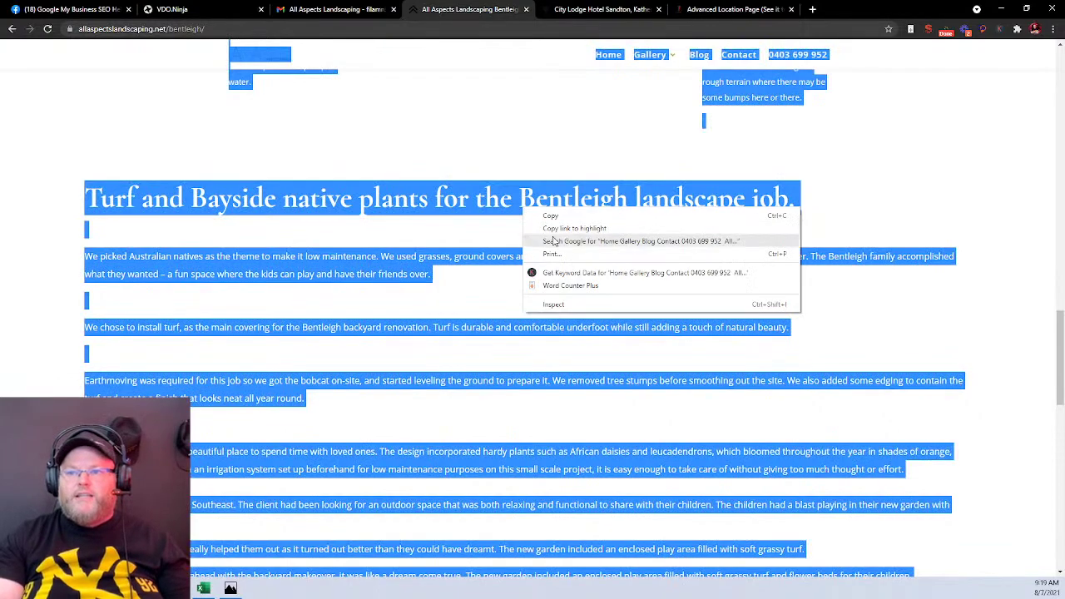
click(571, 288)
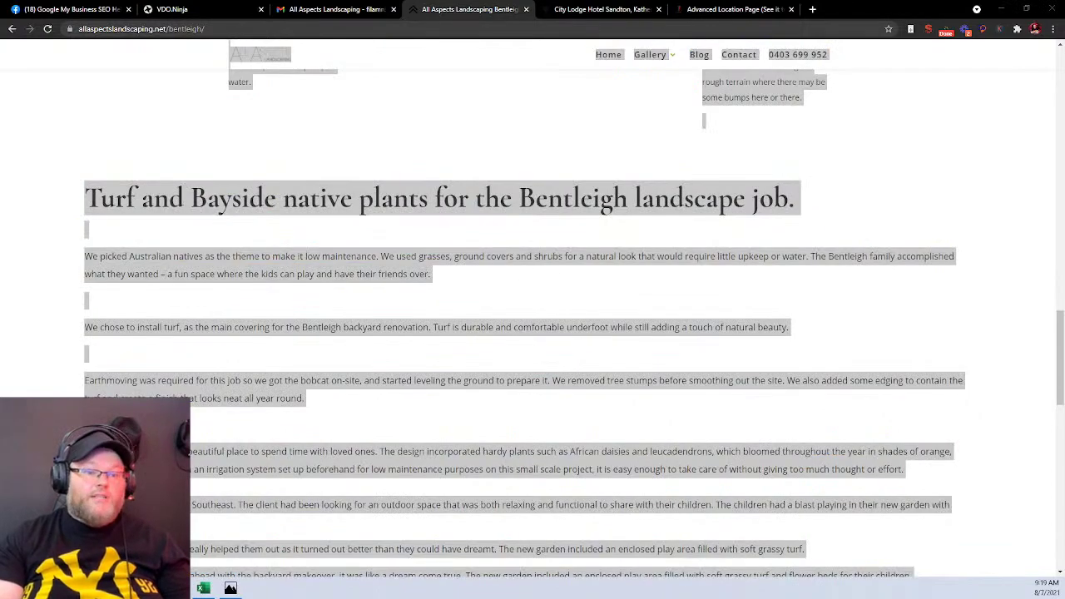
Look through the Bentleigh page's body text, map, contact section and photos, and clear the text selection.
scroll(633, 372, down, 4)
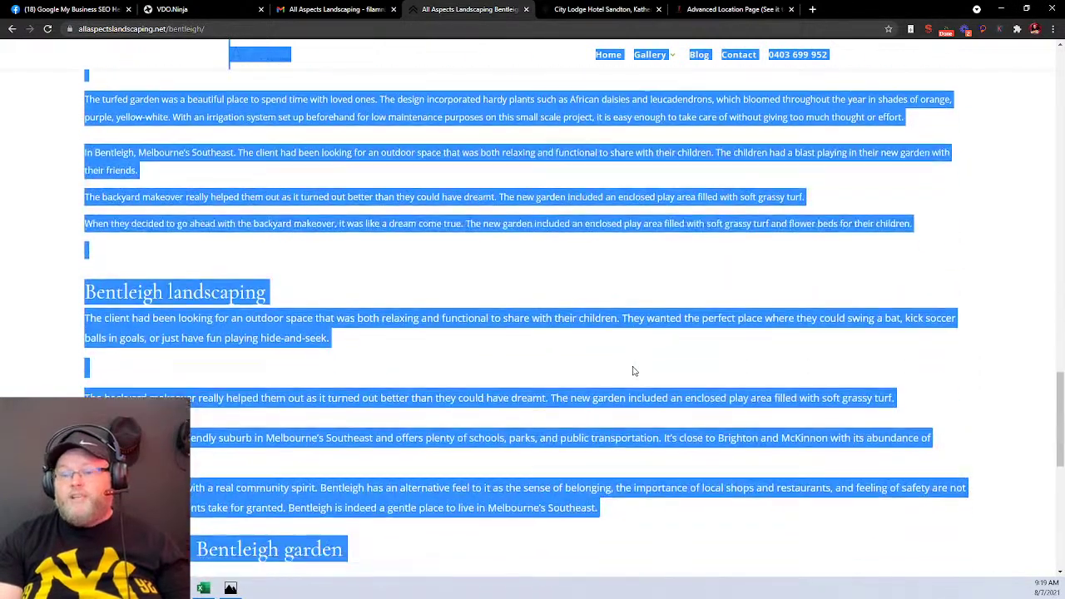
scroll(633, 371, down, 7)
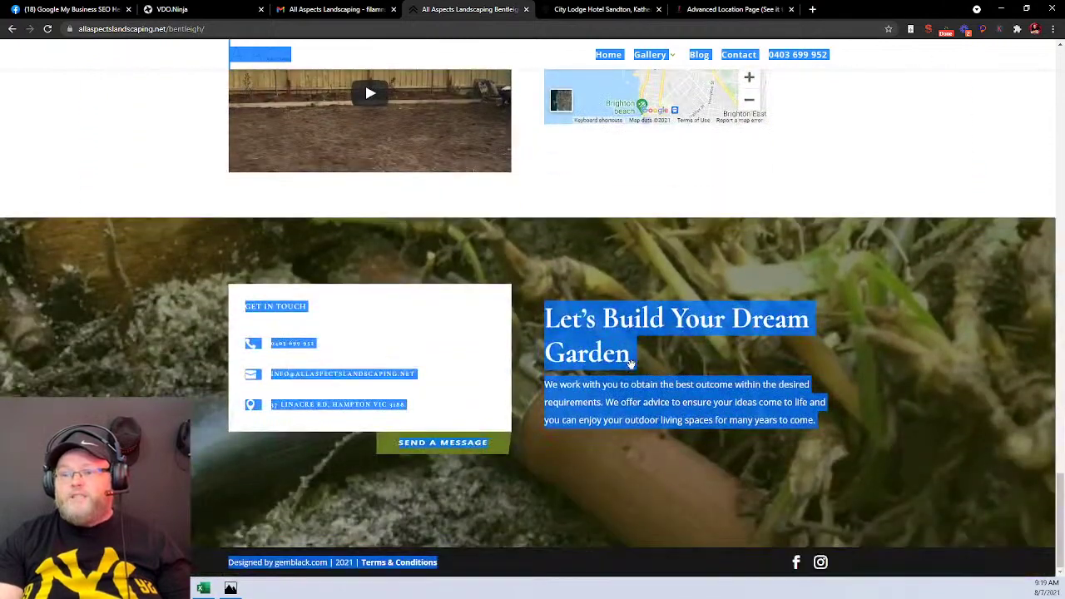
scroll(641, 354, up, 10)
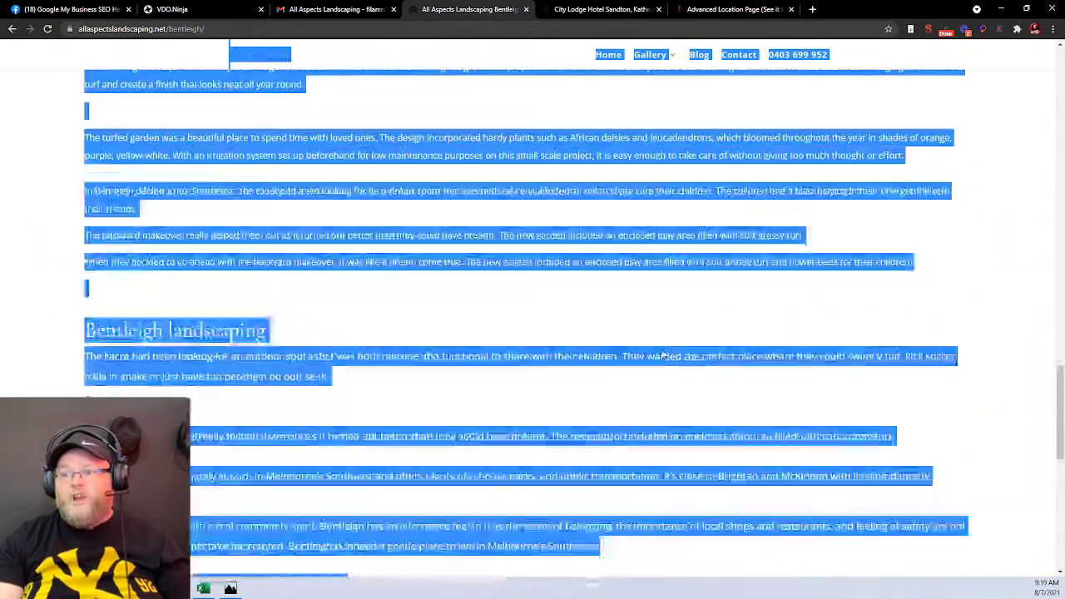
scroll(657, 347, up, 8)
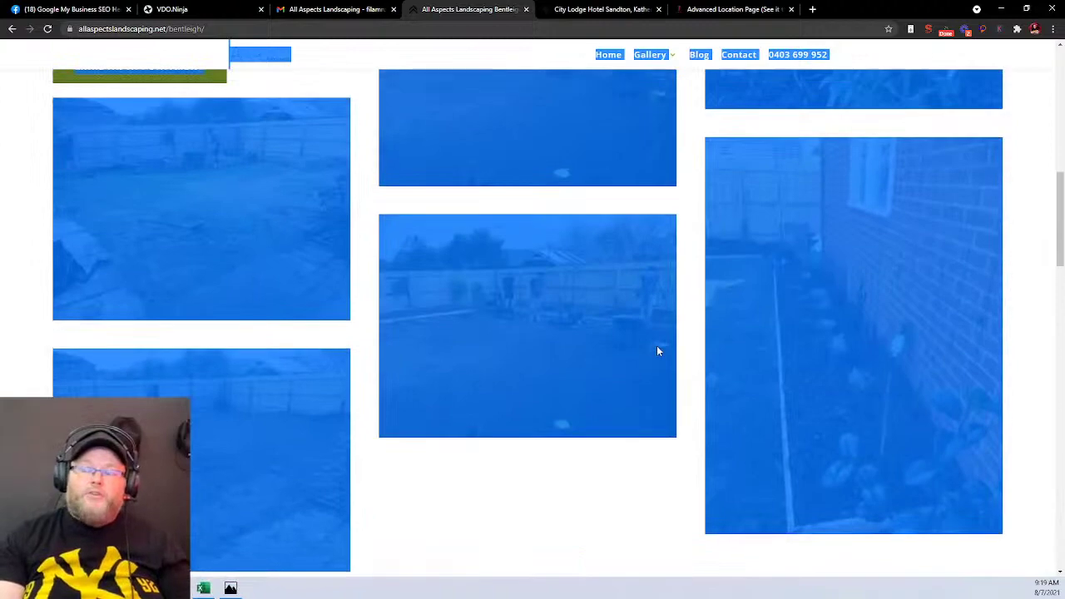
scroll(652, 338, up, 2)
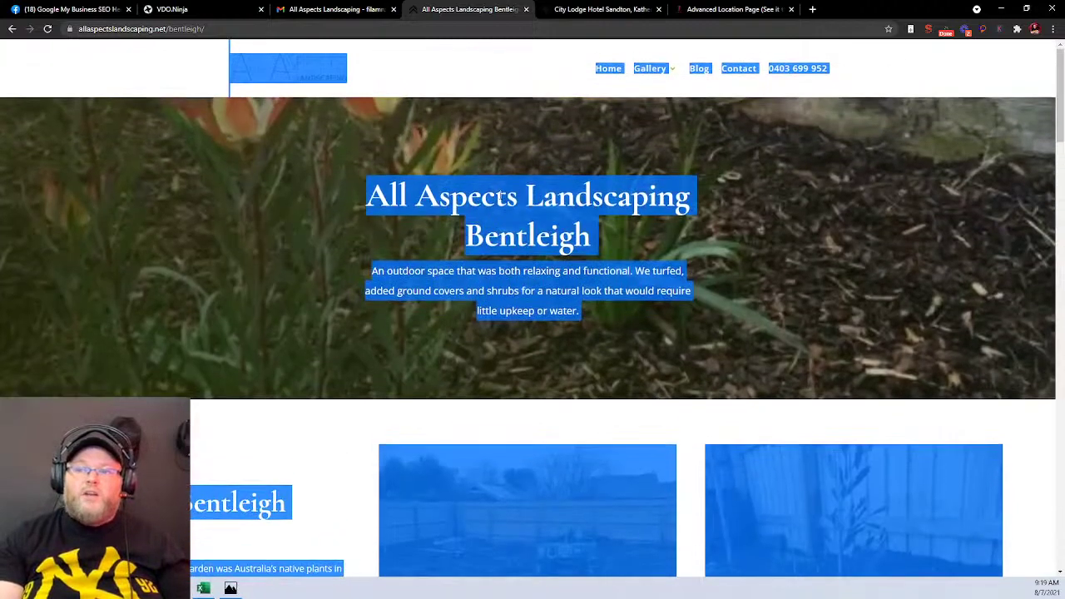
click(395, 127)
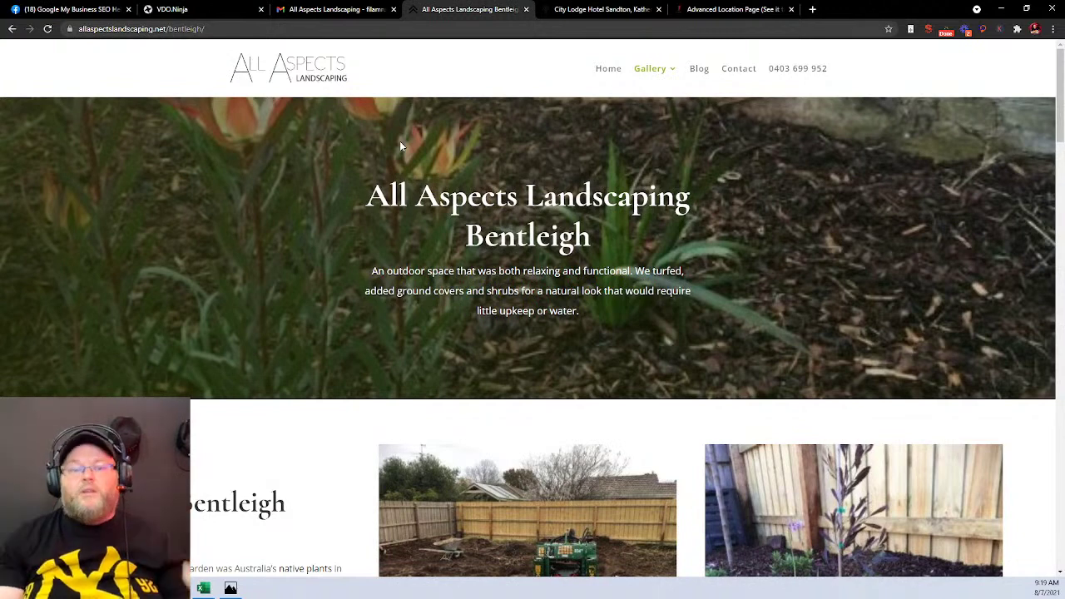
Open the site's blog and its article "Buffalo Turf Maintenance Tips For Melbourne Homeowners".
click(700, 70)
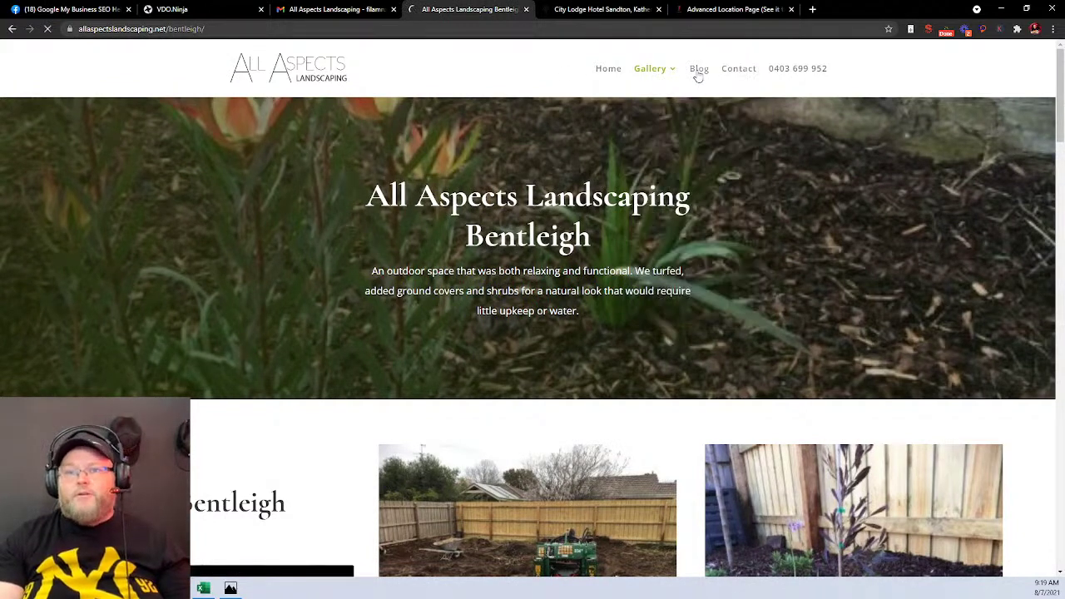
scroll(333, 337, down, 3)
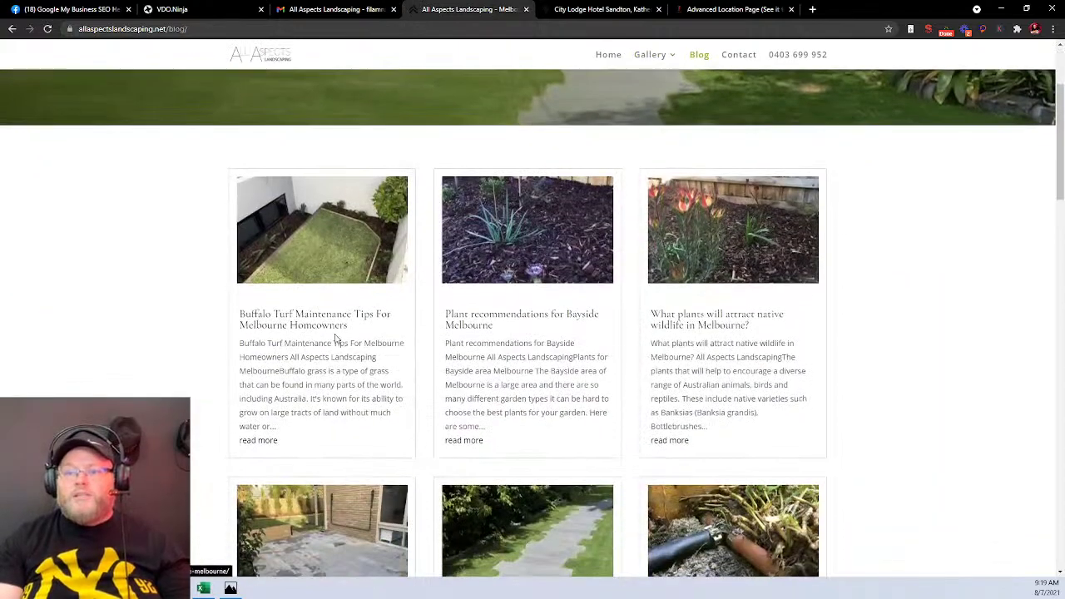
click(337, 324)
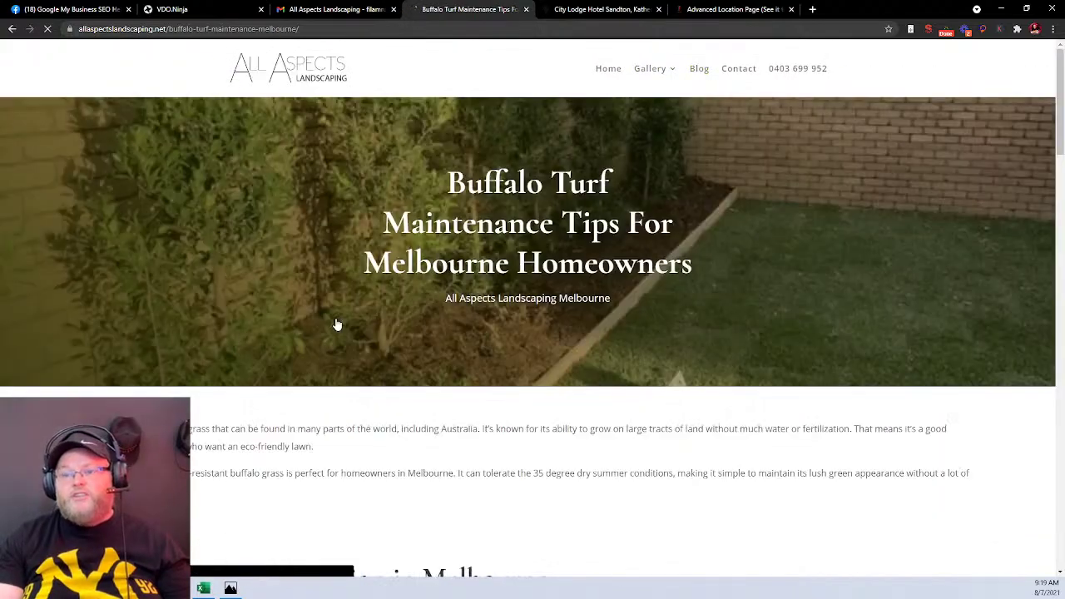
Run Word Counter Plus on the buffalo turf article's entire text, return to its introduction and clear the selection.
scroll(337, 325, down, 3)
scroll(337, 325, down, 15)
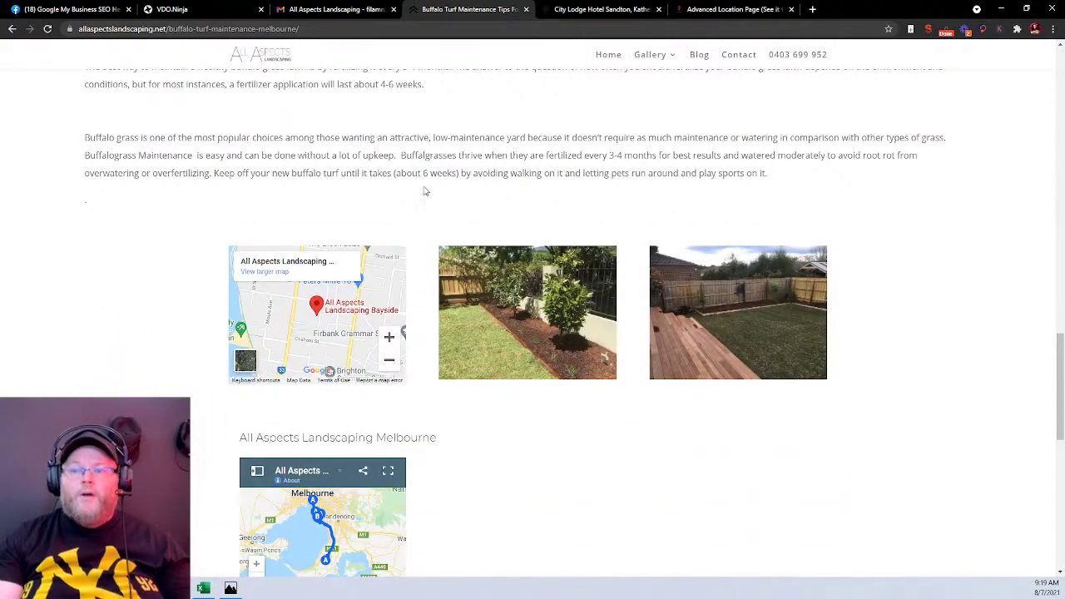
key(ctrl+a)
right_click(433, 168)
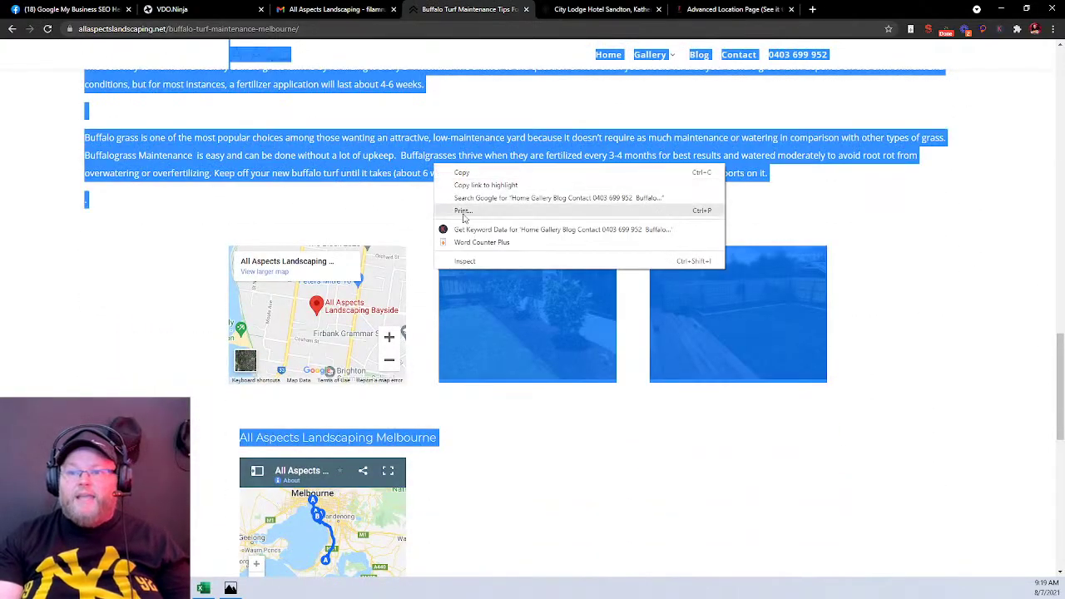
click(464, 261)
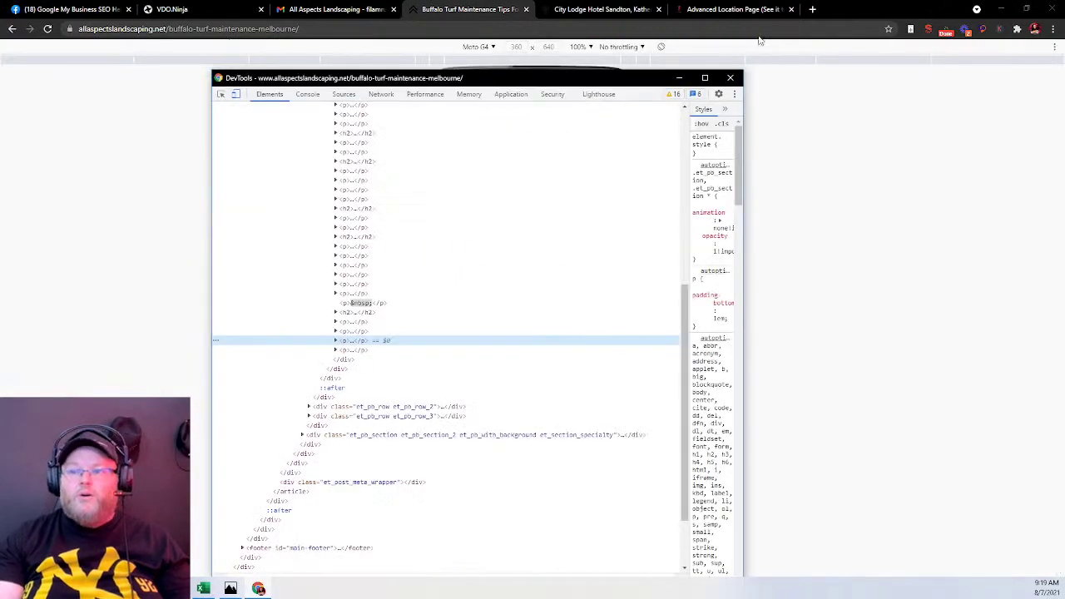
click(732, 79)
right_click(353, 136)
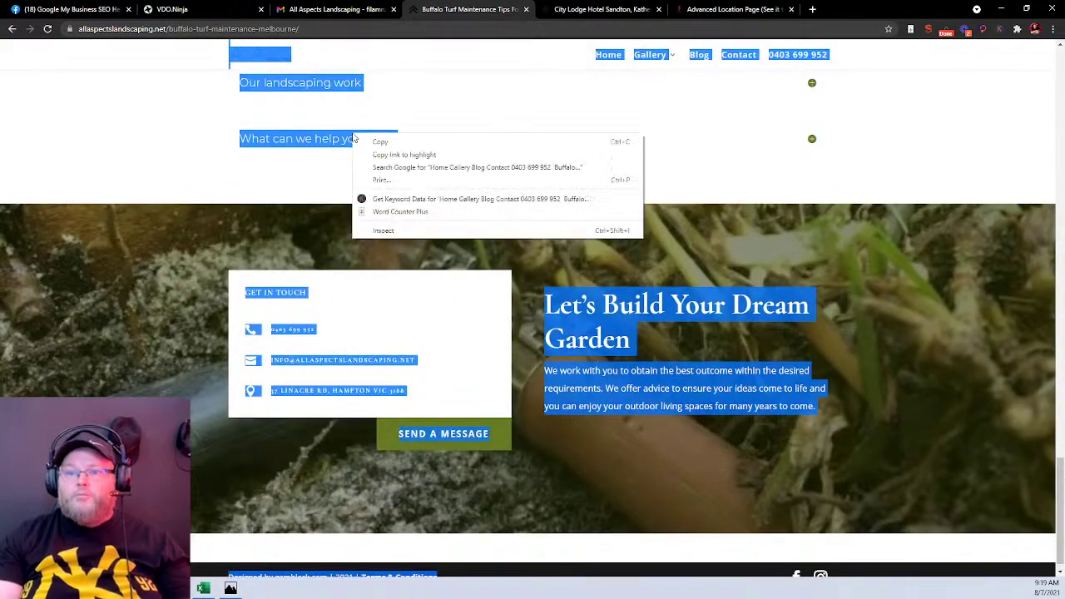
click(382, 211)
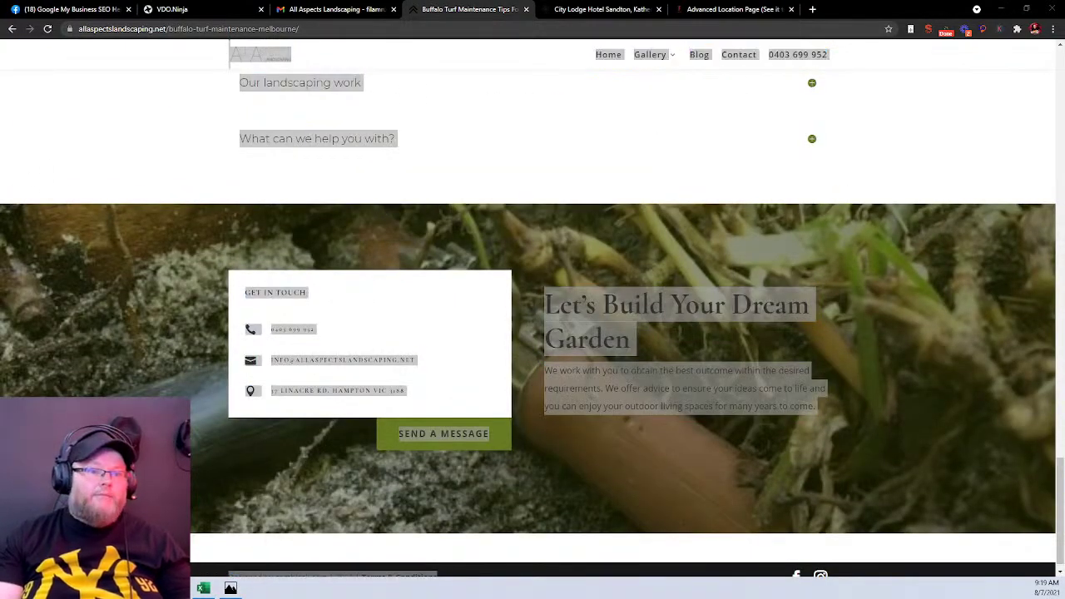
scroll(420, 291, up, 20)
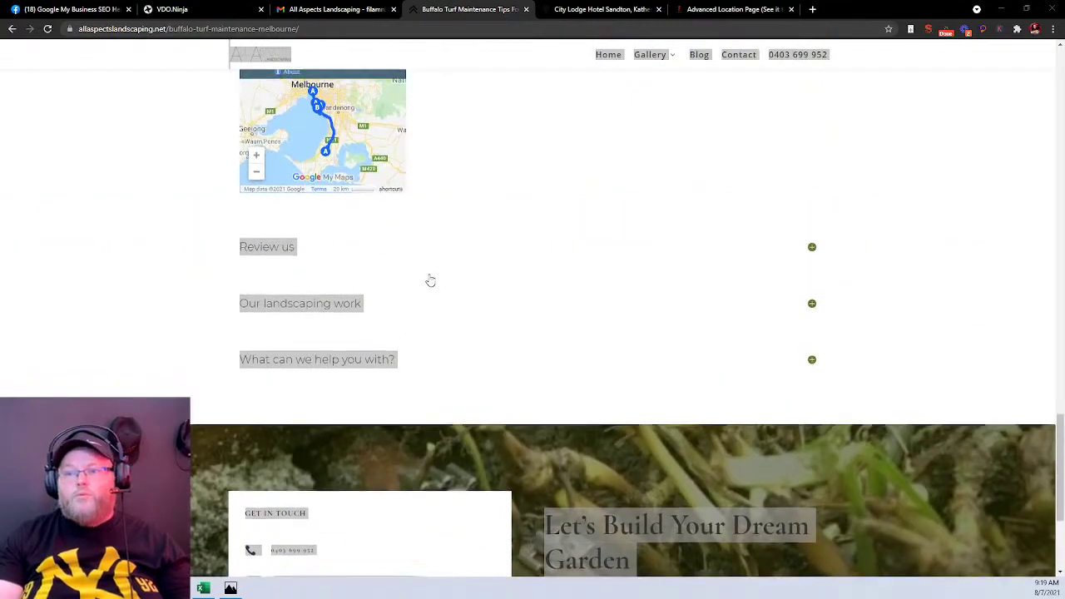
scroll(428, 264, up, 10)
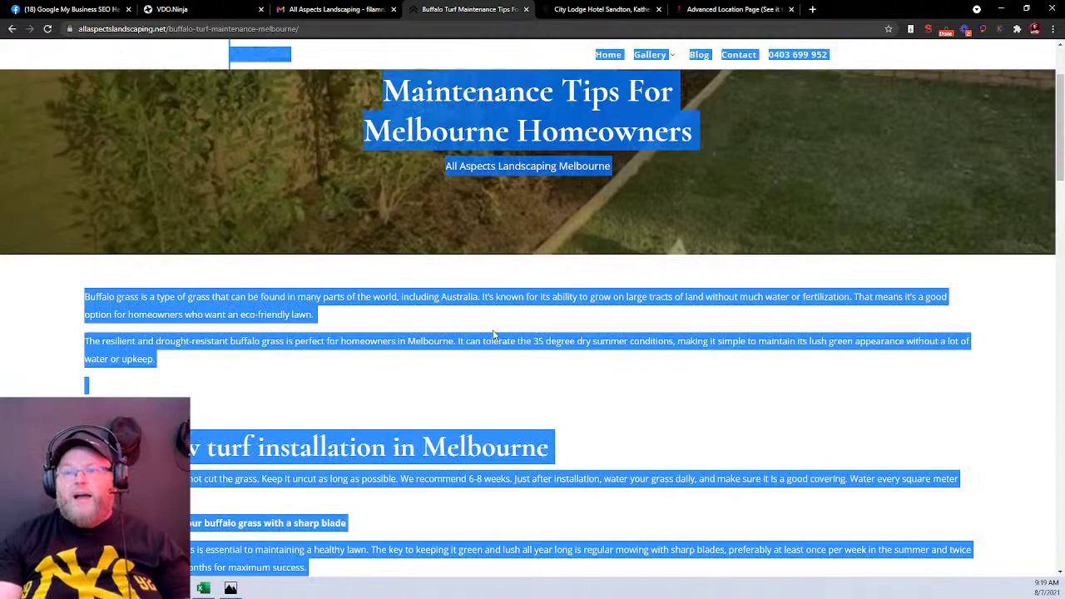
click(500, 309)
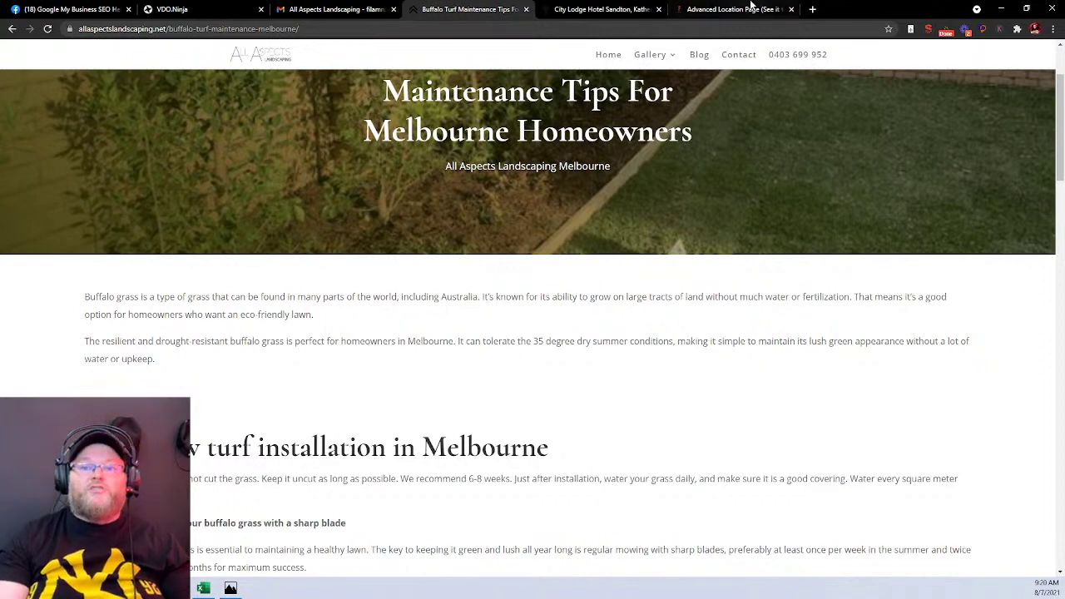
Switch to the Facebook group page and open the signed-in account's own profile.
click(45, 9)
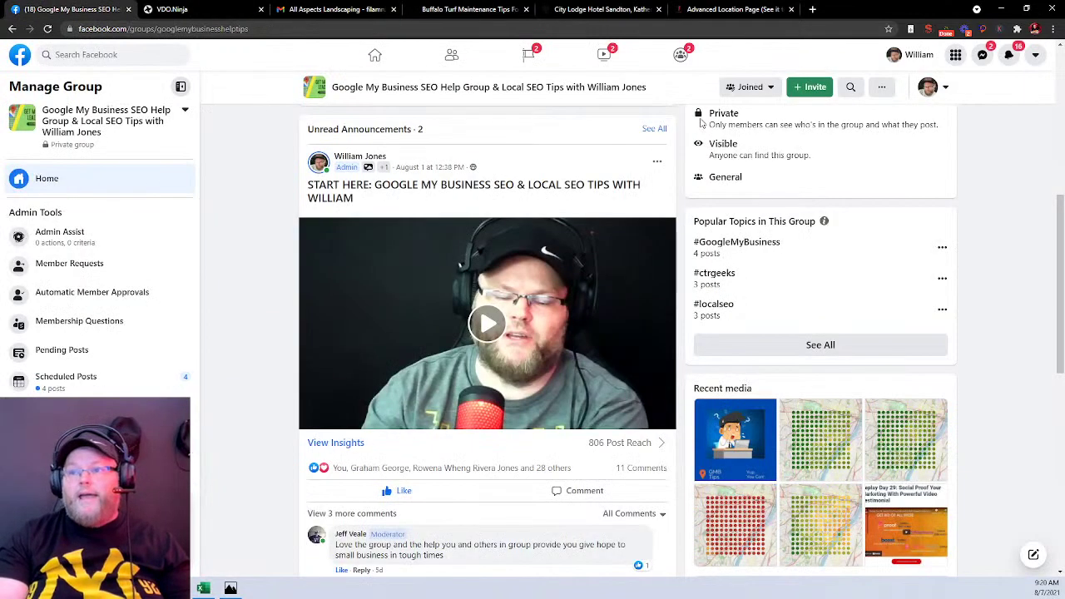
click(906, 55)
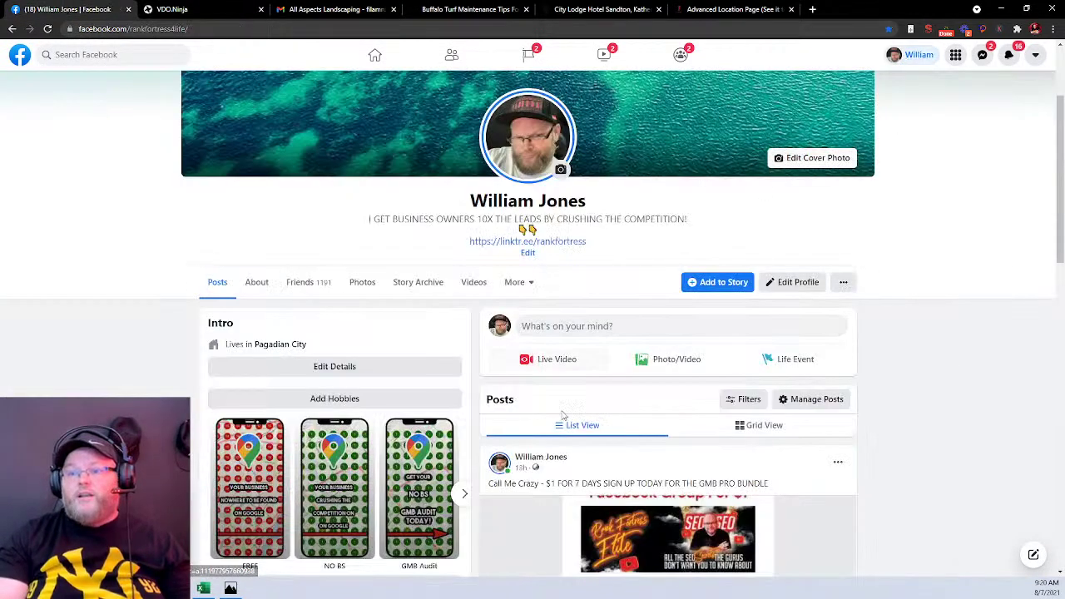
Find the Day 1, Week 5 post on the profile and open its first ranking-grid image.
scroll(589, 377, down, 15)
scroll(588, 377, down, 10)
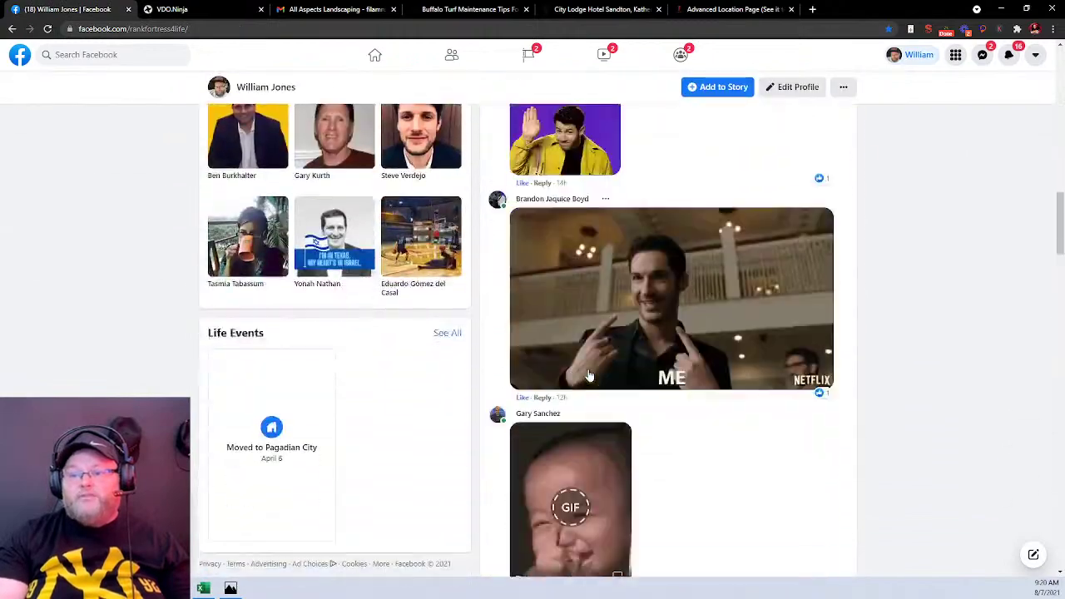
scroll(588, 376, down, 10)
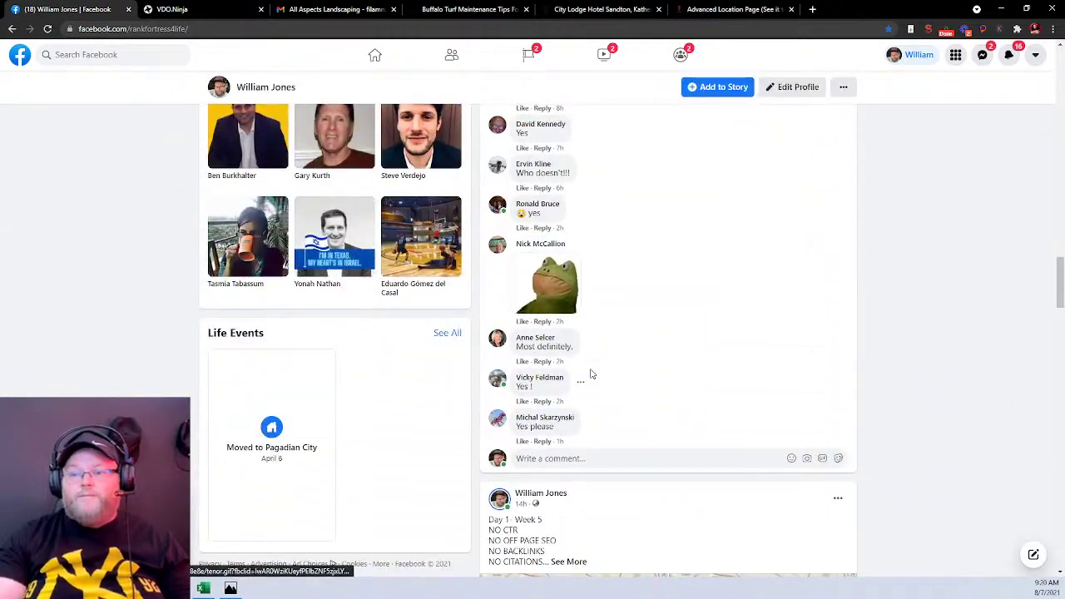
click(555, 160)
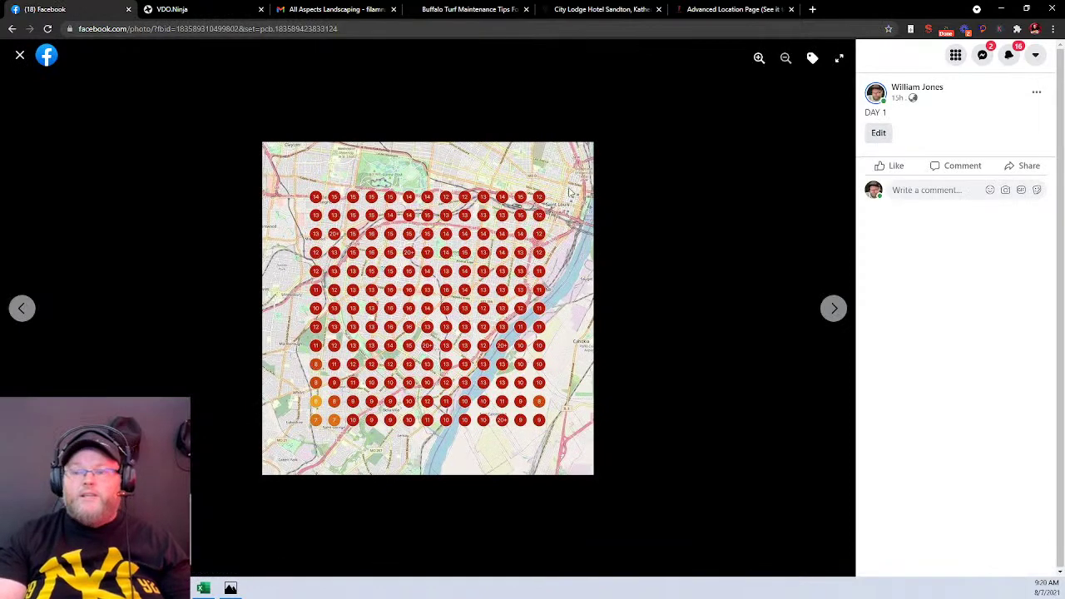
Go through the post's successive ranking-grid images, compare the final two, and close the photo viewer.
click(835, 309)
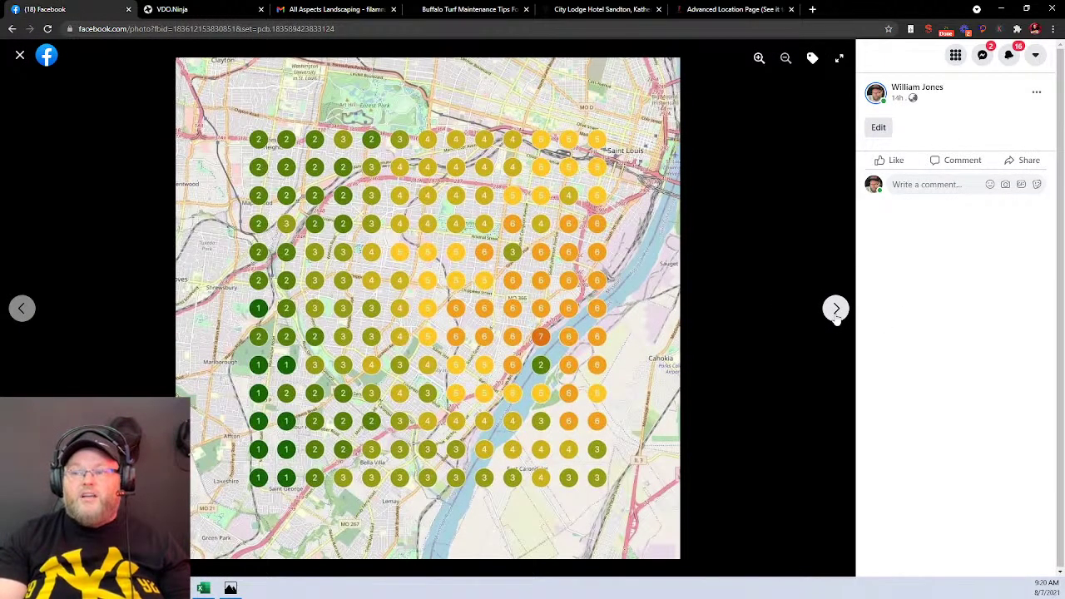
click(836, 310)
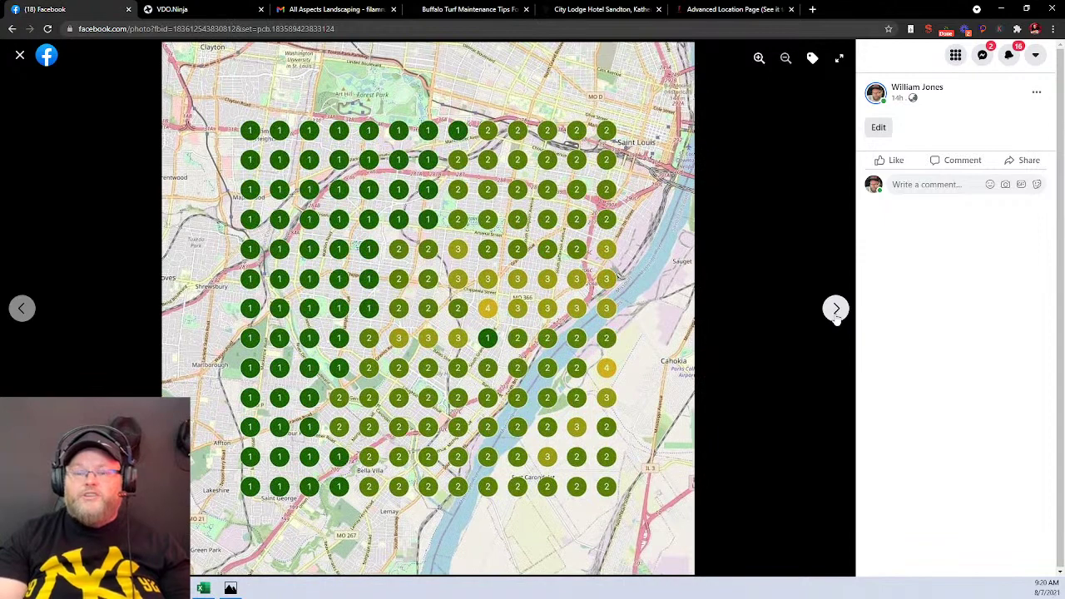
click(836, 312)
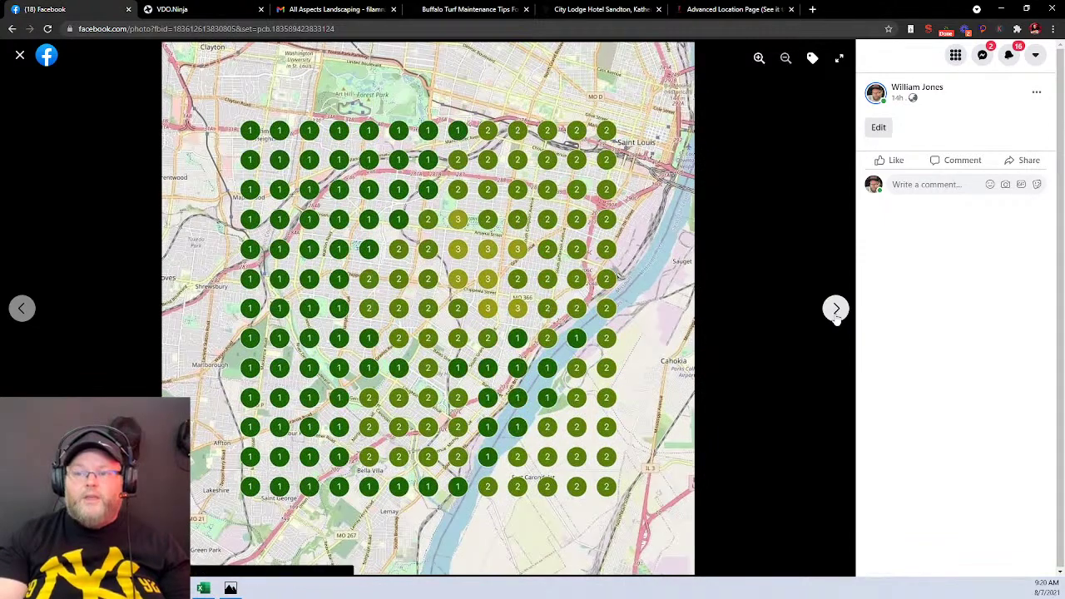
click(23, 309)
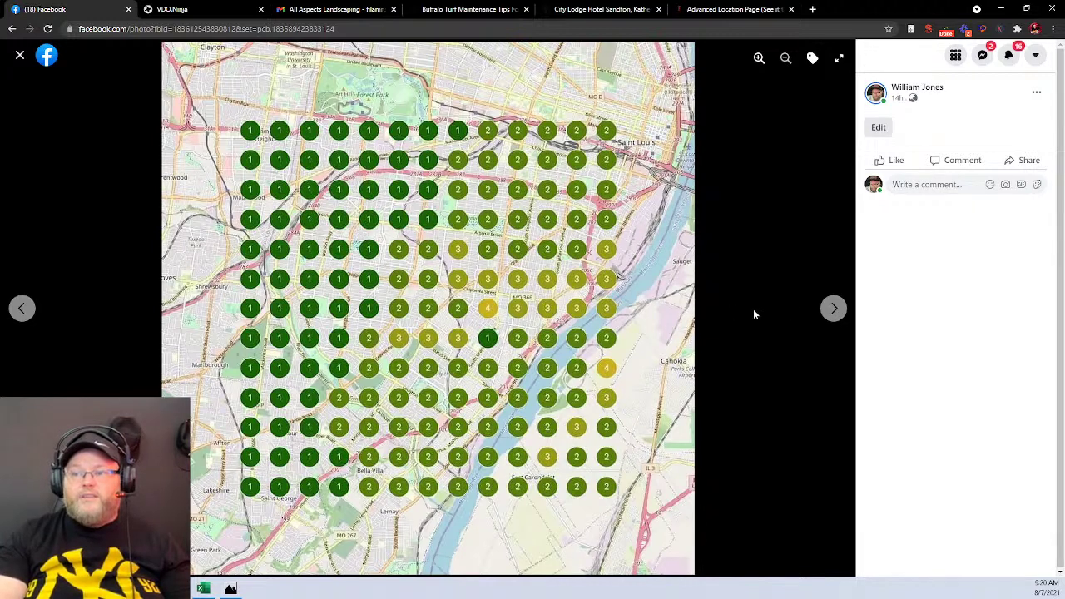
click(833, 309)
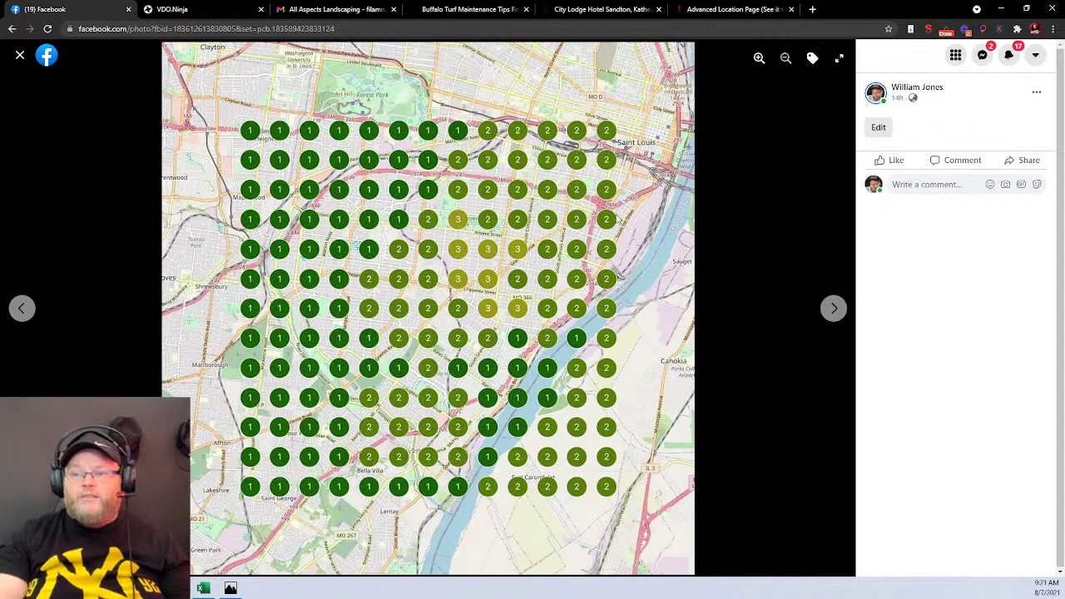
click(18, 55)
click(441, 10)
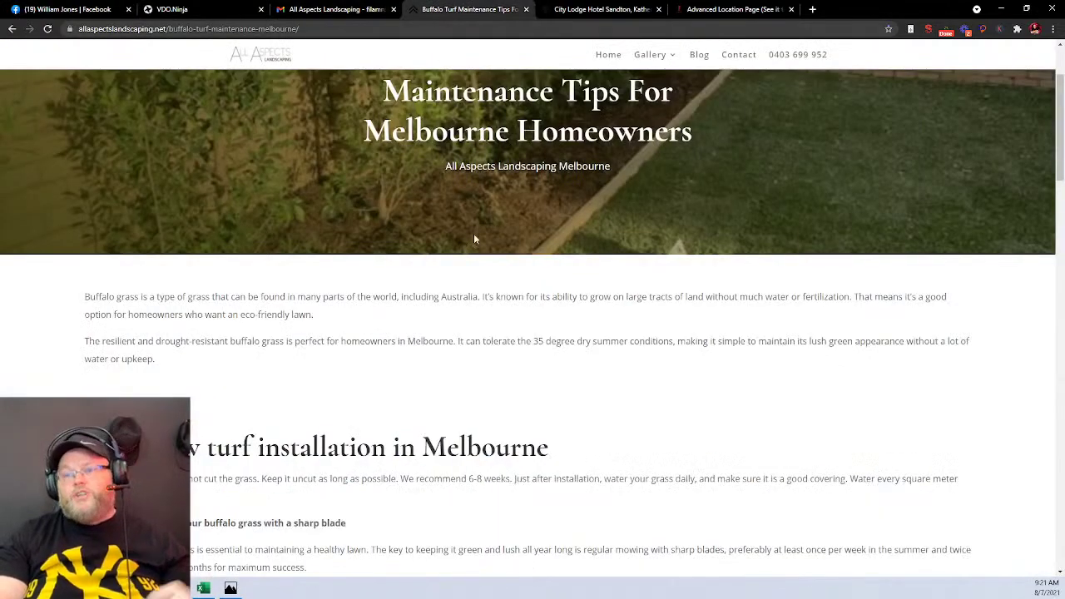
scroll(474, 240, up, 3)
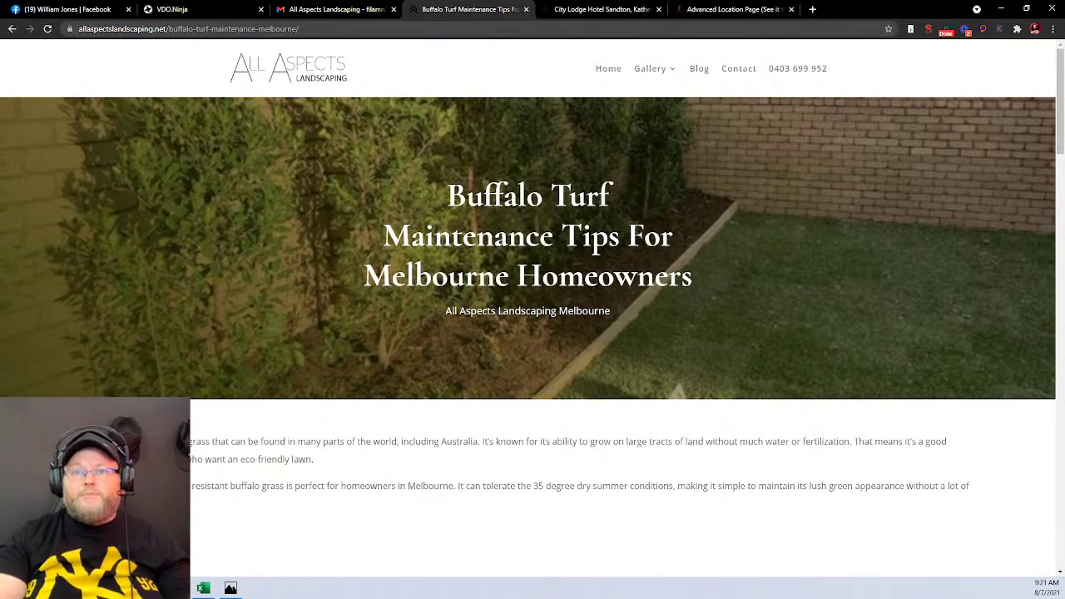
drag(80, 29, 213, 29)
key(ctrl+c)
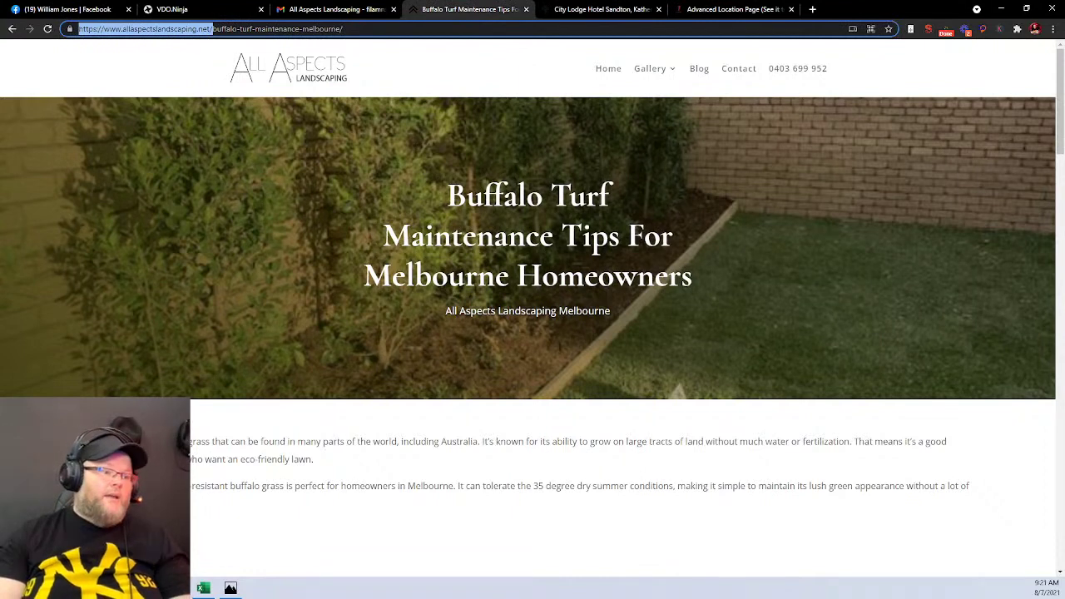
key(alt+Tab)
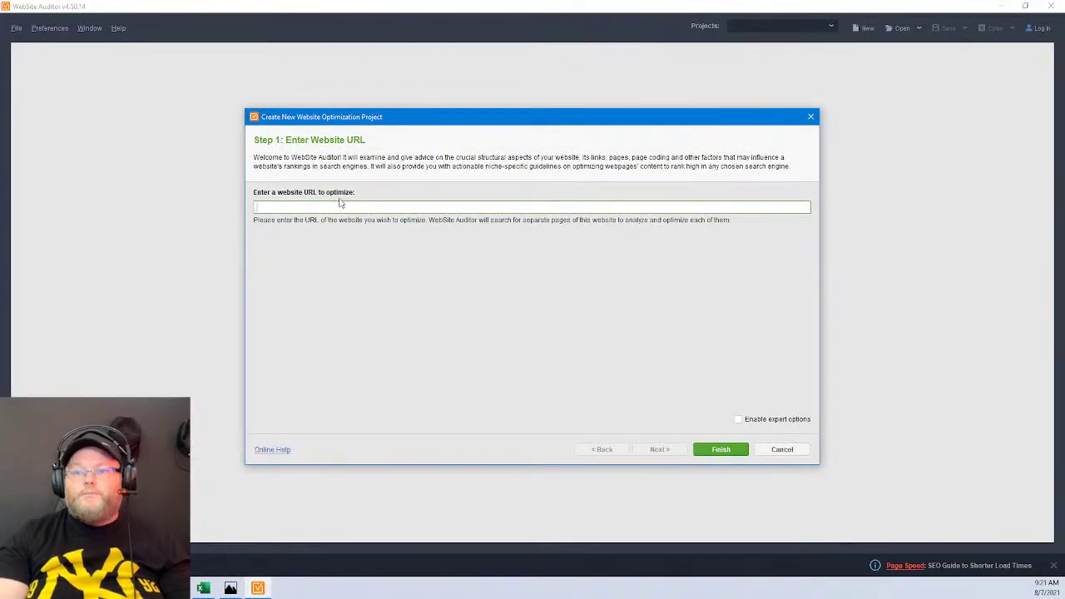
key(ctrl+v)
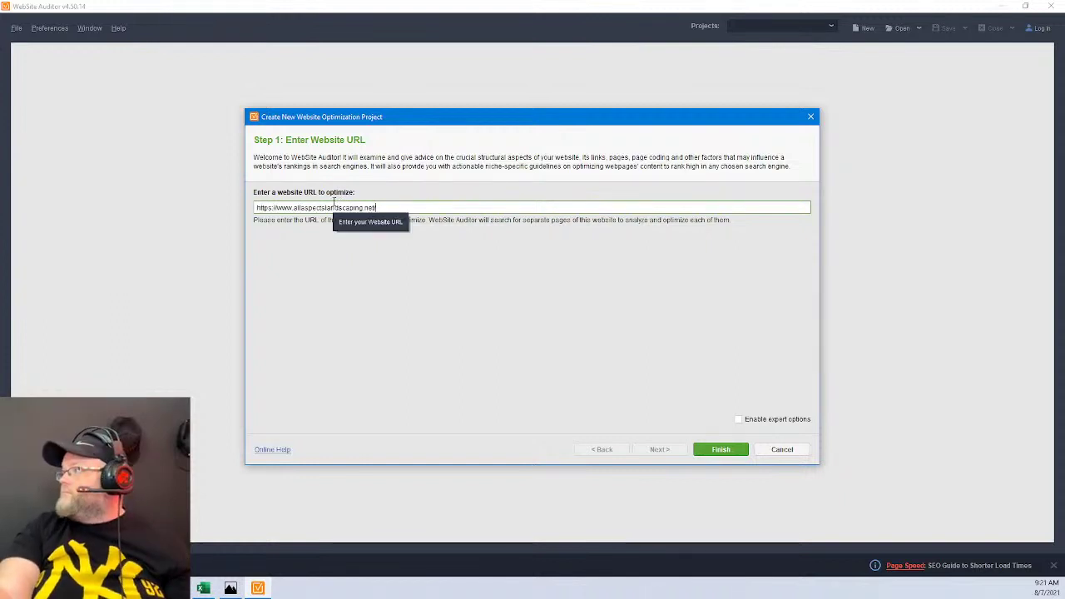
key(Return)
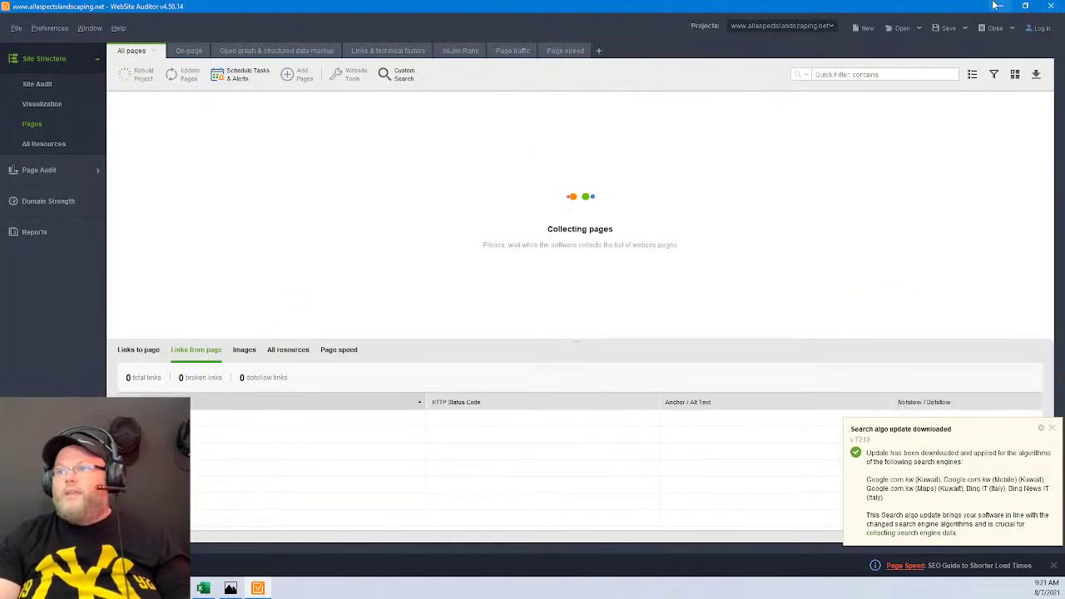
click(1001, 6)
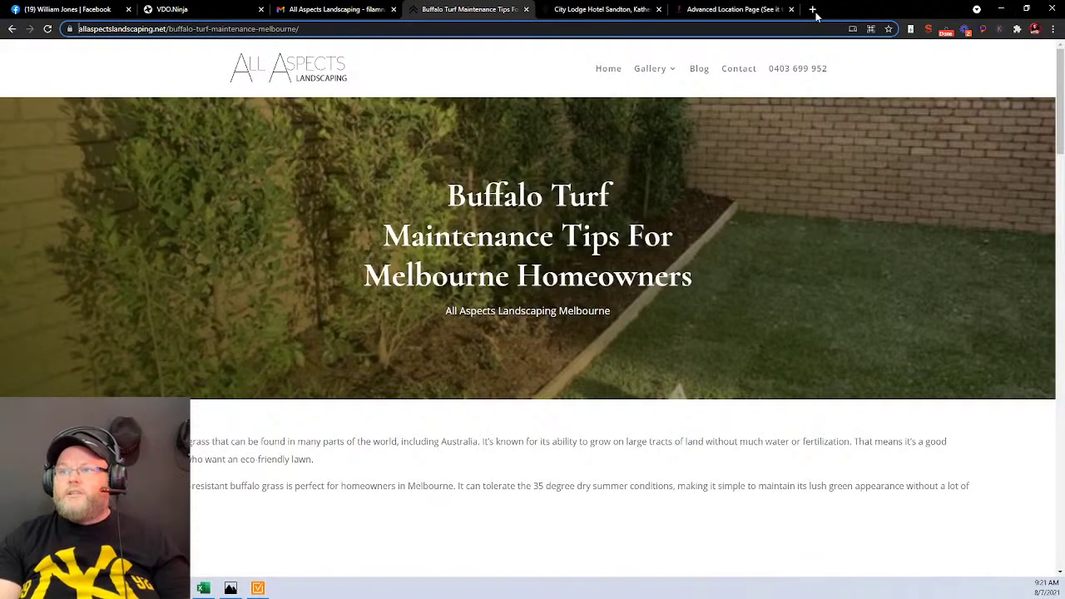
Open the Local Falcon dashboard in a new browser tab and log in with the saved credentials.
click(809, 10)
text(local)
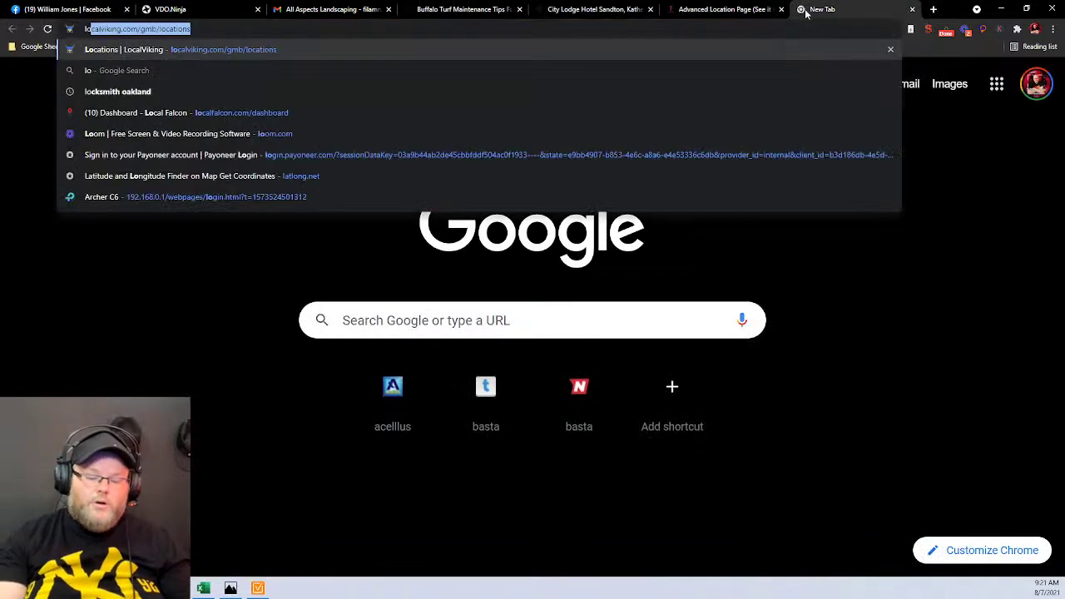
key(Down)
key(Down)
key(Down)
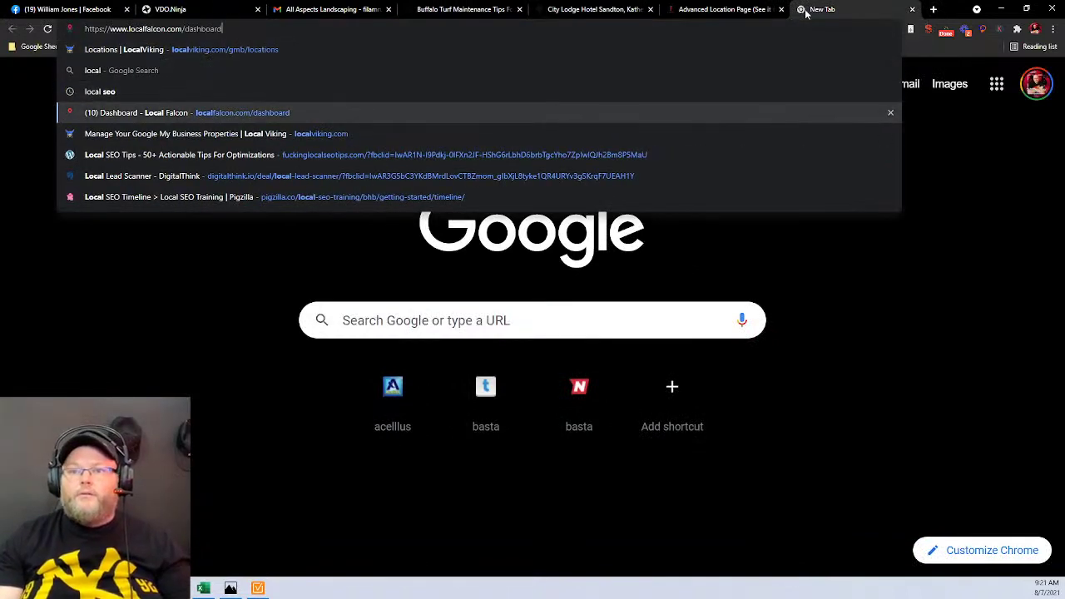
key(Return)
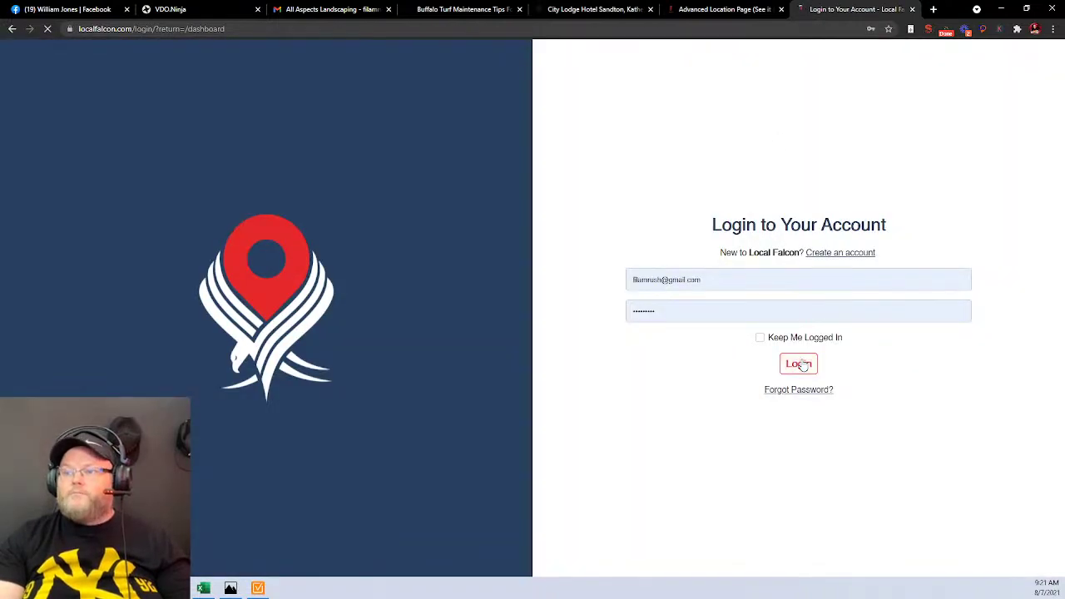
click(799, 364)
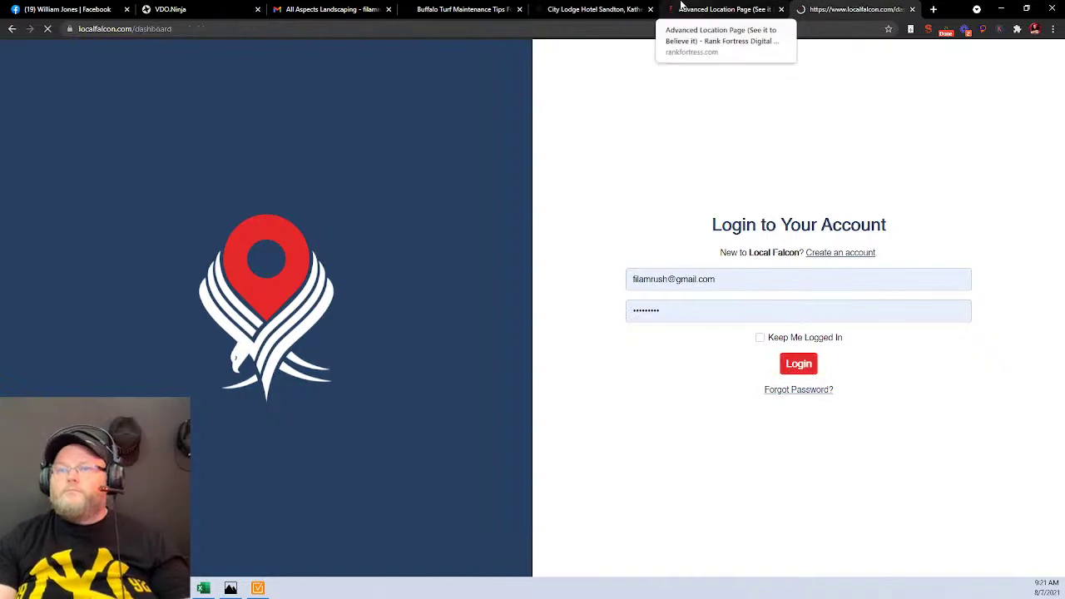
Close the Advanced Location Page and City Lodge Hotel pages.
click(681, 7)
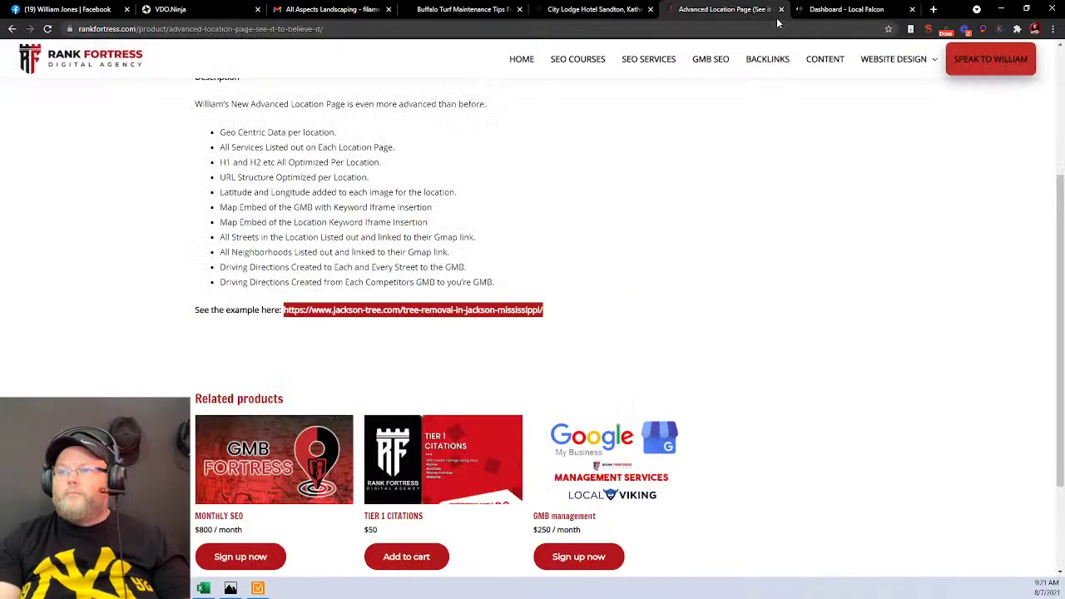
click(781, 10)
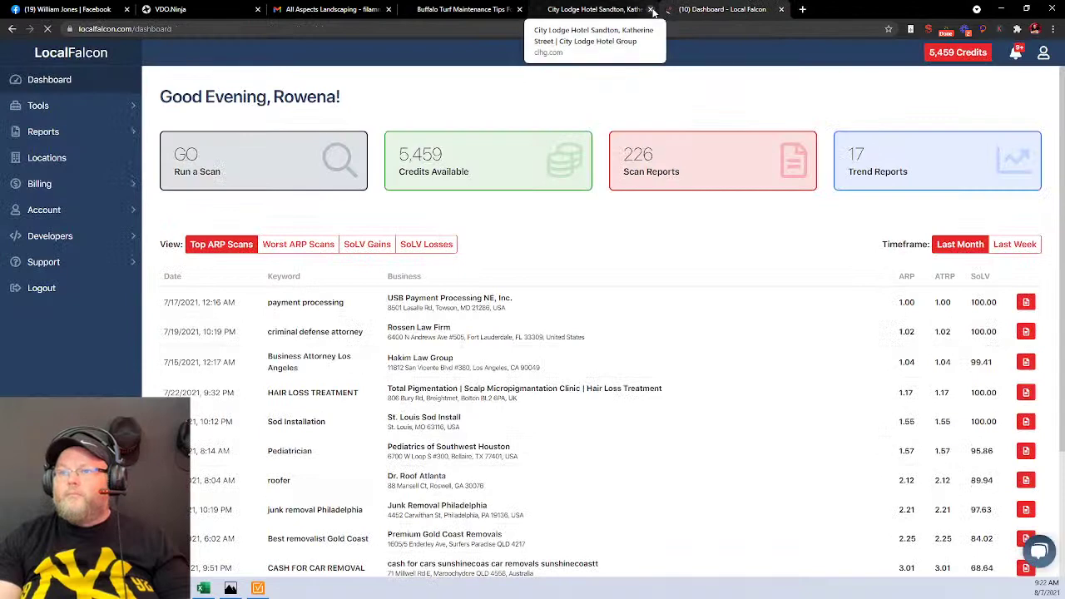
click(651, 10)
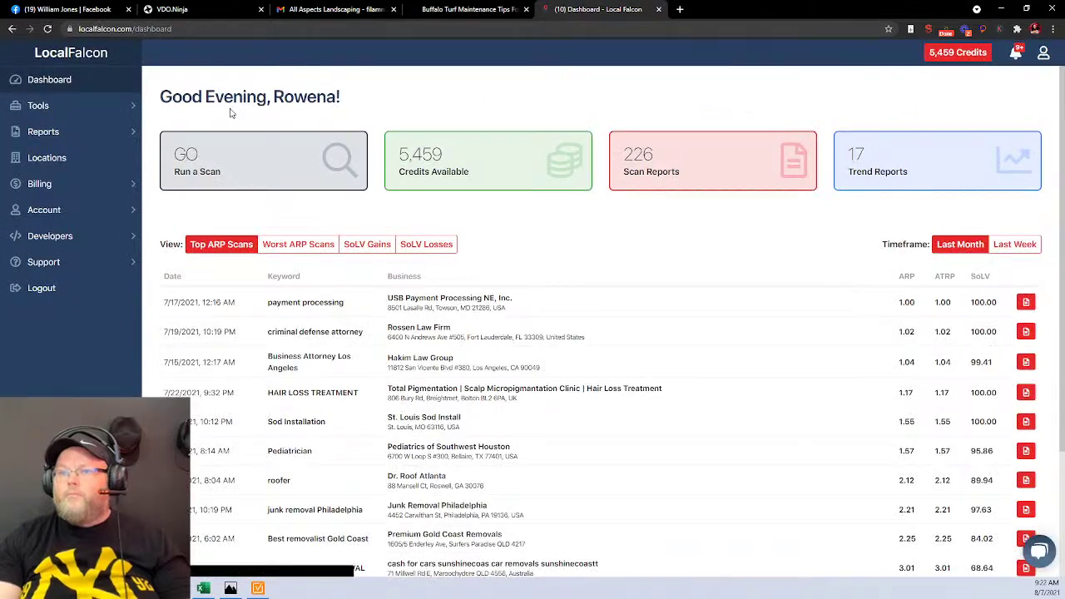
click(229, 167)
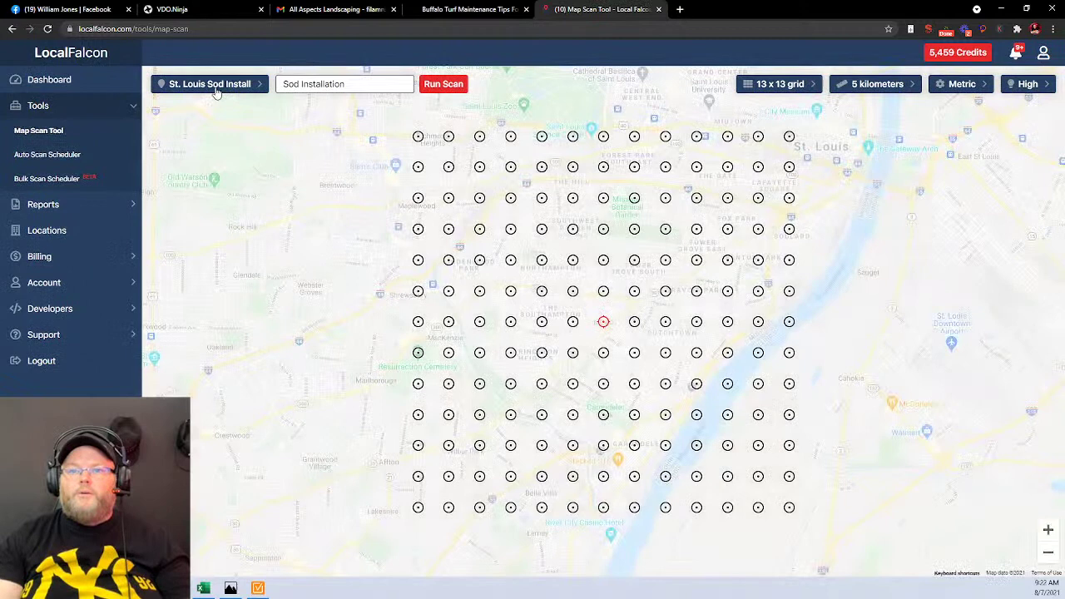
click(217, 89)
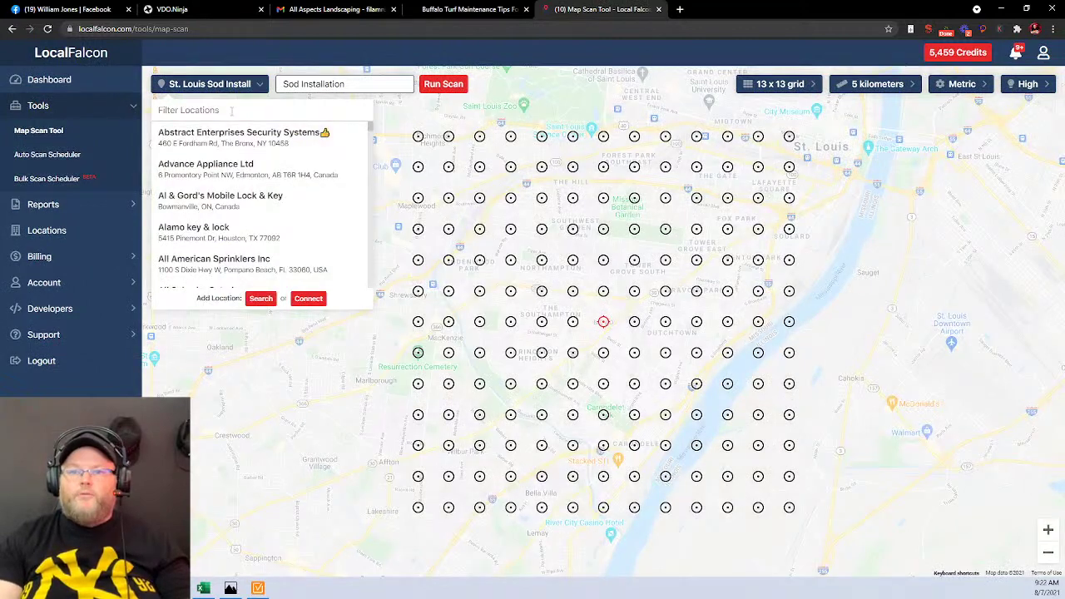
key(ctrl+v)
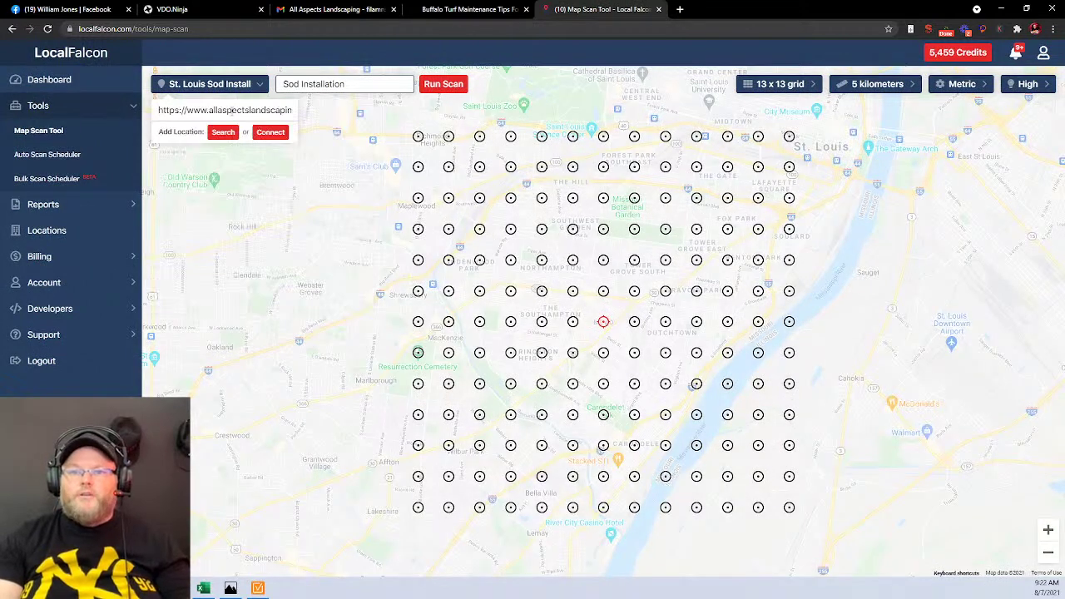
Return to the All Aspects Landscaping email in Gmail and open the website linked in it.
click(329, 10)
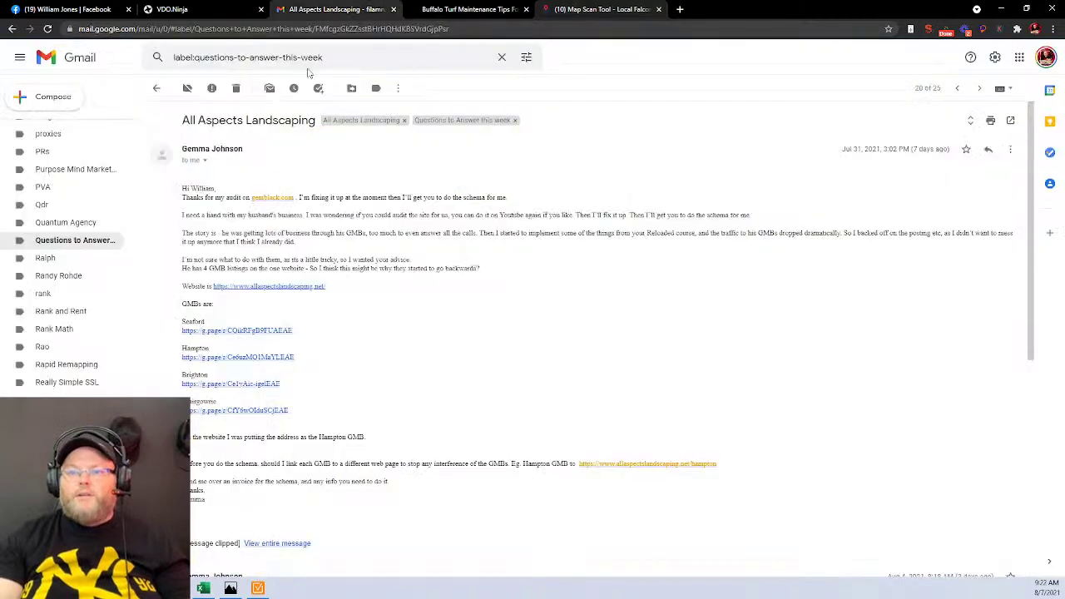
click(278, 287)
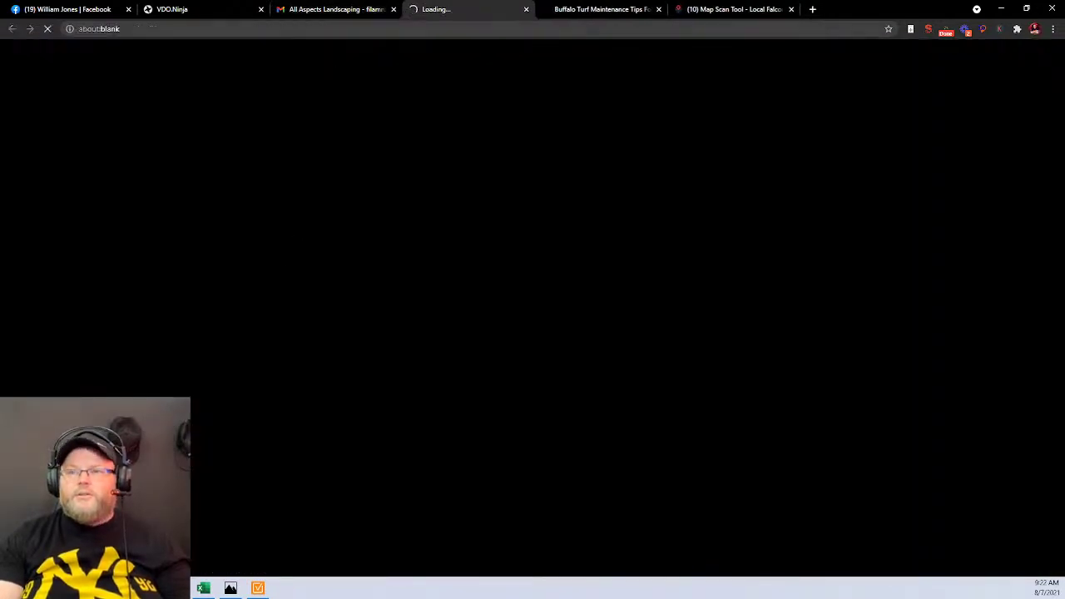
click(329, 9)
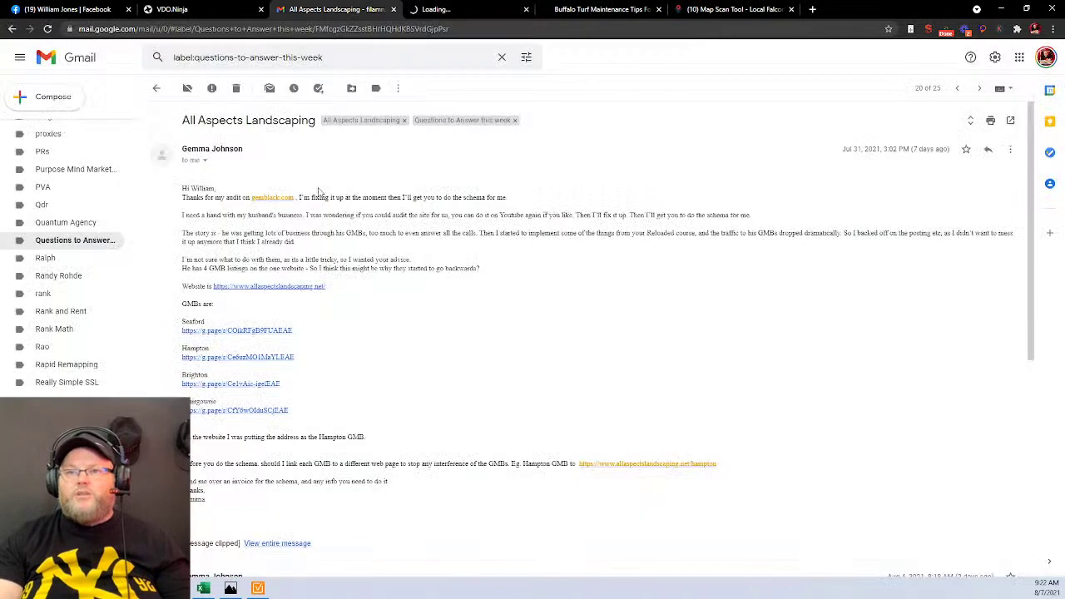
click(432, 9)
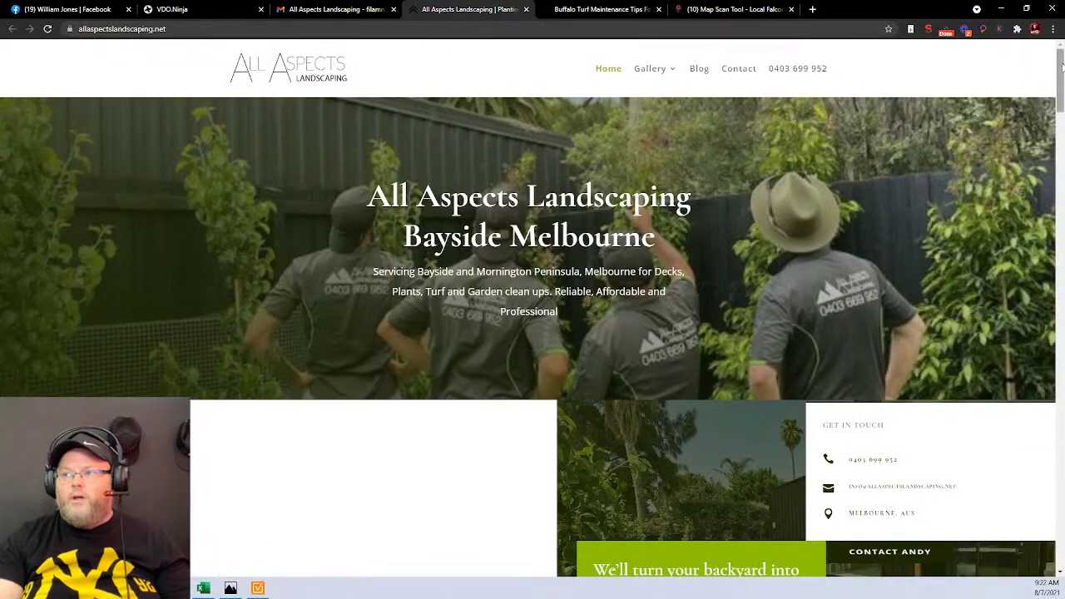
Open the homepage's embedded Hampton map as a larger map in Google Maps and close the homepage.
drag(1062, 66, 1057, 459)
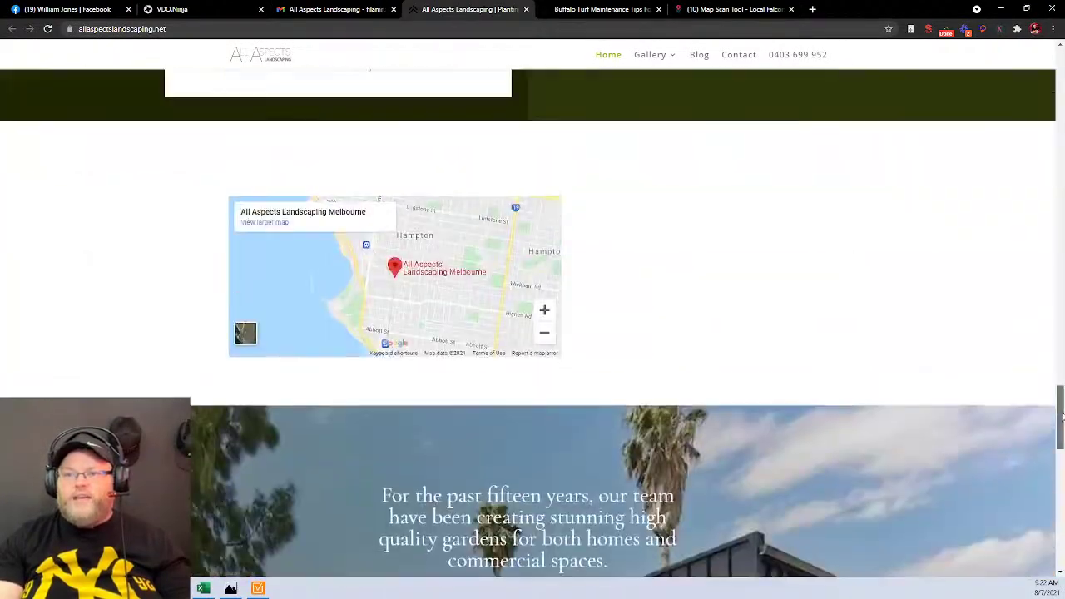
click(248, 225)
click(462, 8)
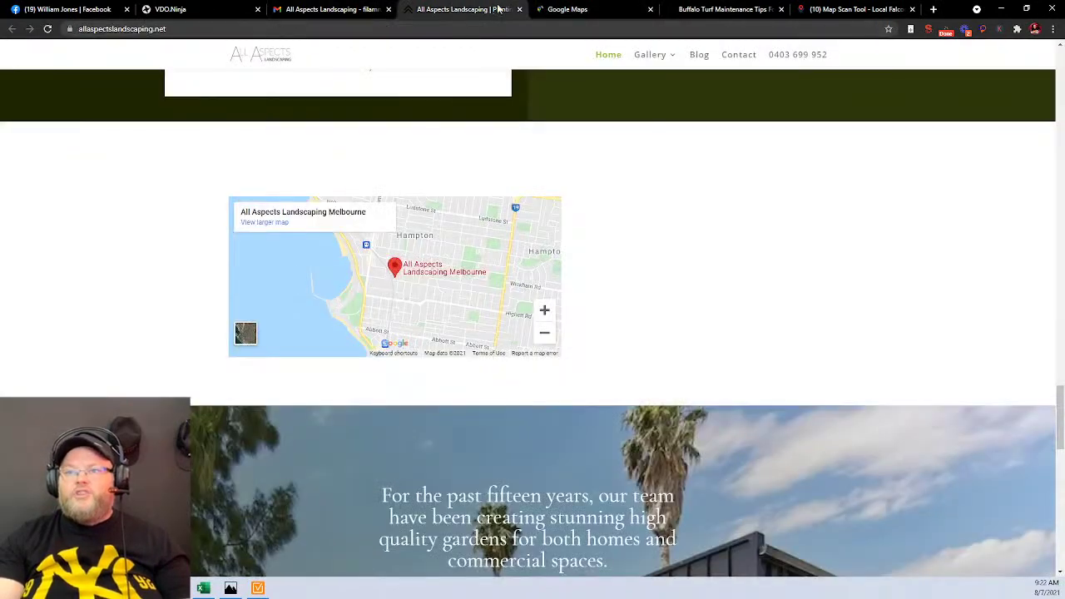
click(519, 10)
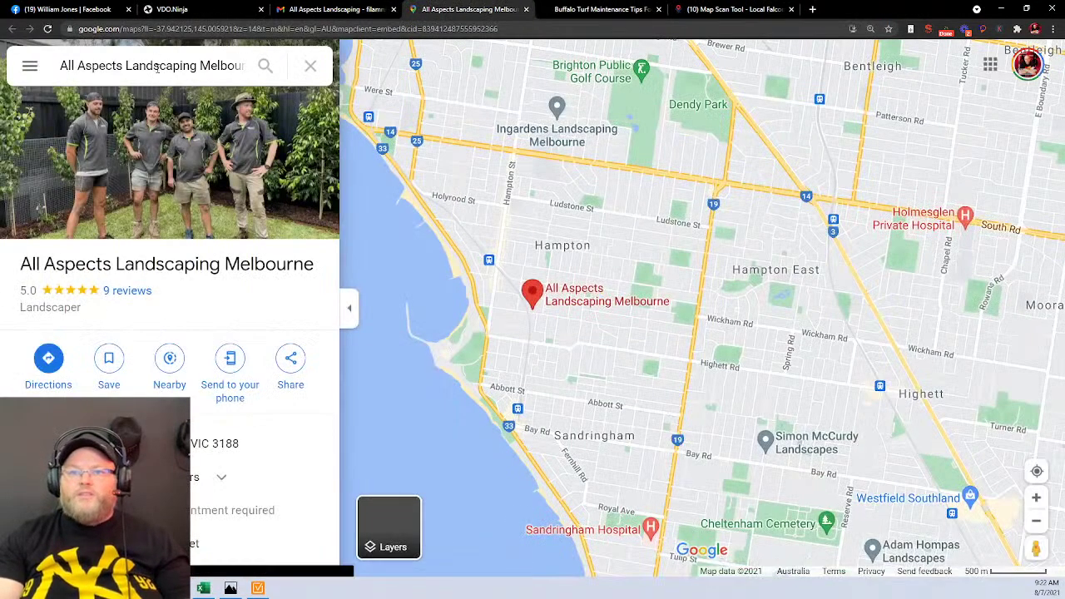
Search for the location All Aspects Landscaping Melbourne in Local Falcon's map scan tool, using the business name from its Google Maps listing.
click(157, 68)
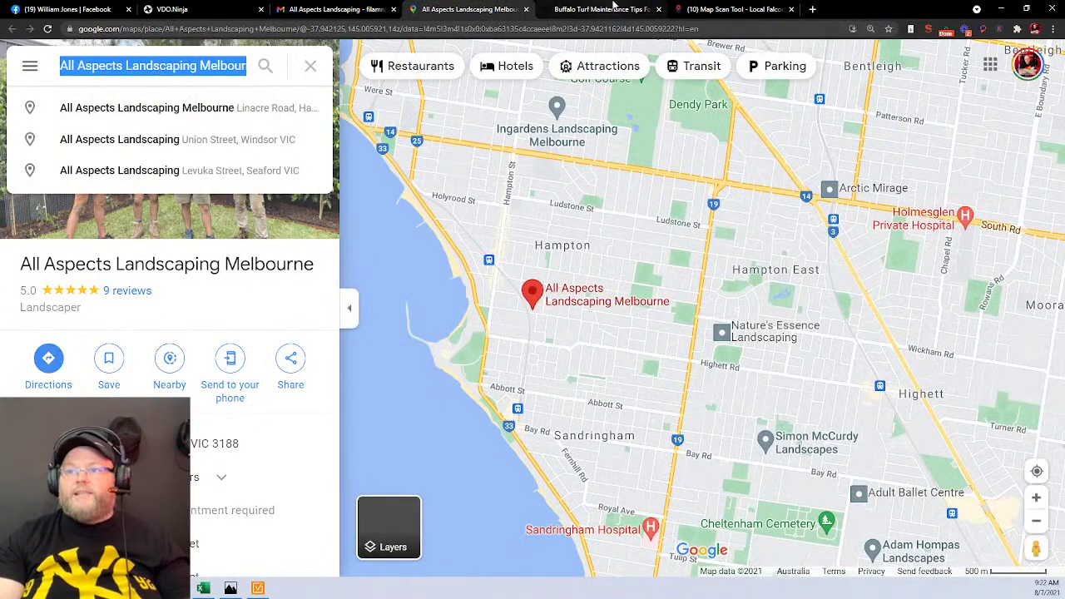
click(701, 15)
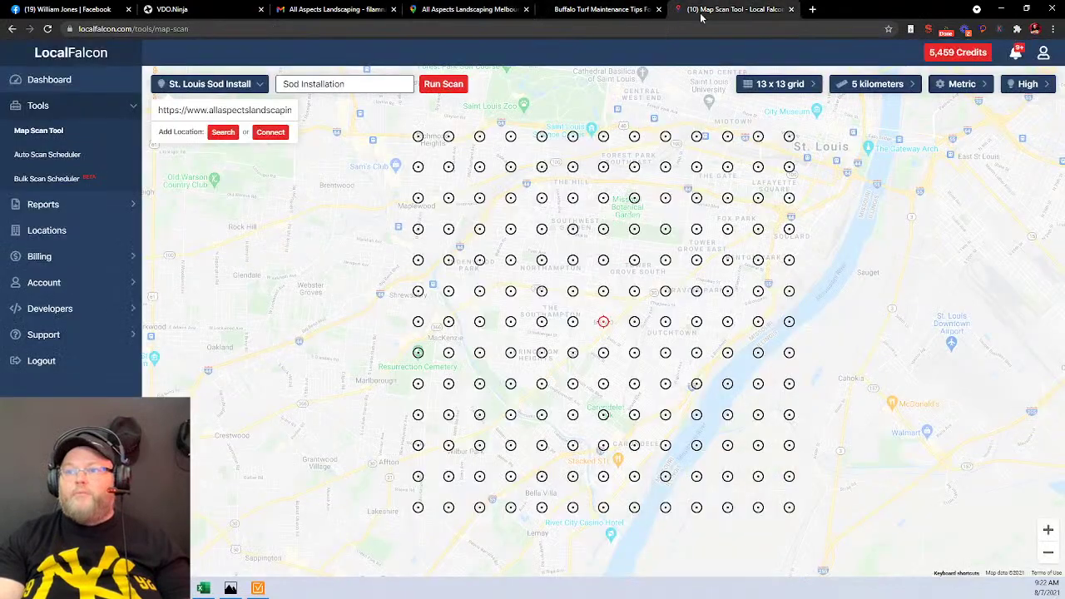
click(223, 131)
click(497, 310)
text(All Aspects Landscaping Melbourne)
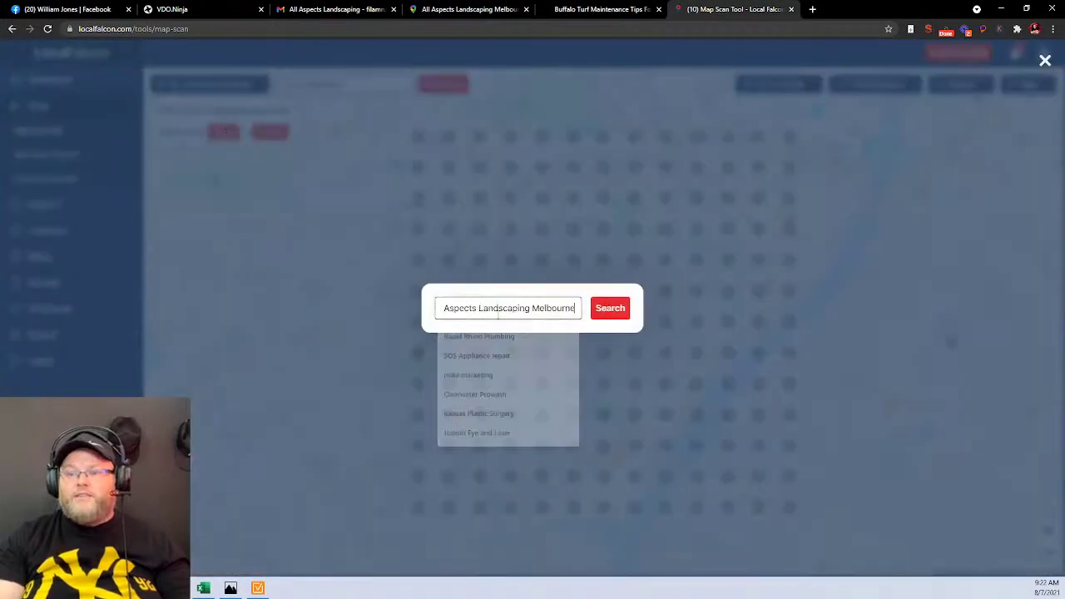
click(602, 308)
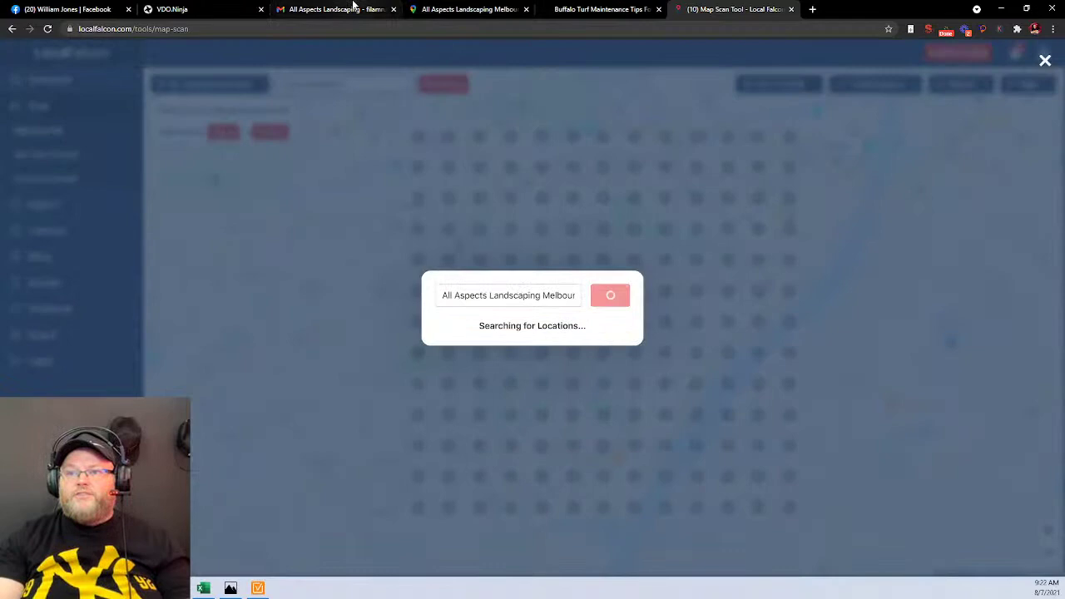
Open the homepage of the All Aspects Landscaping website and highlight the word Landscaping in its main heading.
click(559, 9)
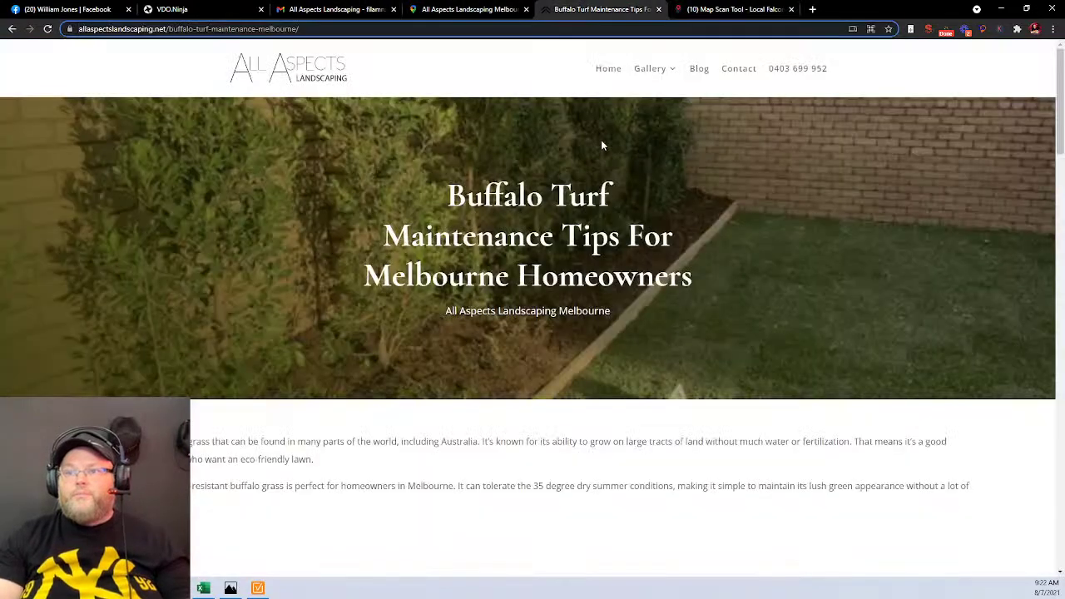
click(608, 73)
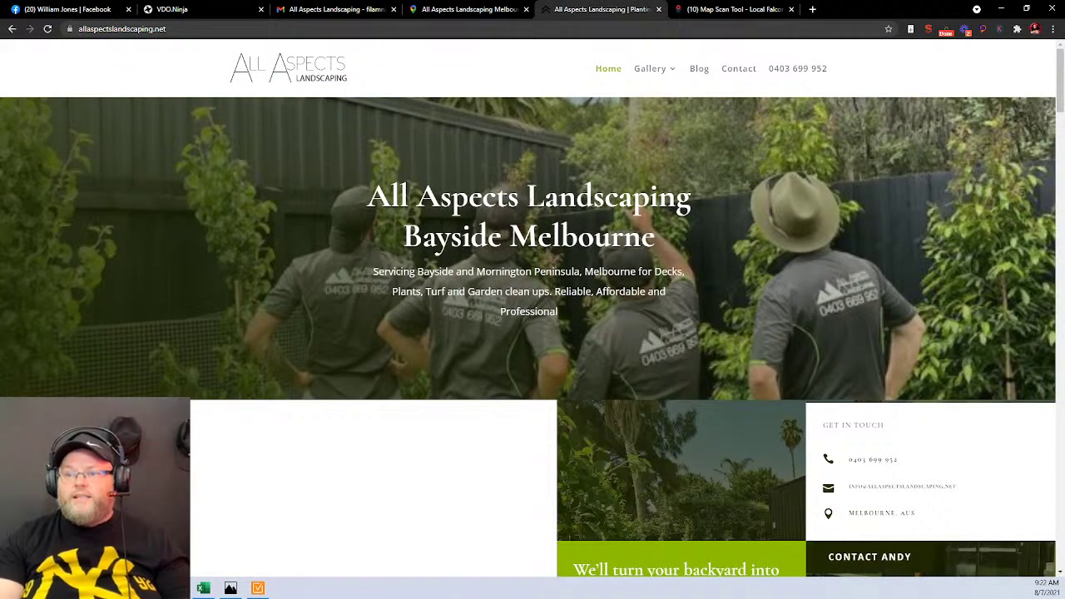
double_click(608, 197)
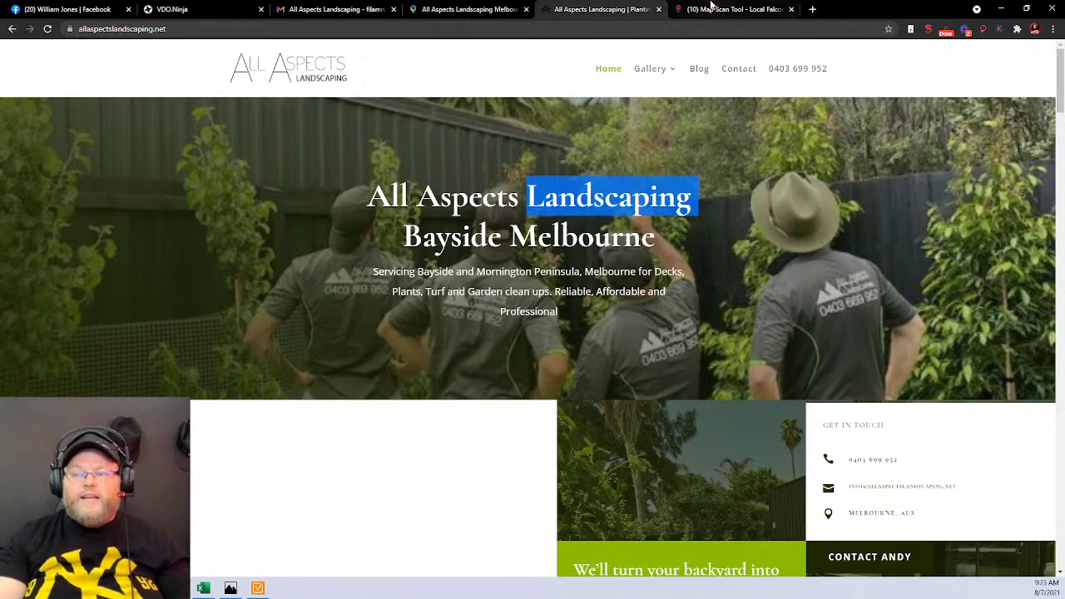
Add the Linacre Road, Hampton listing as the Local Falcon scan location and set the keyword to Landscaping.
click(712, 11)
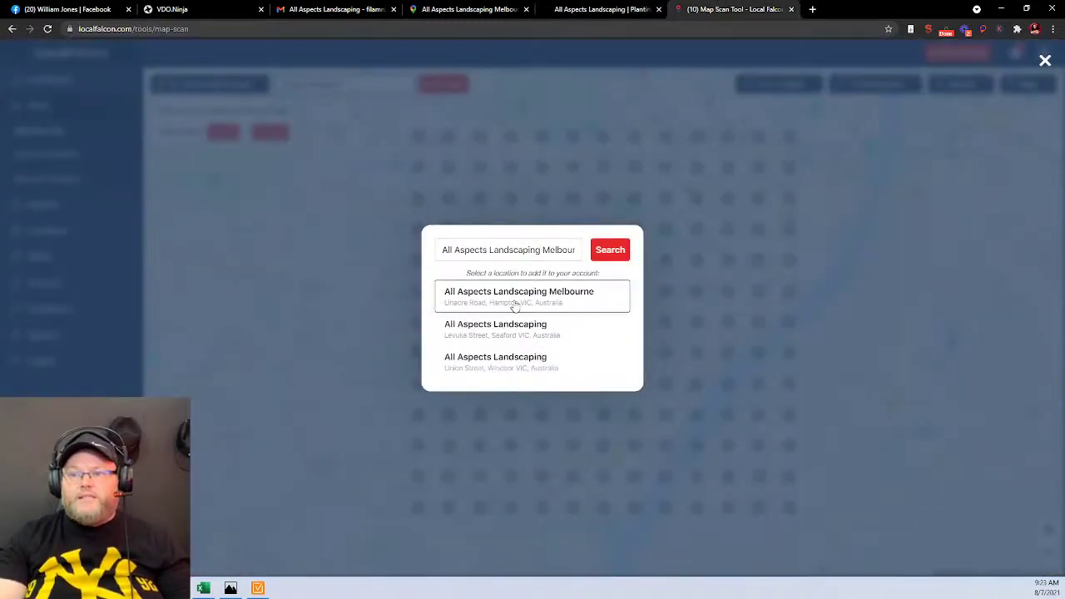
click(541, 305)
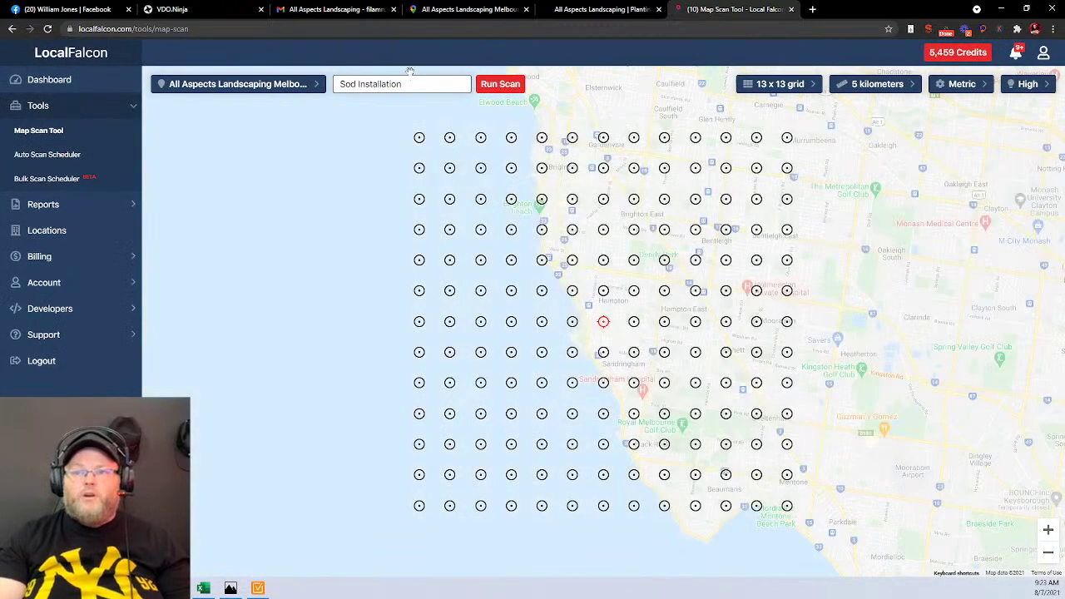
double_click(414, 84)
triple_click(414, 84)
text(Landscaping)
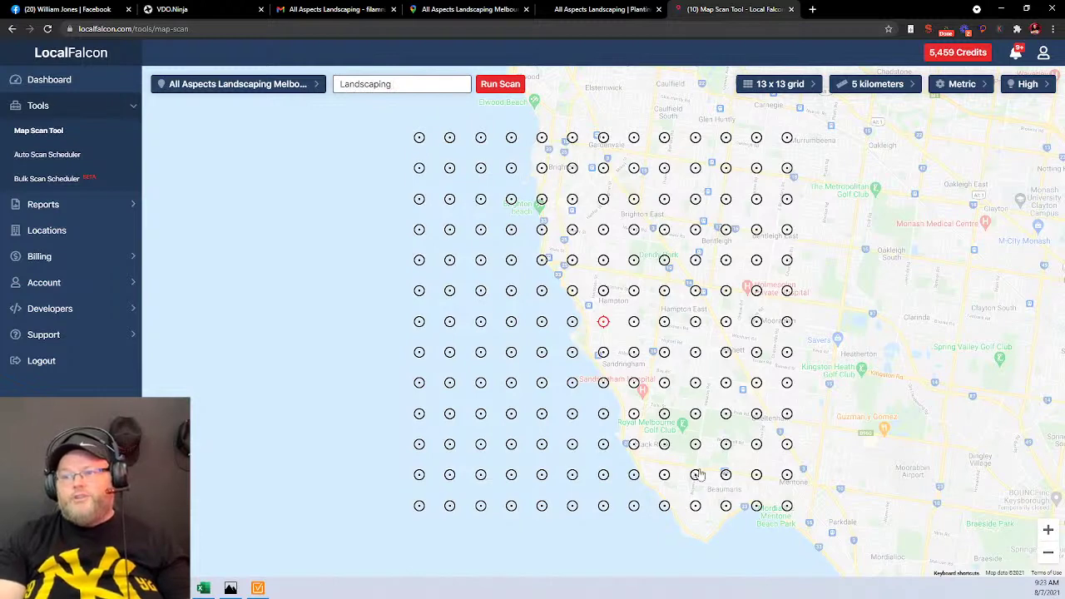
Shift the scan grid inland to the east of Hampton, run the scan, and continue it past the base point check.
drag(603, 321, 681, 317)
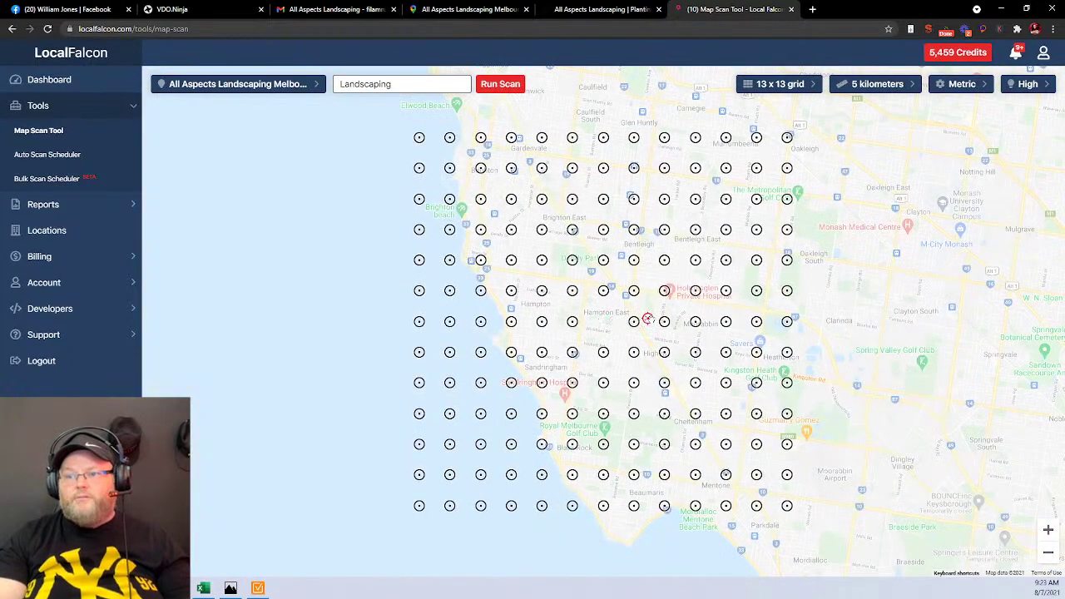
scroll(650, 318, up, 2)
scroll(651, 318, down, 2)
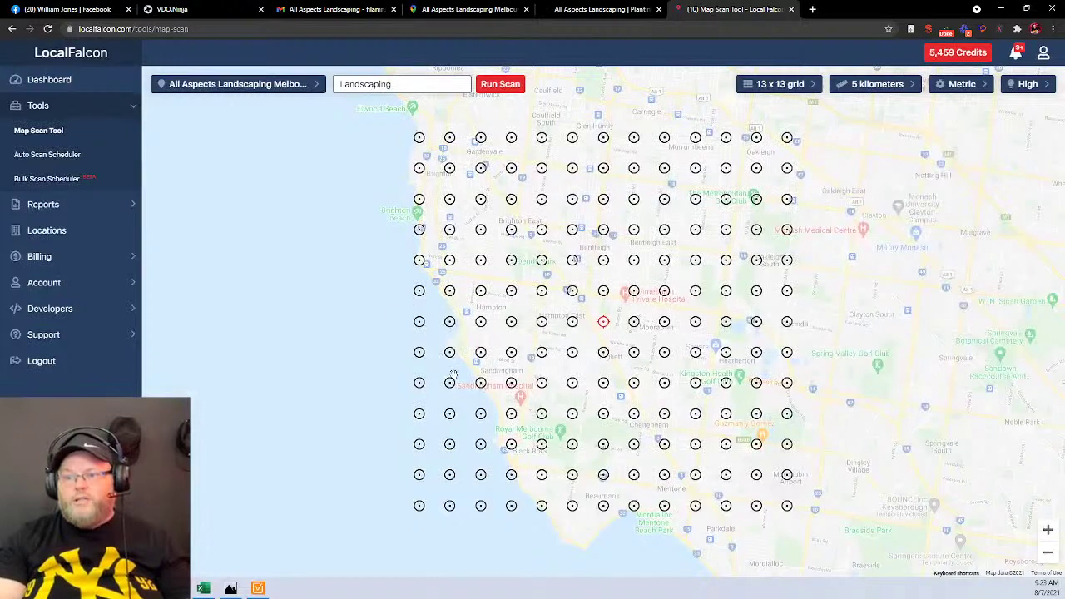
click(508, 87)
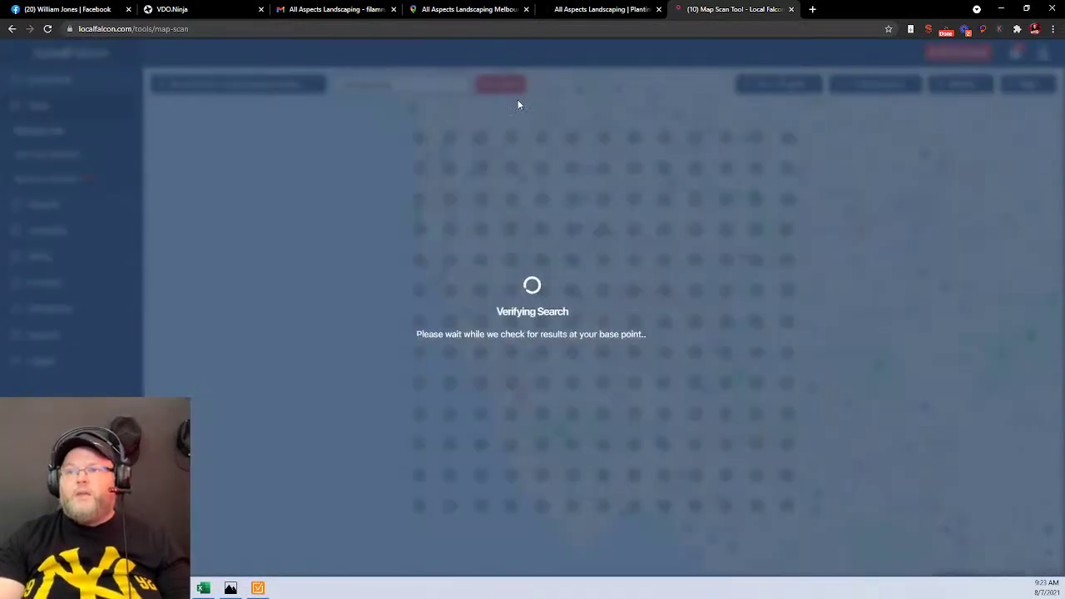
mouse_move(259, 587)
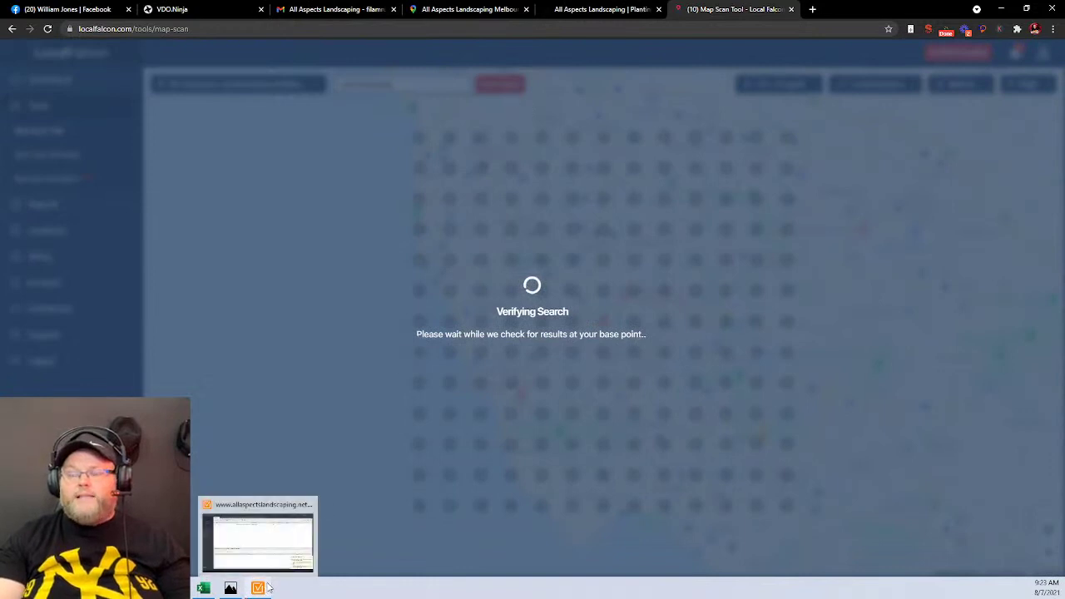
click(306, 546)
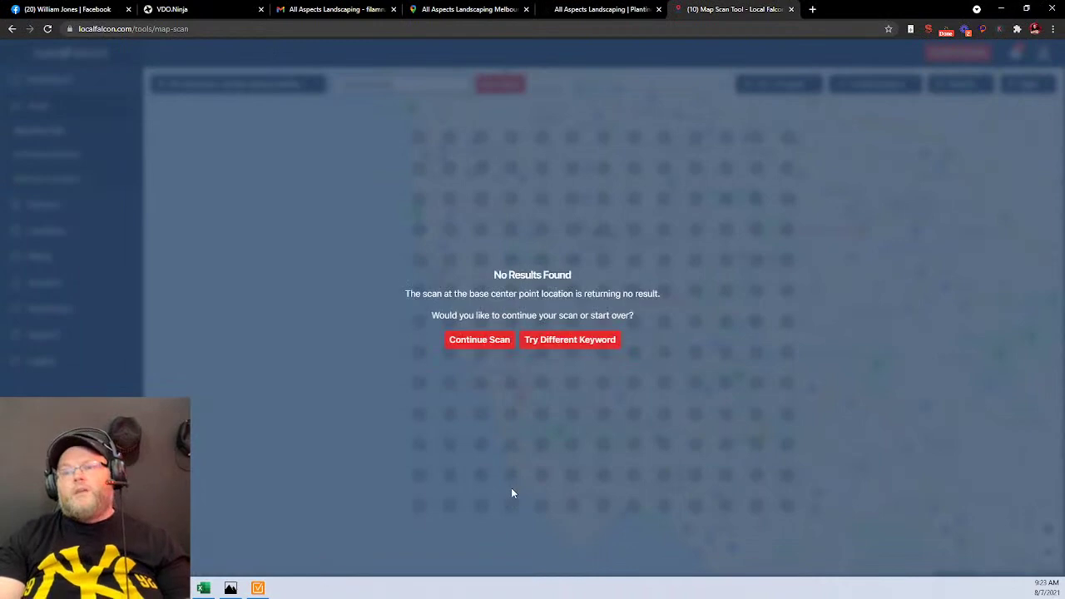
click(478, 338)
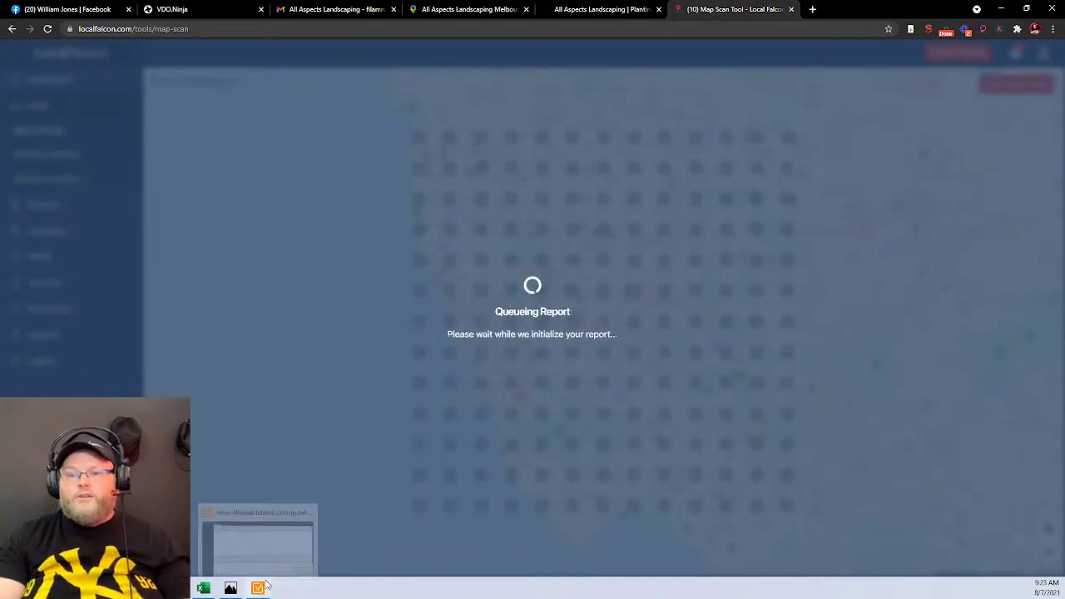
Switch to WebSite Auditor and examine the Site Audit (Summary) report for allaspectslandscaping.net, from indexing and redirects down to on-page issues.
click(259, 541)
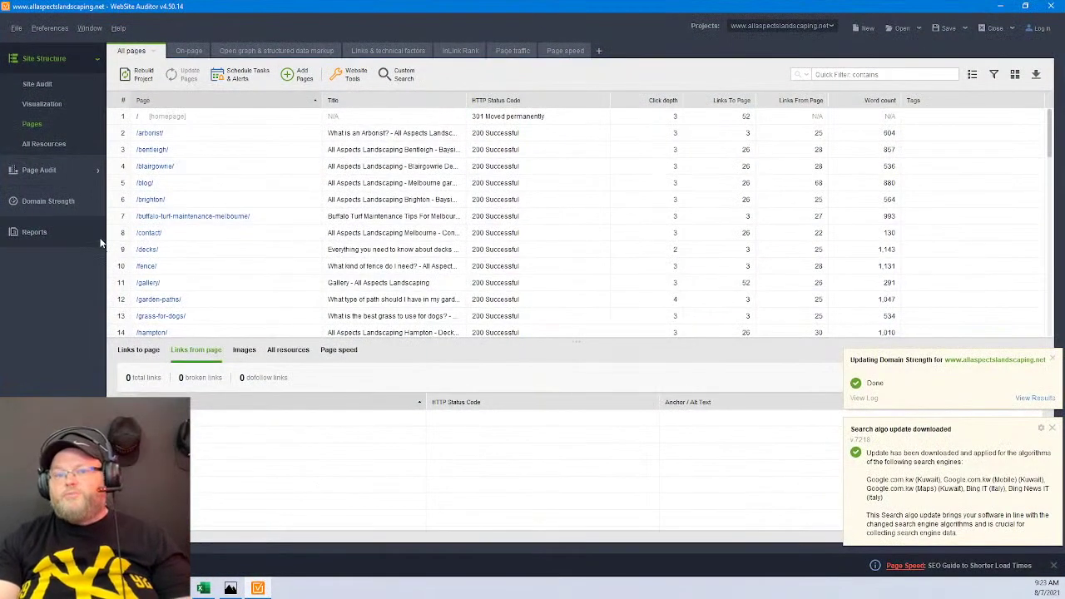
click(34, 232)
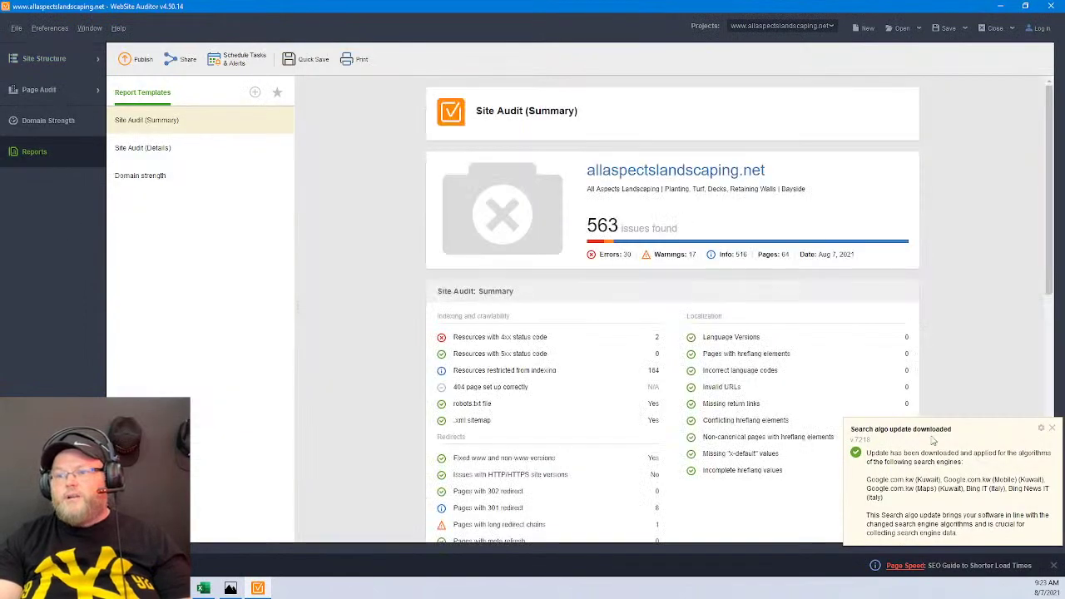
scroll(1047, 433, down, 5)
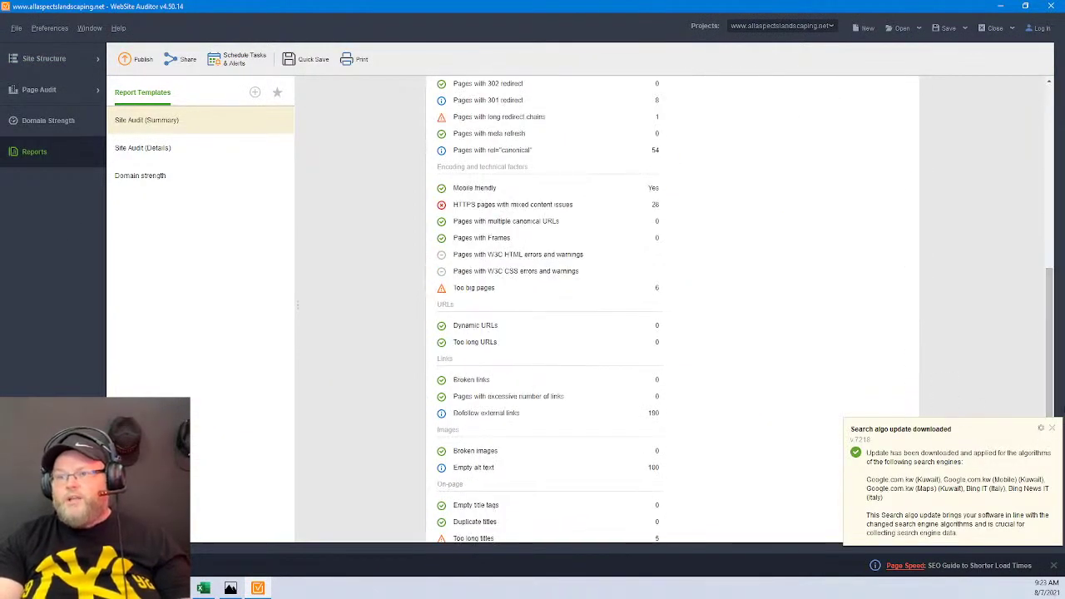
click(1052, 430)
scroll(868, 436, up, 5)
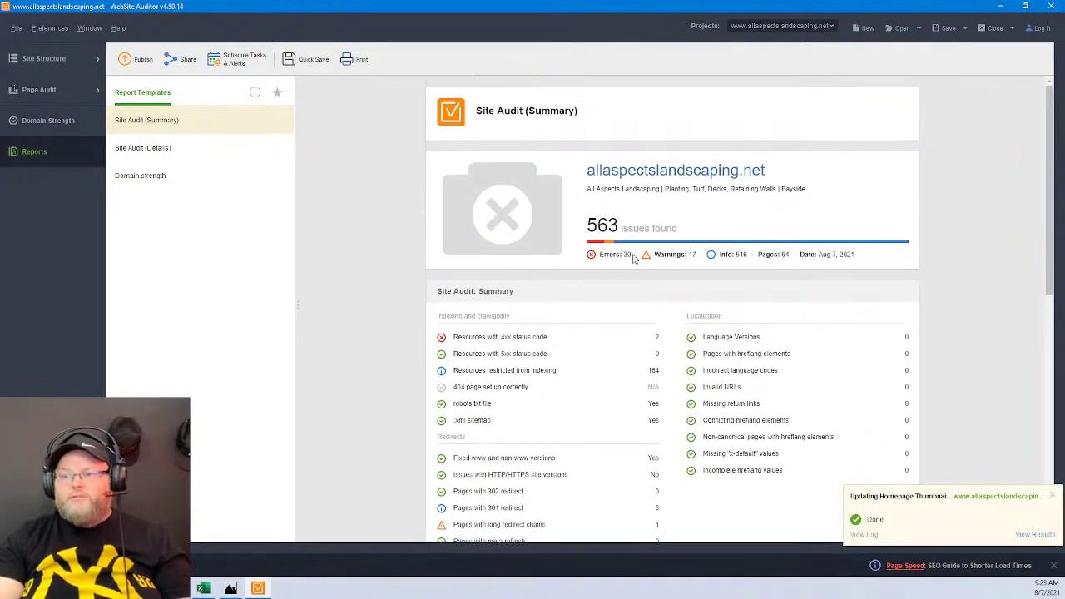
scroll(602, 360, down, 2)
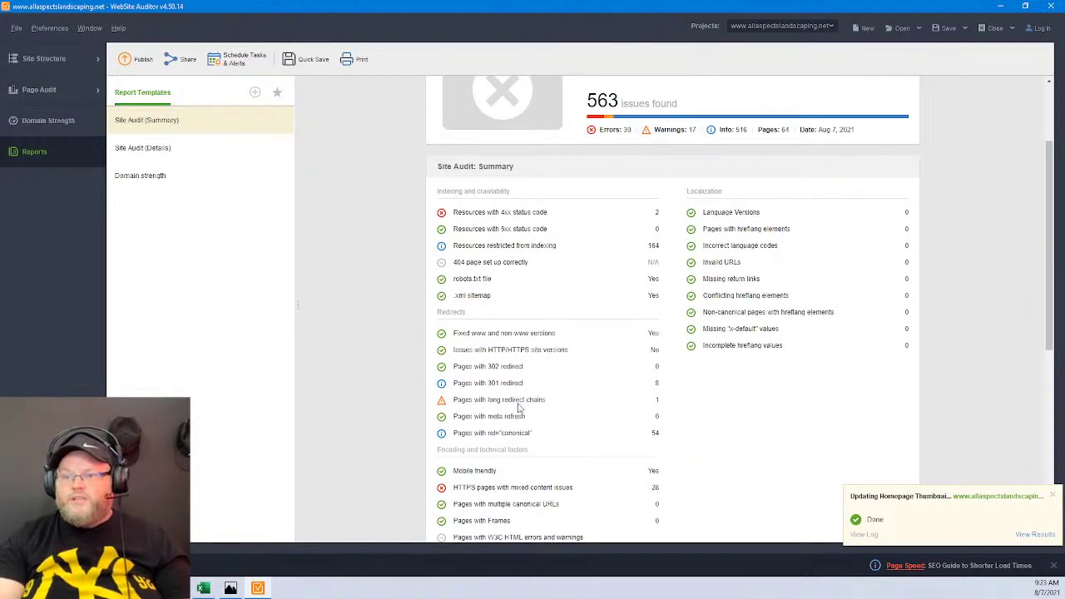
scroll(651, 412, down, 3)
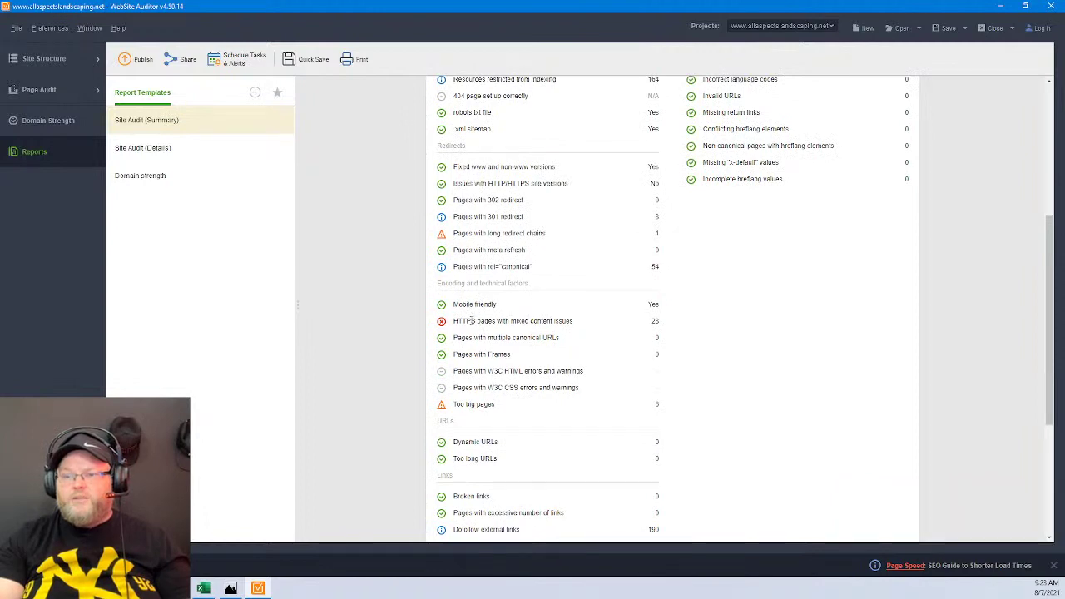
scroll(530, 336, down, 4)
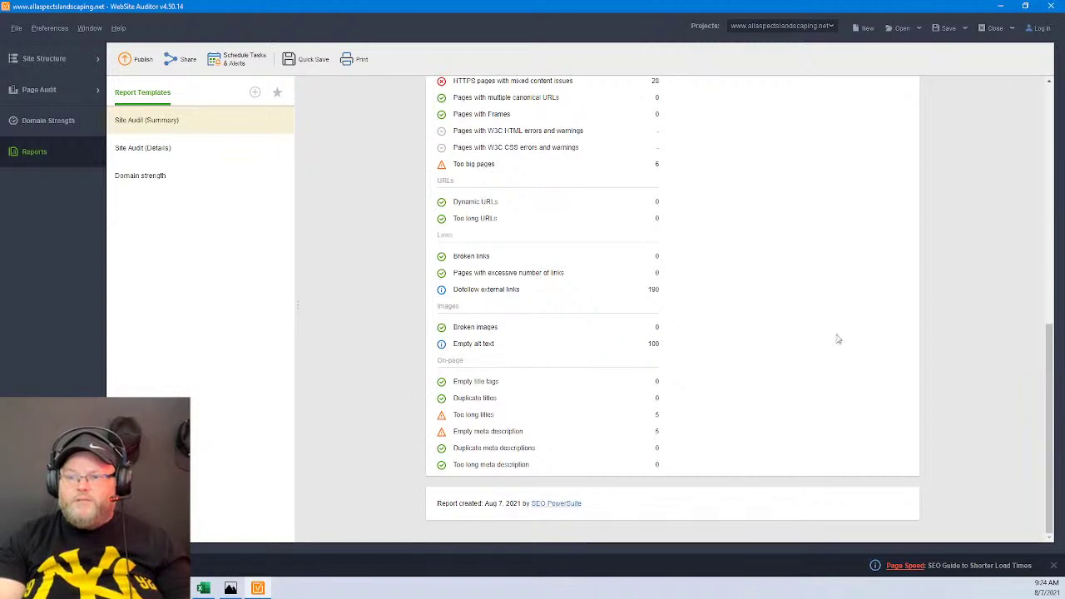
Publish the Site Audit (Summary) report using the preset publishing options.
scroll(839, 339, up, 5)
scroll(838, 233, down, 1)
click(137, 59)
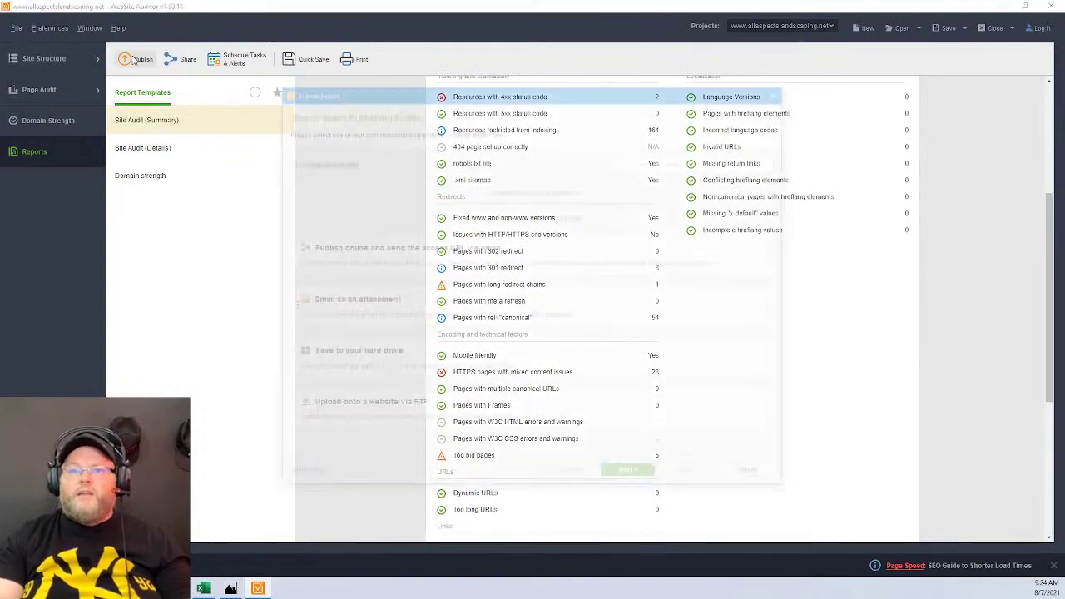
click(694, 480)
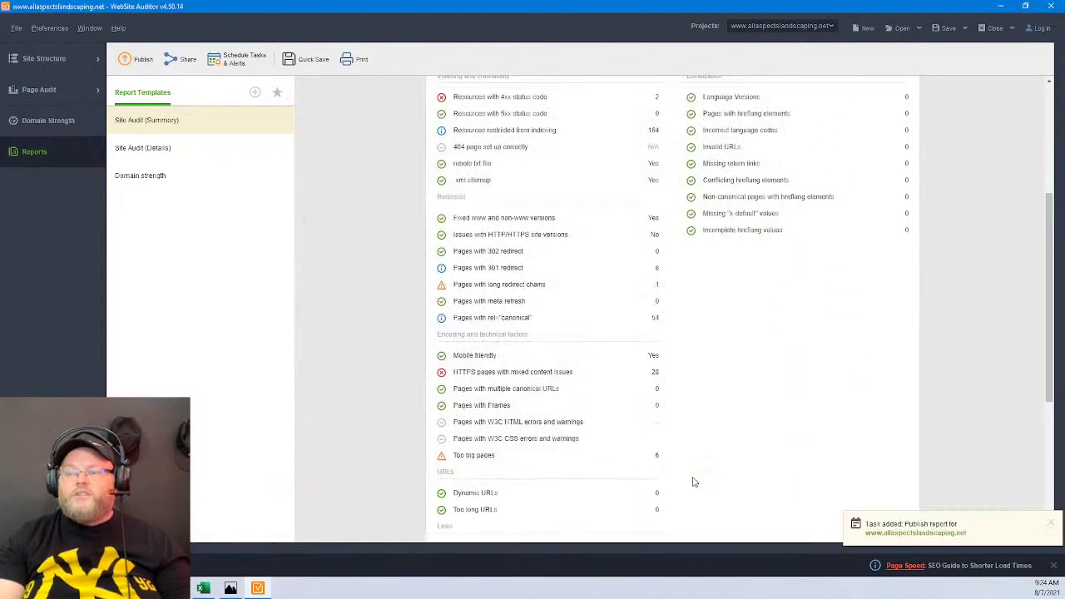
Return to Local Falcon, wait for the queued scan's results, and examine the ranking grid around Hampton.
key(alt+Tab)
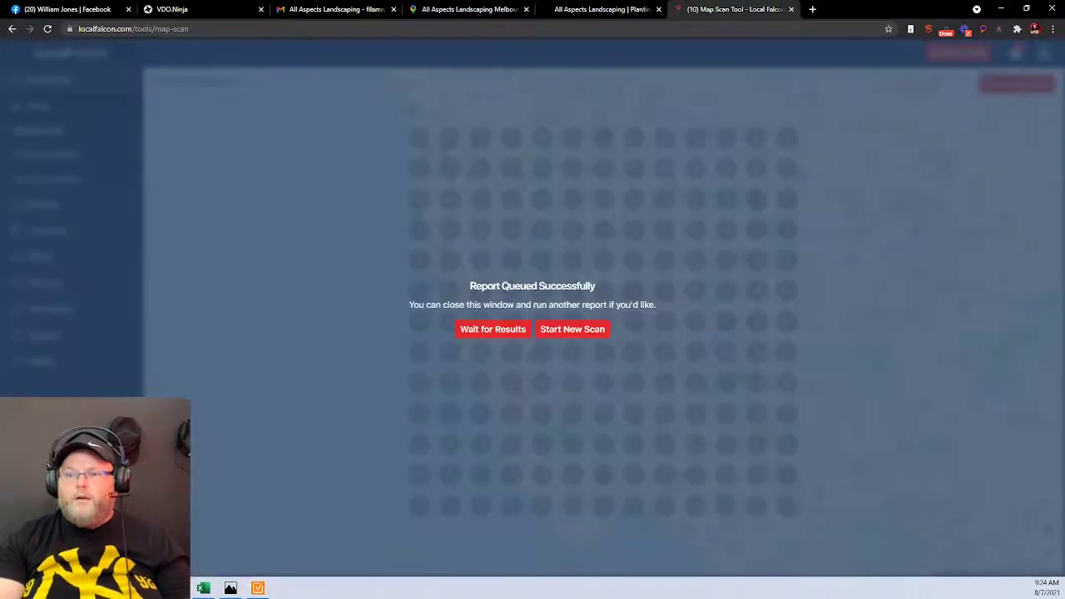
click(497, 331)
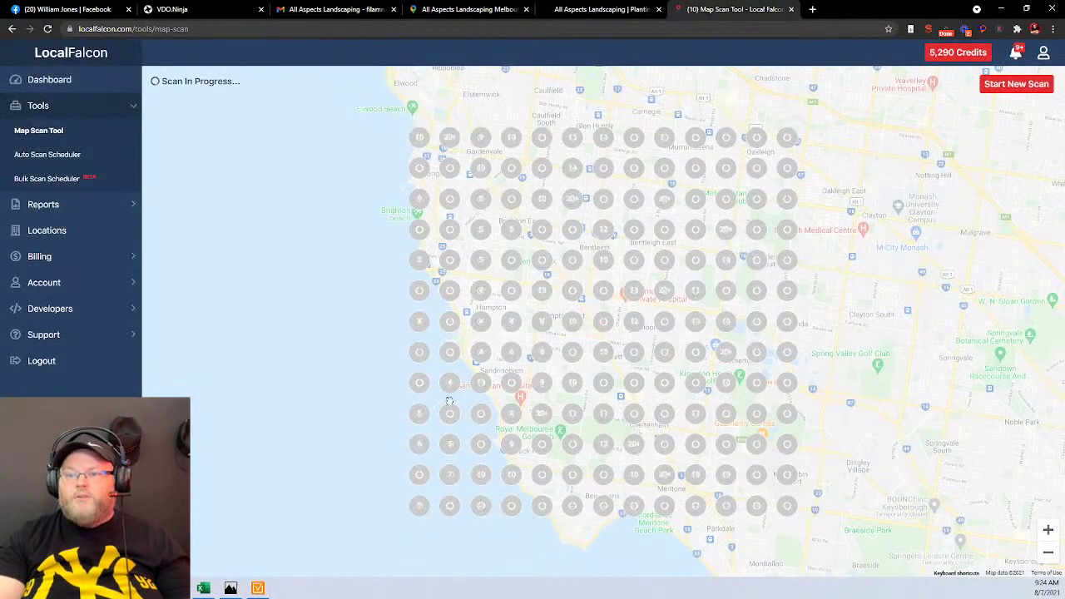
mouse_move(446, 408)
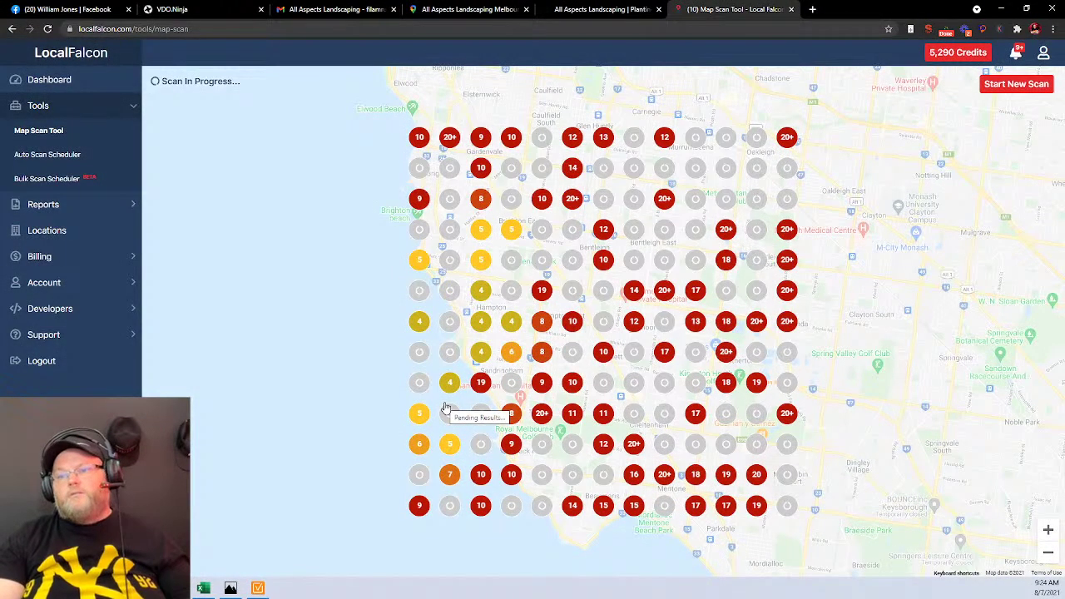
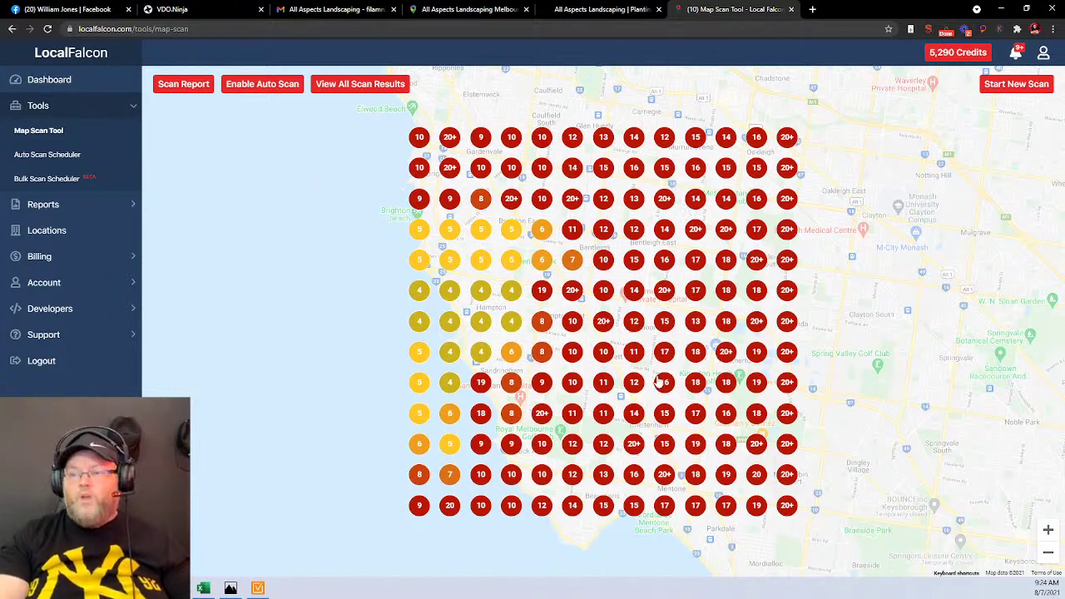
mouse_move(660, 382)
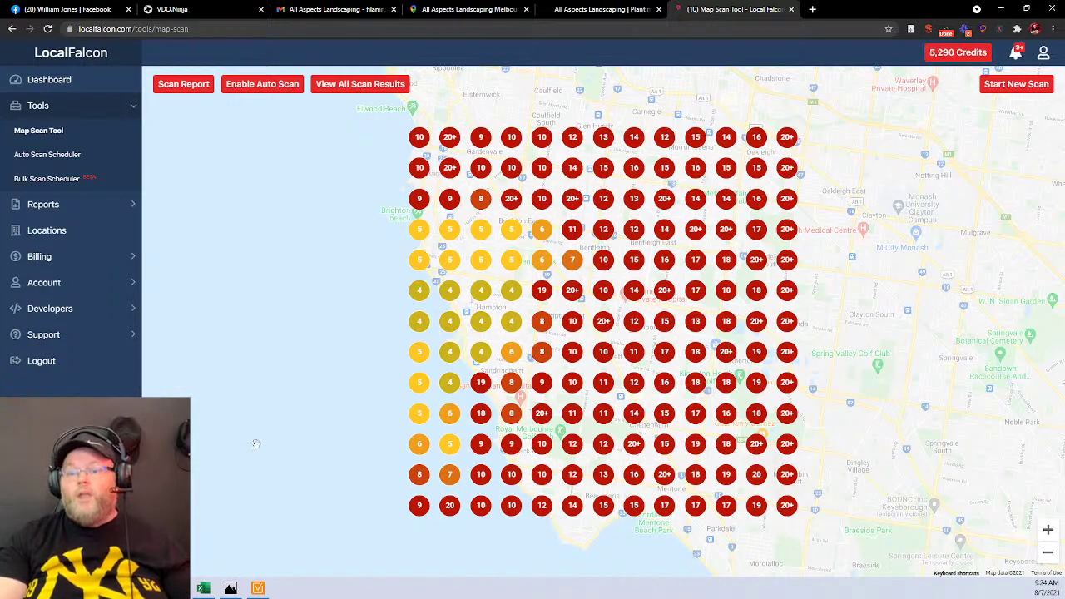
mouse_move(260, 589)
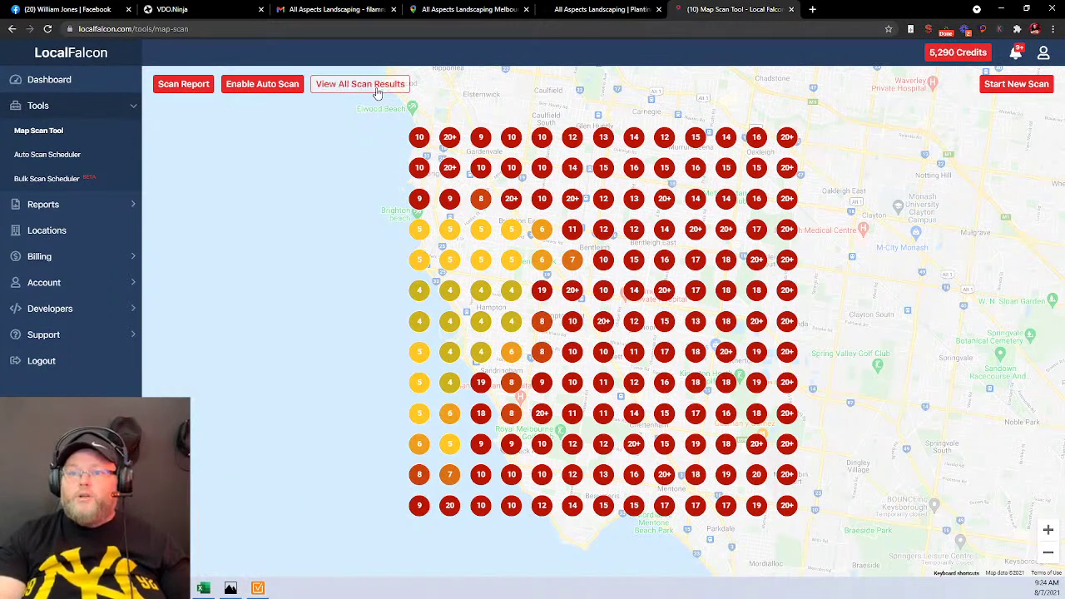
Open the scan report for the Landscaping keyword, close the map scan page, and check the Gmail message before returning to the report.
click(176, 86)
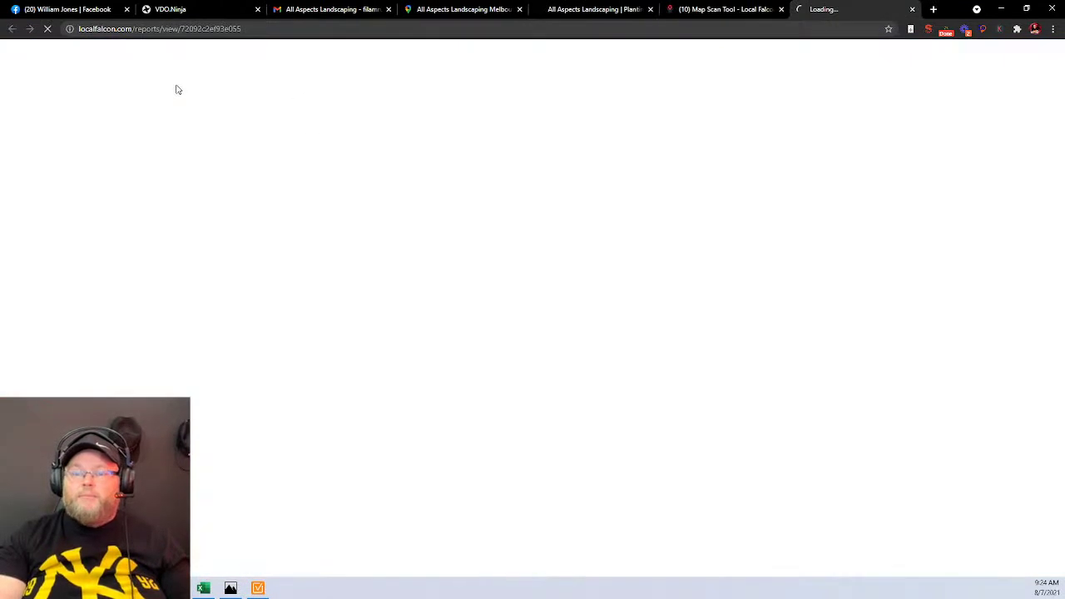
click(781, 10)
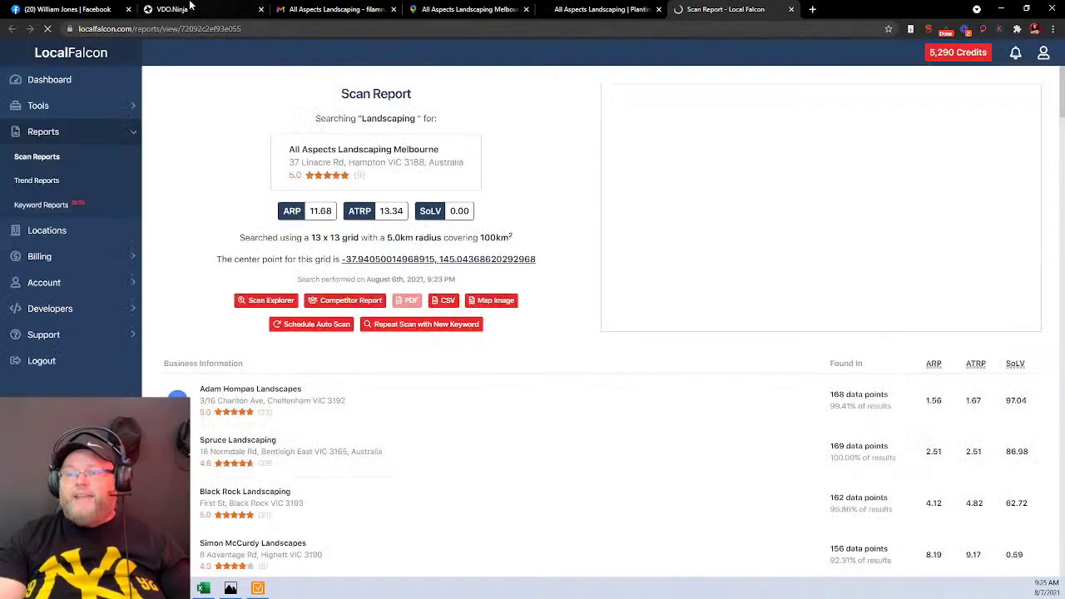
click(341, 9)
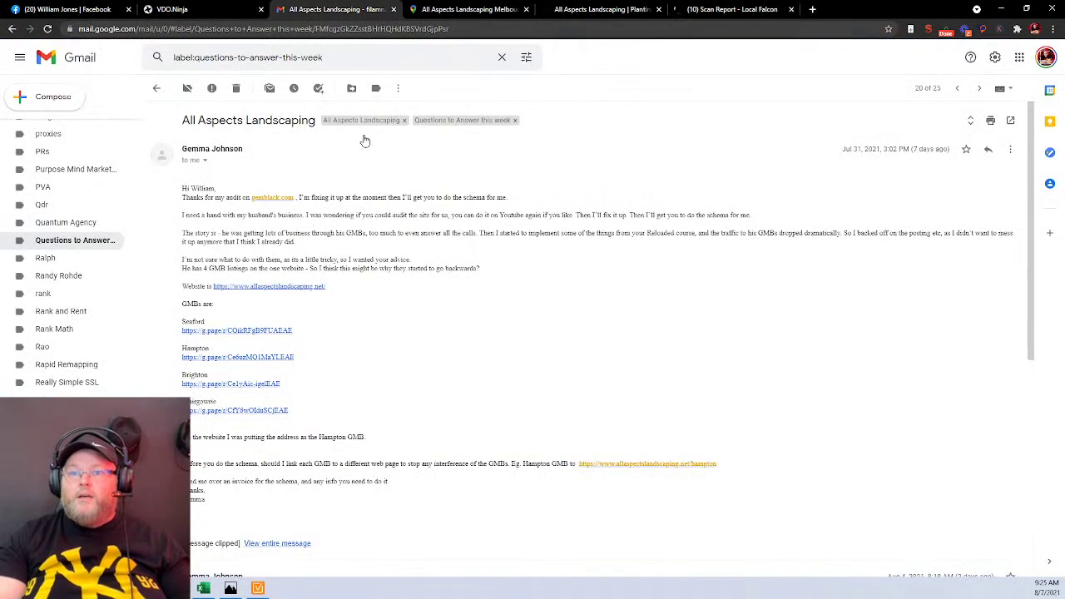
click(707, 10)
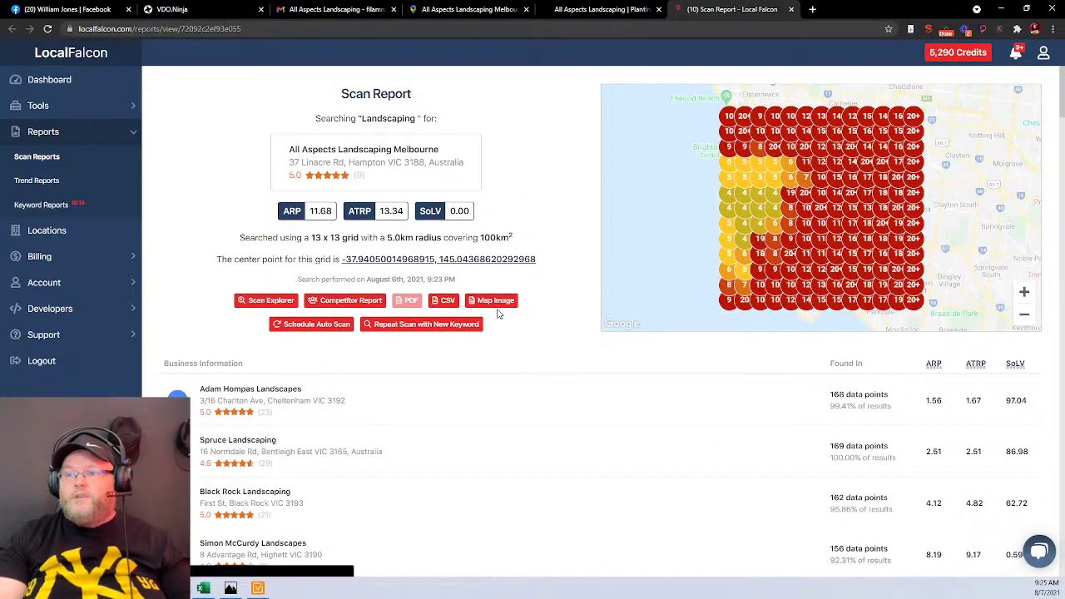
click(502, 307)
right_click(555, 209)
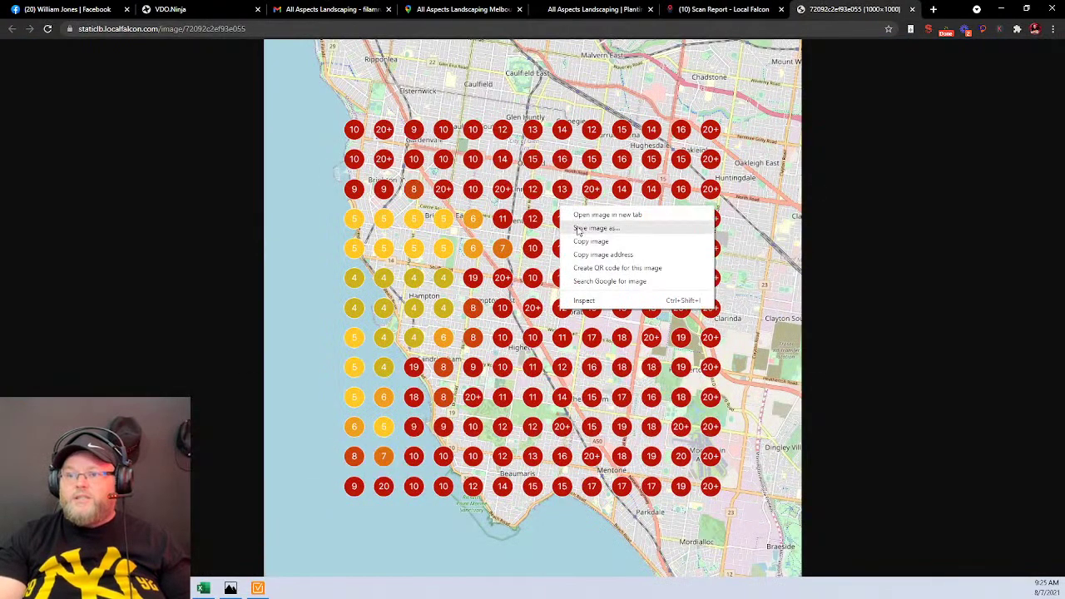
click(583, 227)
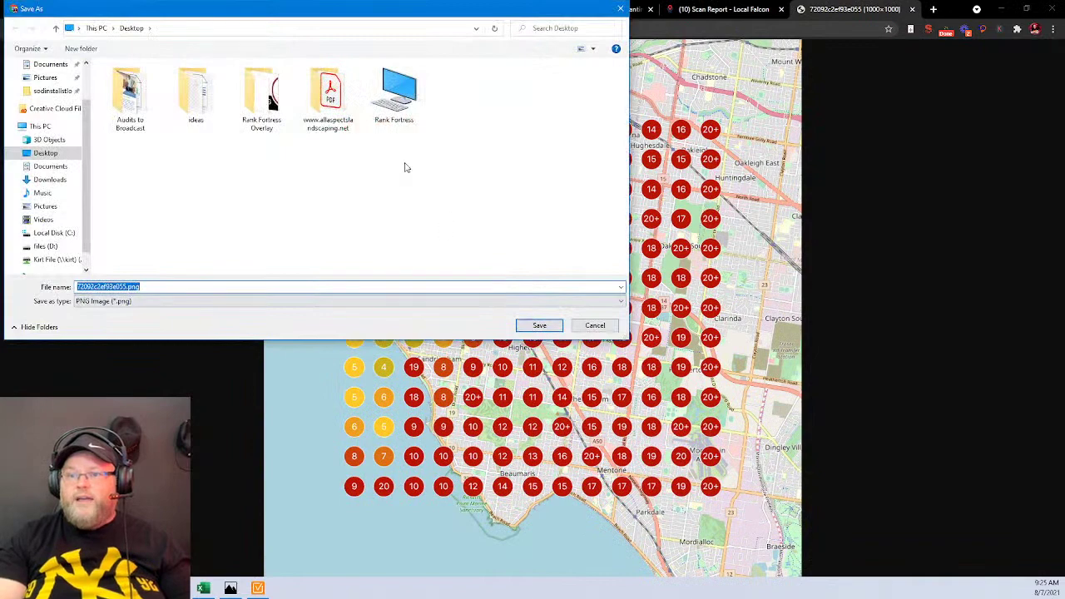
click(341, 107)
double_click(343, 108)
click(539, 325)
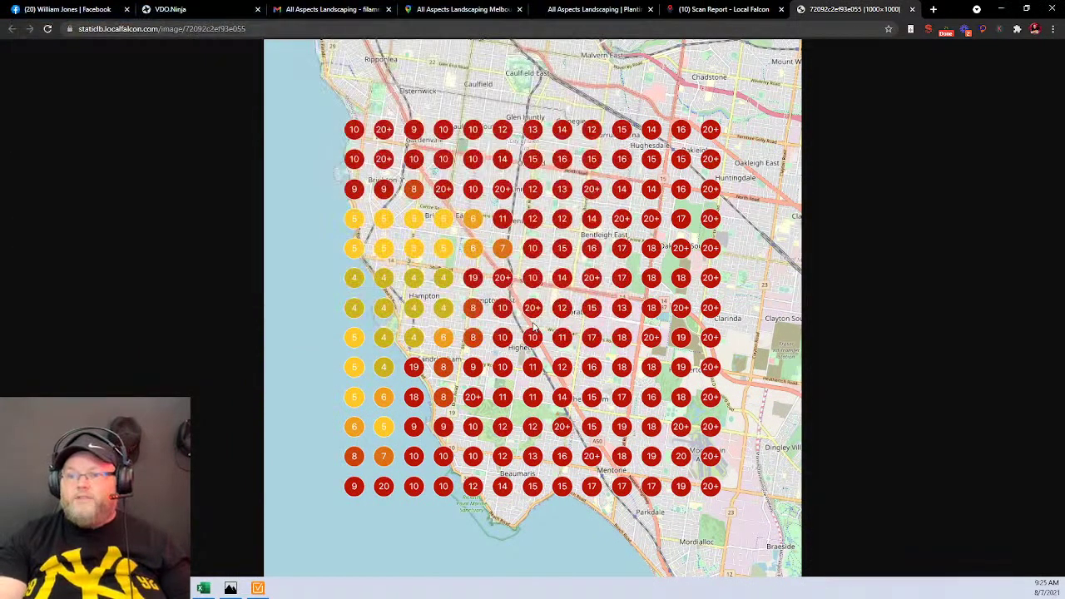
click(913, 9)
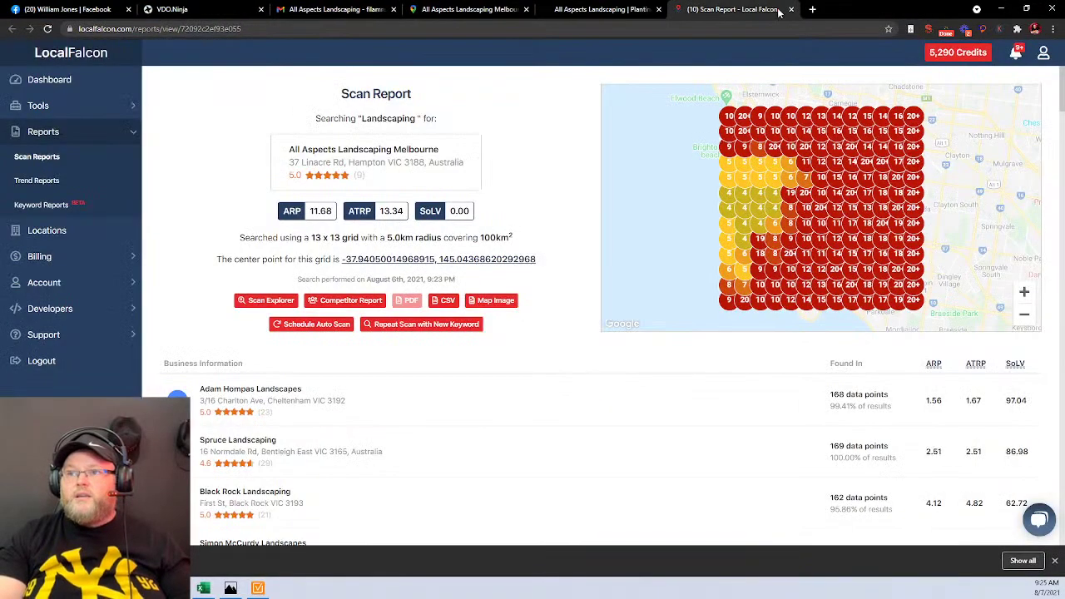
Close the All Aspects Landscaping website and Google Maps pages, and return to the Gmail message.
click(604, 9)
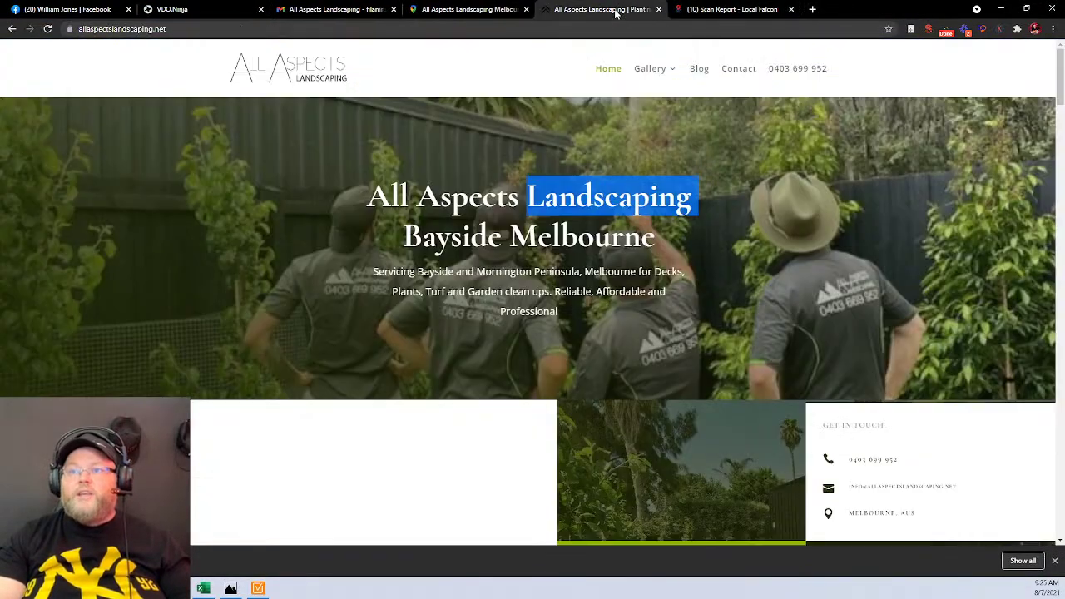
click(658, 10)
click(508, 5)
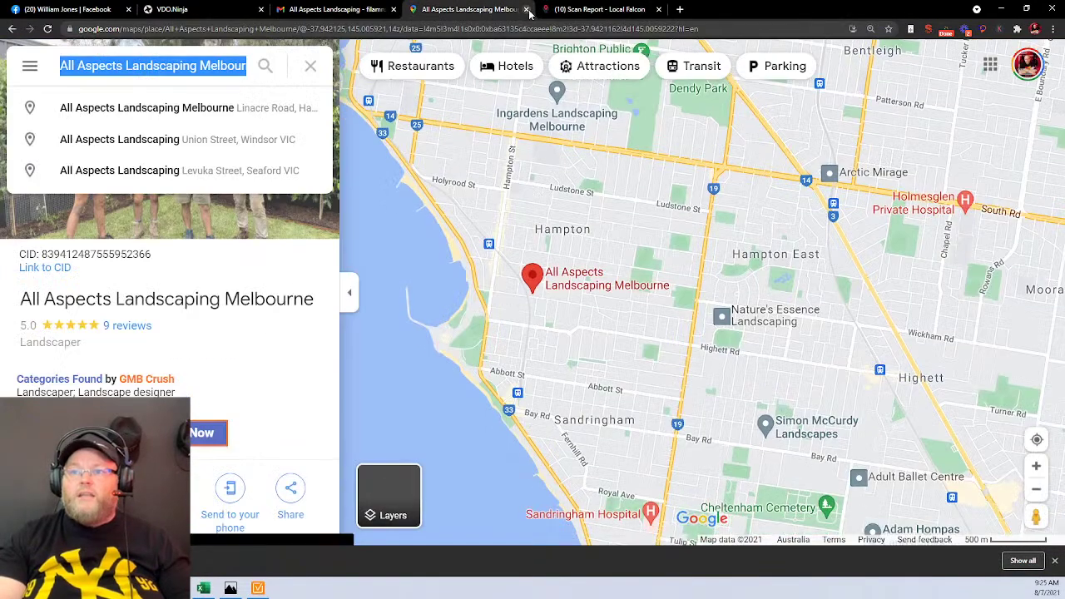
click(526, 9)
click(330, 9)
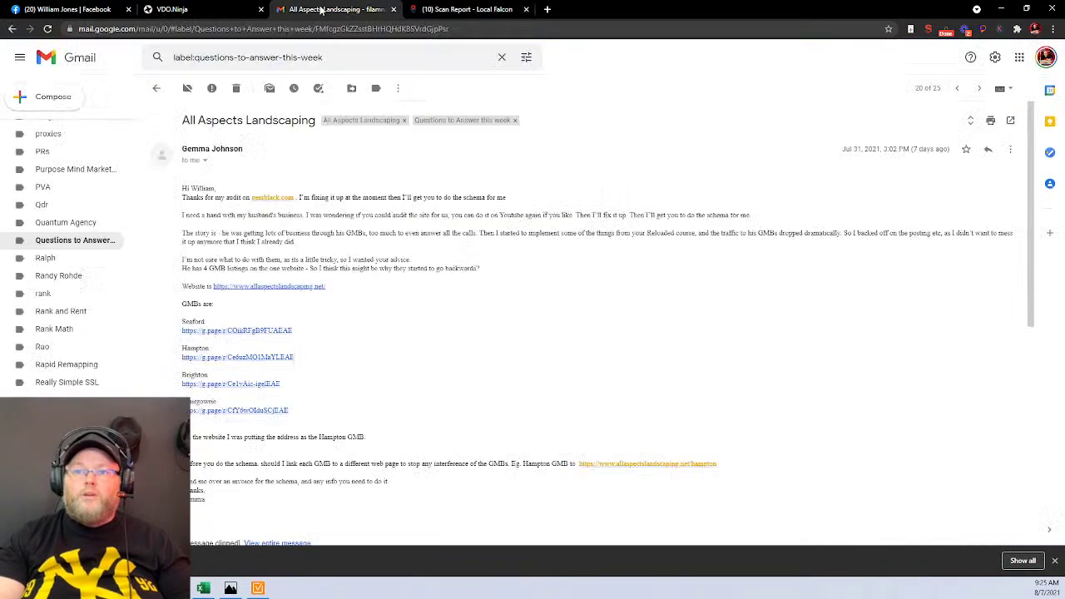
Open the Map Hack conversation from the Questions to Answer this week label, expand its collapsed messages, and follow the GMB link in the first one.
click(60, 242)
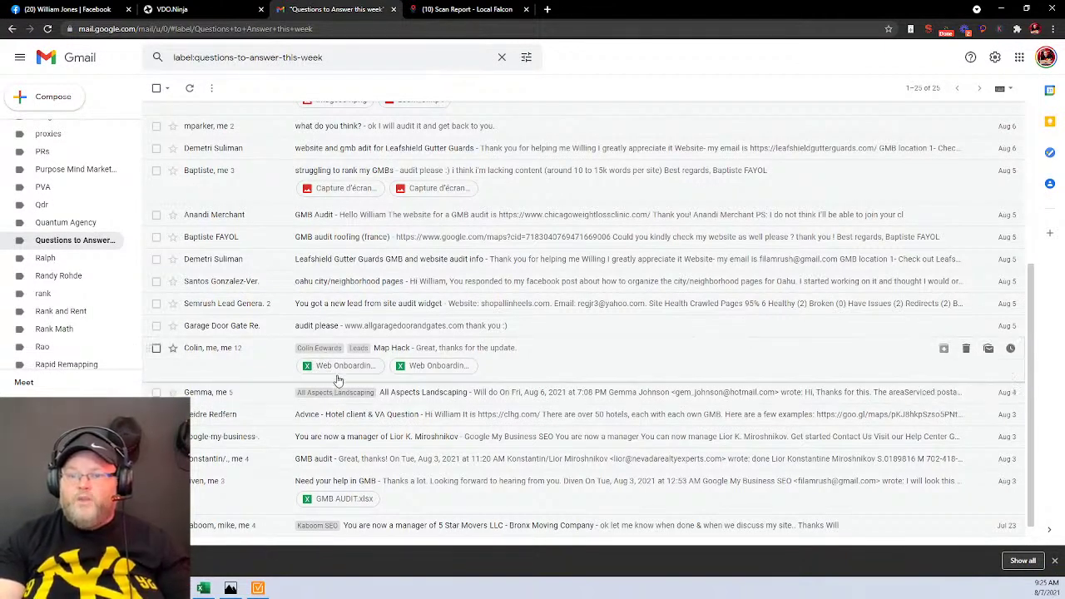
click(408, 350)
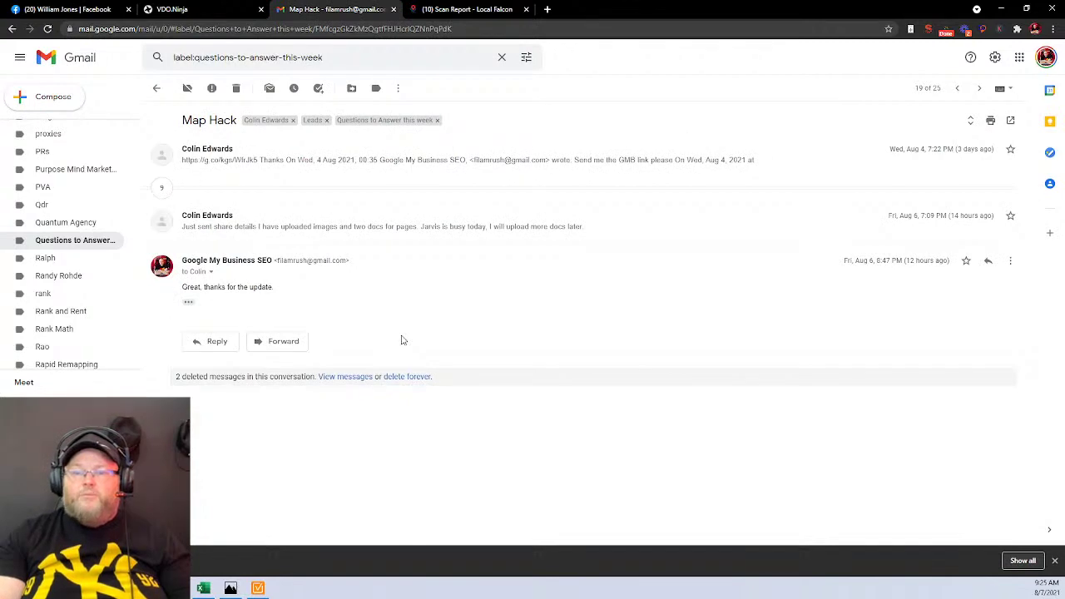
click(269, 188)
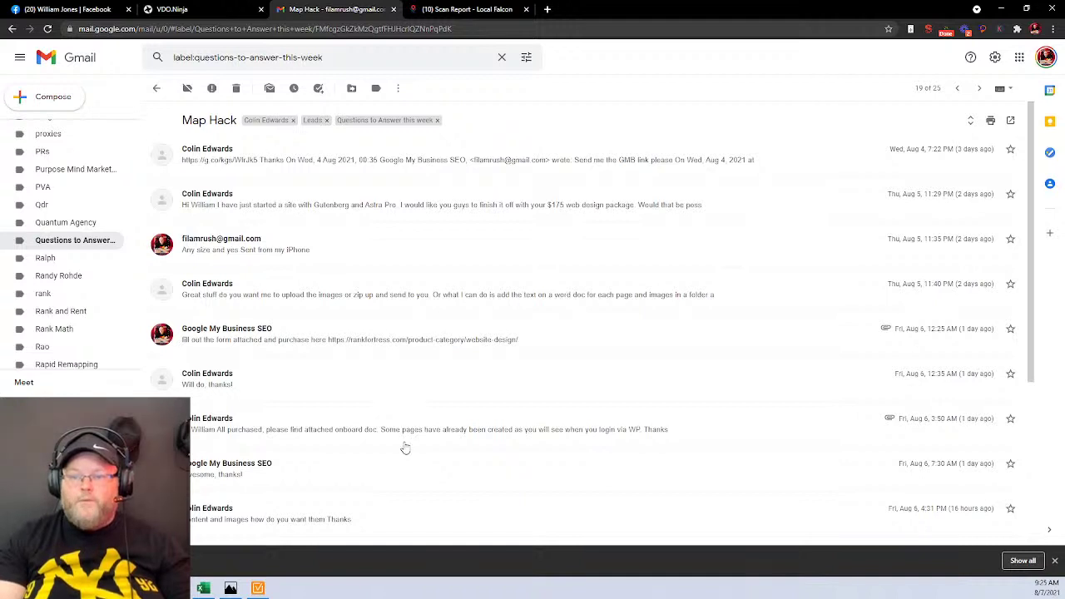
click(284, 174)
click(216, 178)
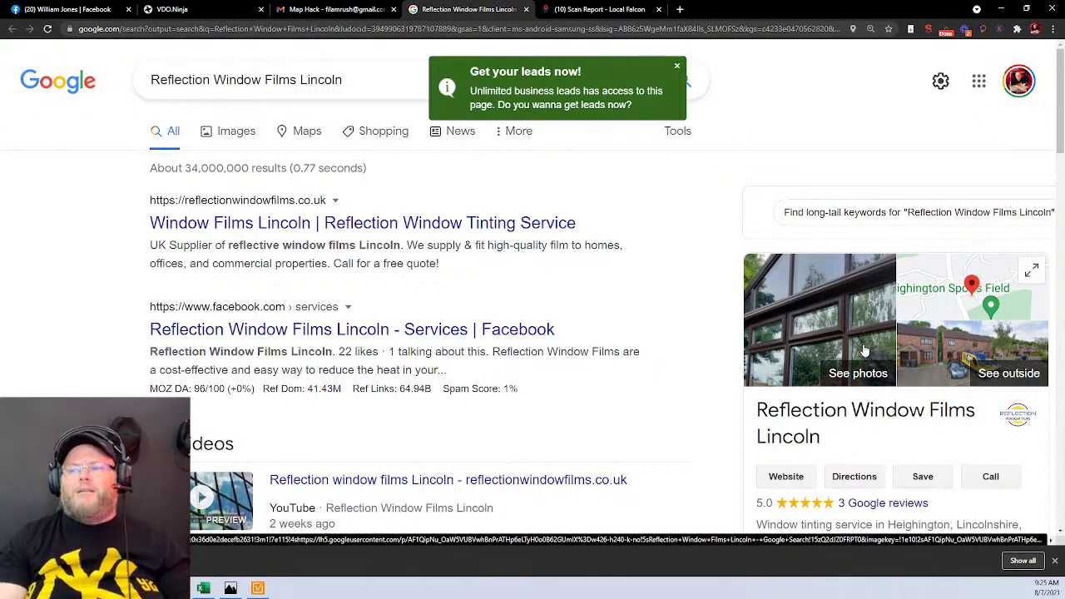
Read the Google reviews of Reflection Window Films Lincoln, like all three, and close the reviews.
scroll(857, 383, down, 2)
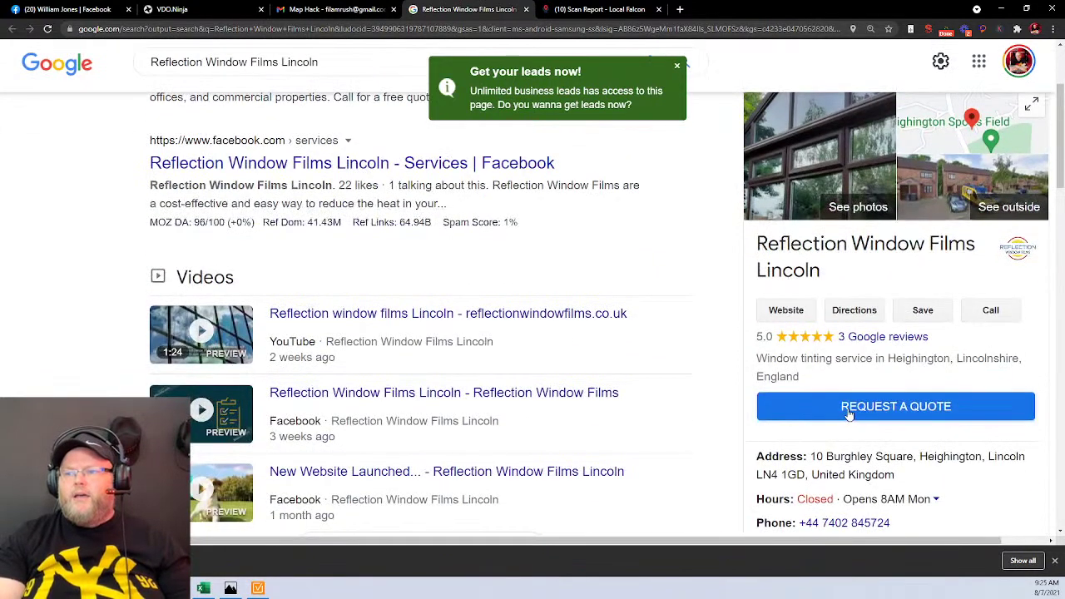
click(889, 340)
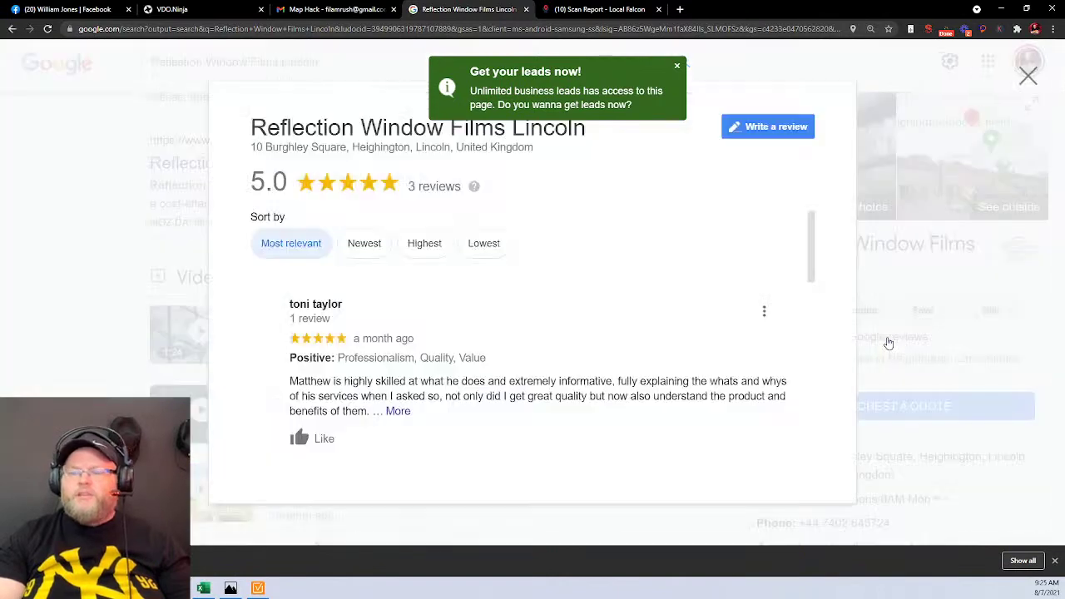
scroll(553, 380, down, 8)
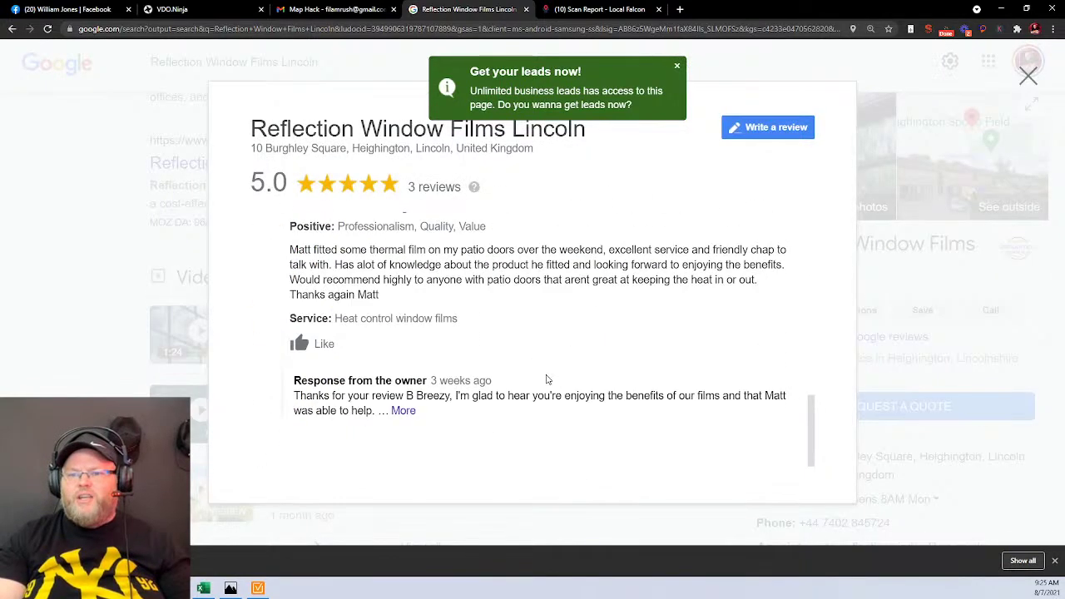
click(324, 346)
scroll(428, 416, down, 1)
scroll(428, 418, up, 3)
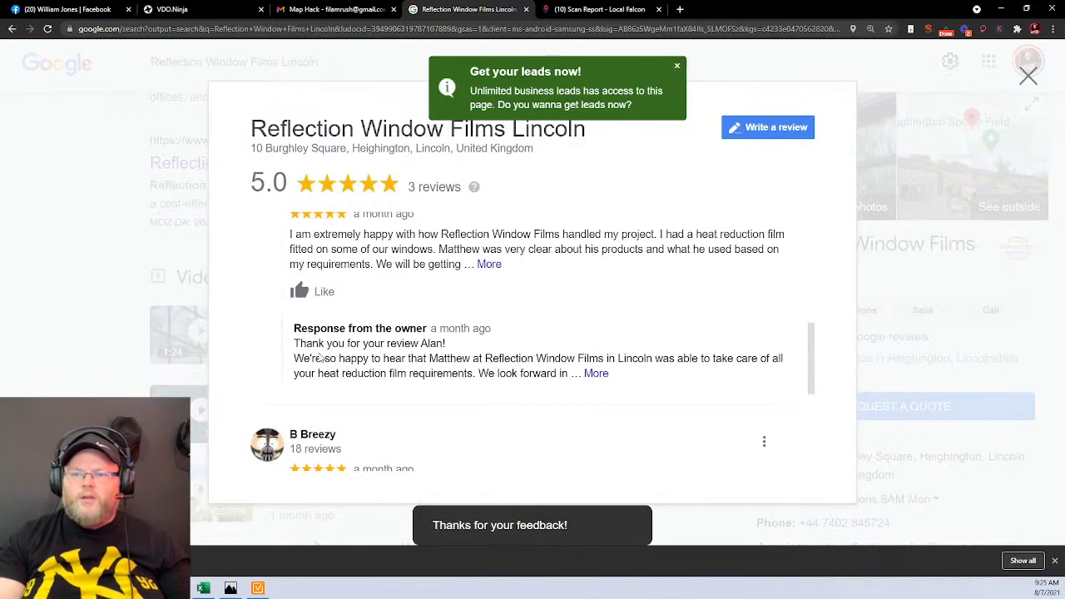
click(304, 295)
scroll(373, 380, up, 3)
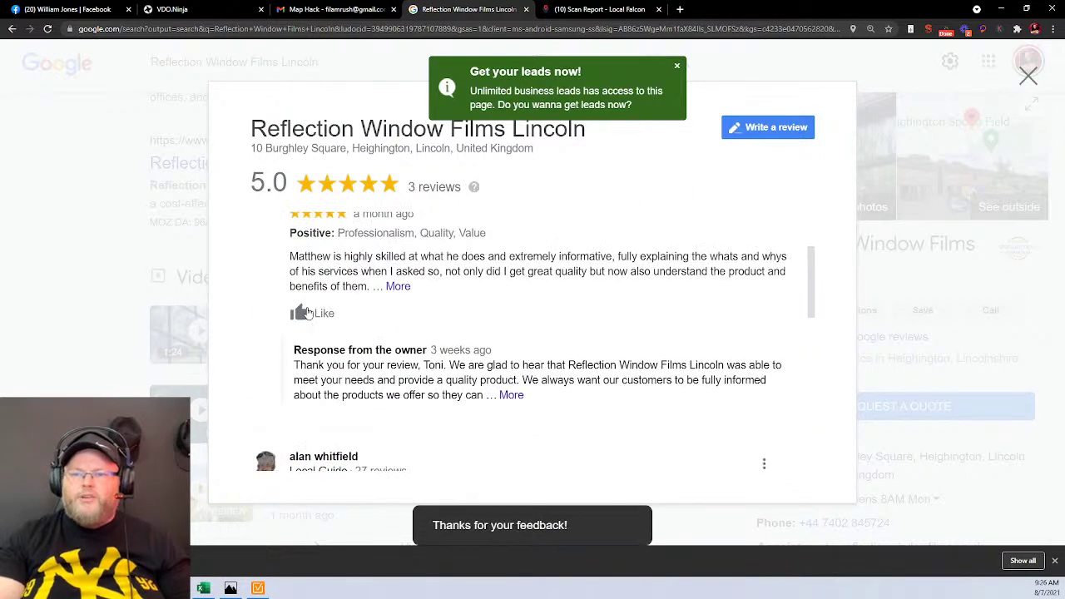
click(304, 311)
scroll(413, 405, up, 2)
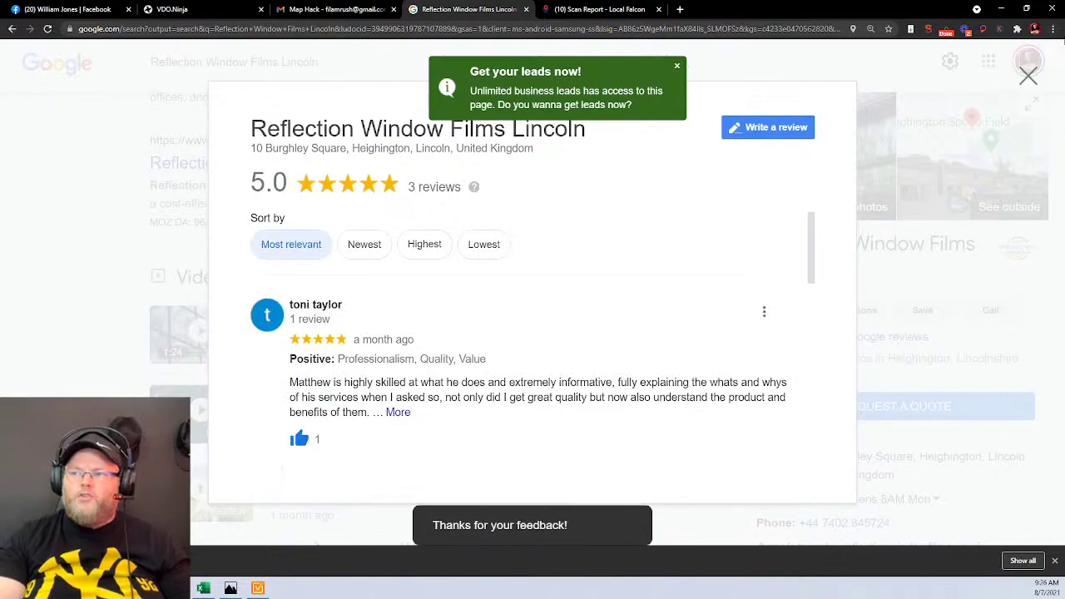
click(1029, 76)
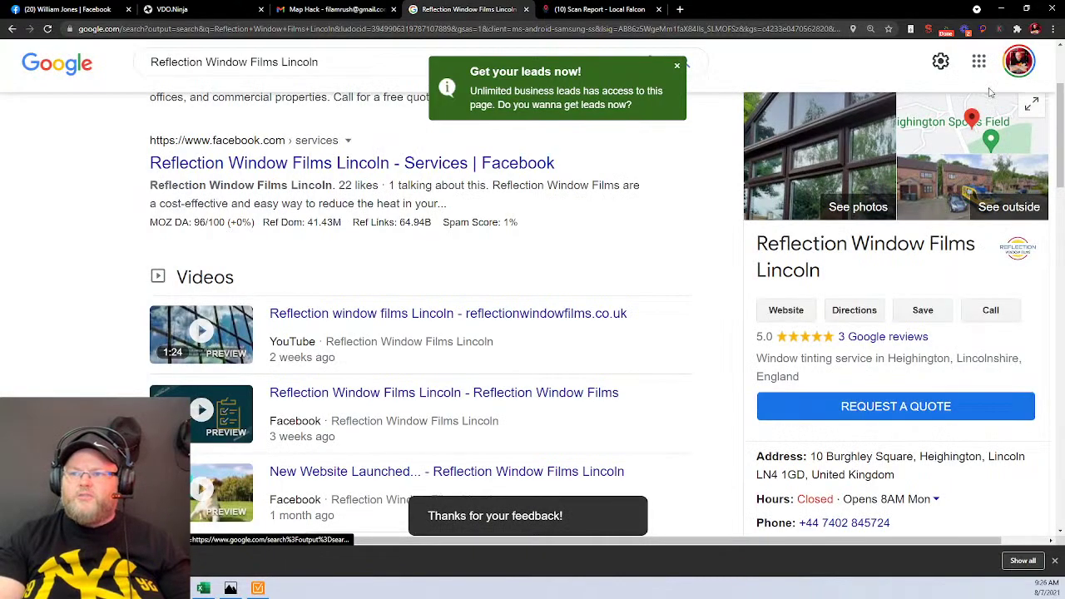
Dismiss the leads notification and examine the listing's full product range, including the UV Film product description.
click(677, 68)
scroll(899, 358, down, 3)
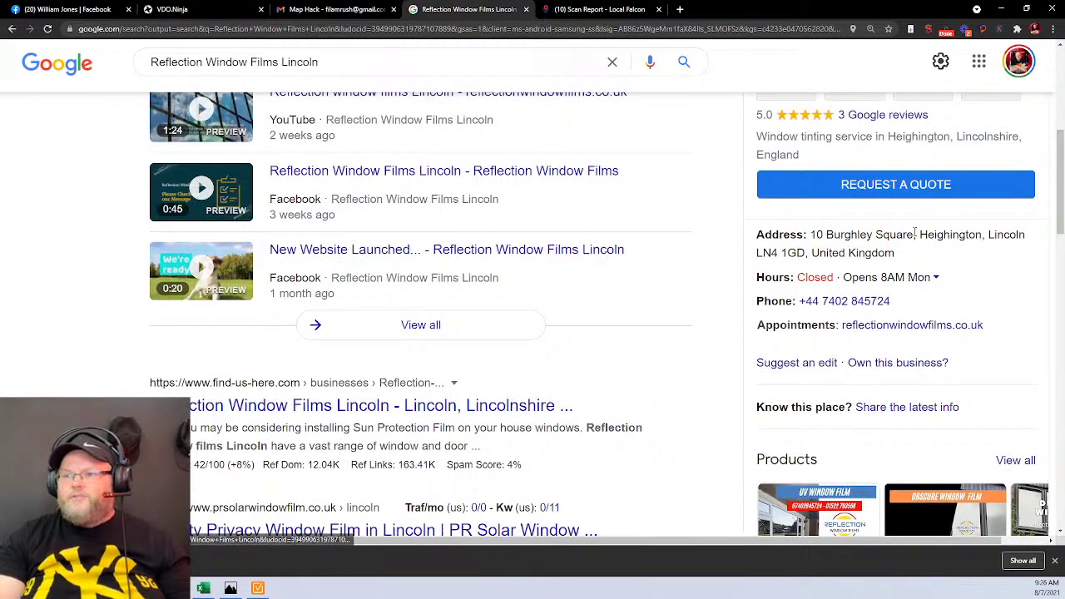
scroll(957, 364, down, 3)
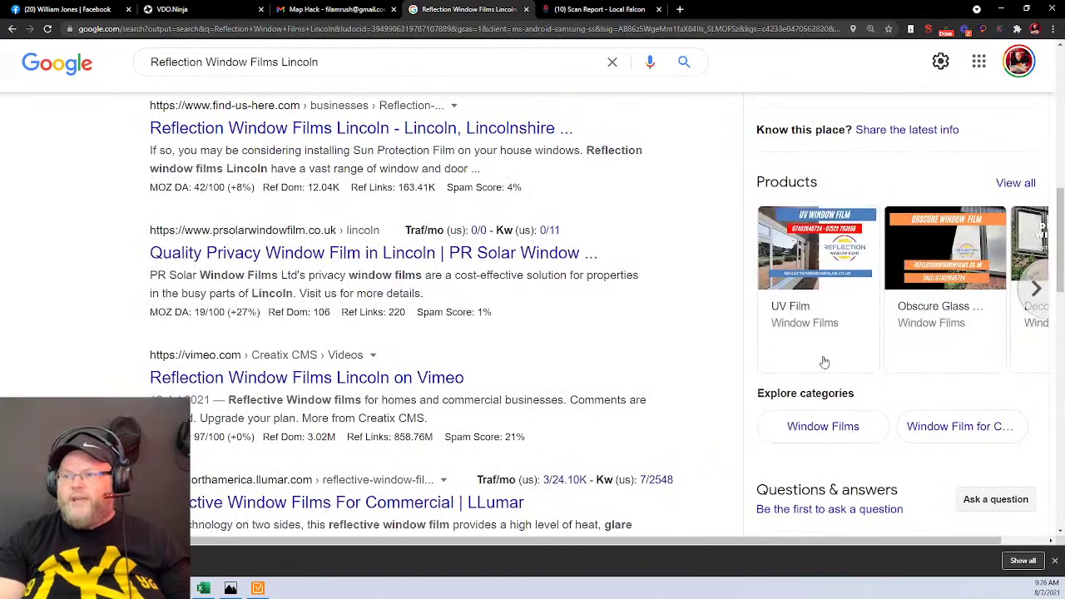
click(1023, 184)
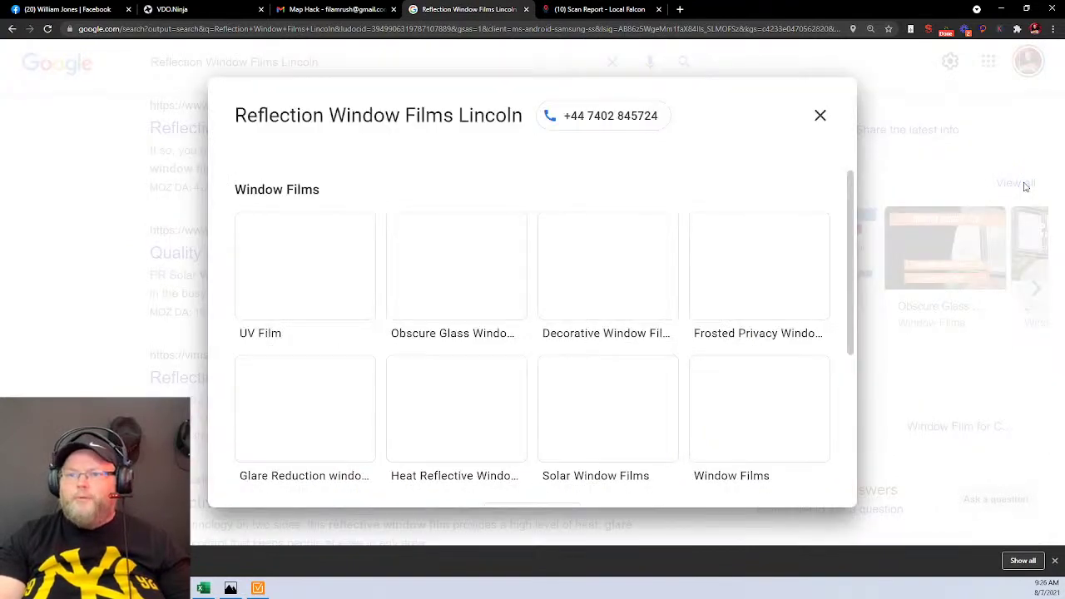
scroll(545, 309, down, 3)
scroll(306, 263, up, 3)
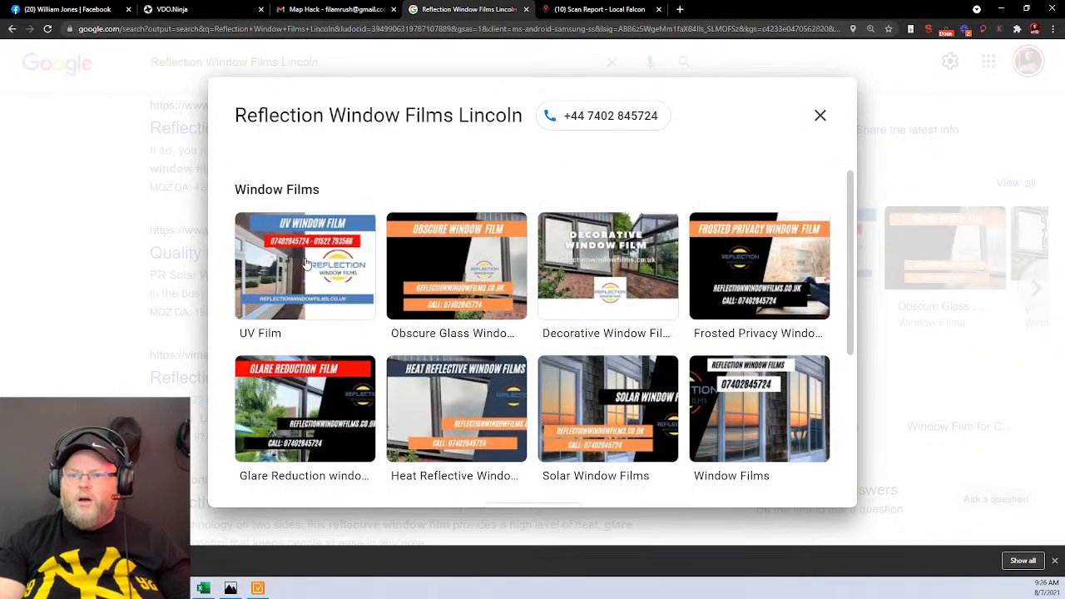
click(305, 263)
scroll(533, 333, down, 2)
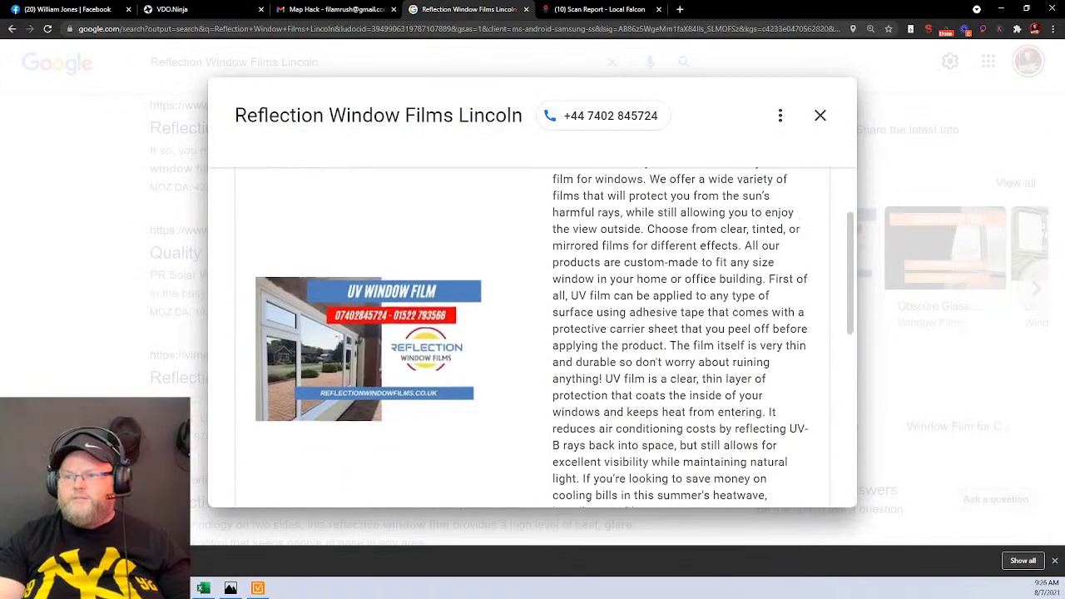
click(820, 117)
Examine the rest of the Reflection Window Films Lincoln listing and read the full business description from the owner.
scroll(792, 378, down, 3)
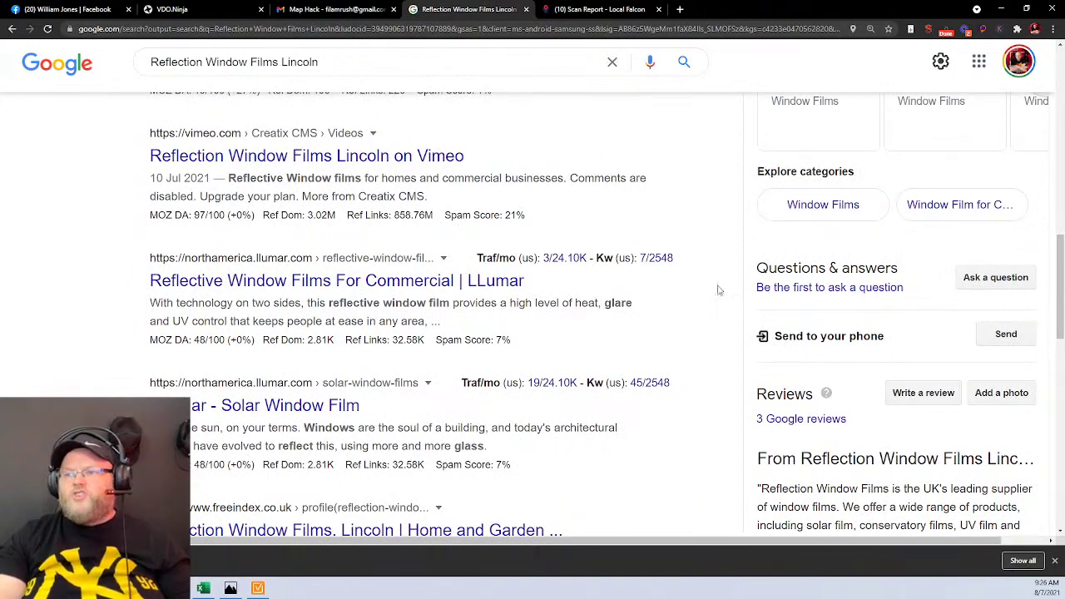
scroll(728, 335, down, 3)
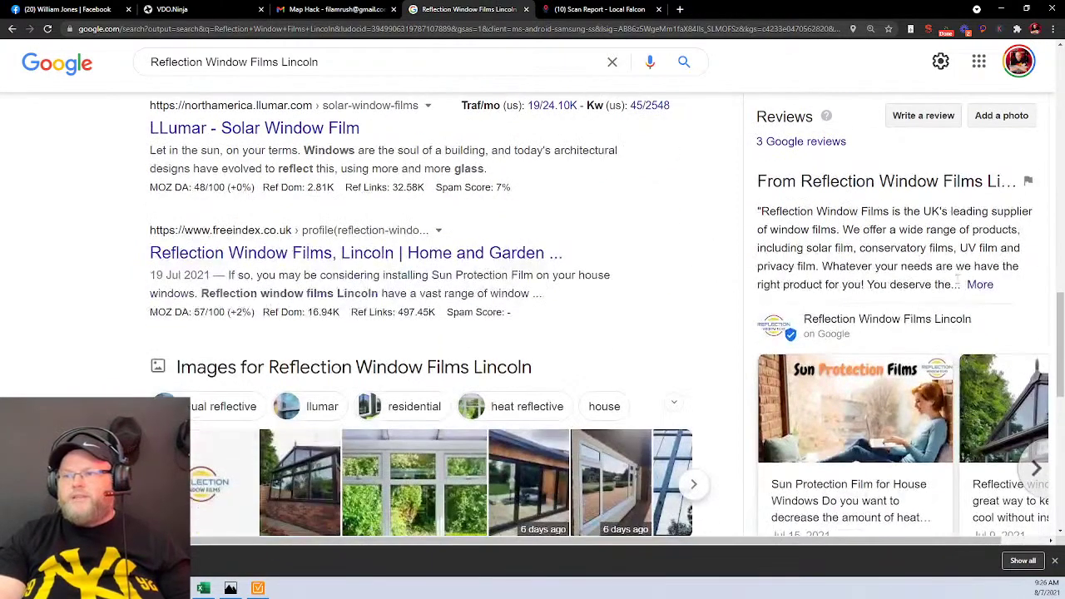
click(986, 285)
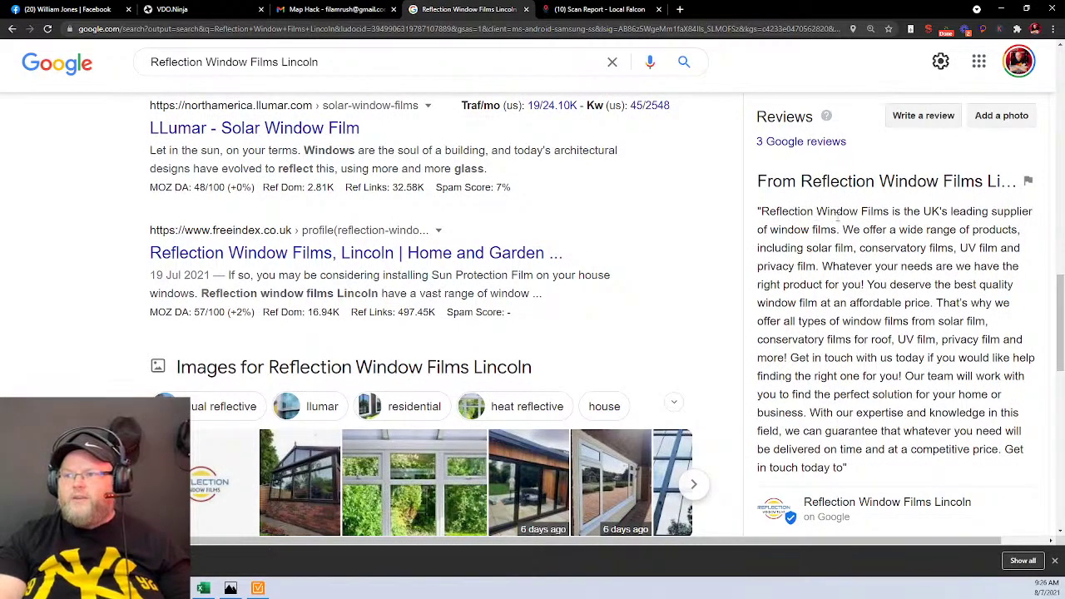
scroll(938, 277, up, 15)
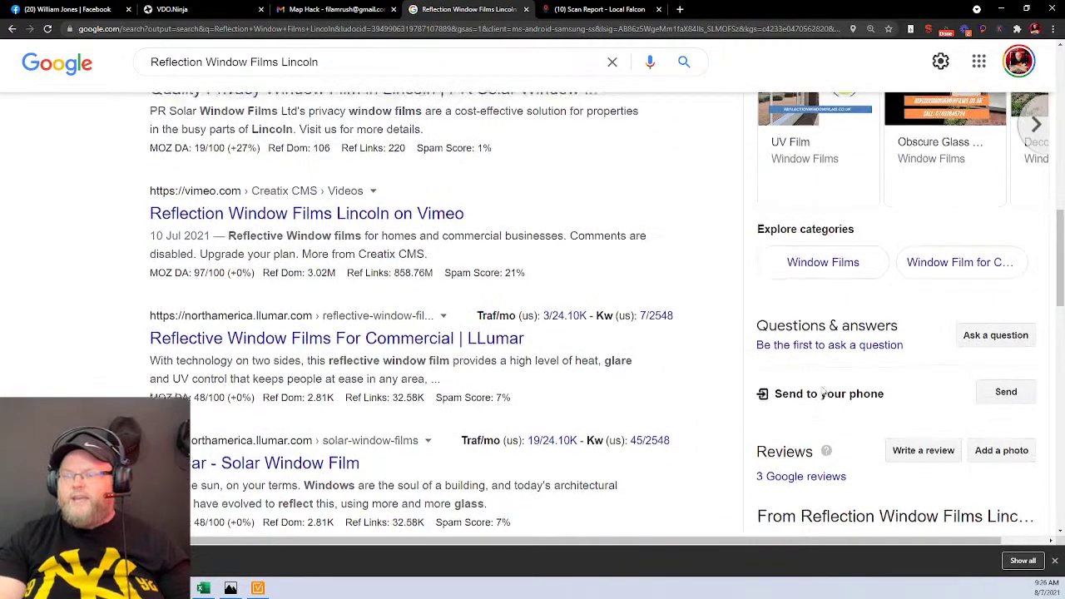
scroll(786, 255, up, 2)
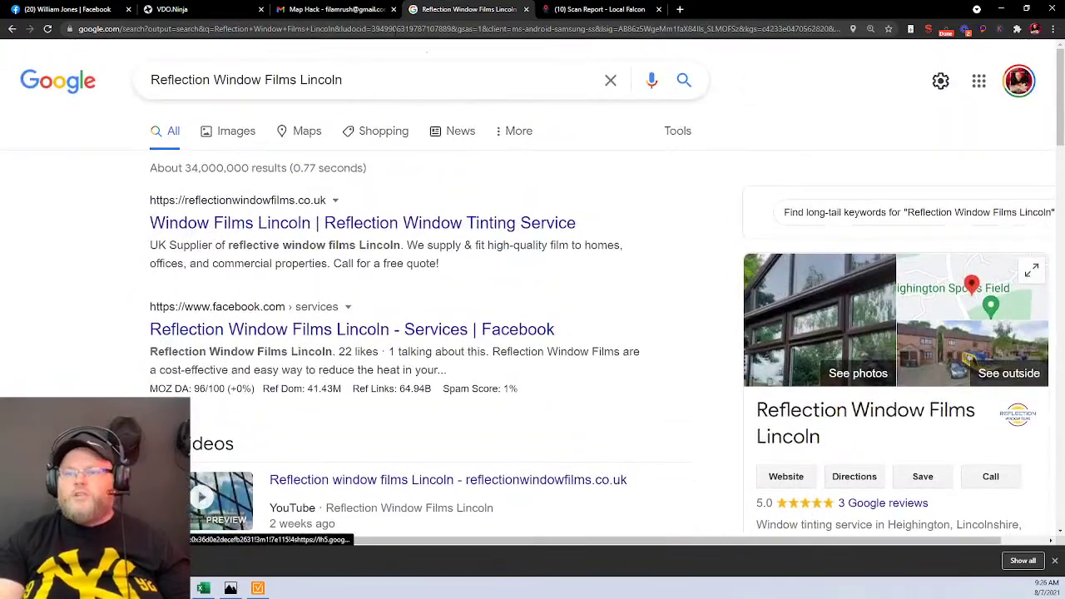
Browse the listing's Google posts and read the full Sun Protection Film for House Windows update.
scroll(902, 344, down, 3)
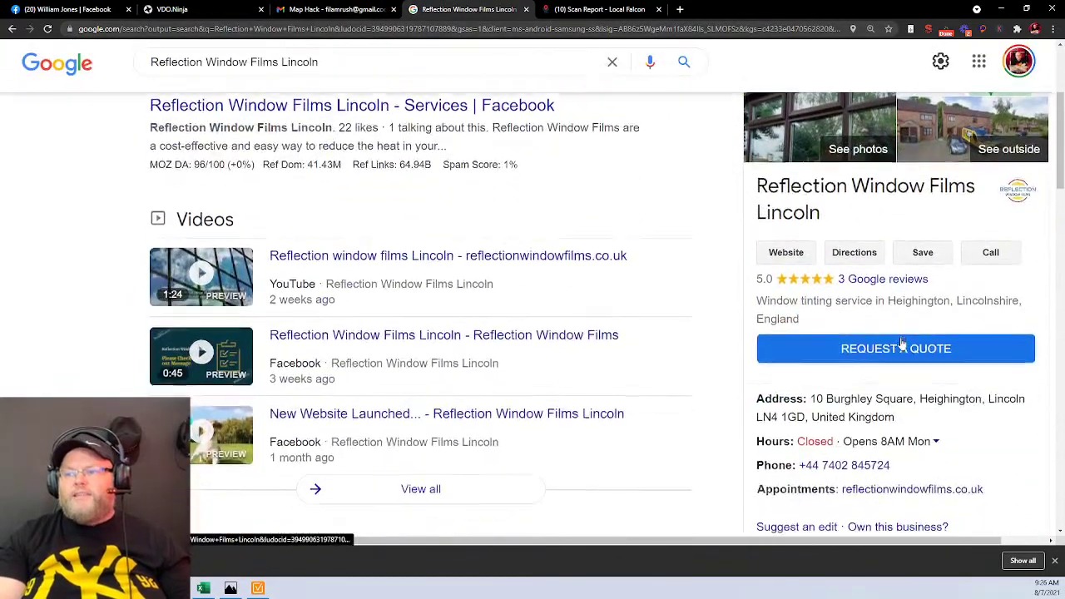
scroll(901, 344, down, 10)
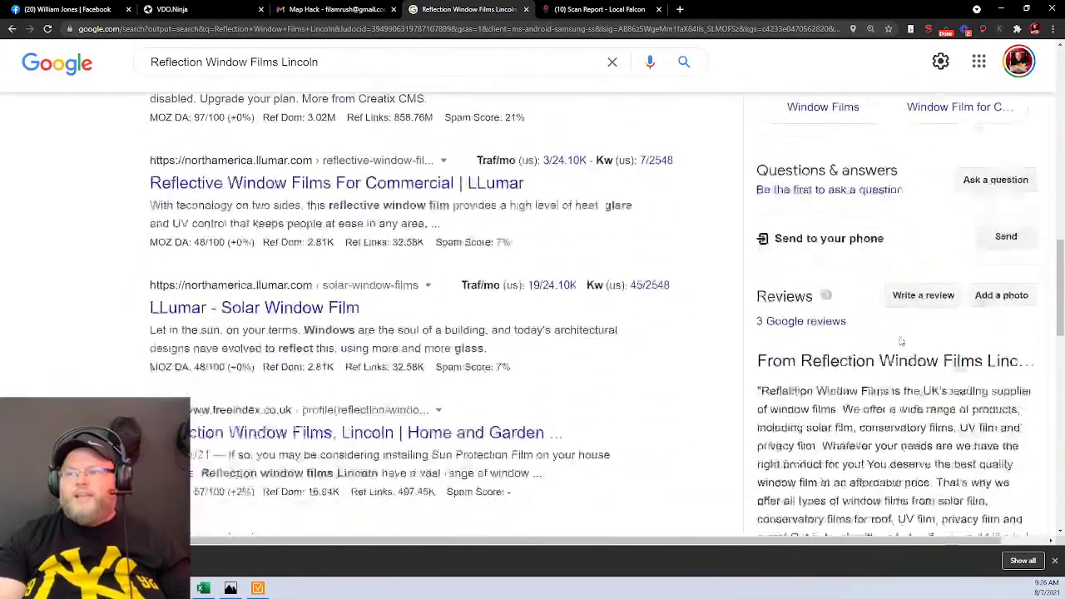
scroll(901, 341, down, 8)
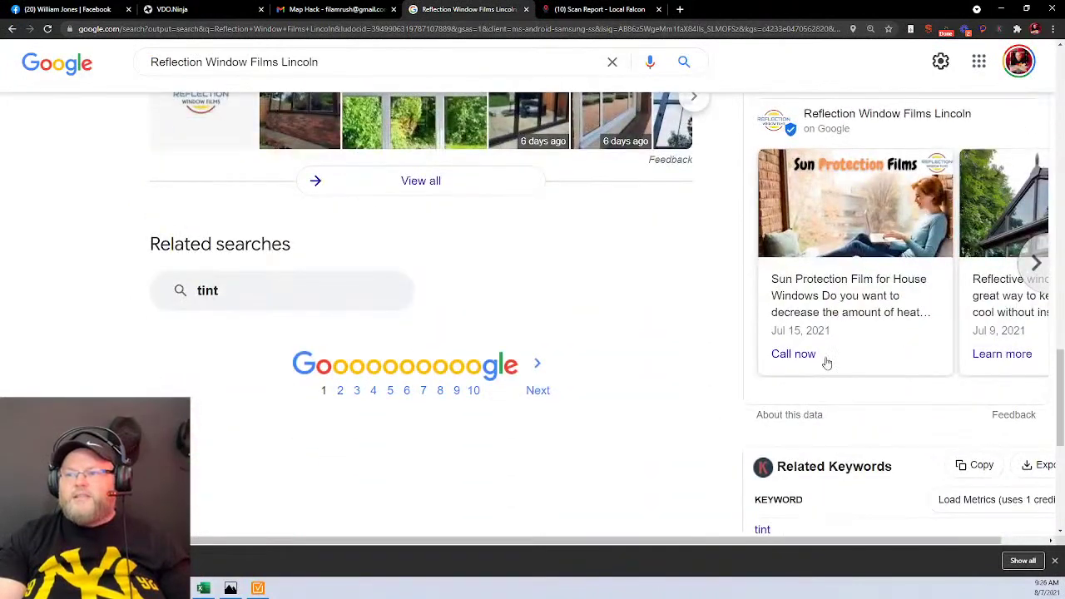
click(1035, 278)
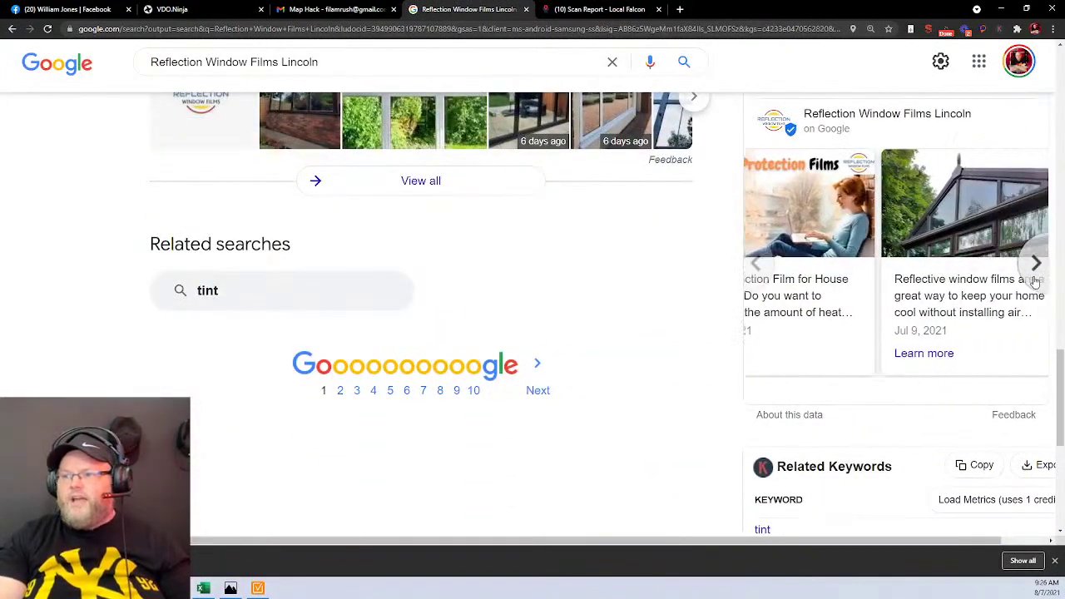
click(1036, 279)
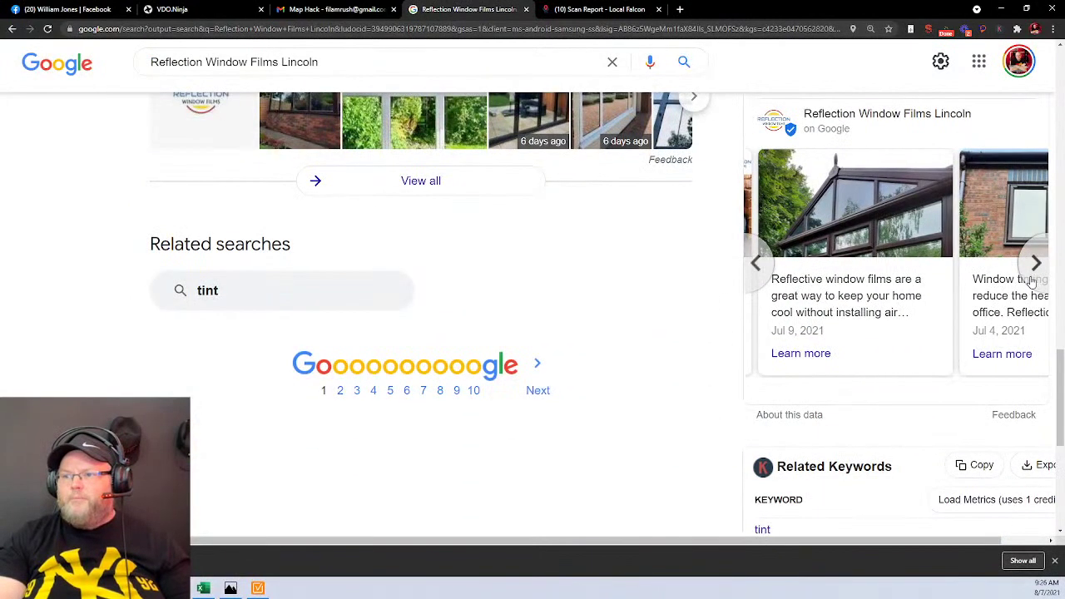
click(756, 263)
click(814, 279)
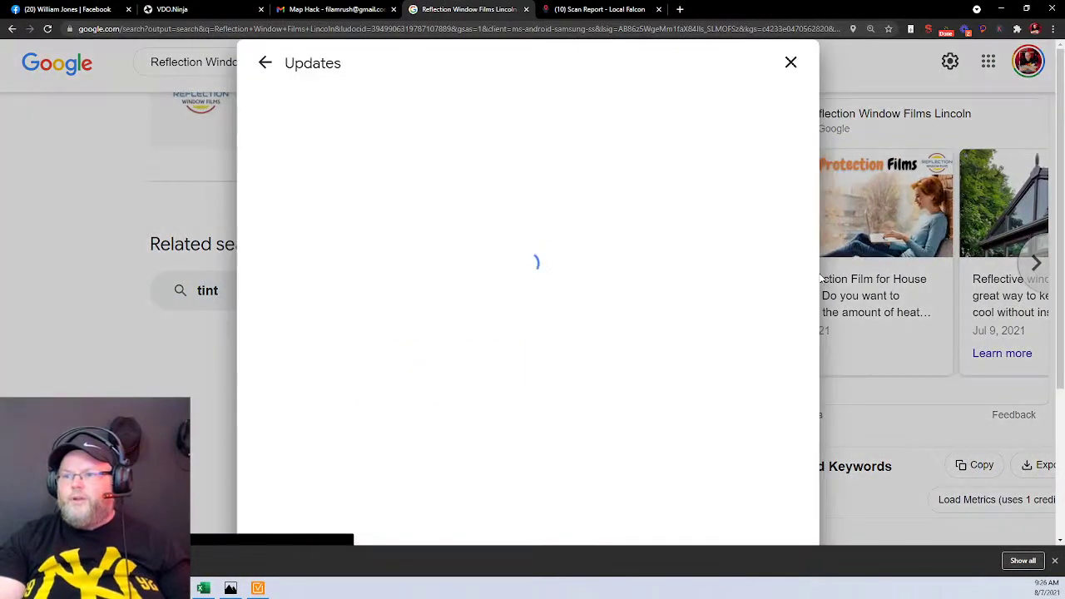
scroll(730, 280, down, 3)
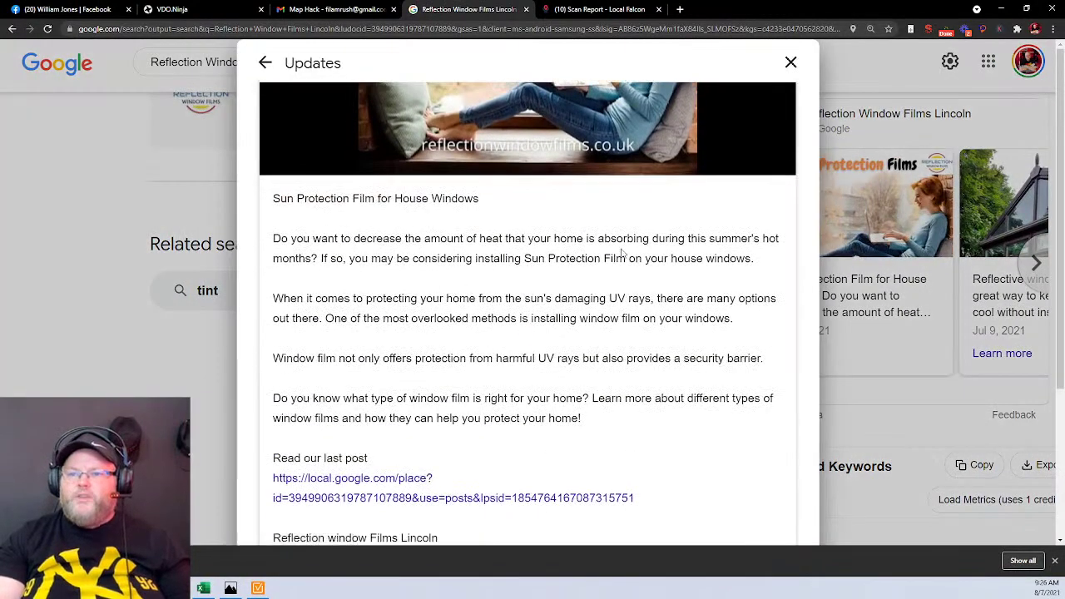
Reread the Sun Protection Film for House Windows update, checking its image, body text and last-post link.
scroll(323, 292, down, 2)
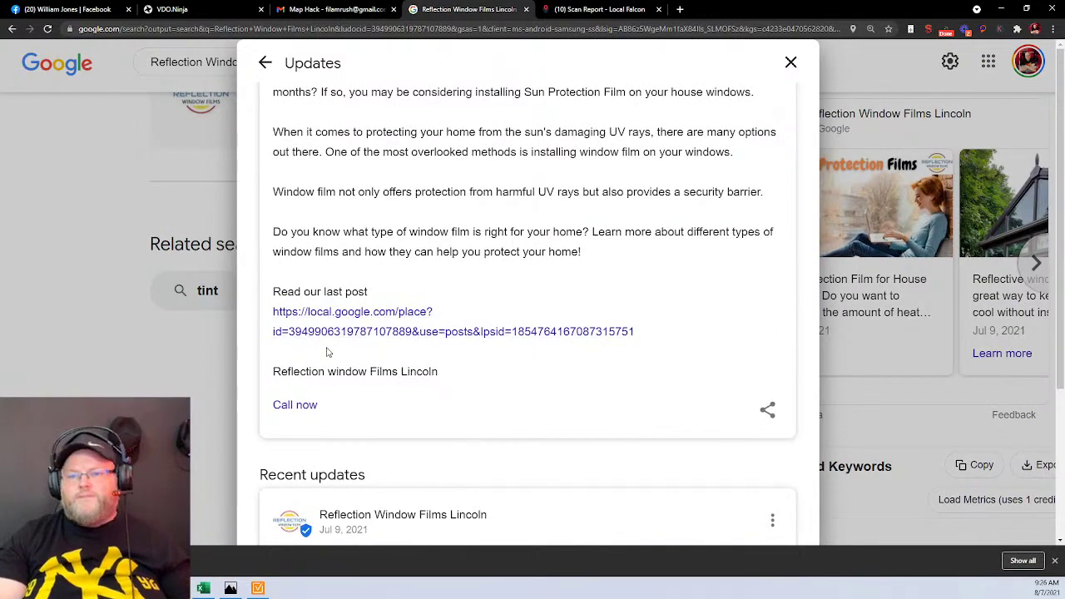
scroll(327, 357, up, 3)
scroll(349, 345, up, 3)
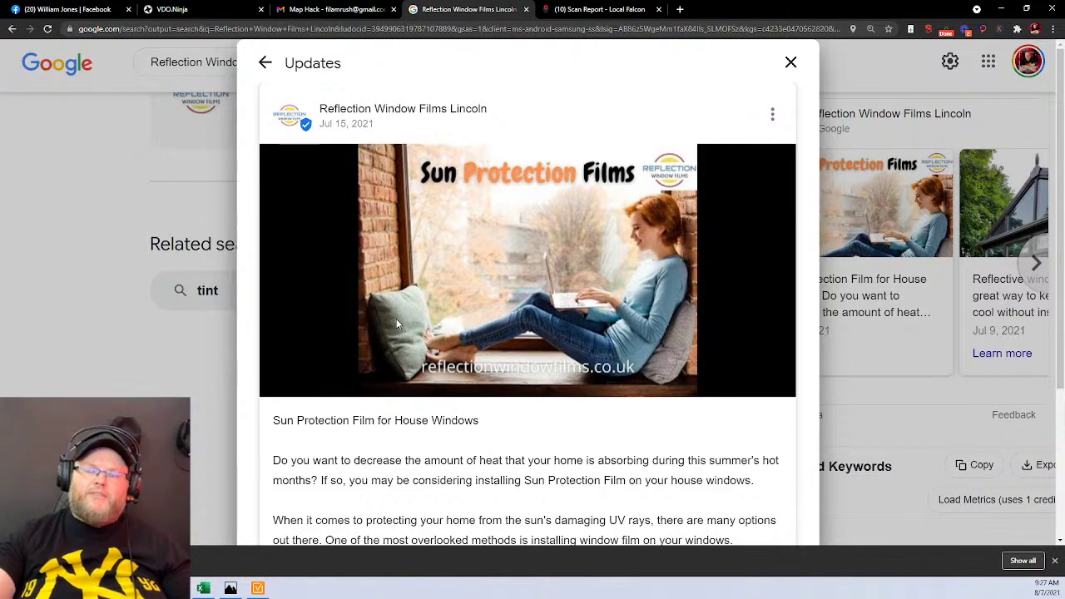
scroll(447, 309, down, 4)
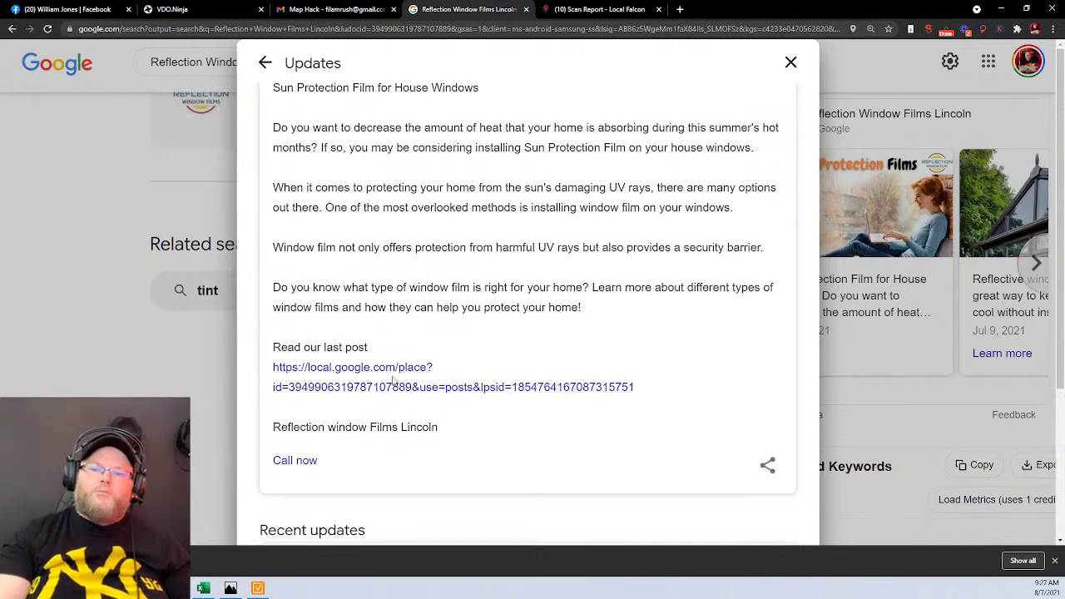
Review the older posts from July 9 back to June 27, 2021, comparing their text and photos, and close the updates.
scroll(394, 379, down, 8)
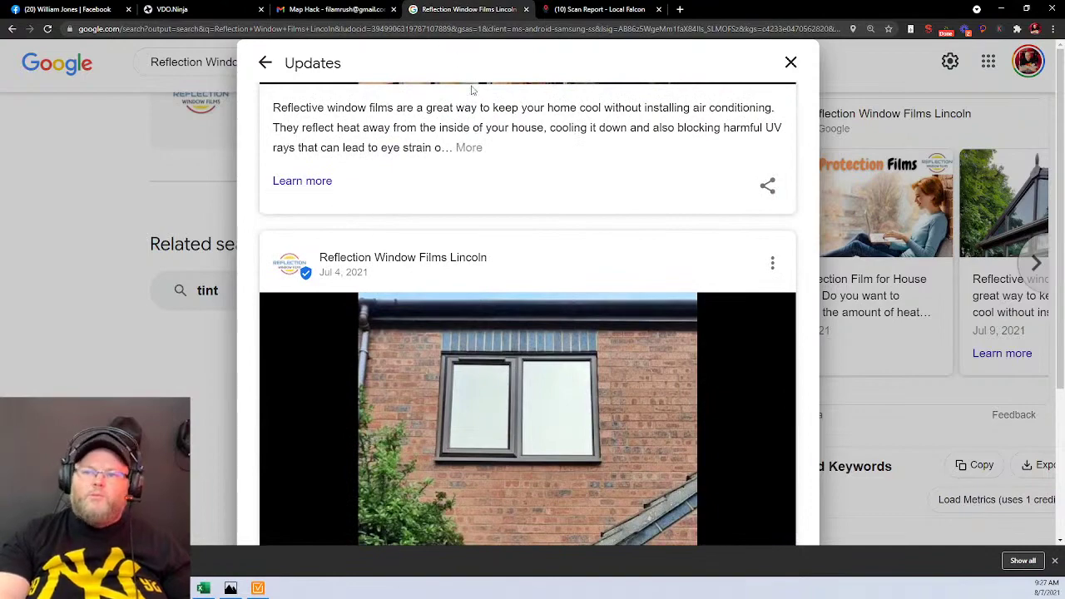
scroll(468, 312, down, 8)
scroll(469, 312, up, 3)
scroll(469, 314, down, 2)
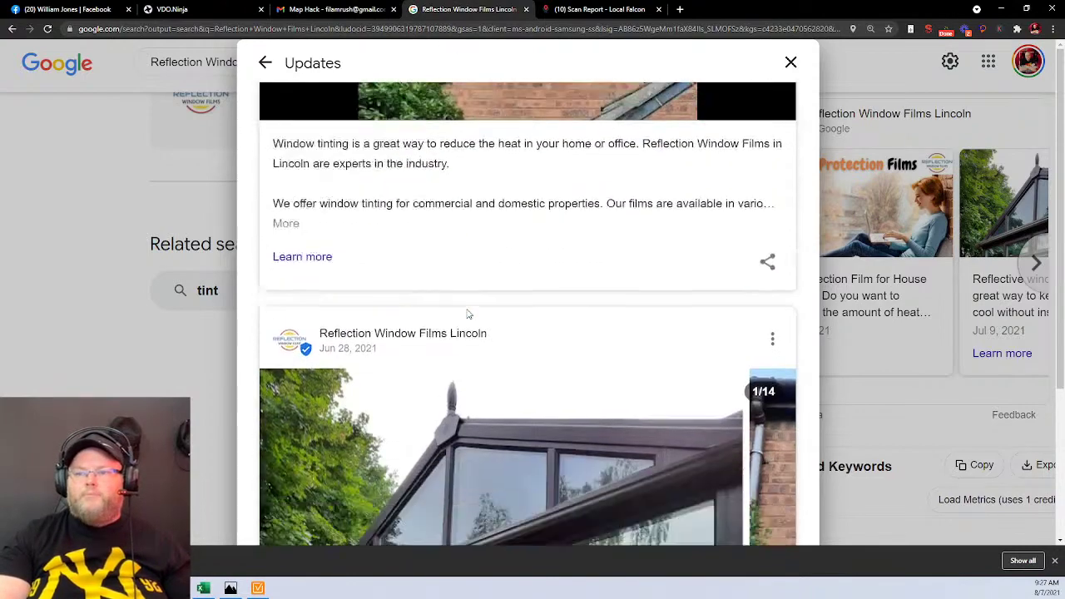
scroll(469, 314, down, 10)
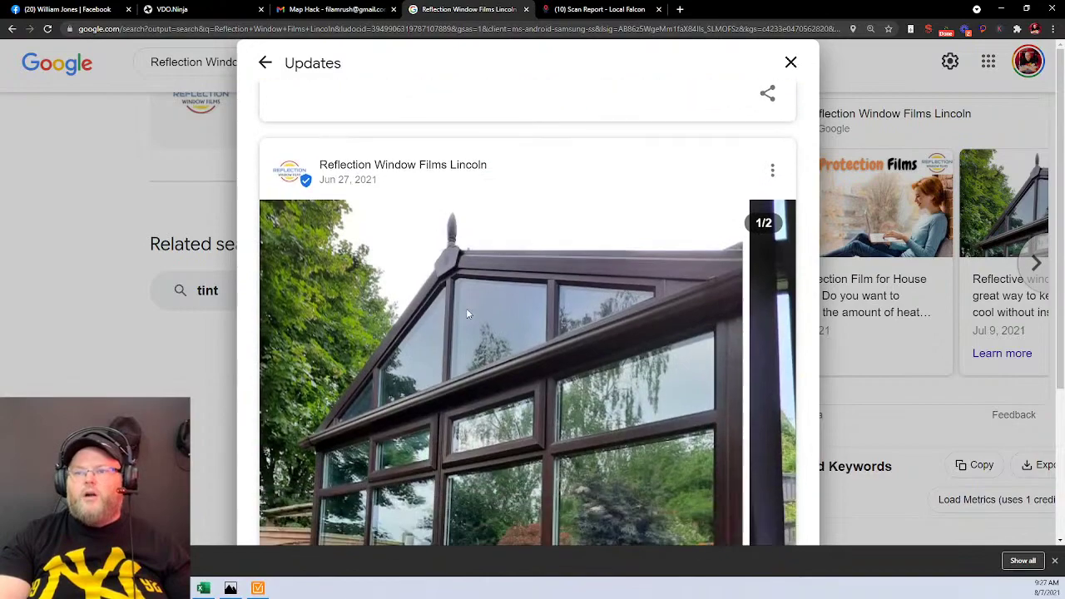
scroll(566, 254, up, 9)
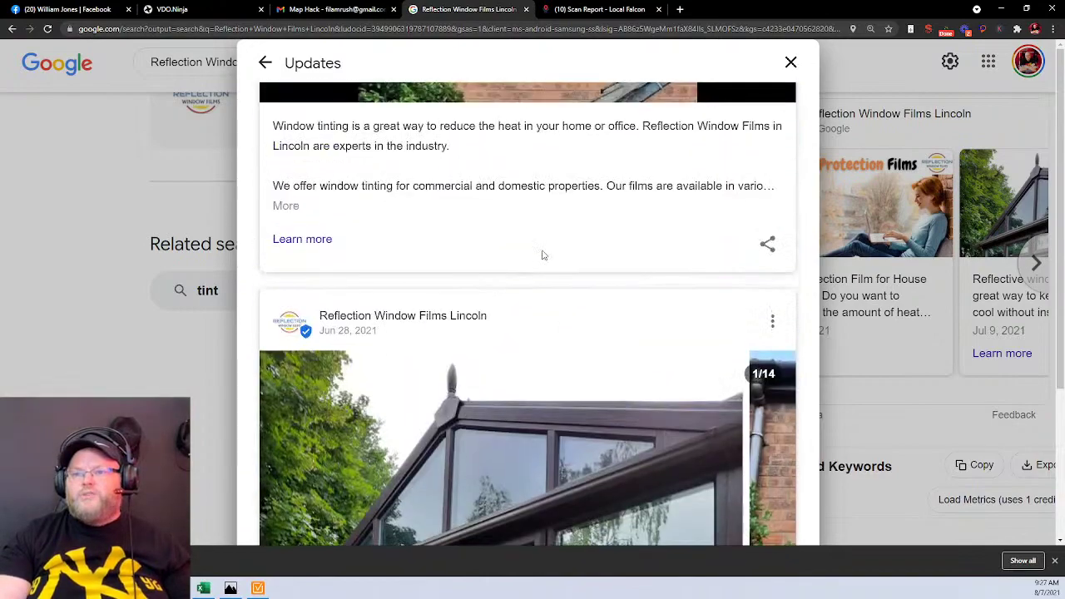
scroll(560, 380, down, 6)
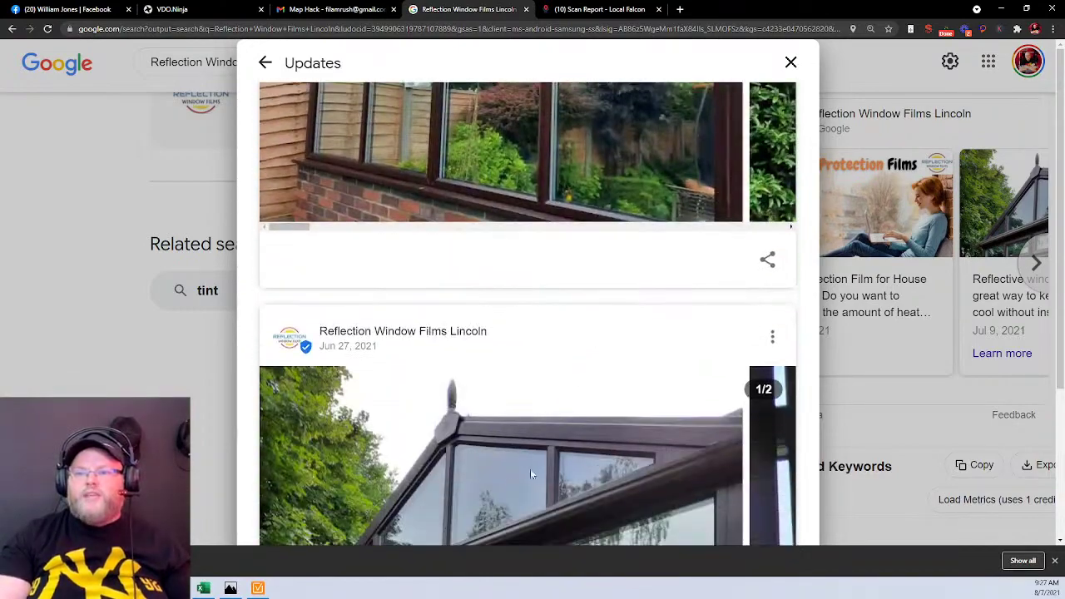
scroll(532, 441, down, 3)
scroll(501, 436, up, 10)
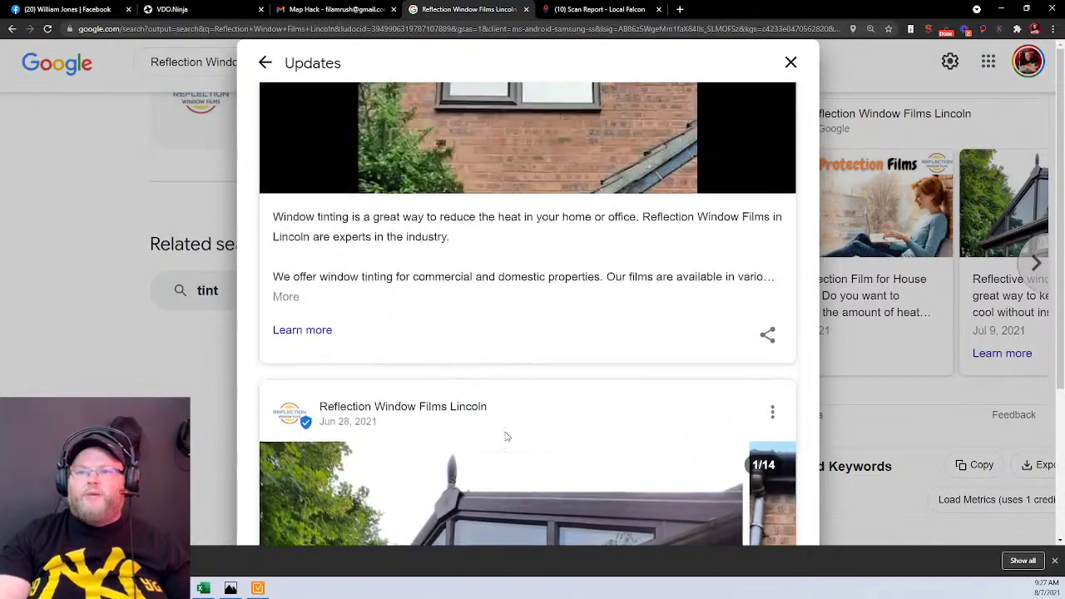
scroll(499, 416, down, 1)
scroll(498, 408, up, 1)
scroll(497, 407, up, 15)
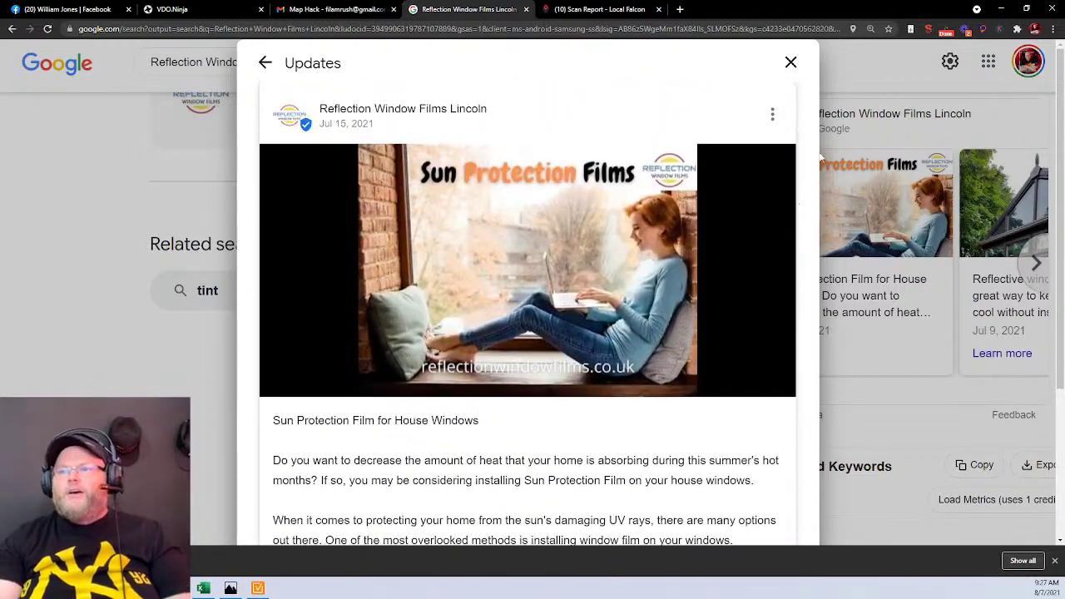
click(790, 62)
Open the business website from the listing's appointments link and go from the contact page to its homepage.
scroll(715, 250, up, 3)
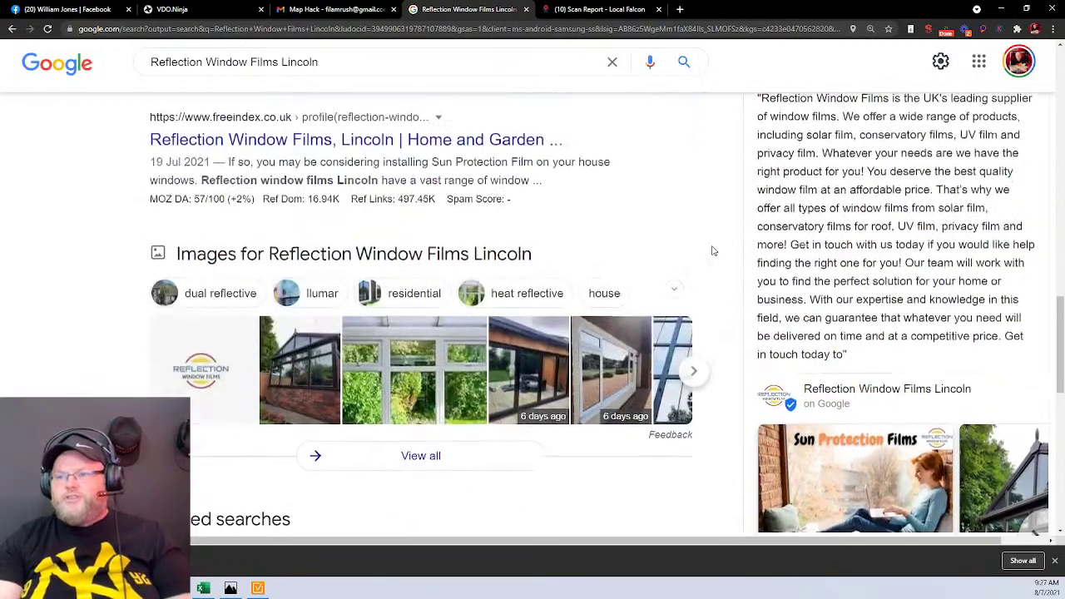
scroll(712, 250, up, 10)
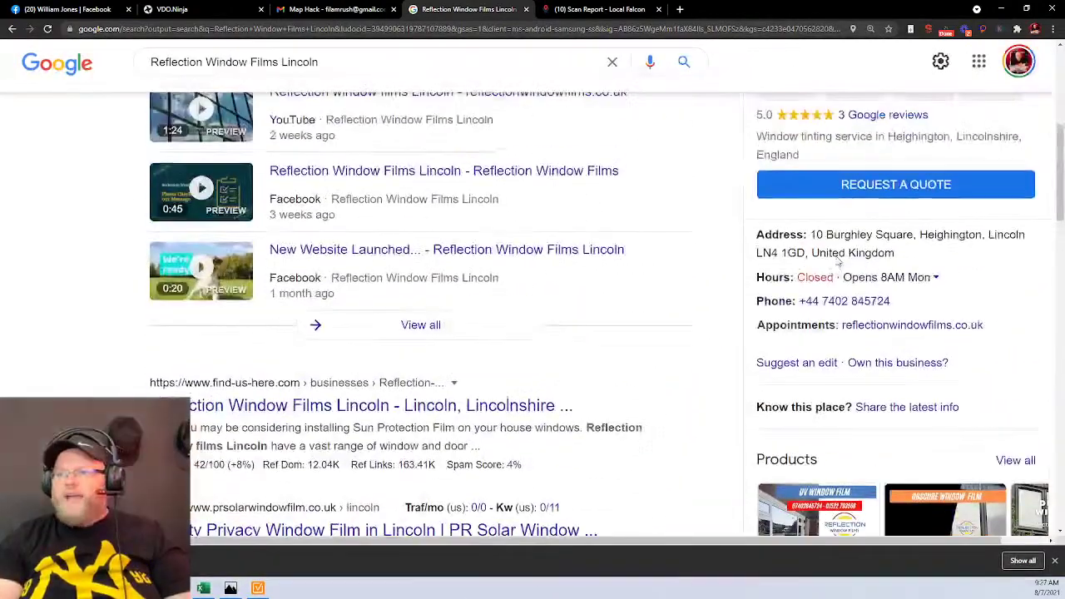
click(866, 326)
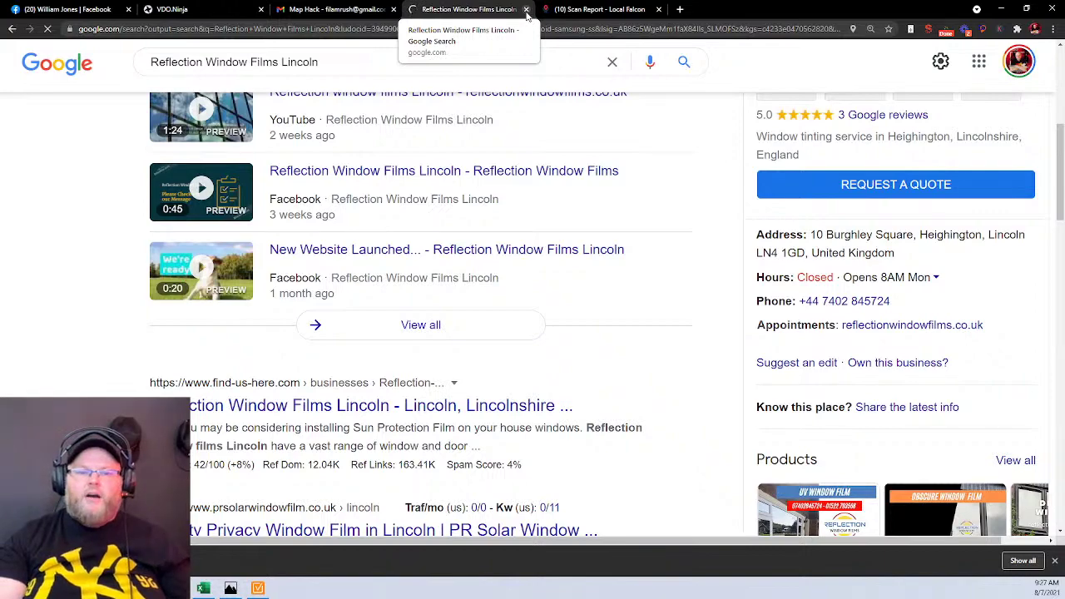
scroll(868, 303, up, 3)
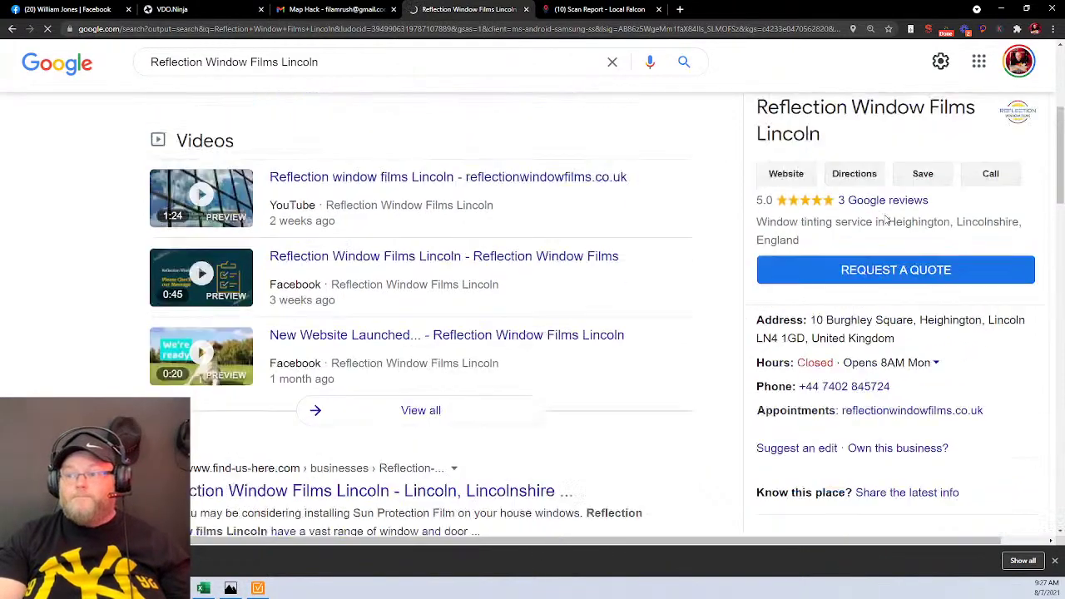
scroll(868, 304, down, 2)
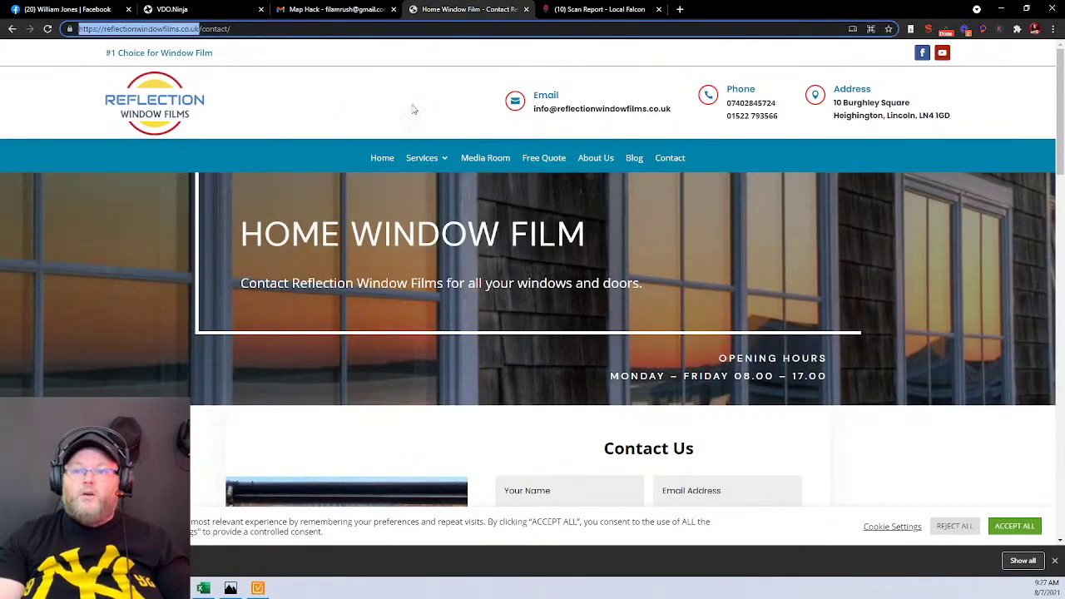
click(160, 109)
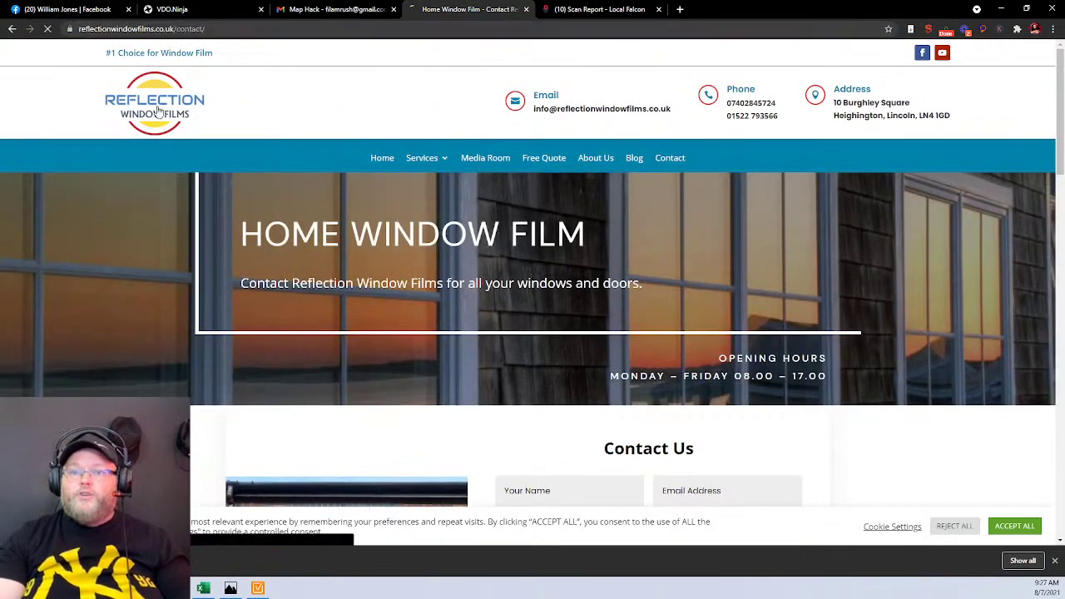
click(258, 589)
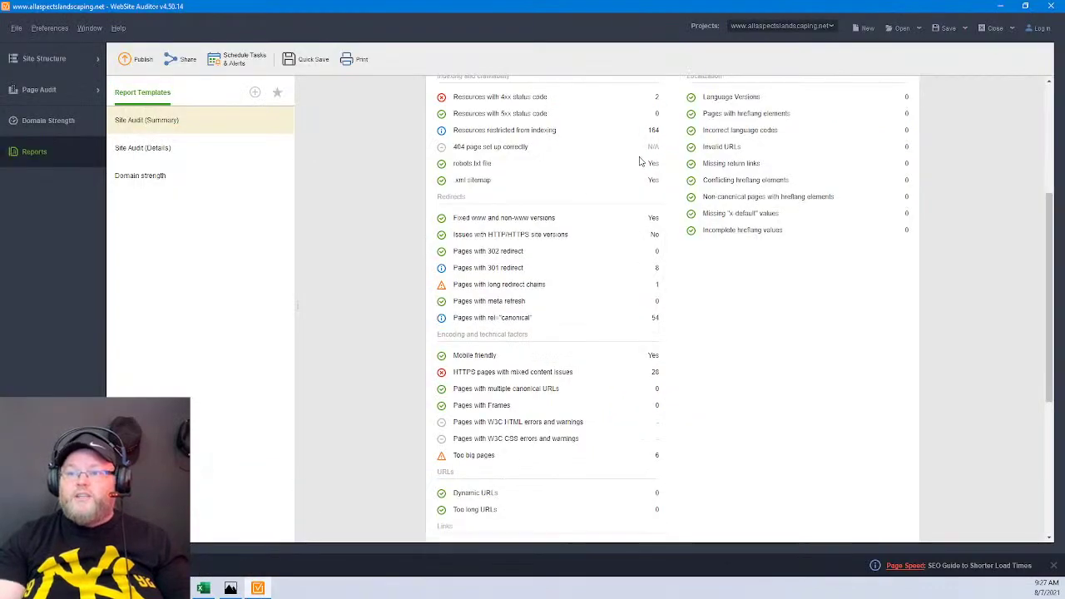
click(991, 30)
click(537, 318)
click(454, 320)
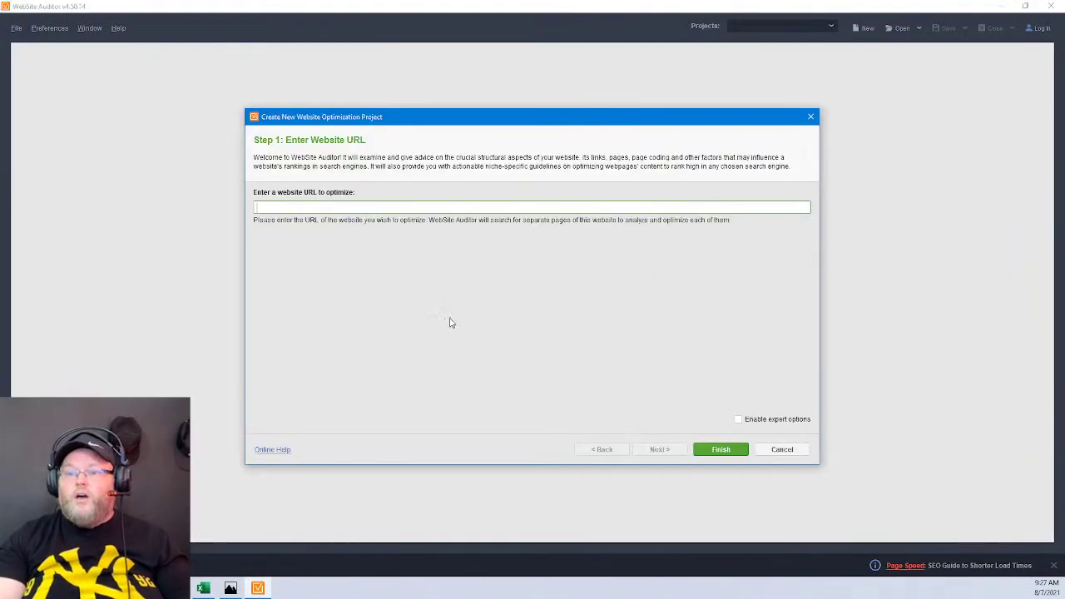
text(https://reflectionwindowfilms.co.uk/)
click(721, 450)
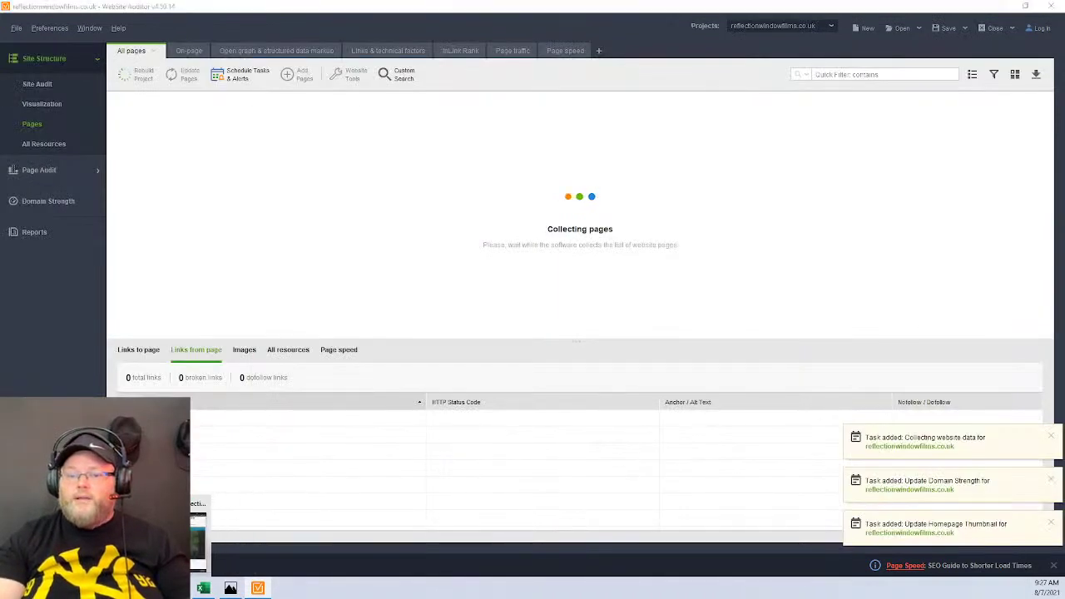
Return to the browser, examine the homepage and its Window Films Lincoln heading, and bring up the page's on-page SEO summary.
key(alt+Tab)
scroll(714, 270, down, 4)
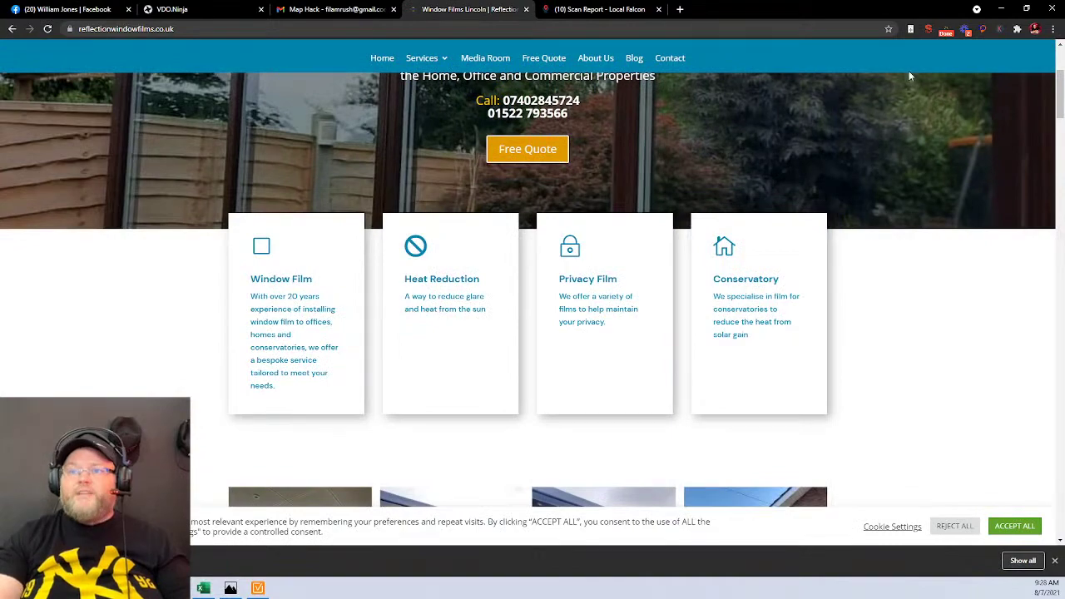
scroll(809, 196, up, 3)
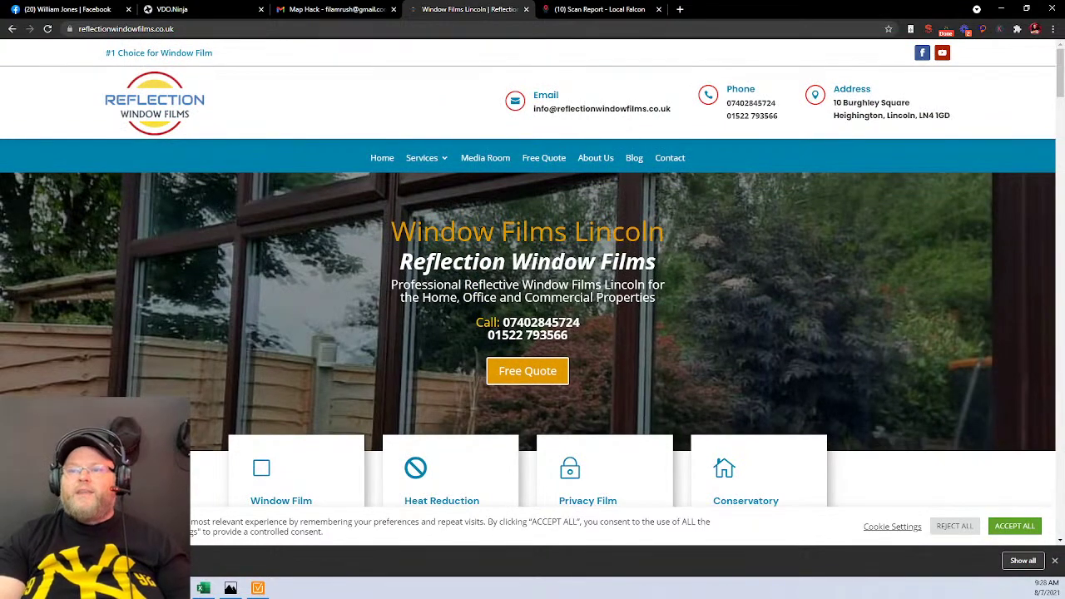
drag(392, 232, 664, 233)
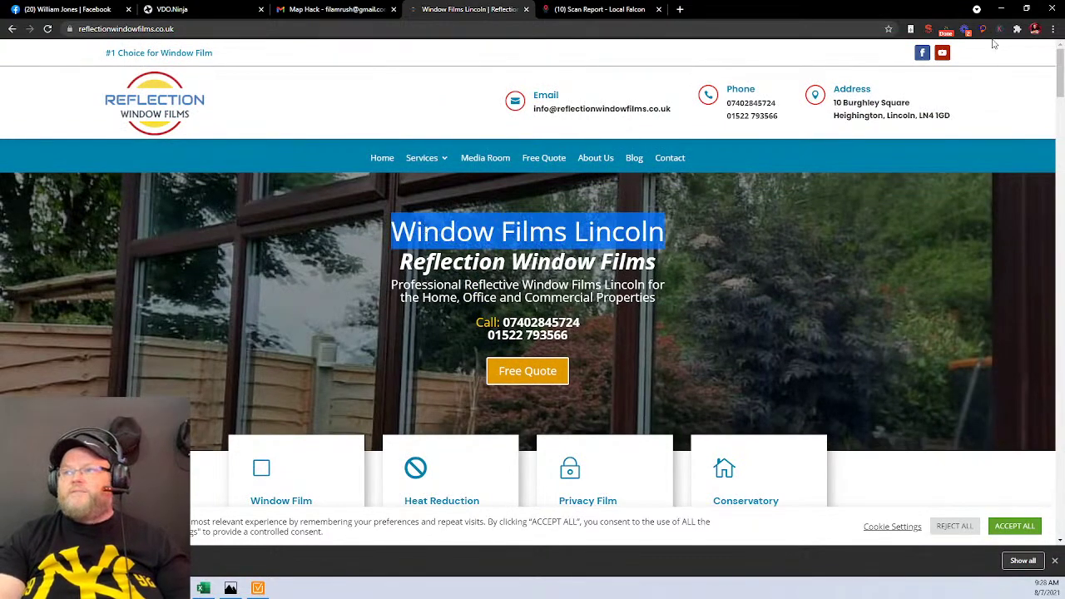
click(928, 30)
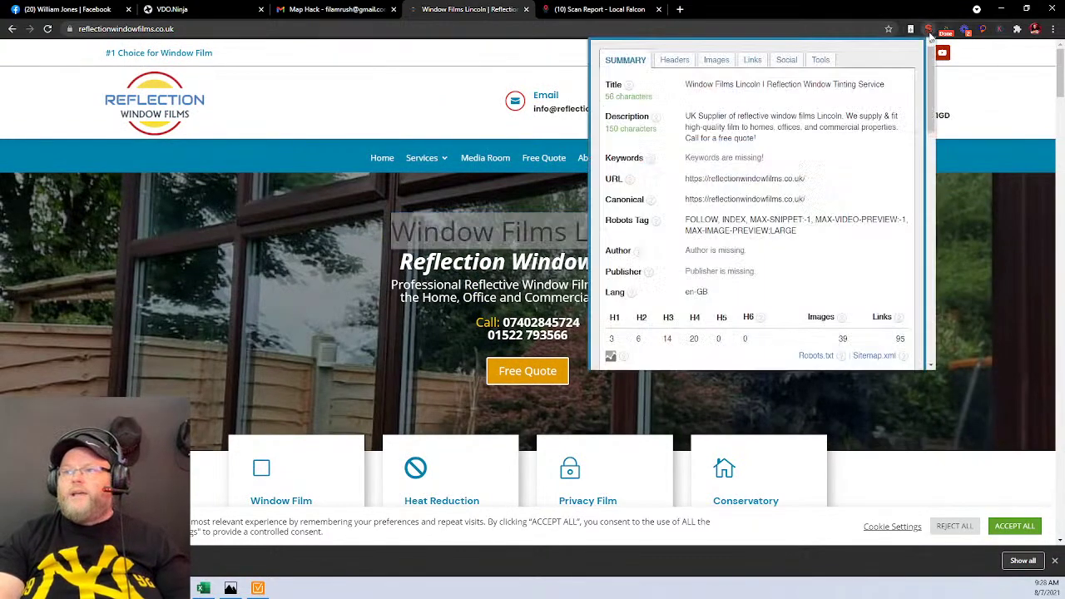
Examine the homepage's H1 to H4 heading structure in the SEO extension's header list and close the report.
click(683, 64)
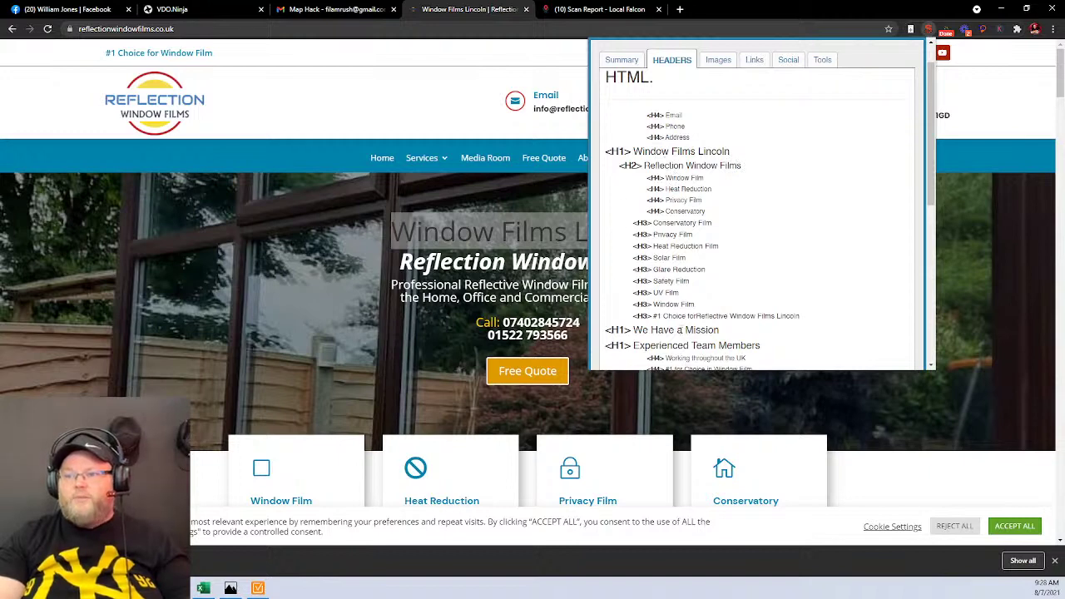
scroll(683, 304, down, 1)
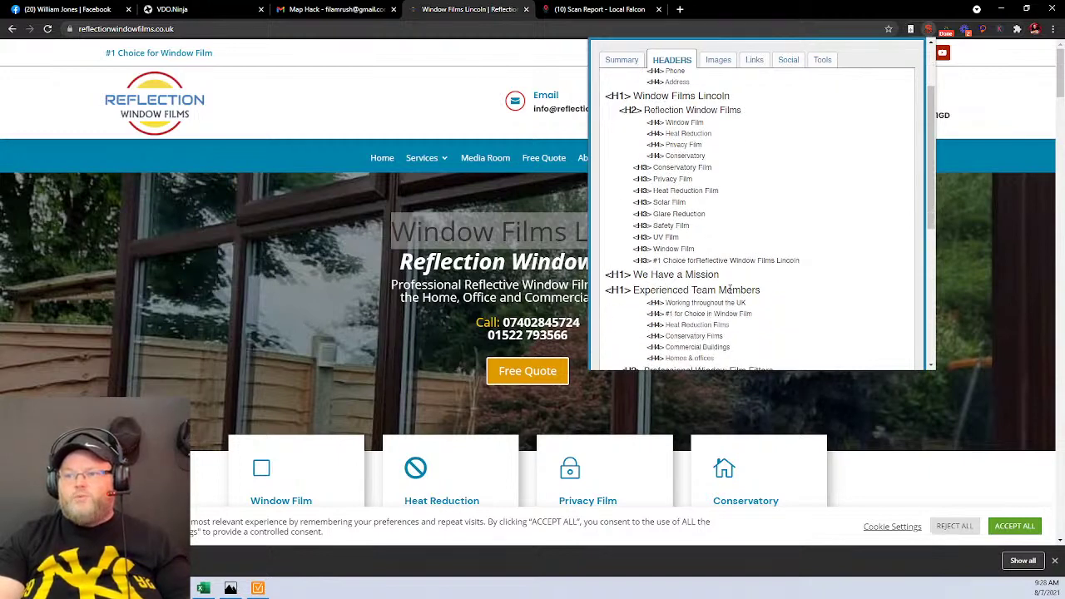
scroll(729, 288, down, 6)
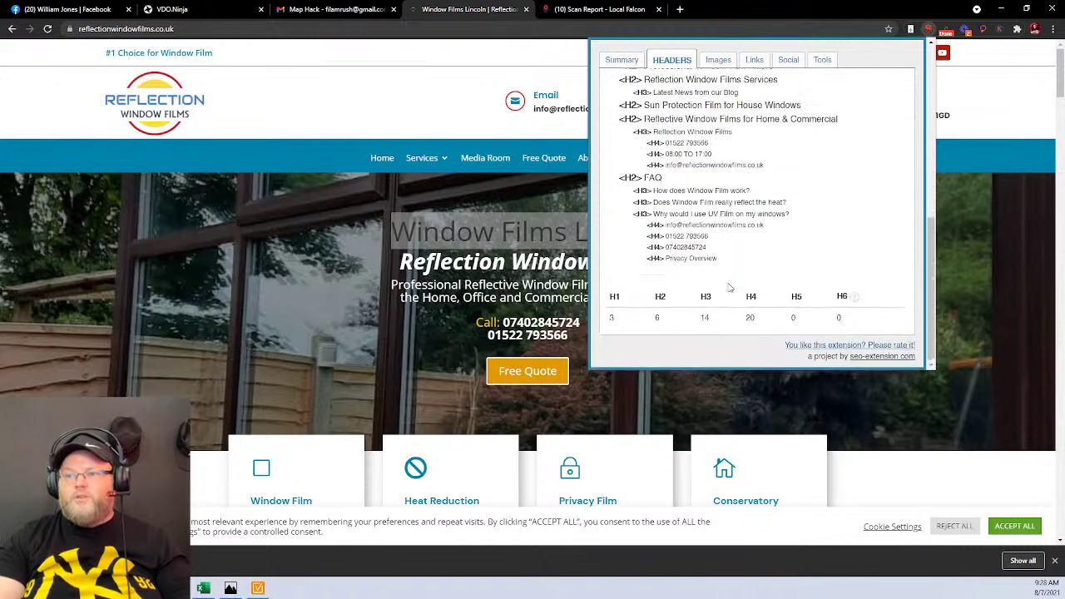
scroll(729, 288, up, 5)
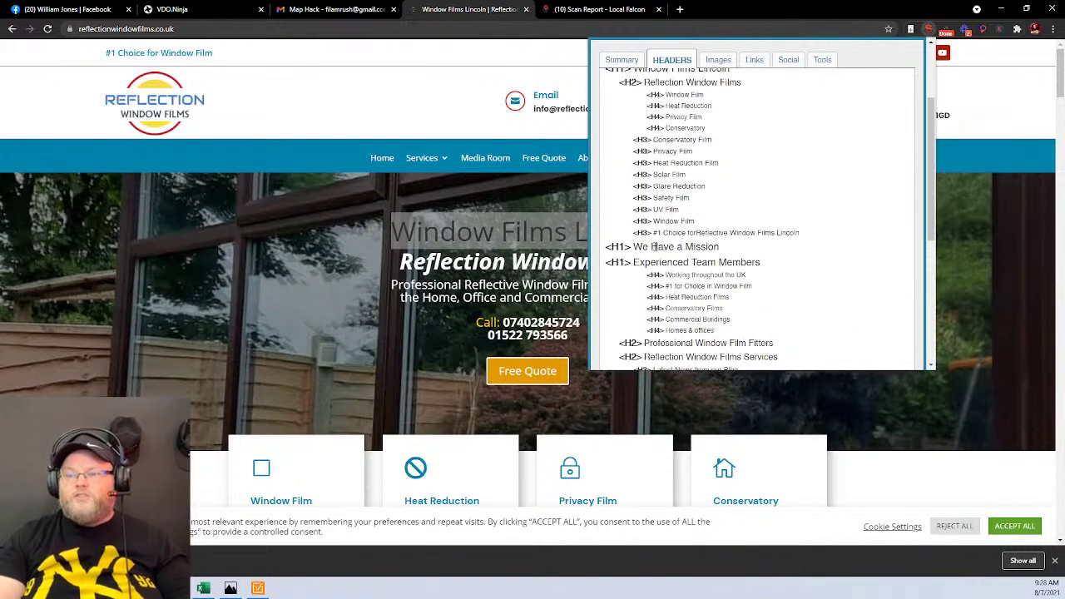
scroll(712, 261, up, 2)
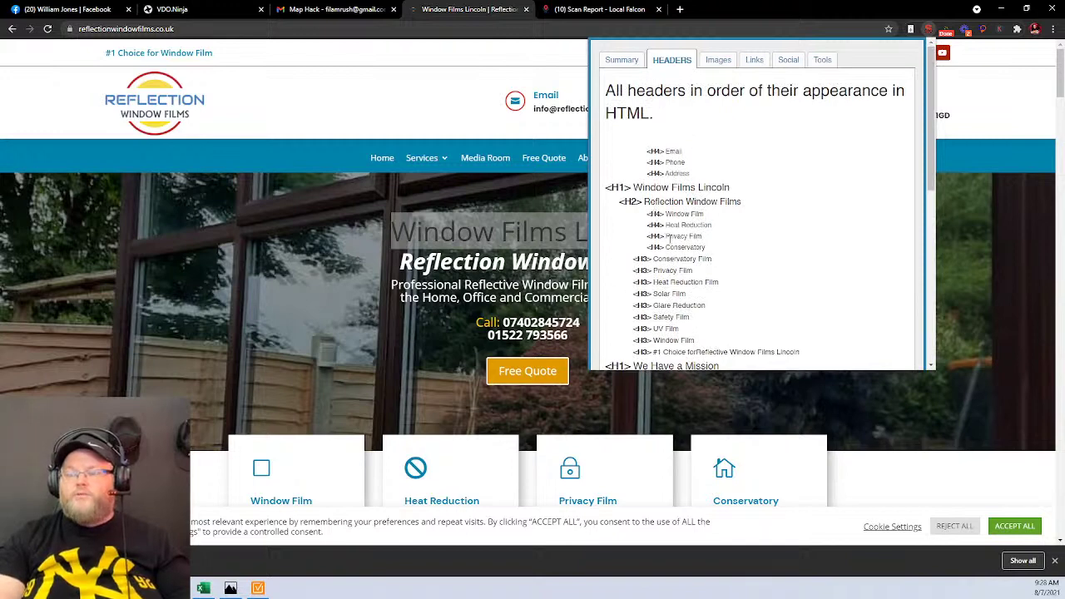
scroll(679, 290, down, 3)
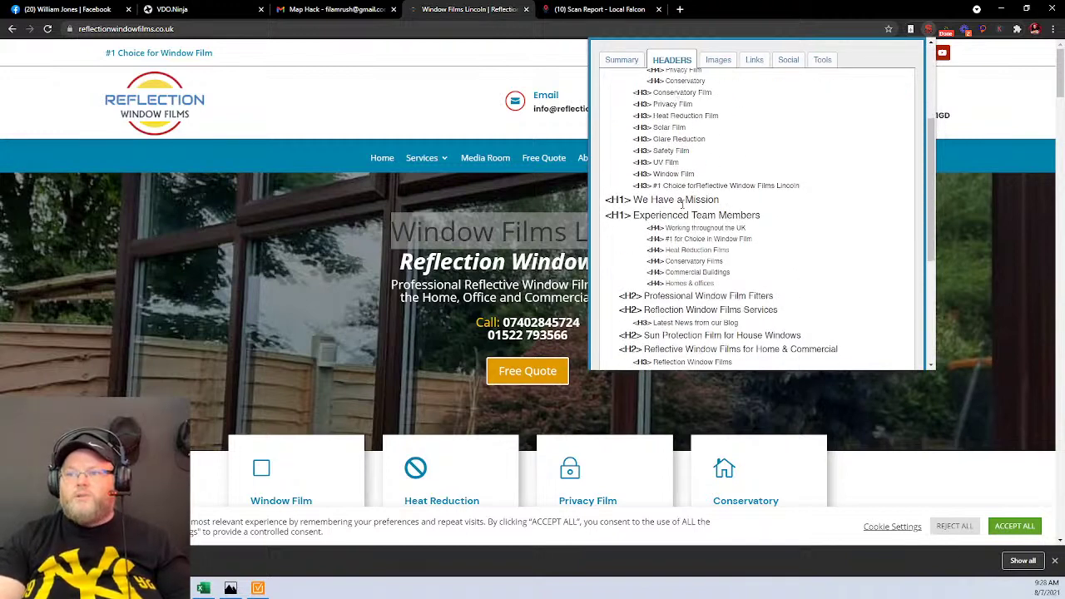
click(989, 337)
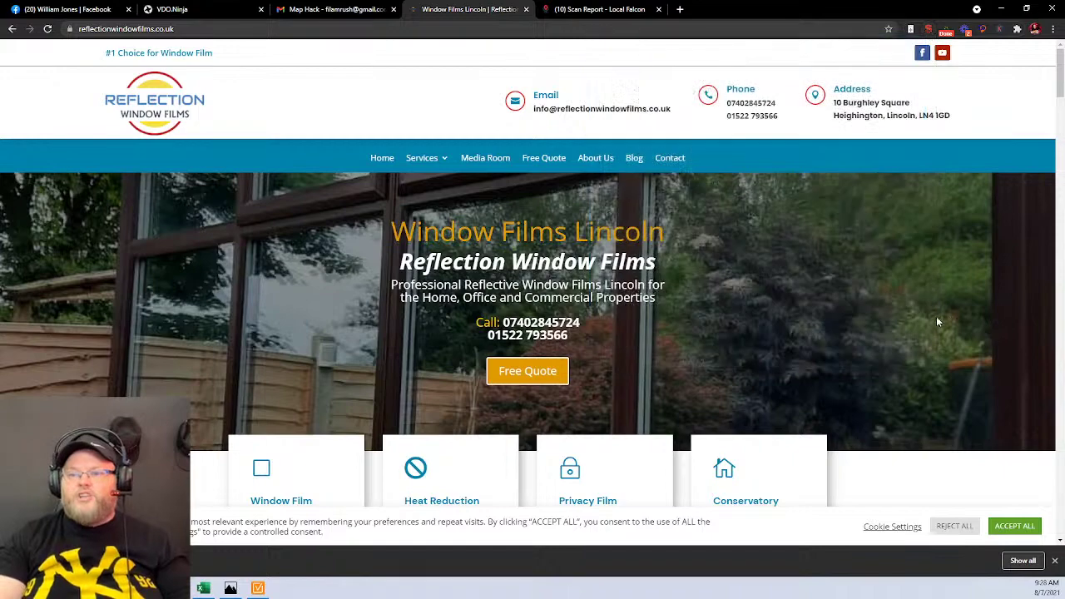
Review the homepage from the hero banner through the film cards, photo gallery and services section to the embedded video.
scroll(919, 312, down, 3)
scroll(919, 312, up, 3)
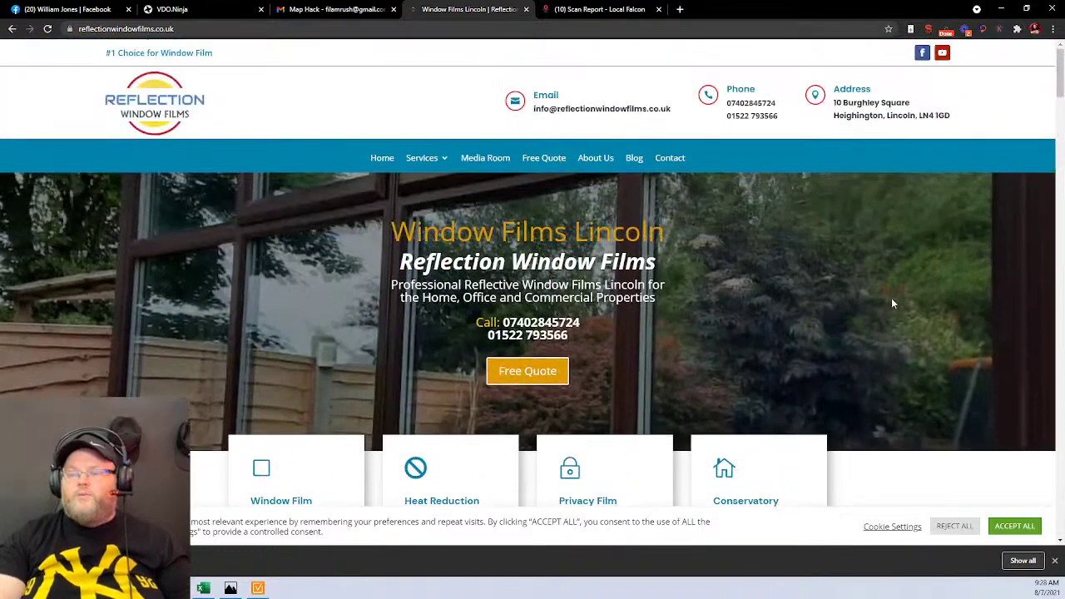
scroll(616, 158, down, 3)
scroll(617, 158, up, 3)
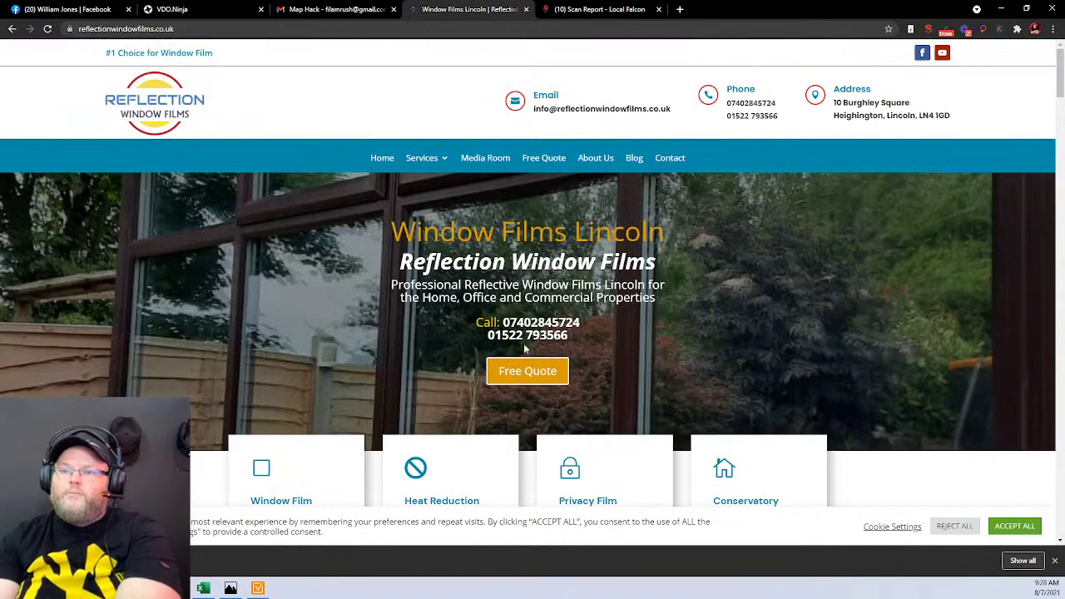
scroll(533, 342, down, 4)
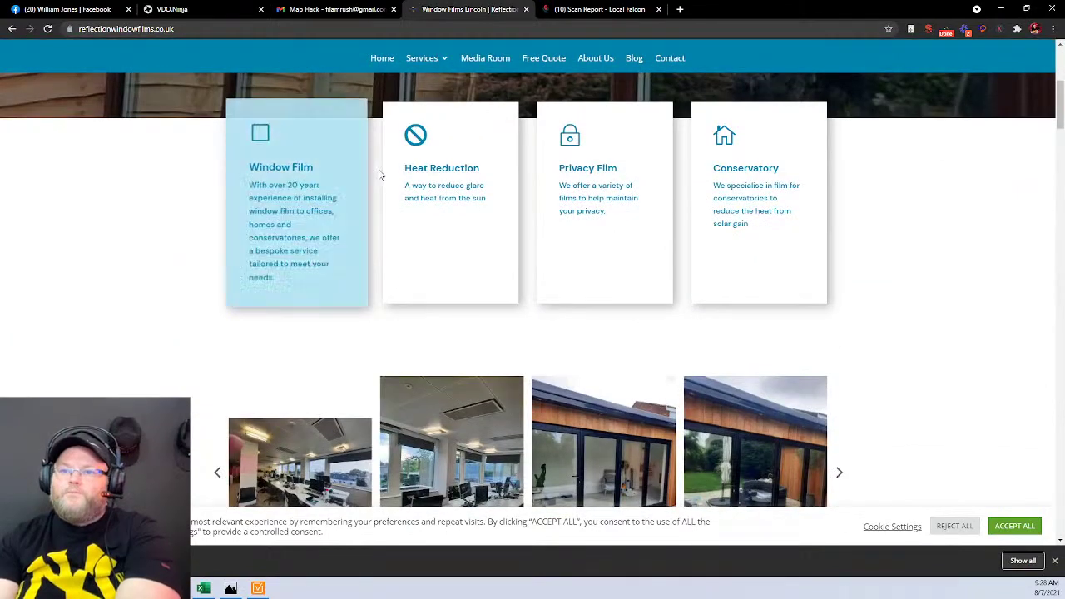
scroll(770, 302, down, 1)
scroll(775, 333, down, 9)
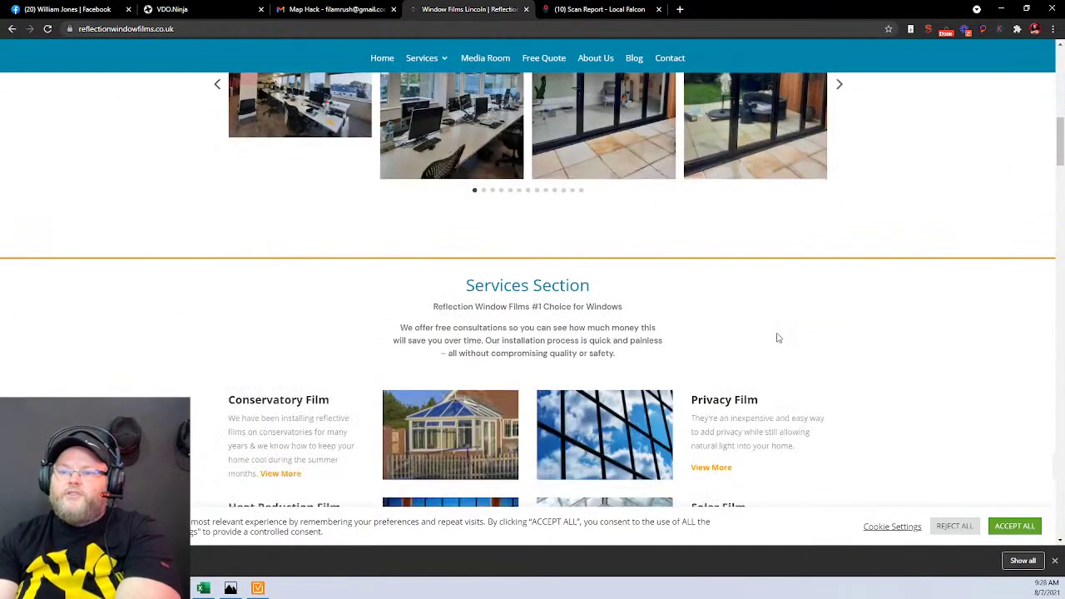
scroll(774, 335, down, 8)
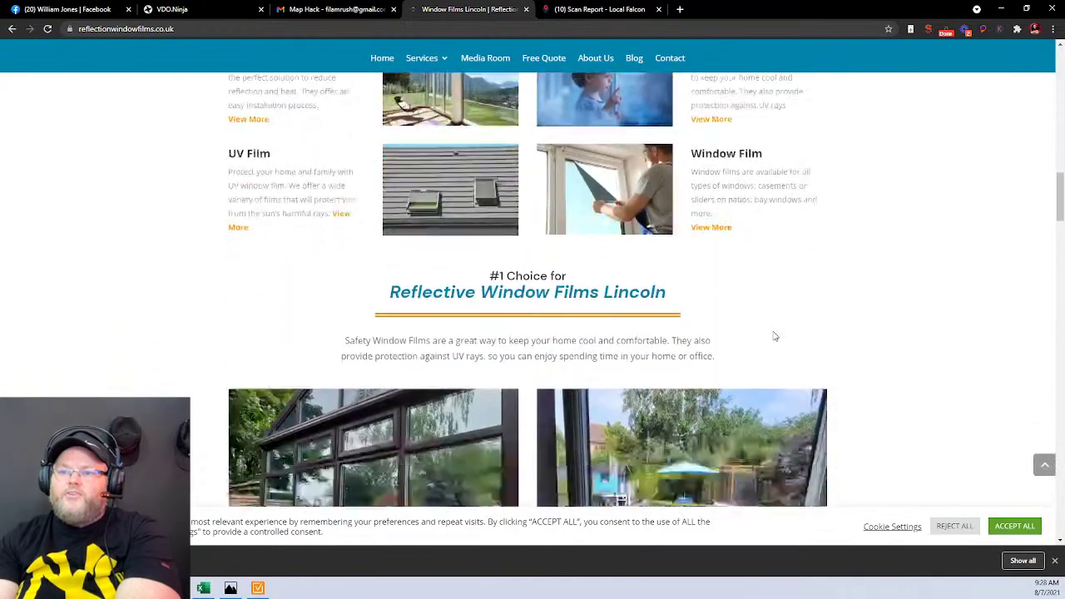
scroll(749, 333, down, 3)
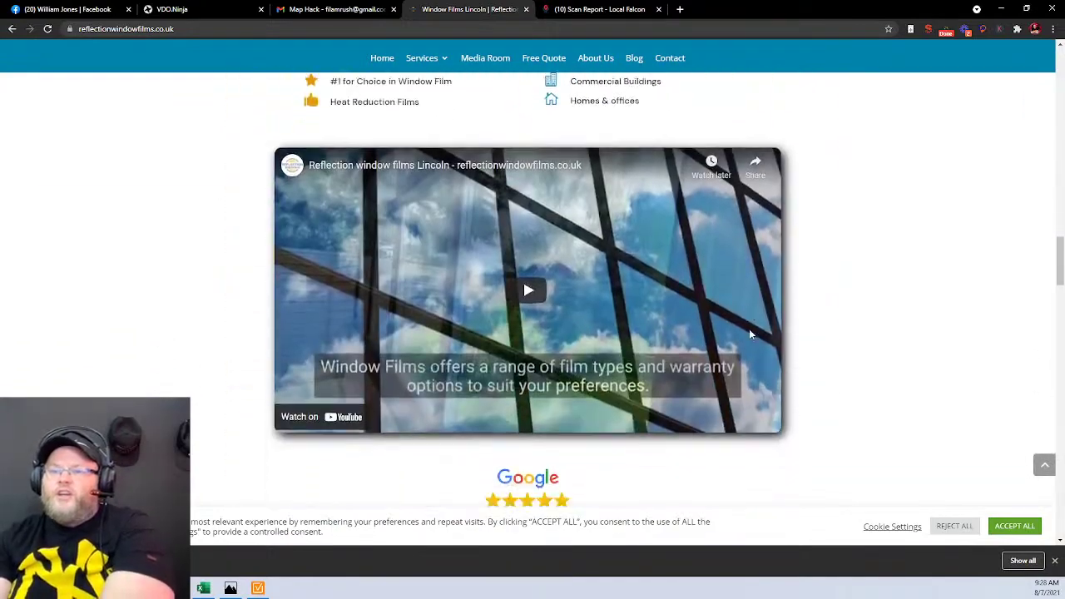
Open the business's YouTube channel from the embedded video and examine its About description, details and links.
scroll(748, 333, up, 2)
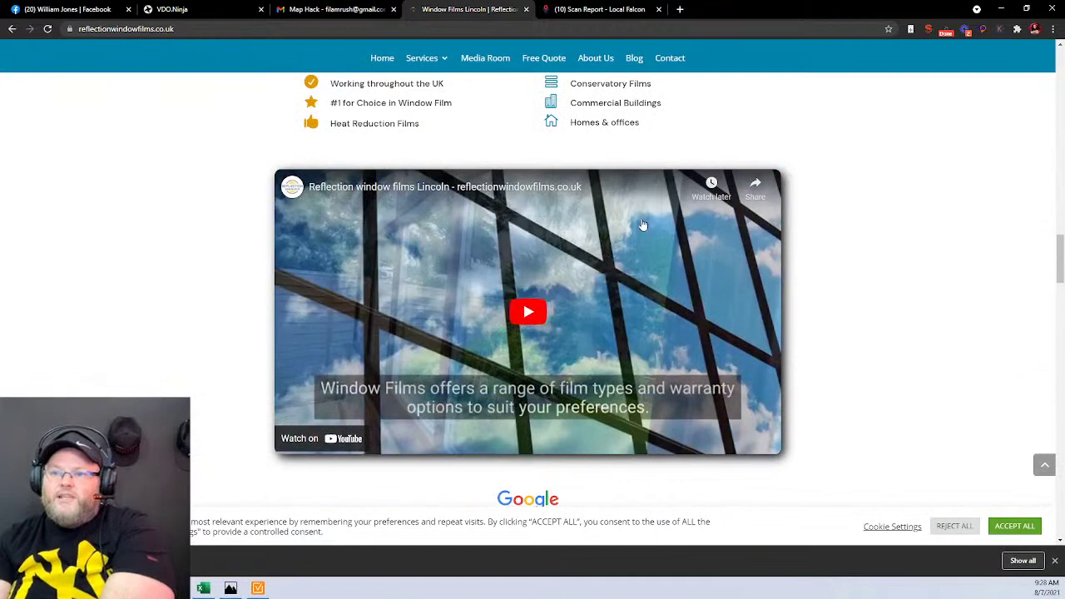
click(296, 189)
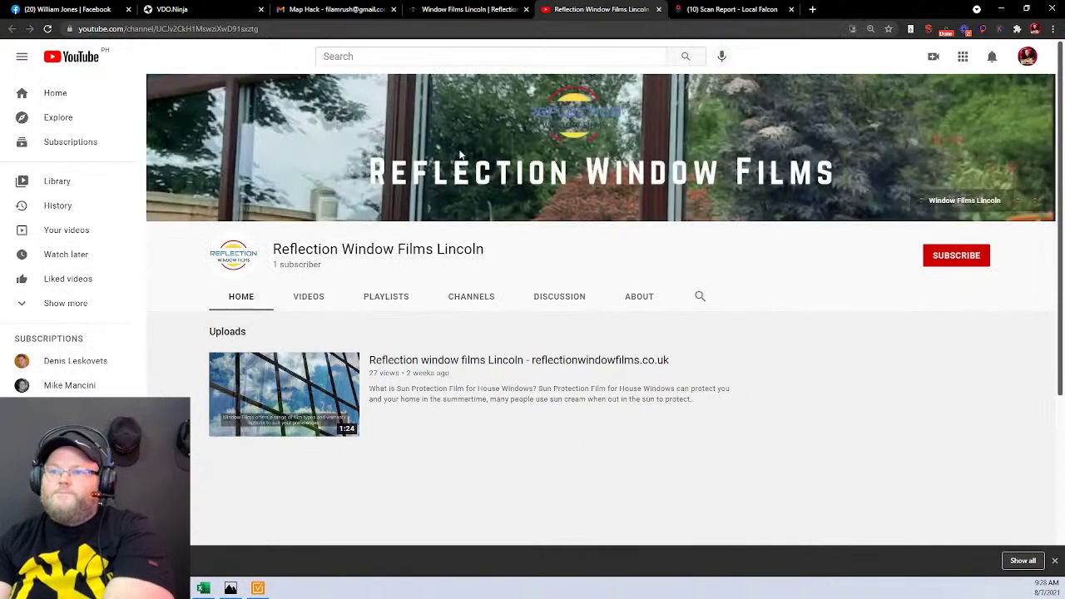
click(629, 301)
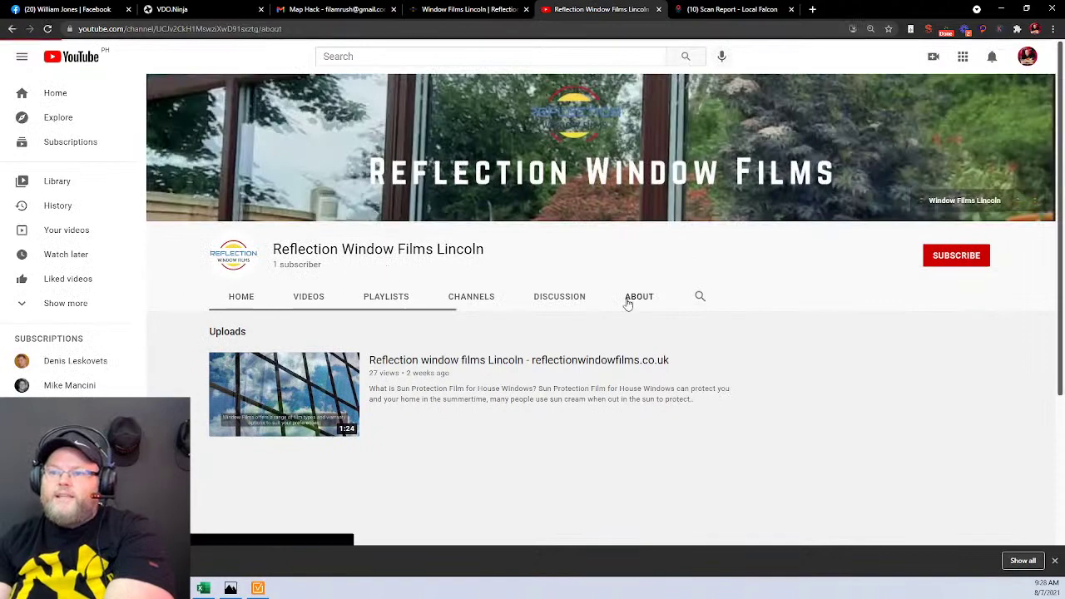
scroll(626, 305, down, 2)
scroll(626, 303, down, 1)
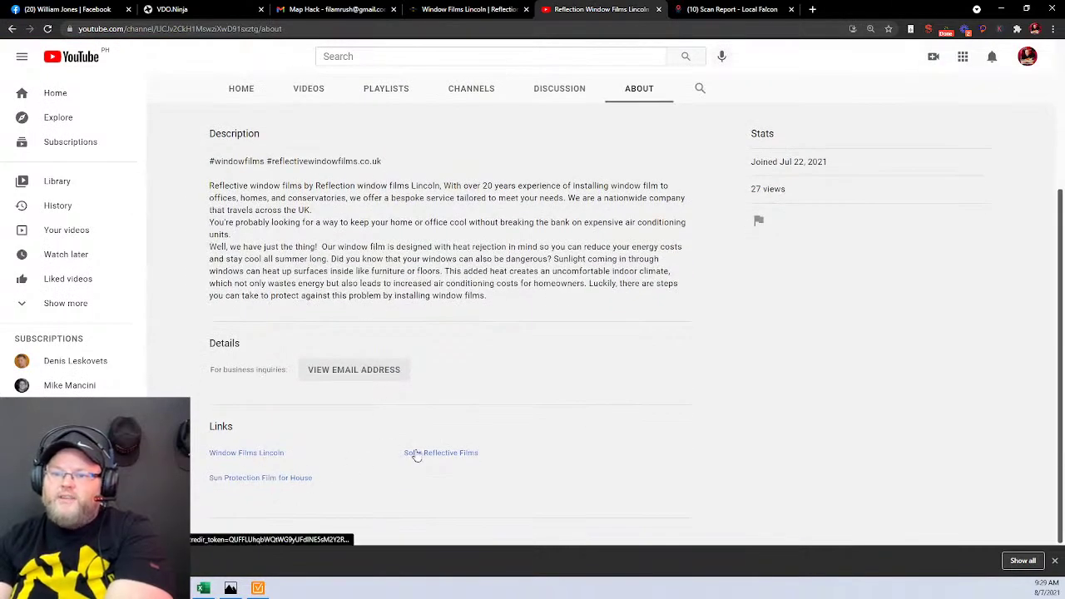
scroll(333, 250, up, 3)
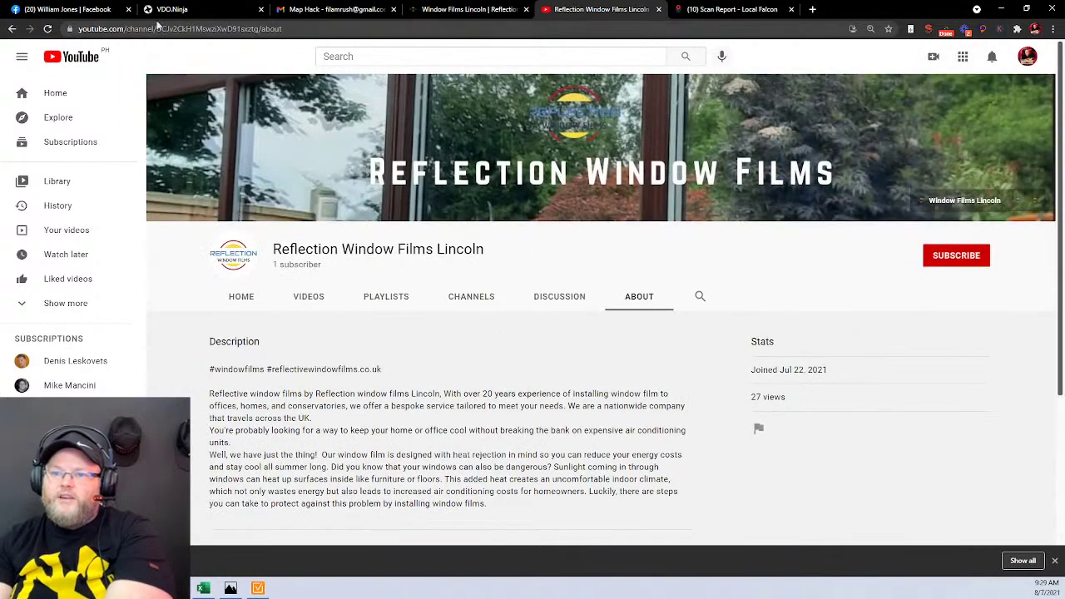
Check the YouTube channel's uploaded videos and close the channel to return to the website.
click(13, 28)
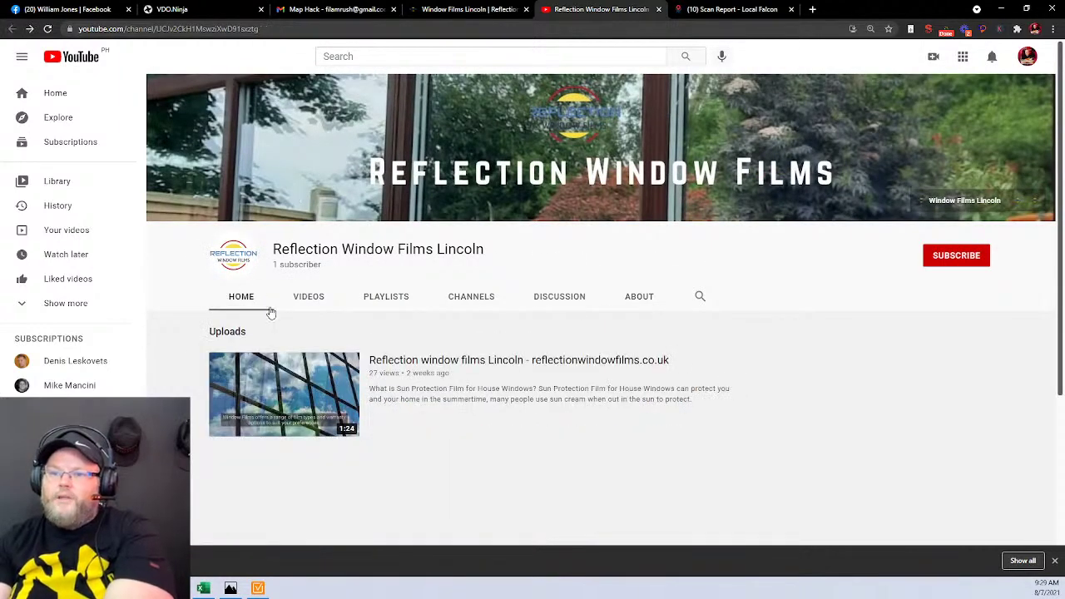
click(308, 300)
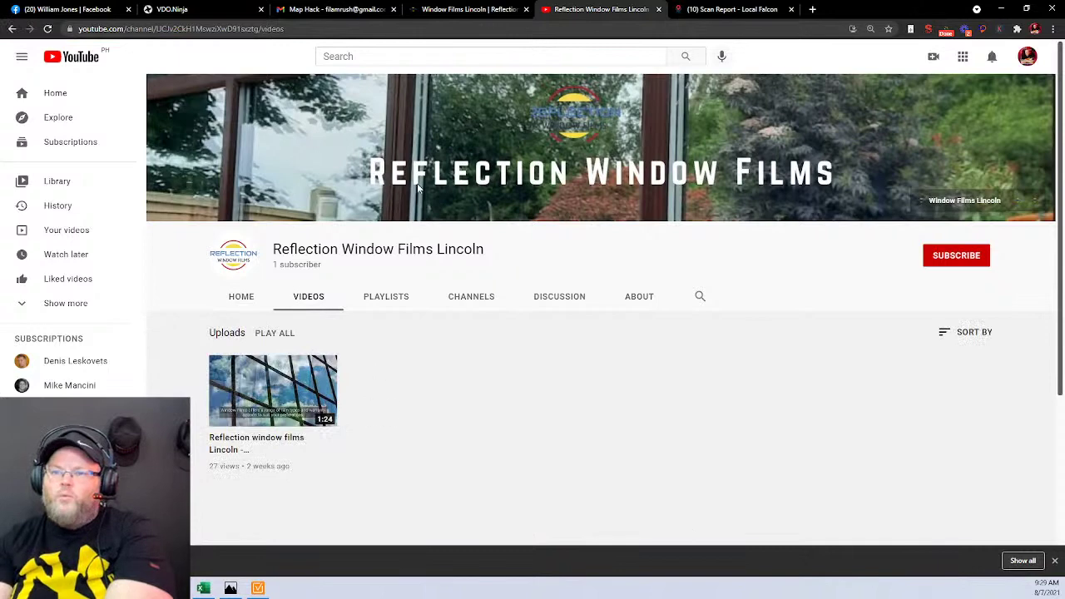
click(659, 9)
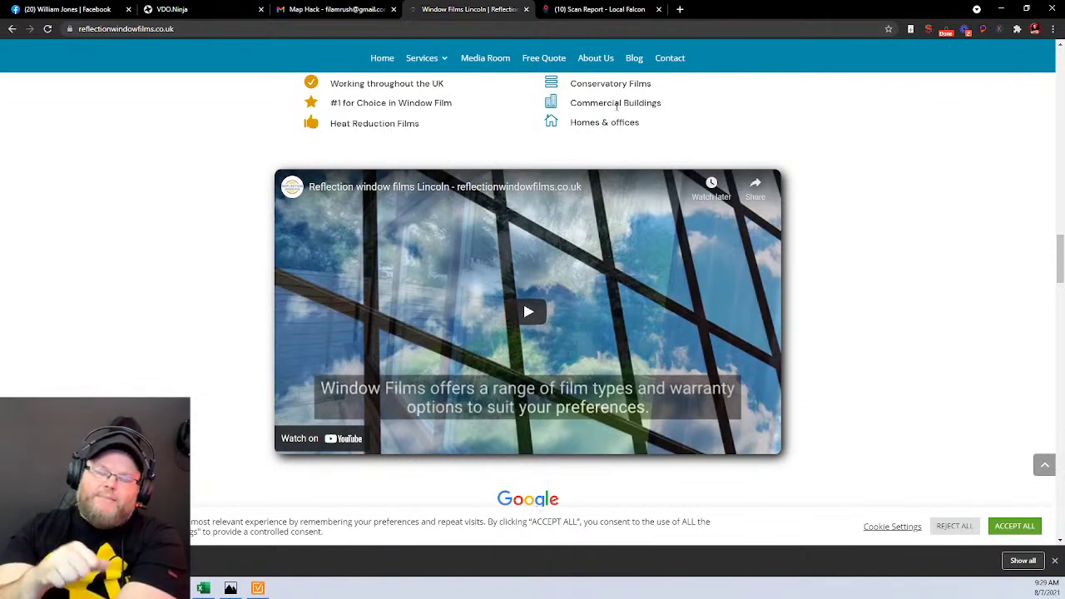
Examine the homepage's Google reviews, Professional Window Film Fitters section, embedded map and footer.
scroll(974, 292, down, 3)
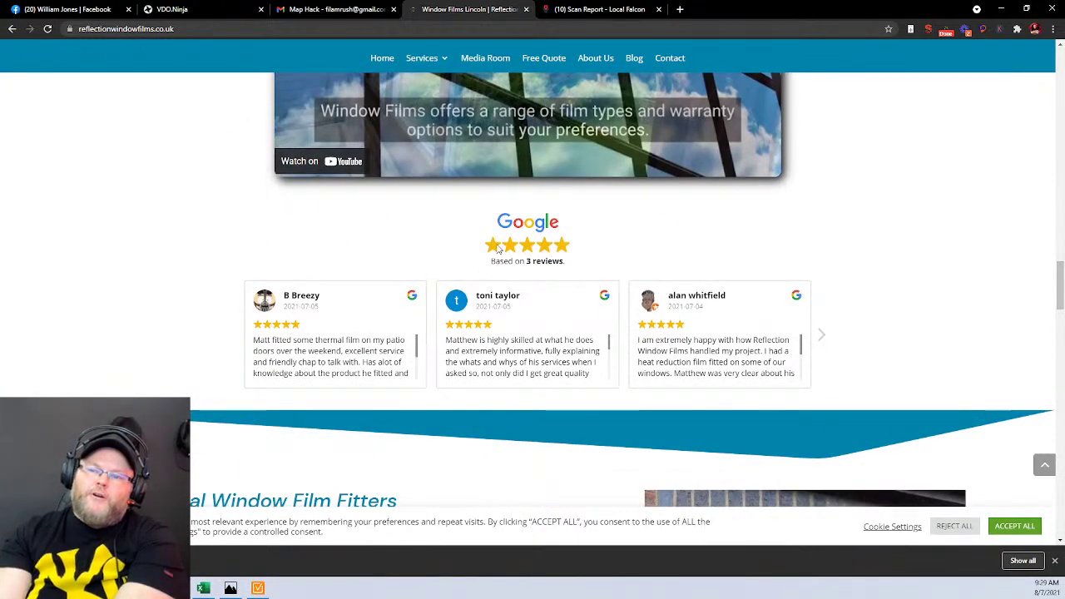
scroll(499, 250, down, 2)
scroll(499, 250, down, 4)
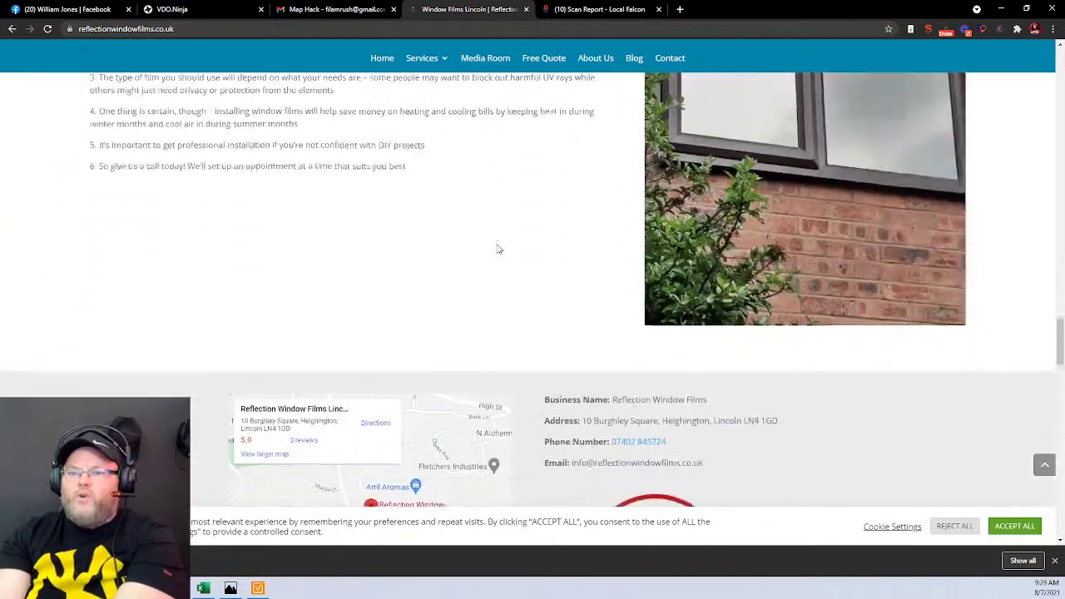
scroll(500, 250, up, 3)
scroll(499, 249, up, 3)
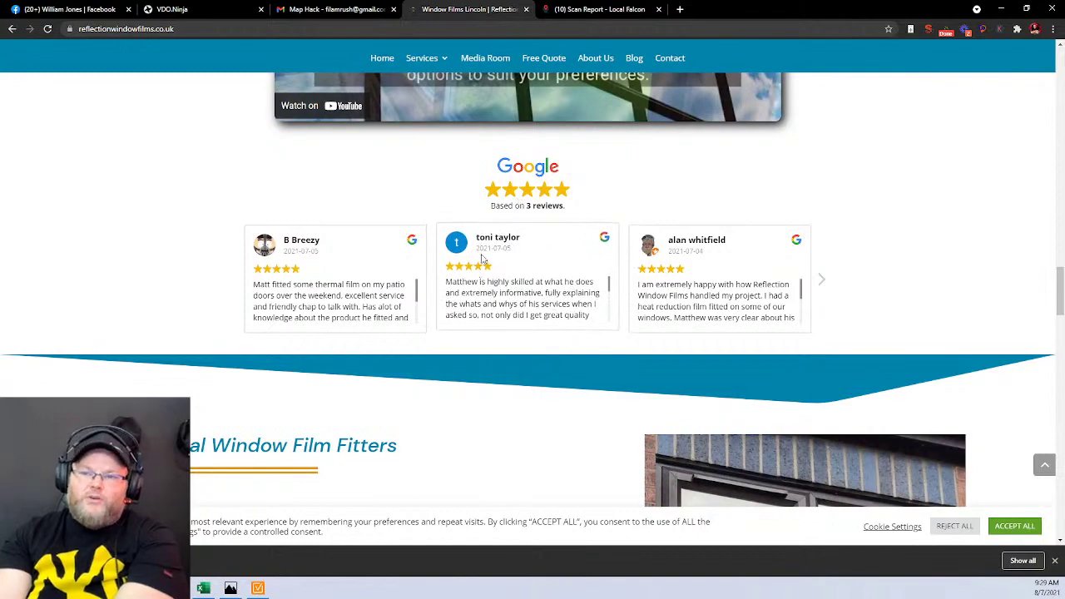
scroll(527, 263, down, 7)
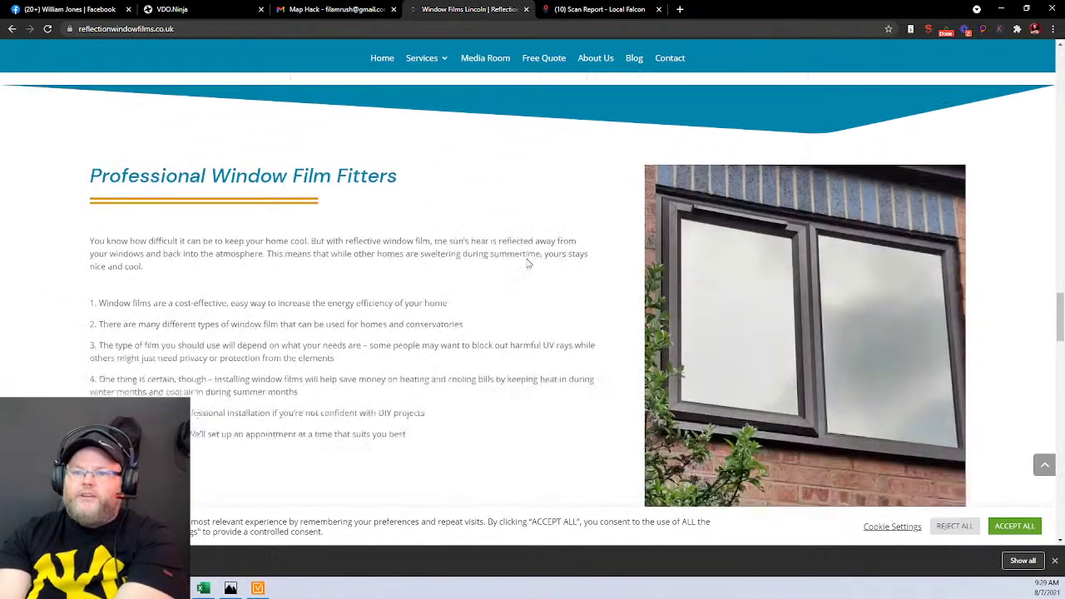
scroll(524, 261, down, 12)
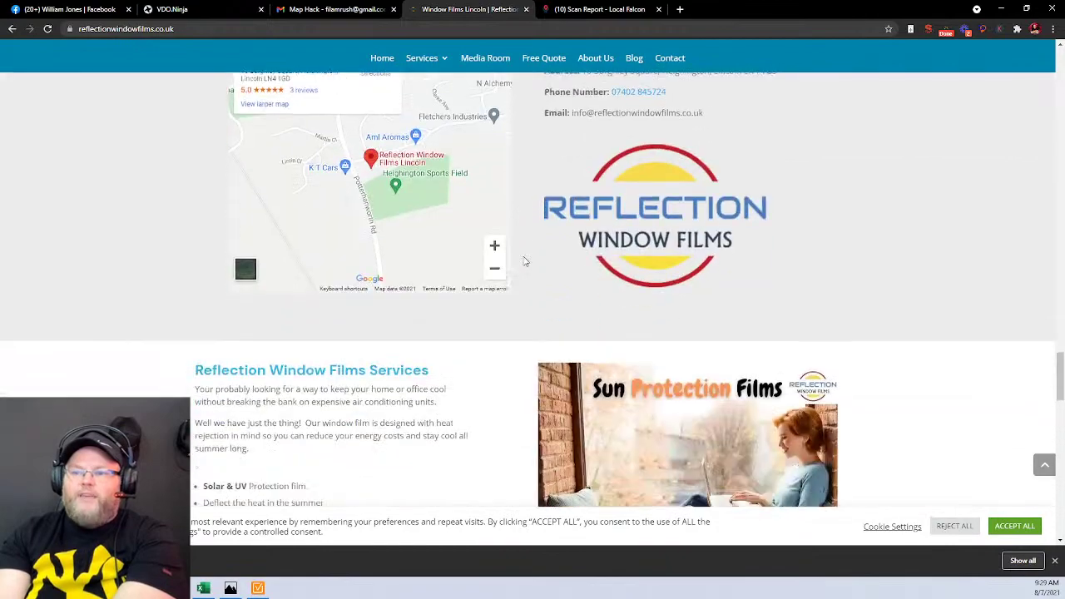
scroll(512, 262, down, 7)
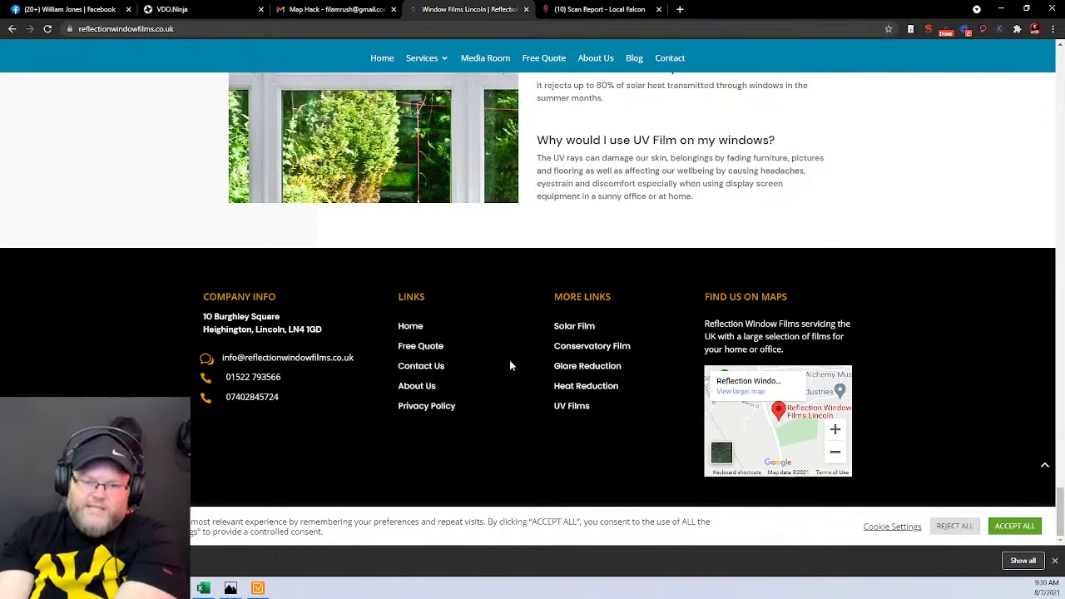
Recheck the homepage's lower half, comparing the fitters text, map listing, business contact details, services section and FAQ.
scroll(517, 306, up, 8)
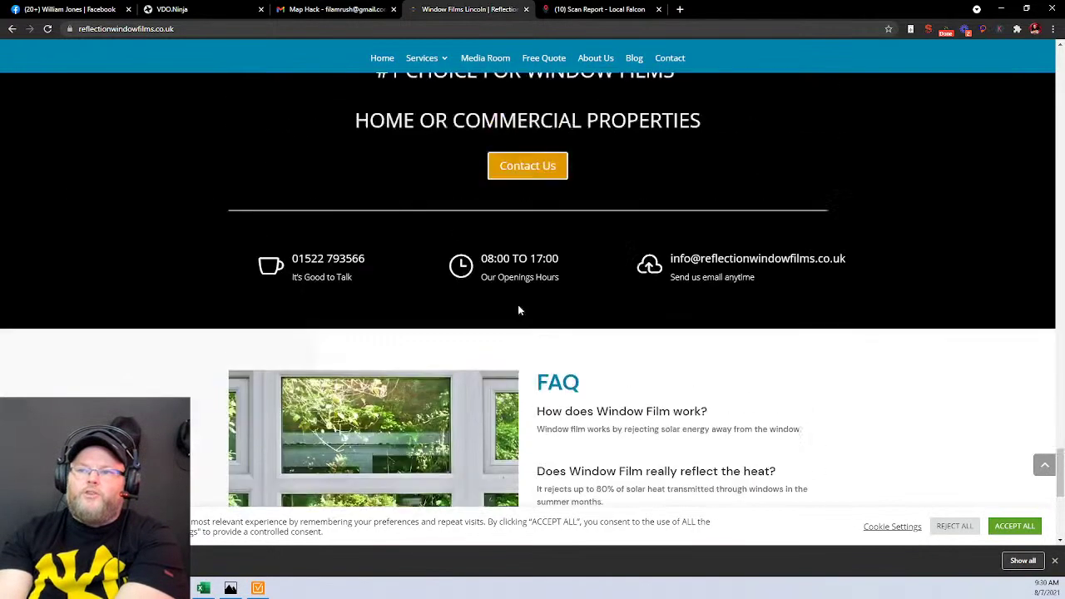
scroll(526, 306, up, 20)
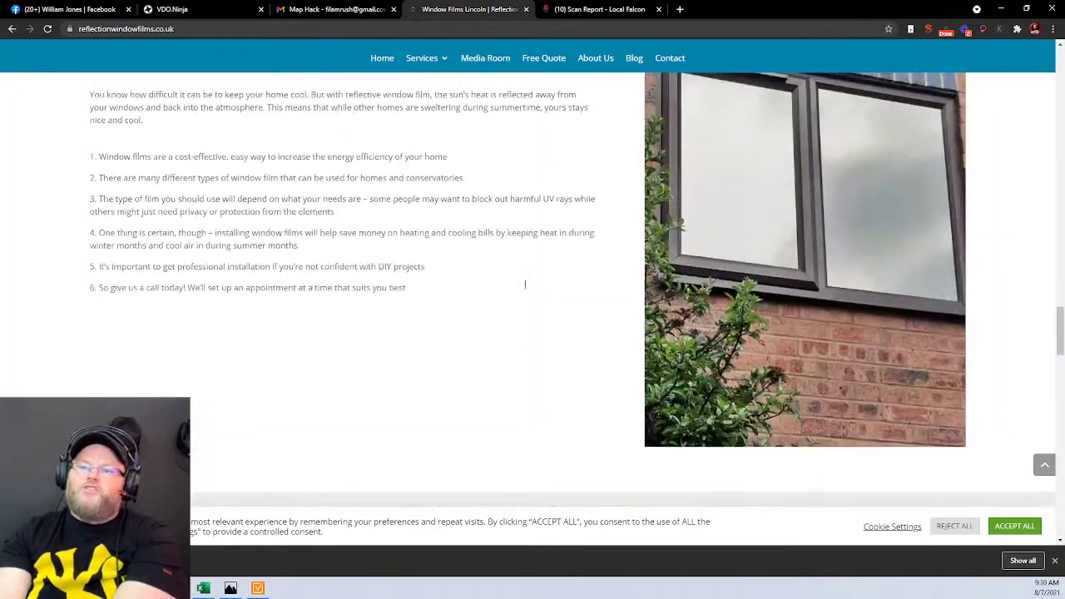
scroll(516, 333, up, 1)
scroll(529, 389, down, 3)
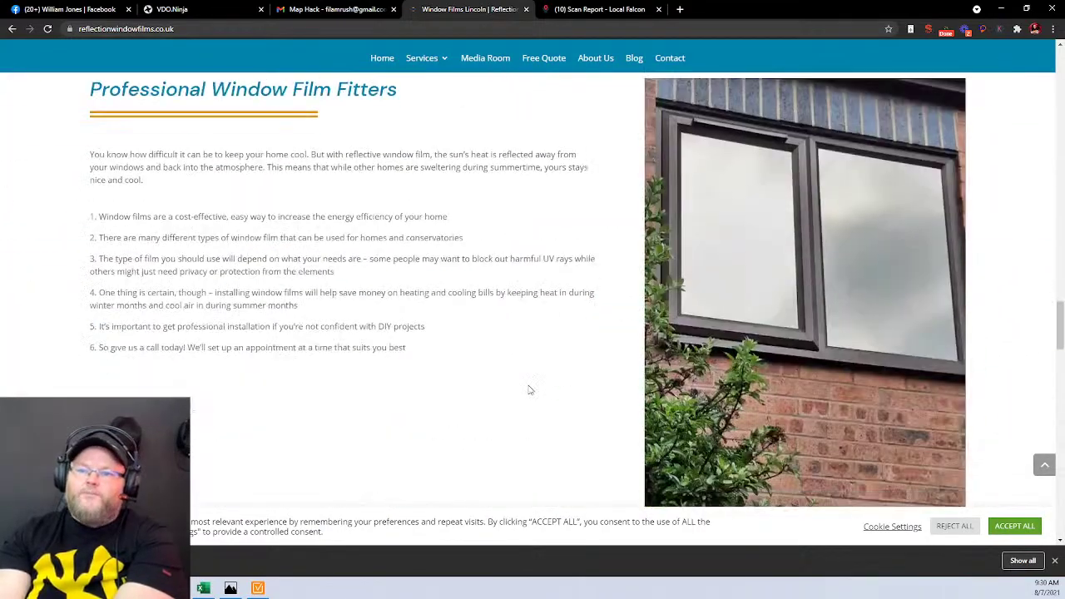
scroll(566, 393, down, 4)
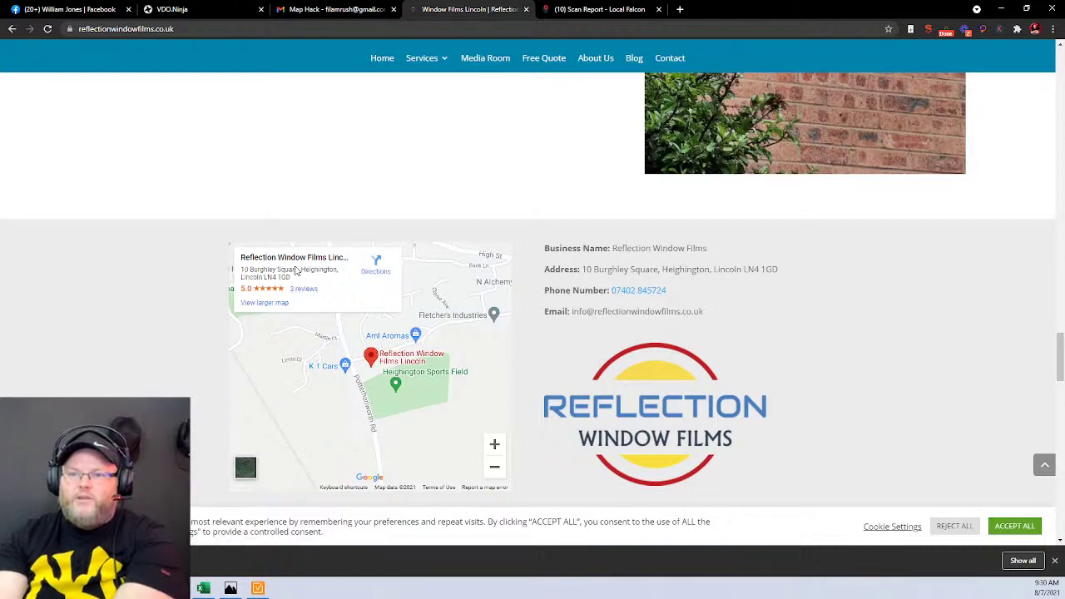
scroll(352, 370, down, 1)
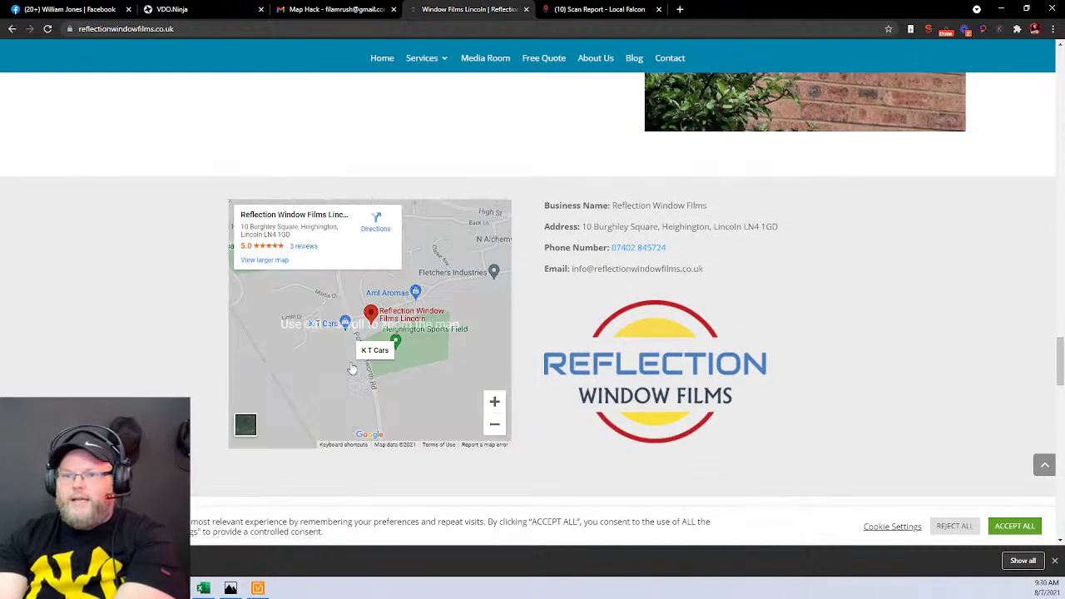
scroll(455, 288, down, 5)
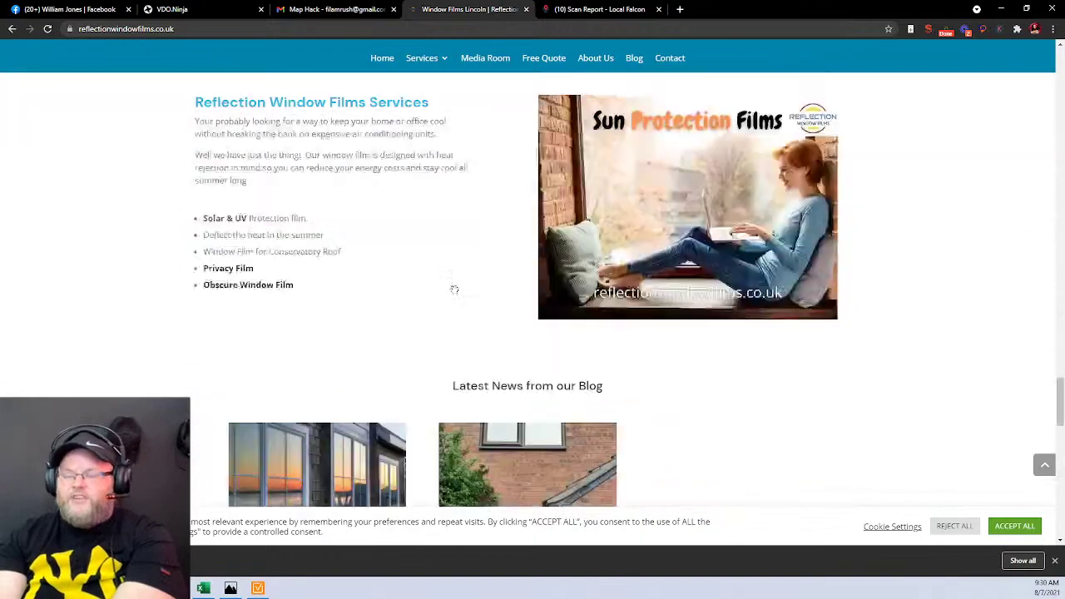
scroll(454, 289, down, 12)
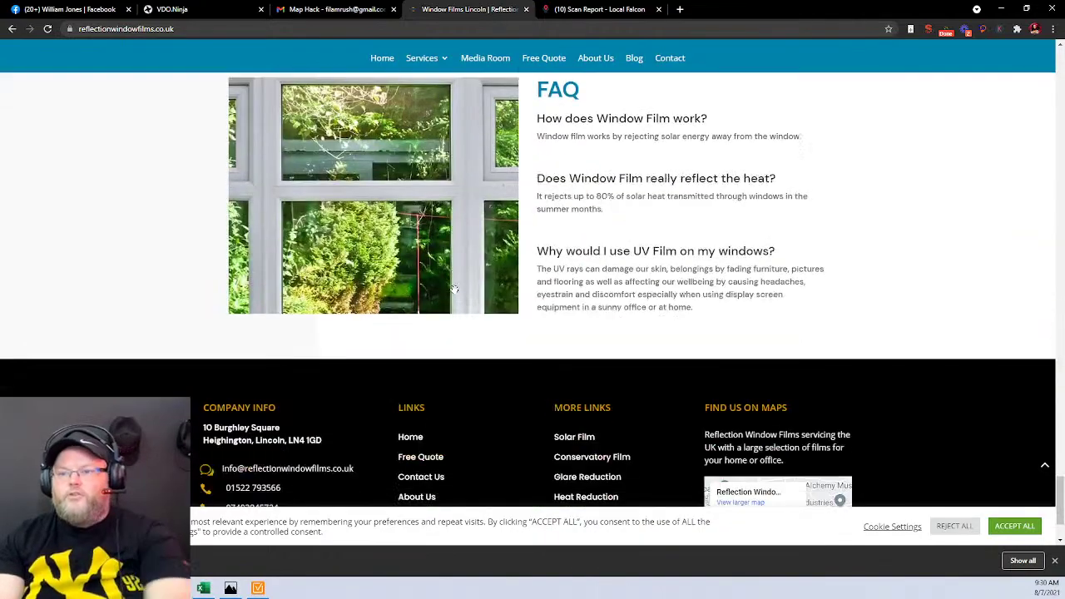
scroll(455, 288, down, 1)
scroll(454, 289, up, 3)
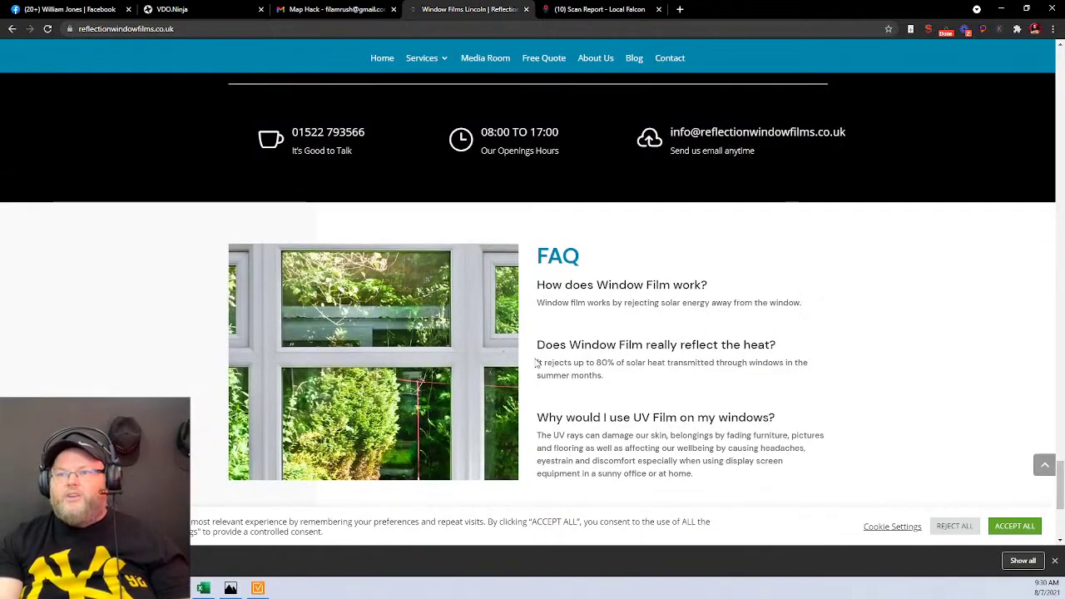
Accept the website's cookies and count the words on the whole homepage with Word Counter Plus.
scroll(549, 354, down, 3)
click(1014, 526)
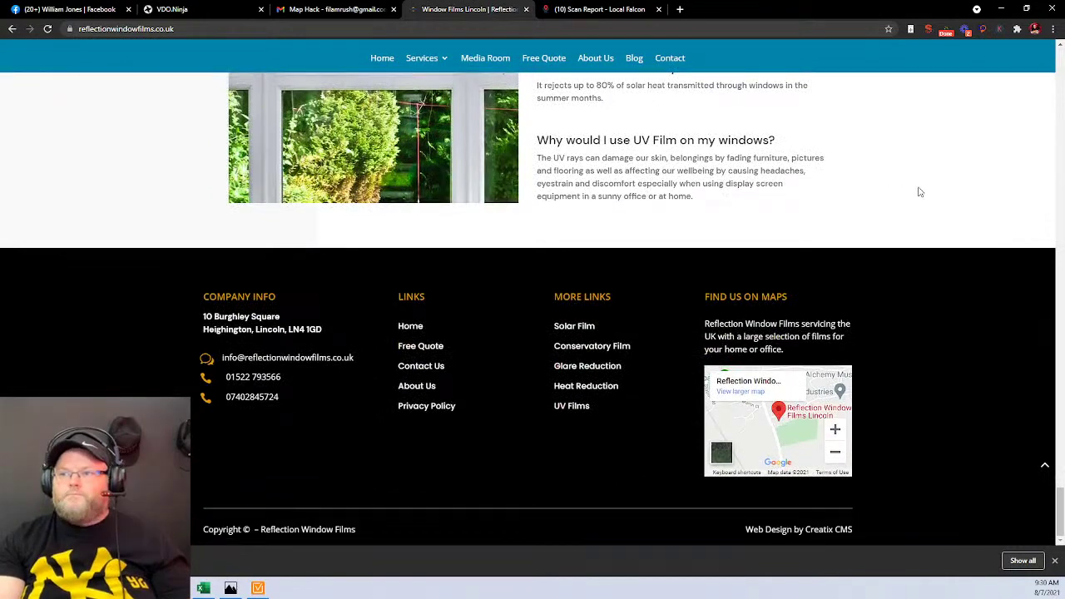
key(ctrl+a)
right_click(589, 159)
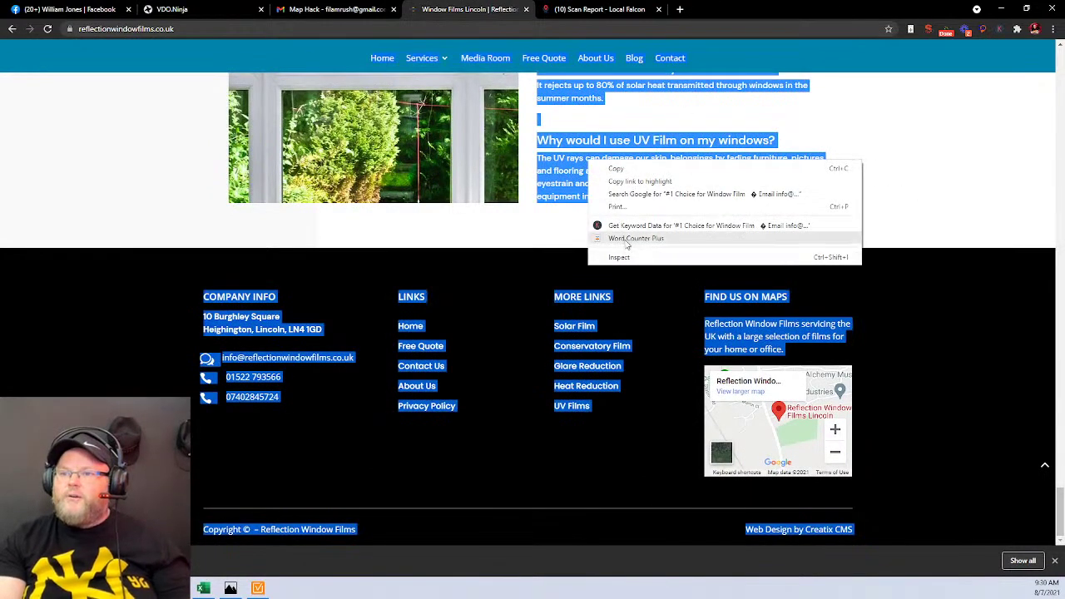
click(613, 242)
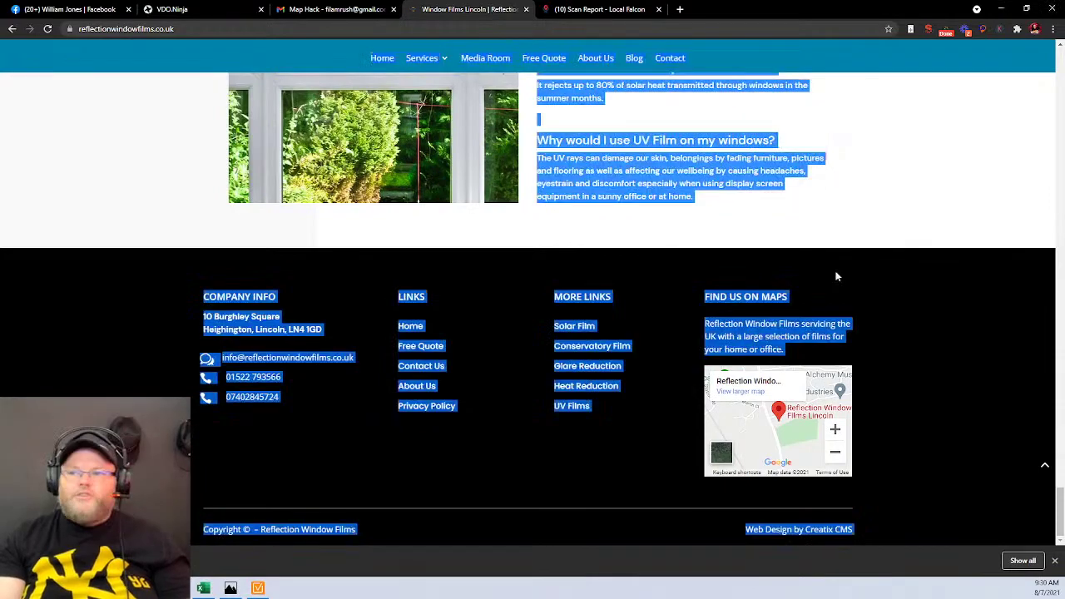
click(1059, 80)
scroll(1060, 79, up, 10)
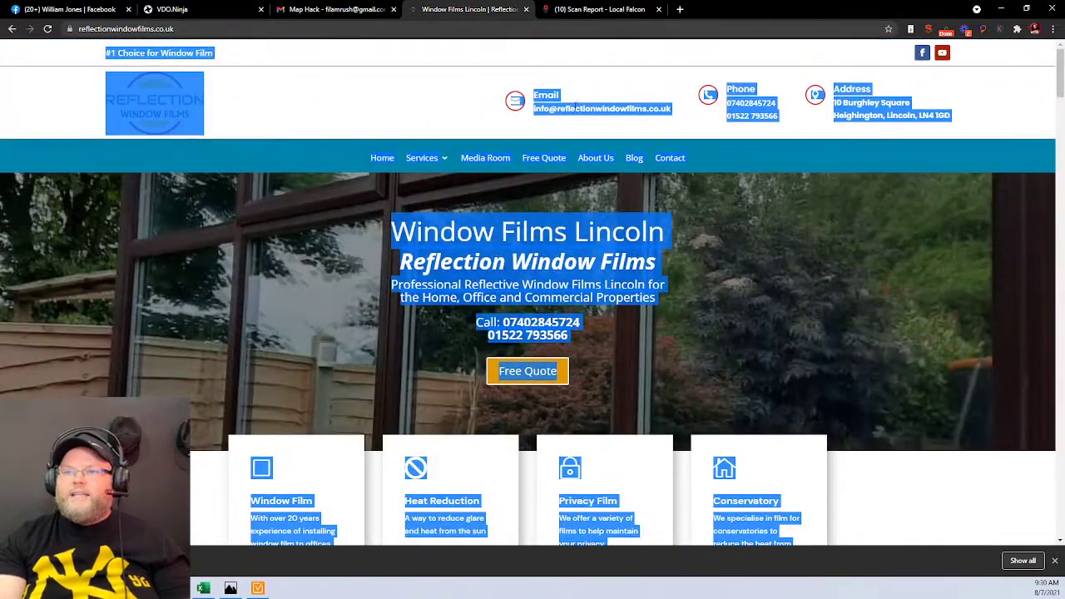
click(575, 106)
Open the Solar Reflective Films service page and count its words with Word Counter Plus.
mouse_move(422, 158)
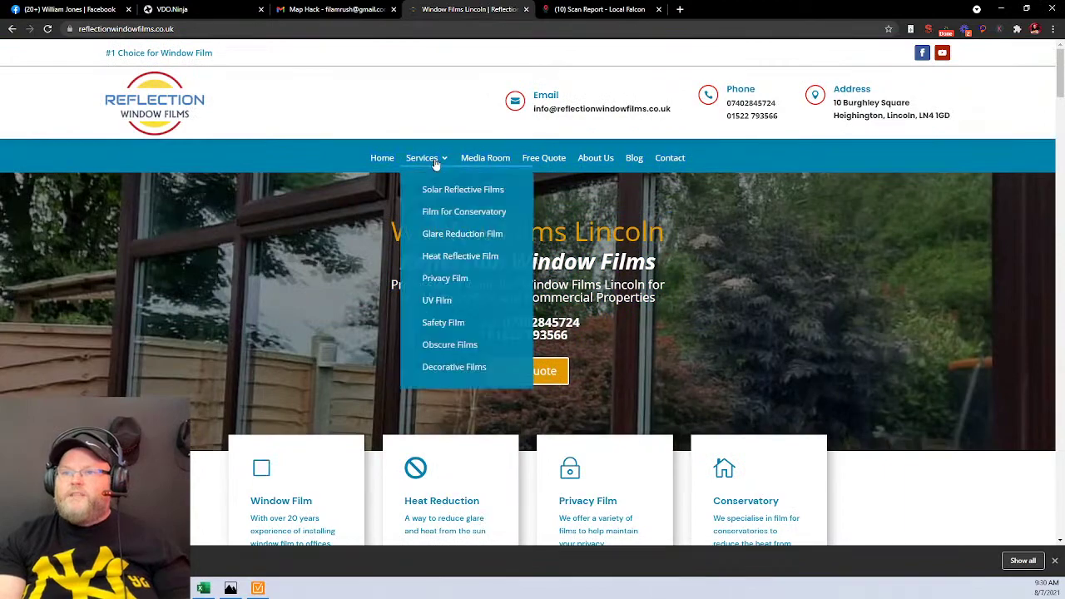
click(441, 191)
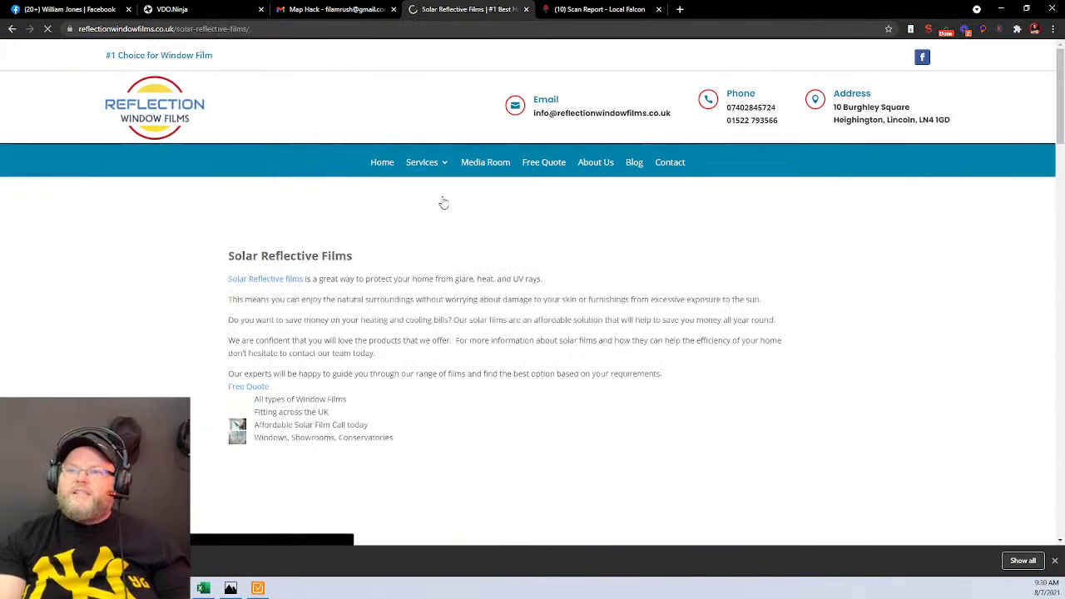
scroll(446, 215, down, 3)
scroll(446, 216, down, 15)
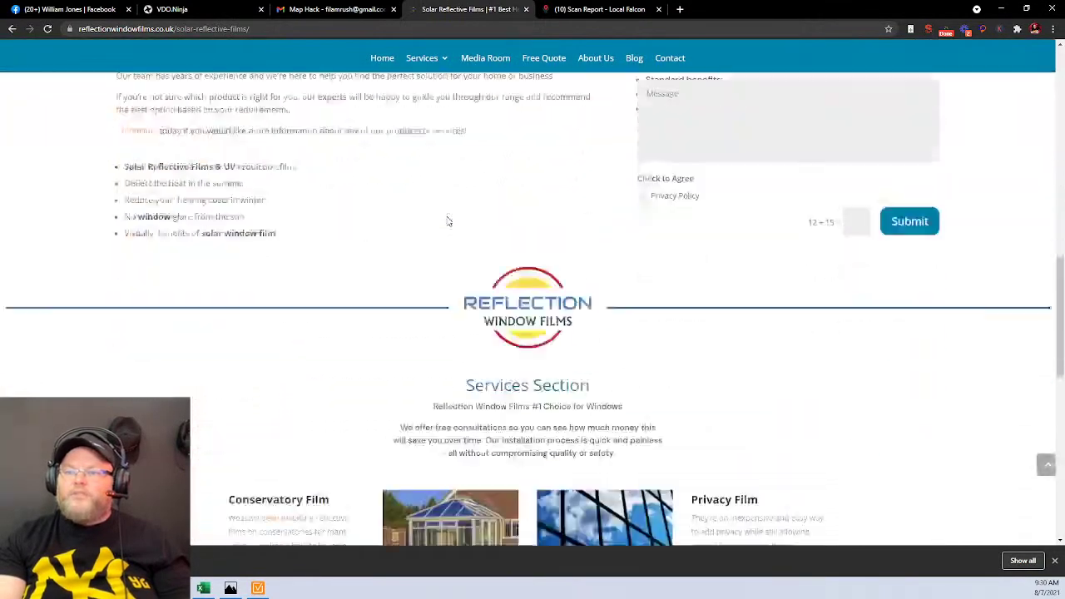
key(ctrl+a)
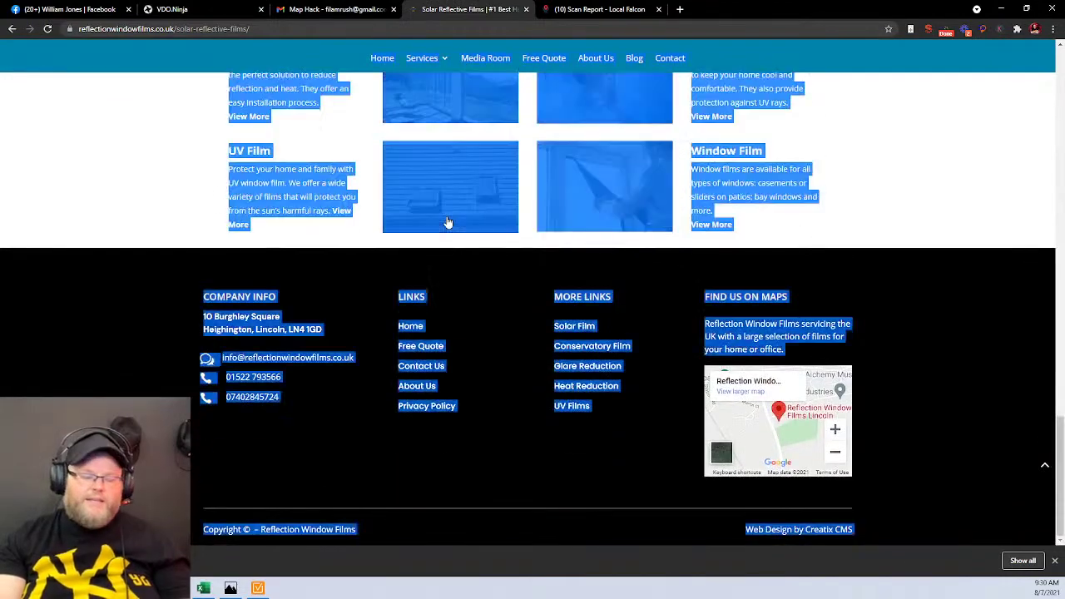
right_click(778, 194)
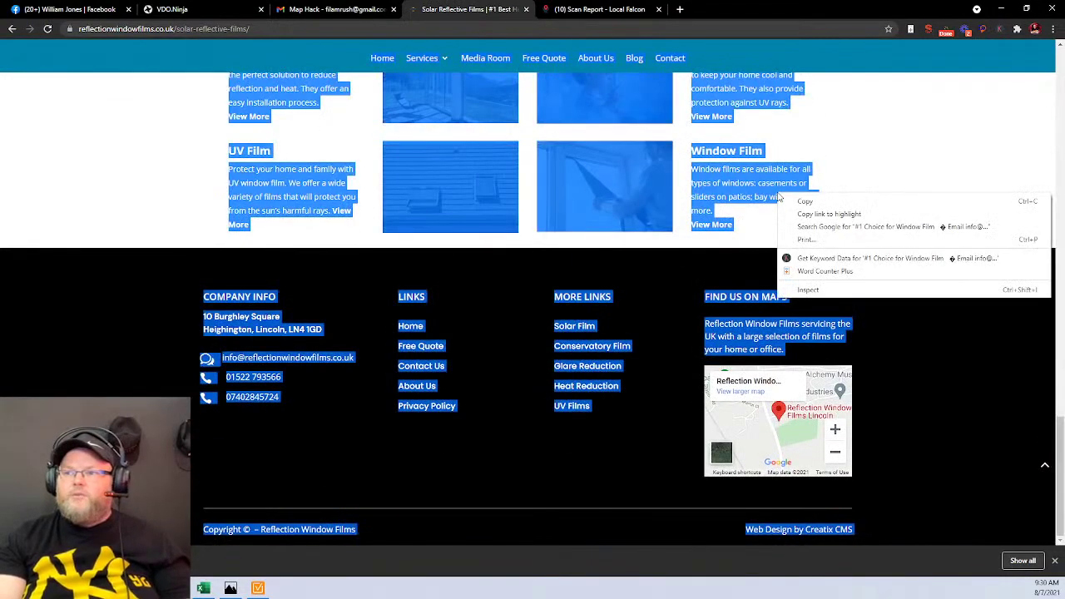
click(807, 272)
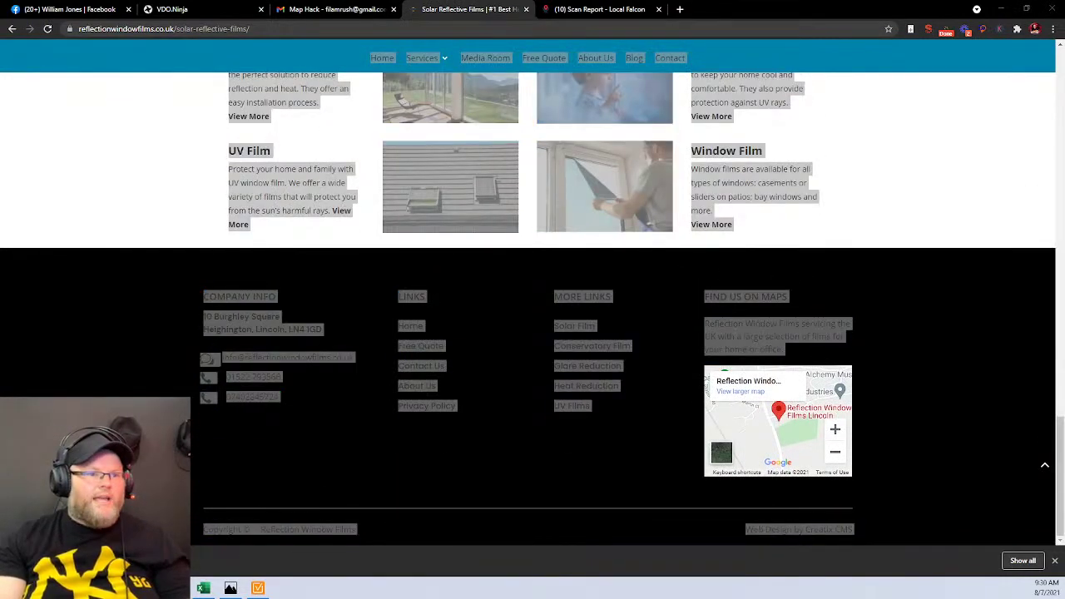
click(910, 228)
scroll(905, 191, up, 5)
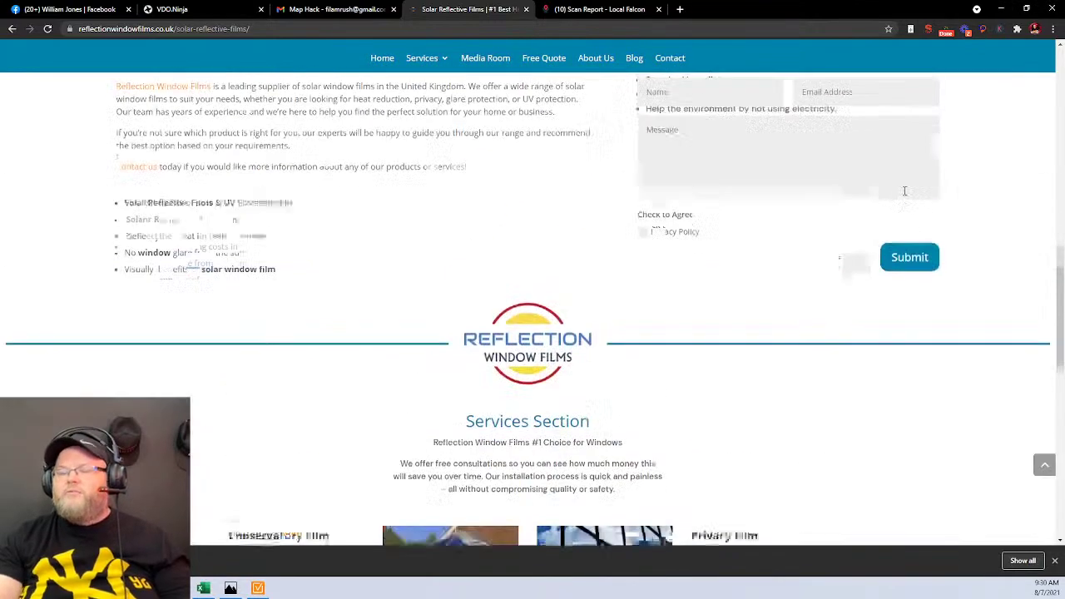
scroll(904, 192, up, 10)
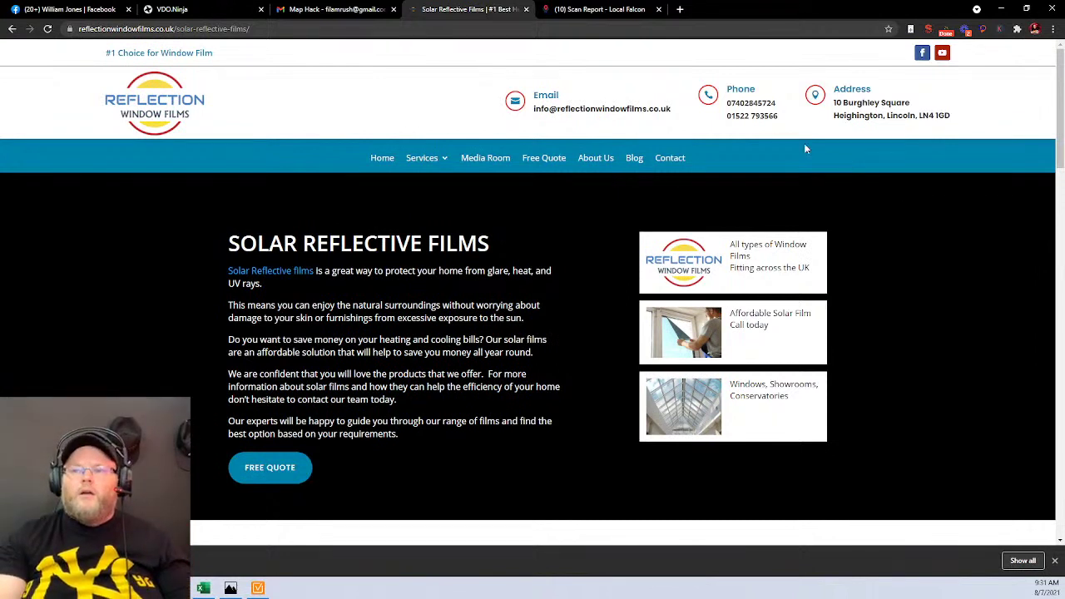
mouse_move(440, 165)
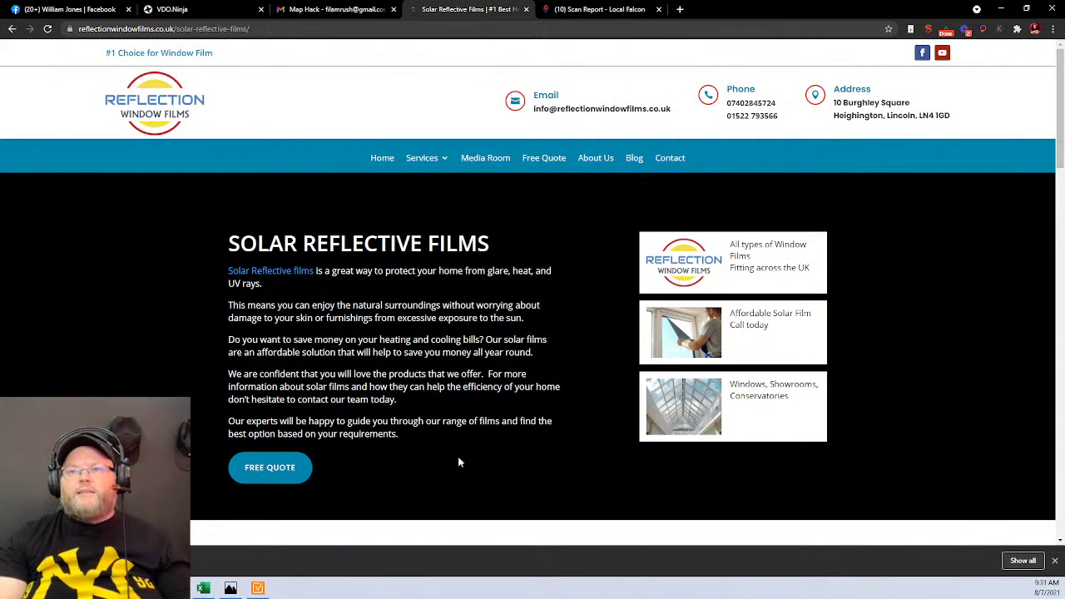
Switch to WebSite Auditor and review the Site Audit (Summary) report for reflectionwindowfilms.co.uk.
click(258, 588)
click(51, 232)
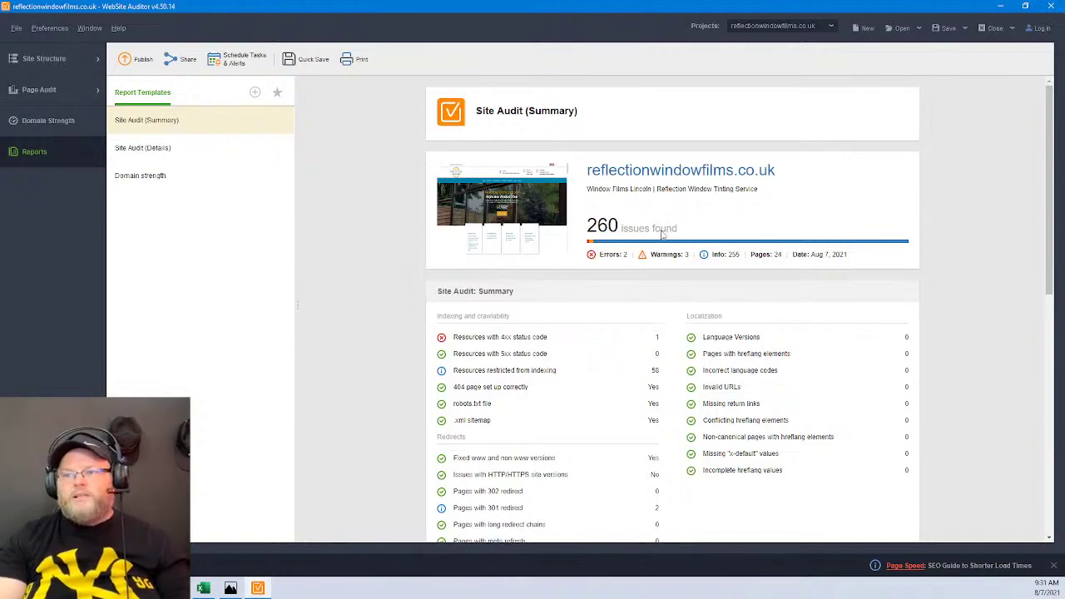
scroll(676, 374, down, 3)
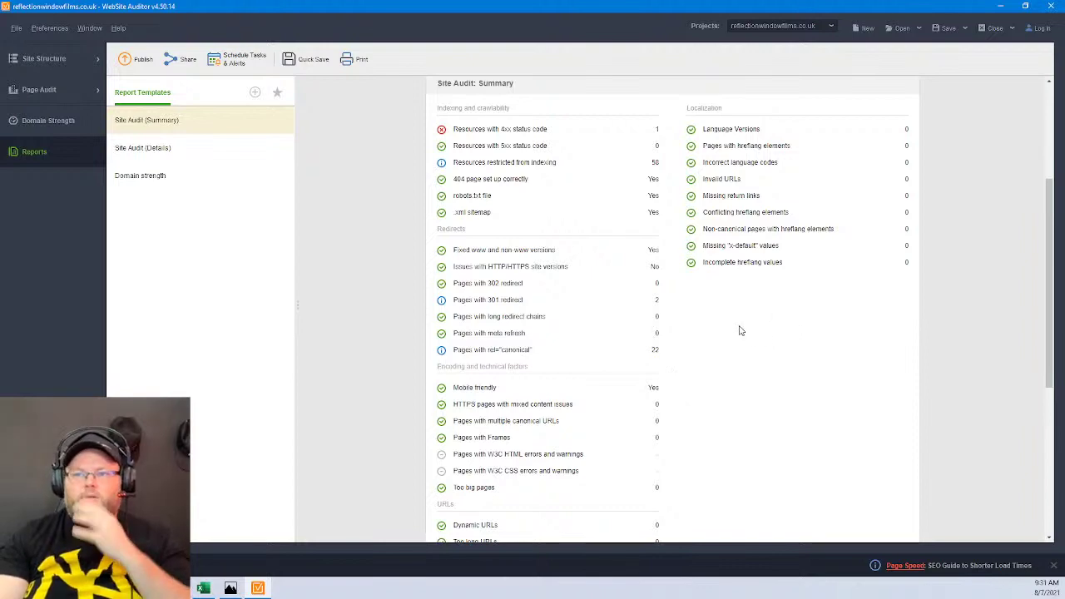
scroll(741, 331, down, 5)
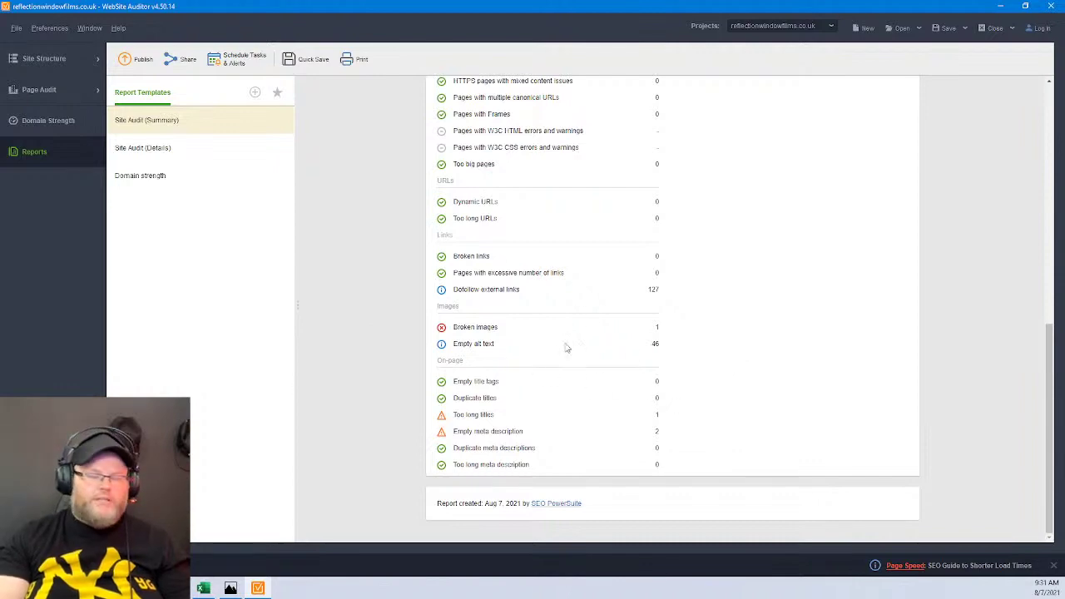
scroll(566, 347, up, 10)
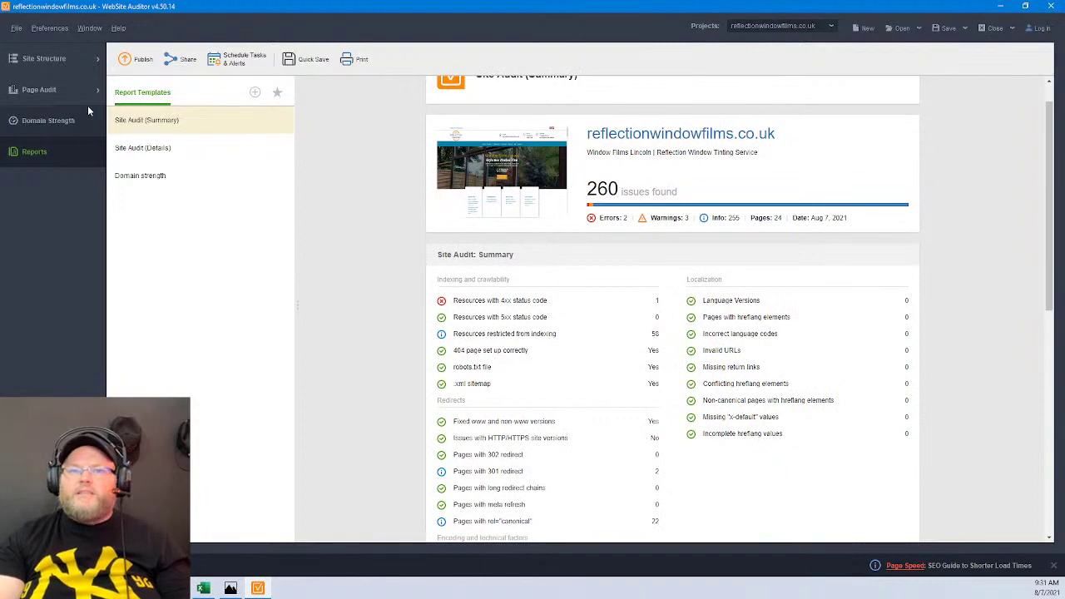
Publish the Site Audit (Details) report for reflectionwindowfilms.co.uk to the hard drive.
click(137, 148)
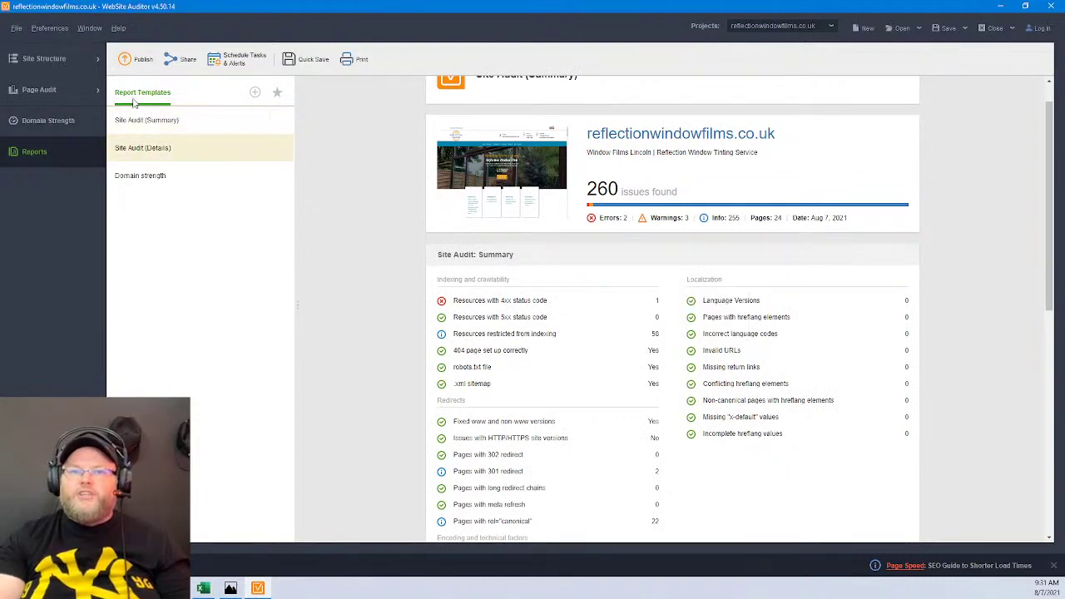
click(137, 59)
click(699, 479)
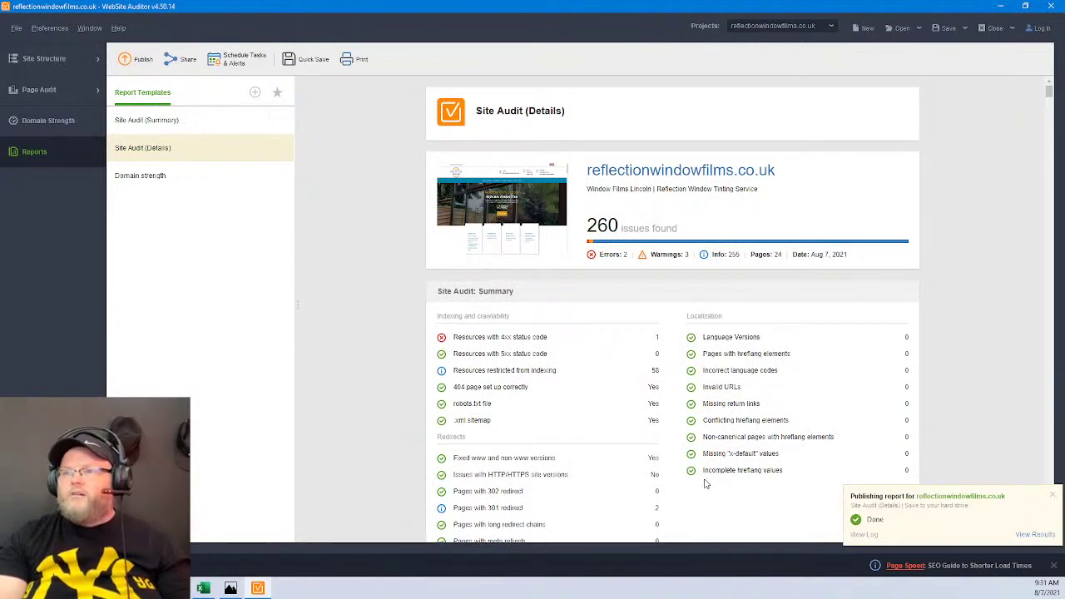
Close the reflectionwindowfilms.co.uk audit project and return to the website in the browser.
click(987, 31)
click(543, 316)
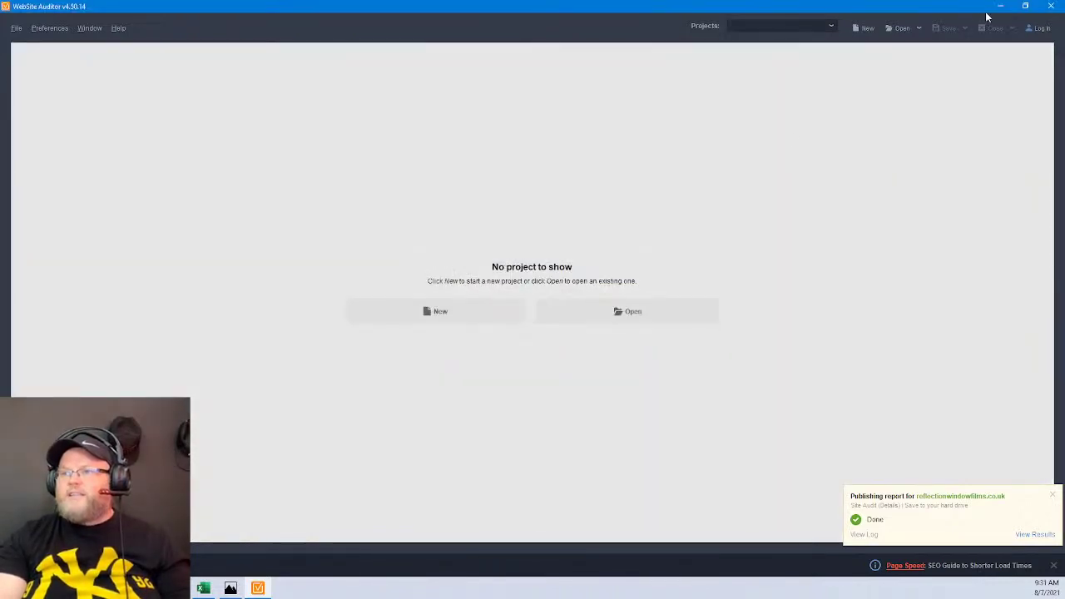
click(1001, 7)
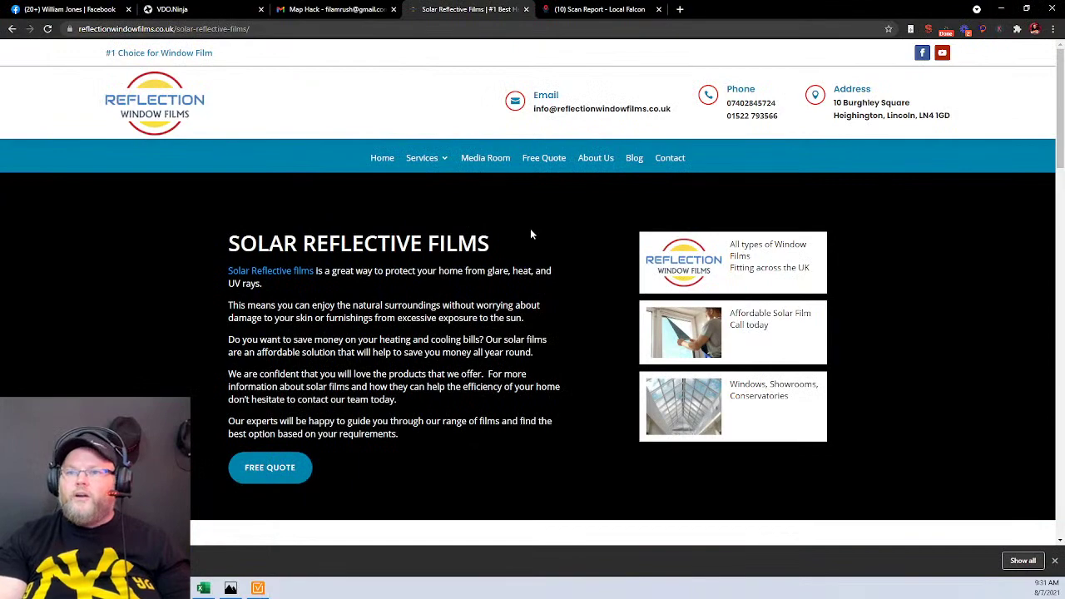
Check the Solar Reflective Films page's text, then examine the Contact page and its embedded map.
scroll(574, 218, down, 3)
scroll(574, 217, down, 2)
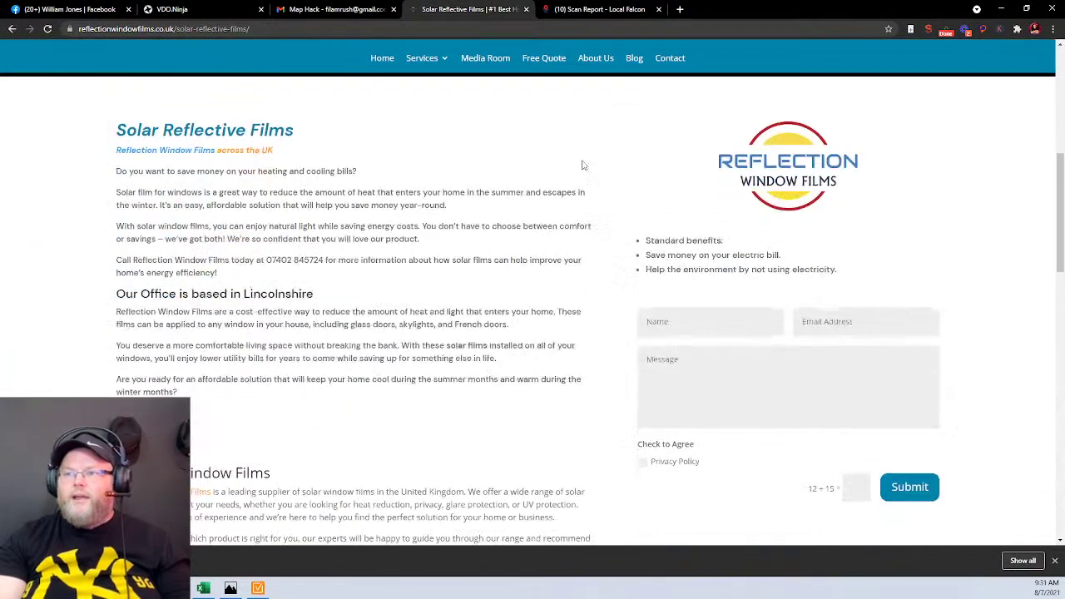
click(664, 66)
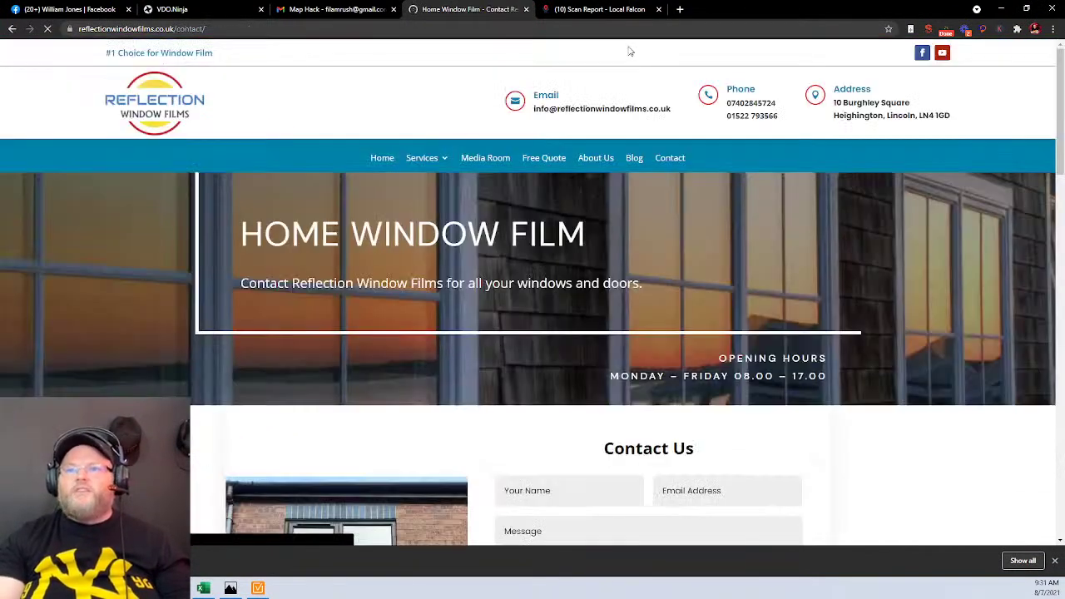
scroll(199, 239, down, 7)
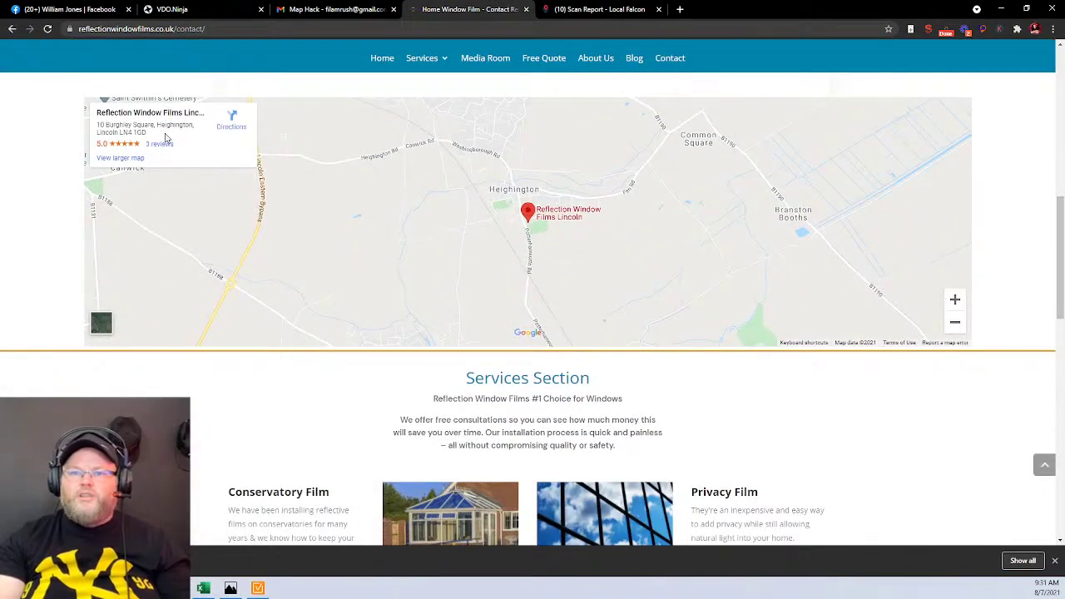
Open the business's full listing in Google Maps from the embedded map and copy its business name.
click(131, 157)
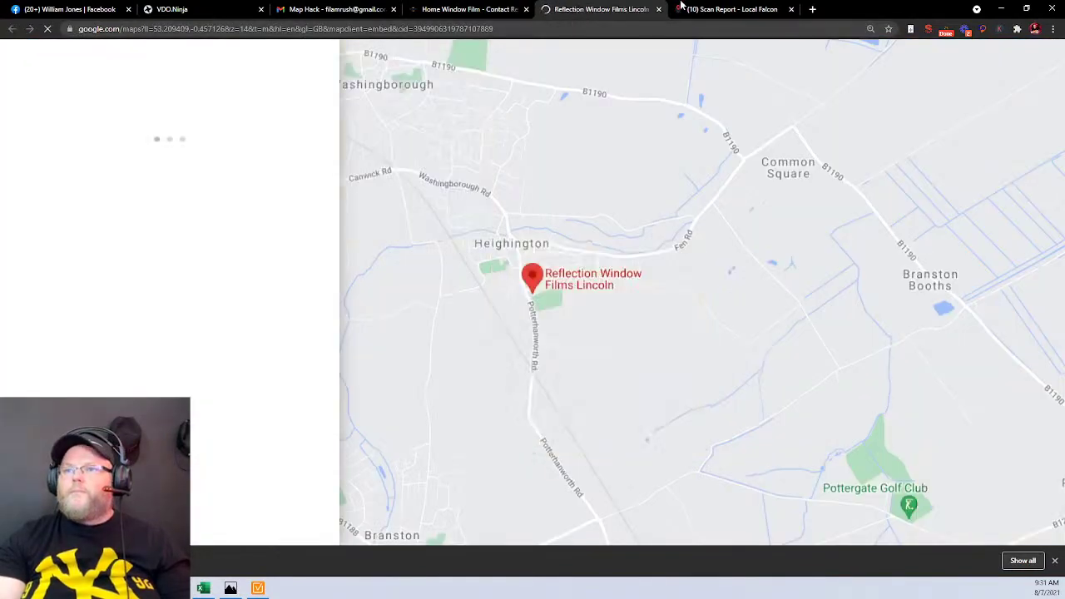
click(680, 9)
click(611, 8)
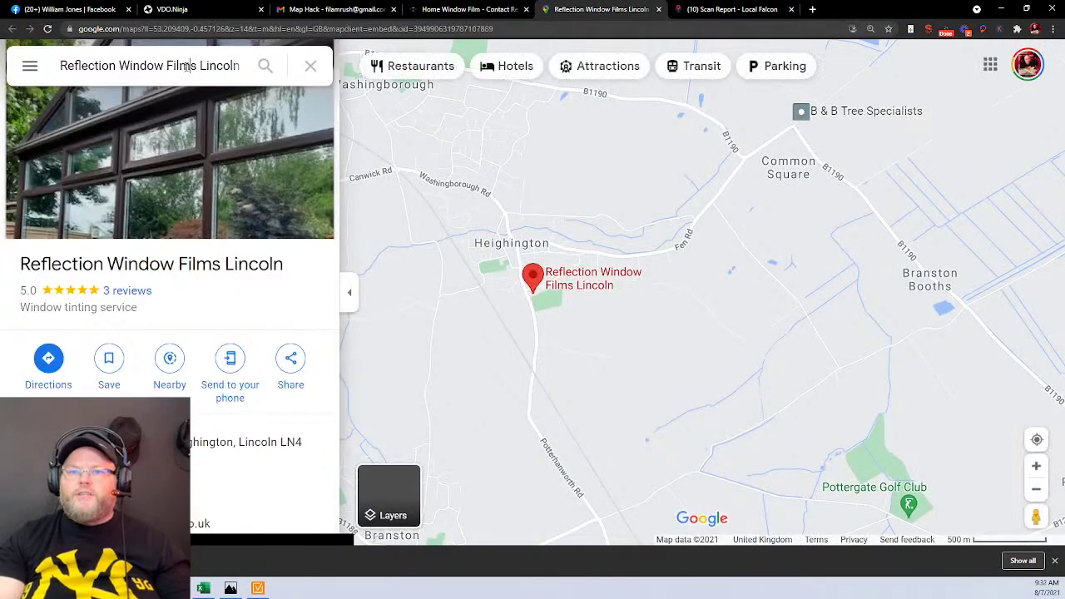
click(187, 66)
key(ctrl+c)
Start a new map scan in Local Falcon and search for the location "Reflection Window Films Lincoln" to add it.
click(734, 8)
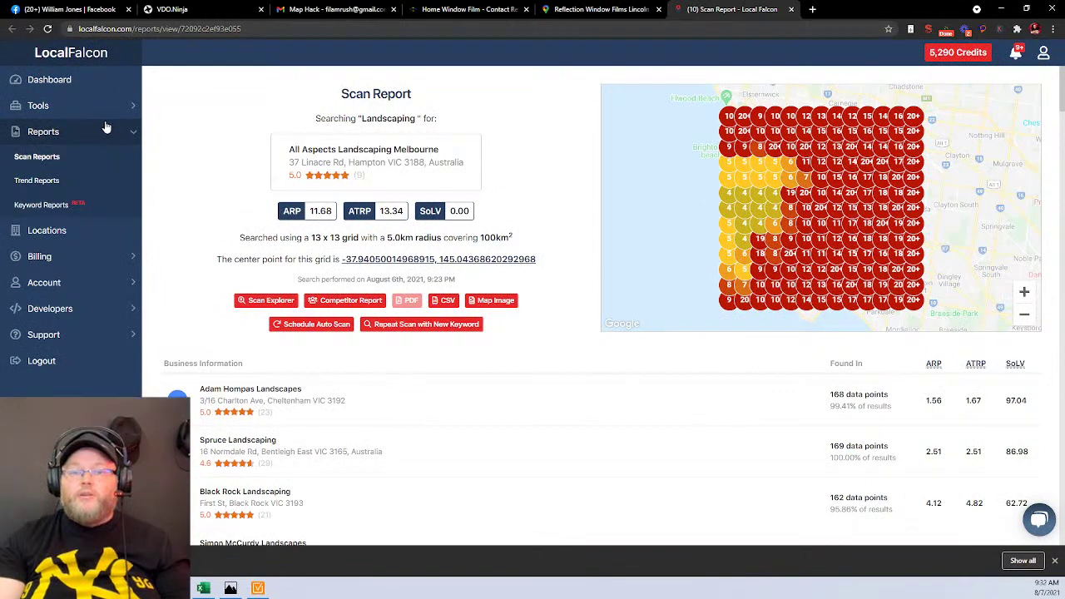
click(60, 87)
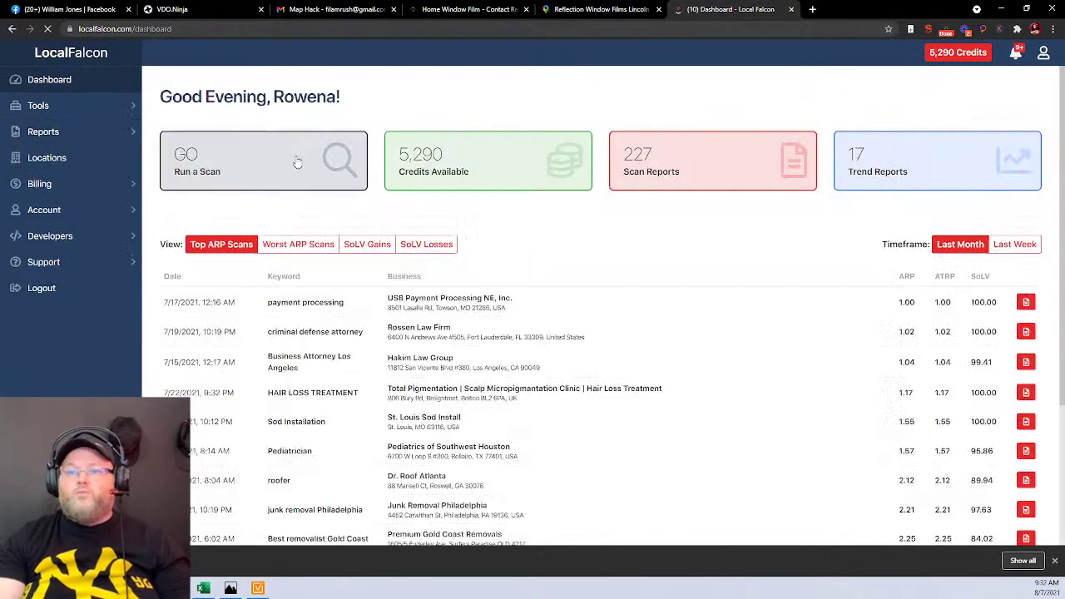
click(297, 162)
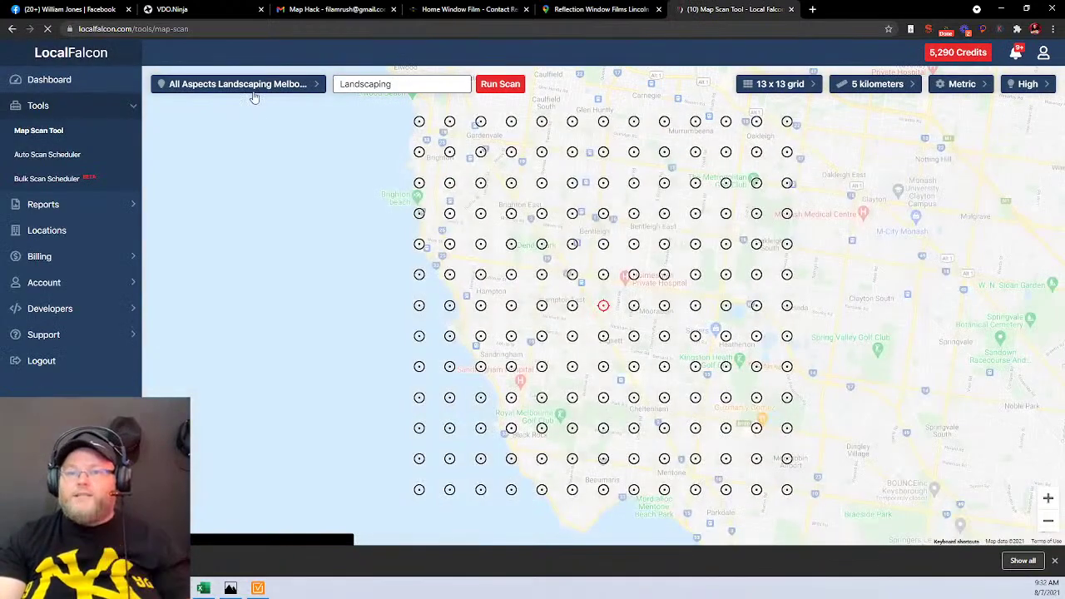
click(255, 91)
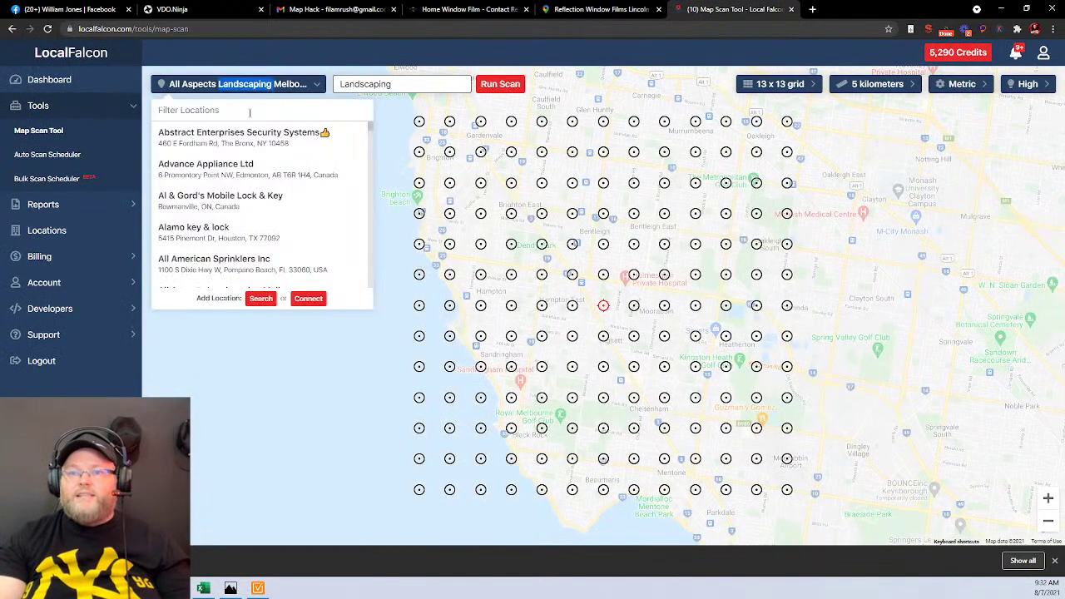
click(261, 305)
click(446, 291)
key(ctrl+v)
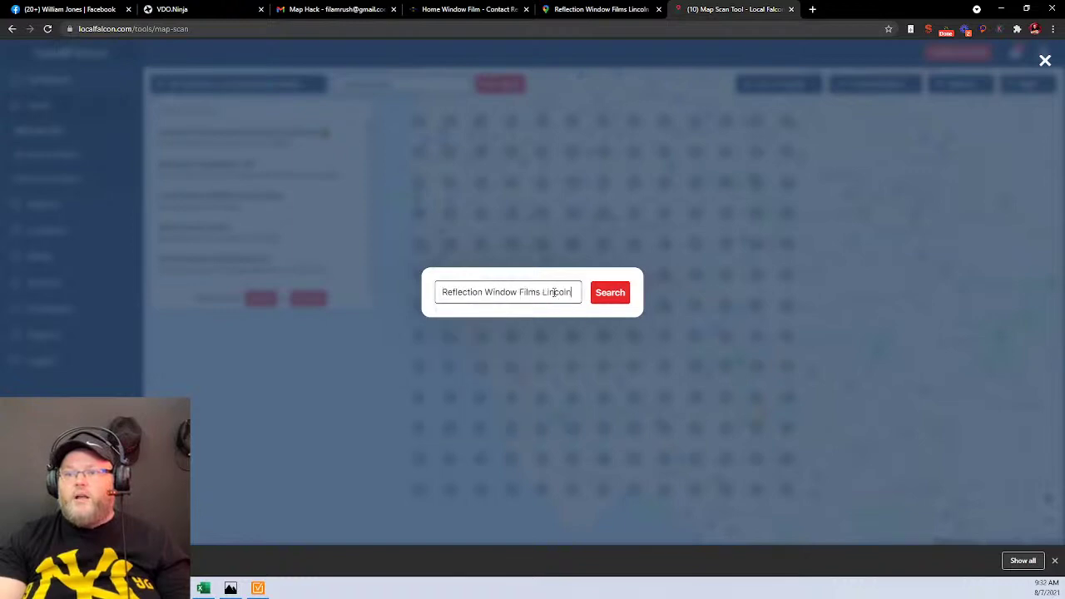
click(619, 297)
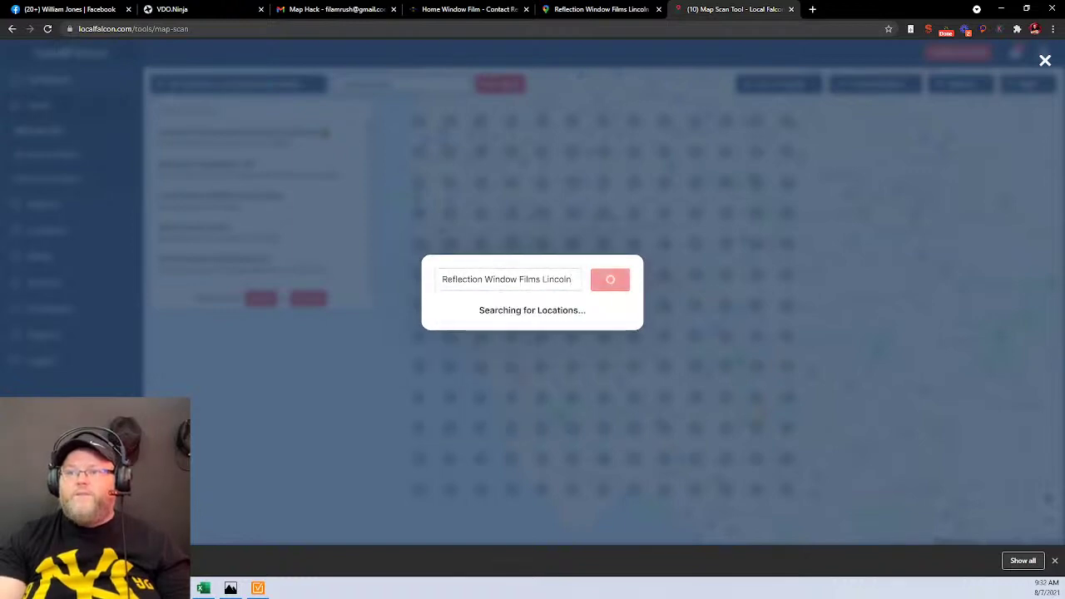
Return to the business's Google Maps listing and highlight the keyword "Window Films" in its name.
click(589, 9)
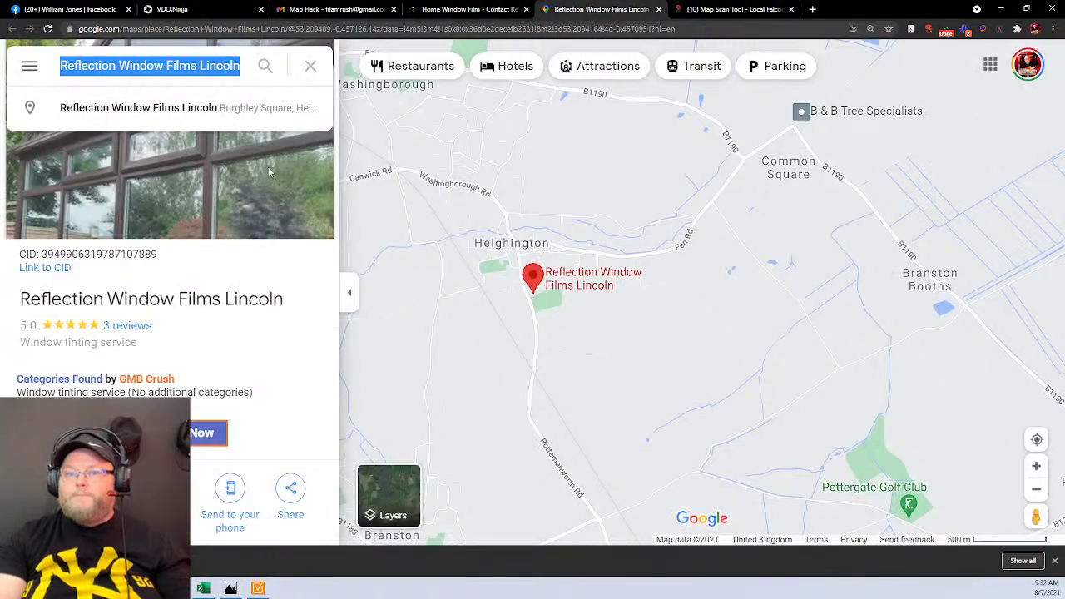
click(151, 301)
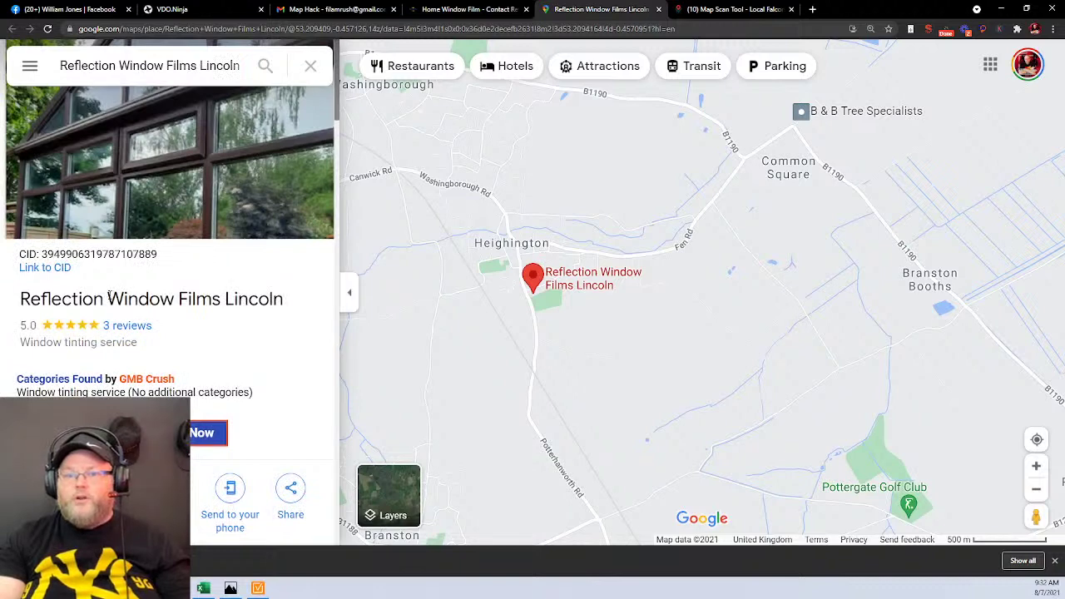
drag(108, 298, 220, 300)
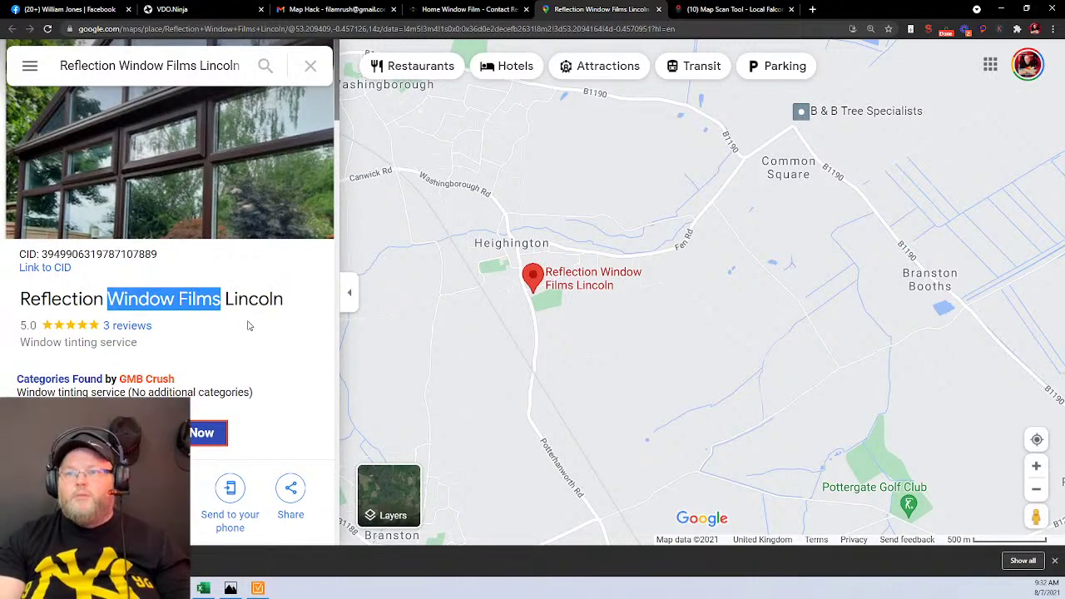
Add the Reflection Window Films Lincoln location in Local Falcon and run a map scan for the keyword "Window Films".
click(700, 8)
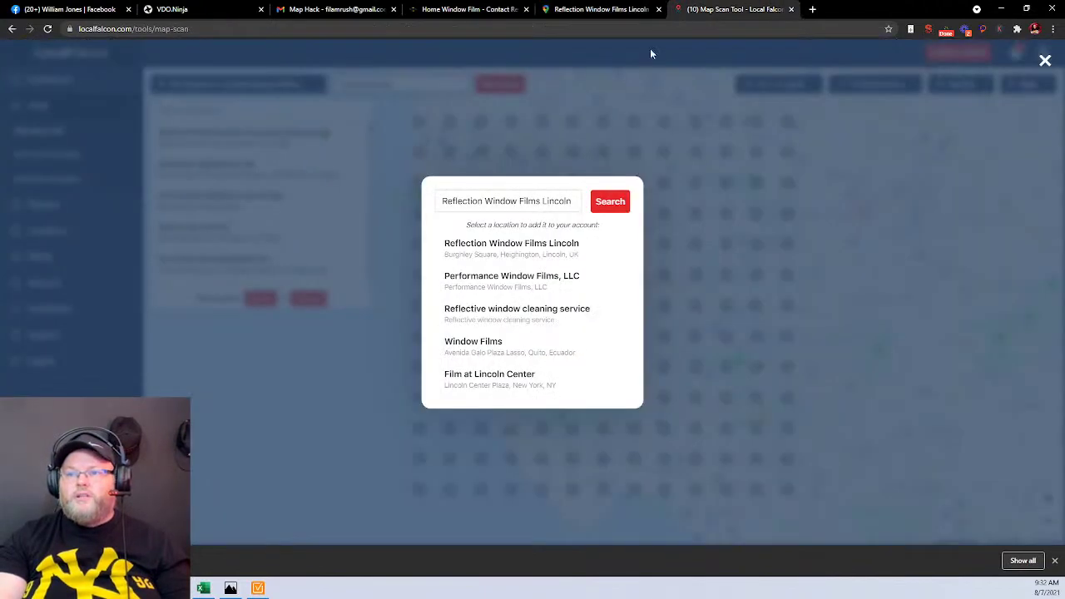
click(516, 250)
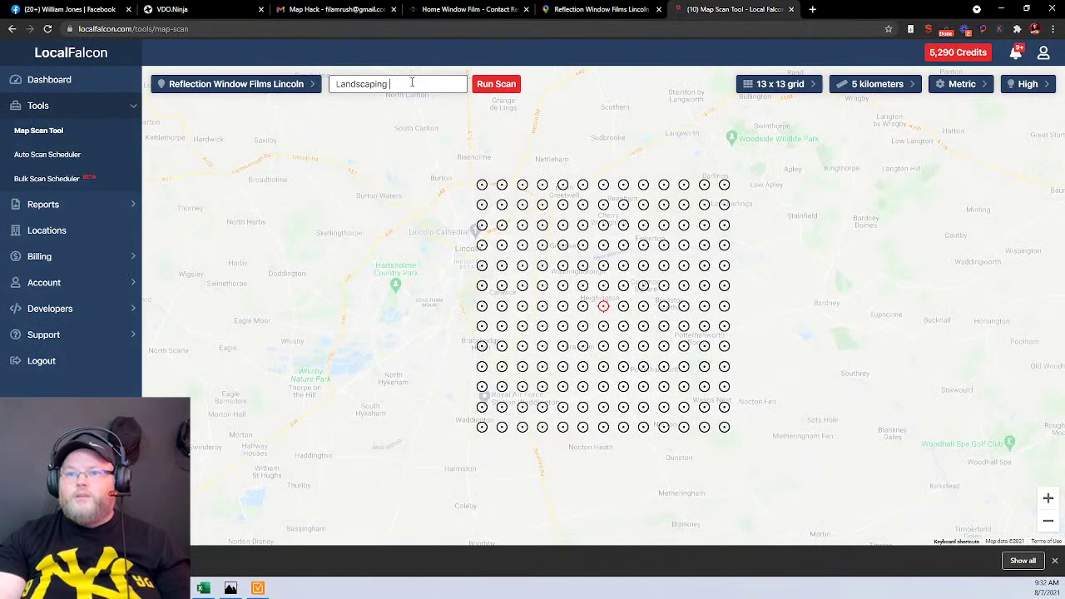
triple_click(412, 84)
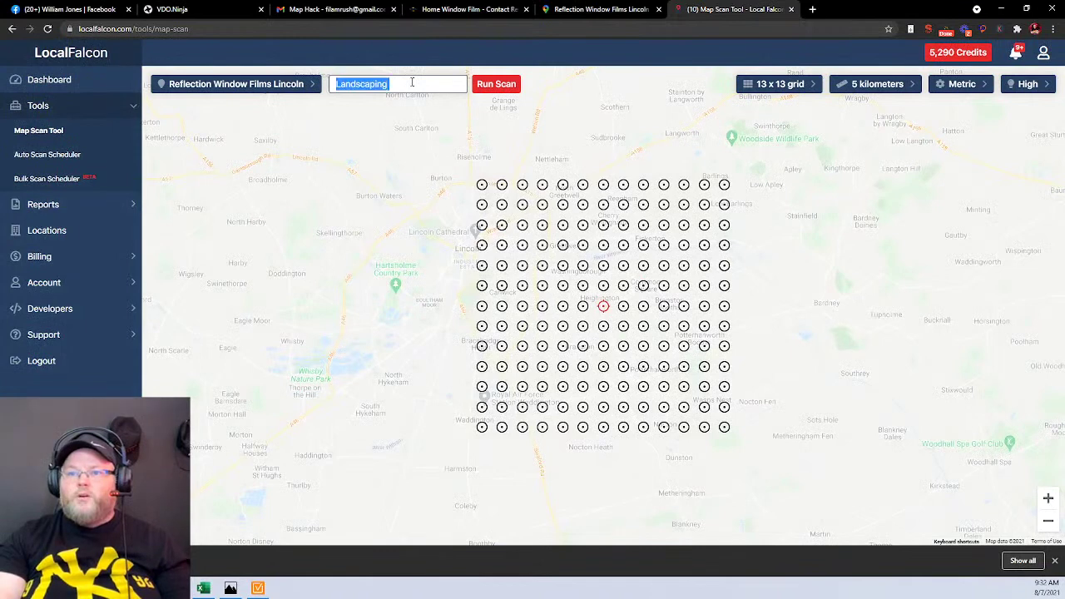
text(Window Films)
click(502, 89)
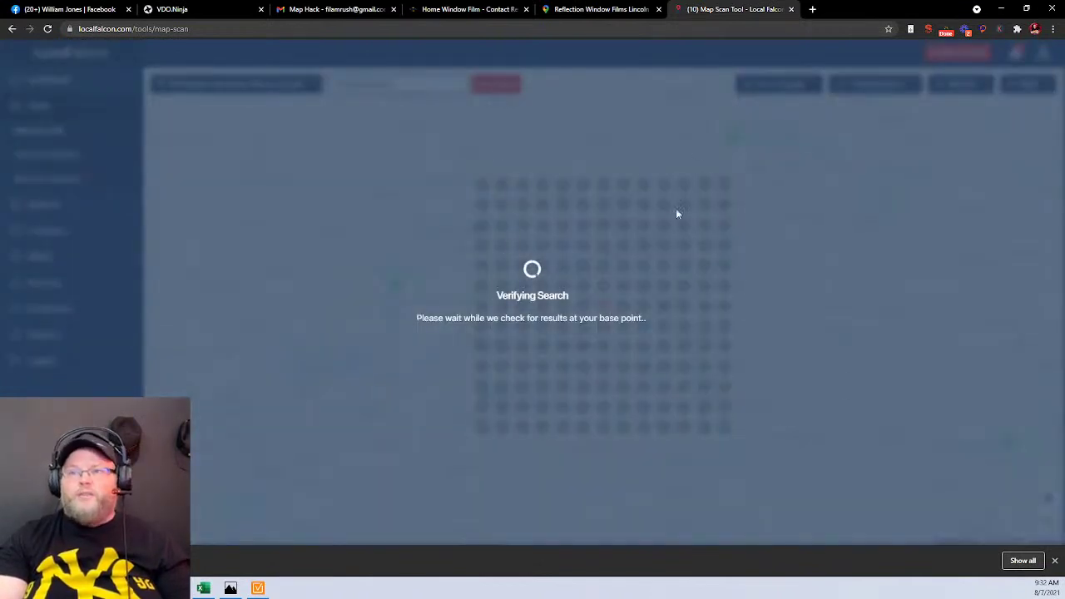
Close the Google Maps and business website tabs, check the Map Hack email in Gmail, and return to Local Falcon.
click(658, 9)
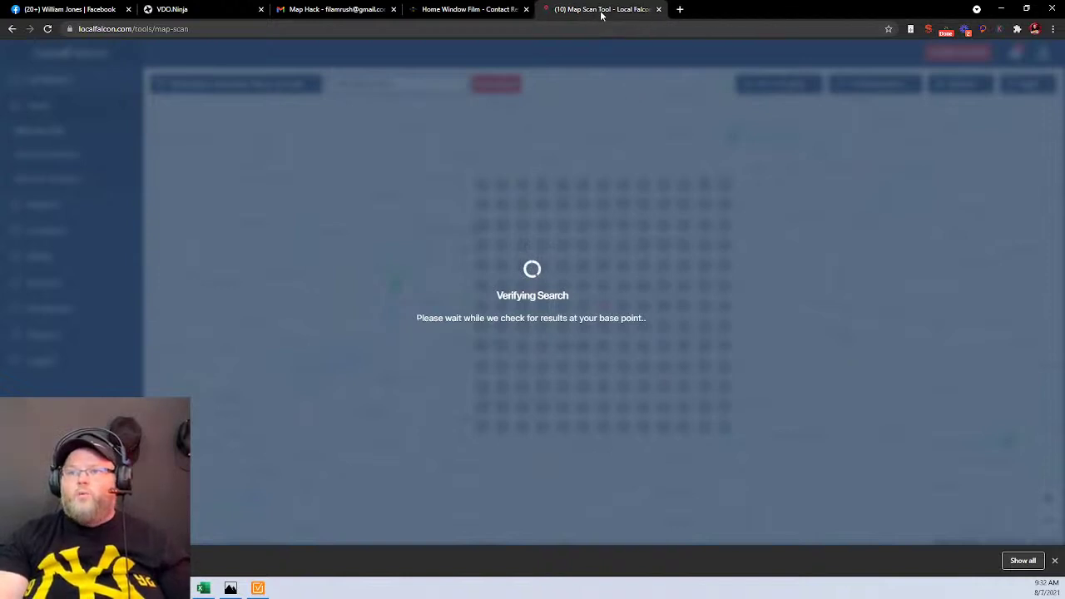
click(525, 9)
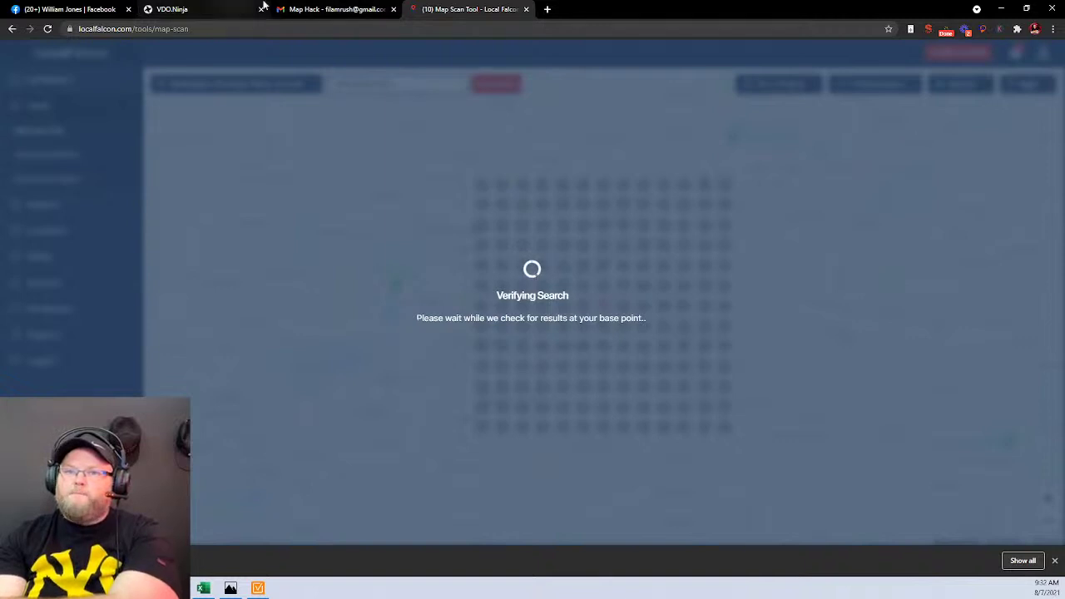
click(314, 6)
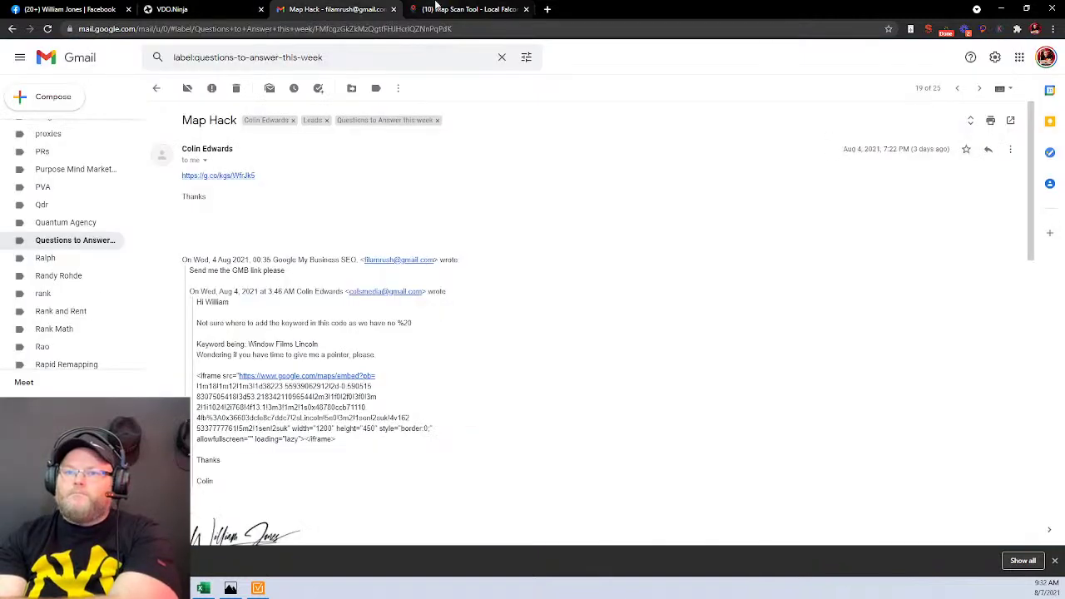
click(433, 9)
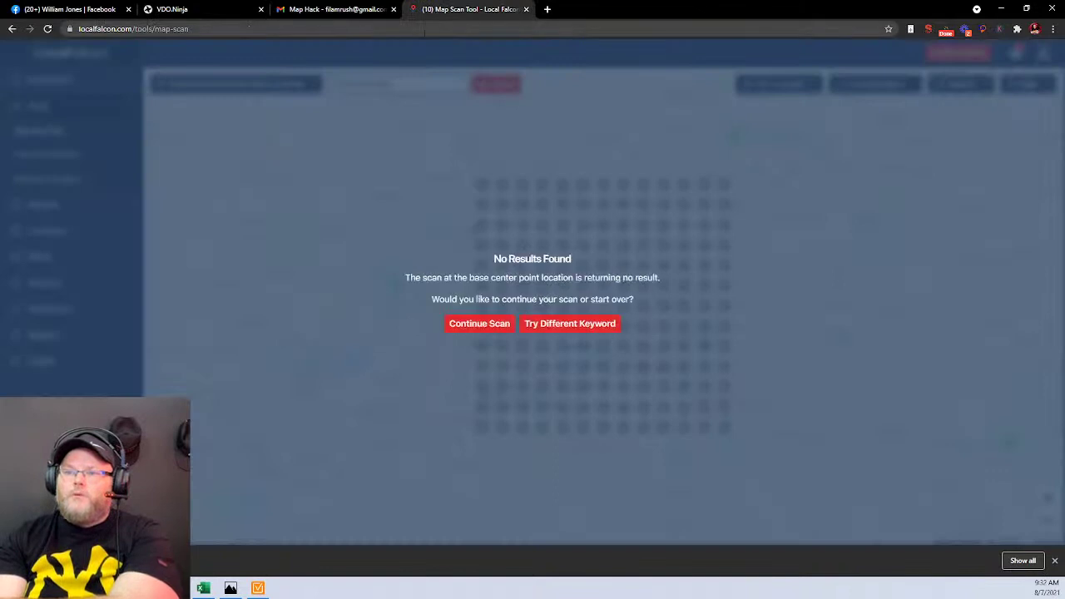
Continue the Local Falcon scan and wait for its ranking results on the map grid.
click(487, 325)
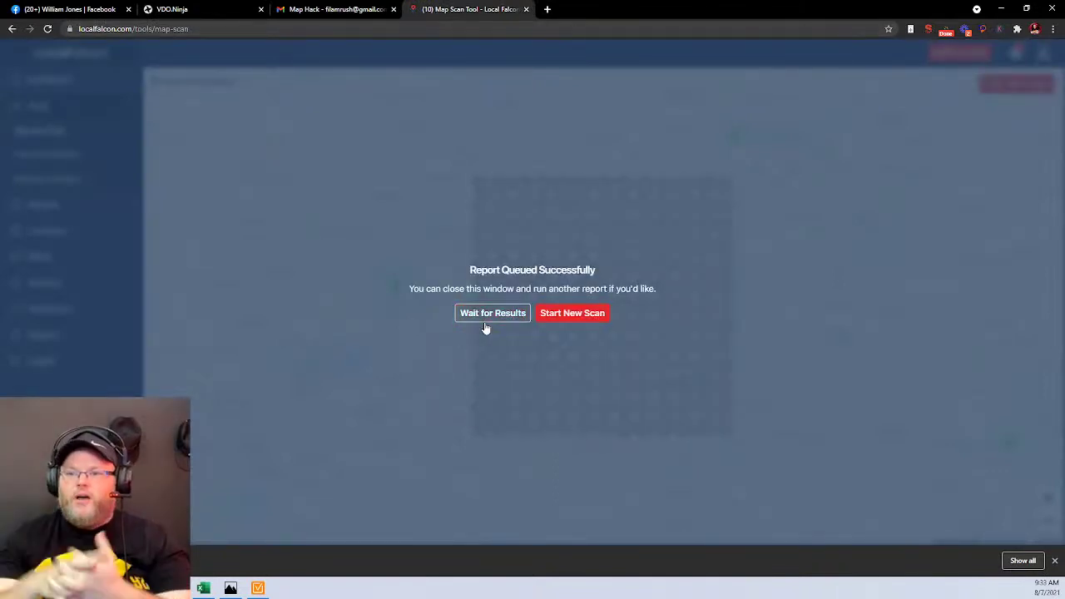
click(488, 320)
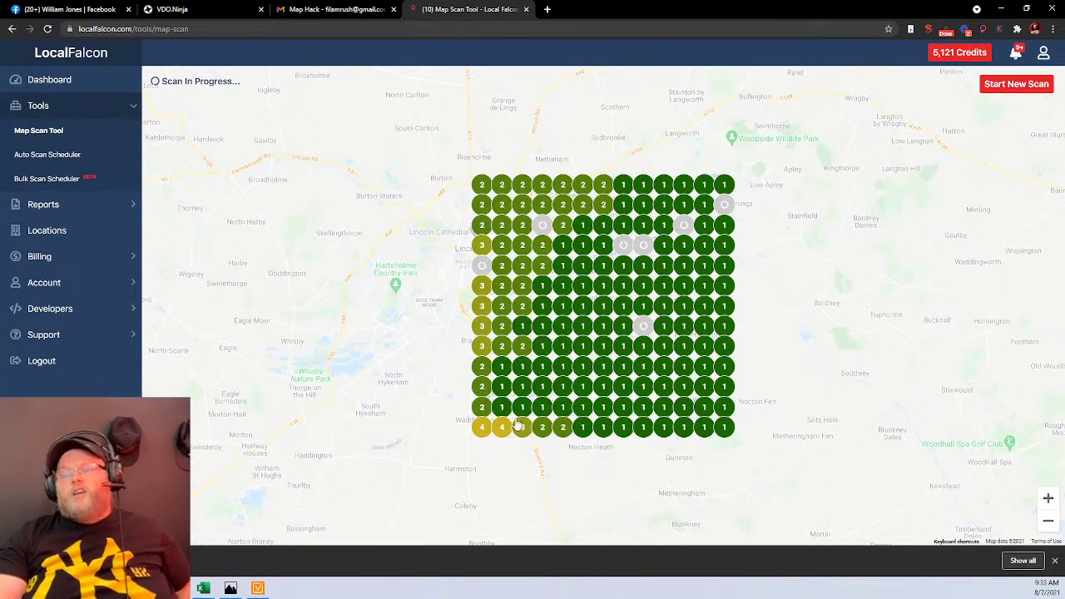
click(258, 589)
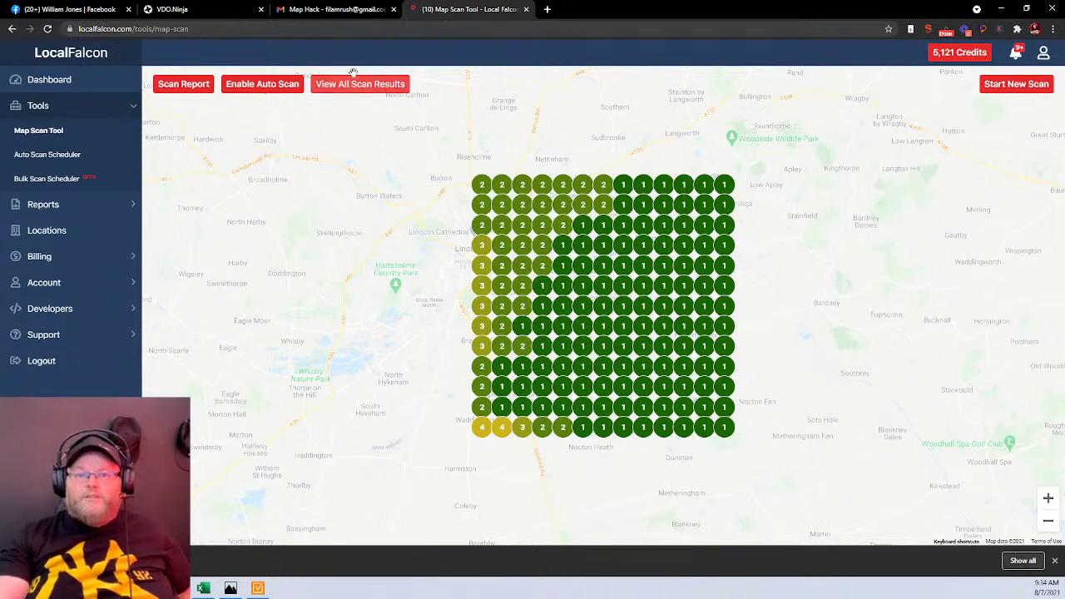
Open the "audit please" email among the questions to answer this week in Gmail and visit its linked website, allgaragedoorandgates.com.
click(287, 9)
click(12, 28)
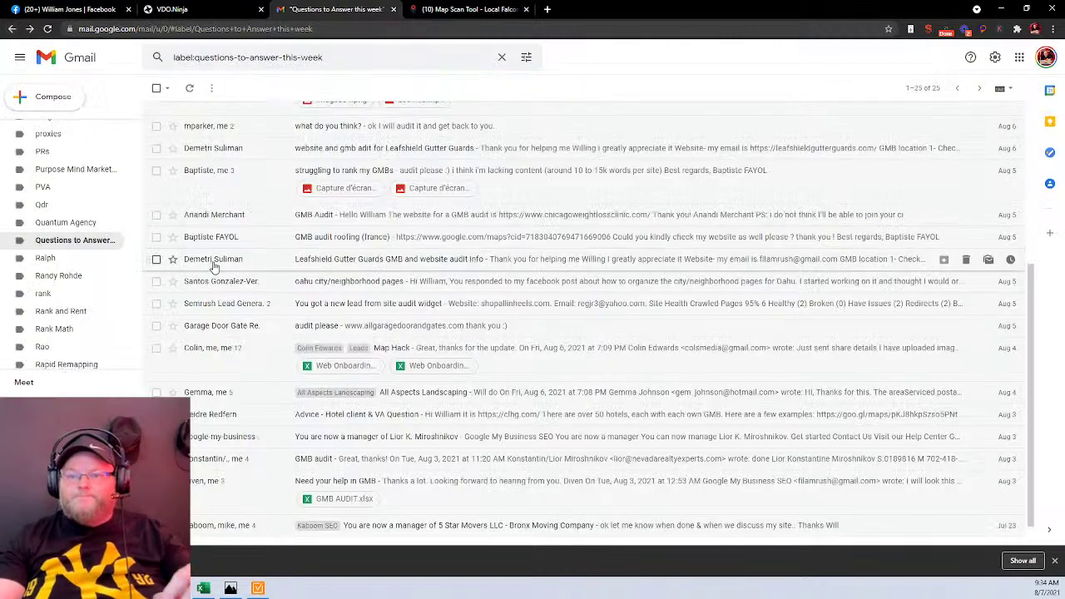
click(331, 326)
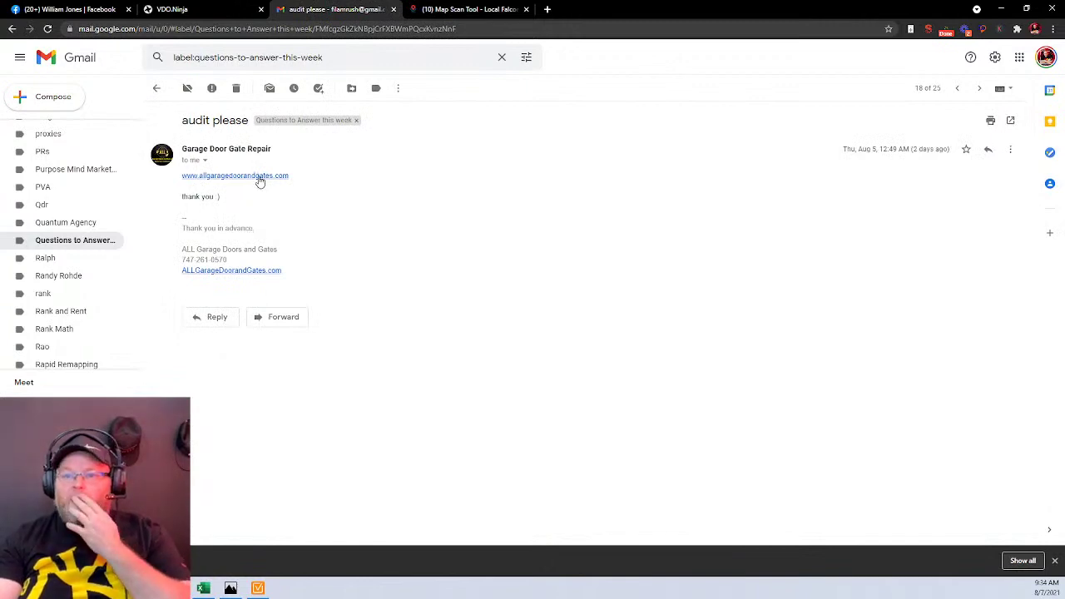
click(12, 30)
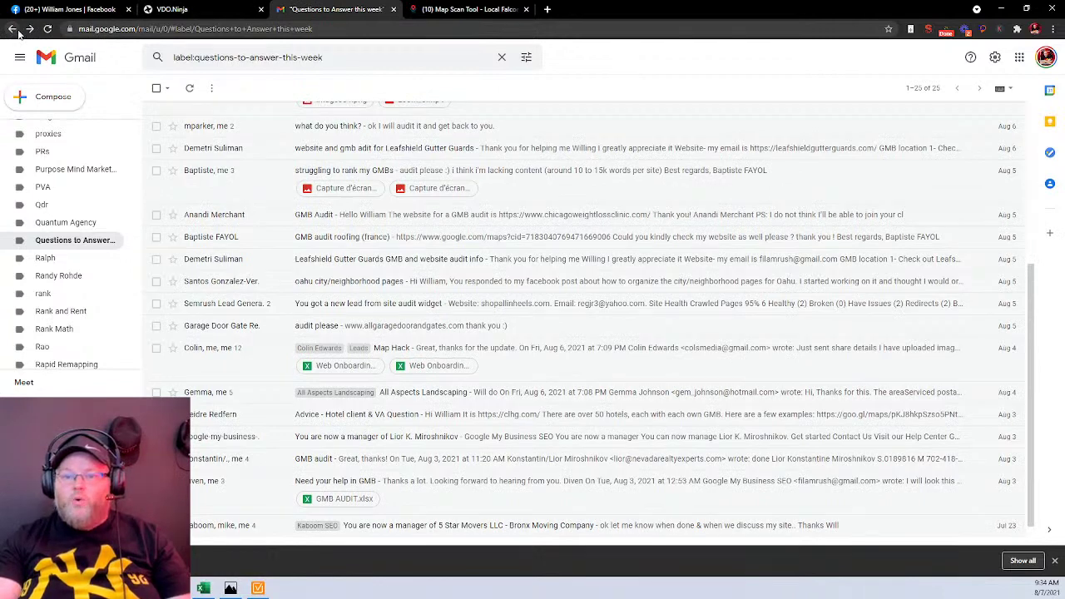
click(30, 29)
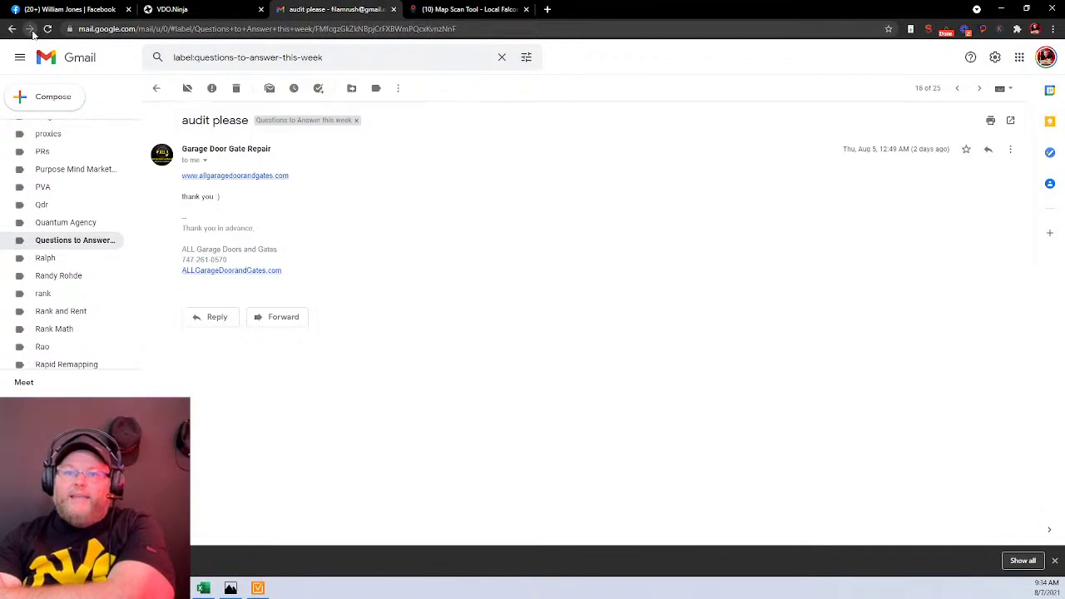
click(279, 177)
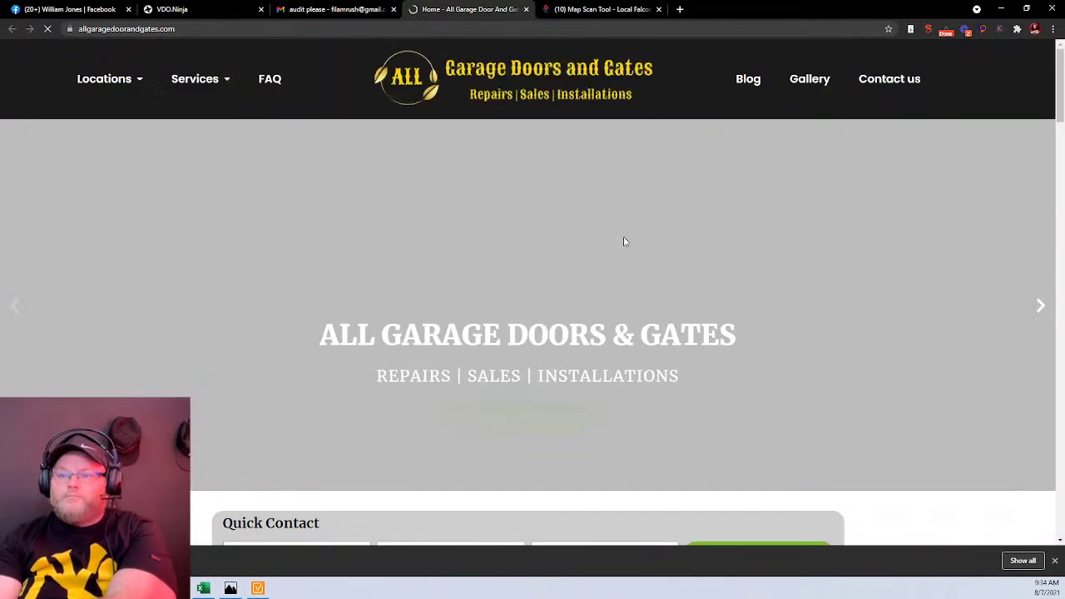
Look over the upper part of the All Garage Doors and Gates home page and its navigation menu.
scroll(625, 241, down, 3)
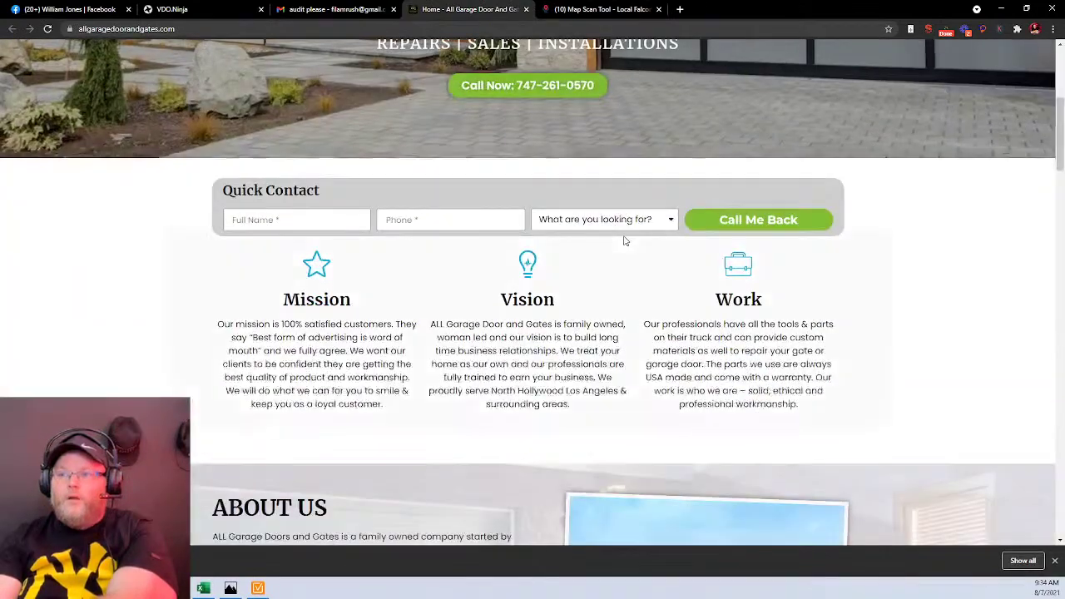
scroll(625, 242, up, 3)
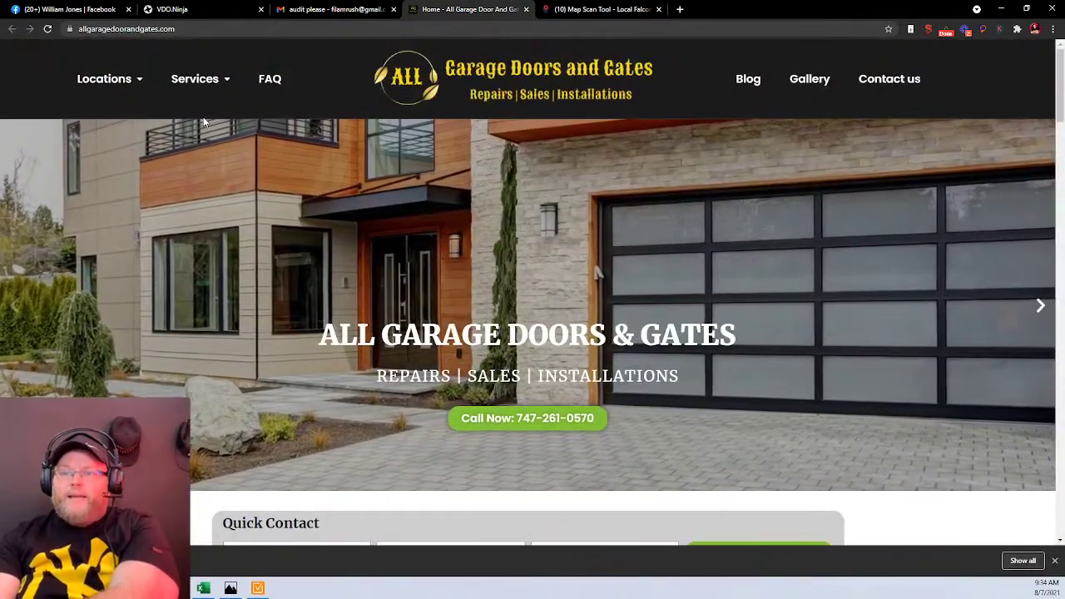
scroll(687, 90, down, 3)
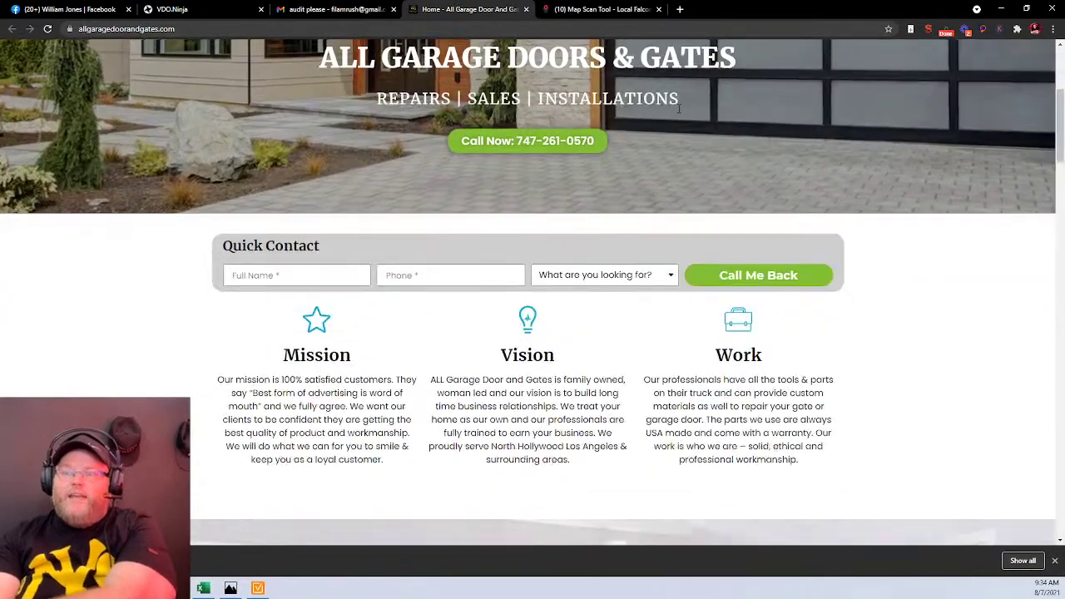
scroll(677, 108, up, 3)
scroll(678, 107, down, 1)
scroll(678, 107, up, 1)
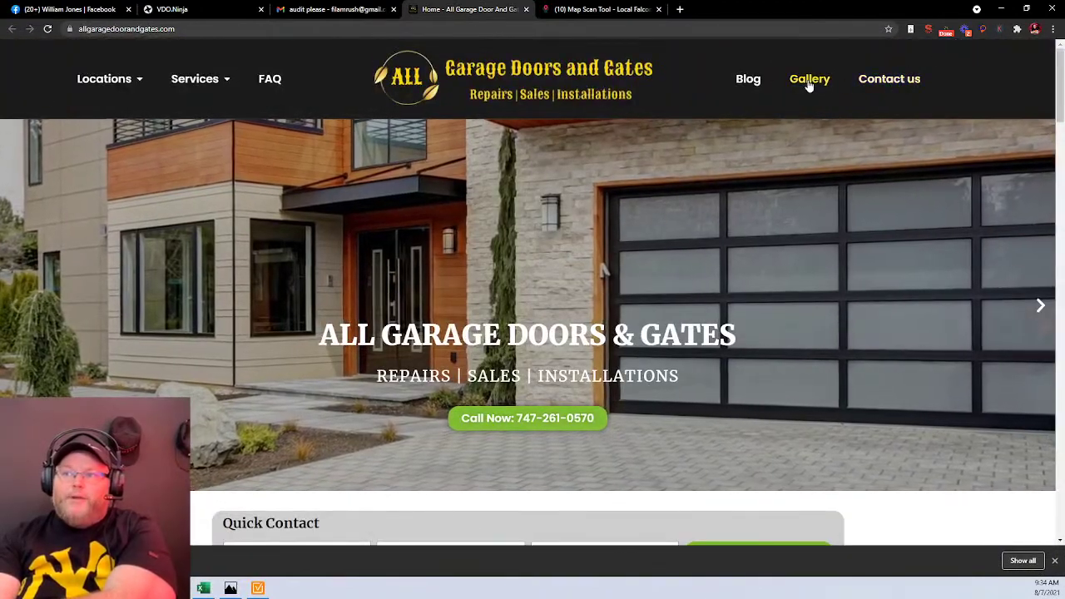
mouse_move(220, 81)
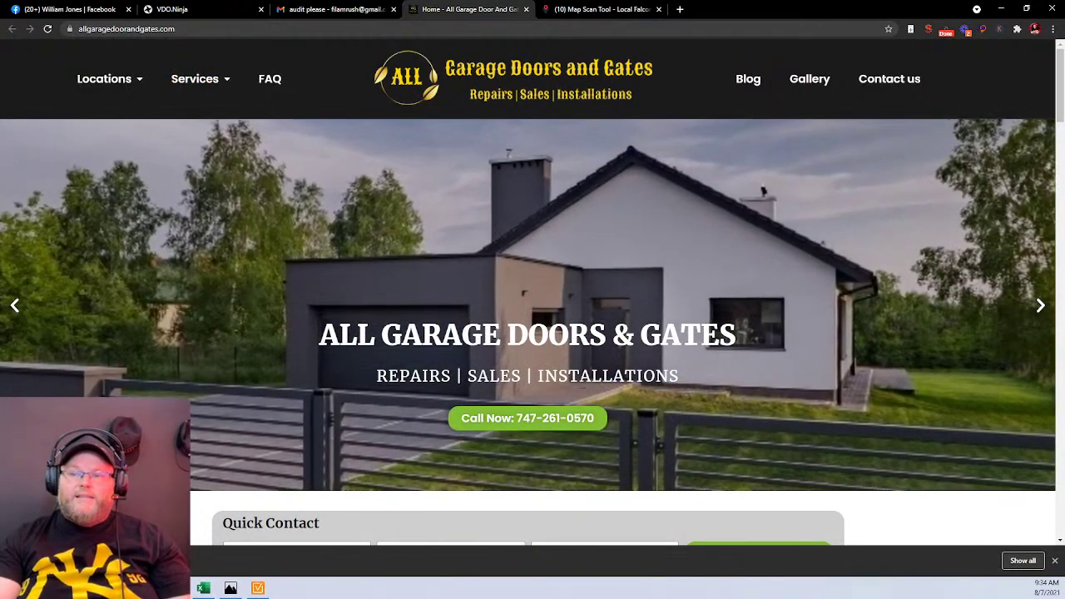
Inspect the home page's SEO summary and list of headings with the SEO extension, then dismiss it.
click(927, 30)
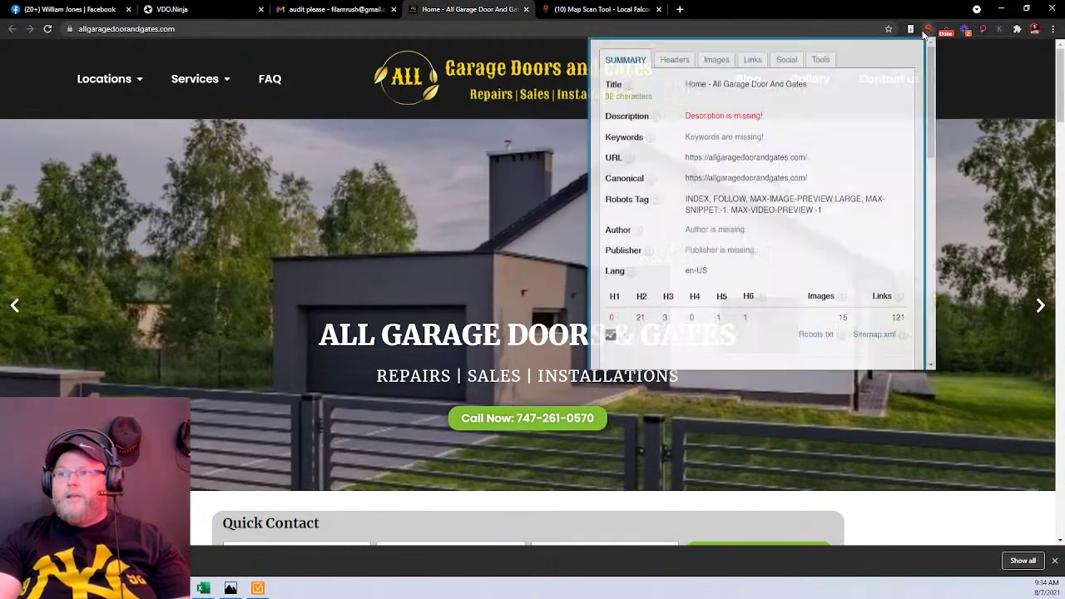
click(675, 61)
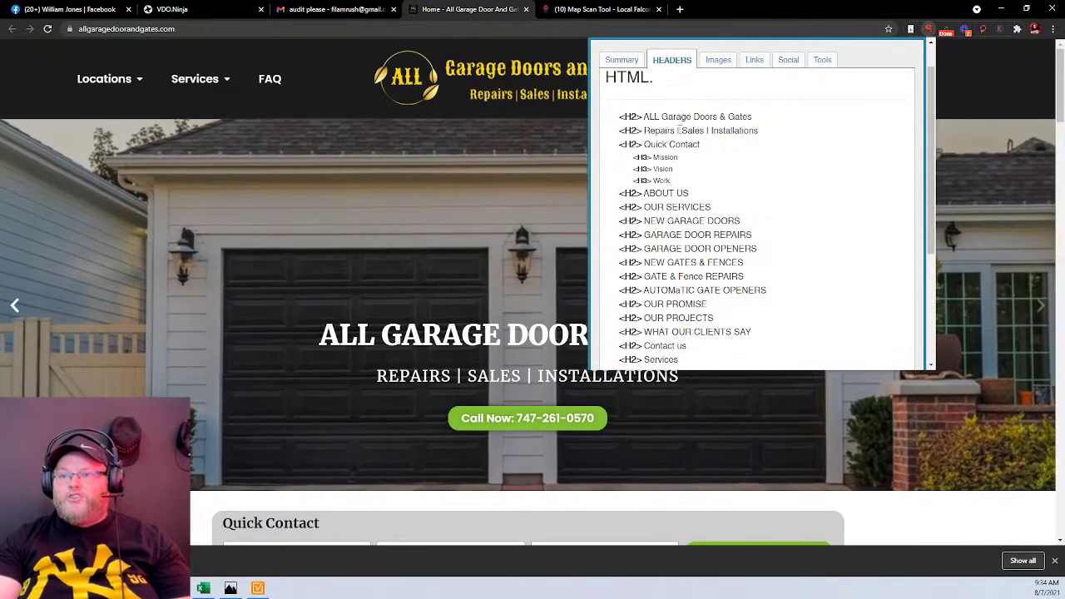
scroll(674, 175, down, 5)
scroll(682, 182, up, 5)
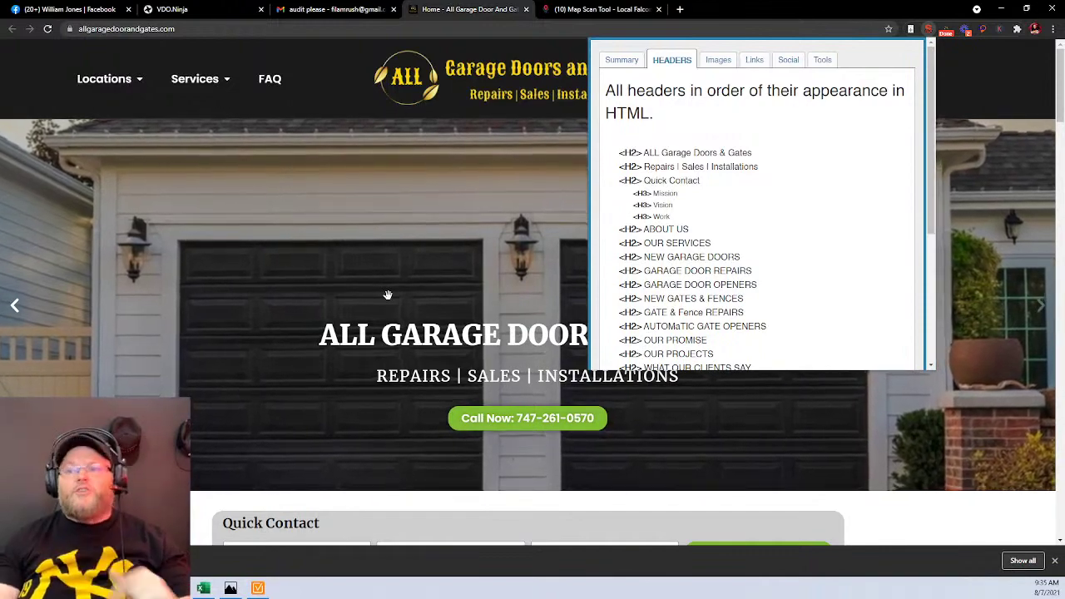
click(725, 447)
Examine the home page's content from the introduction through About Us, services and projects to the client testimonials, highlighting the last testimonial's text.
scroll(724, 441, down, 3)
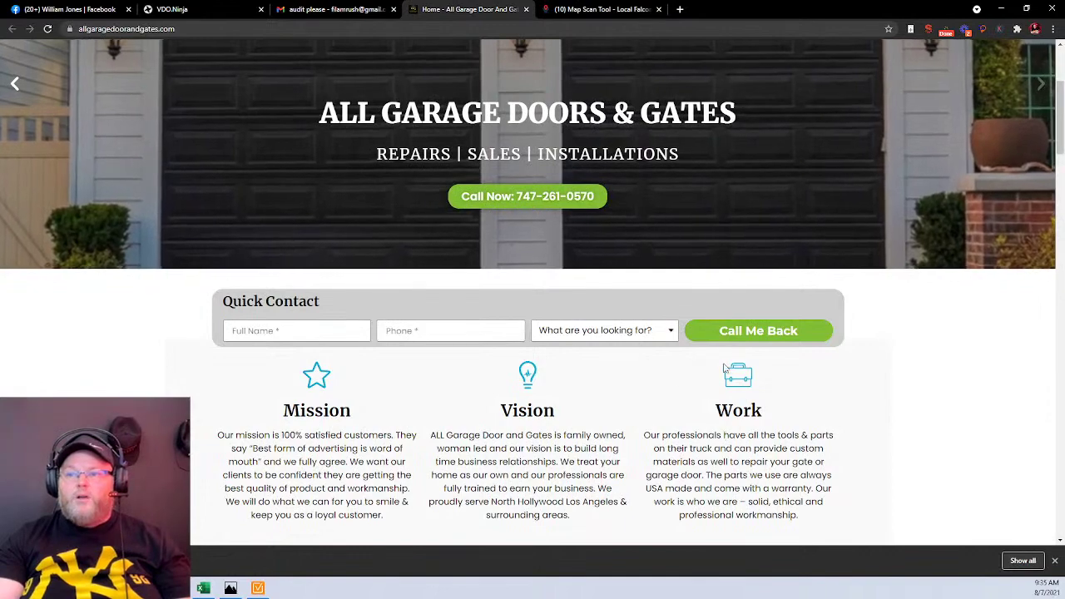
scroll(832, 288, up, 3)
scroll(836, 158, down, 4)
scroll(839, 148, up, 4)
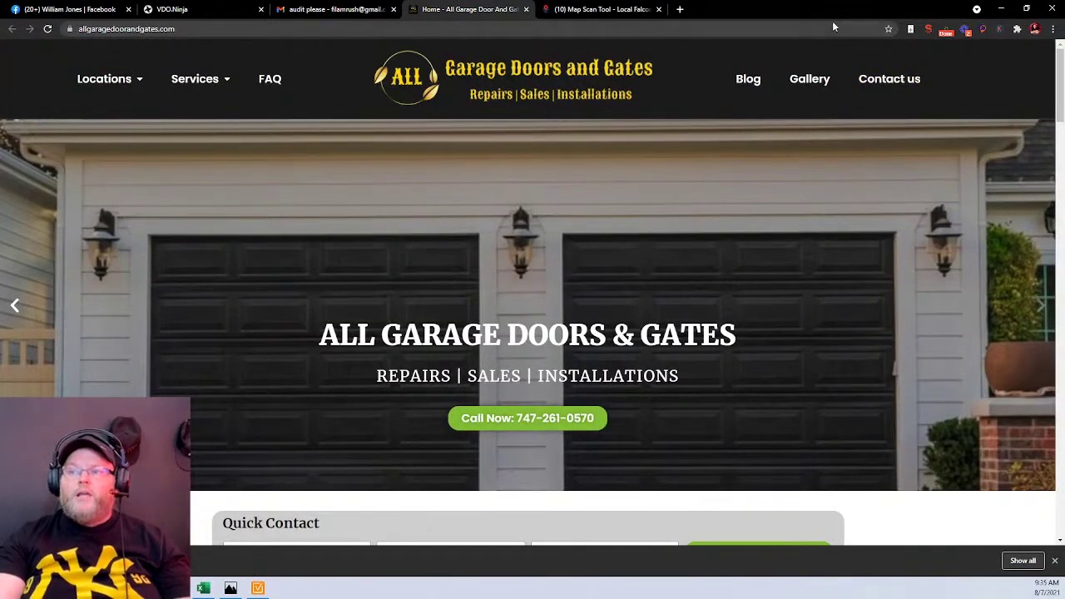
scroll(967, 273, down, 9)
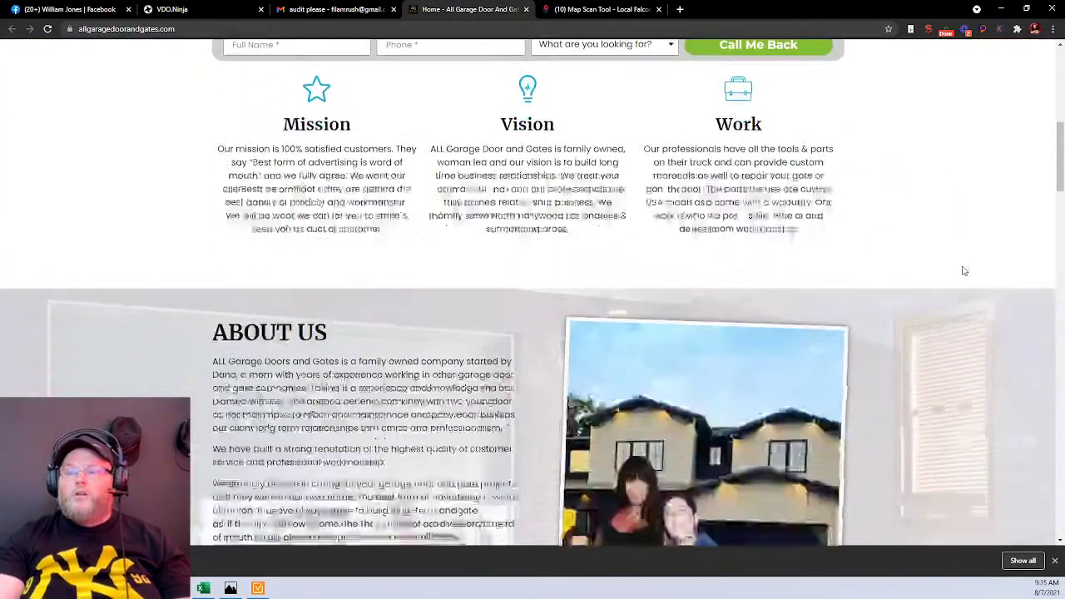
scroll(963, 270, down, 1)
scroll(964, 271, up, 3)
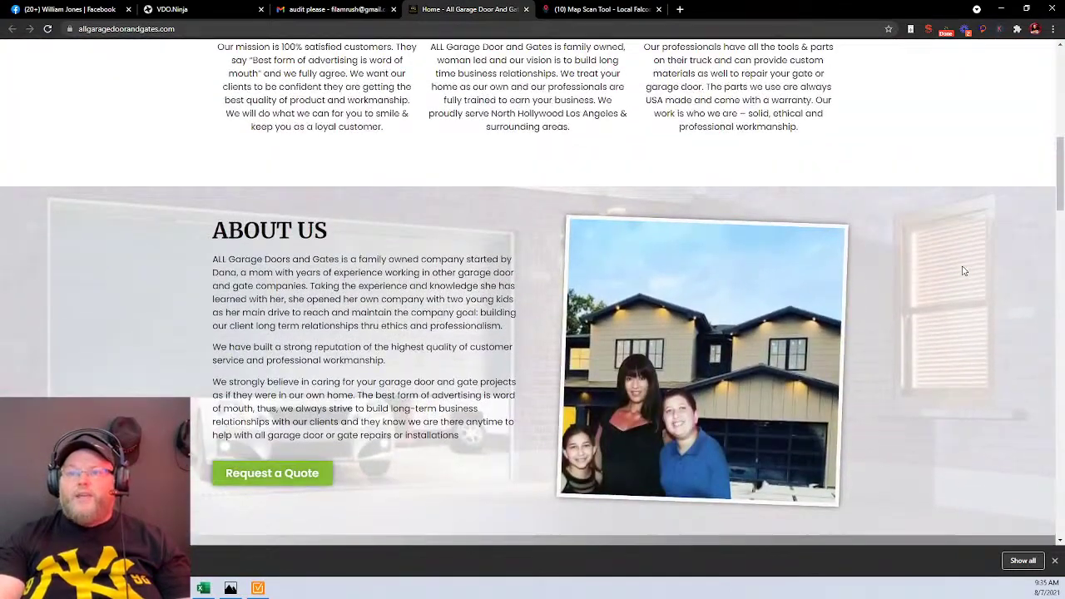
scroll(963, 270, down, 10)
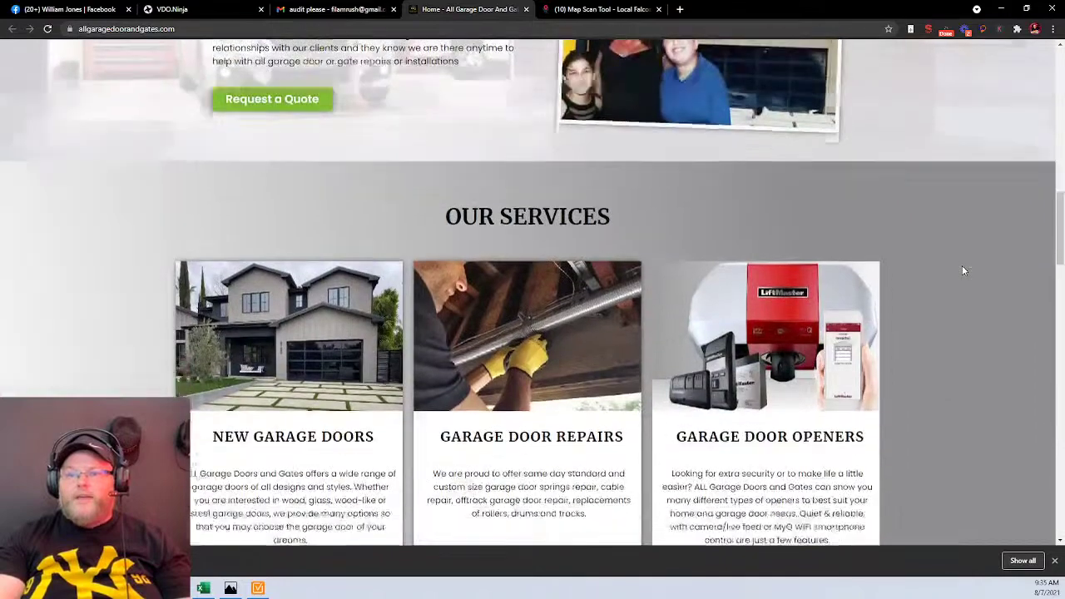
scroll(964, 270, down, 8)
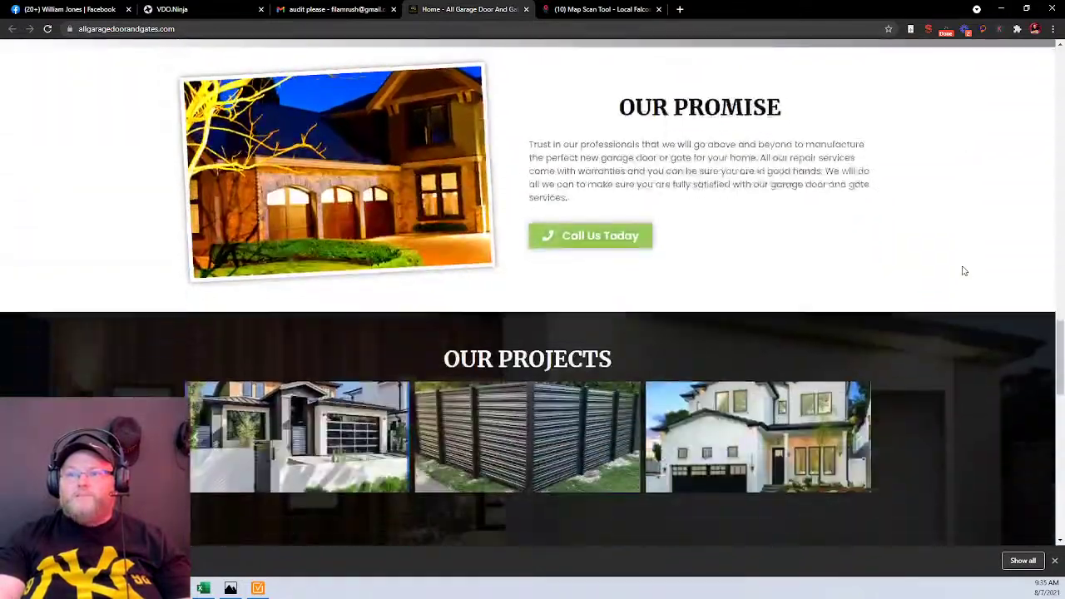
scroll(963, 271, down, 3)
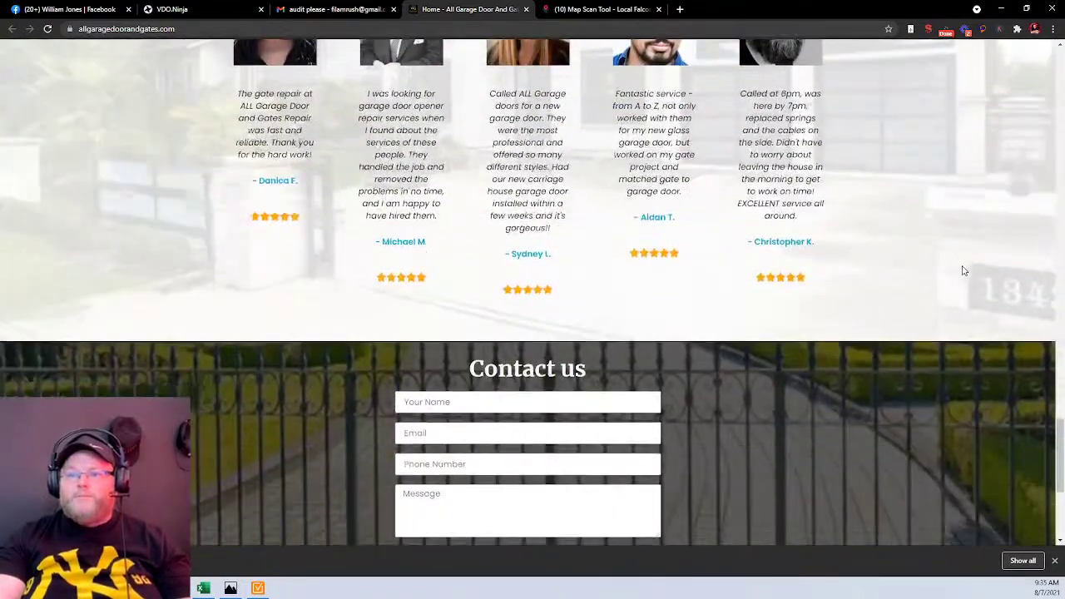
drag(778, 130, 784, 246)
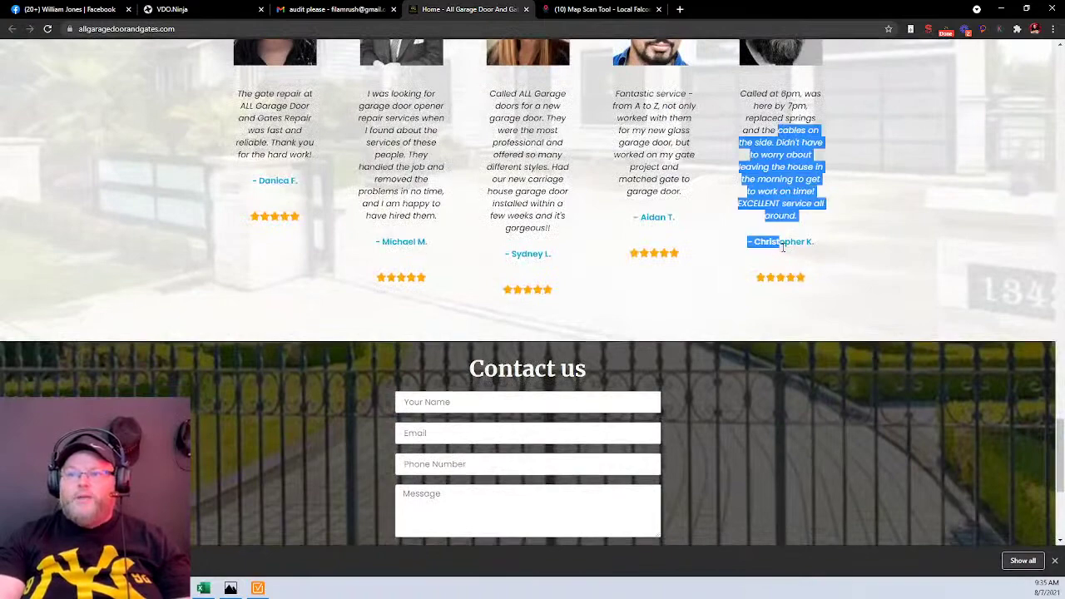
Look over the rest of the home page from the testimonials through the contact form and footer, then return to its hero banner.
scroll(871, 254, up, 4)
scroll(743, 352, down, 3)
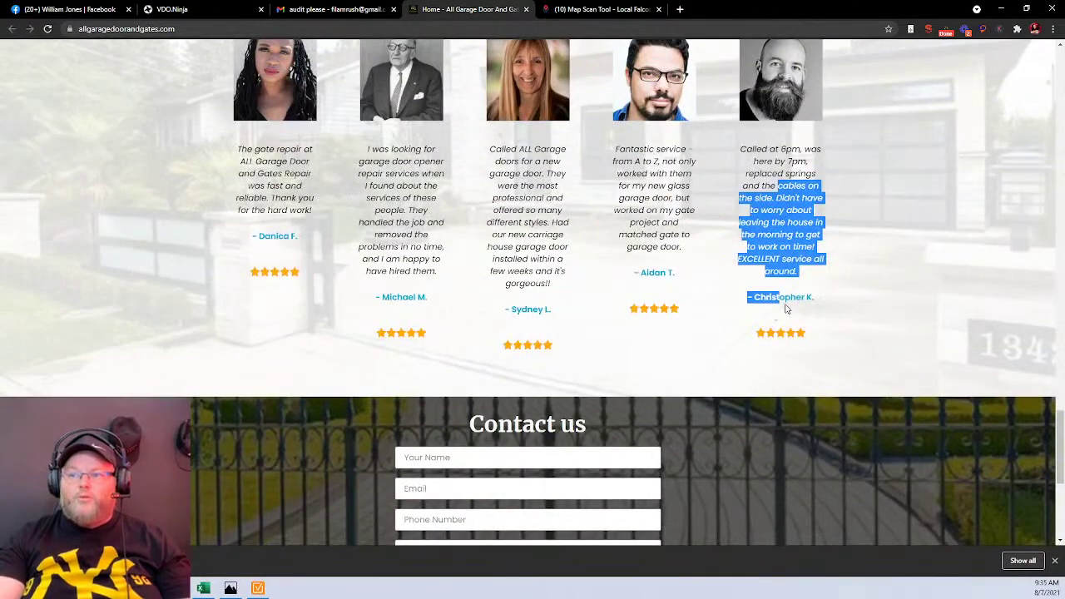
scroll(786, 309, down, 4)
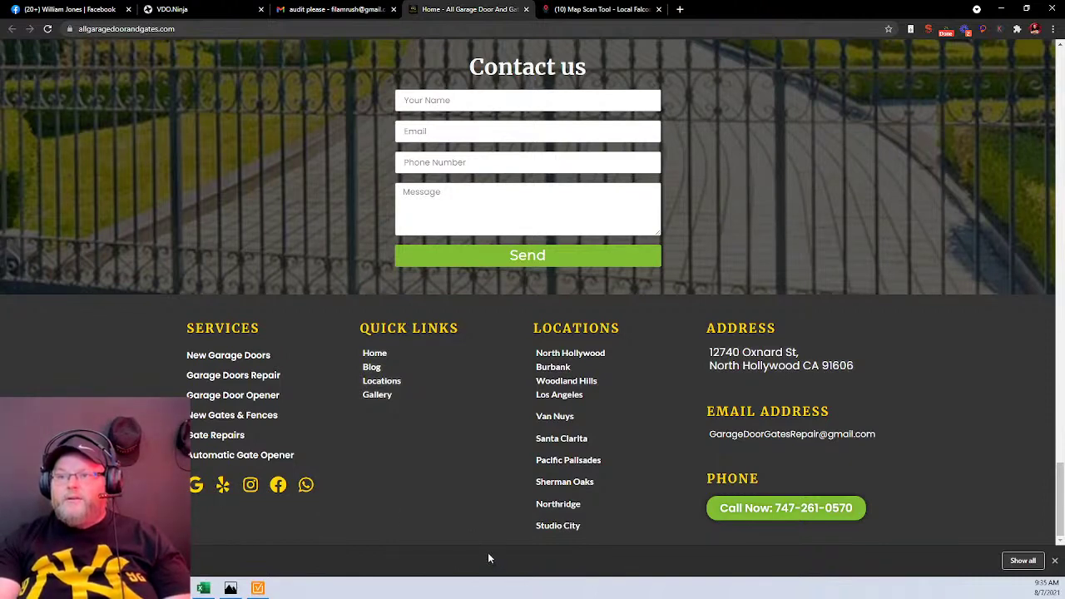
scroll(753, 397, up, 15)
scroll(755, 400, up, 15)
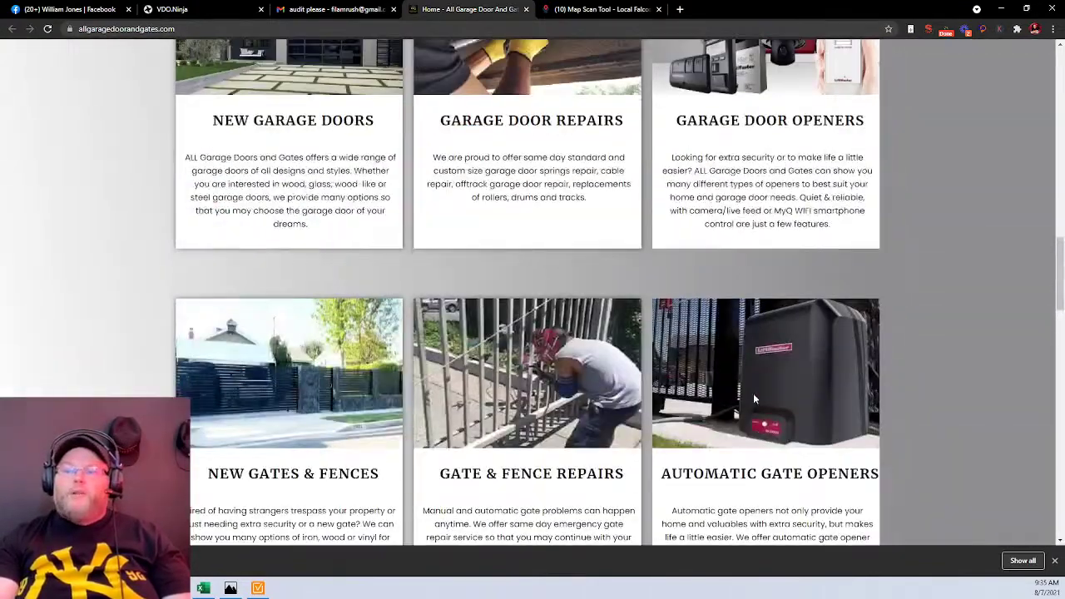
scroll(755, 399, up, 3)
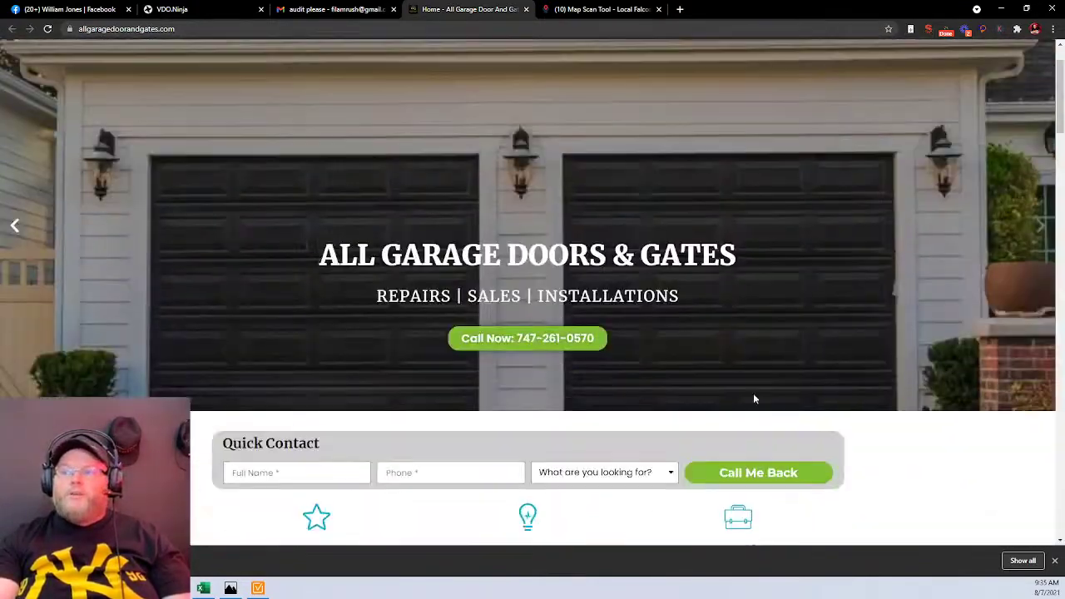
Run a Lighthouse audit of the home page in DevTools, review its scores and performance metrics, and close DevTools.
right_click(896, 118)
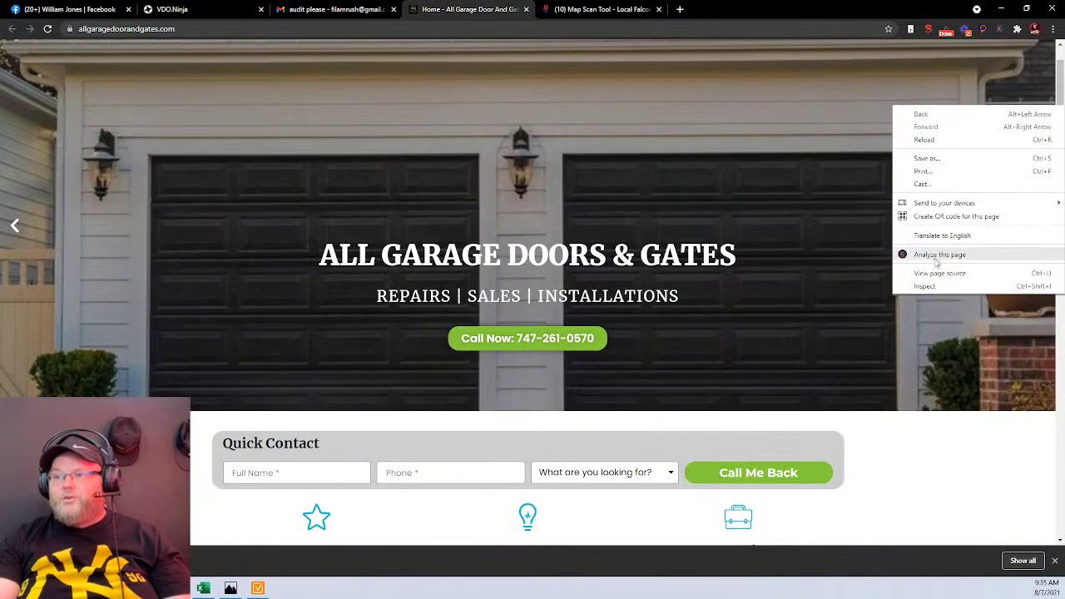
click(932, 286)
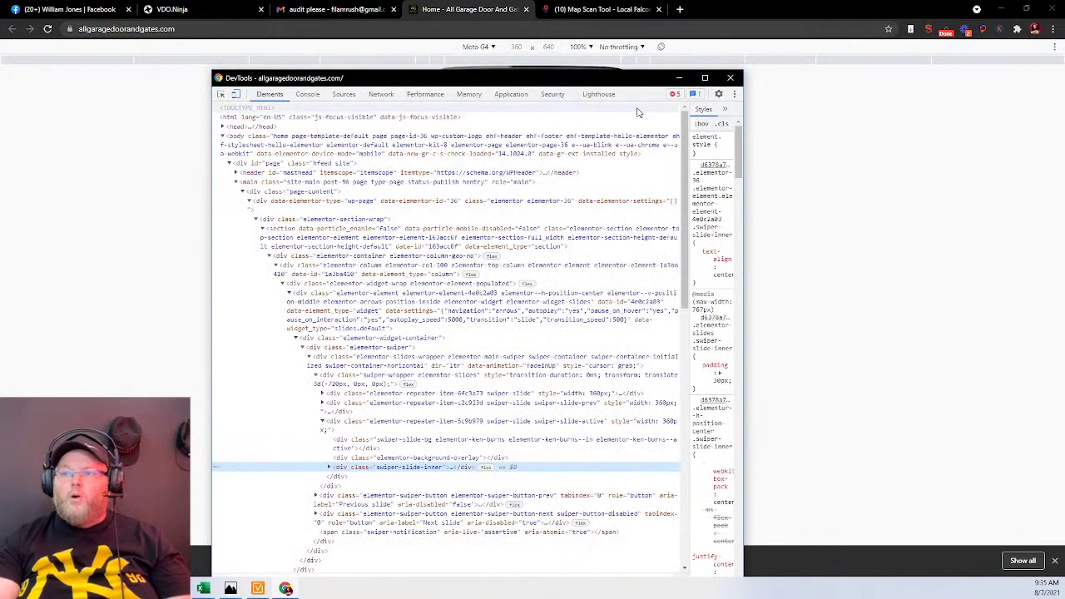
click(599, 95)
click(340, 193)
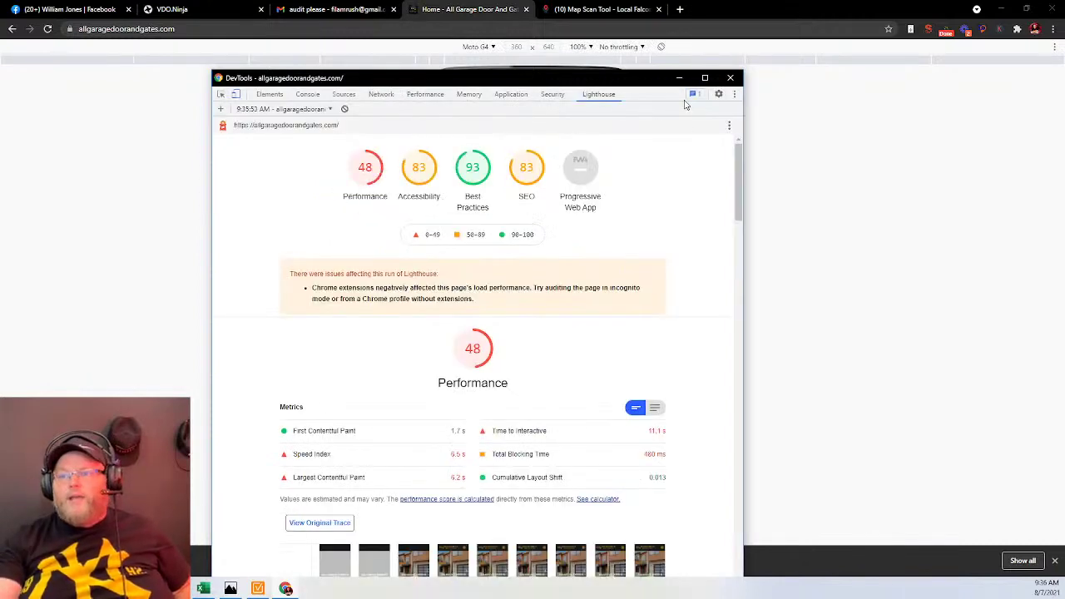
click(730, 77)
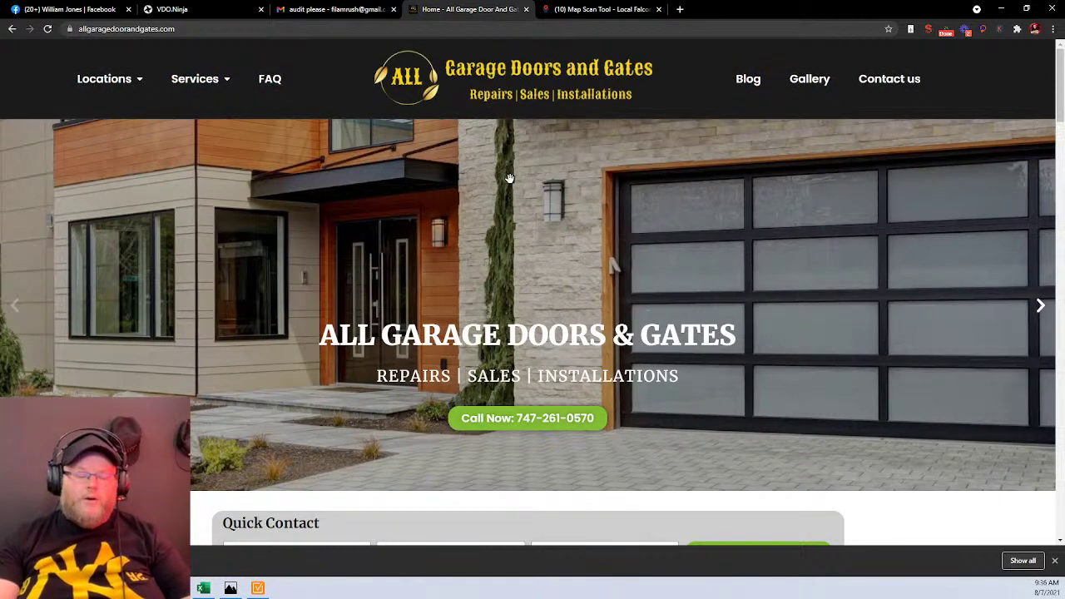
Count the words of the entire home page with Word Counter Plus.
key(ctrl+a)
right_click(522, 337)
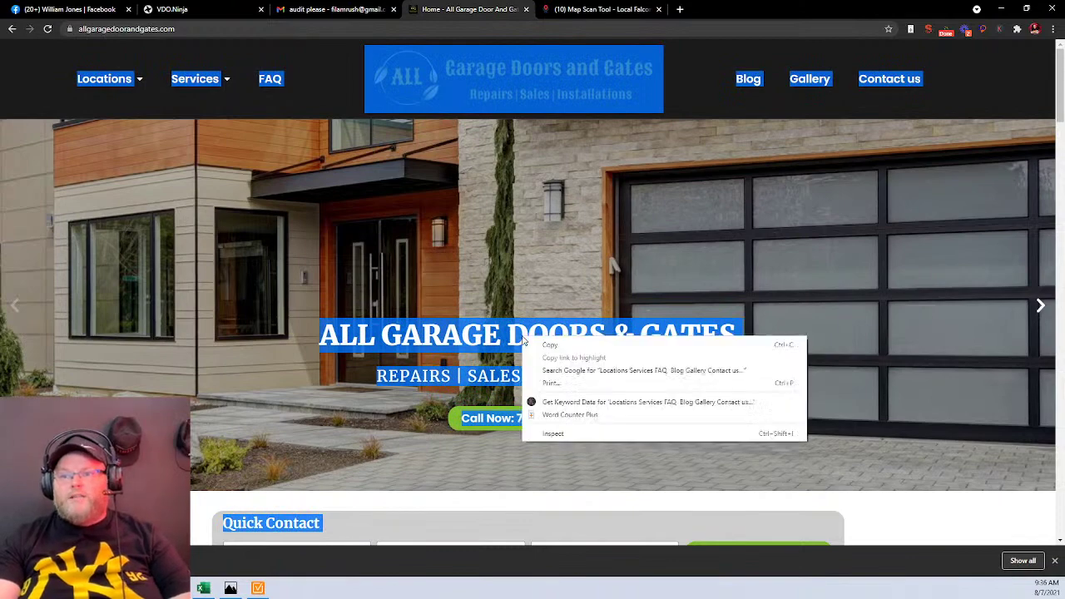
click(553, 414)
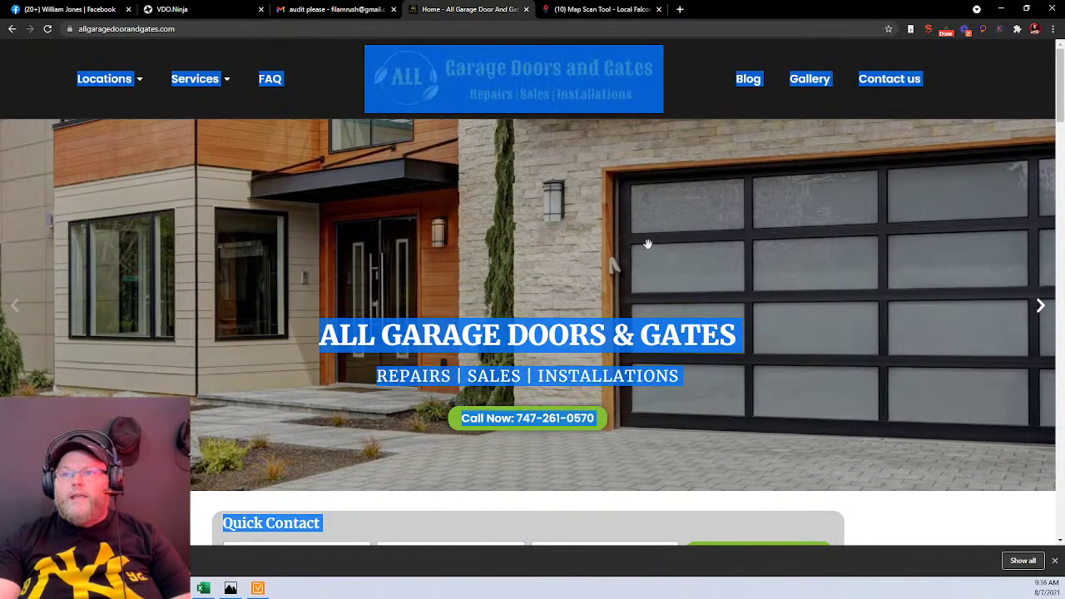
Open the Garage Door Repair service page and inspect its SEO summary and heading structure with the SEO extension.
mouse_move(226, 83)
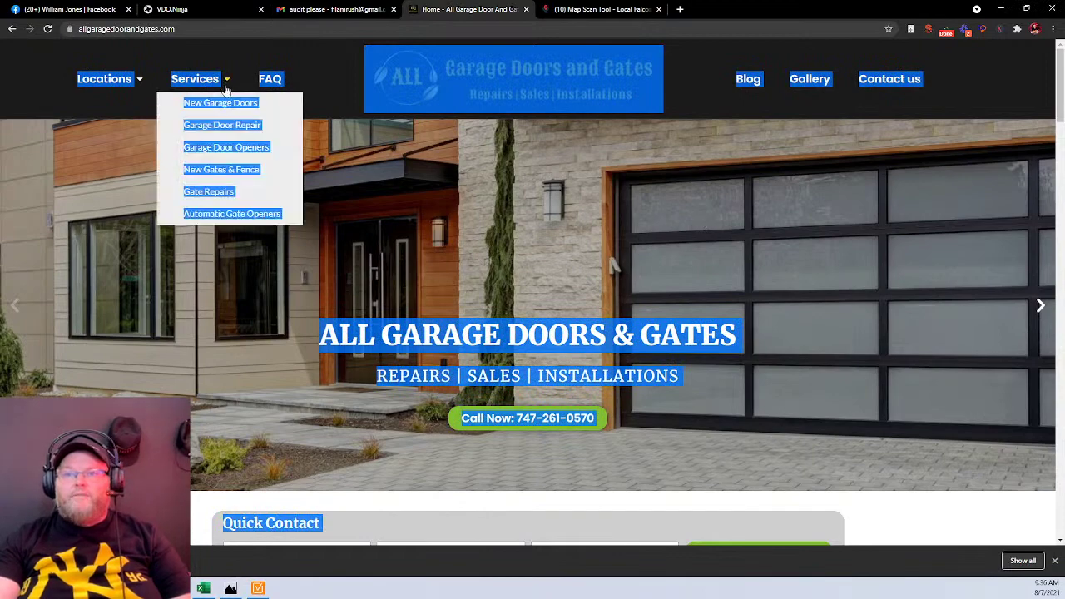
click(225, 127)
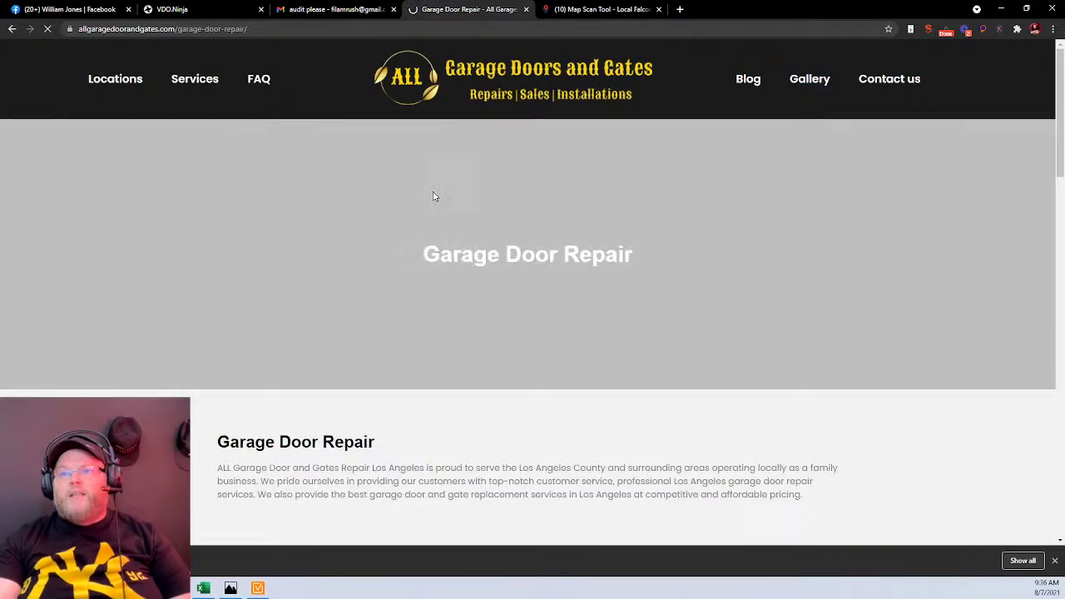
key(ctrl+a)
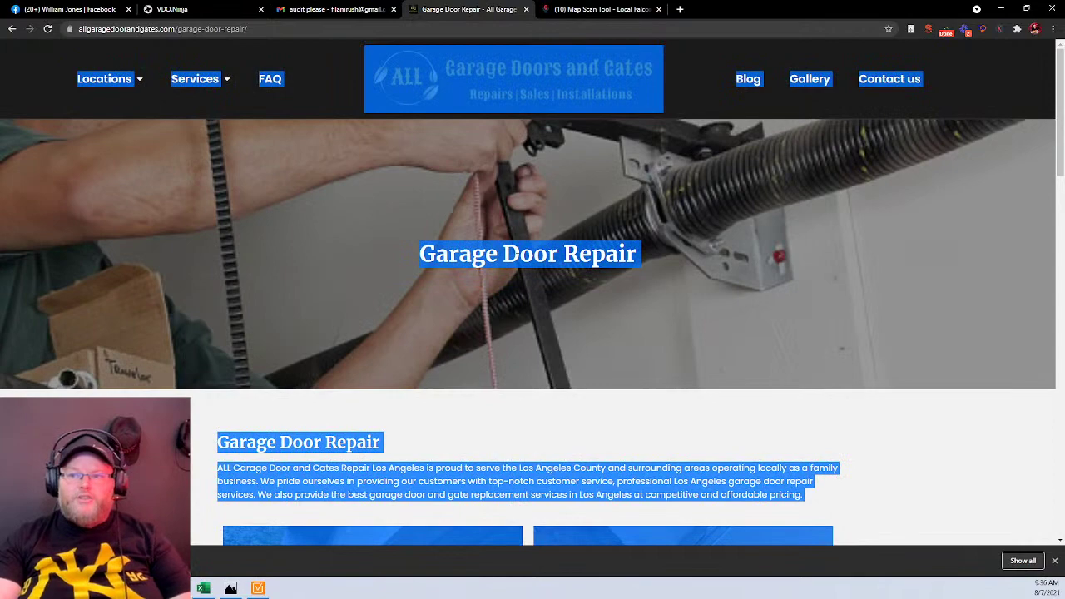
click(516, 253)
click(934, 31)
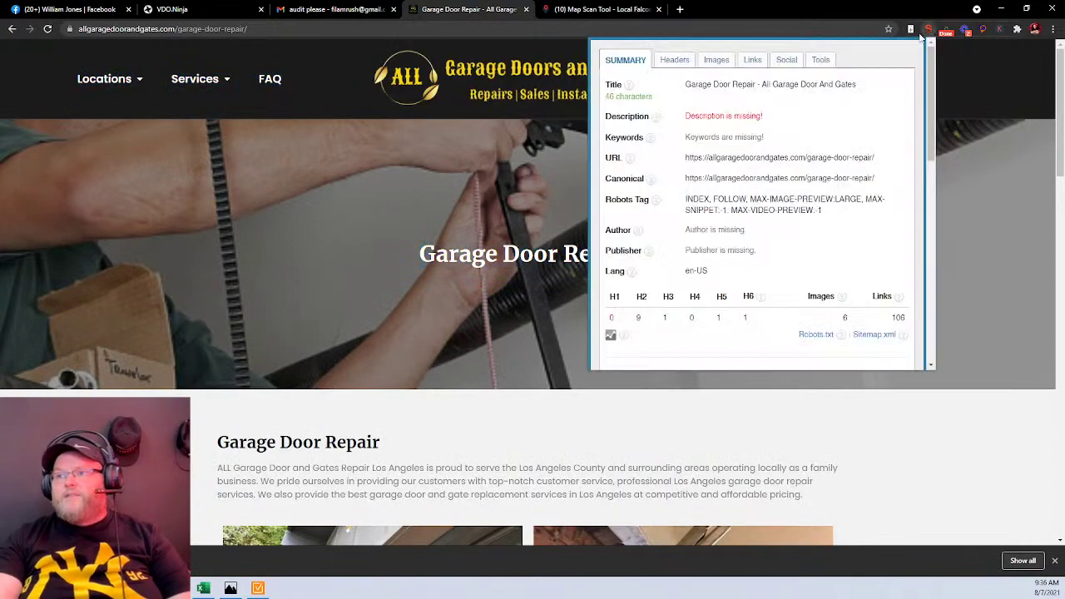
click(673, 59)
scroll(672, 63, down, 2)
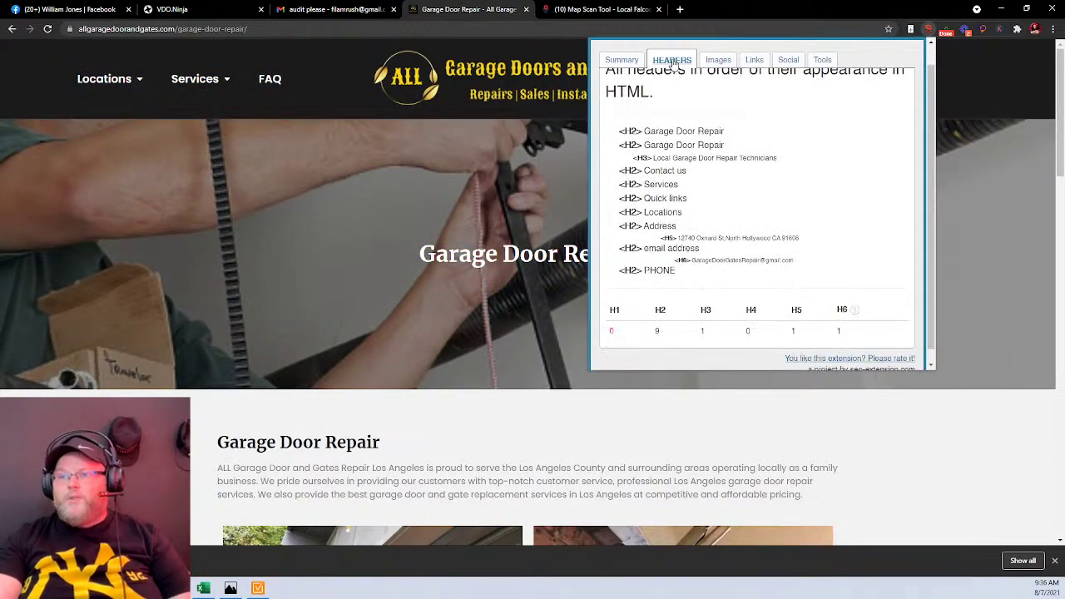
click(1026, 255)
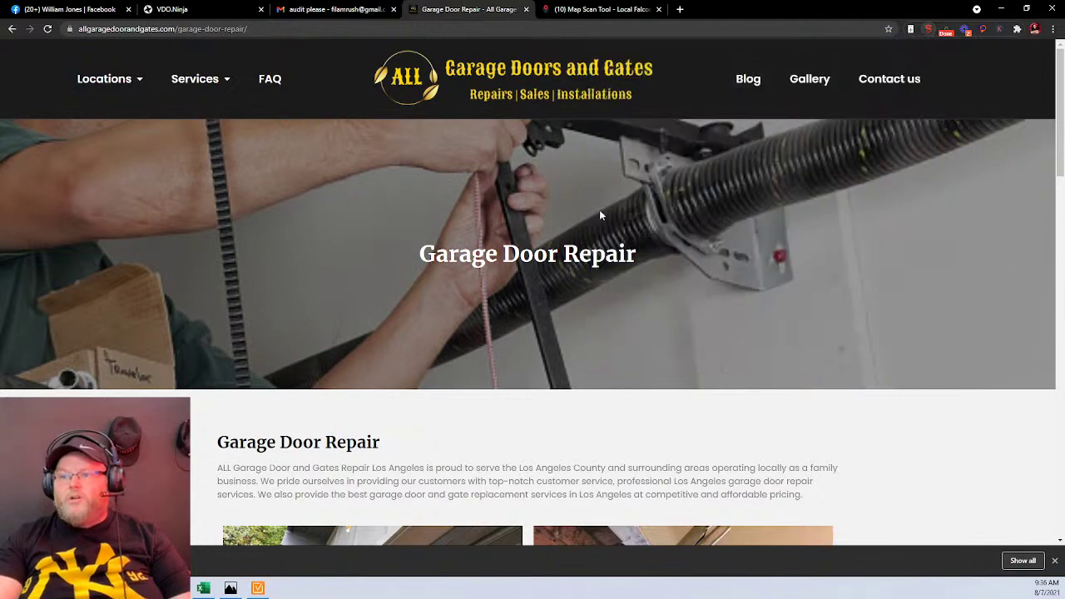
Count all the words on the Garage Door Repair page with Word Counter Plus, then clear the text selection.
key(ctrl+a)
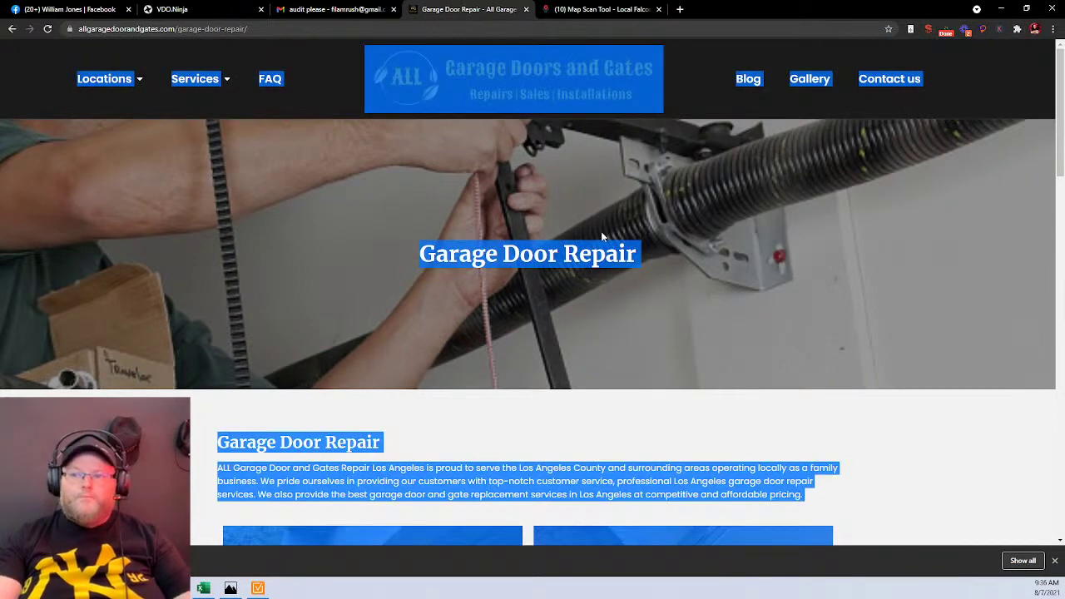
right_click(588, 250)
click(635, 331)
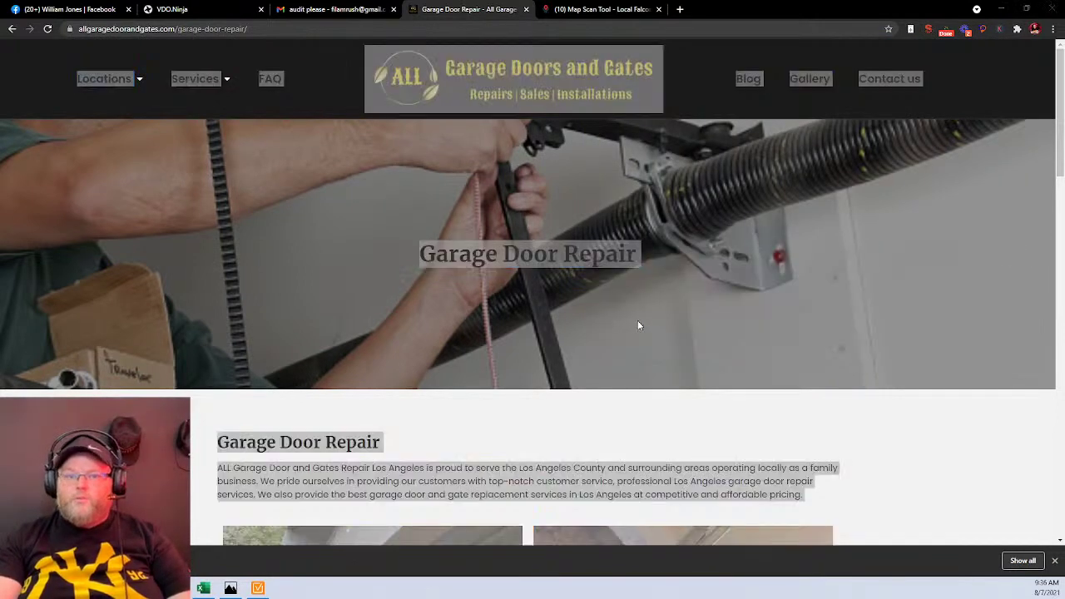
click(721, 350)
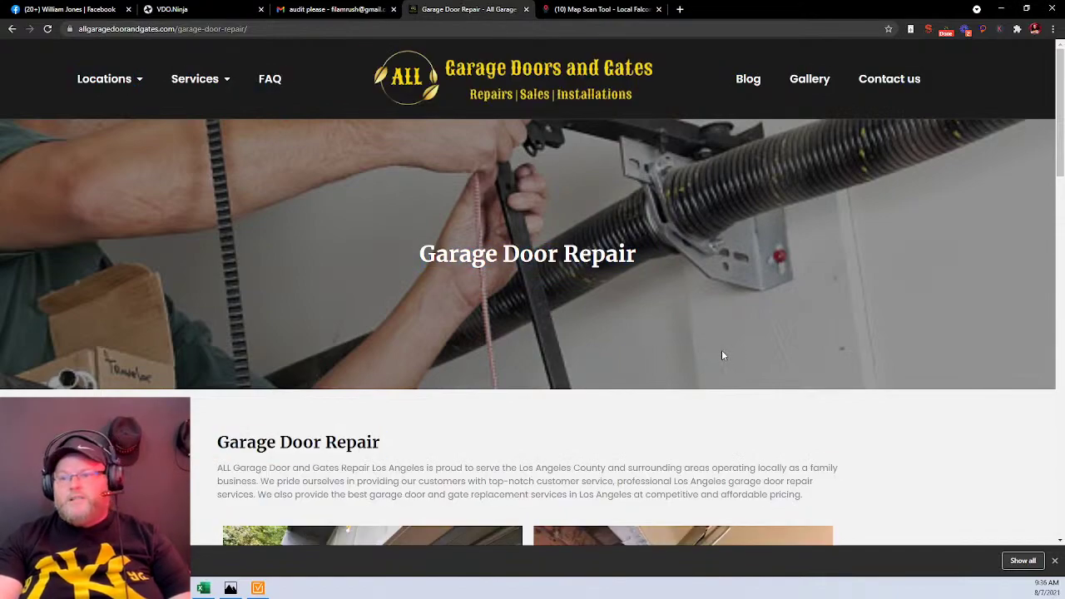
Review the Garage Door Repair page's content, including the technicians section and the services list, then return to its banner.
scroll(724, 352, down, 4)
scroll(726, 360, down, 4)
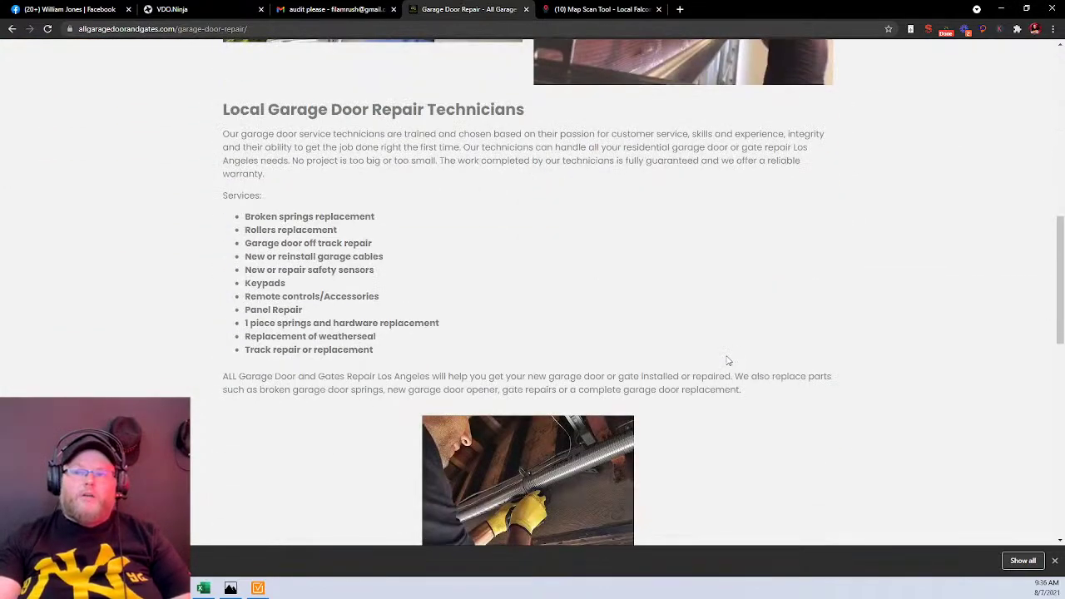
scroll(727, 361, down, 7)
scroll(727, 361, up, 9)
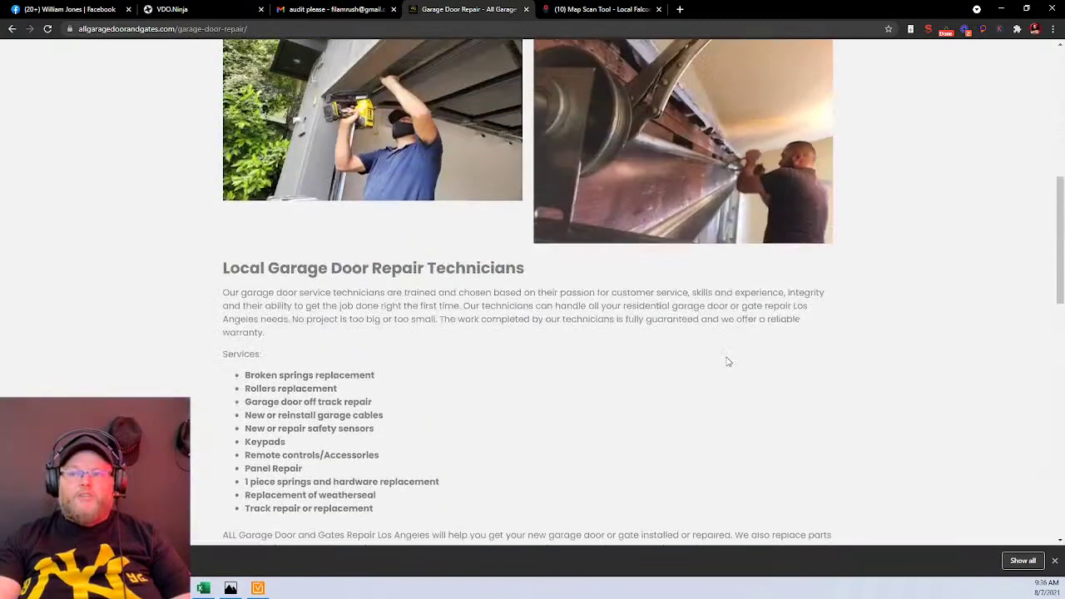
scroll(727, 361, up, 3)
scroll(727, 361, up, 3)
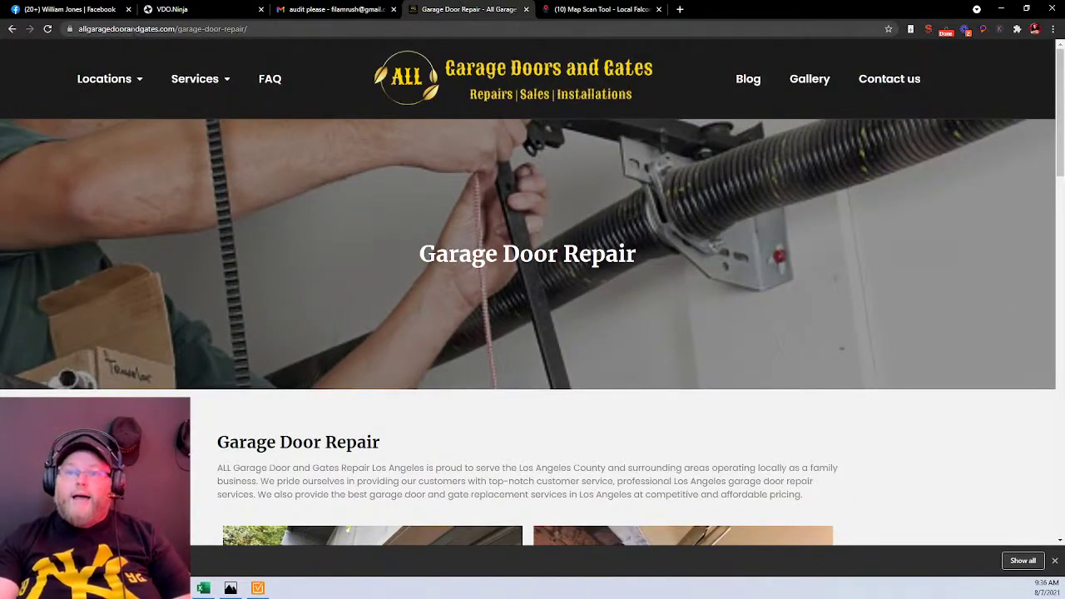
drag(174, 29, 51, 33)
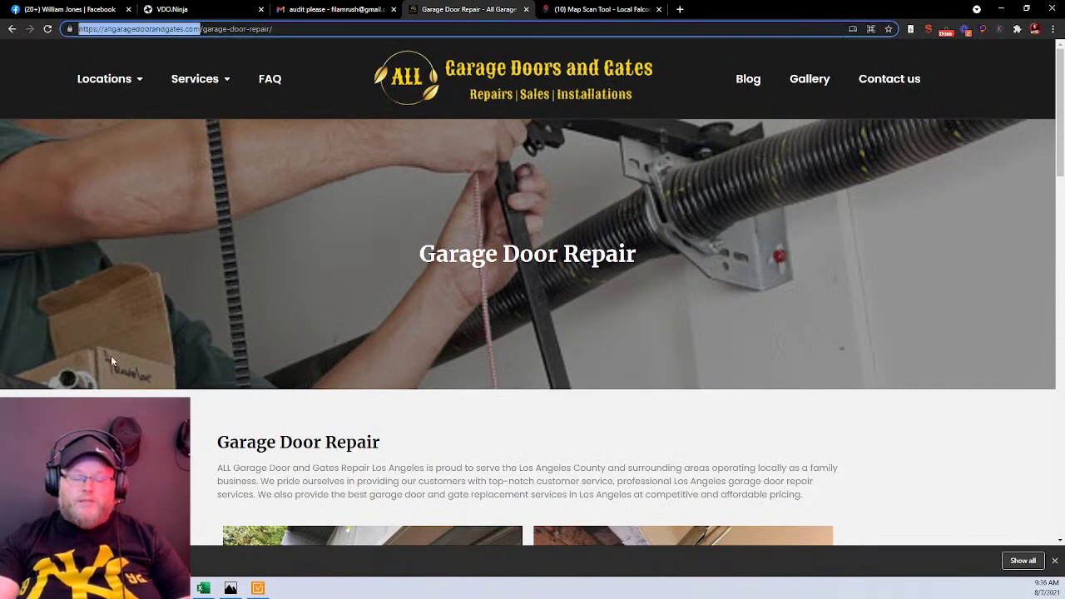
click(258, 588)
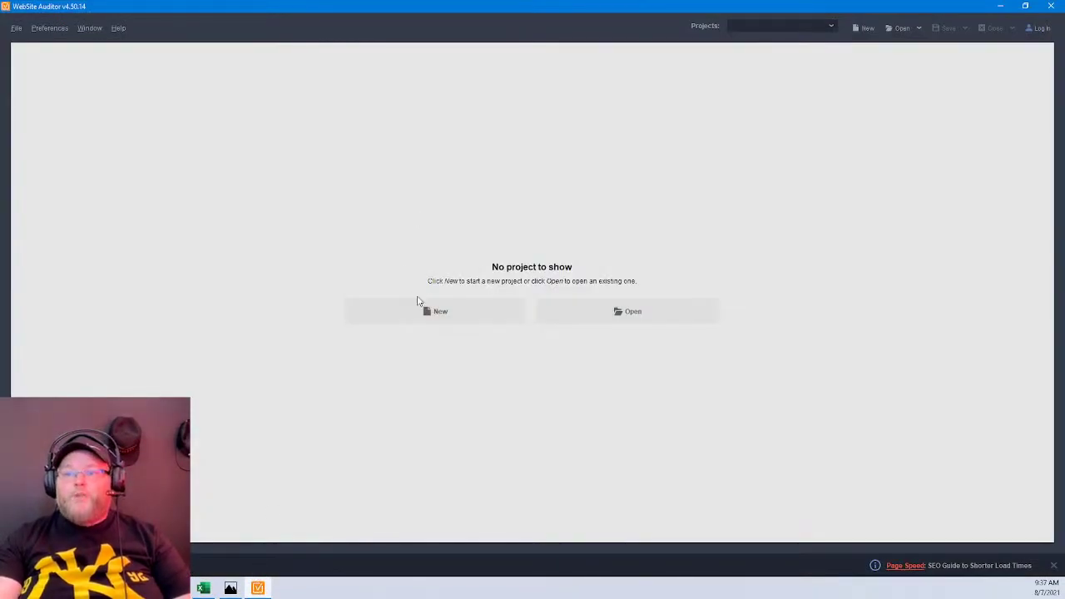
click(433, 309)
key(ctrl+v)
click(721, 450)
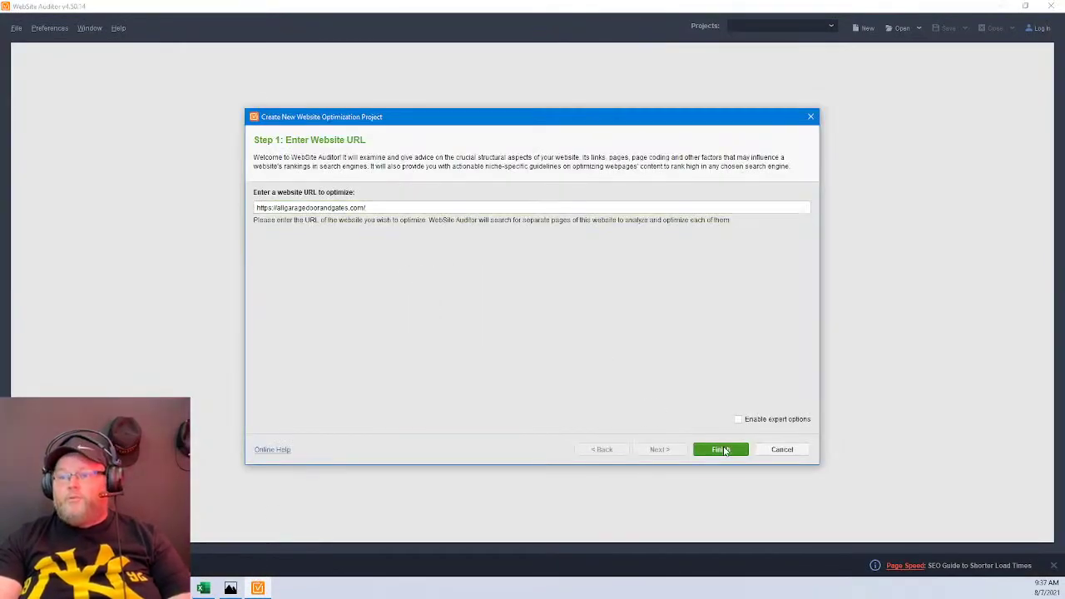
Switch back to Chrome and examine the site's Contact us page, from its contact details and project form to the footer.
click(174, 589)
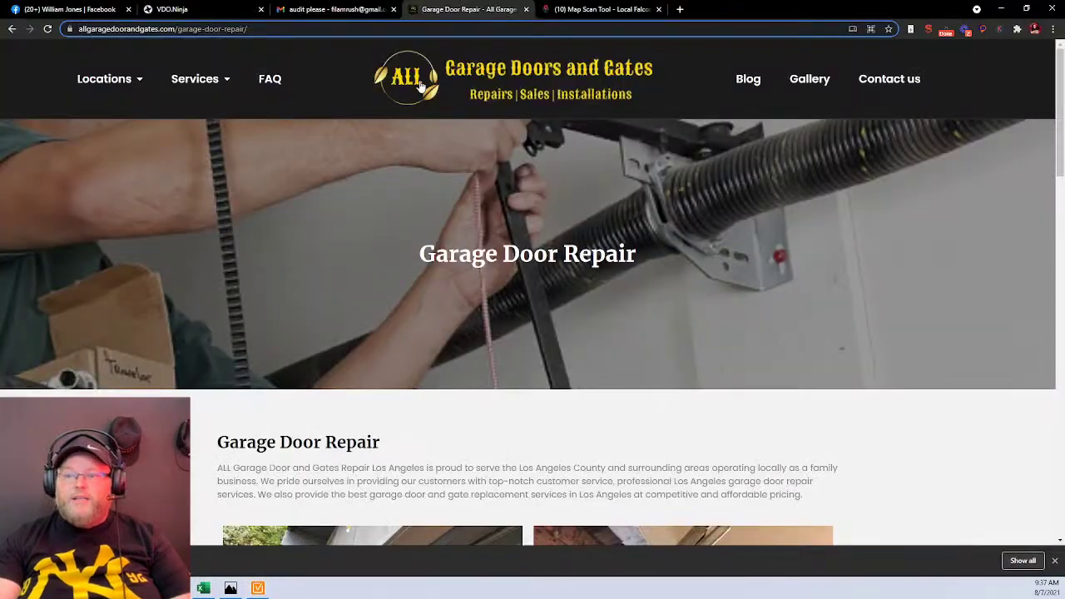
click(897, 92)
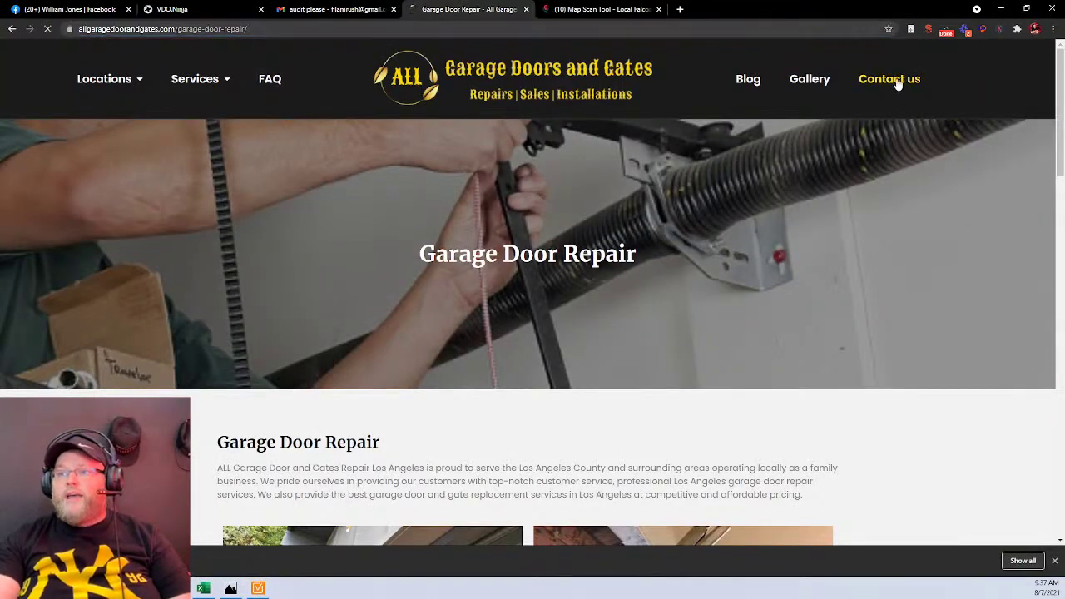
scroll(672, 149, down, 3)
scroll(670, 151, down, 1)
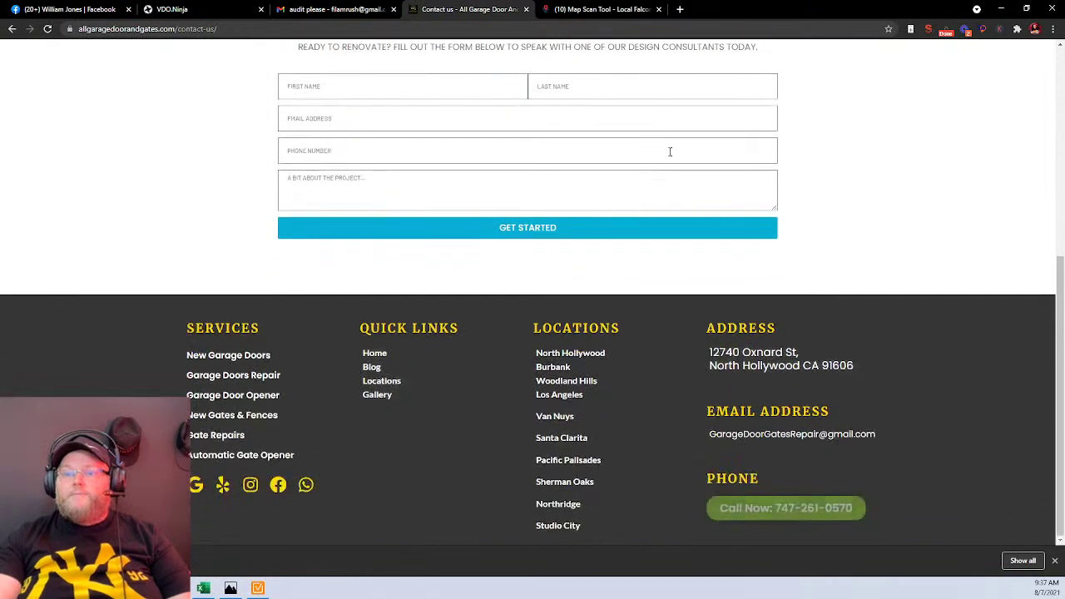
scroll(671, 150, up, 4)
scroll(671, 154, up, 1)
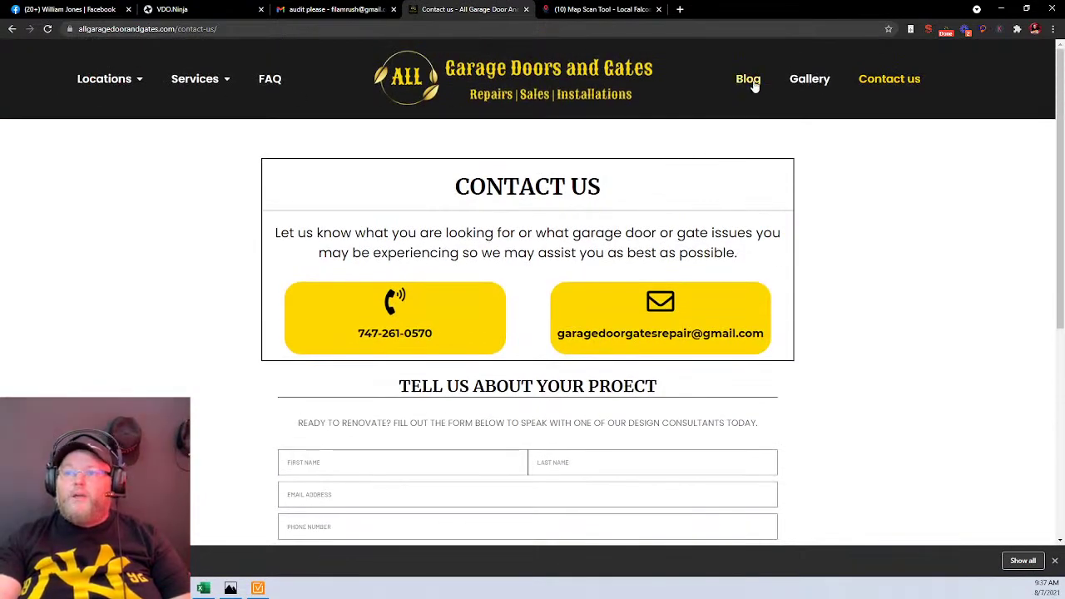
Return to the home page and skim its sections down to the footer's address, locations and social links.
click(523, 73)
scroll(568, 224, down, 13)
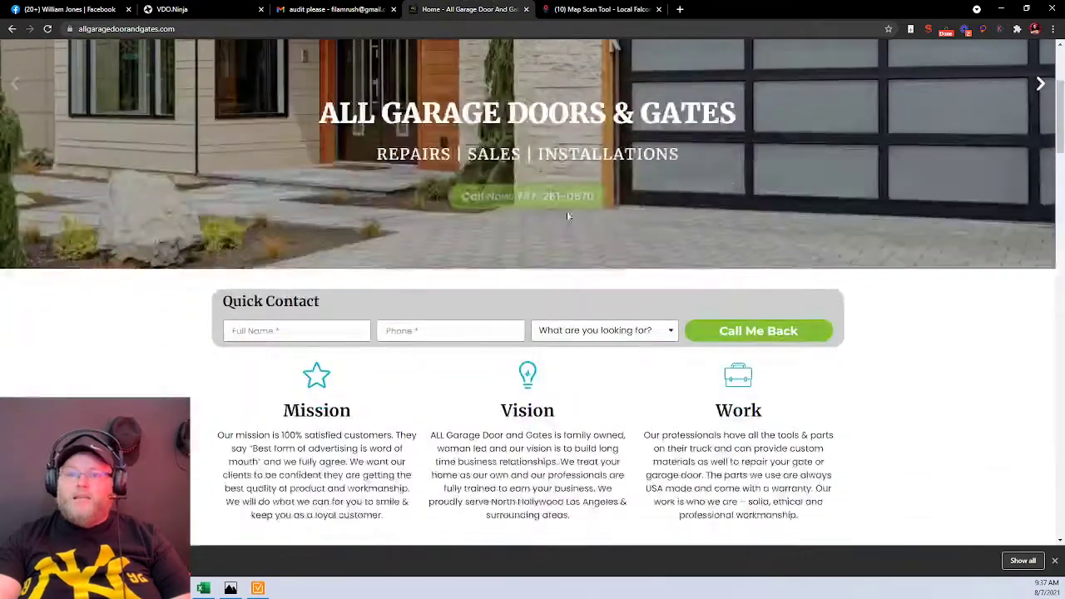
scroll(569, 223, down, 11)
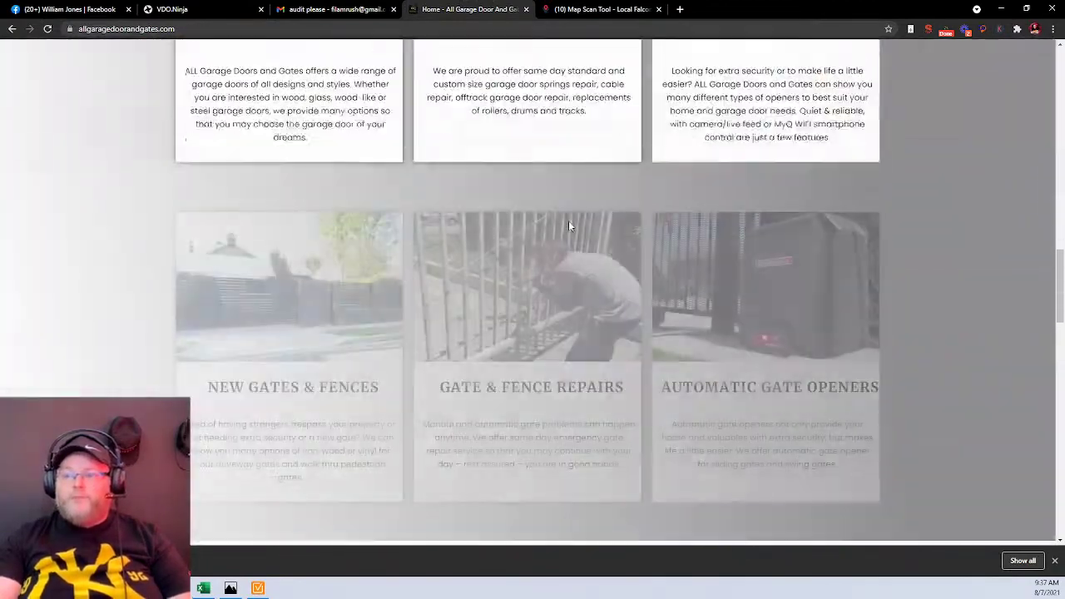
scroll(569, 223, down, 11)
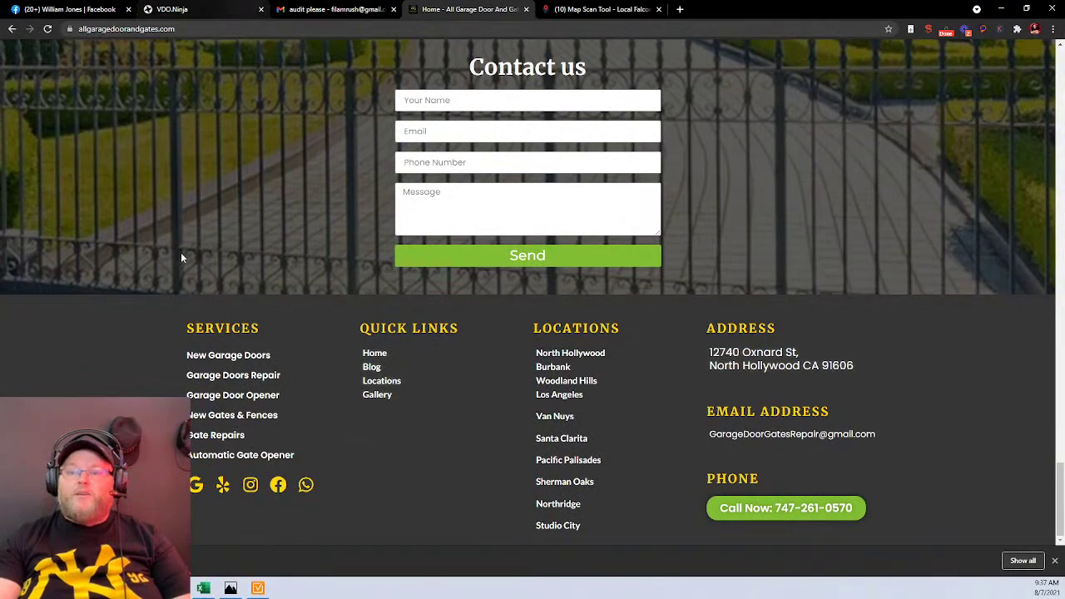
Follow the footer's Google link and examine the search results it leads to for the business.
click(195, 485)
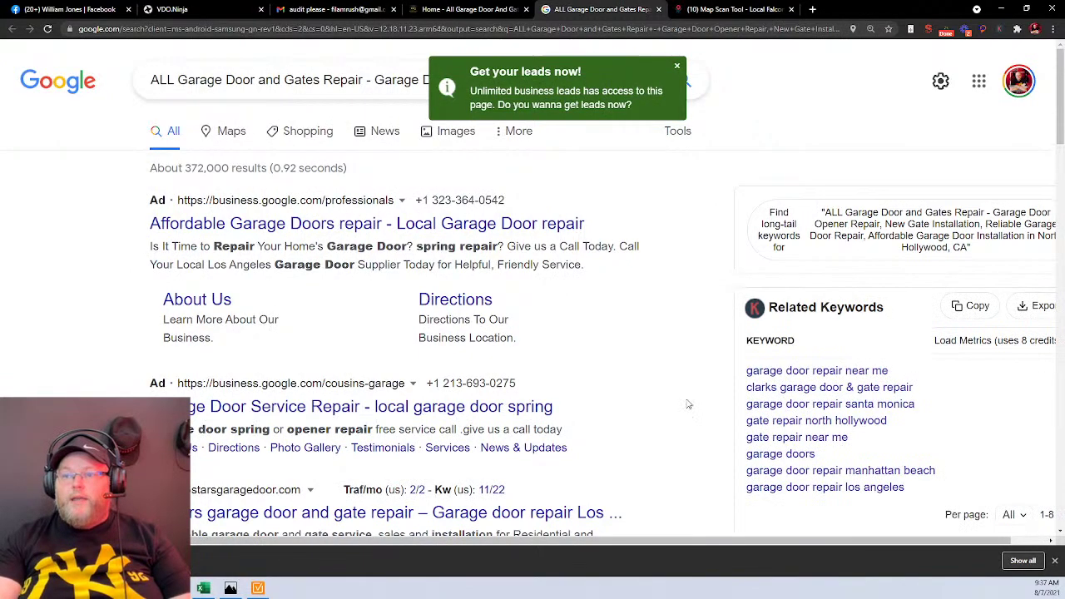
scroll(688, 405, down, 4)
scroll(688, 405, down, 4)
scroll(682, 393, up, 7)
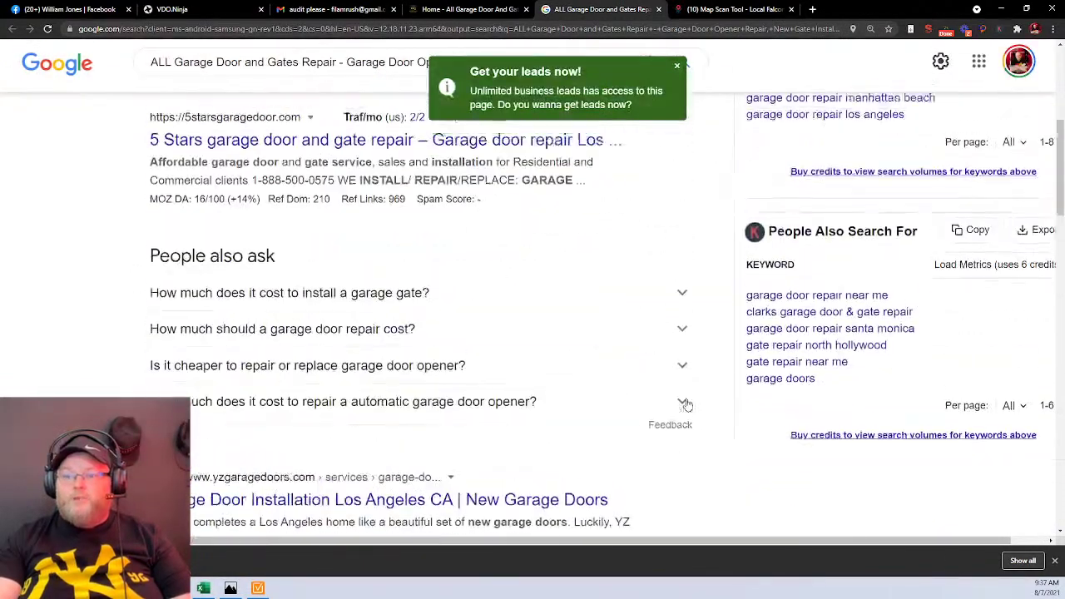
scroll(682, 394, up, 1)
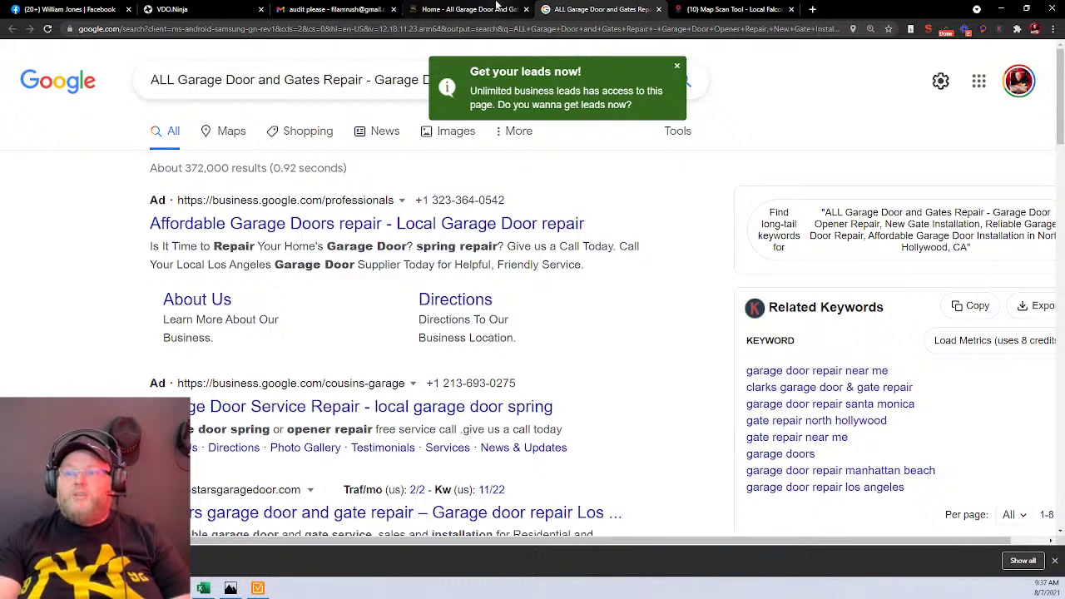
Recheck the audit request email, then close the Google results tab and the Local Falcon map scan tab.
click(489, 8)
click(334, 9)
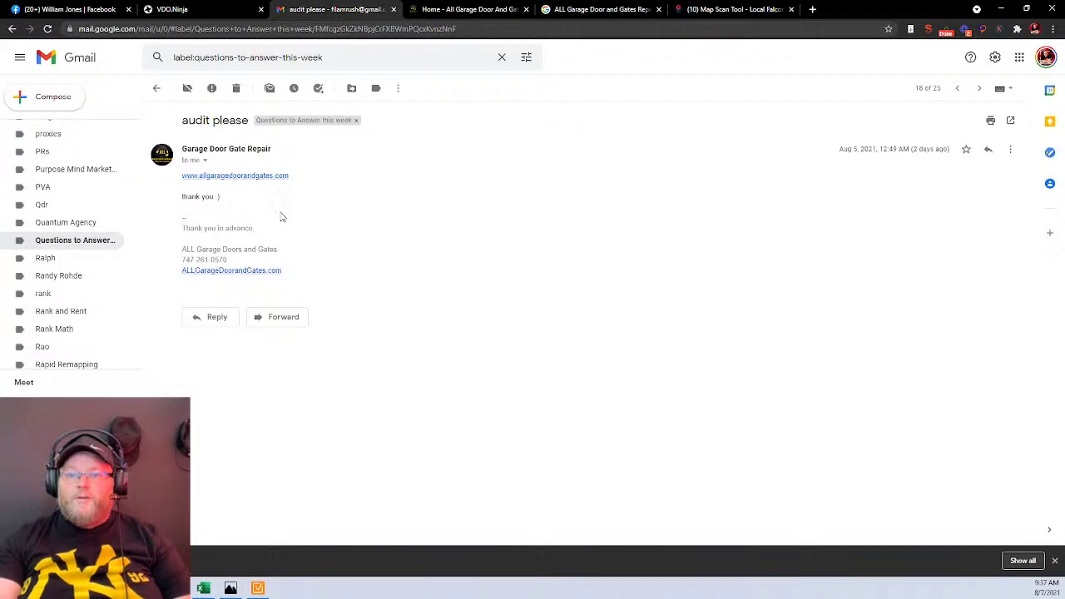
click(588, 7)
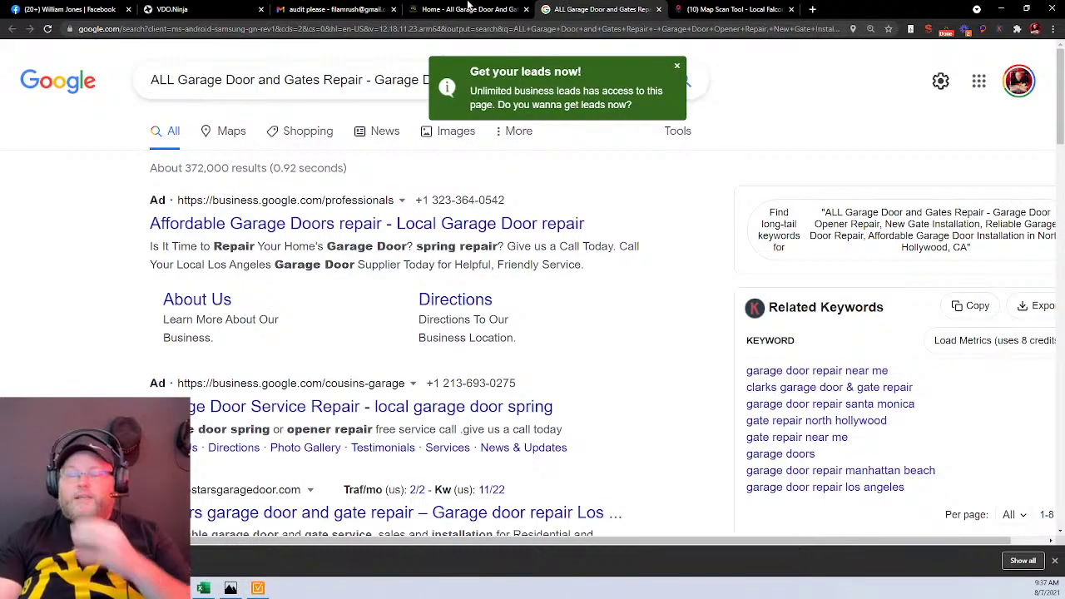
click(429, 8)
click(632, 9)
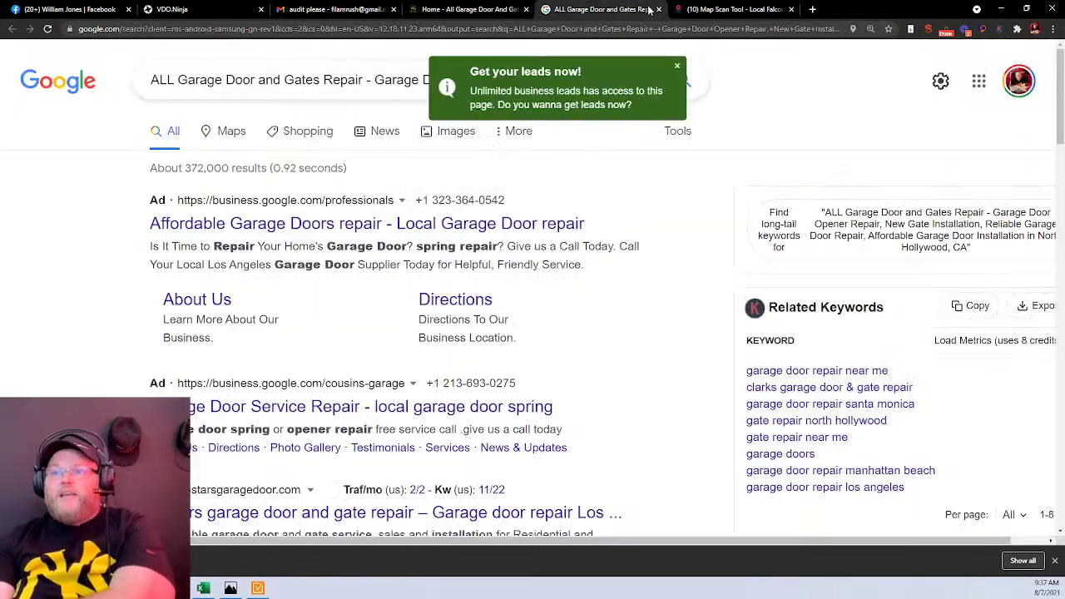
click(659, 10)
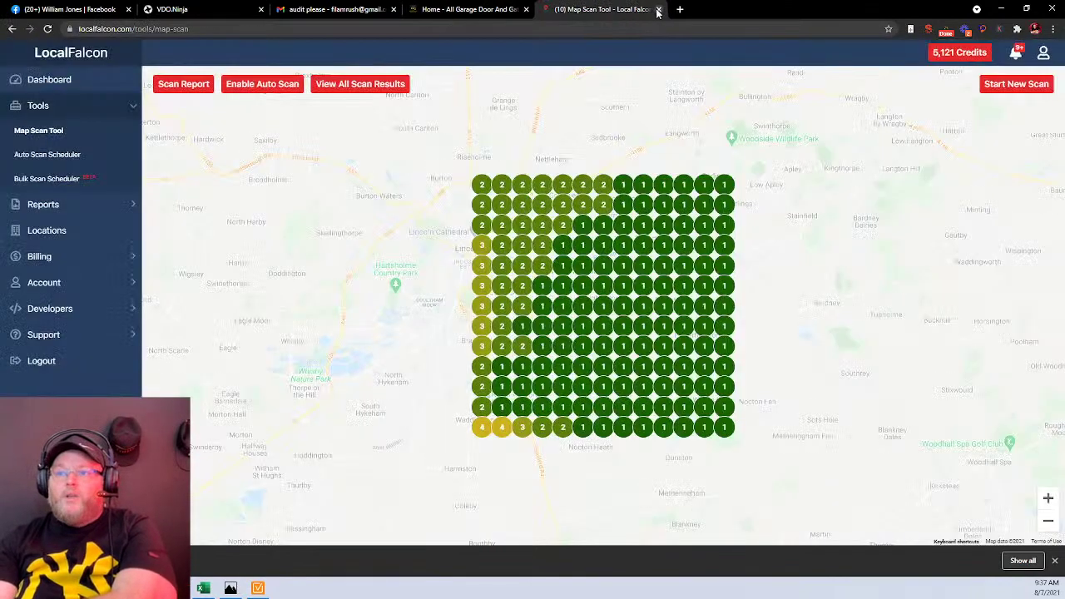
click(659, 9)
Switch to WebSite Auditor and examine the Site Audit (Summary) report, from indexing and redirects to links, image alt text and on-page issues.
click(258, 589)
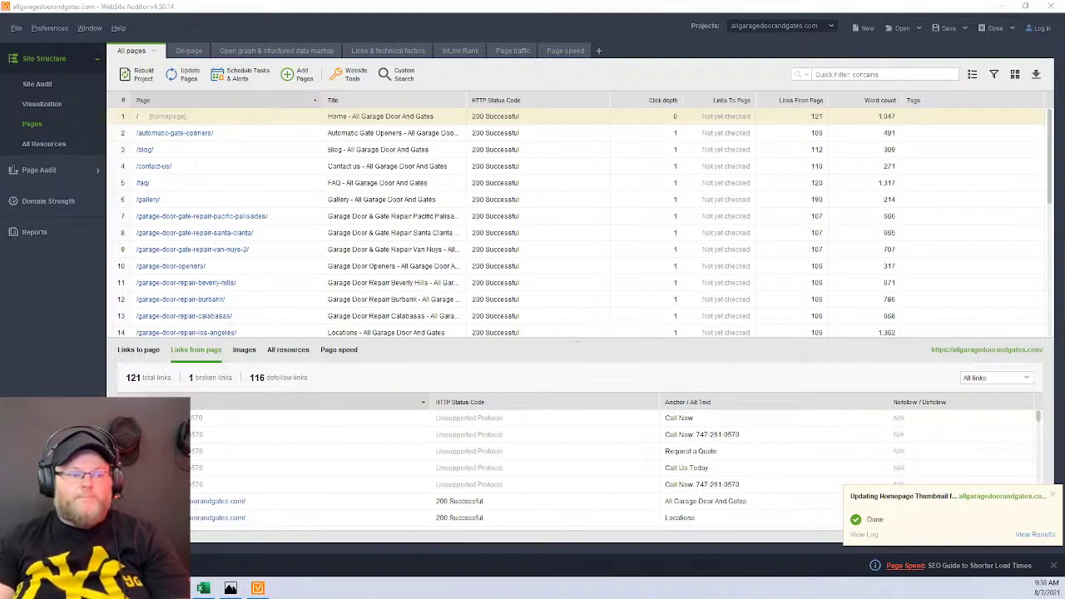
key(alt+Tab)
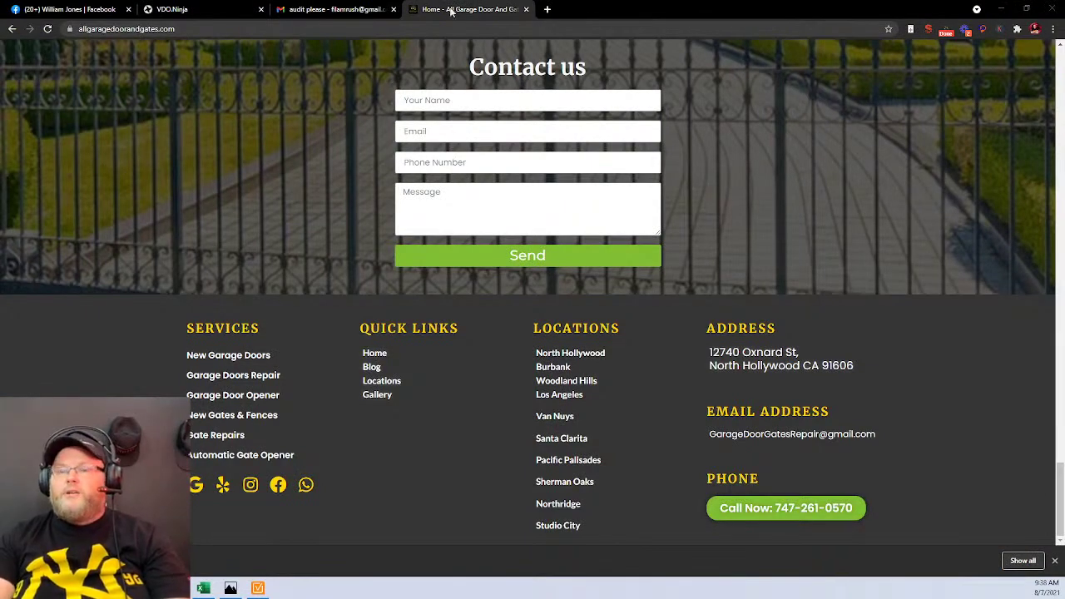
click(258, 588)
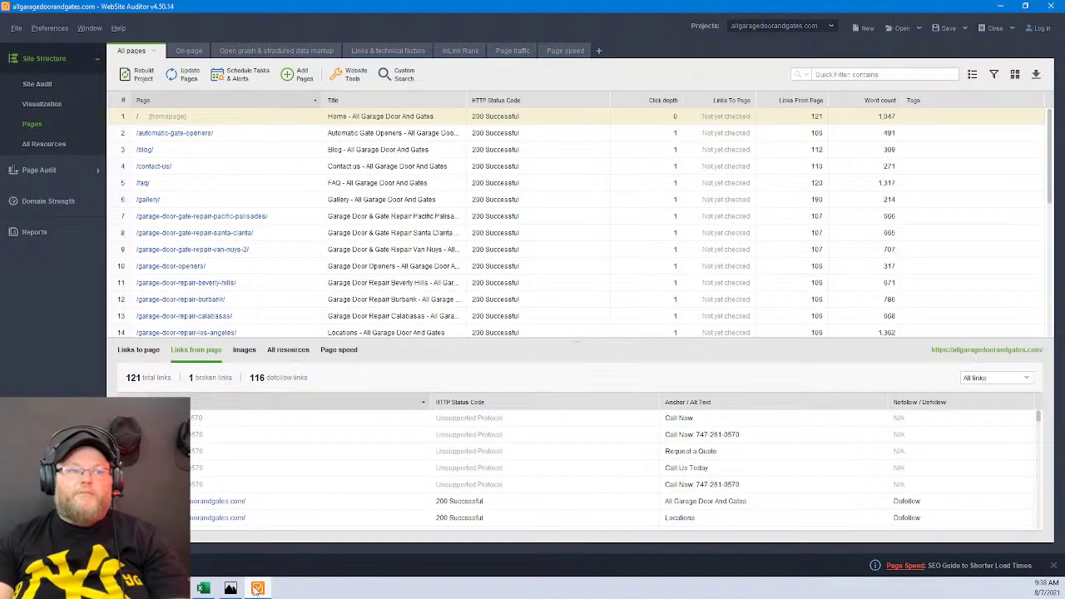
click(37, 238)
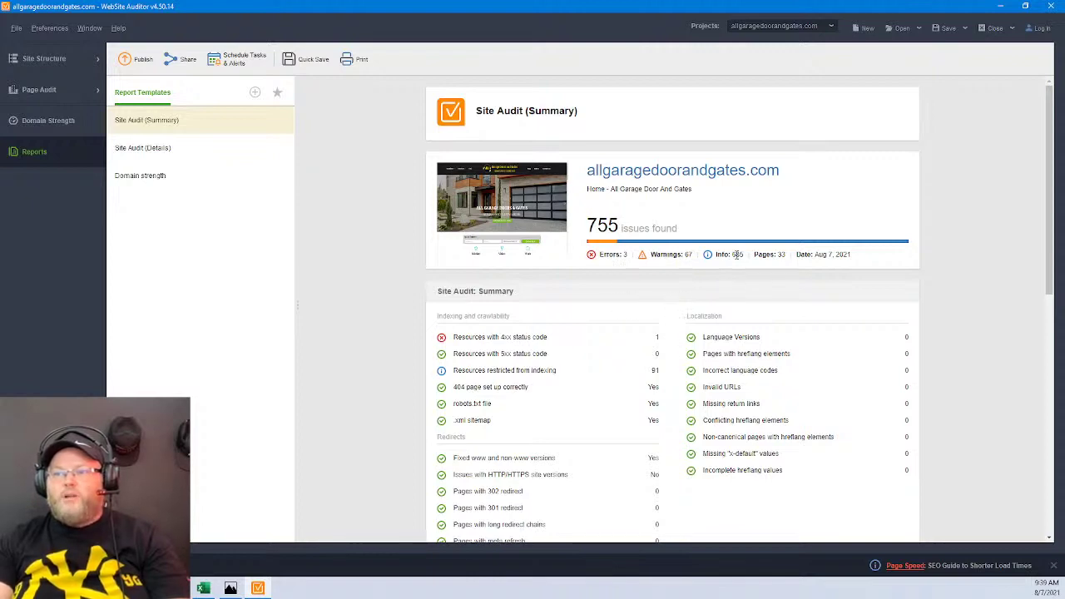
scroll(774, 327, down, 5)
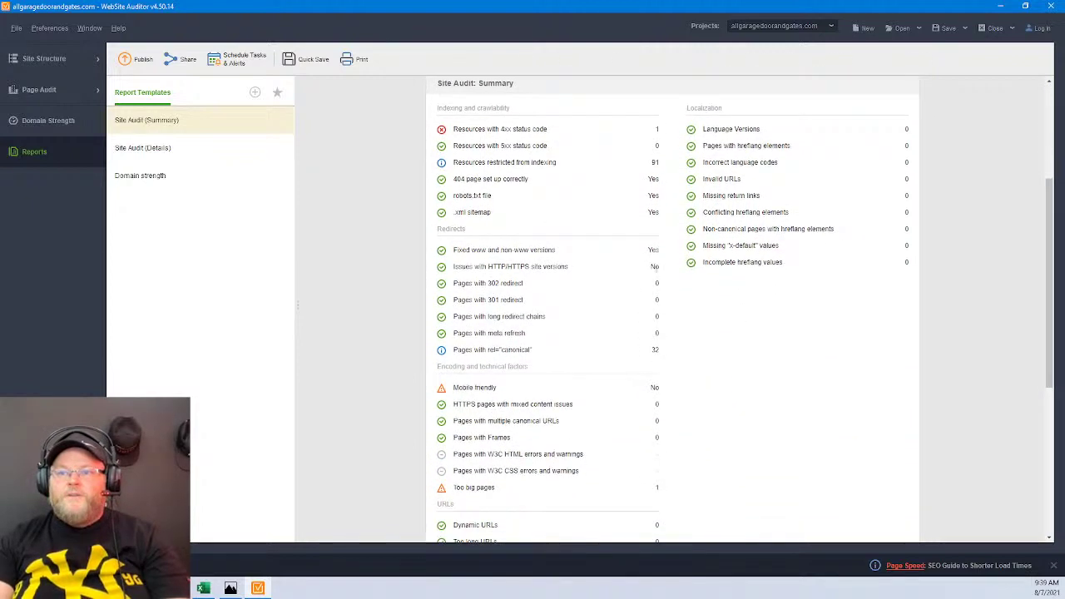
scroll(666, 375, down, 3)
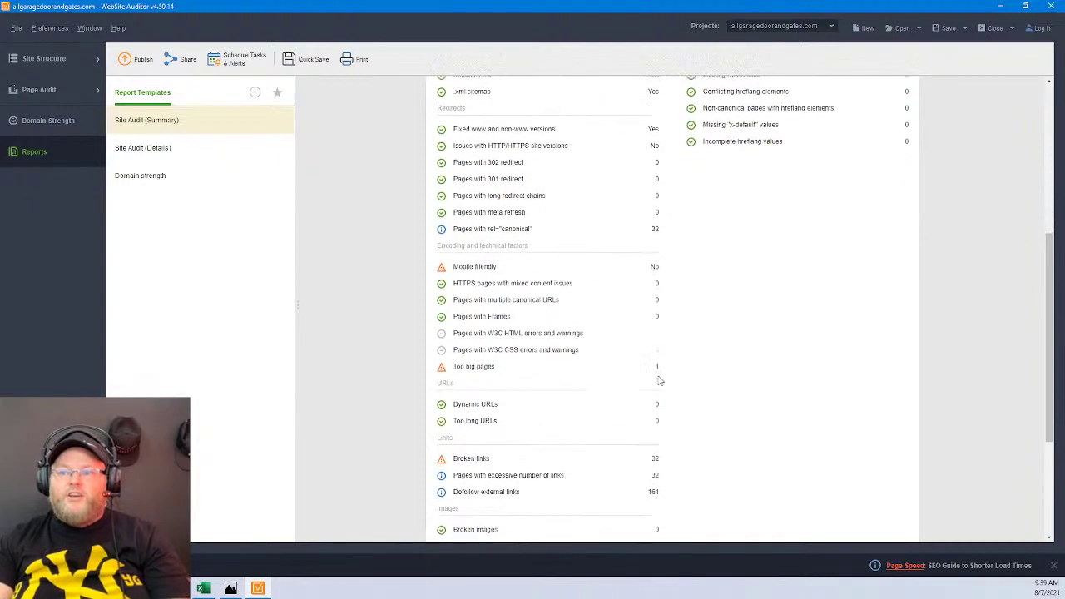
scroll(438, 278, down, 5)
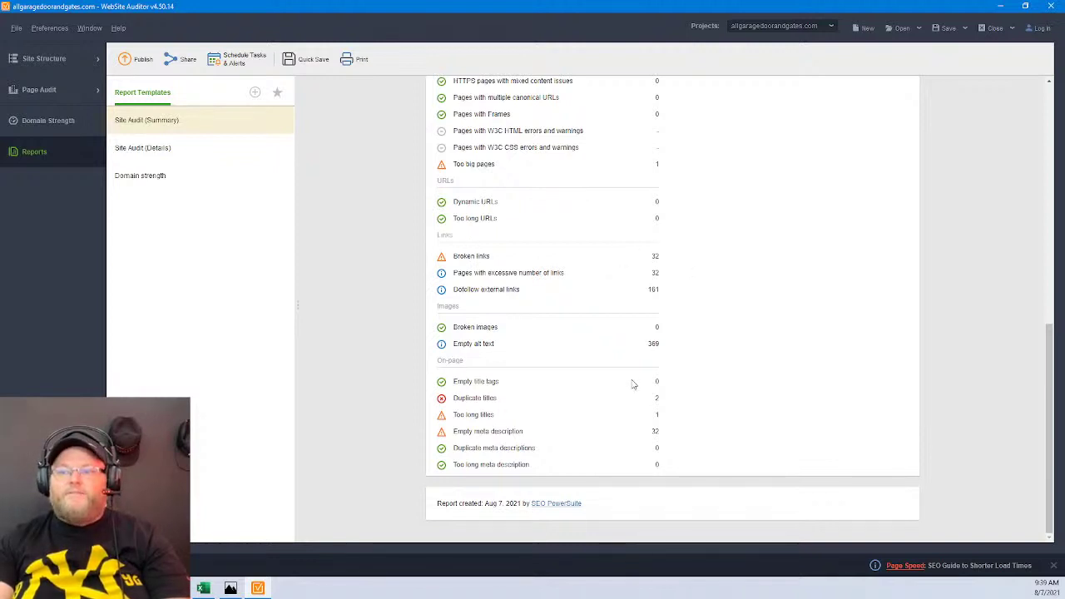
drag(662, 470, 569, 402)
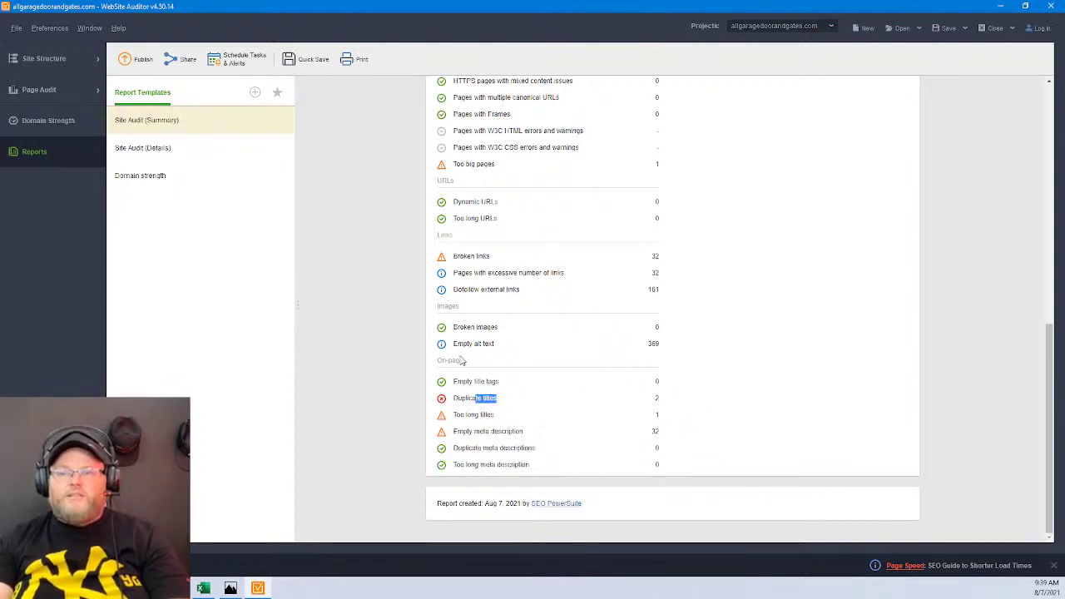
drag(456, 344, 657, 357)
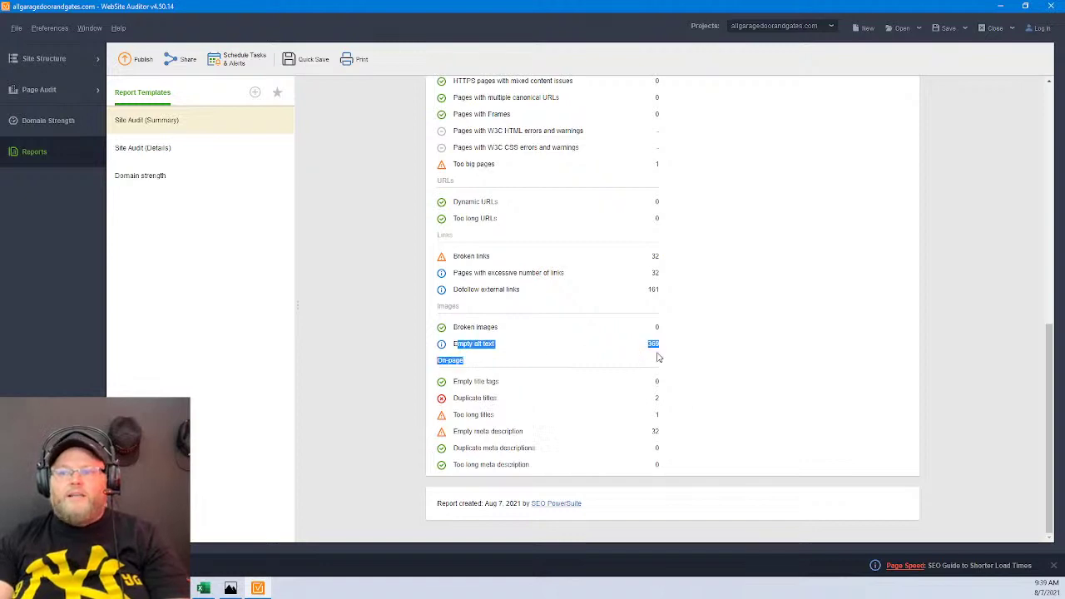
scroll(657, 357, up, 10)
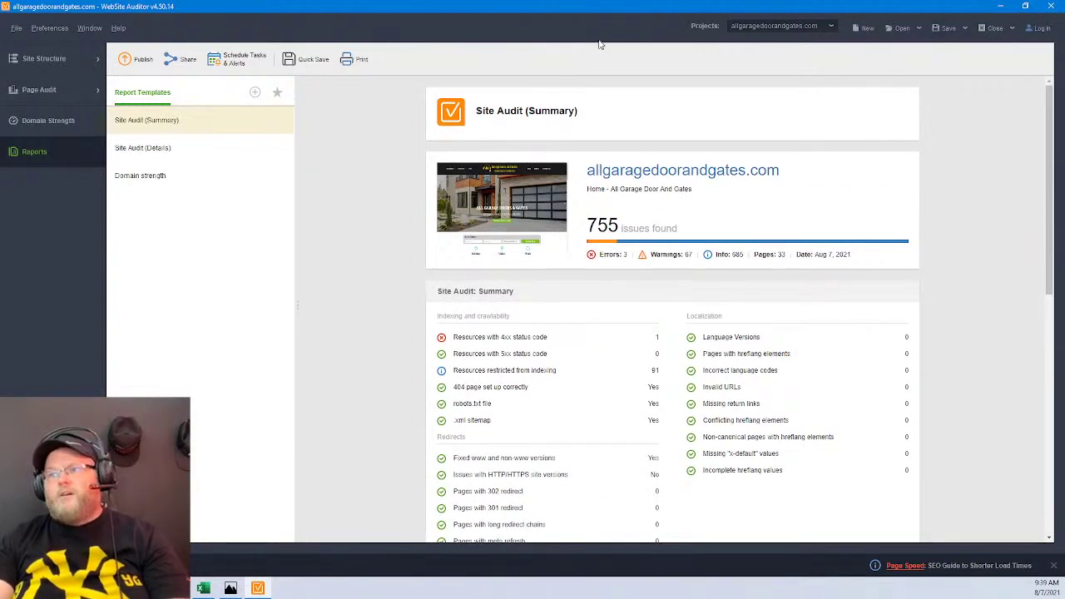
Publish the Site Audit (Details) report as a PDF using the first "Save to your hard drive" profile.
click(145, 148)
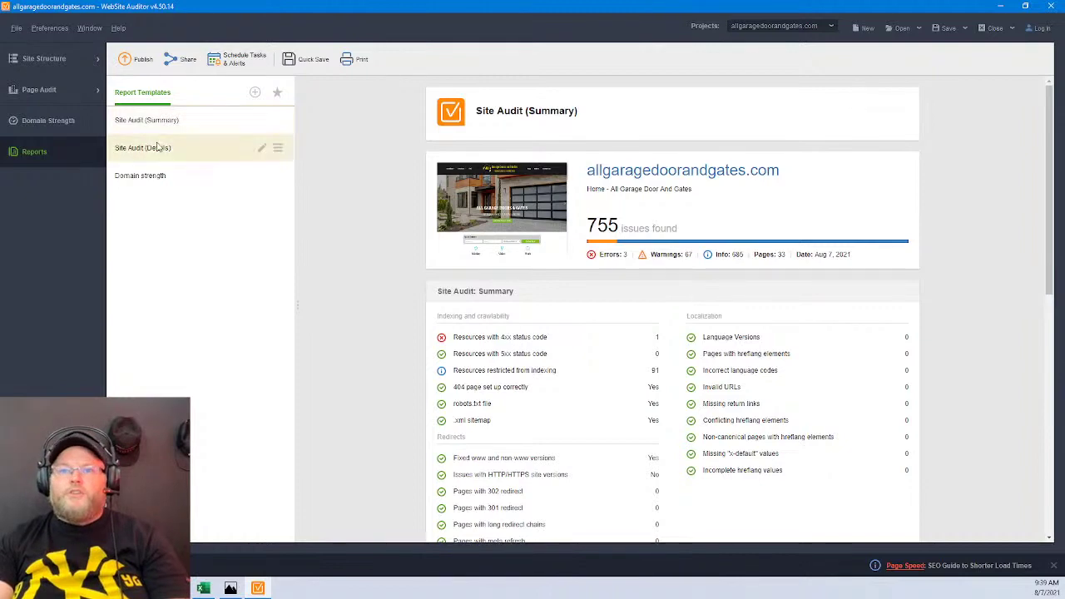
click(139, 64)
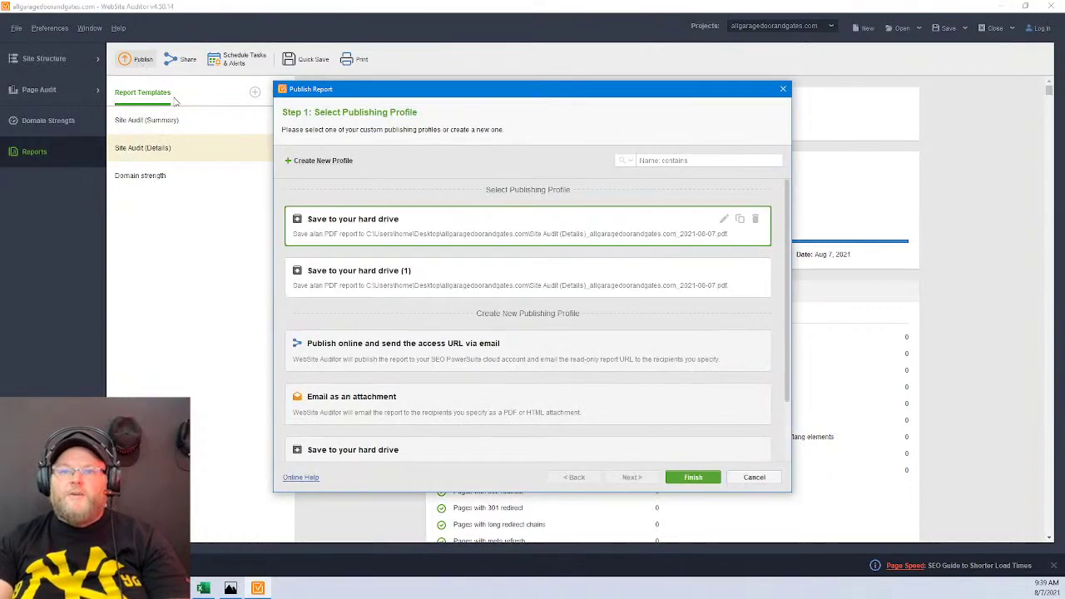
click(687, 475)
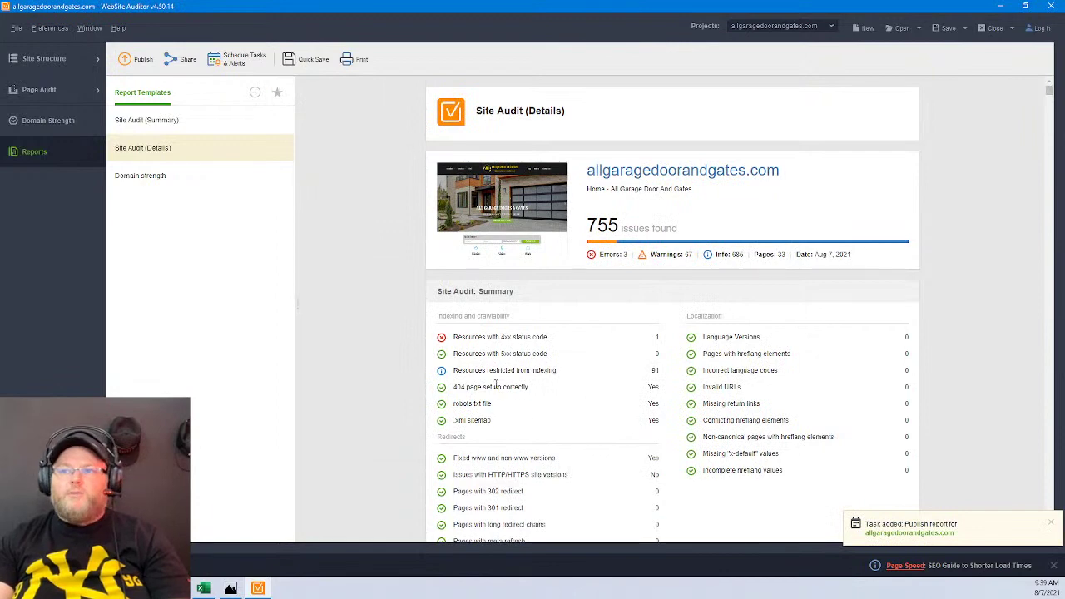
mouse_move(265, 588)
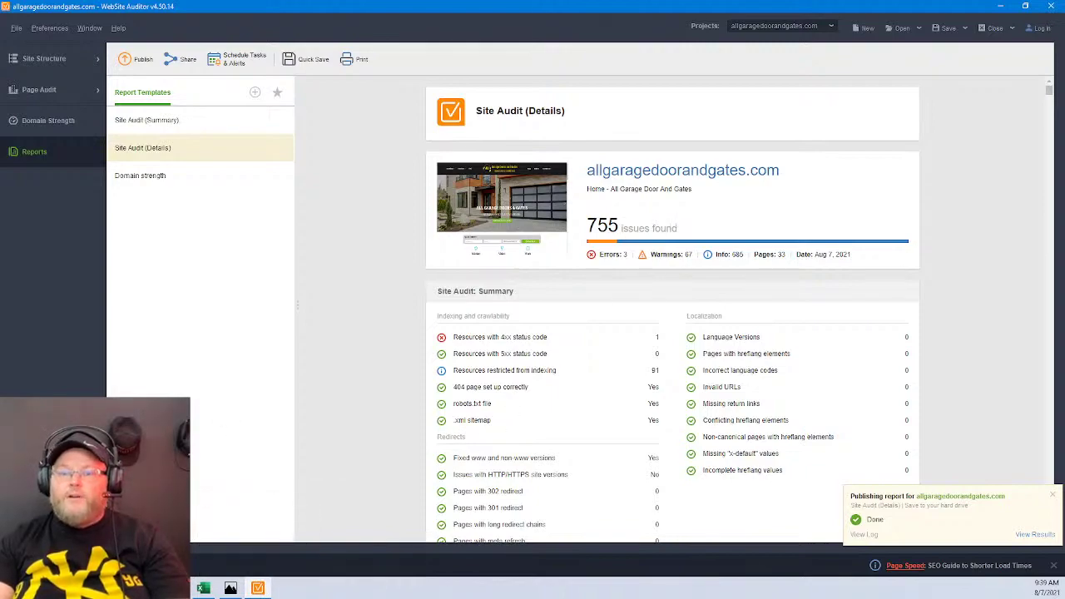
key(alt+Tab)
scroll(433, 161, up, 15)
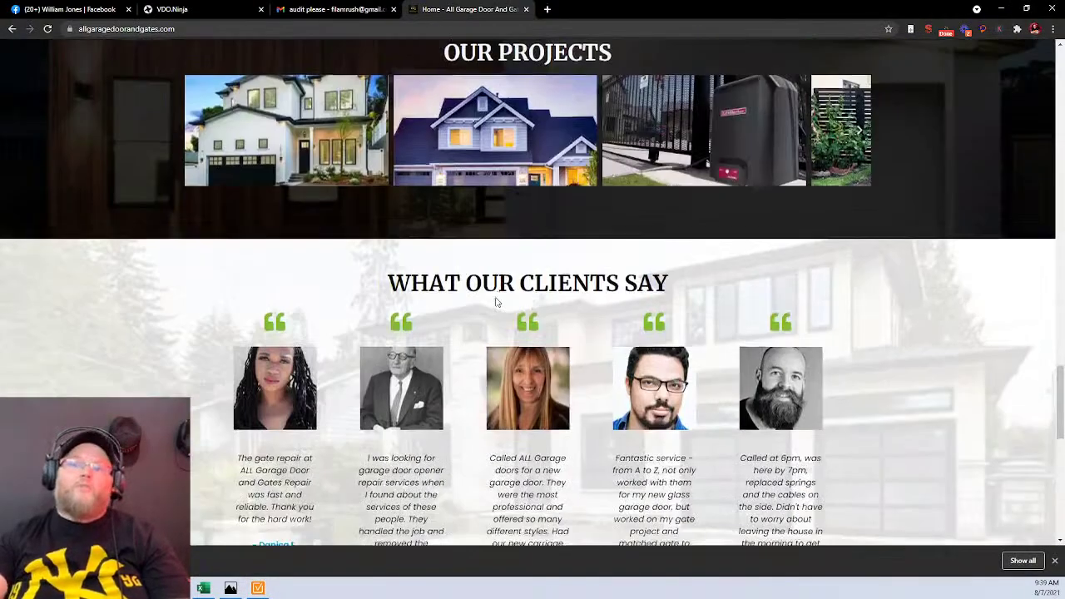
scroll(496, 301, up, 10)
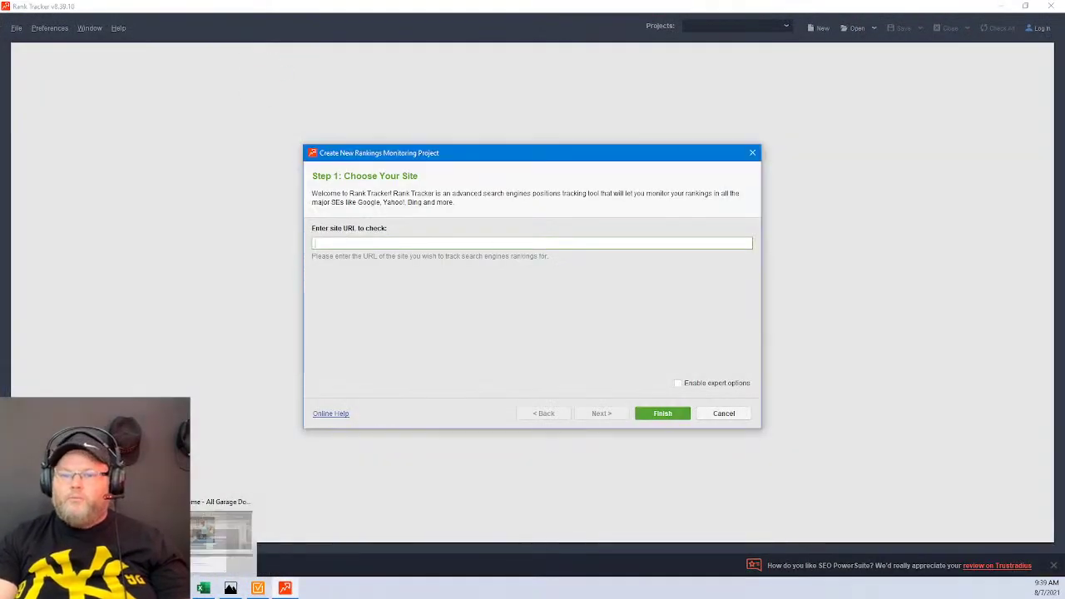
click(284, 588)
click(218, 28)
key(ctrl+c)
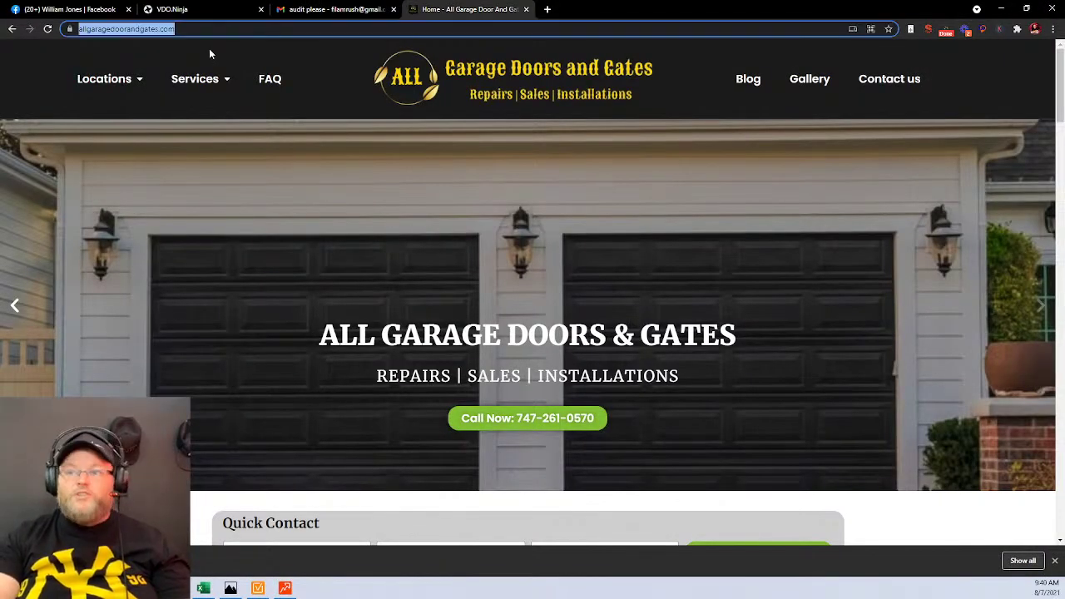
mouse_move(214, 77)
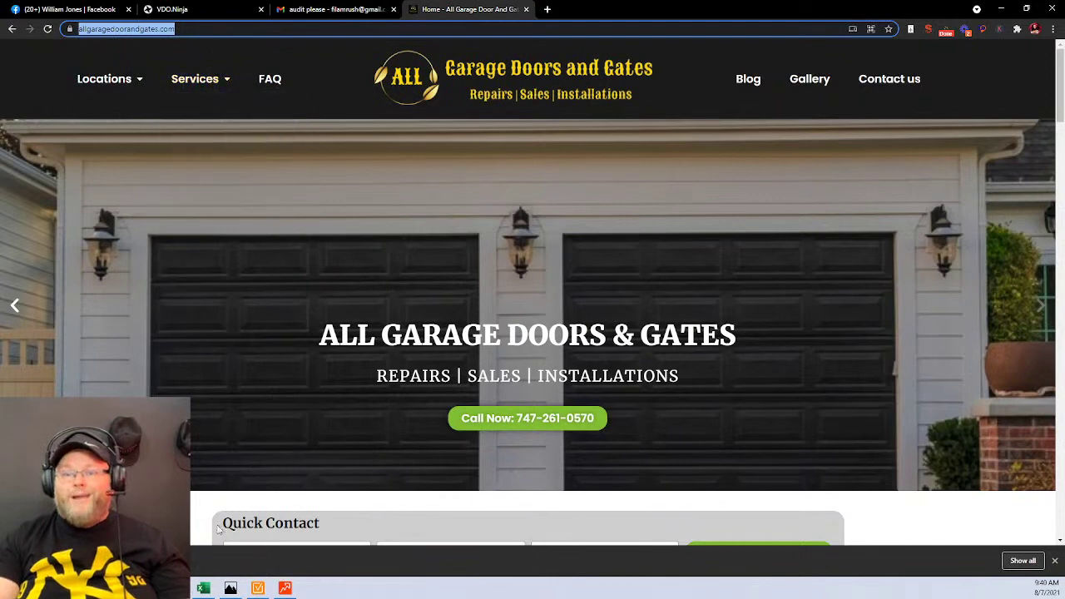
click(284, 588)
key(ctrl+v)
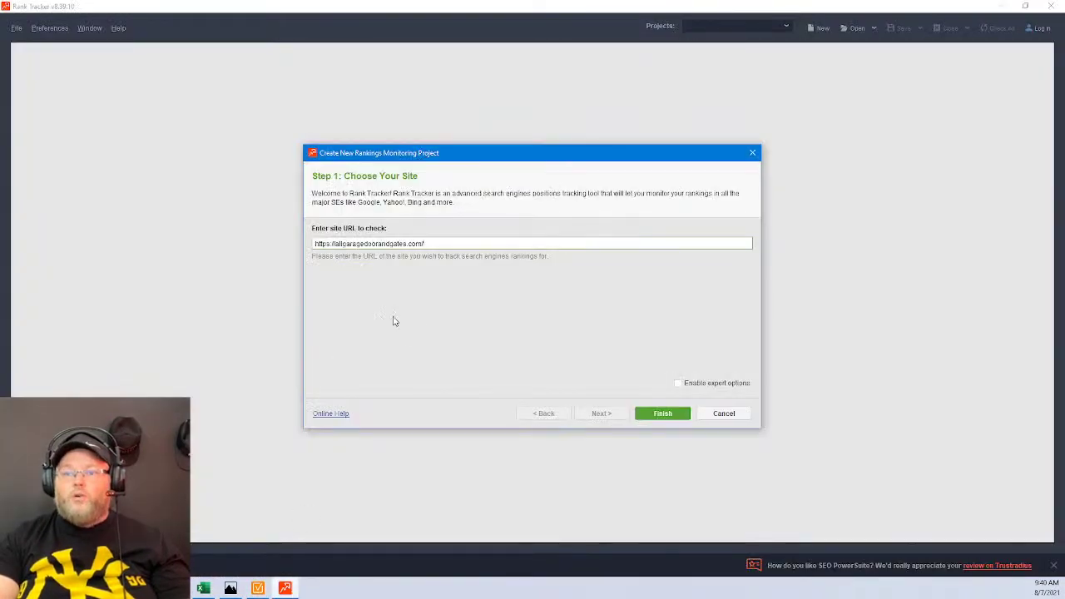
click(658, 414)
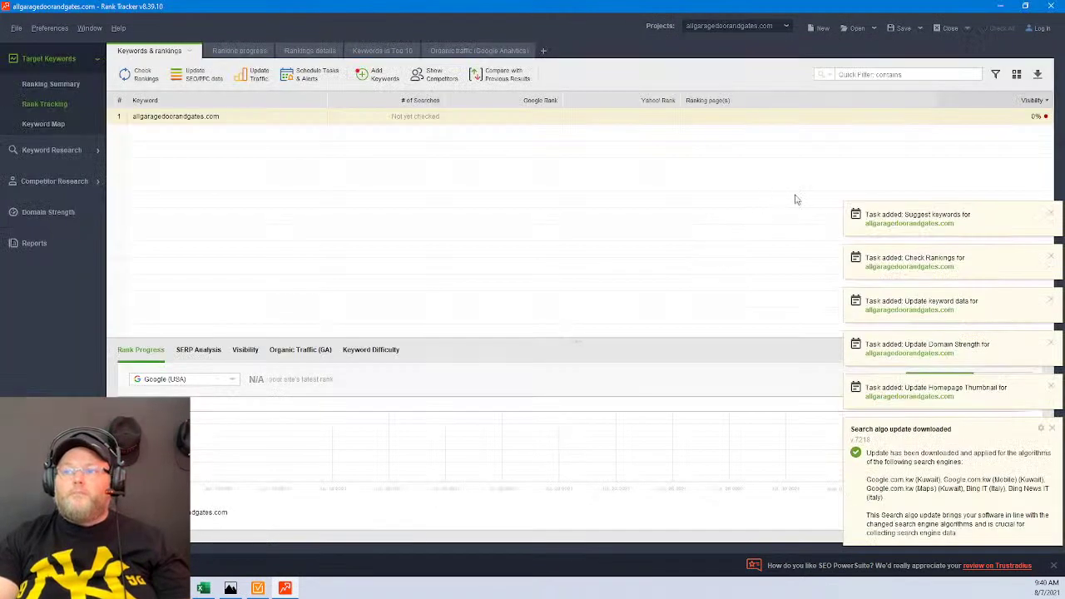
Stop the project's running ranking check without applying the newly collected data, keeping the project open.
click(945, 27)
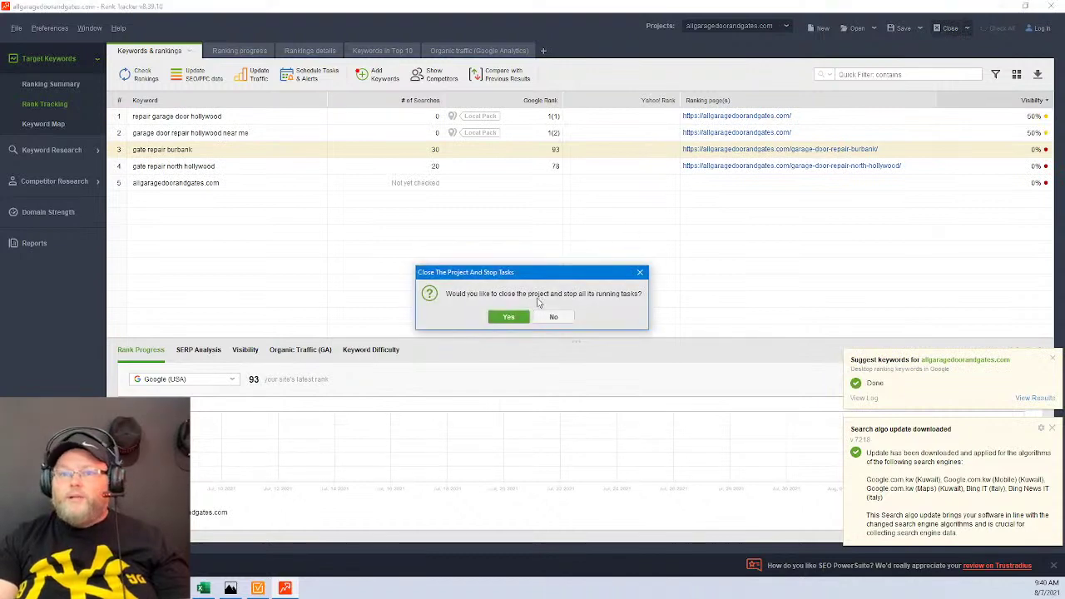
click(553, 316)
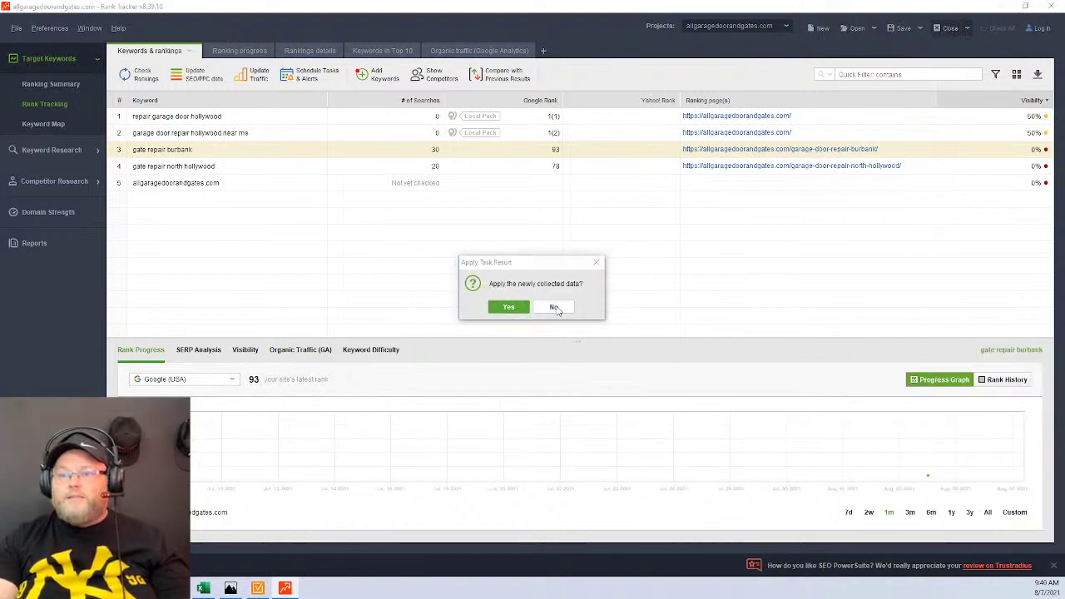
click(555, 307)
click(576, 317)
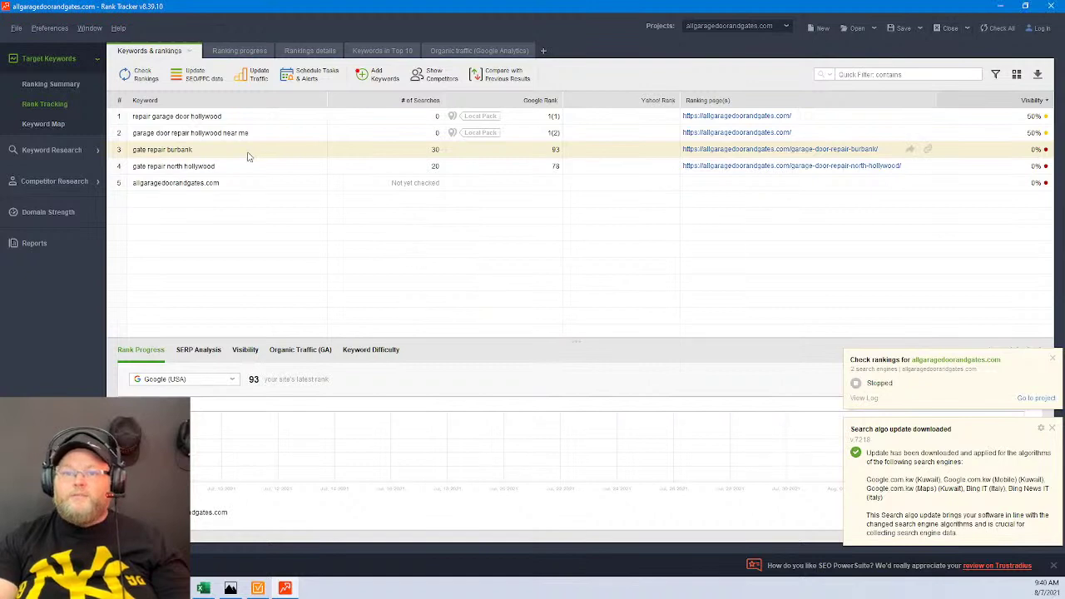
Remove all five suggested keywords from the rank tracking project.
click(211, 183)
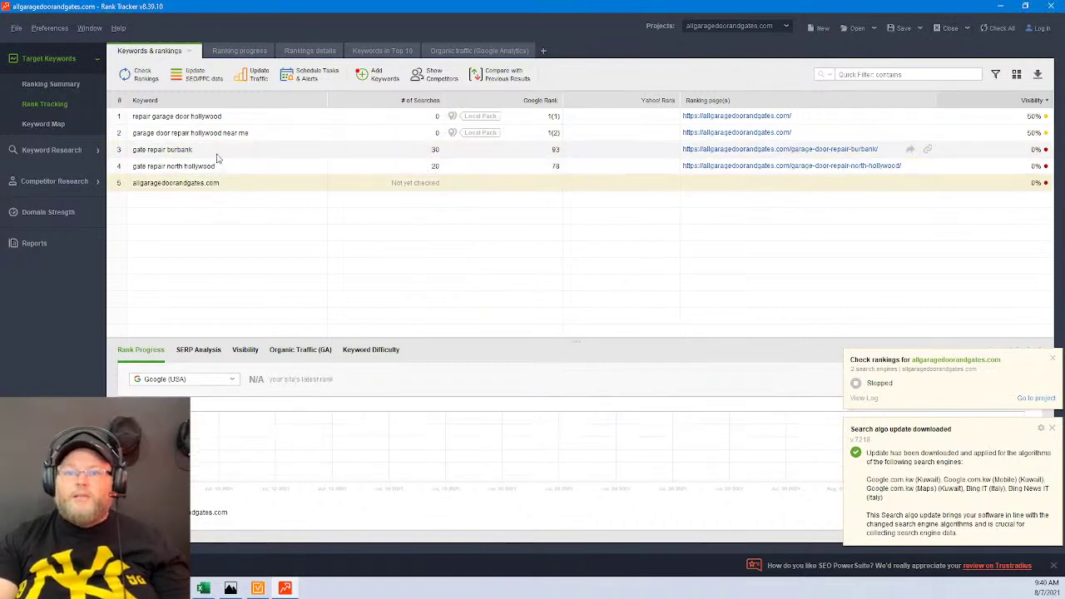
shift+click(217, 151)
shift+click(222, 133)
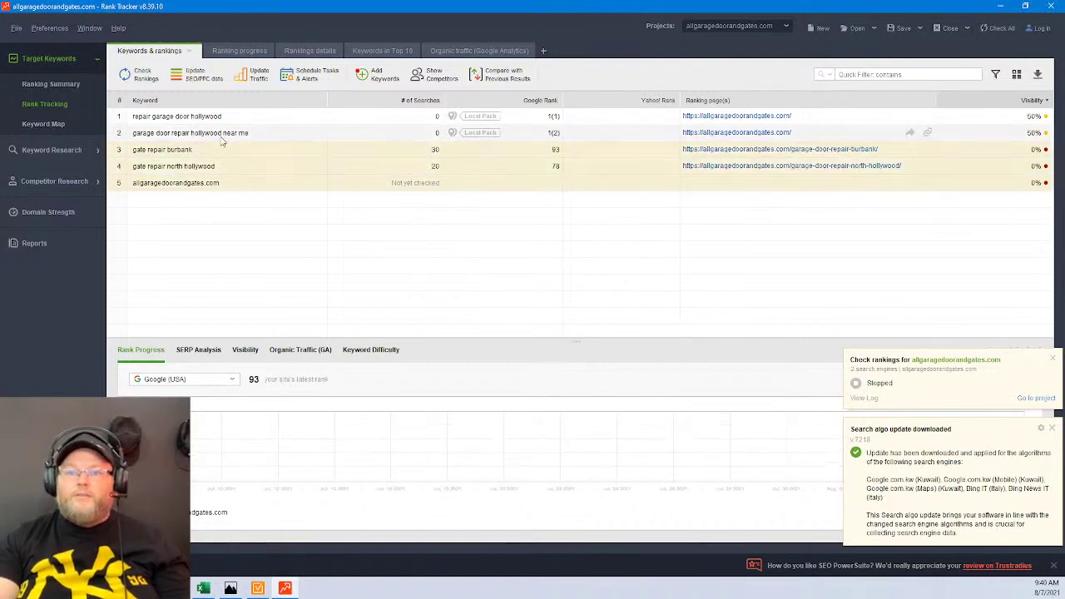
shift+click(224, 118)
key(Delete)
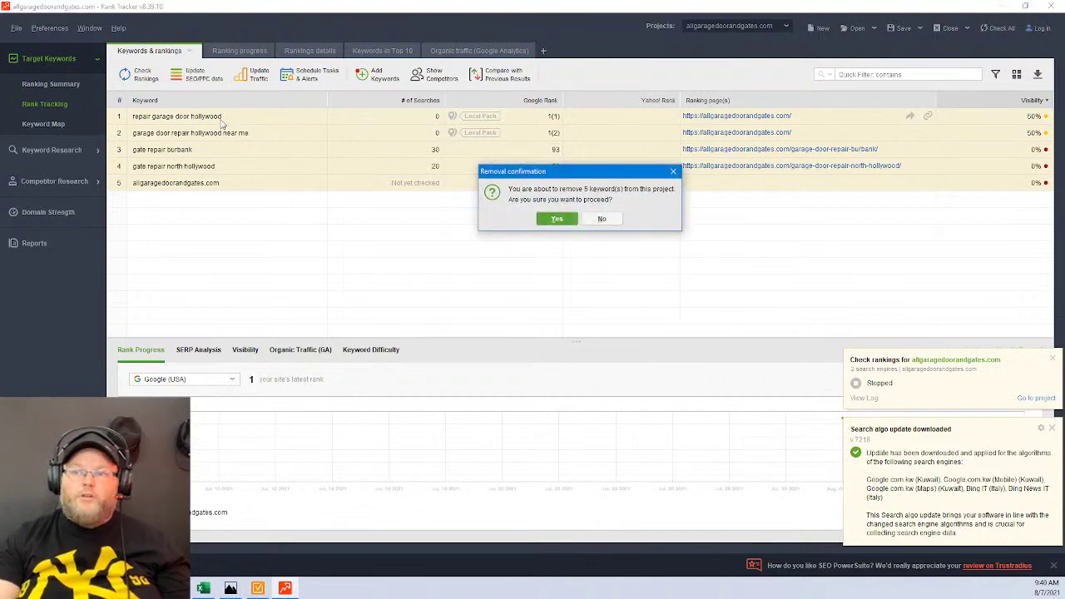
click(554, 219)
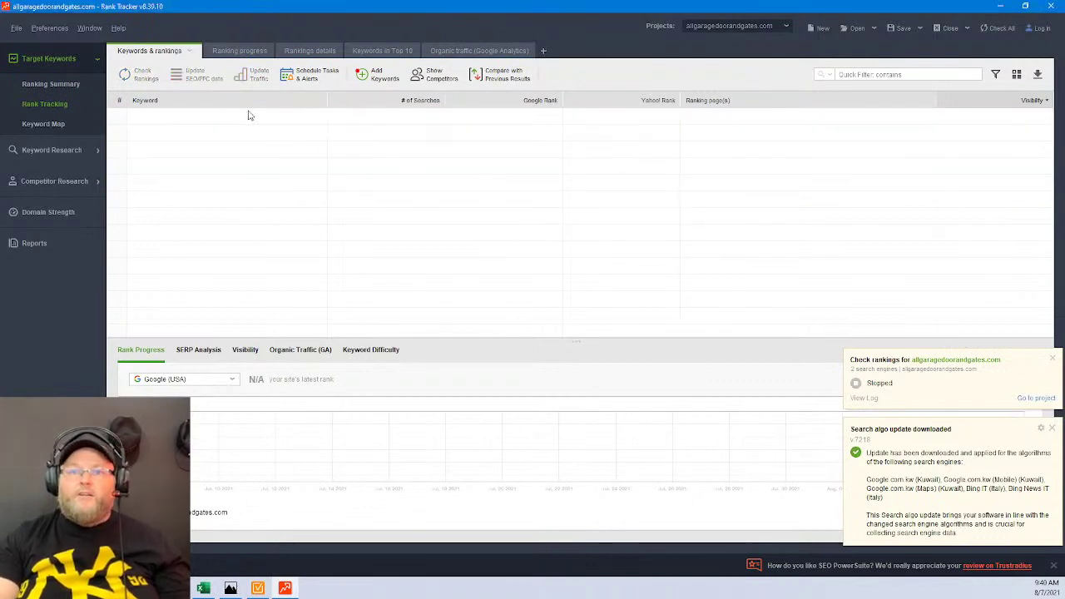
Set the project's preferred USA search engines by removing Yahoo! and adding Google.com (Maps) and Google.com Mobile alongside Google.
click(49, 28)
click(79, 145)
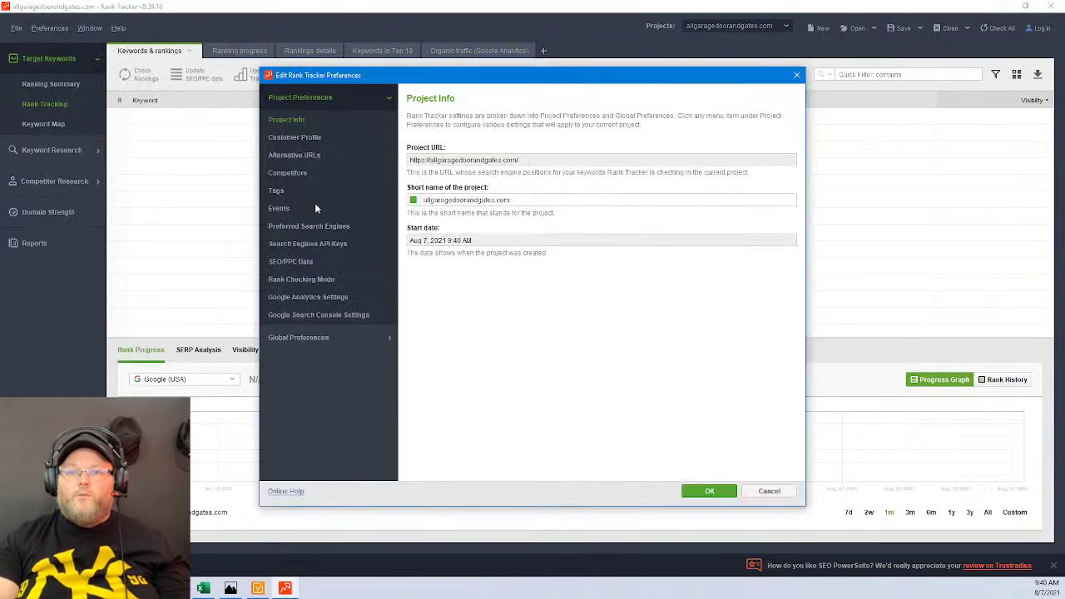
click(309, 226)
click(582, 208)
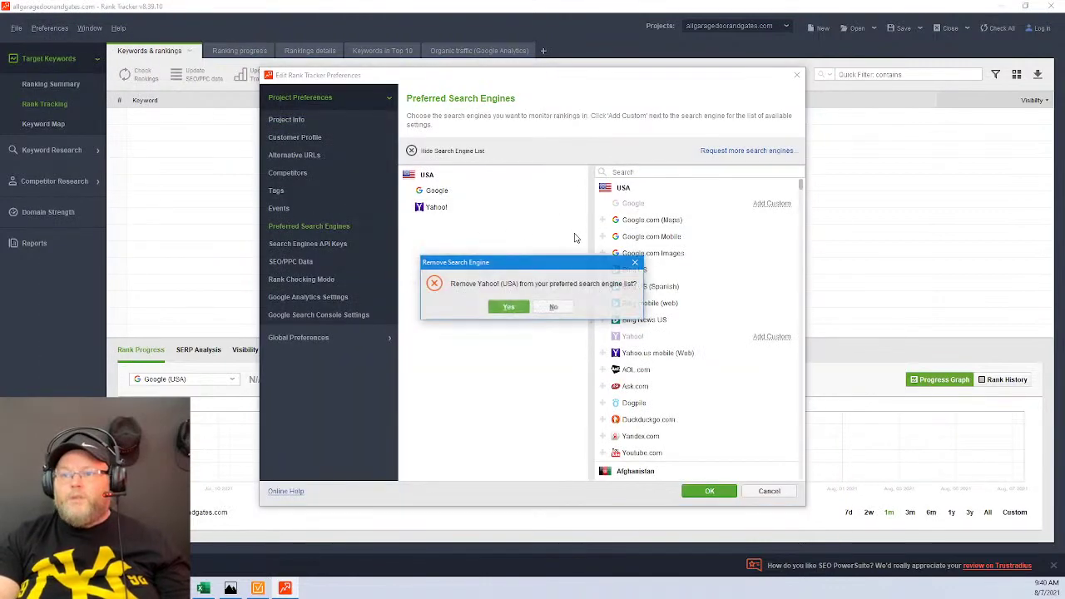
key(Return)
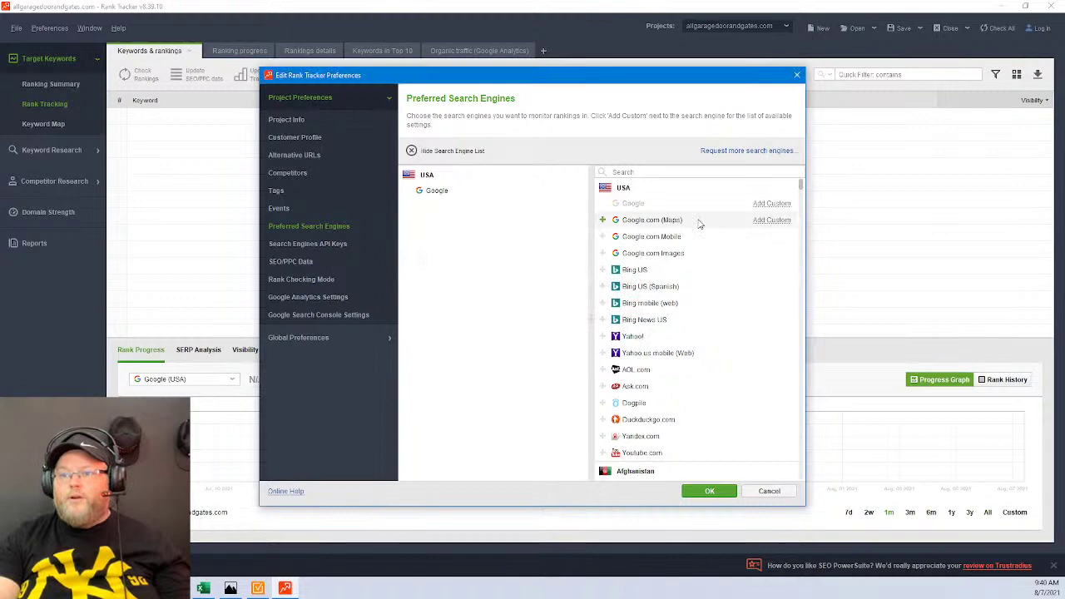
click(603, 220)
click(602, 237)
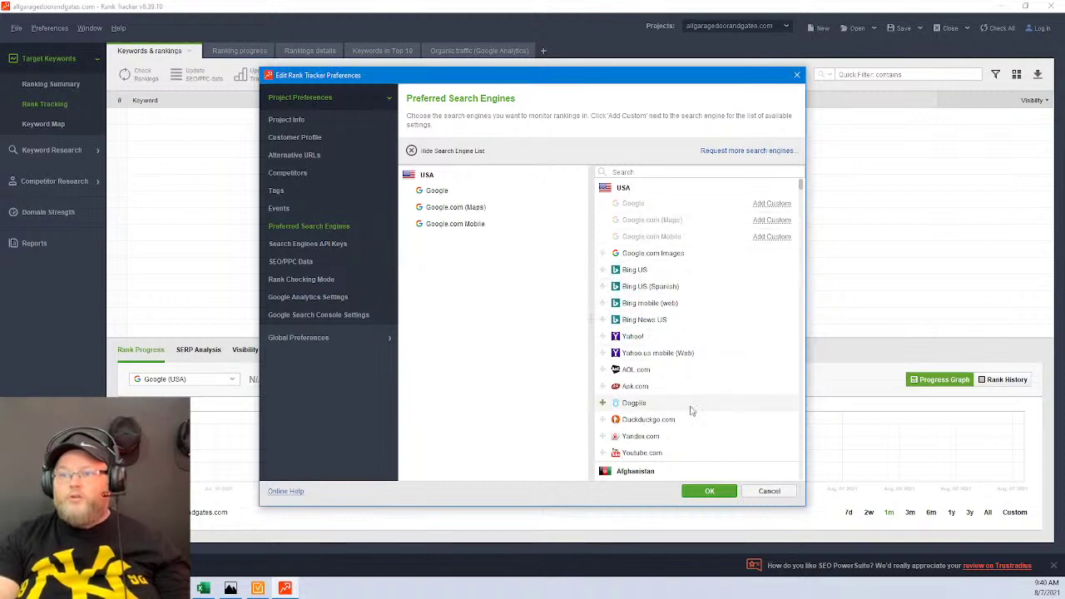
click(708, 491)
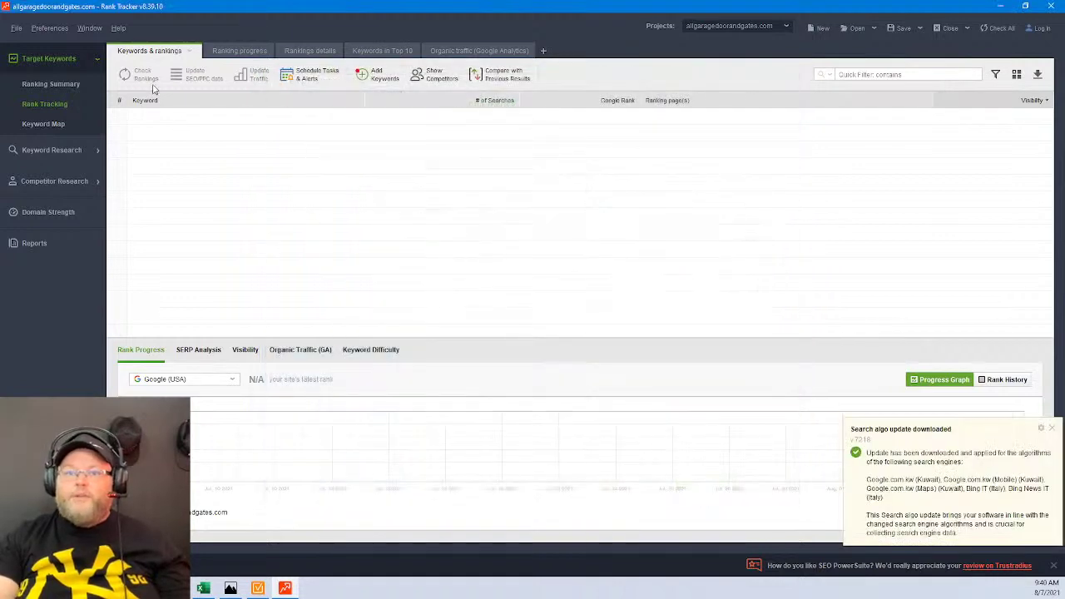
Add the keywords "garage door repair" and "garage door installation" for all three search engines, and dismiss the notifications.
click(383, 81)
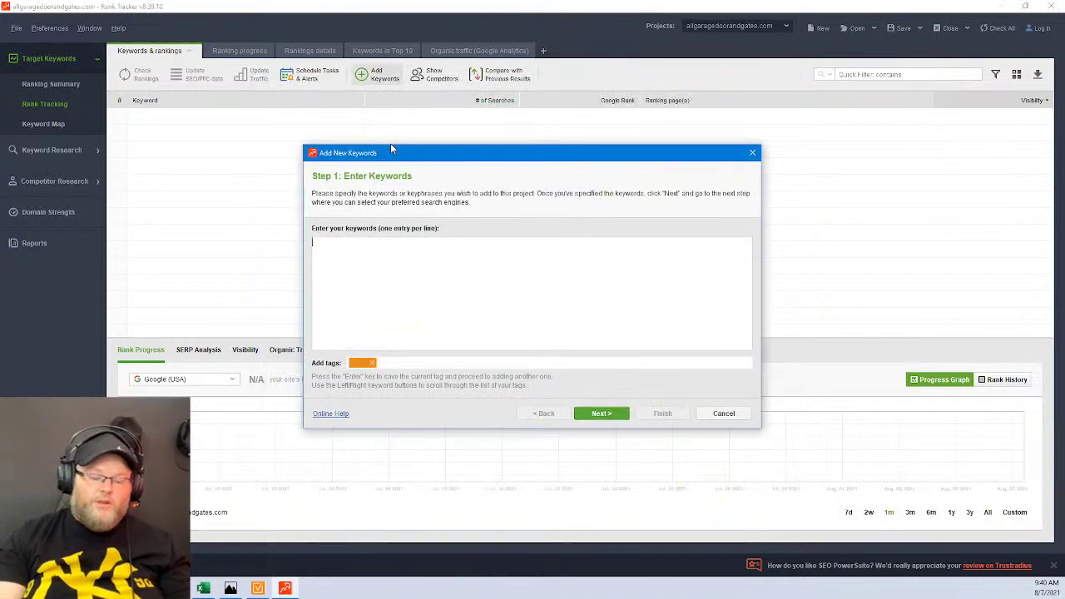
text(carage door r)
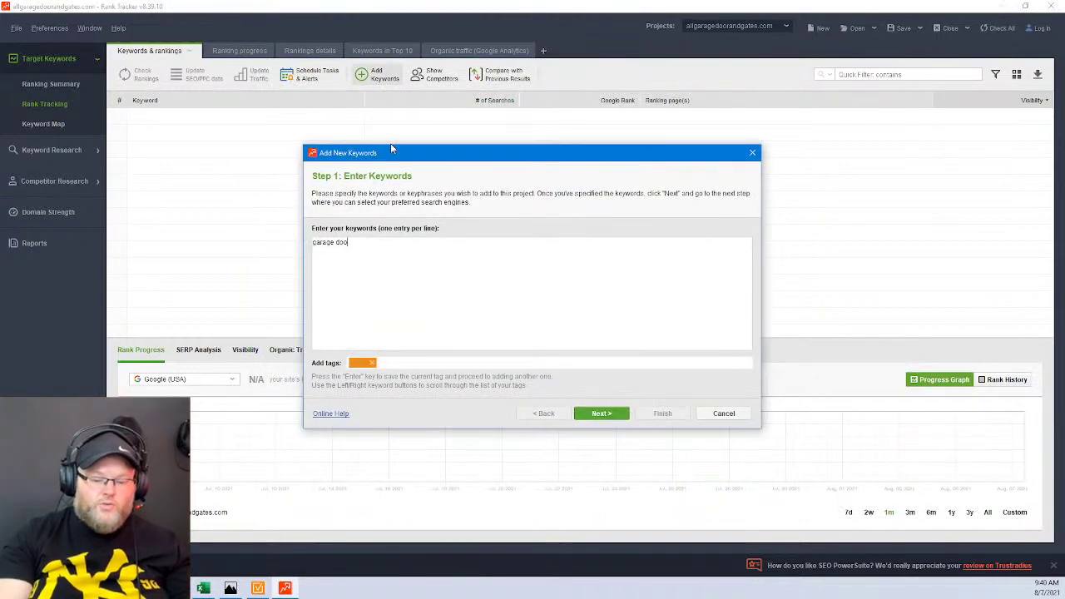
text(epair)
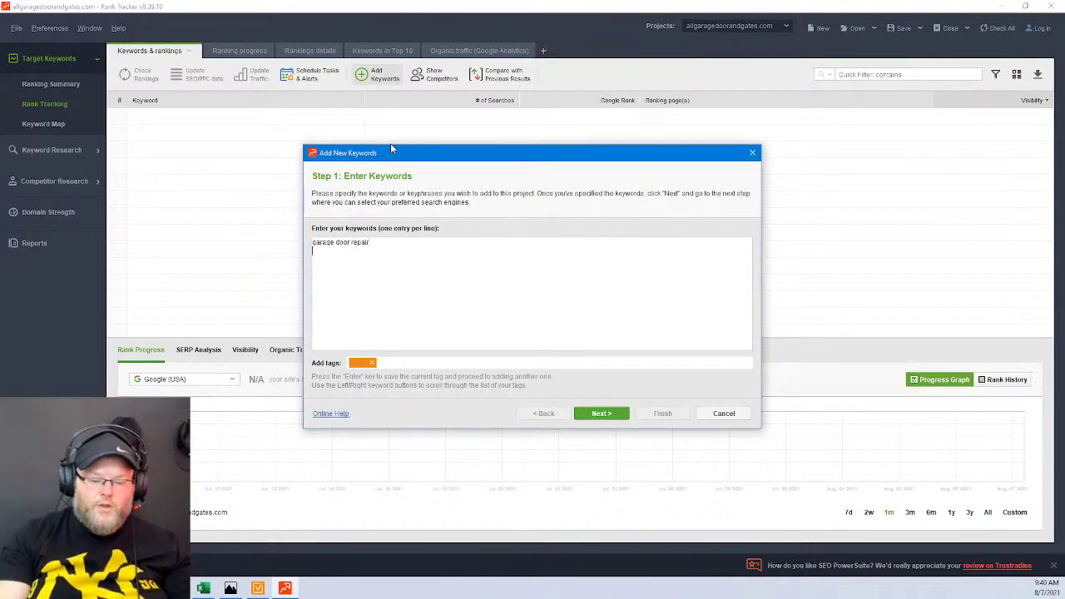
text(garage door)
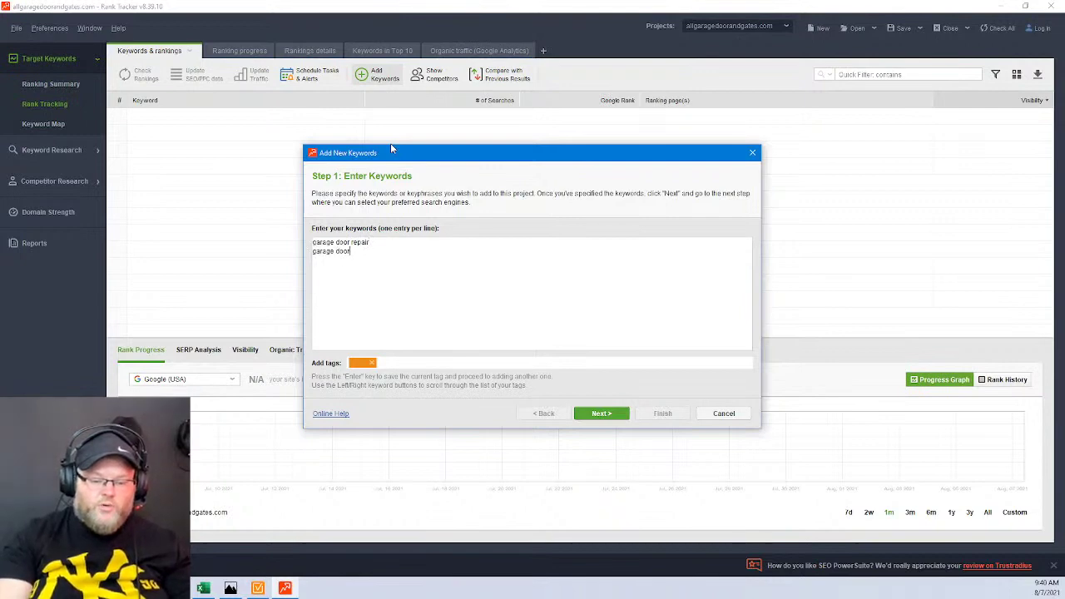
text( insta)
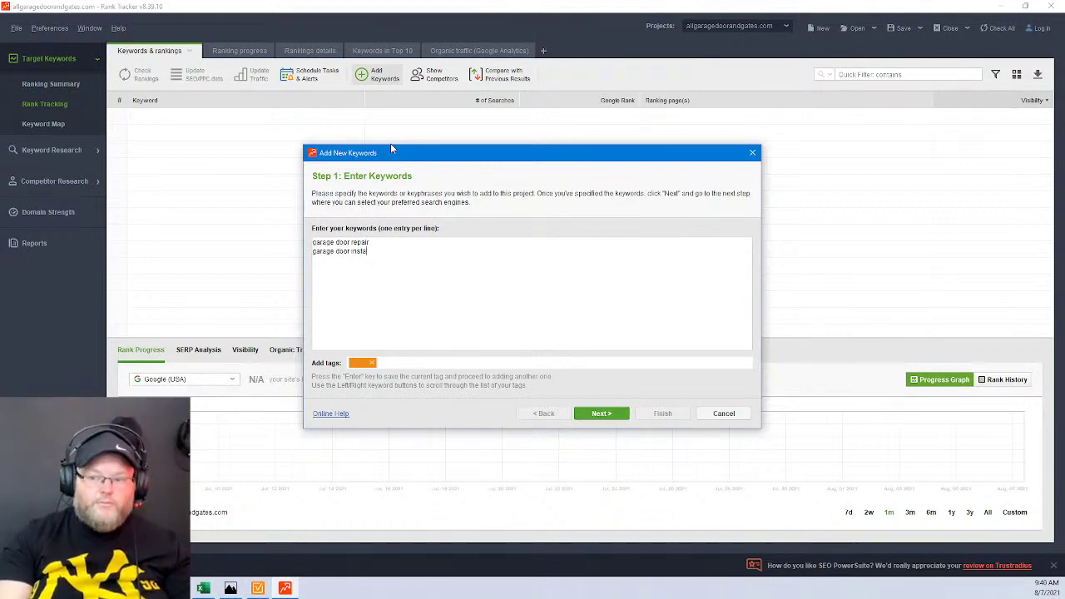
text(llation)
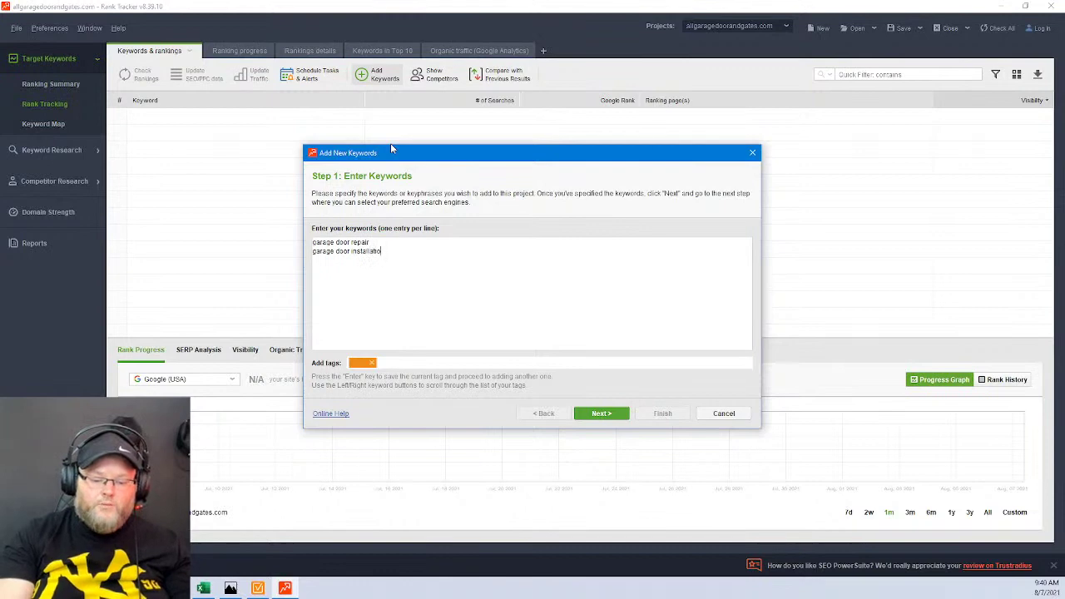
click(596, 413)
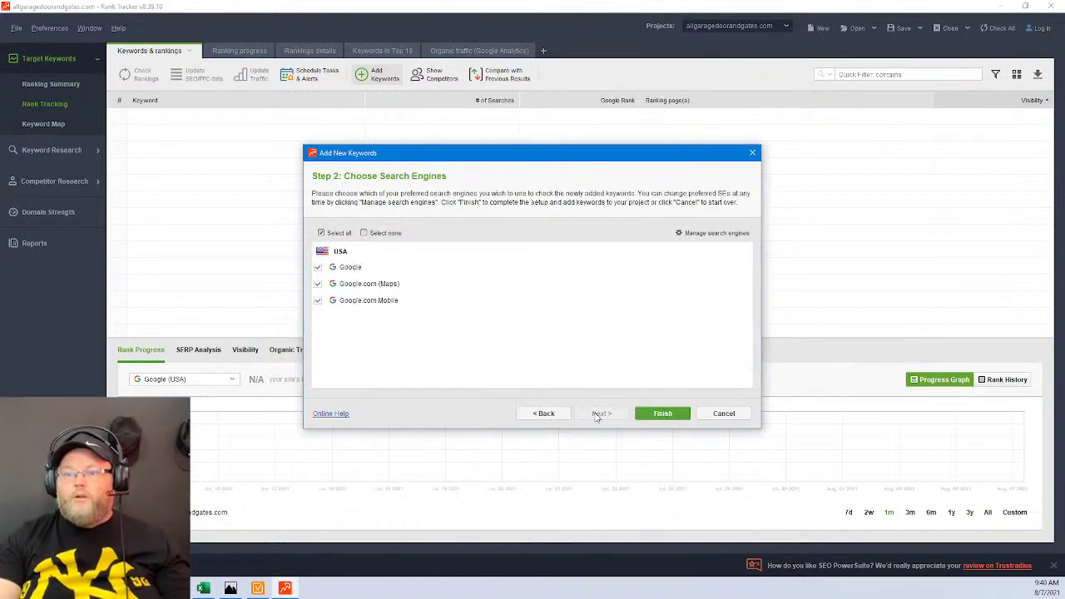
click(663, 414)
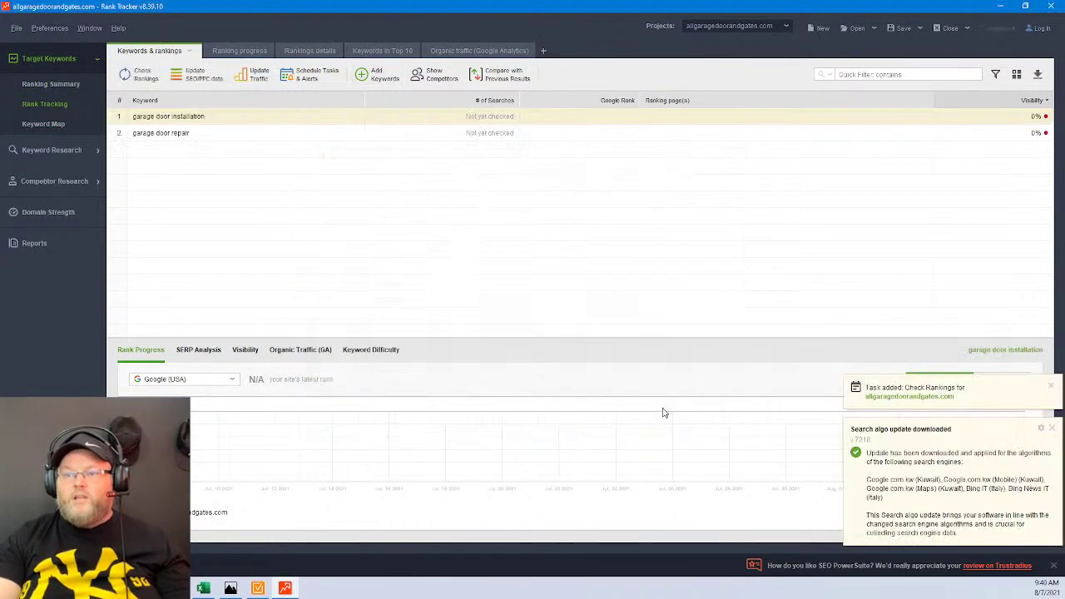
click(1051, 386)
click(1052, 428)
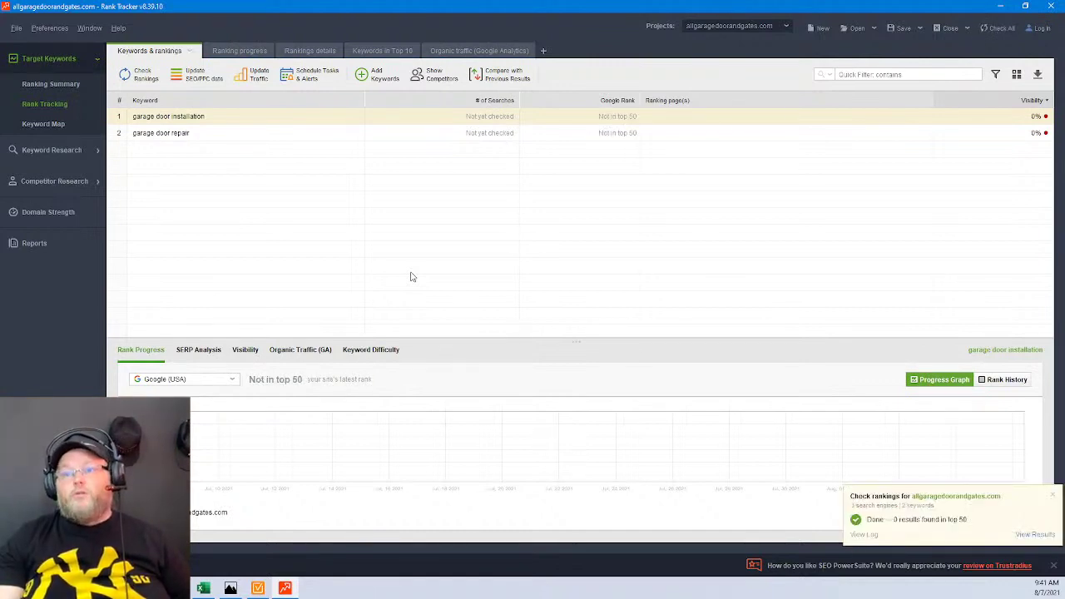
Publish the Keyword Rankings and Visibility report as a PDF with the existing "Save to your hard drive" profile, and close the project without saving.
click(34, 242)
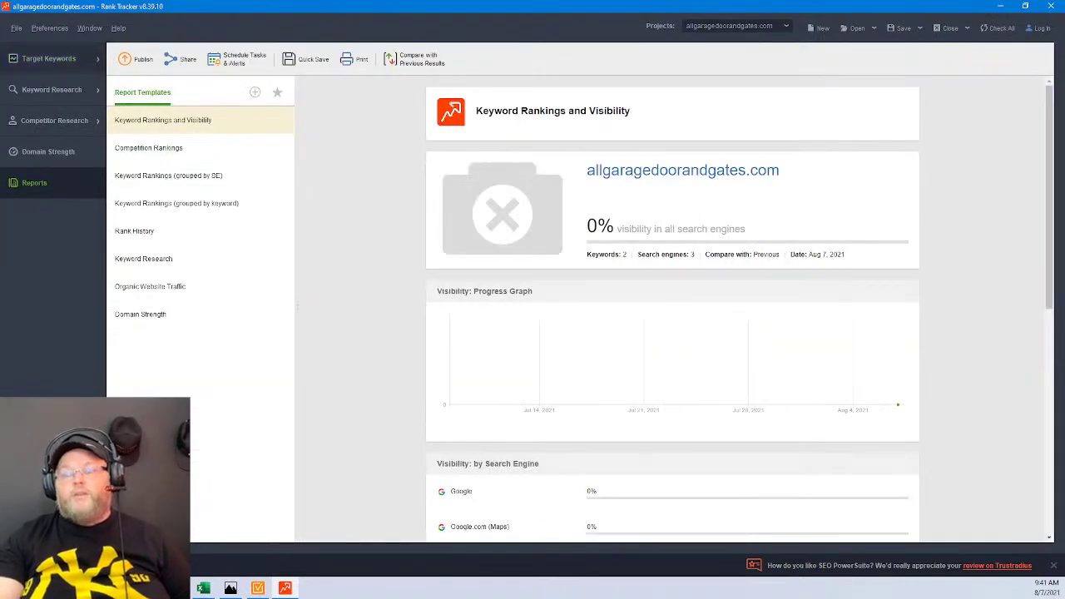
click(133, 59)
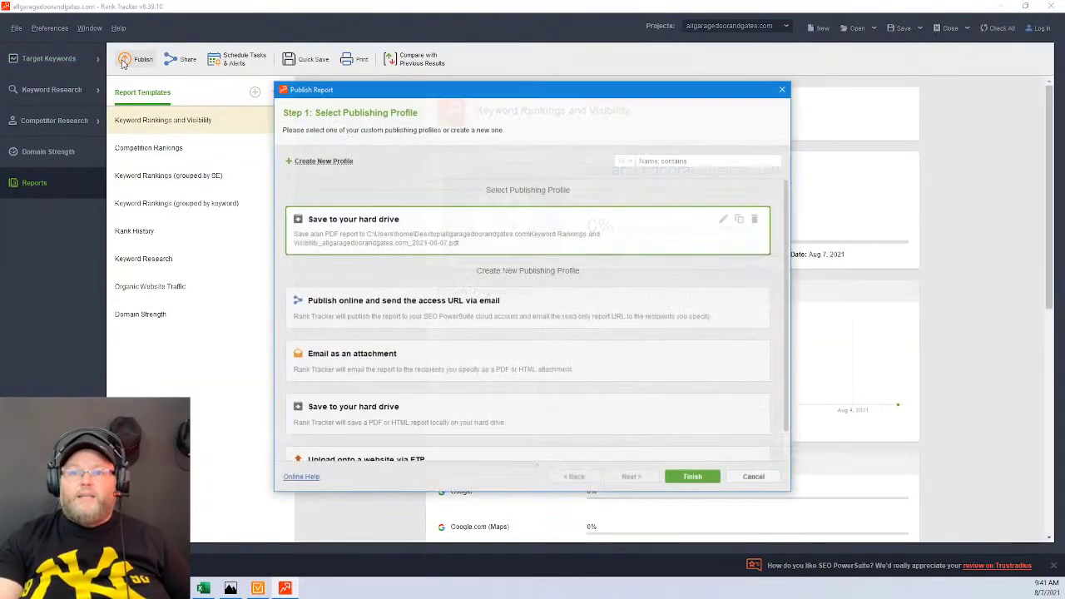
click(711, 474)
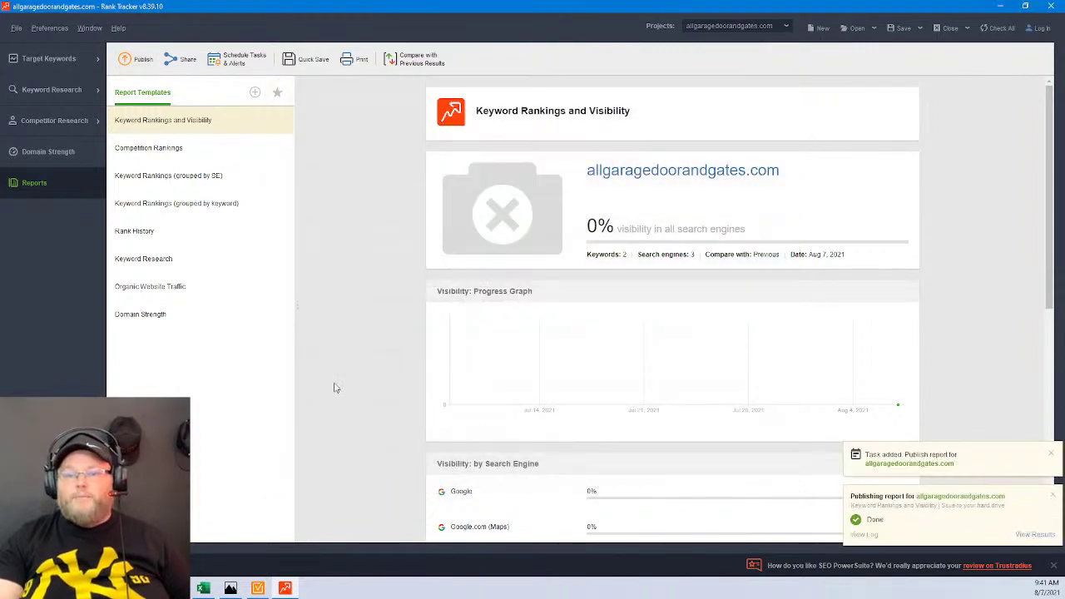
click(952, 29)
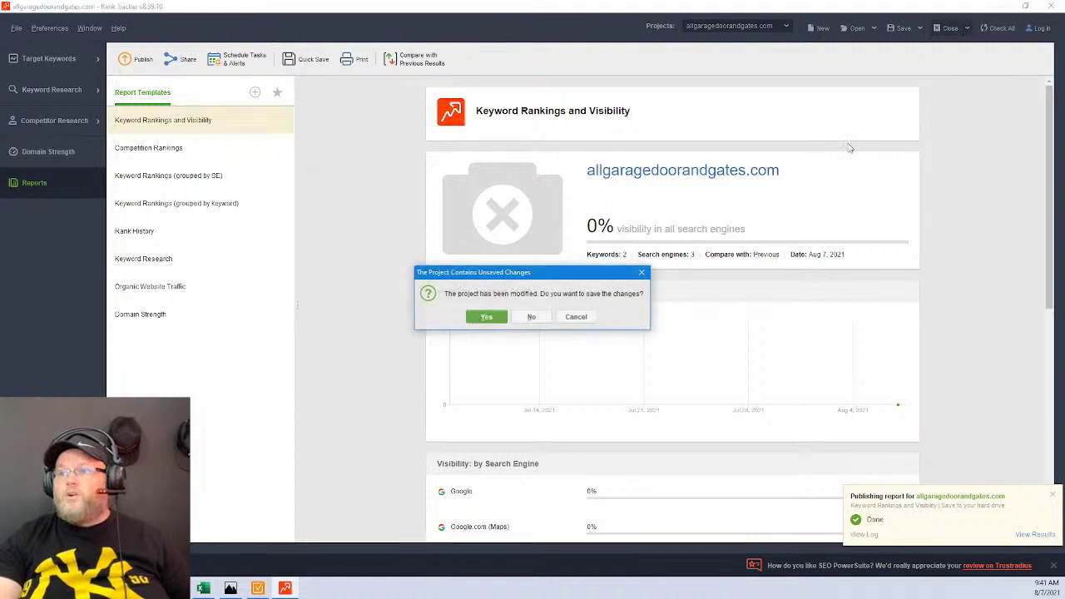
click(541, 318)
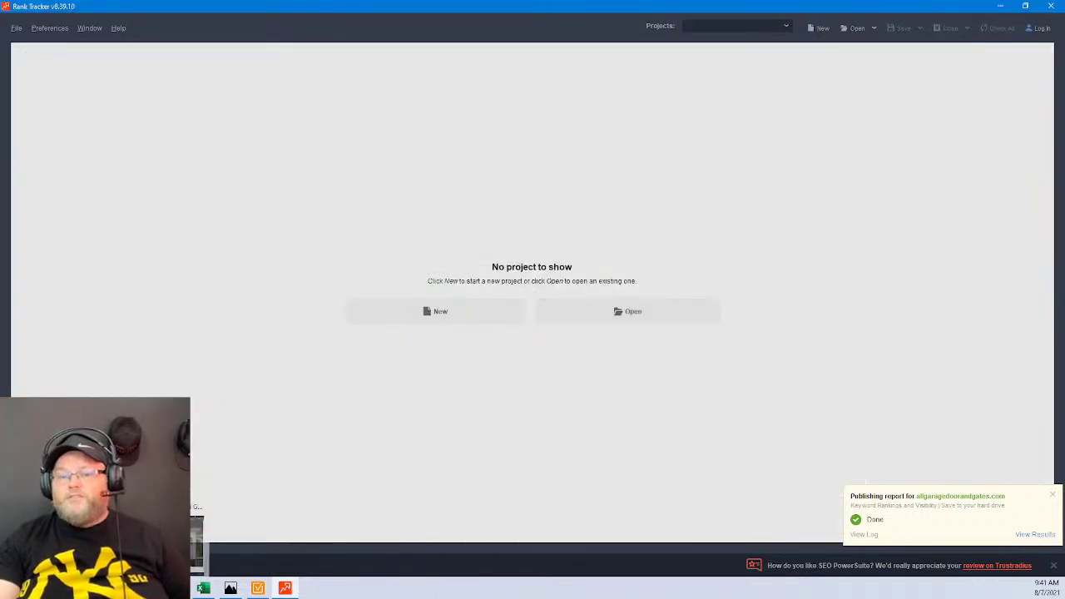
Switch to Chrome, close the garage door site, and open the first message of the "Need your help in GMB" email among this week's questions.
key(alt+Tab)
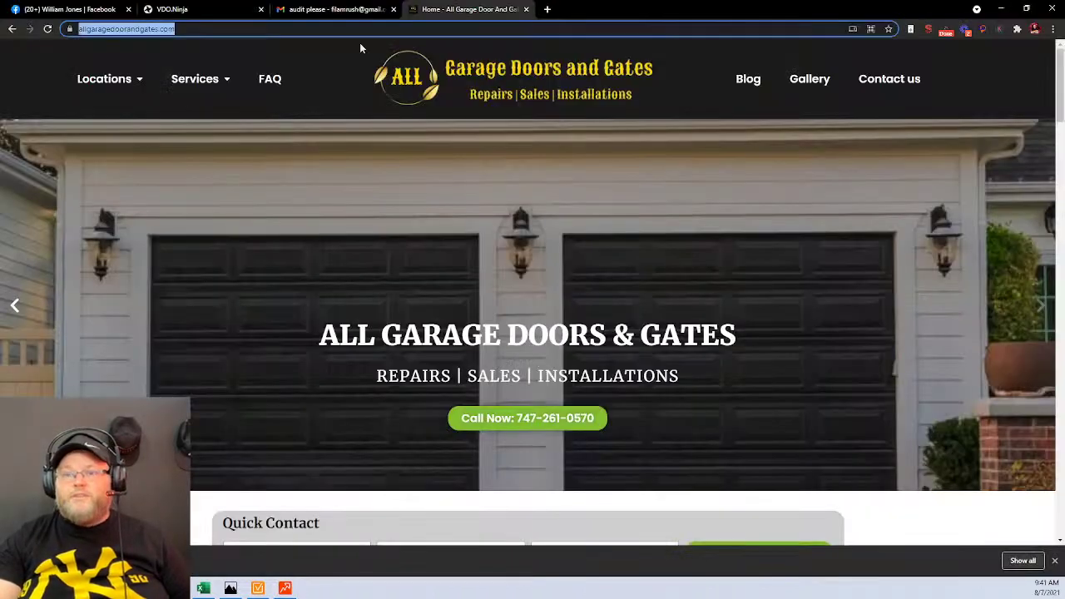
click(526, 9)
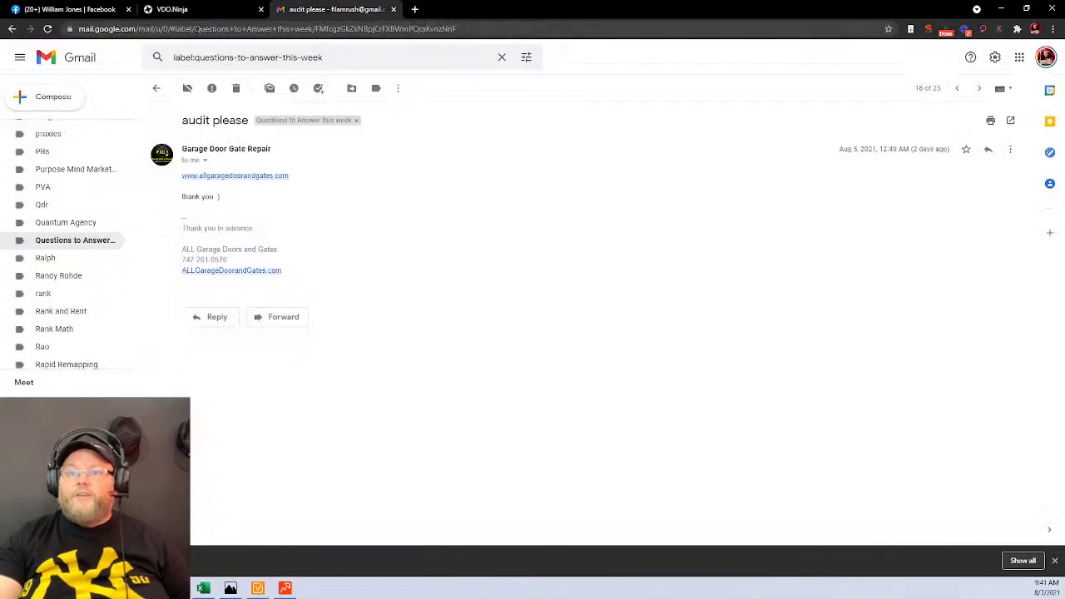
click(64, 242)
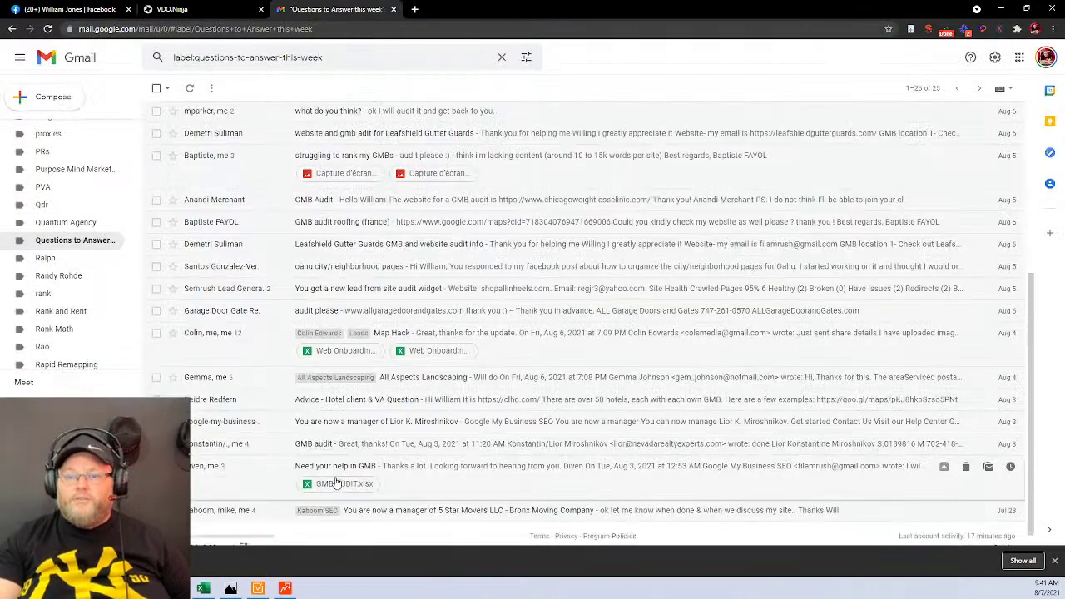
scroll(337, 482, down, 1)
click(363, 449)
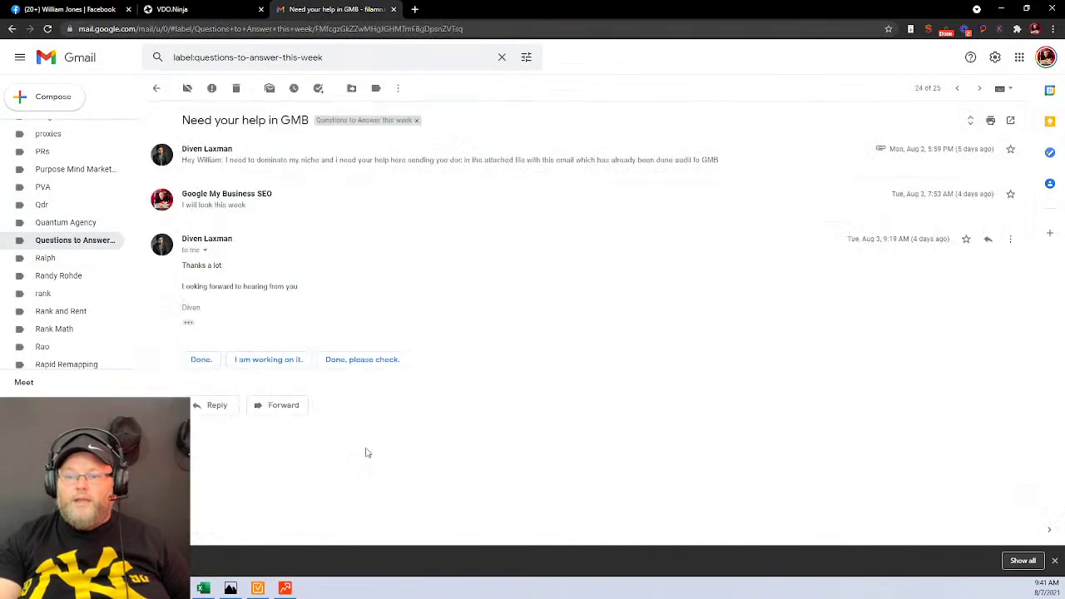
click(297, 165)
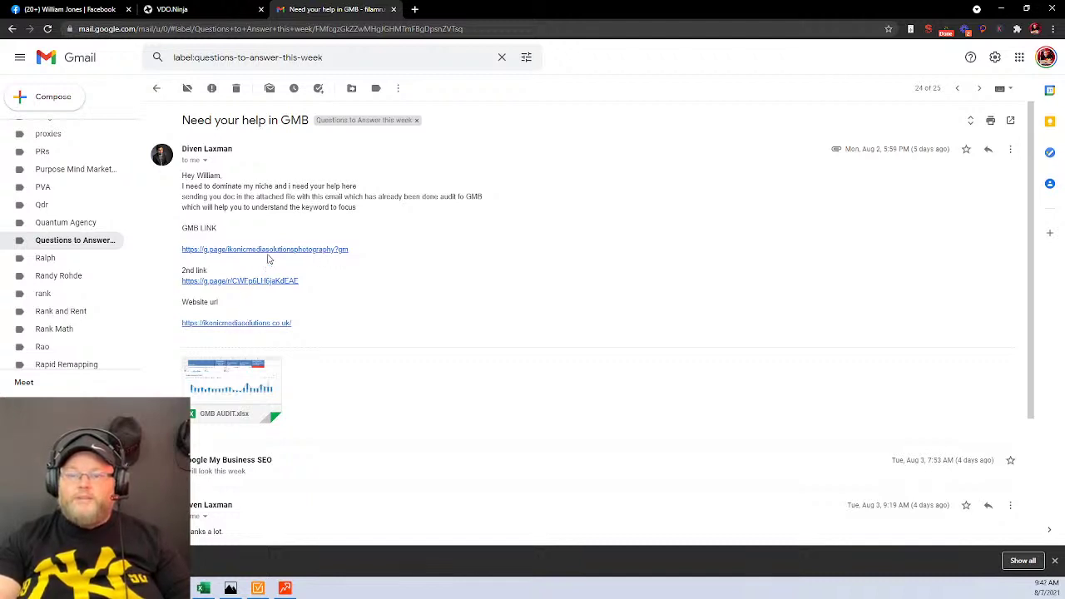
Open the ikonicmediasolutions.co.uk website from the email and examine its homepage headings, service sections, videos and footer.
click(249, 324)
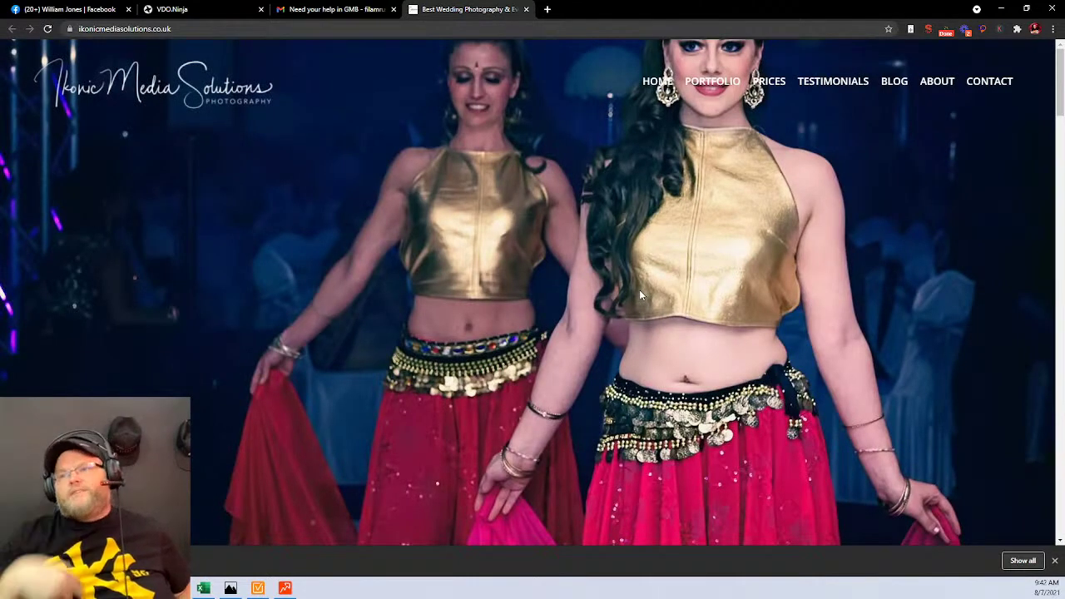
scroll(639, 293, down, 6)
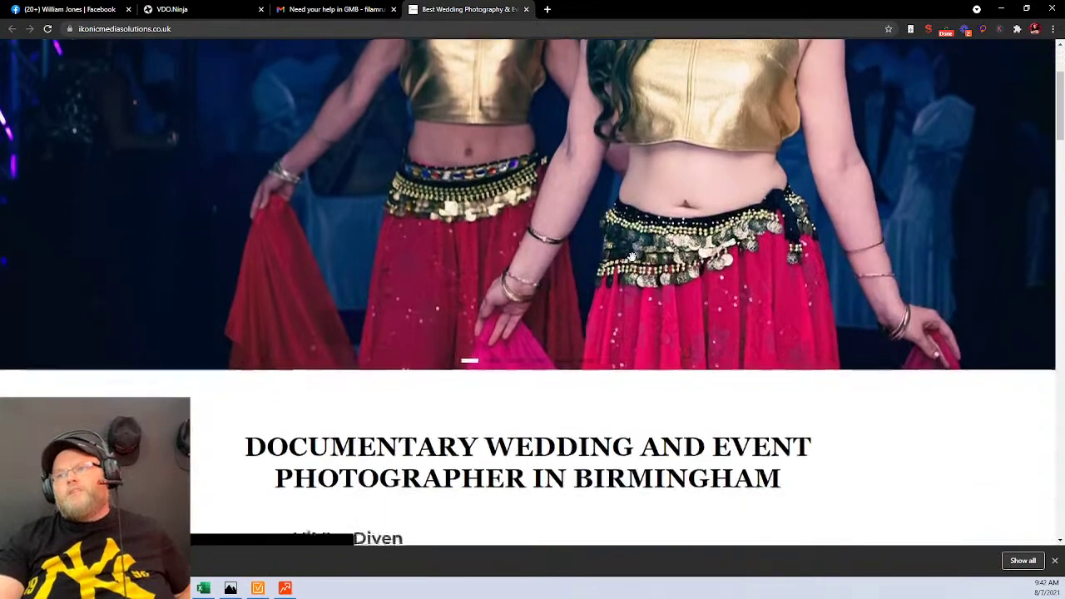
scroll(632, 256, up, 6)
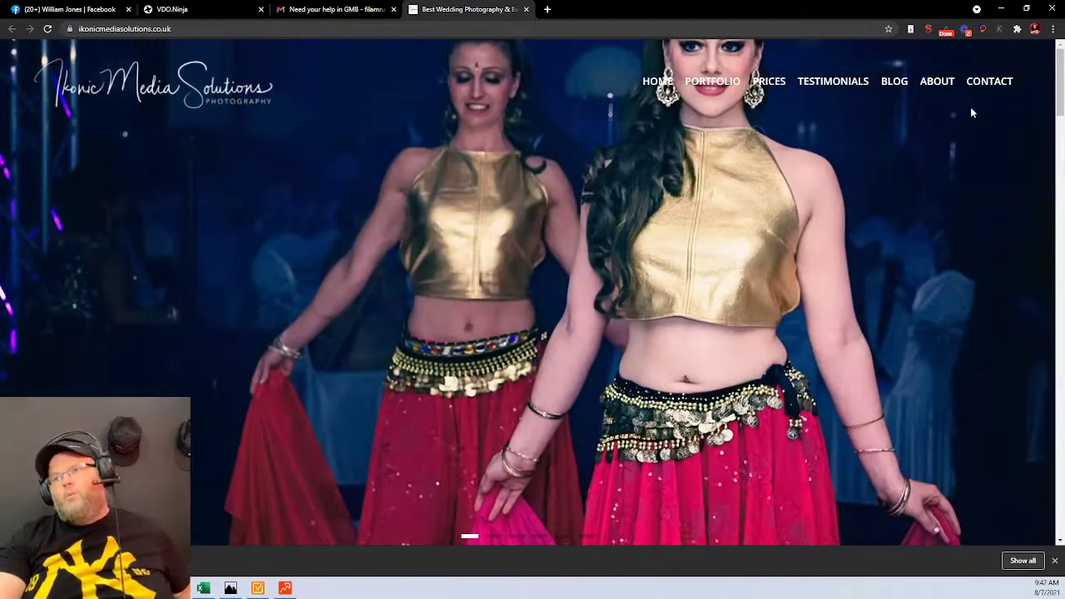
scroll(971, 107, down, 3)
scroll(964, 142, down, 8)
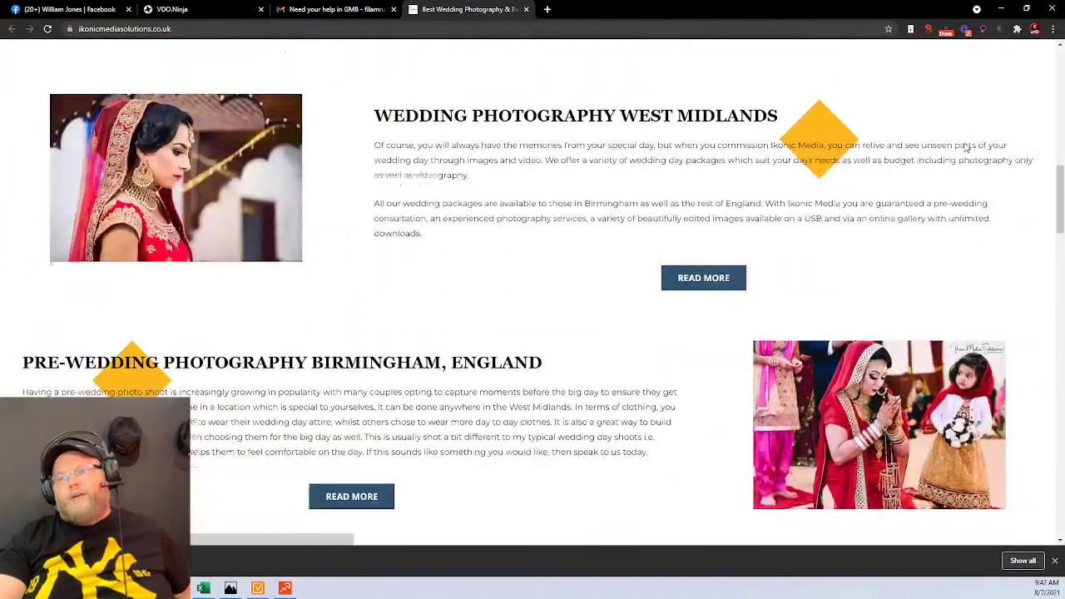
scroll(965, 143, down, 3)
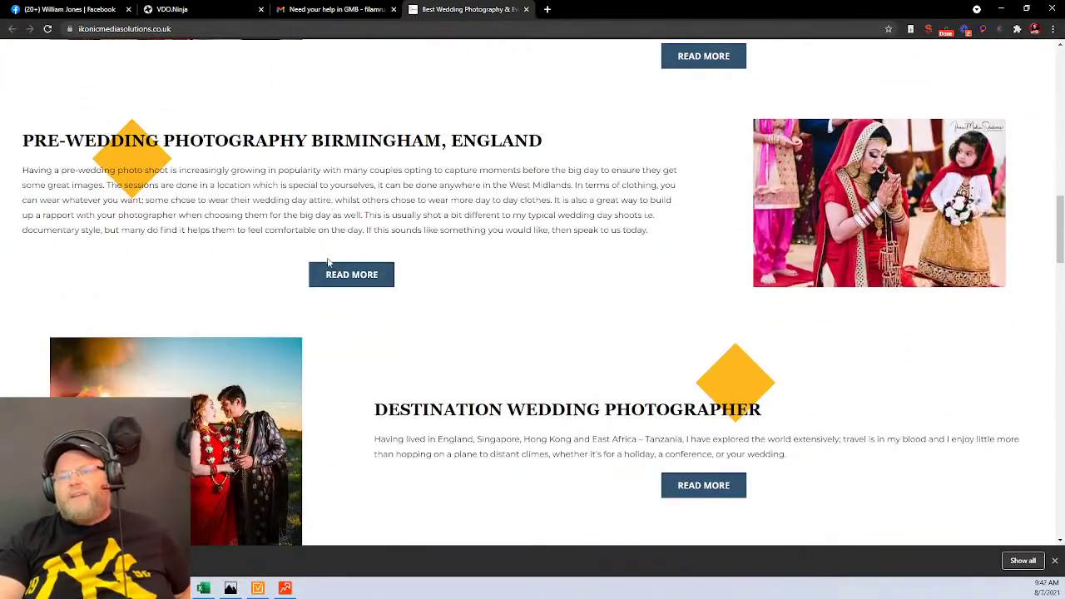
scroll(491, 266, down, 8)
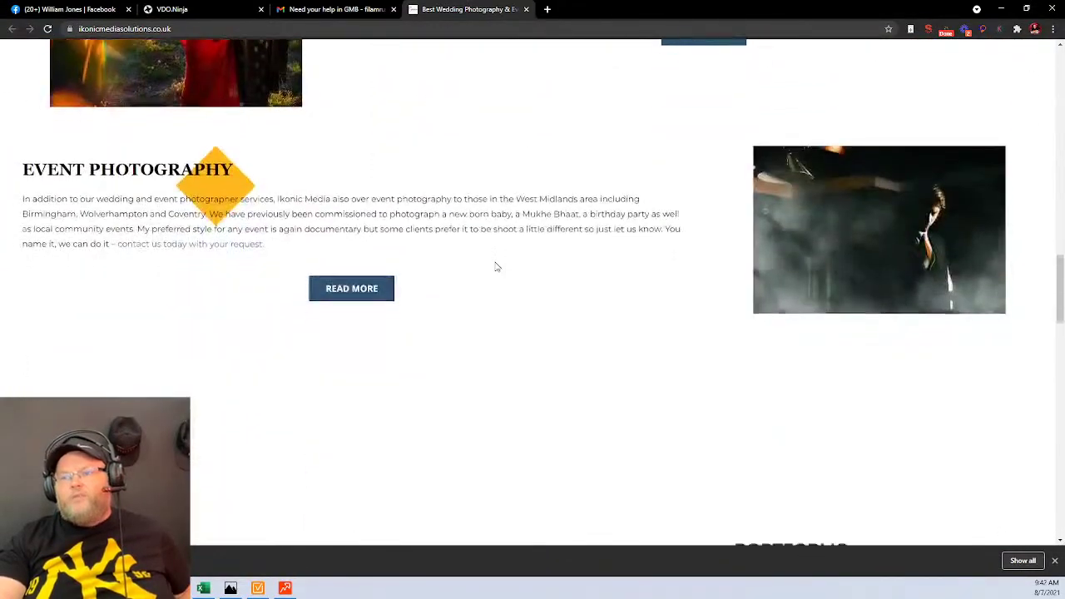
scroll(494, 264, down, 12)
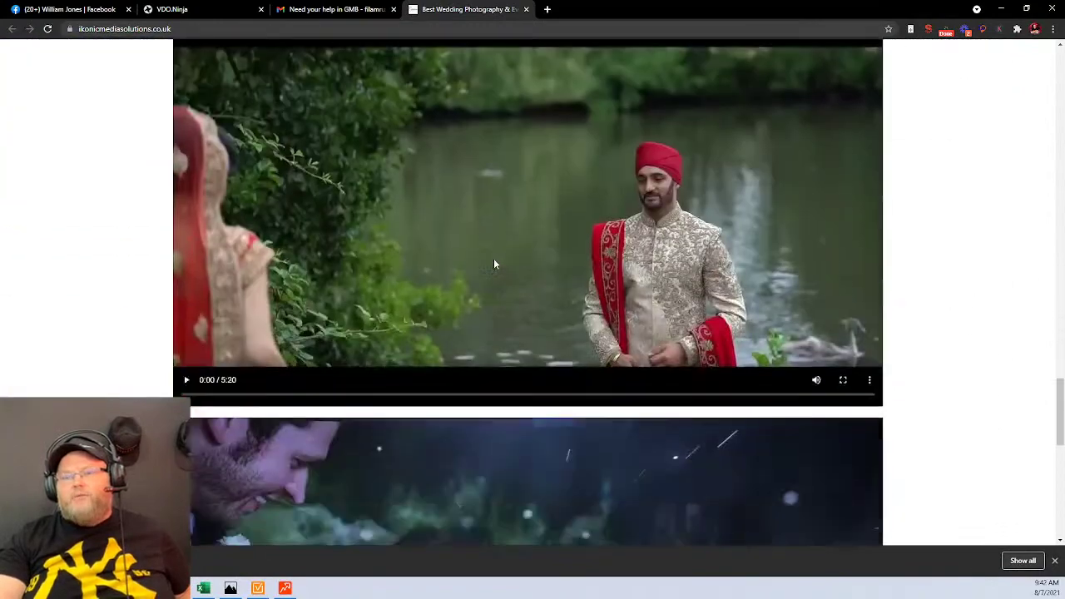
scroll(494, 264, down, 5)
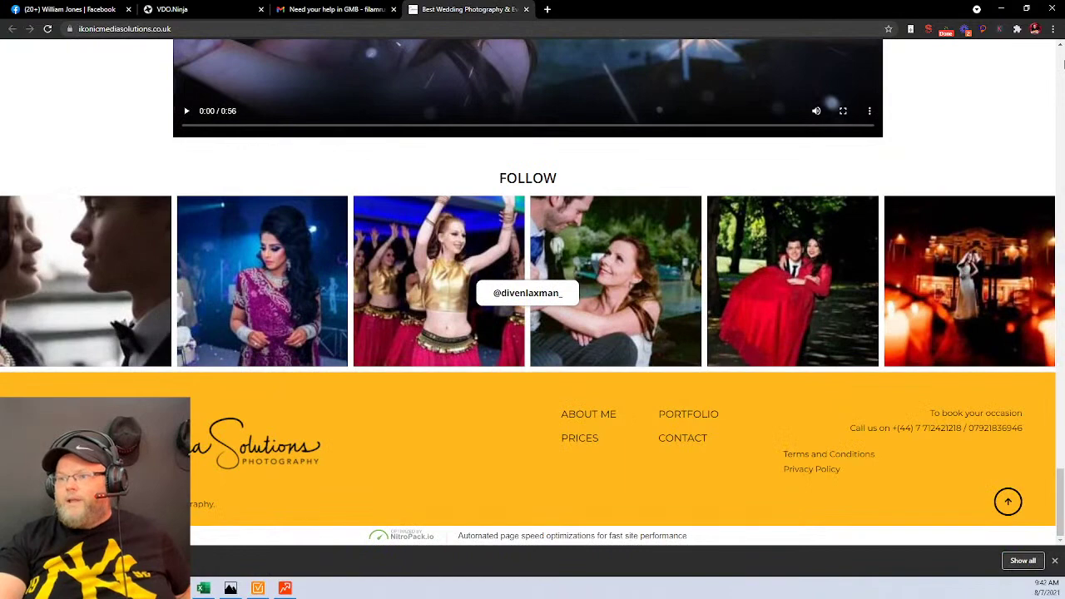
click(1062, 63)
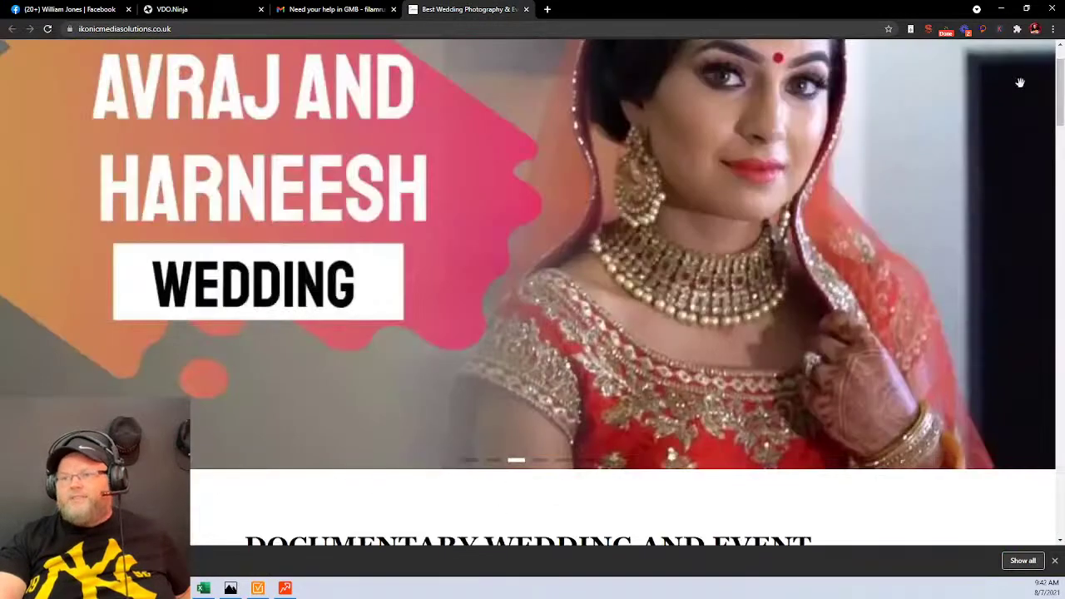
scroll(923, 155, up, 1)
scroll(697, 101, down, 3)
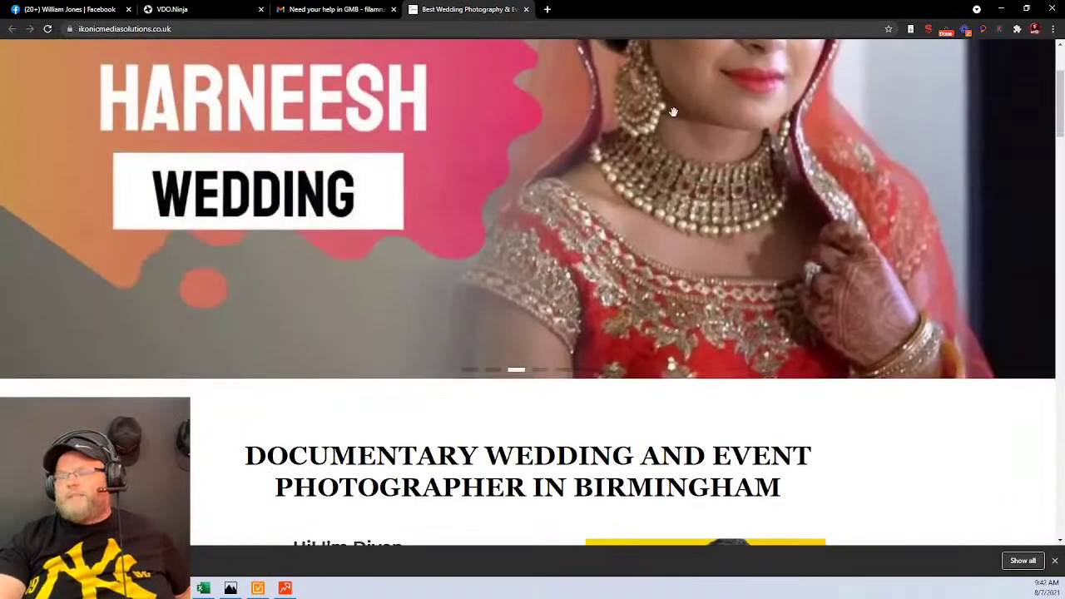
scroll(296, 48, up, 3)
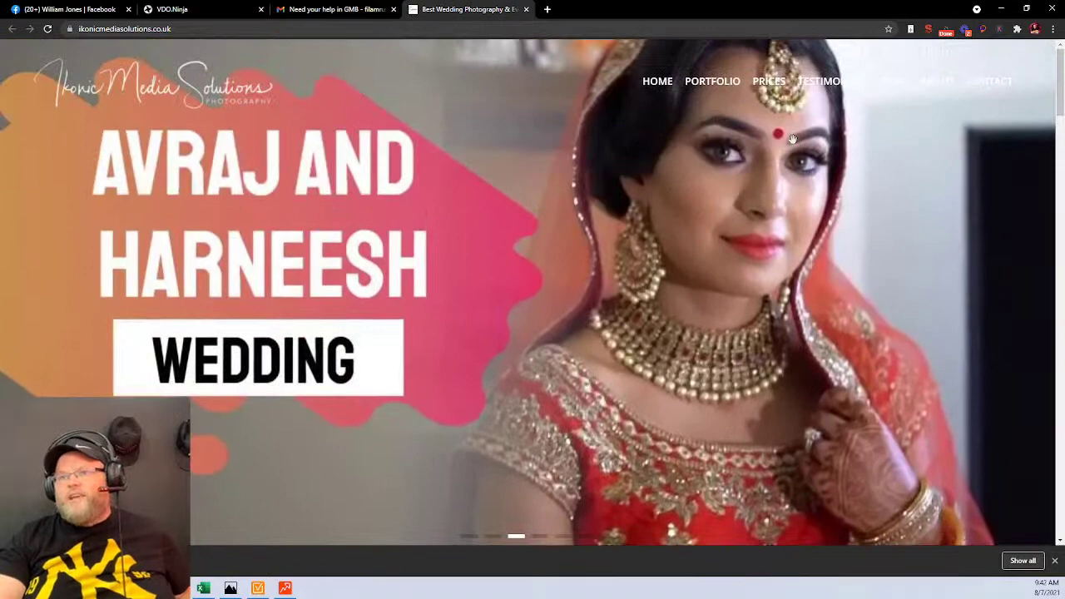
Return to the "Need your help in GMB" email and open the first GMB link for Ikonic Media Solutions Photography.
scroll(784, 168, down, 3)
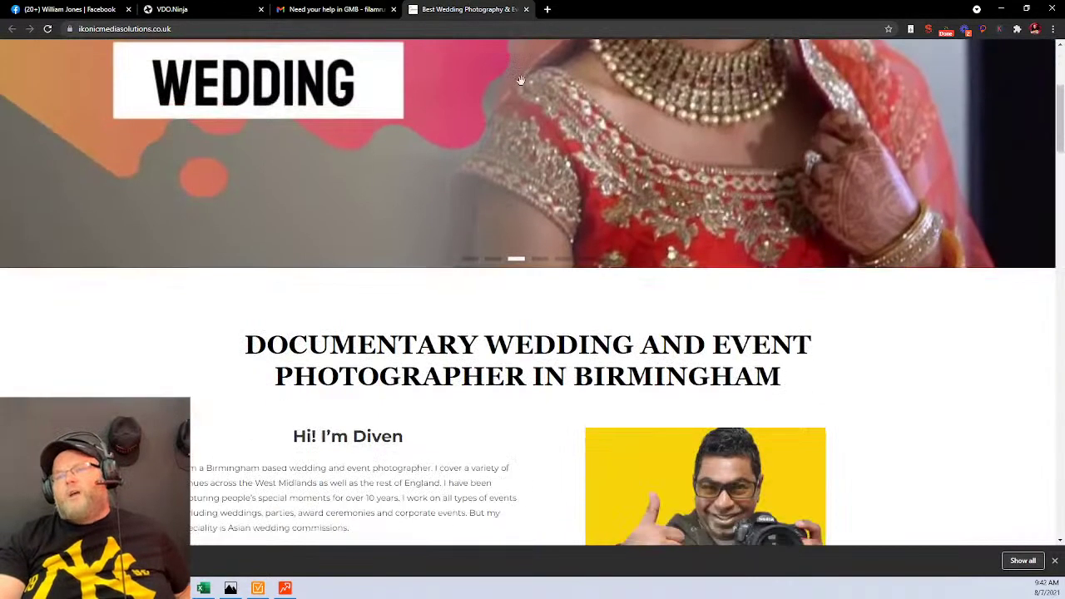
click(344, 10)
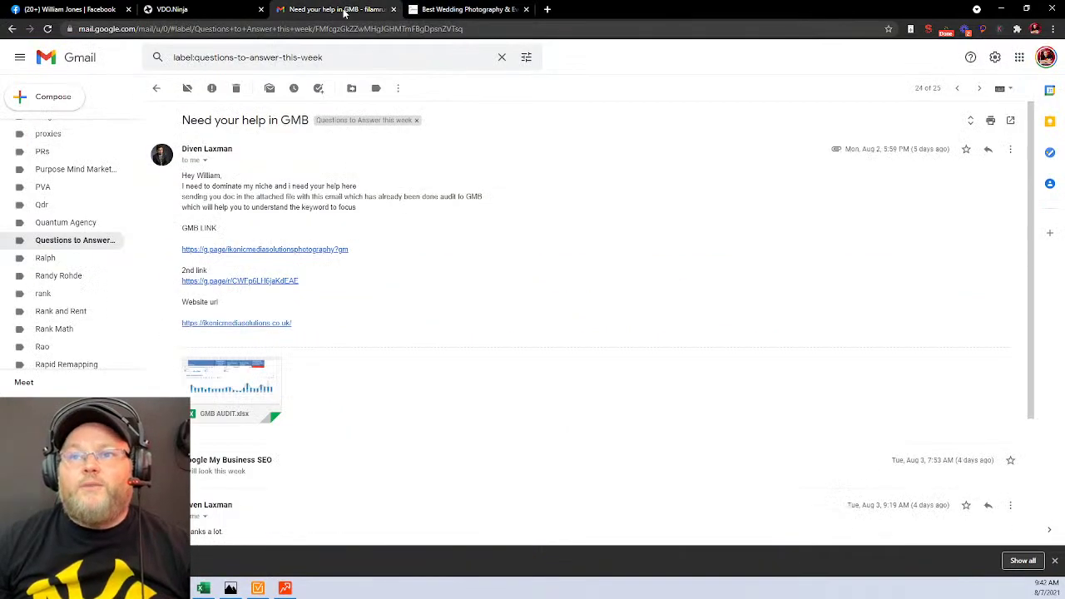
click(233, 249)
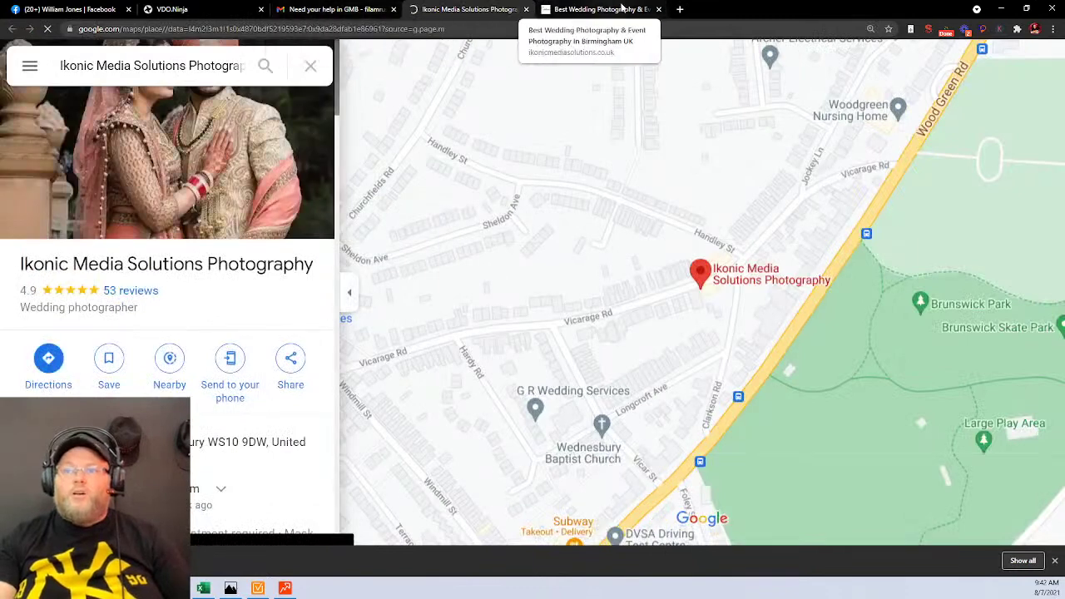
Open the Local Falcon dashboard in a new browser tab.
click(679, 9)
text(local)
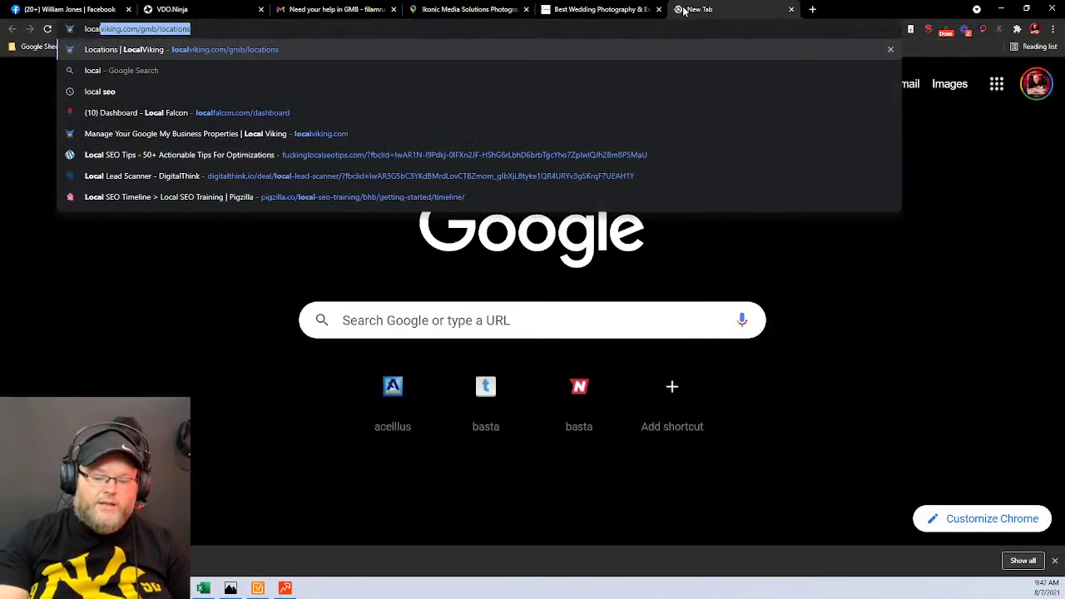
key(Down)
key(Down)
key(Down)
key(Down)
key(Up)
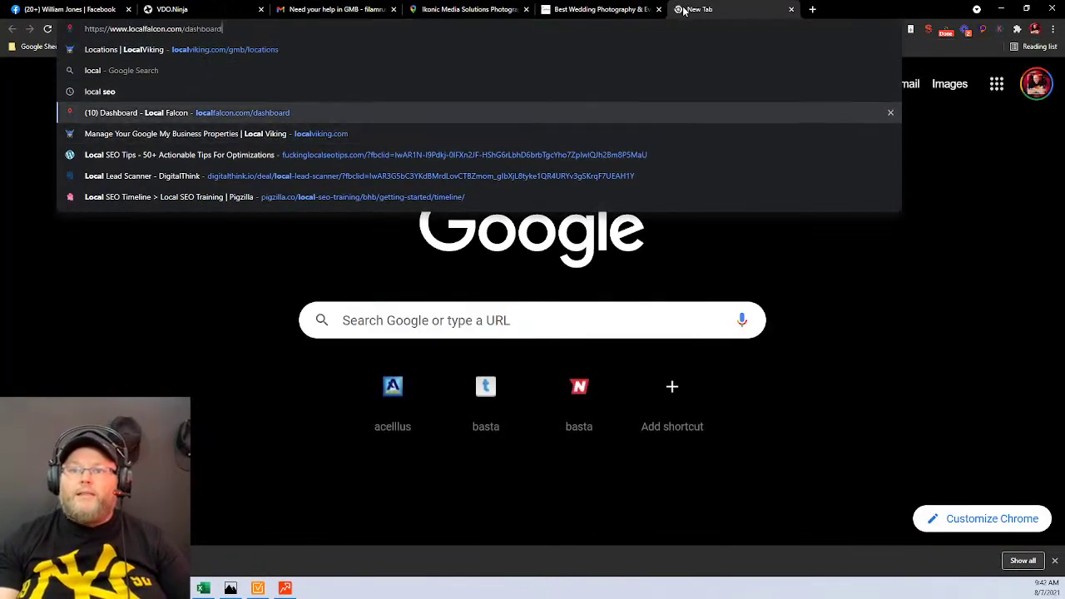
key(Return)
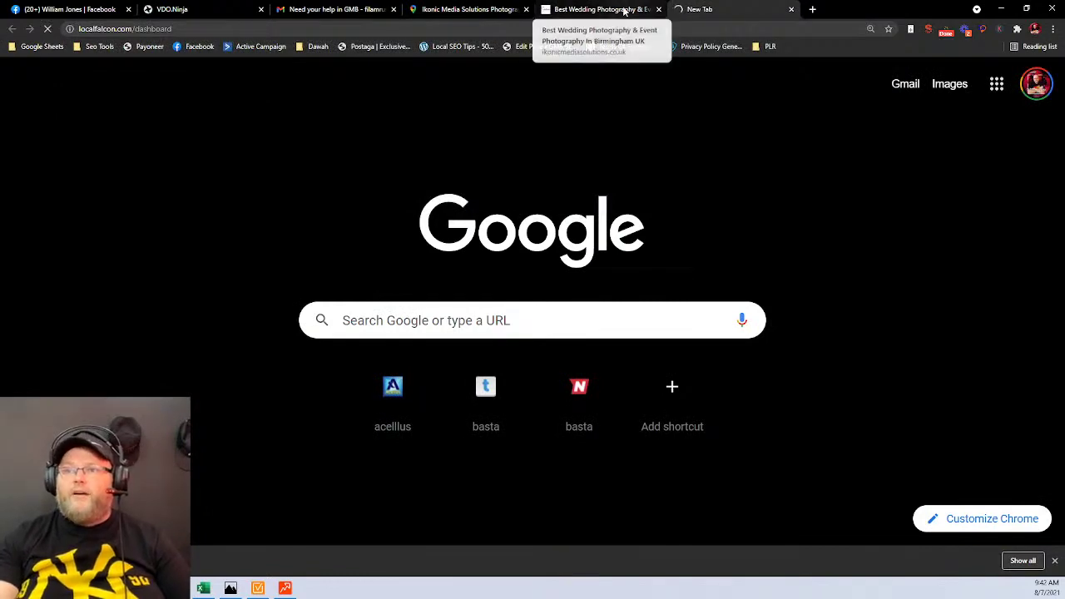
Copy the business name "Ikonic Media Solutions Photography" from its Google Maps listing.
click(624, 10)
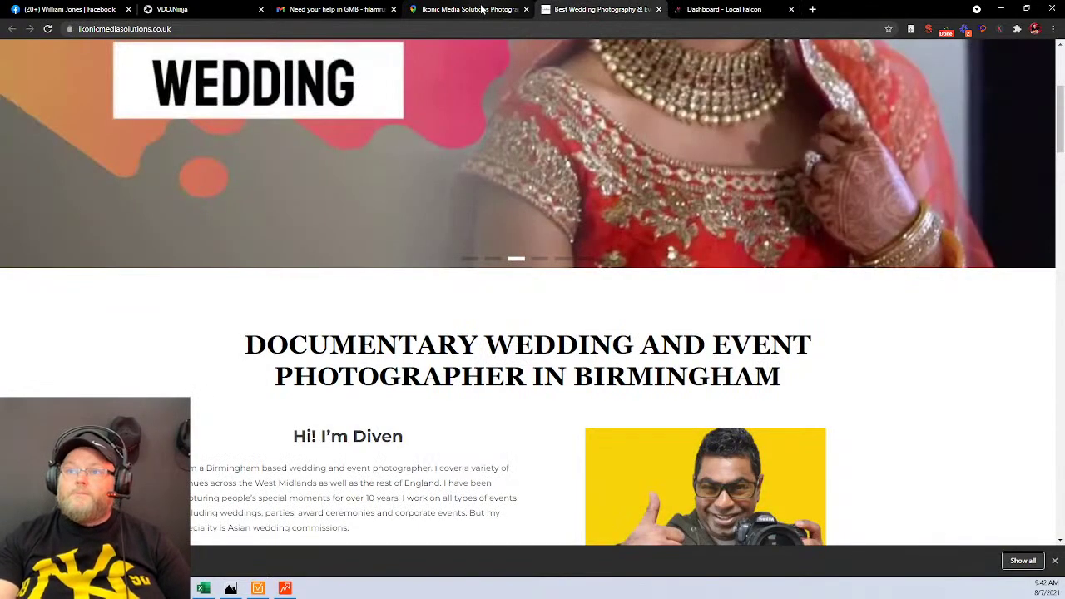
click(481, 8)
triple_click(166, 299)
key(ctrl+c)
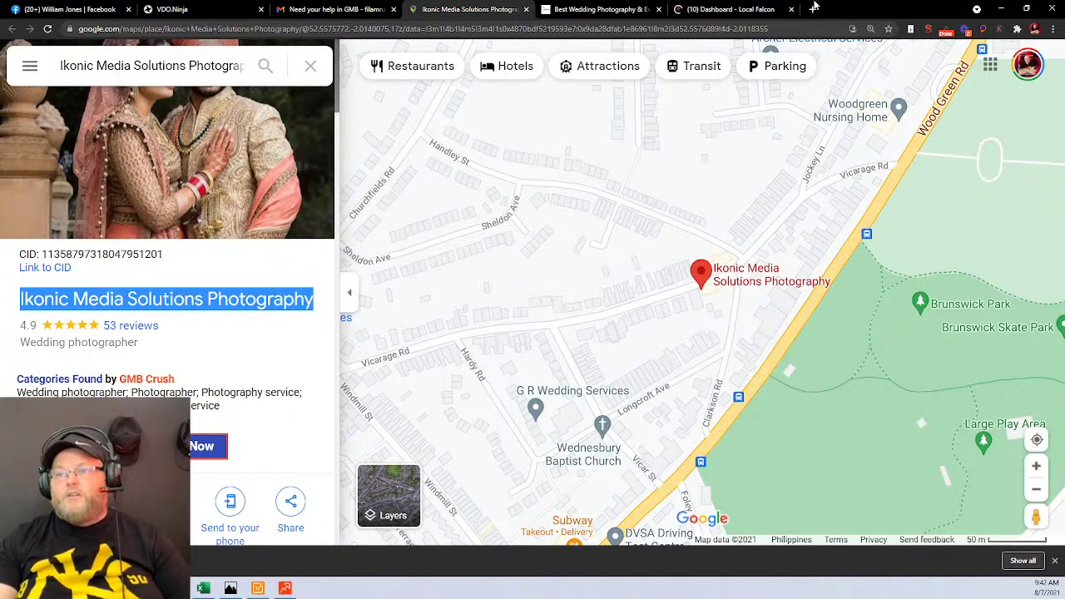
In Local Falcon's Map Scan Tool, search for a new location named "Ikonic Media Solutions Photography".
click(732, 9)
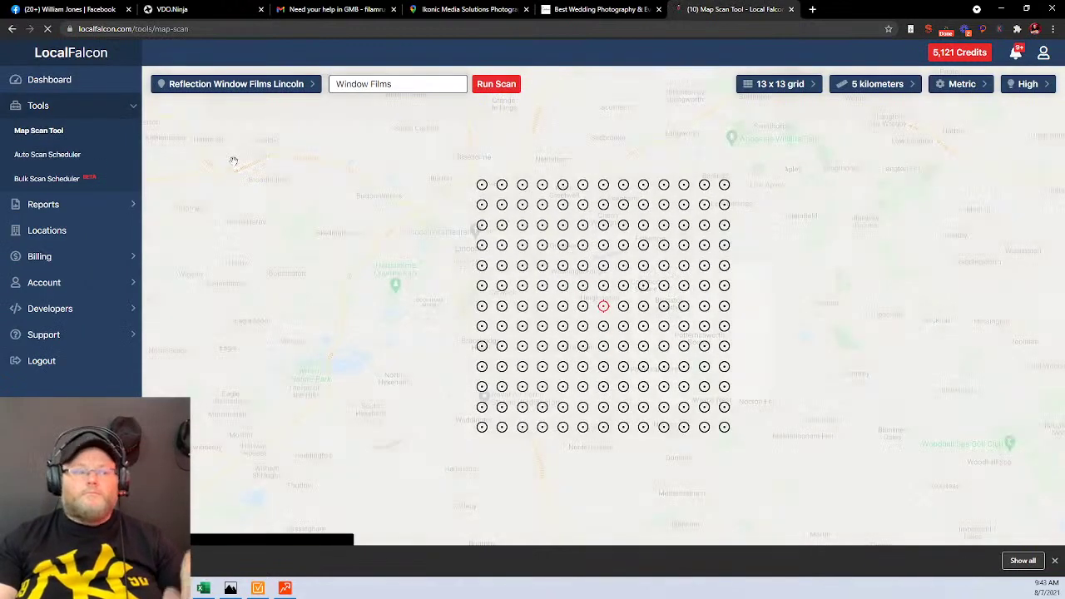
click(233, 86)
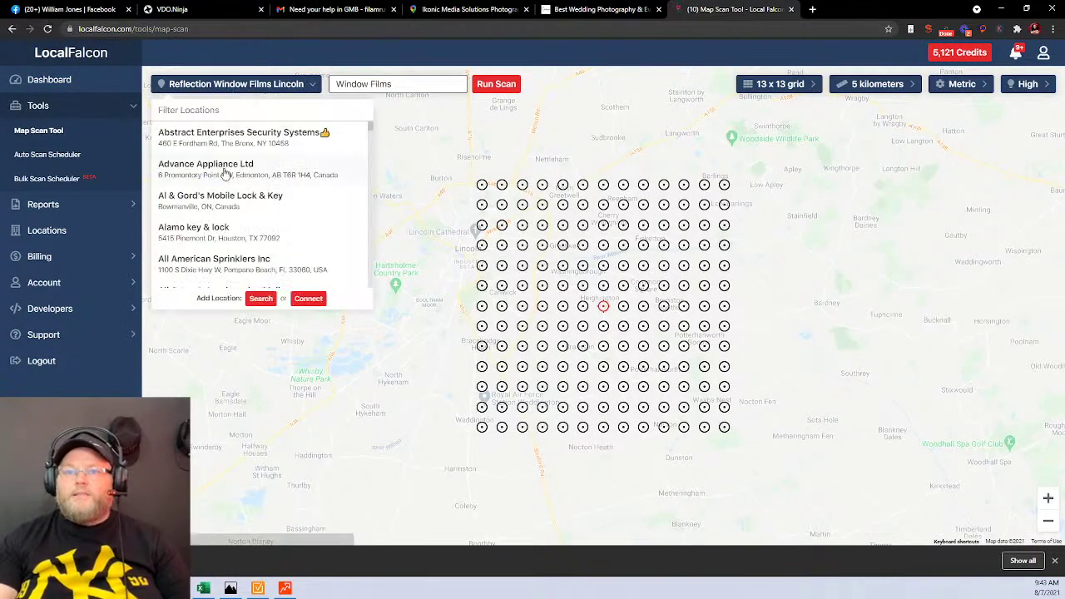
click(261, 299)
click(499, 292)
key(ctrl+v)
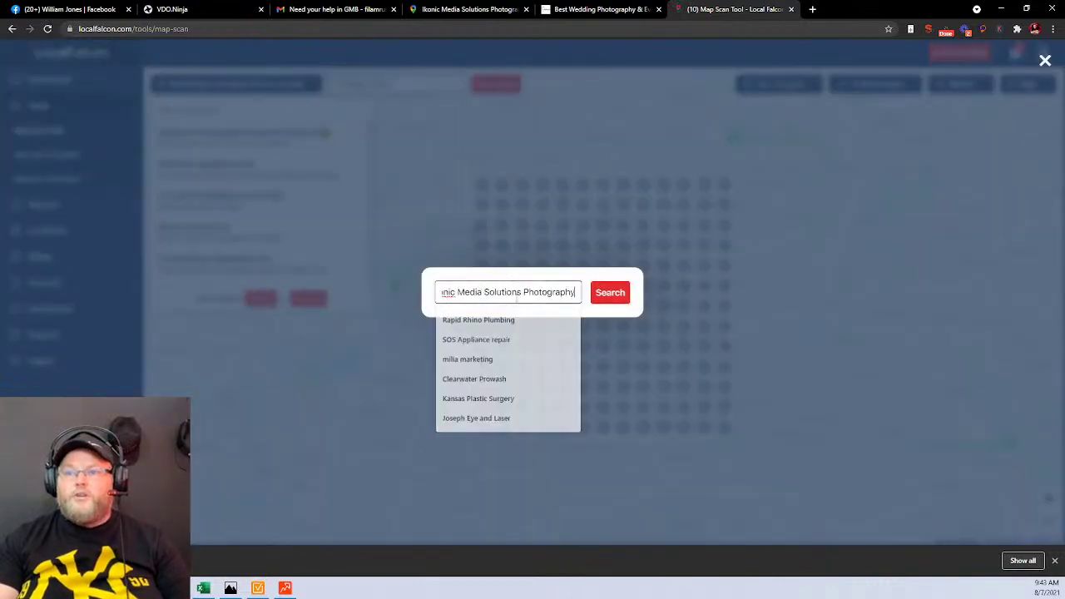
click(616, 294)
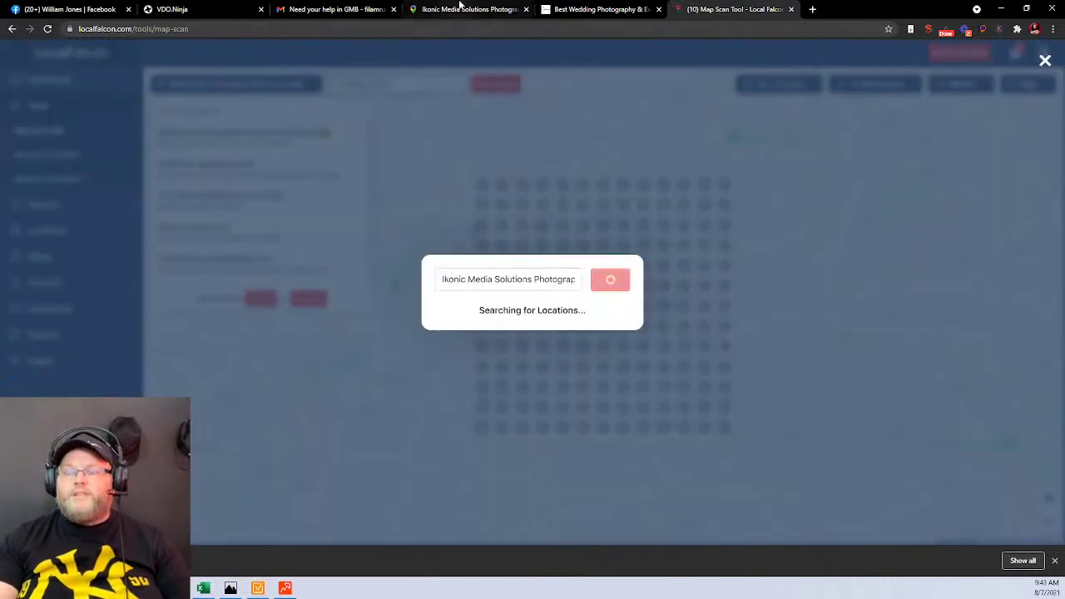
Copy the word "WEDDING" from the website's main heading, and add the found Ikonic Media Solutions Photography location to the map scan.
click(610, 8)
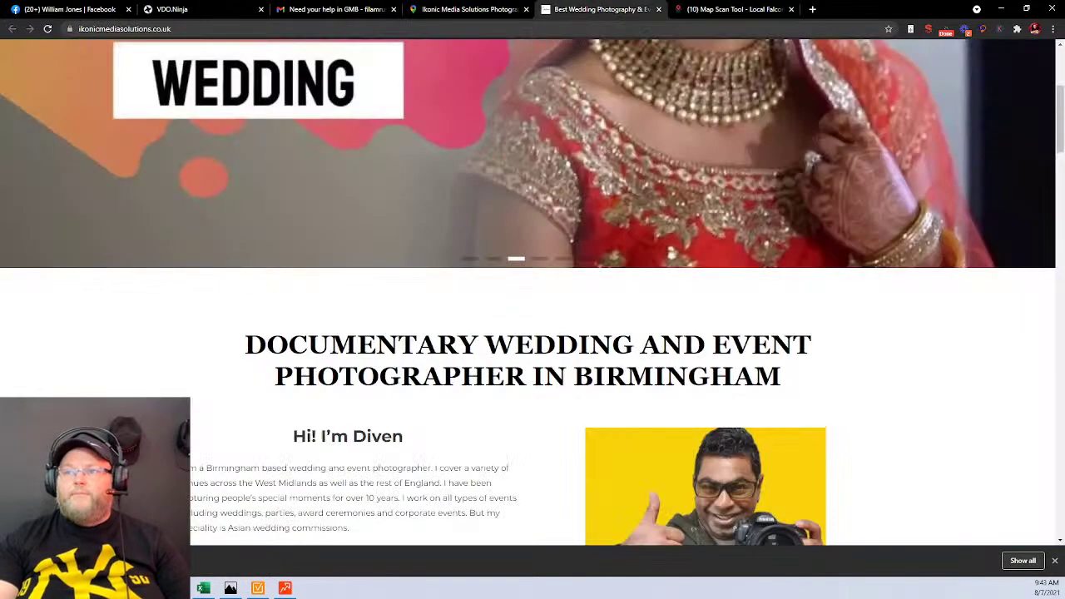
double_click(554, 342)
key(ctrl+c)
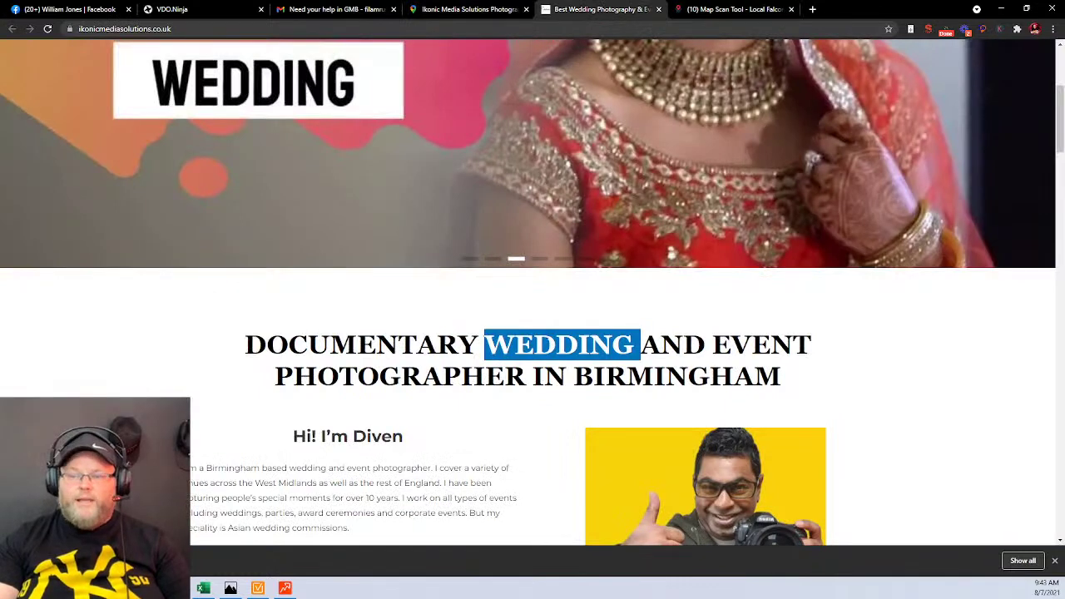
click(733, 9)
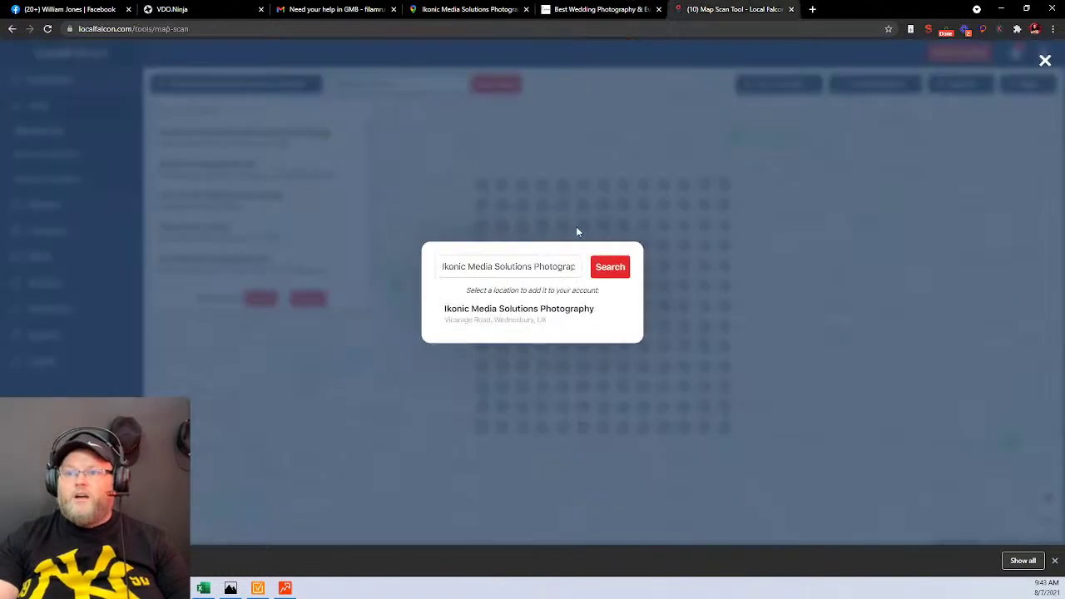
click(529, 312)
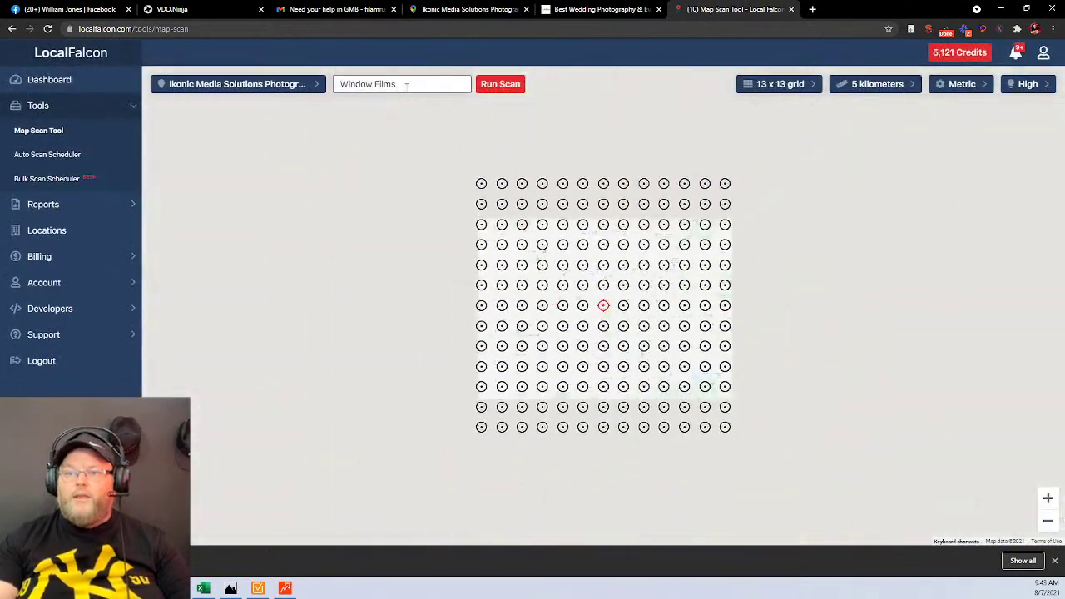
Set the scan keyword to "WEDDING photographer", copying "photographer" from the Google Maps listing's category, and run the scan.
triple_click(405, 86)
key(ctrl+v)
click(334, 9)
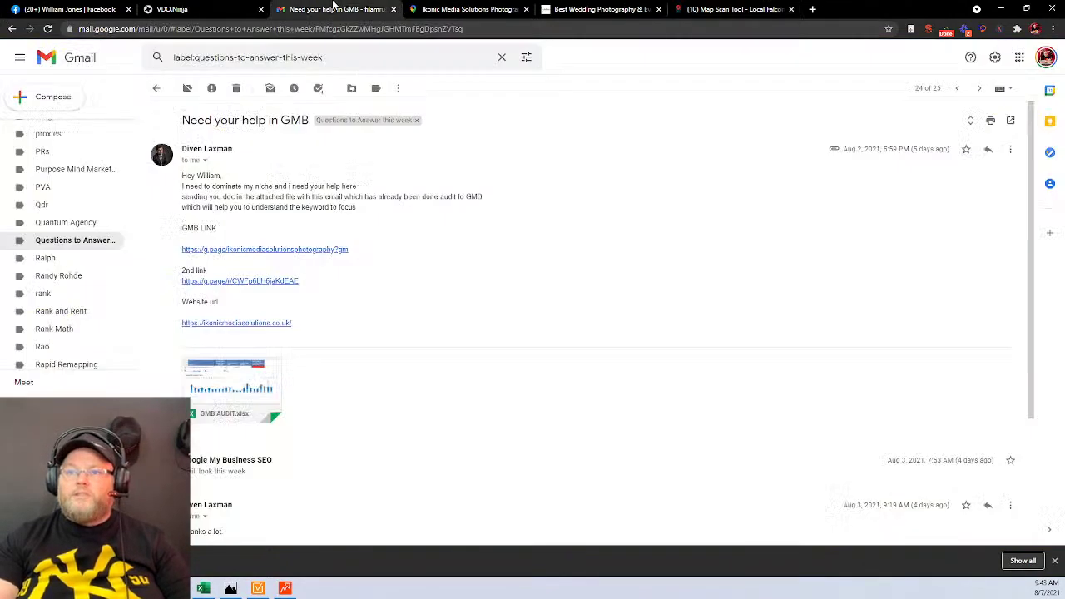
click(450, 7)
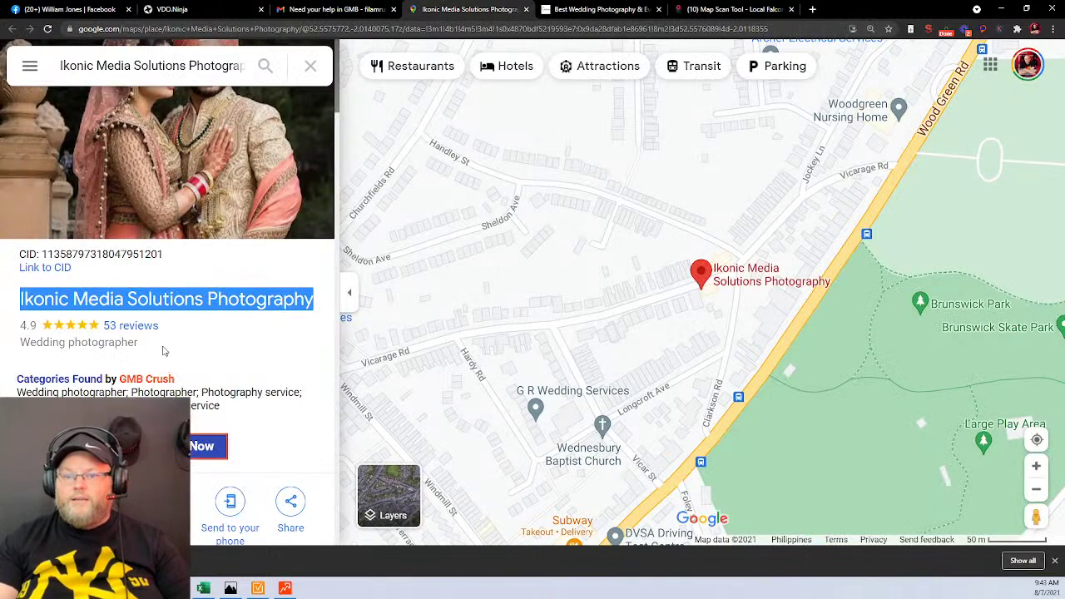
drag(162, 348, 67, 349)
key(ctrl+c)
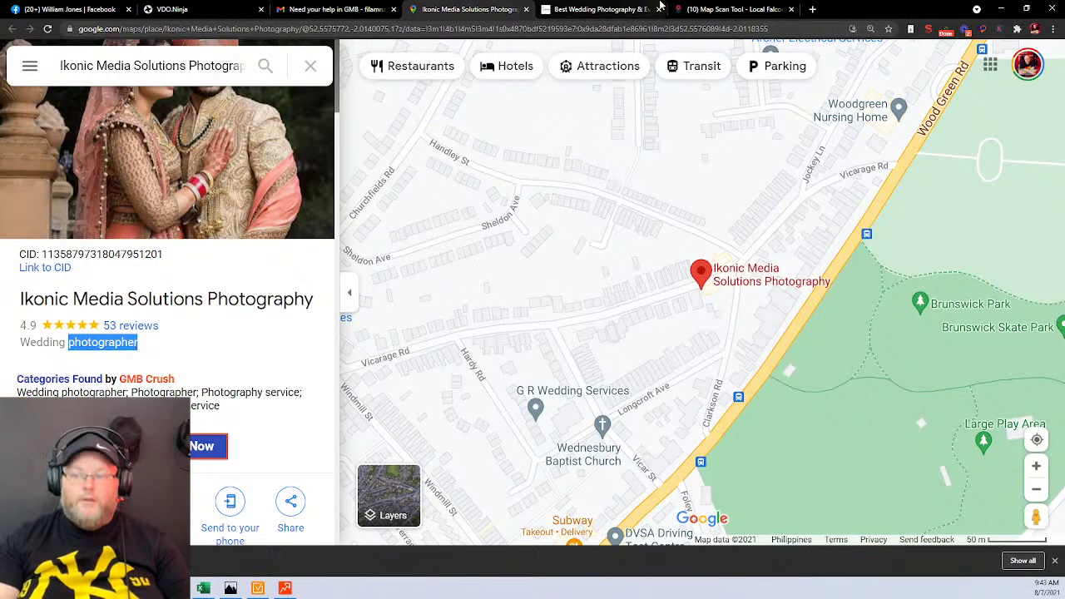
click(709, 8)
key(ctrl+v)
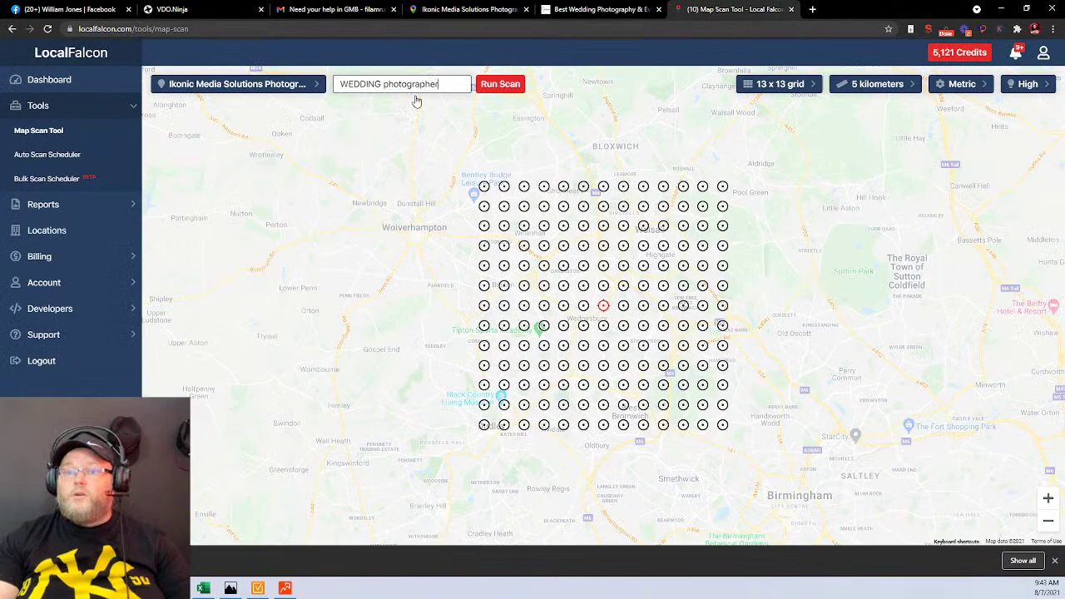
click(500, 84)
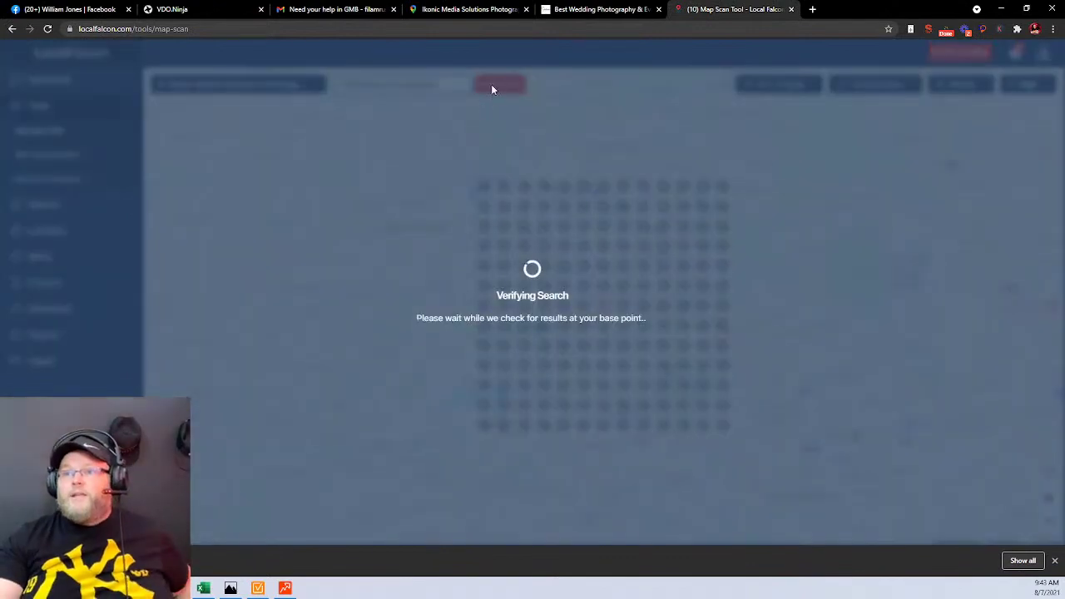
Close the Ikonic Media Solutions website and wait for the queued map scan's results.
click(594, 8)
click(660, 9)
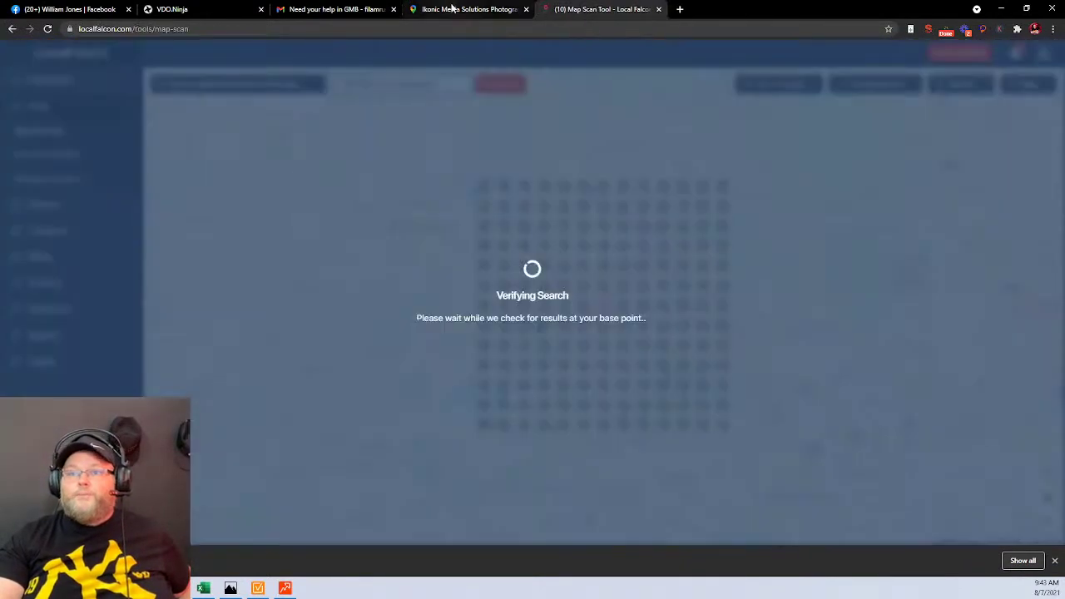
click(446, 8)
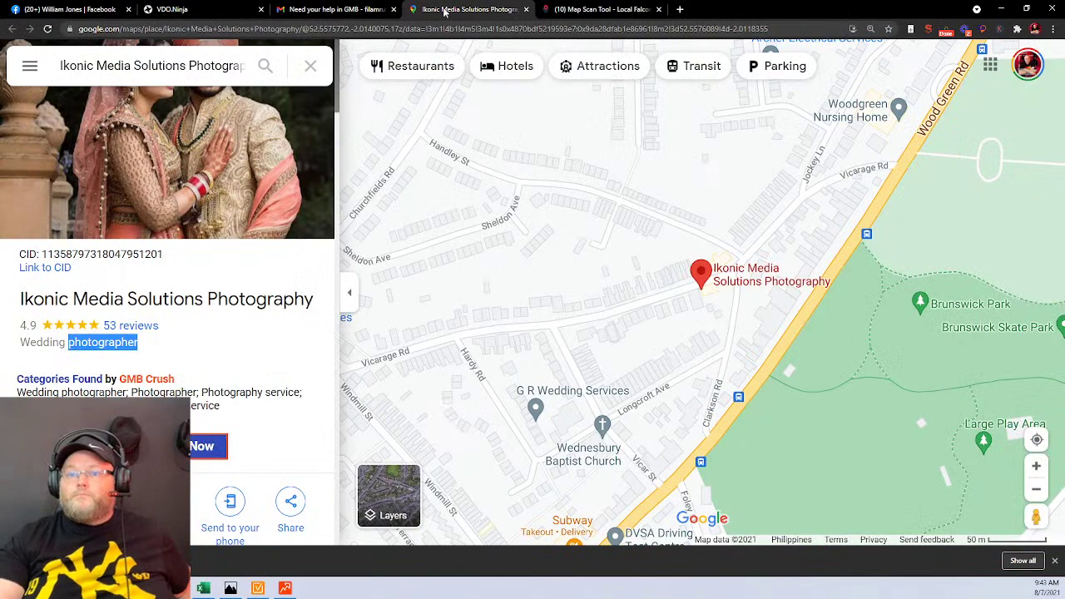
click(595, 9)
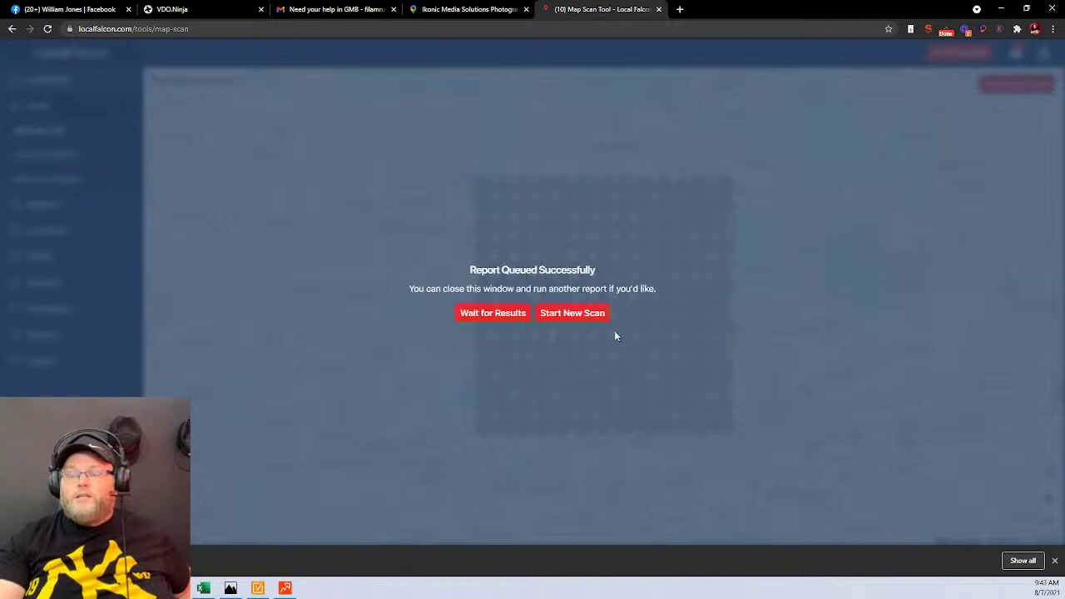
click(492, 314)
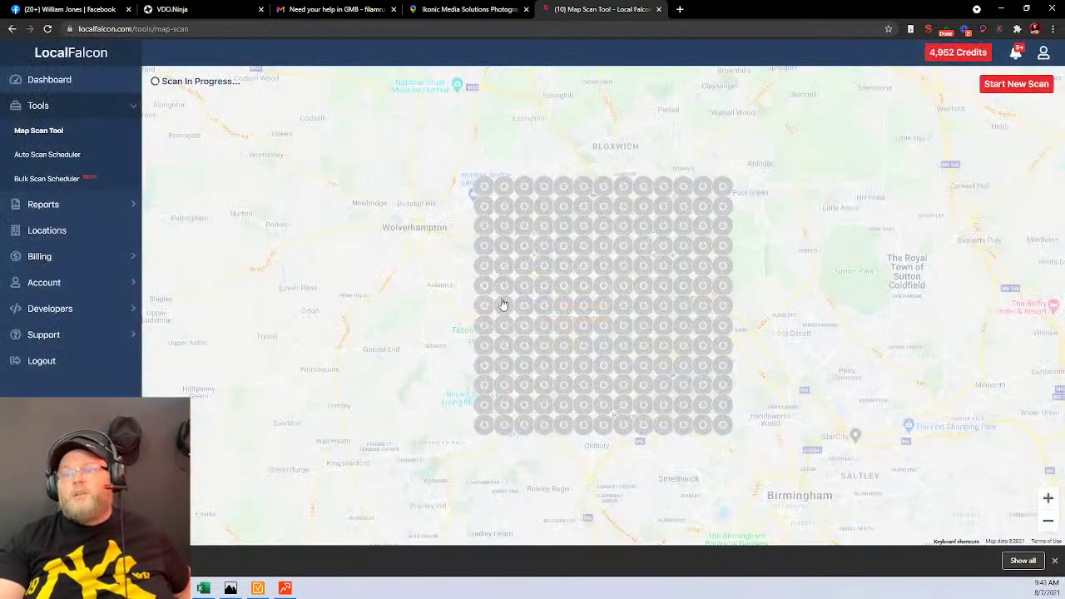
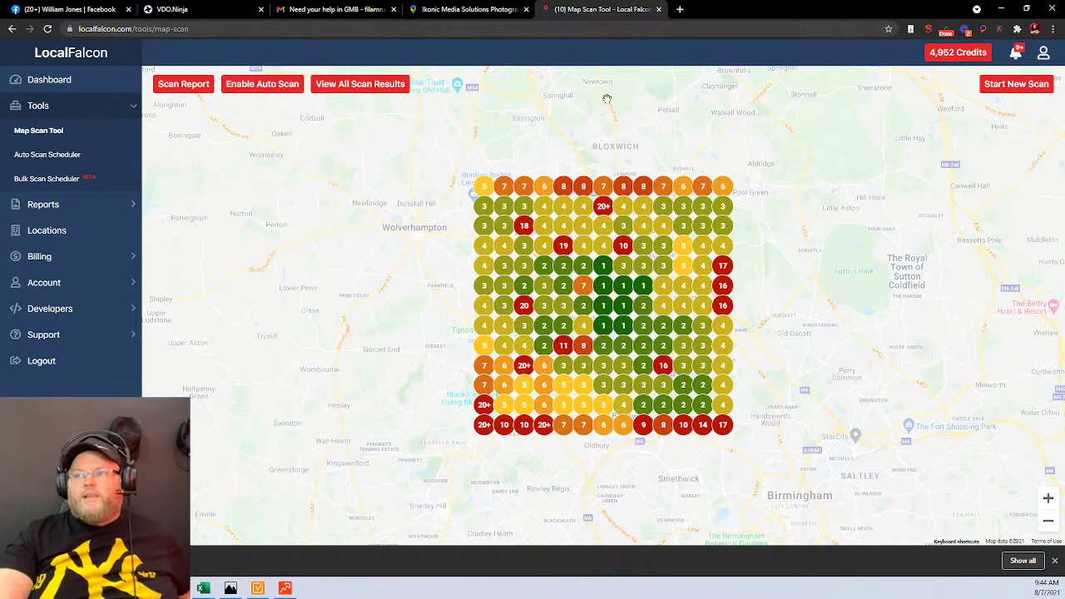
Open the scan report for "WEDDING photographer", close the Map Scan Tool, and open the report's map image.
click(186, 84)
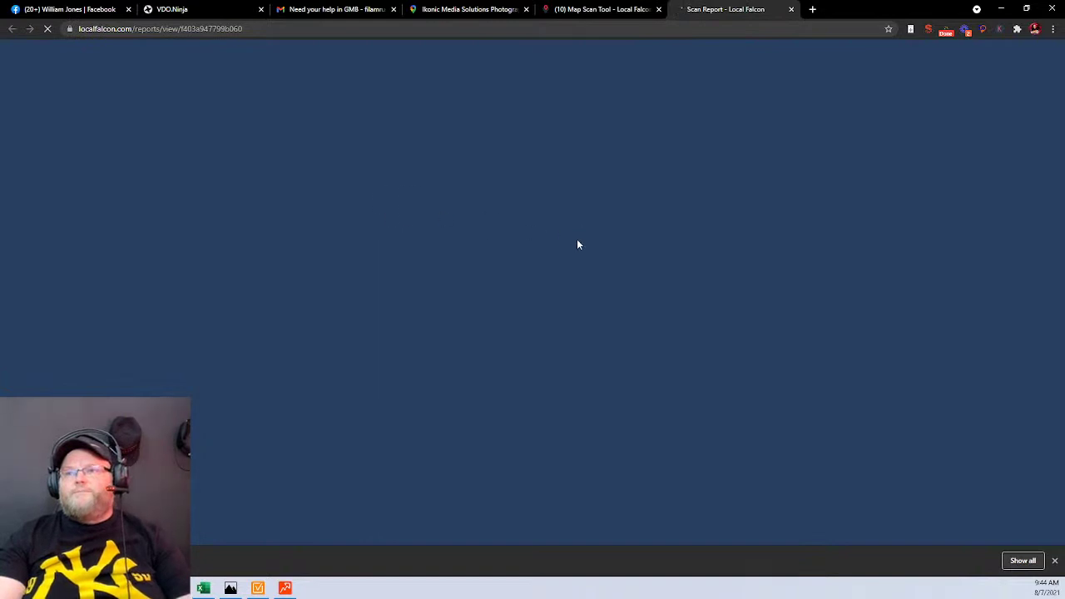
click(658, 9)
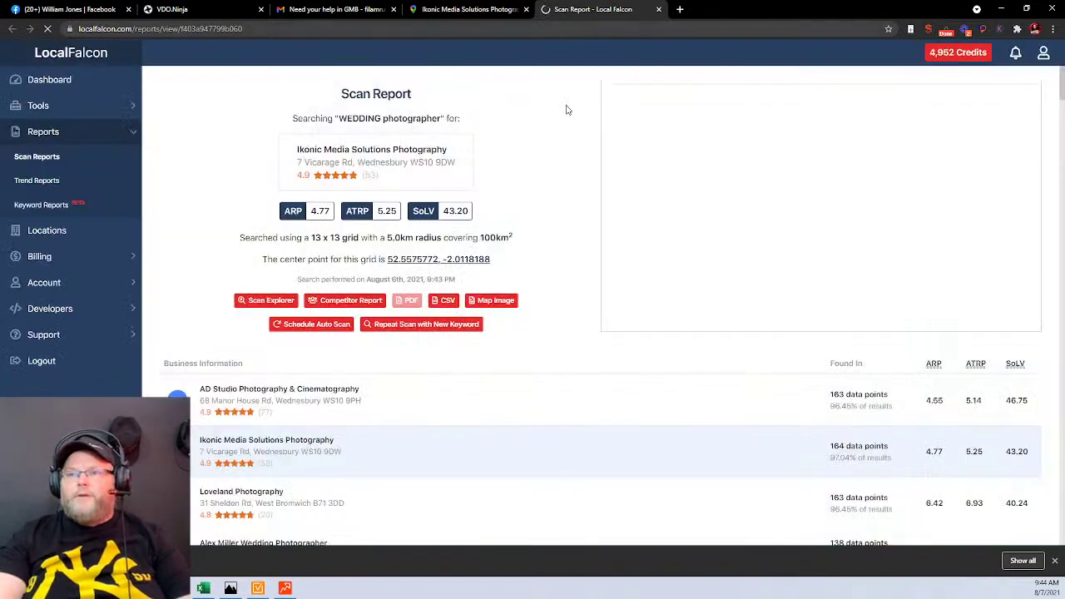
click(484, 300)
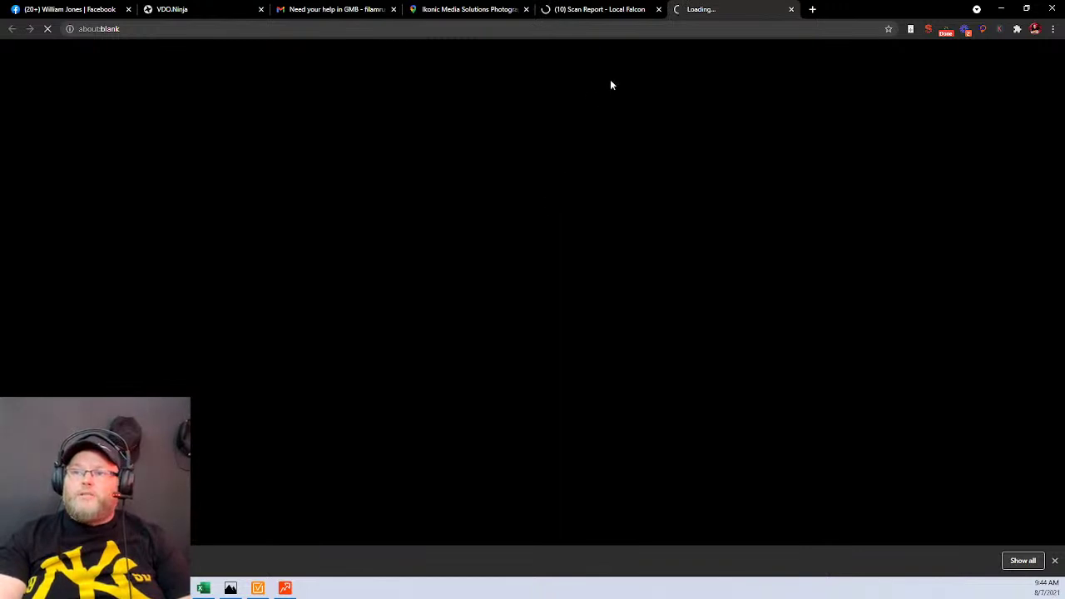
click(637, 9)
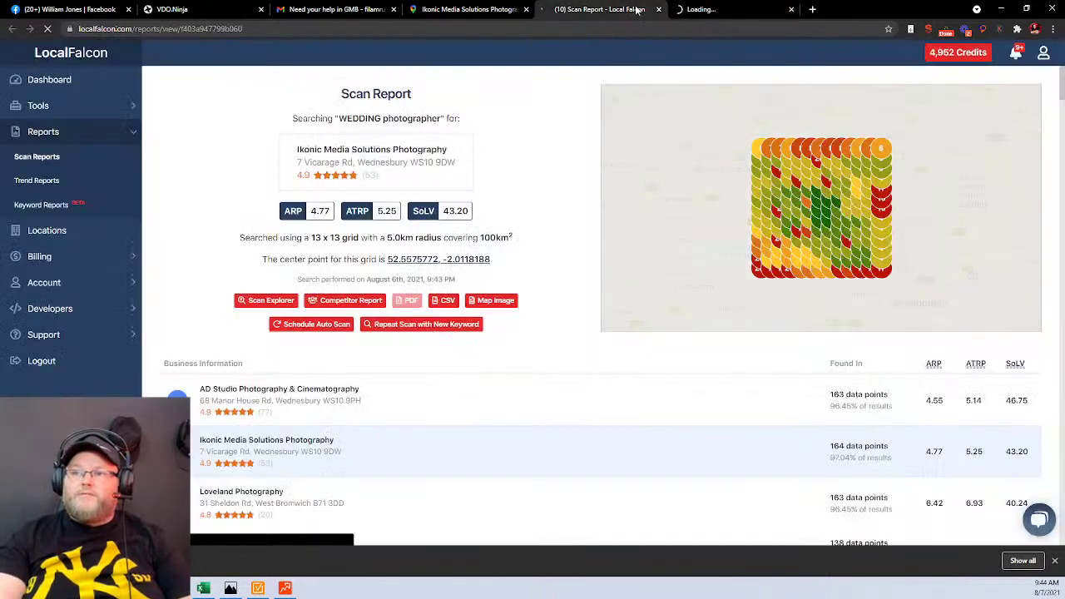
click(699, 9)
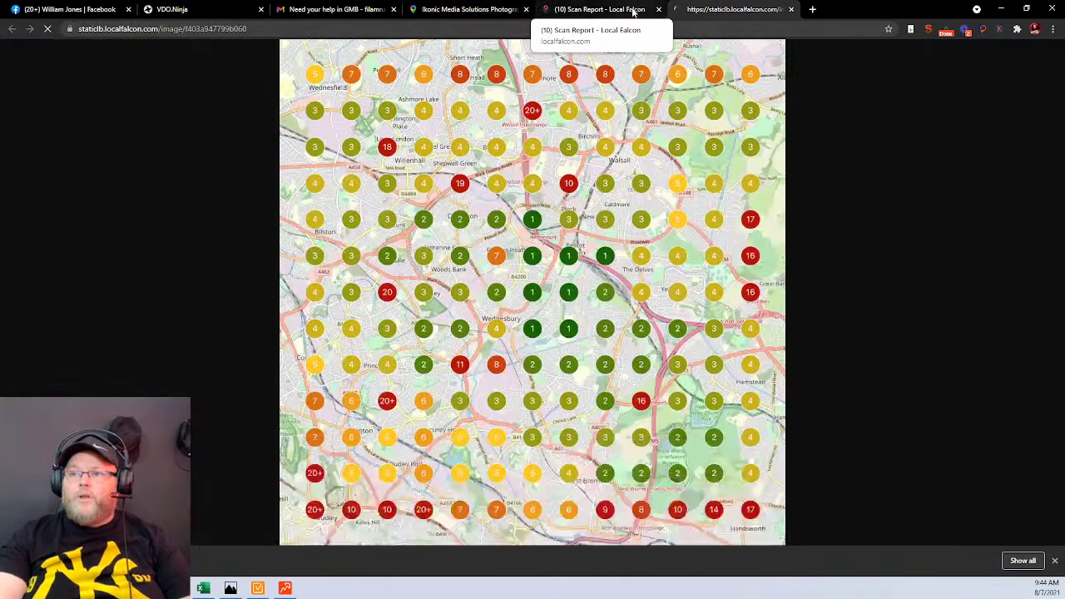
Close the scan report, save the ranking map image to the Desktop under the business owner's first name, and close the image.
click(639, 9)
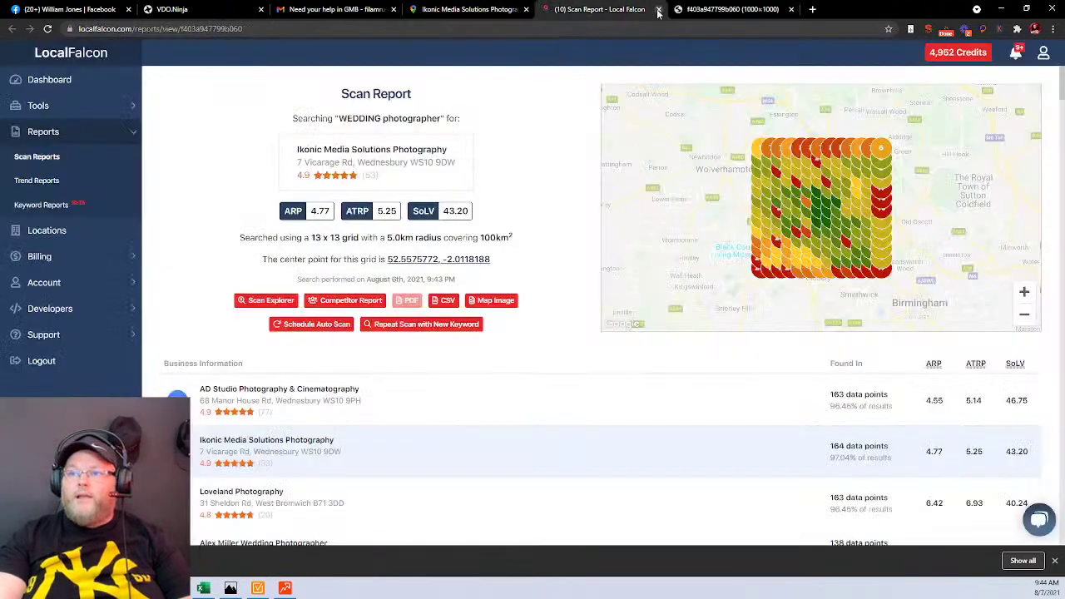
click(658, 9)
right_click(587, 168)
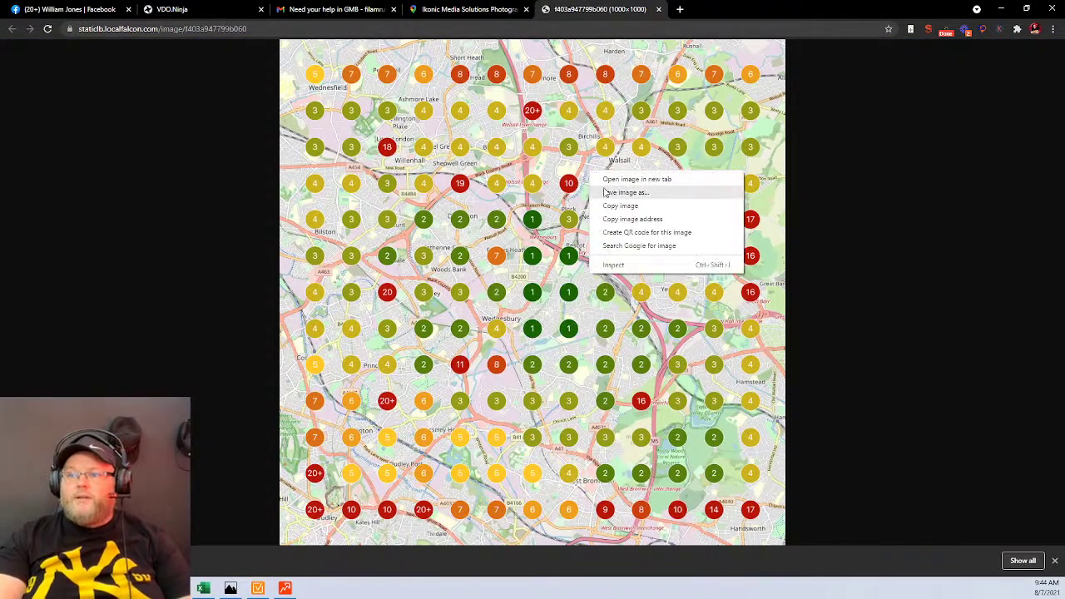
click(601, 203)
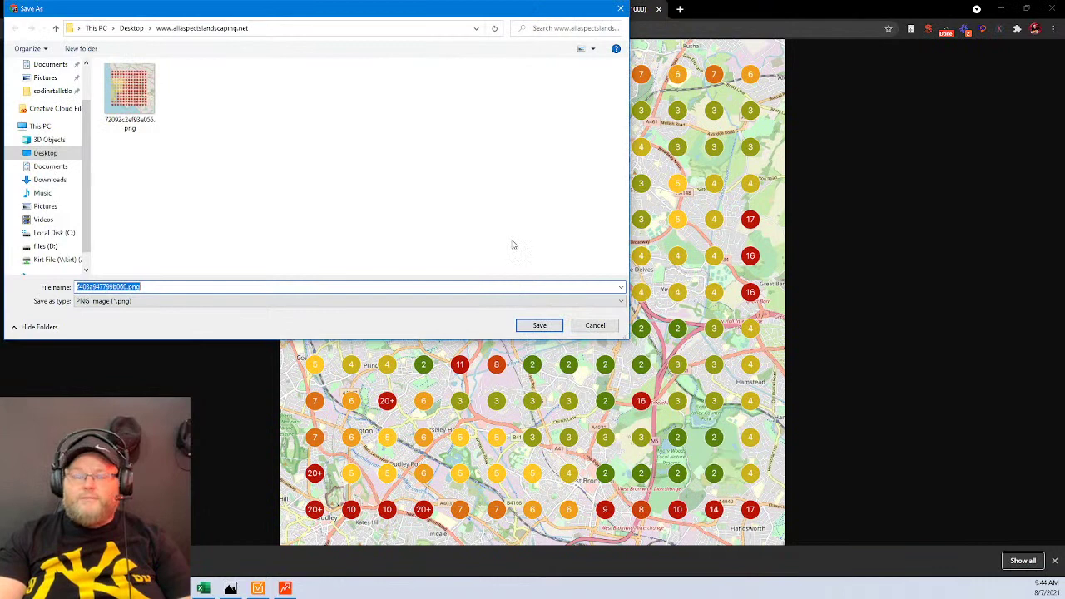
text(diven)
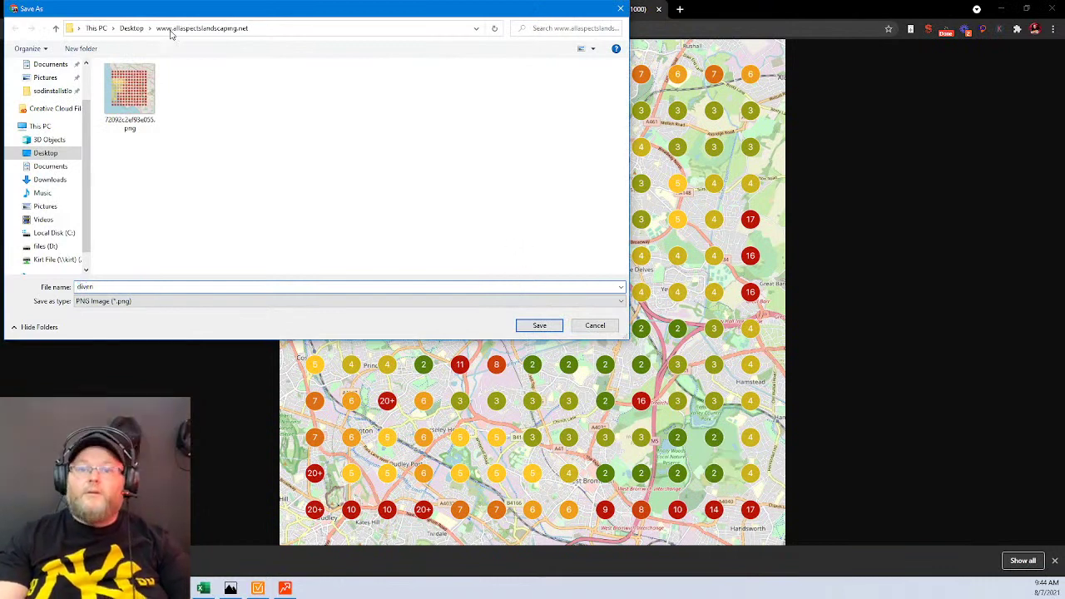
click(46, 153)
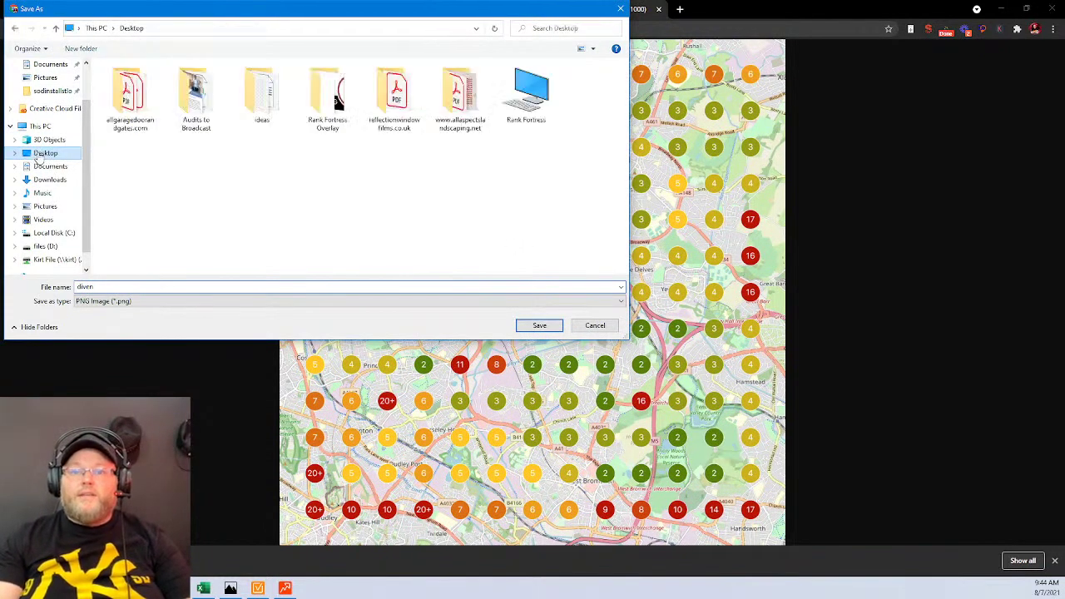
click(537, 326)
click(658, 9)
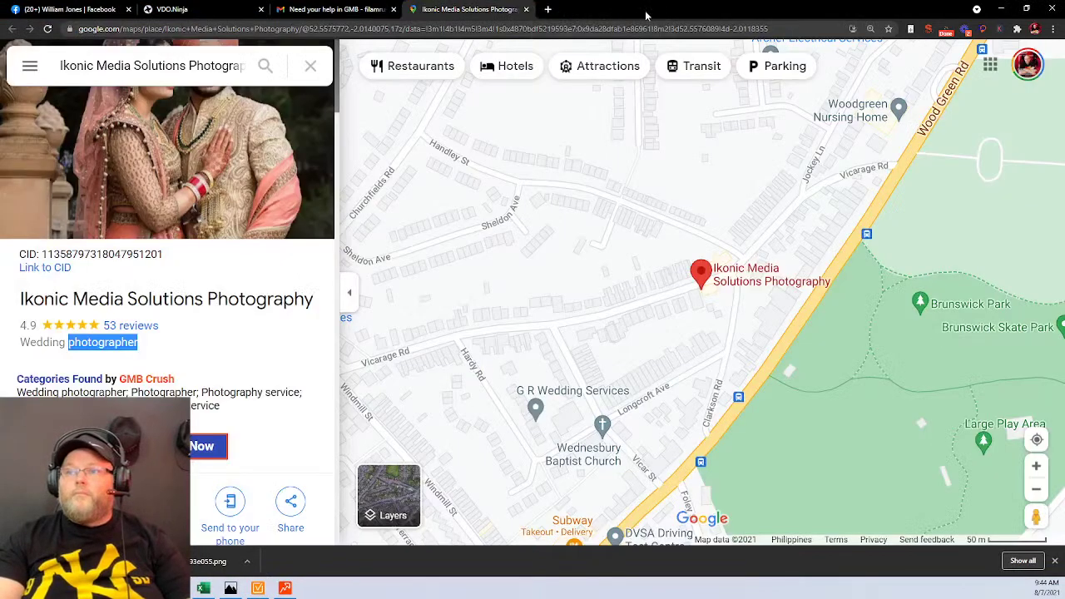
Search Google for "Ikonic Media Solutions Photography", copying the name from the Google Maps search, and close the Maps listing.
scroll(218, 320, down, 3)
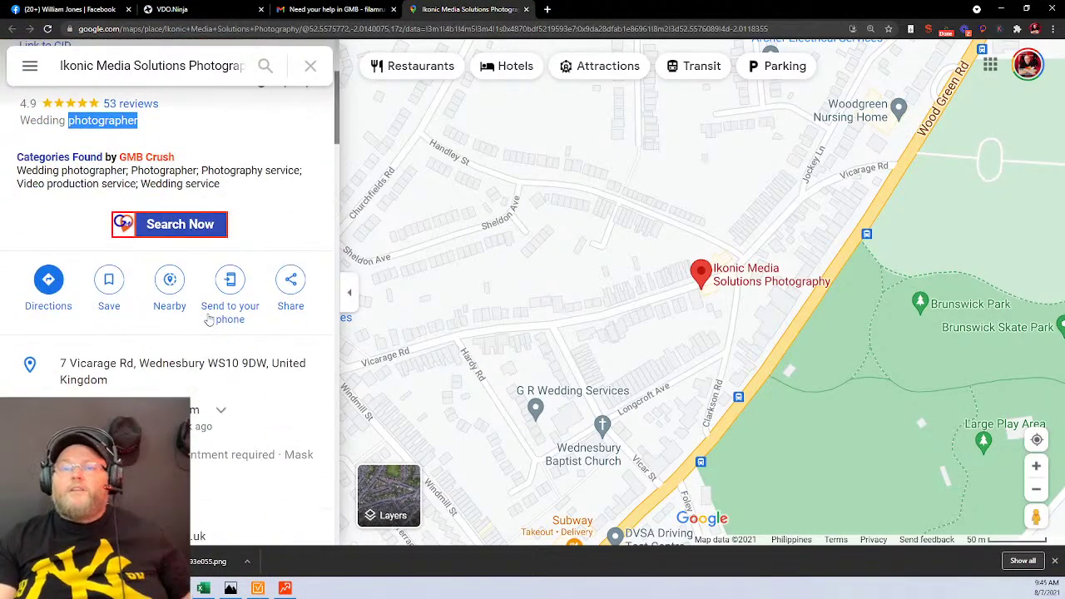
click(195, 59)
key(ctrl+a)
key(ctrl+c)
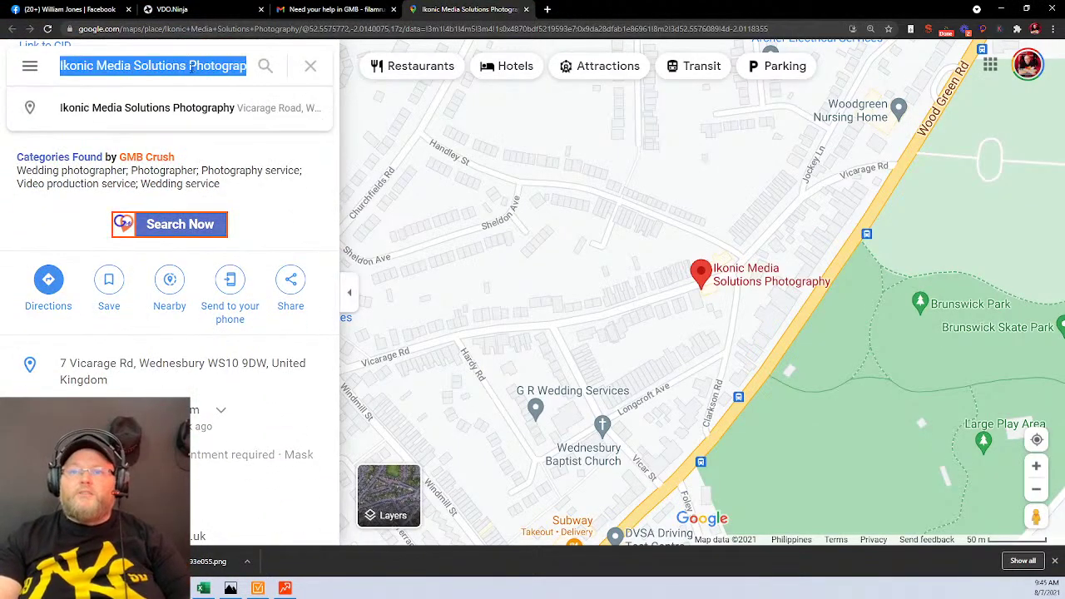
click(546, 9)
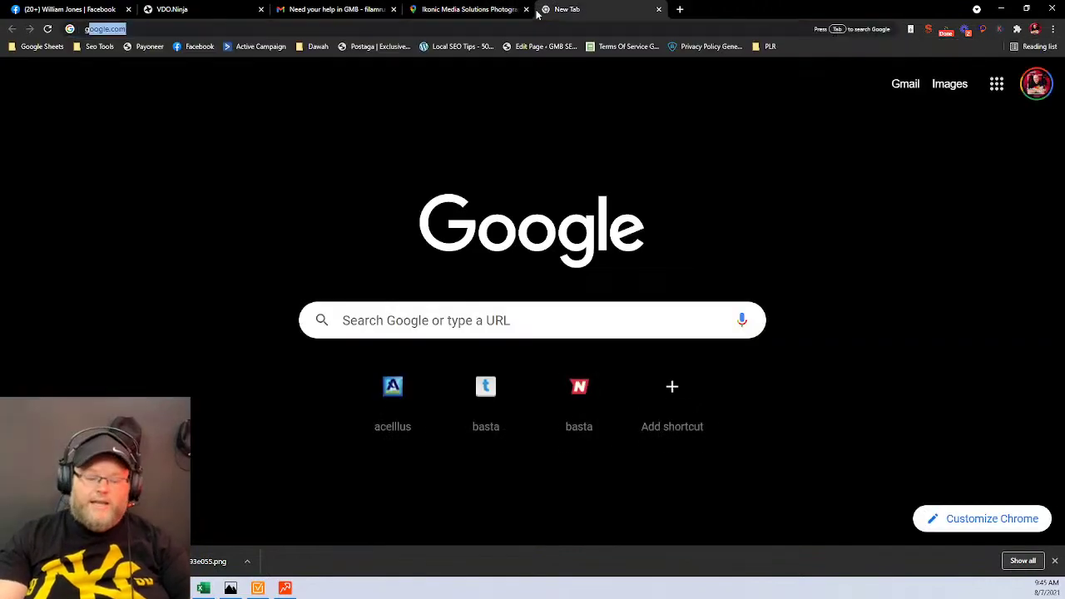
text(google.com)
key(Return)
key(ctrl+v)
key(Return)
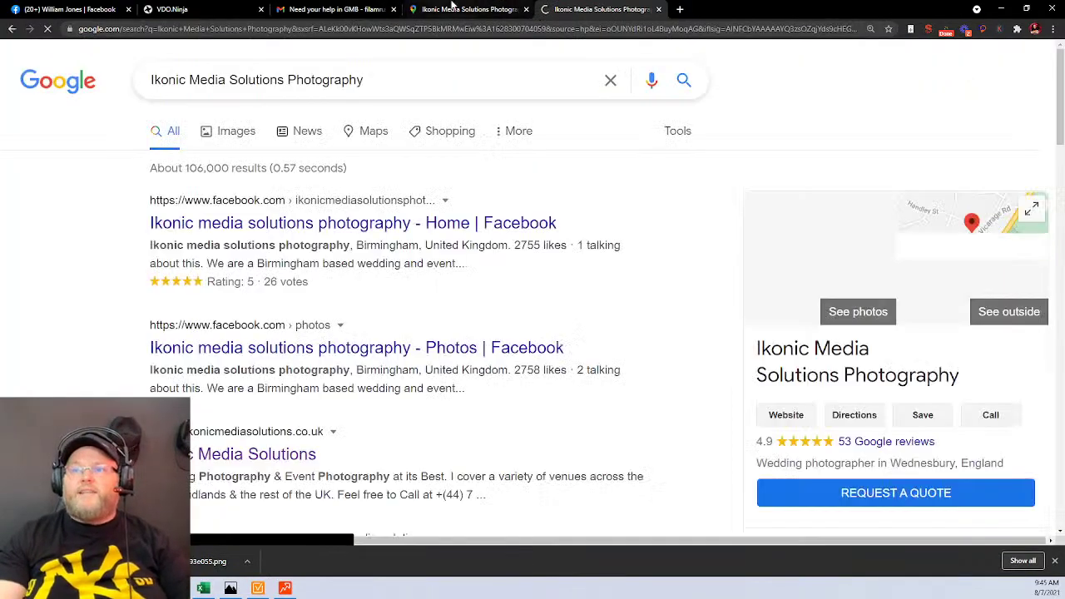
click(526, 9)
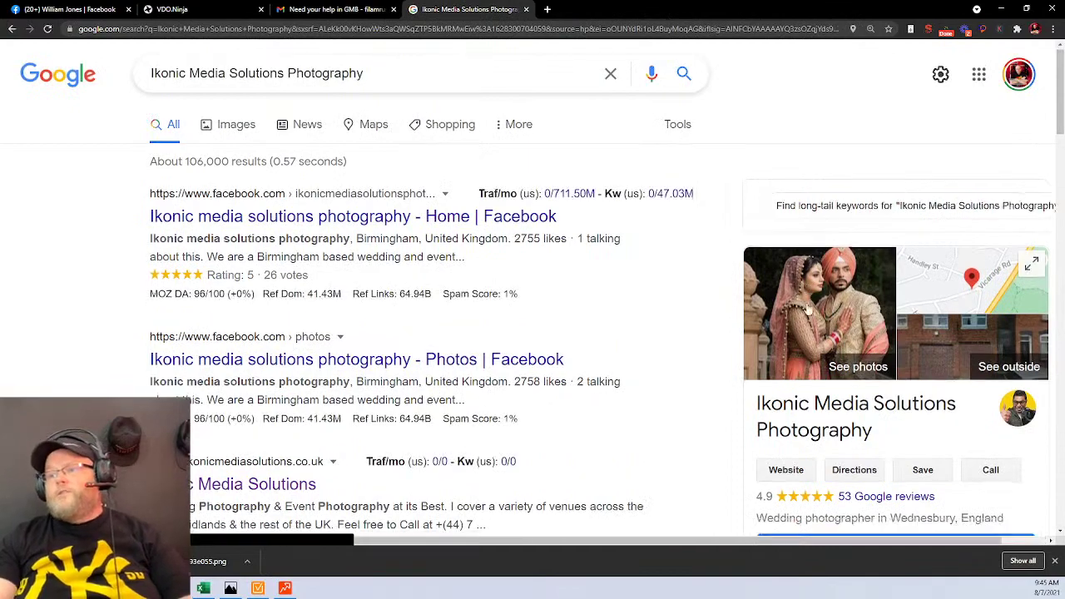
Open the business's Google reviews, like three of the reviews near the start of the list, and close the reviews.
scroll(807, 302, down, 3)
click(866, 287)
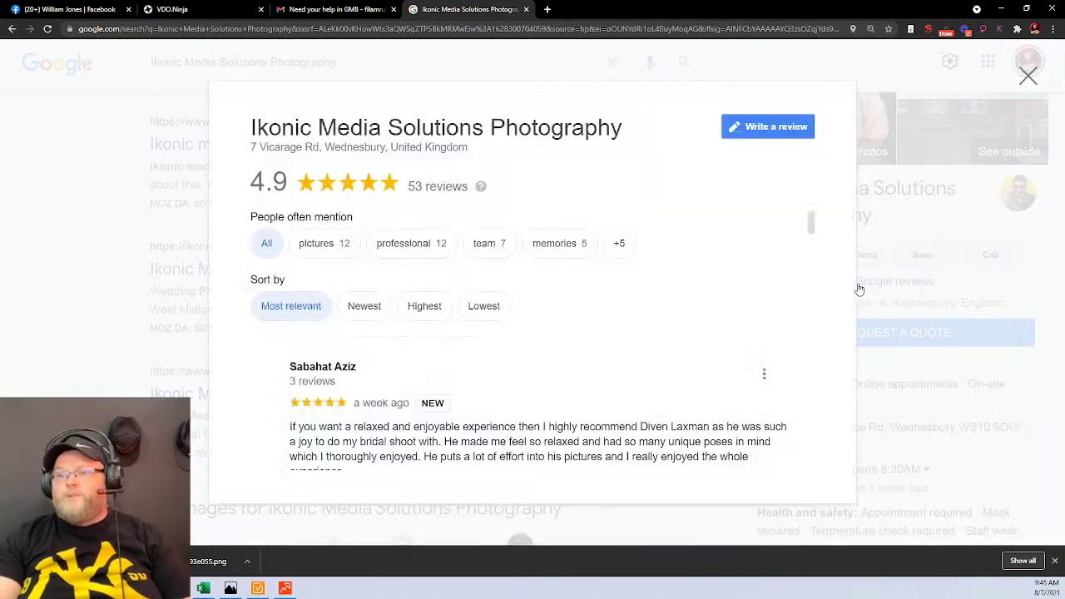
scroll(531, 294, down, 3)
scroll(530, 295, down, 6)
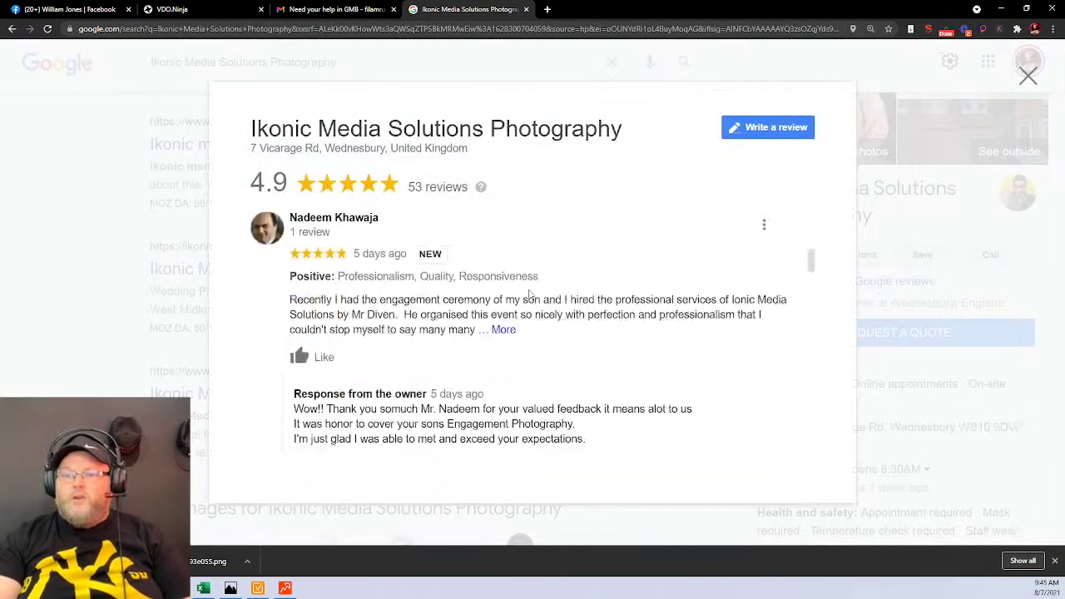
click(309, 287)
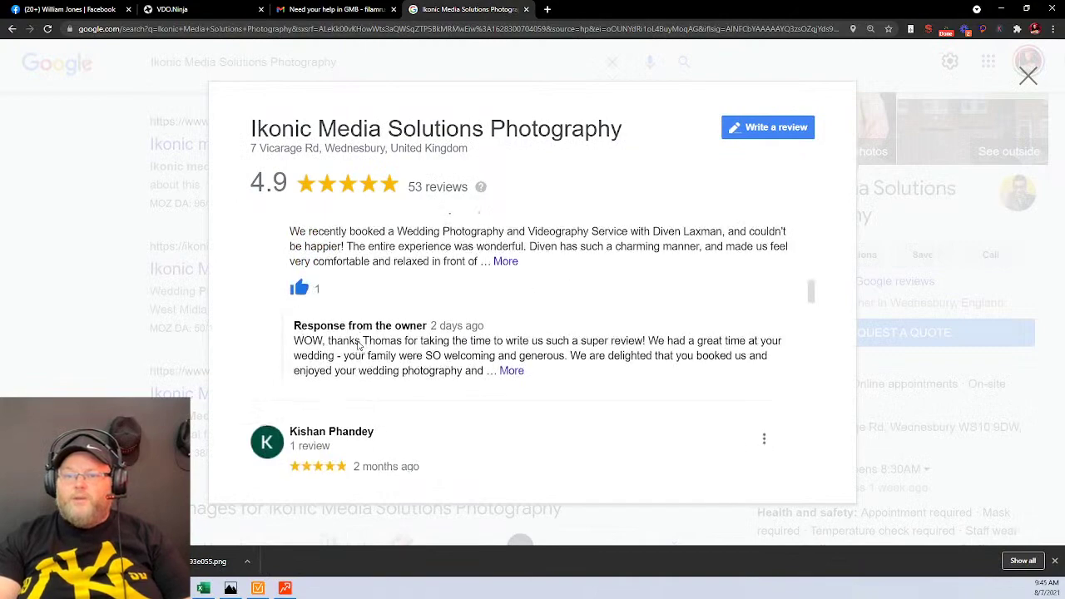
scroll(344, 337, up, 5)
click(315, 449)
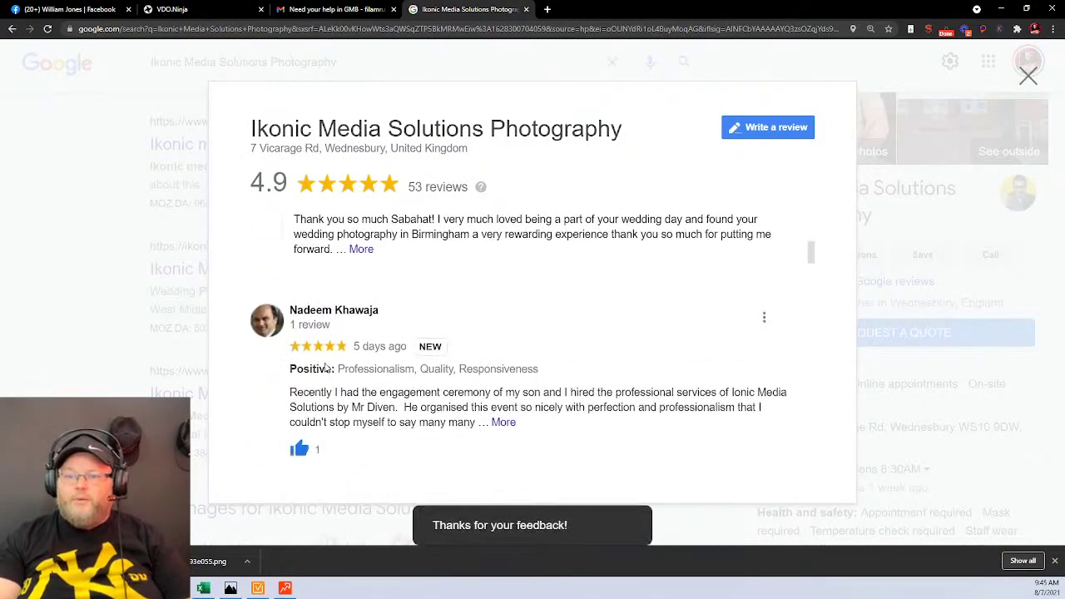
scroll(319, 375, down, 2)
scroll(317, 329, up, 2)
scroll(317, 327, up, 2)
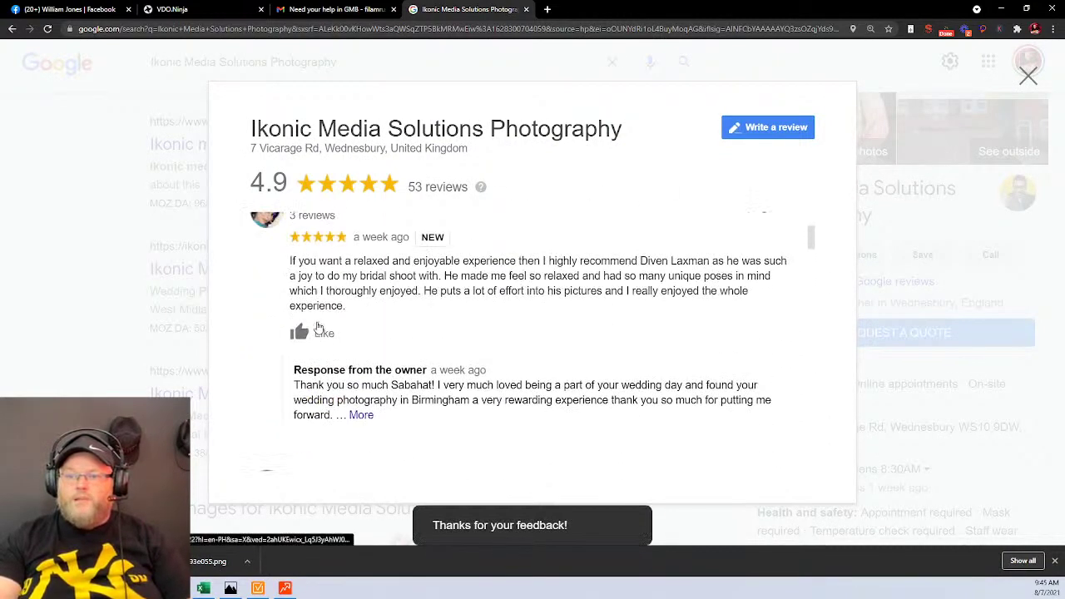
click(315, 335)
scroll(320, 345, up, 3)
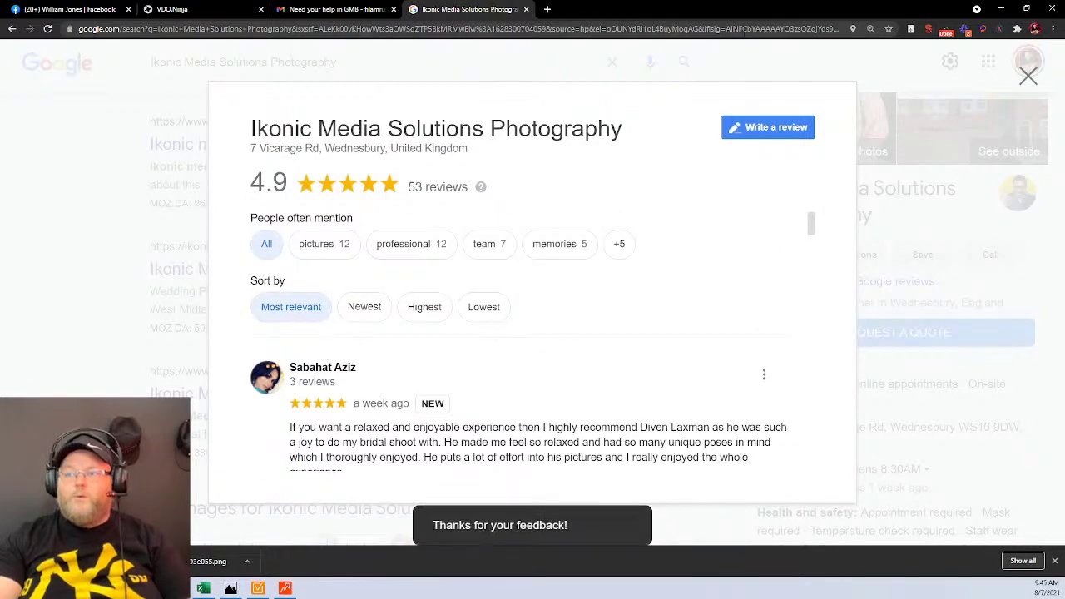
click(1028, 76)
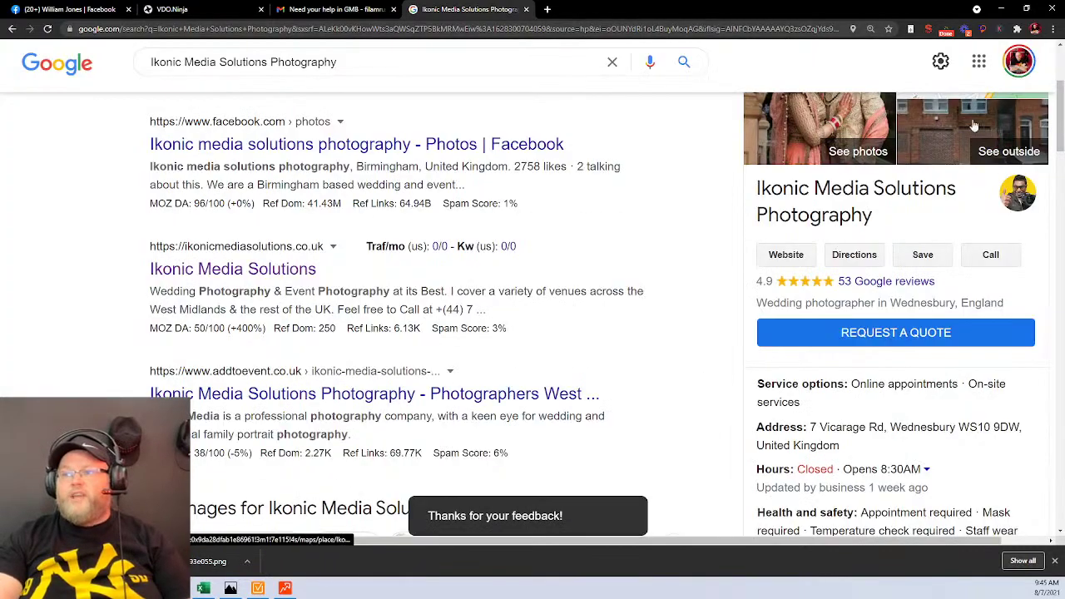
Check the business profile's contact details and full product list, read the New Born Photography product description, and close the products.
scroll(620, 294, down, 1)
scroll(619, 294, down, 2)
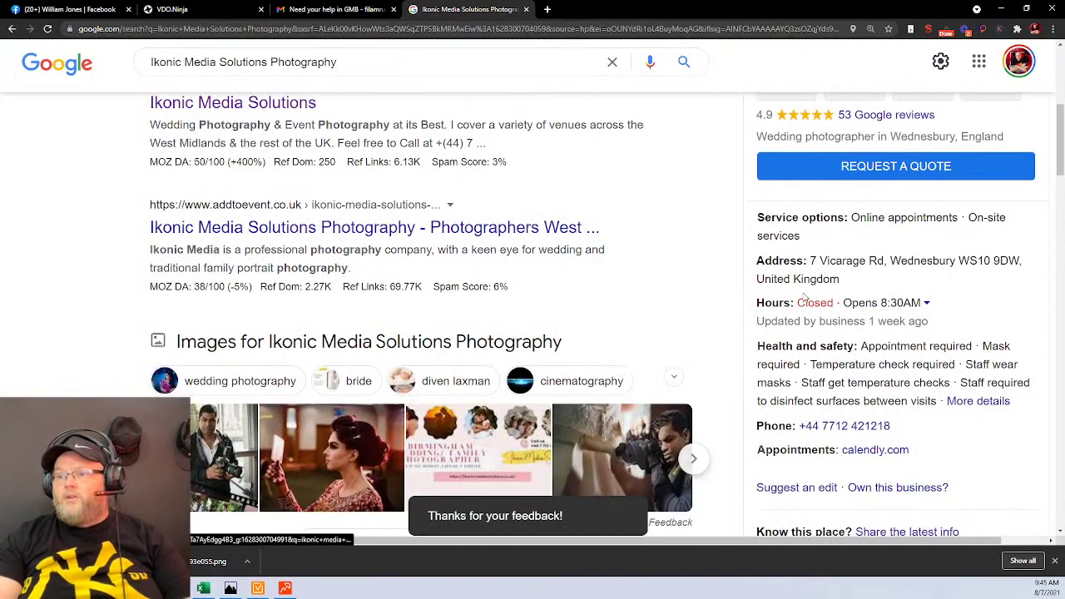
scroll(868, 281, down, 3)
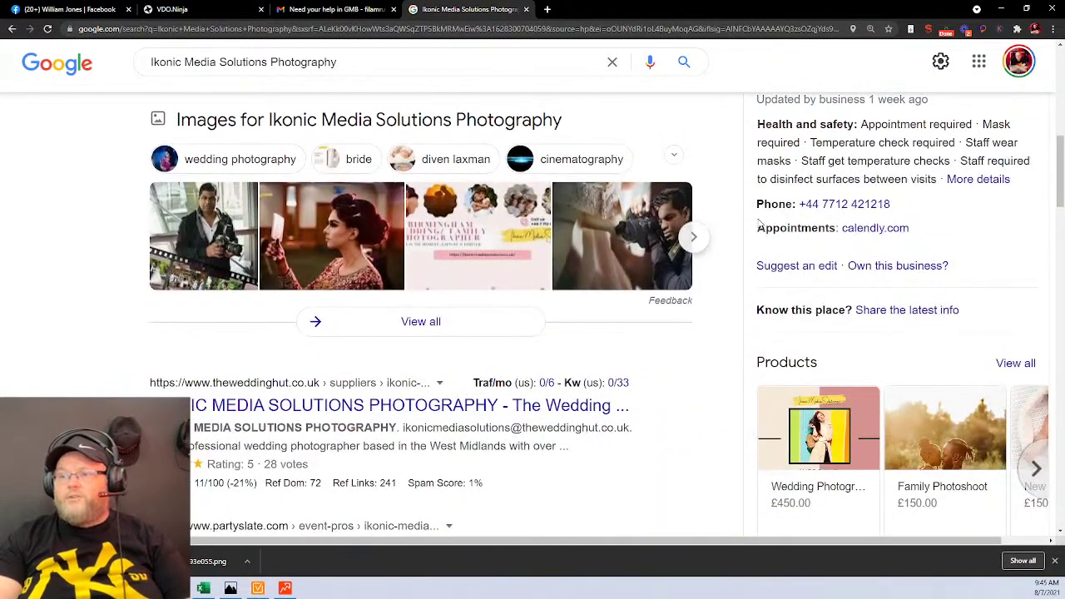
scroll(860, 311, up, 4)
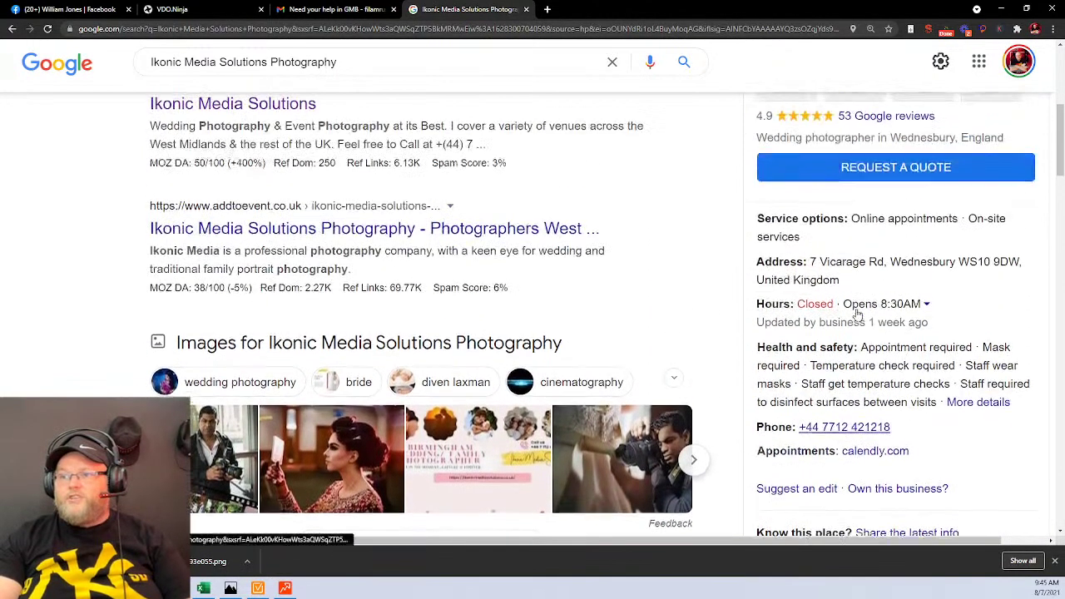
scroll(844, 245, down, 6)
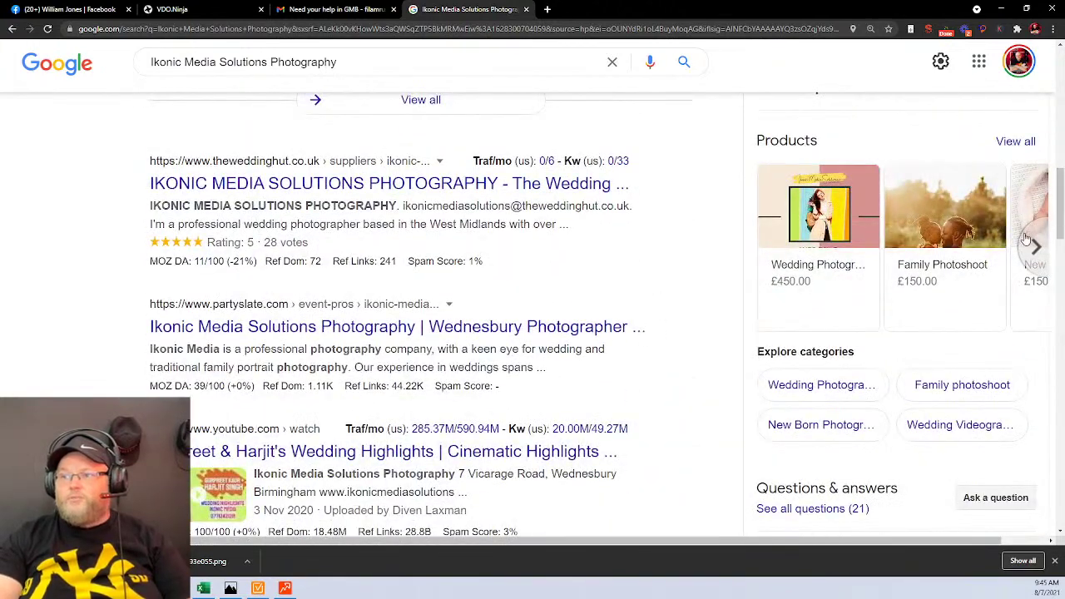
click(1013, 145)
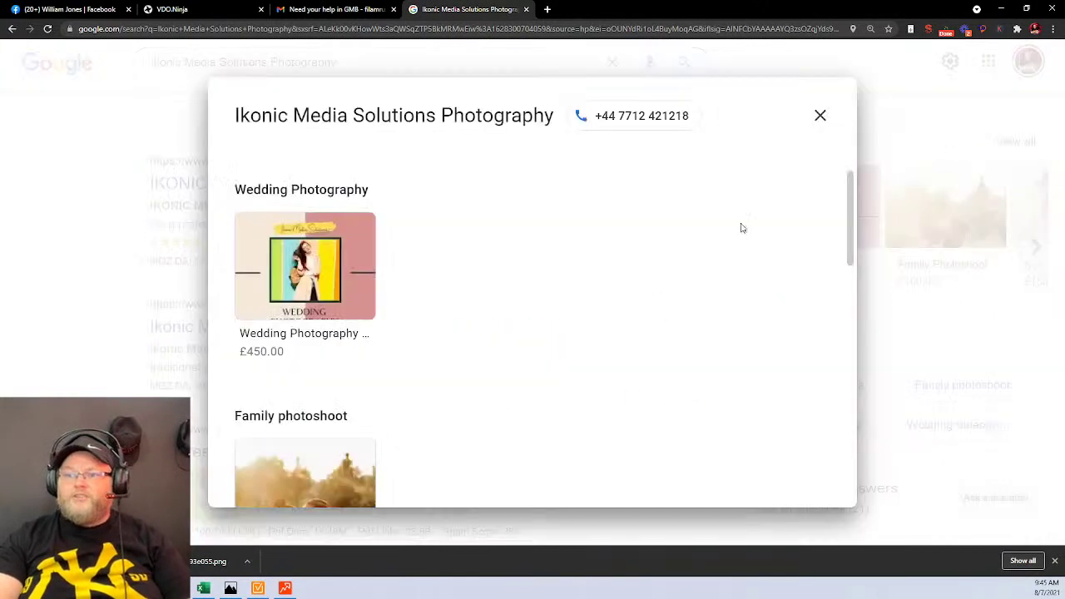
scroll(325, 317, down, 5)
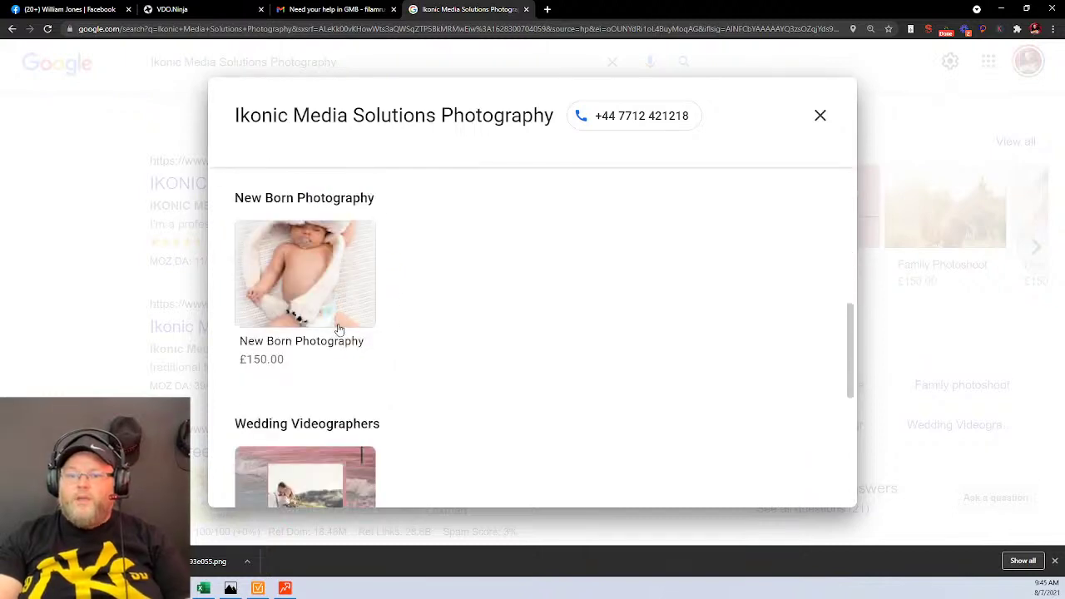
click(339, 324)
scroll(339, 324, down, 3)
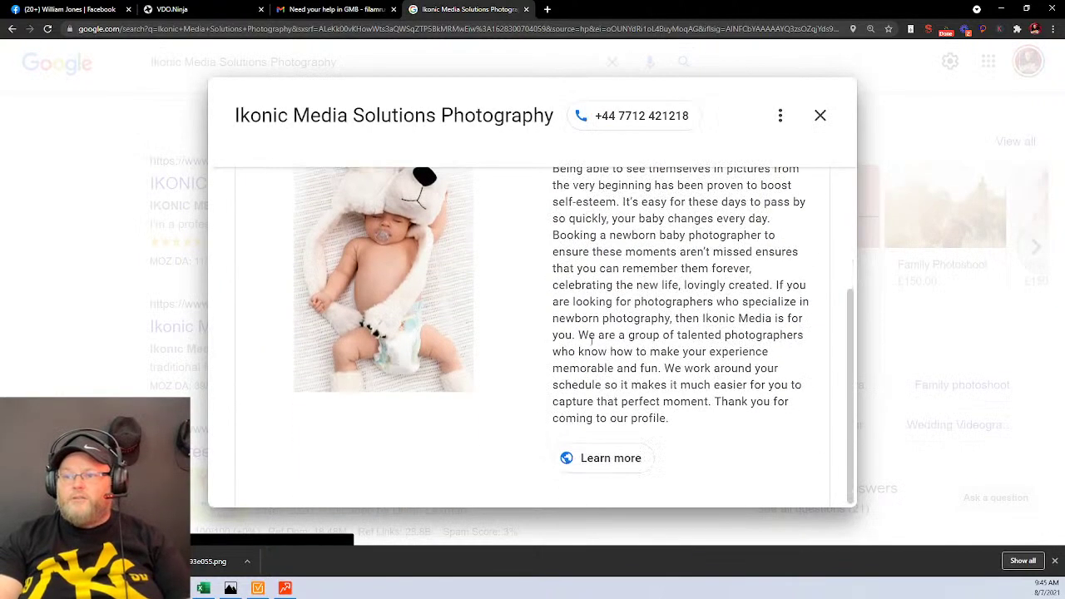
click(820, 115)
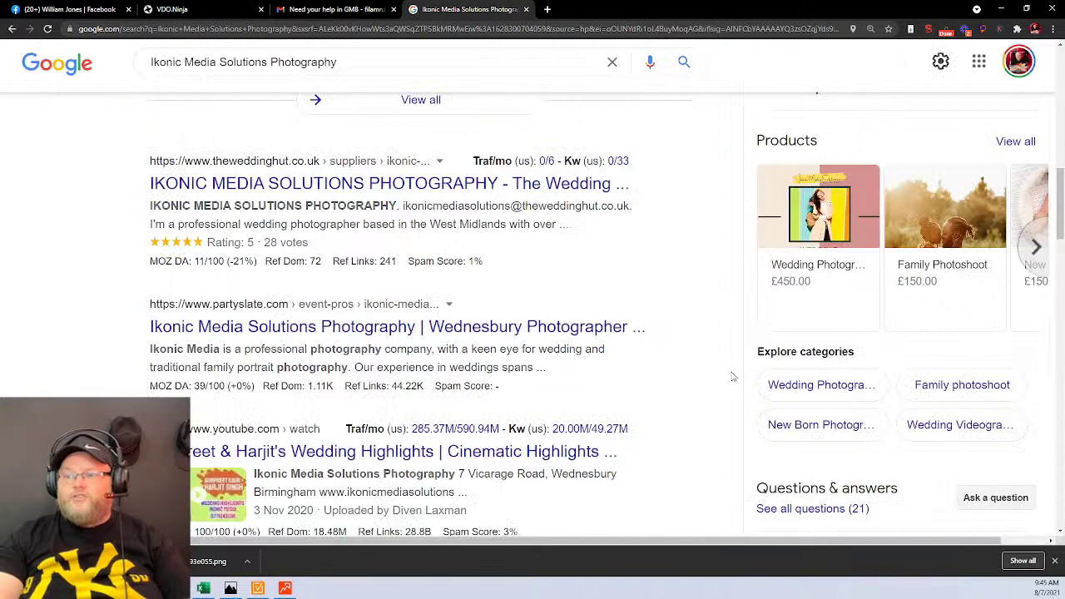
In the profile's questions and answers, like the deposit and payment-method answers plus the payment-plan question and its answer, and close them.
scroll(733, 377, down, 3)
click(817, 287)
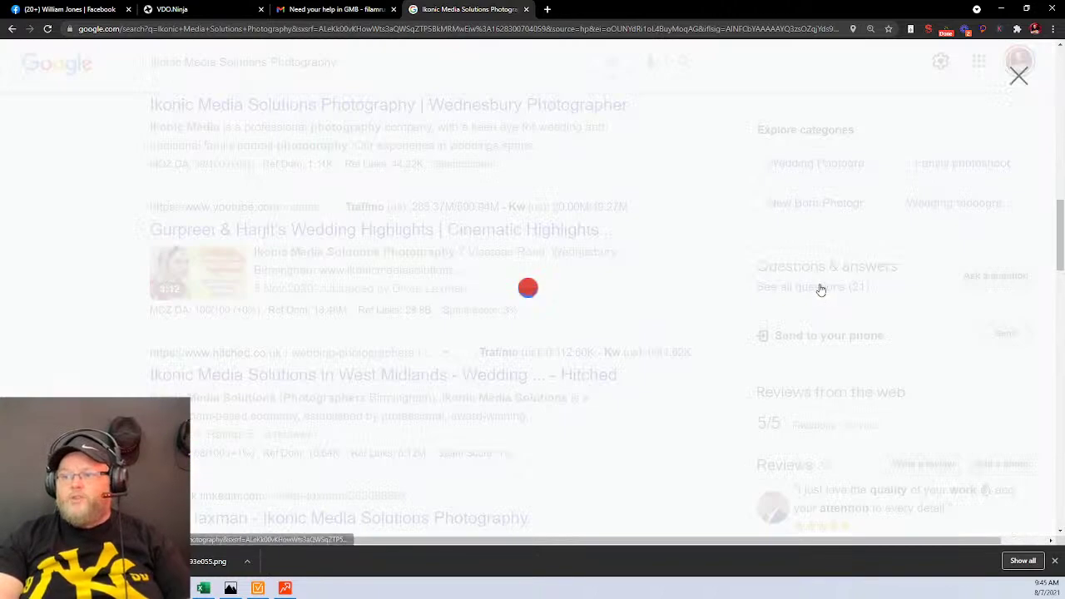
scroll(502, 332, down, 3)
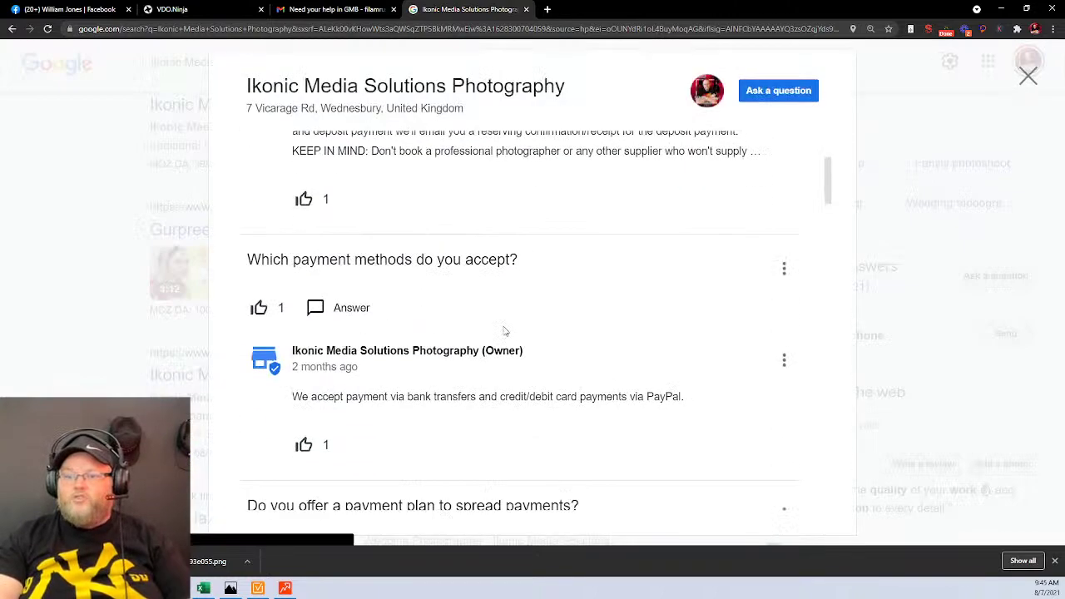
click(305, 200)
click(305, 447)
scroll(530, 406, down, 4)
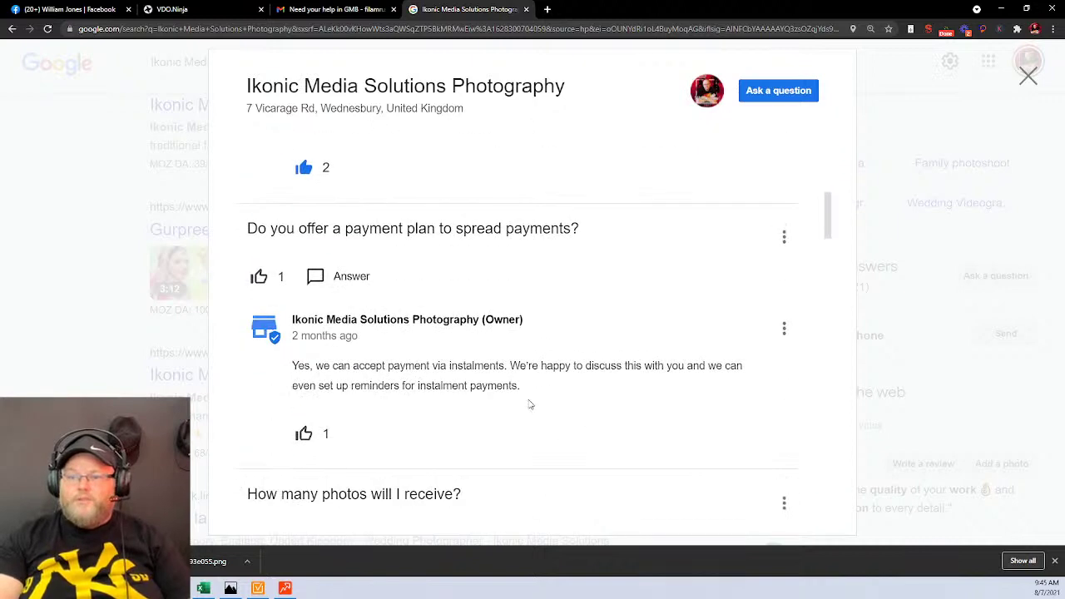
click(261, 278)
scroll(316, 374, down, 2)
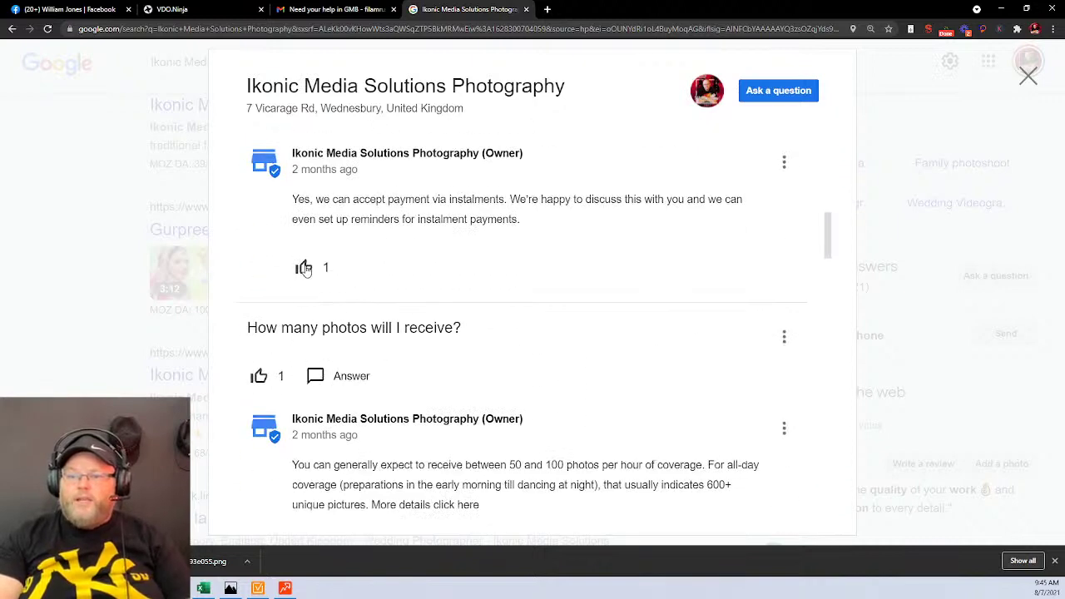
click(304, 268)
scroll(310, 374, down, 4)
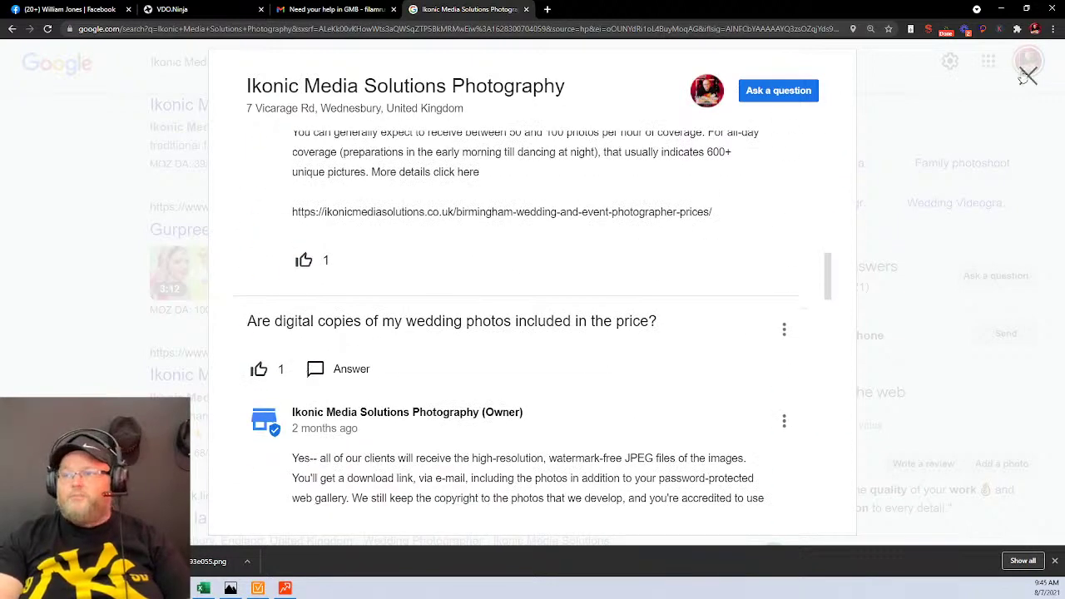
click(1028, 76)
Expand the full business description in the Google profile and read it through to the posts below.
scroll(731, 277, down, 8)
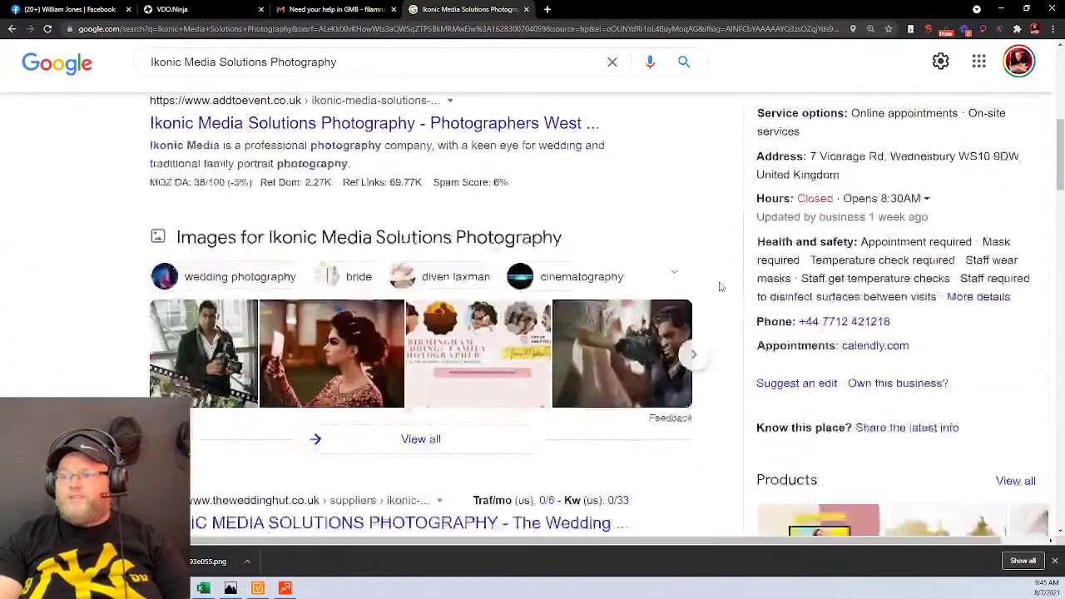
scroll(721, 287, down, 10)
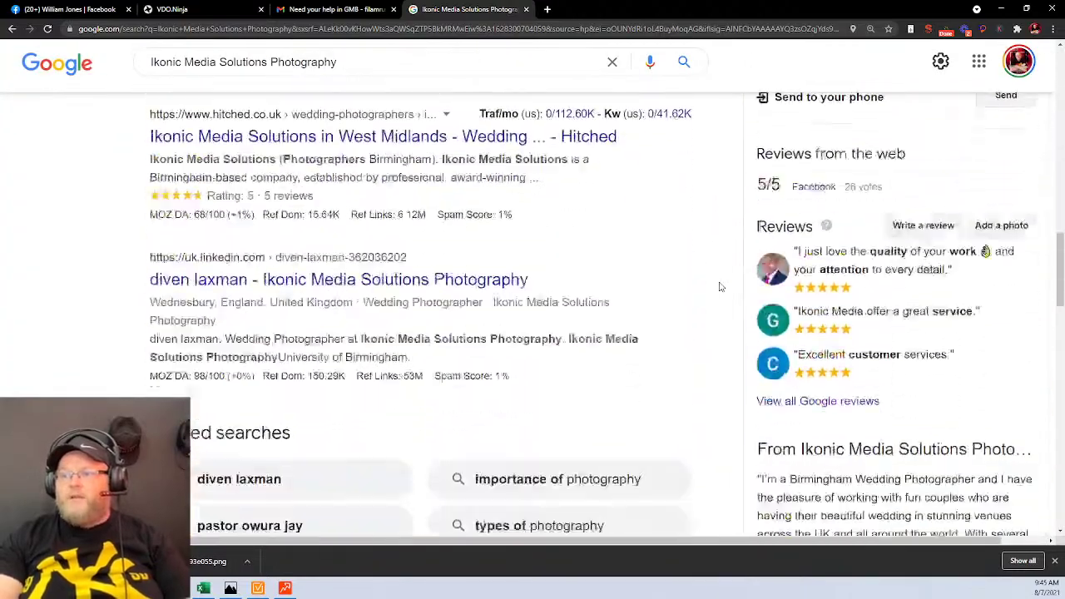
scroll(721, 288, down, 3)
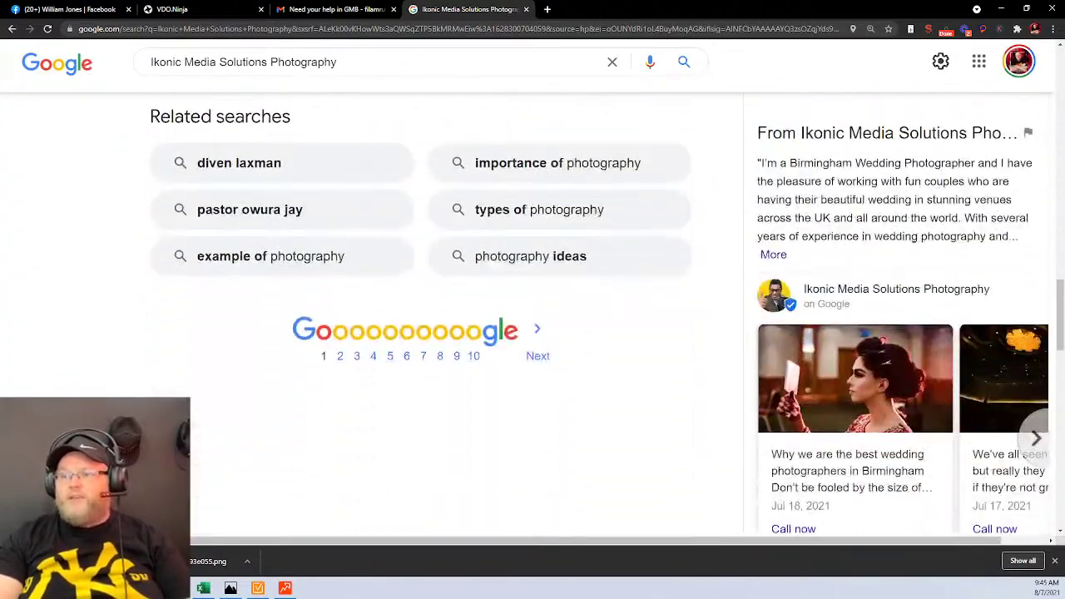
click(772, 255)
scroll(904, 179, down, 3)
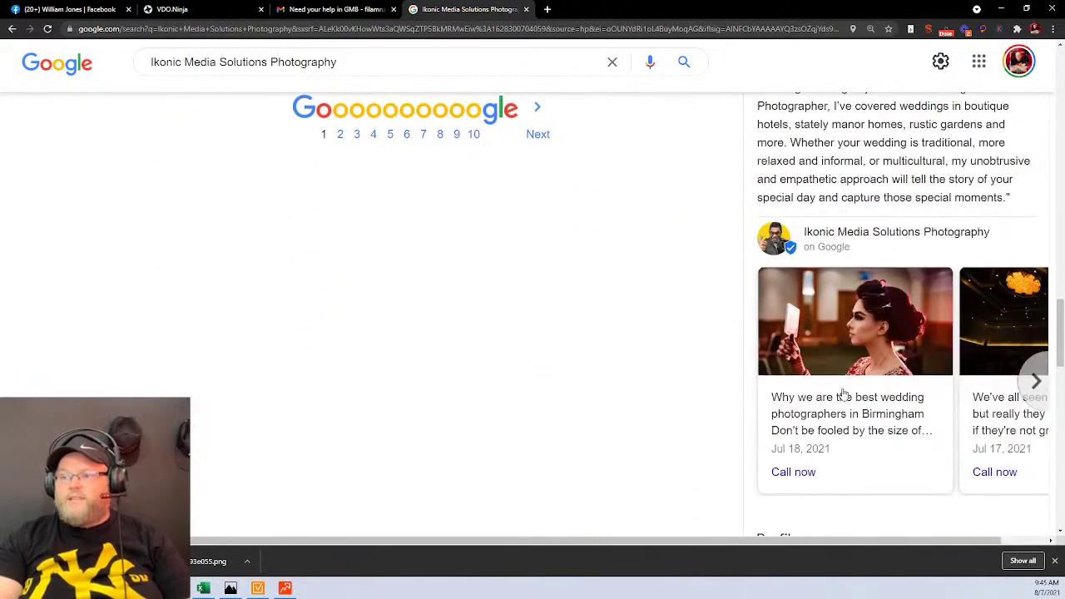
Read the profile's July 18 post about the best wedding photographers in Birmingham, look through the older updates, and close them.
click(846, 385)
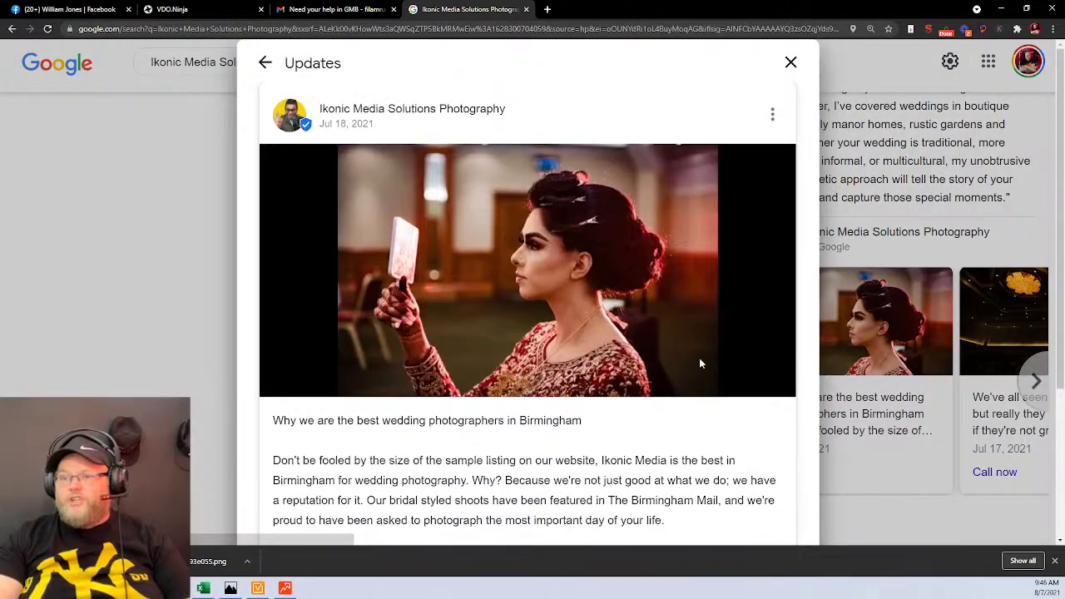
scroll(699, 359, down, 3)
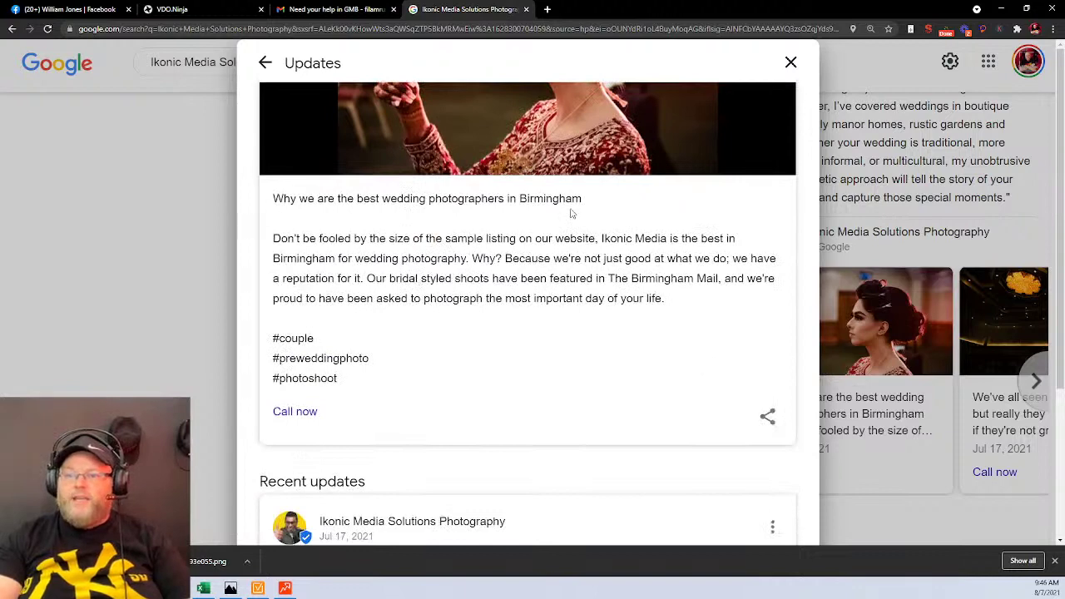
scroll(444, 301, down, 2)
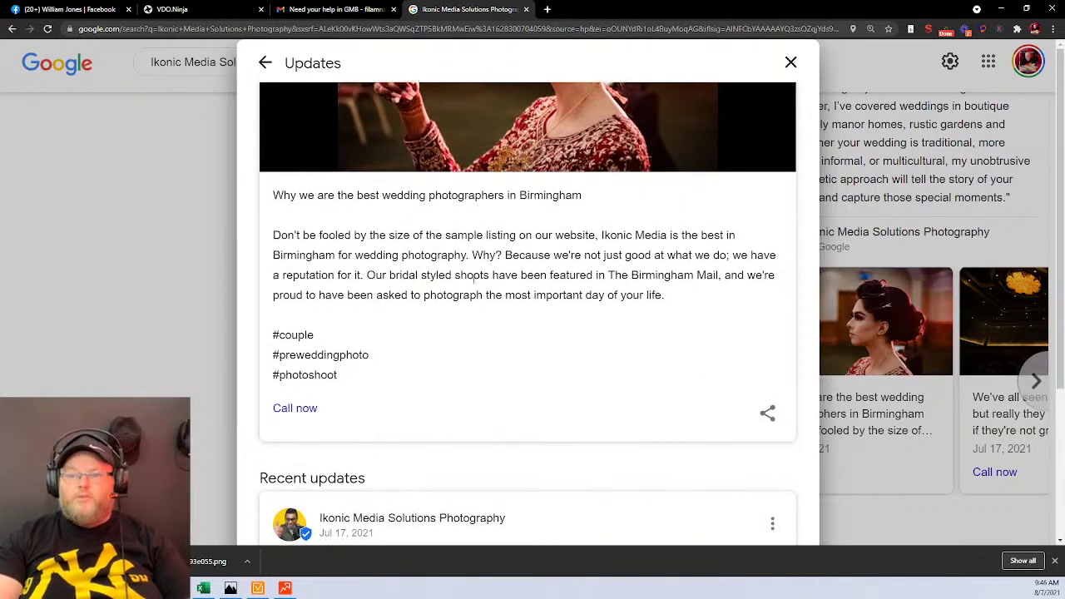
scroll(583, 231, down, 9)
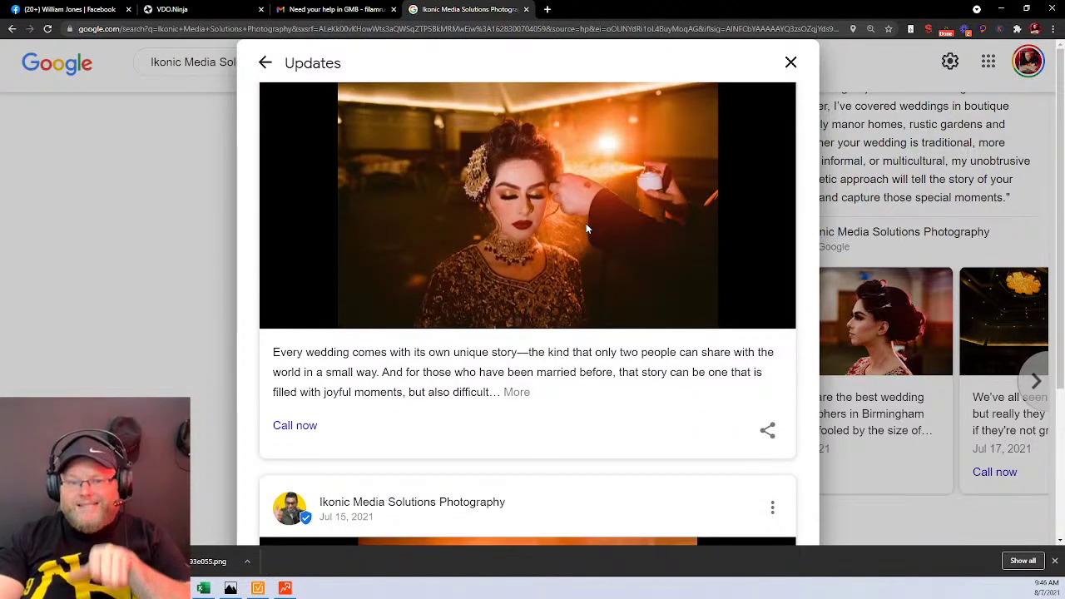
click(789, 65)
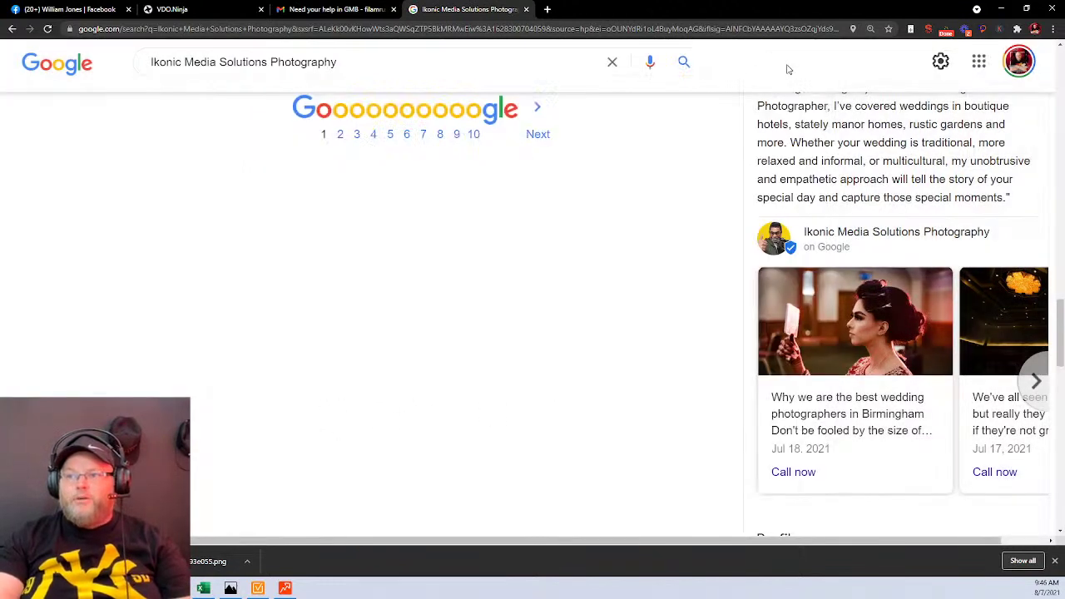
Browse the profile's row of recent posts from the newest through to the last one shown, checking their photos and dates.
click(1034, 382)
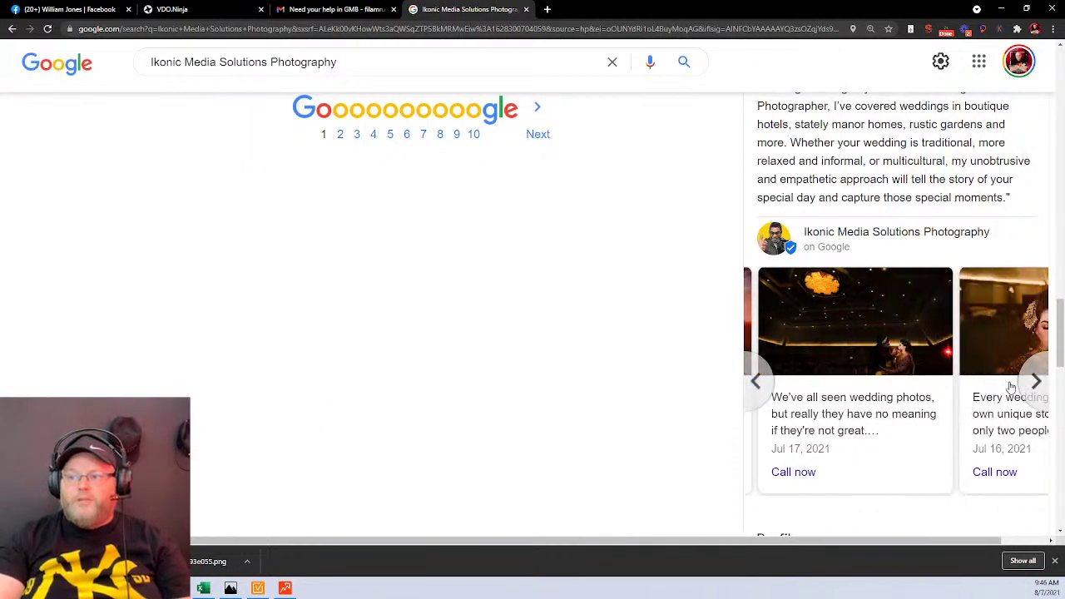
click(1035, 382)
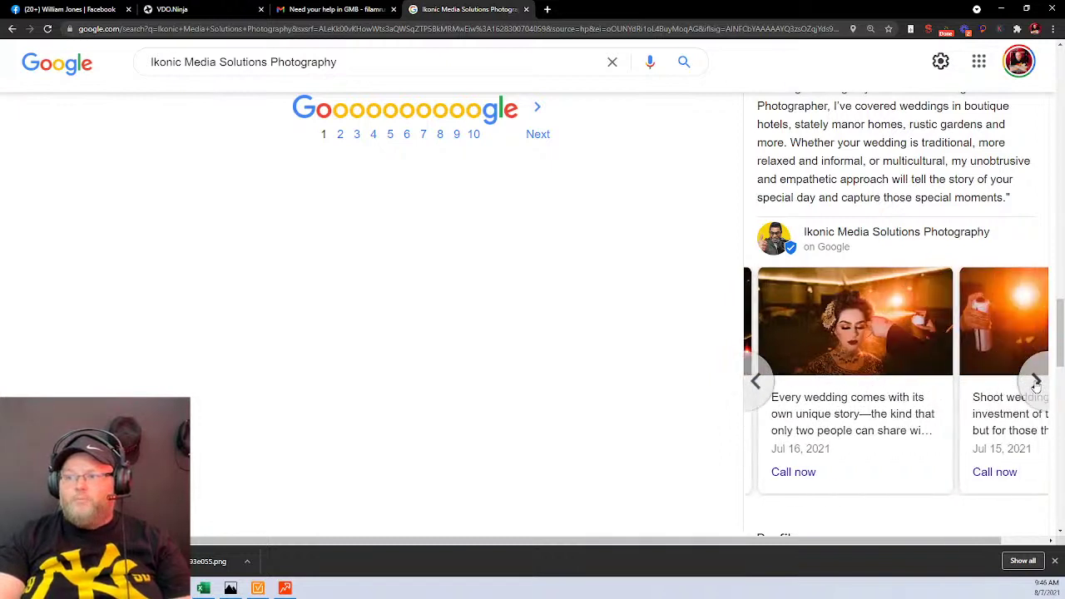
click(1036, 382)
click(1036, 382)
click(1036, 382)
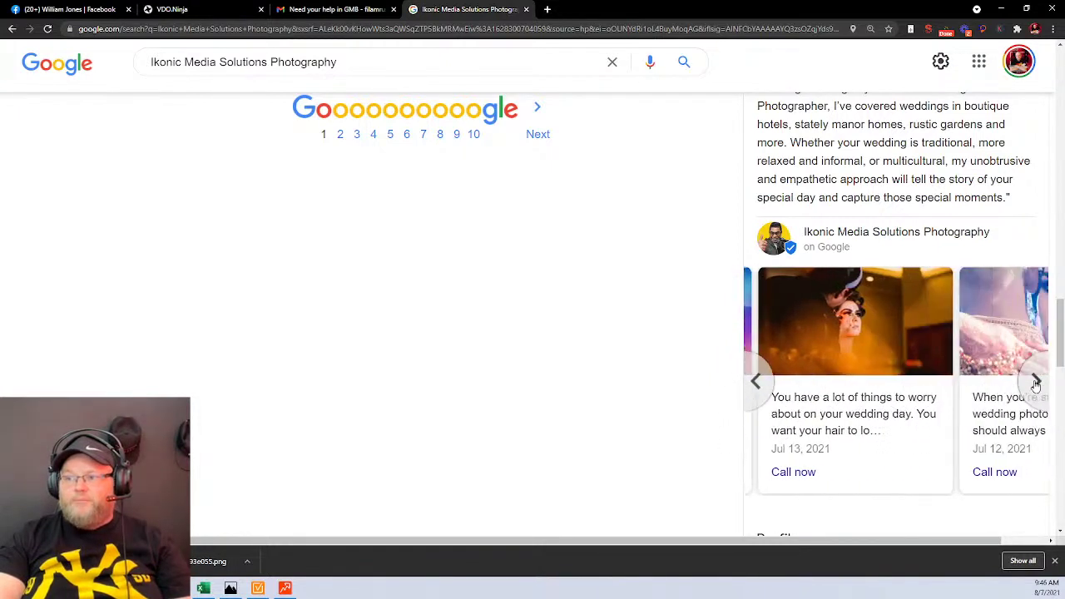
click(1036, 382)
click(1036, 383)
click(1036, 382)
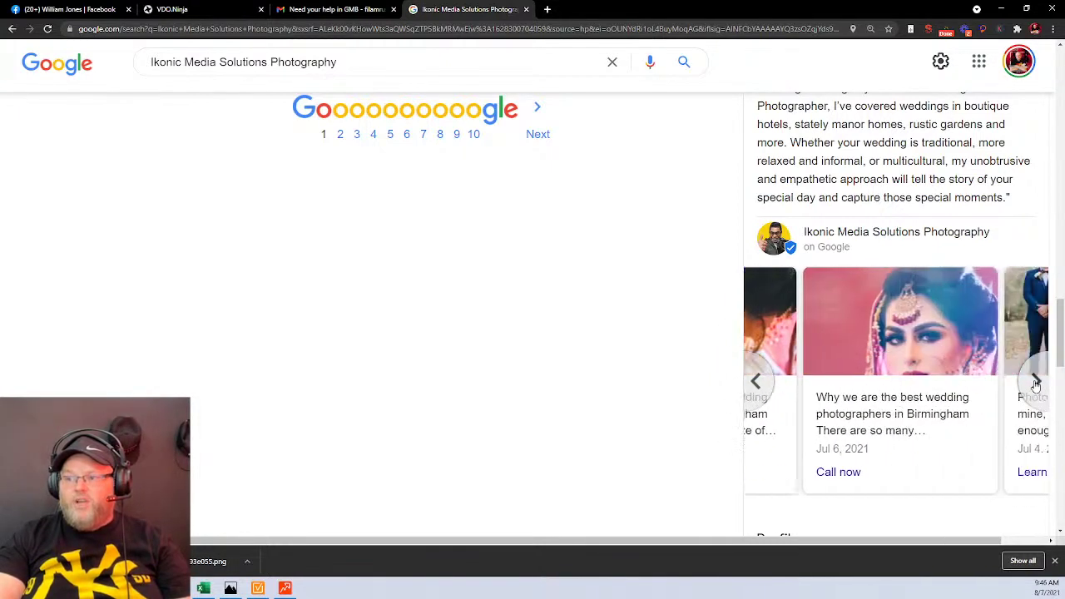
click(1036, 383)
click(1036, 382)
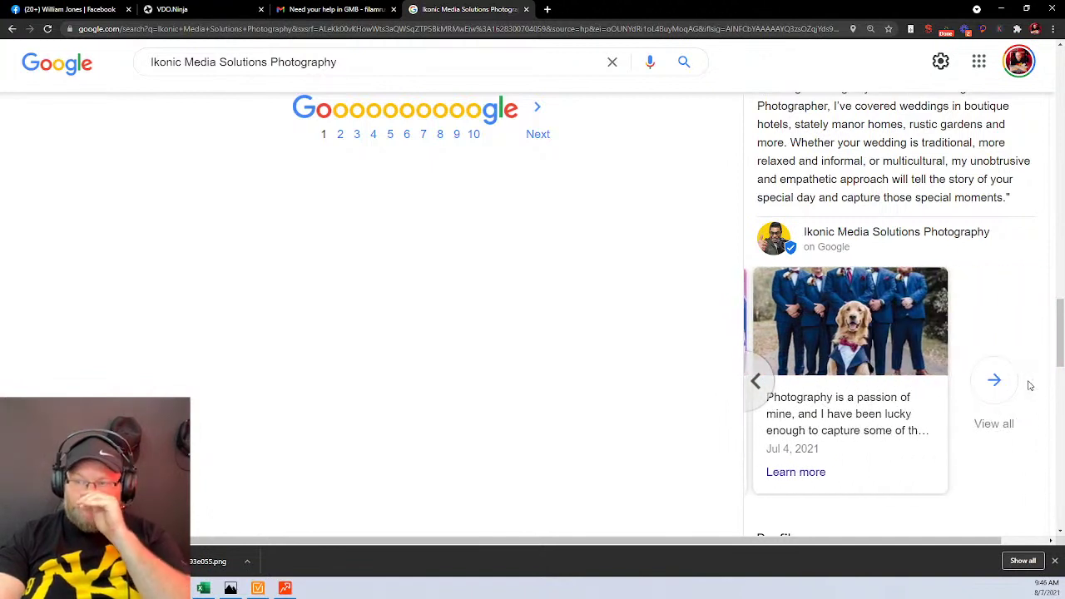
Close the photography business's search results and open the "Leafshield Gutter Guards GMB and website audit info" email from the Questions to Answer this week label.
click(389, 9)
click(466, 8)
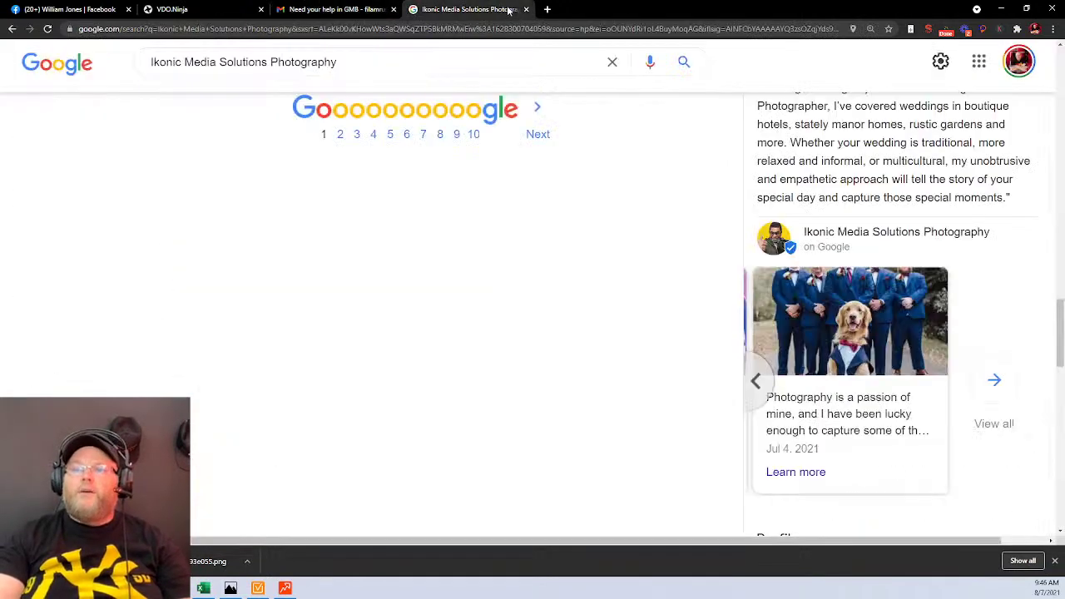
click(526, 9)
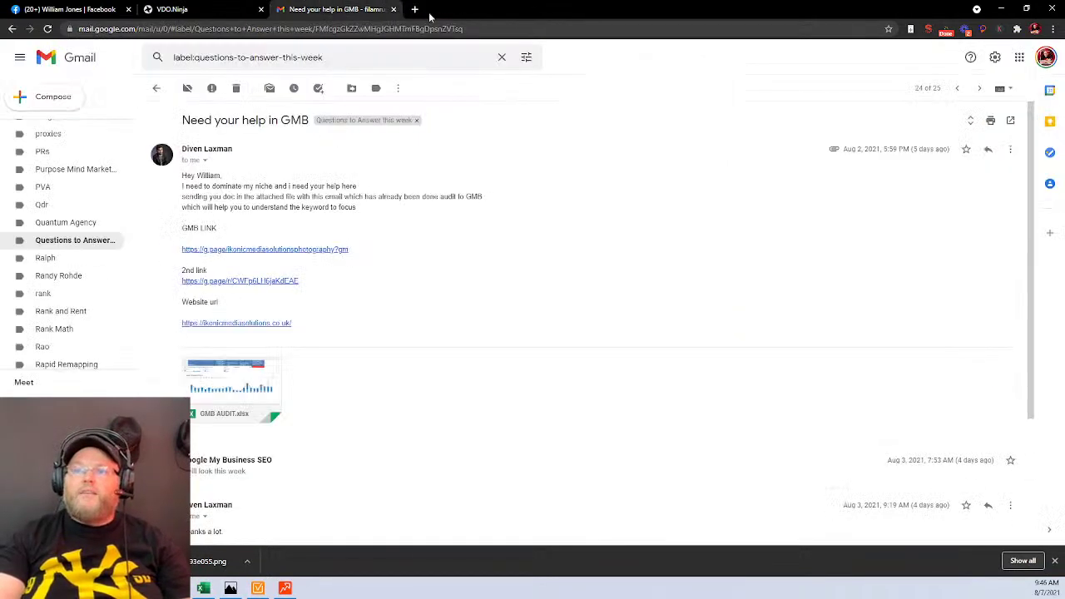
click(88, 238)
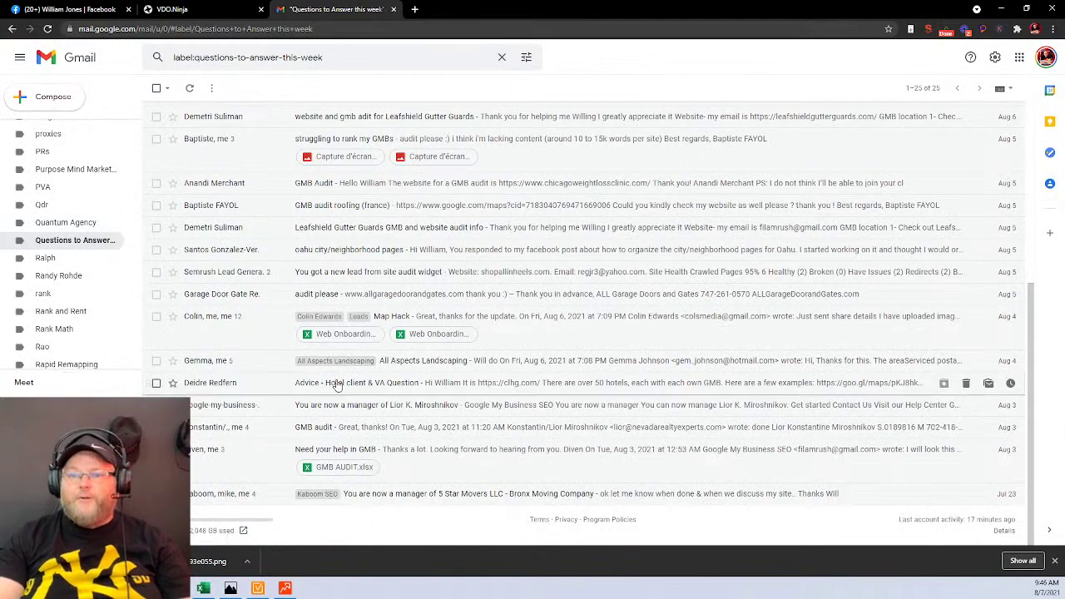
scroll(333, 387, up, 2)
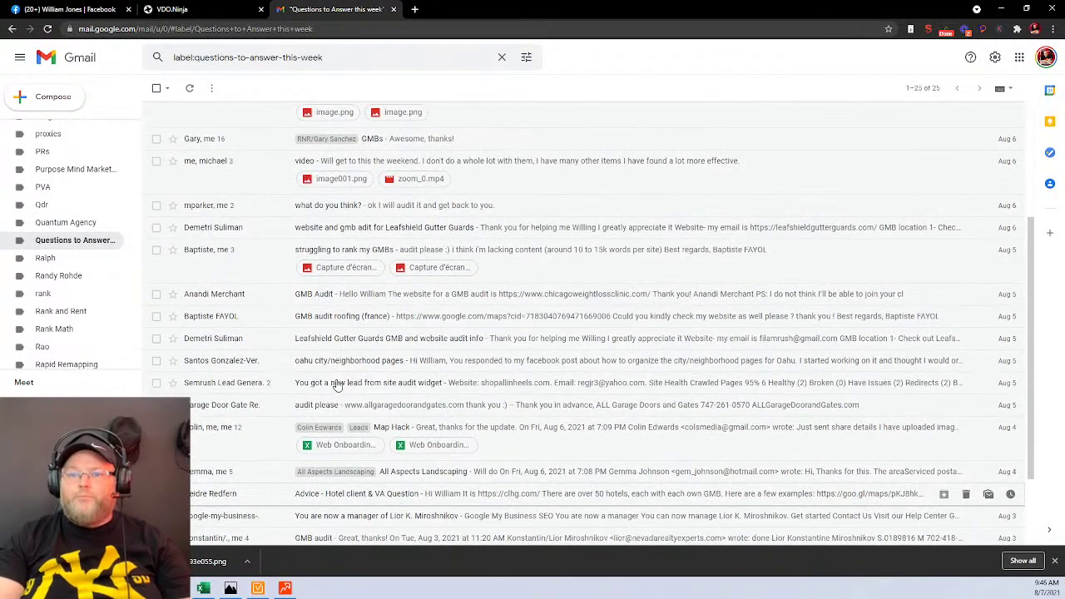
click(350, 341)
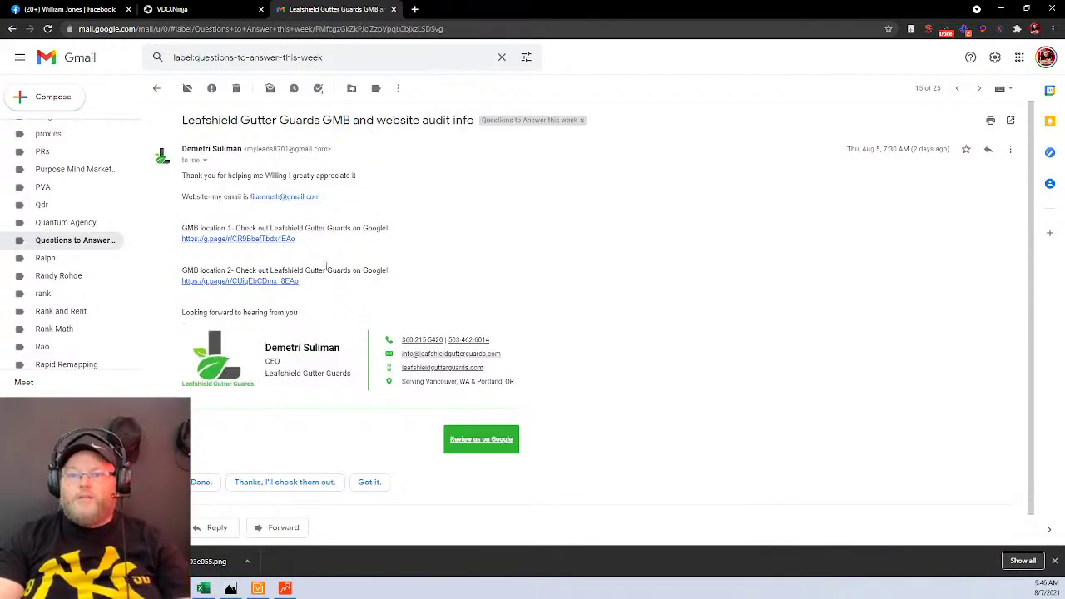
Open the email's GMB location 1 and location 2 links in separate tabs, and return to the Questions to Answer this week list.
scroll(327, 267, down, 1)
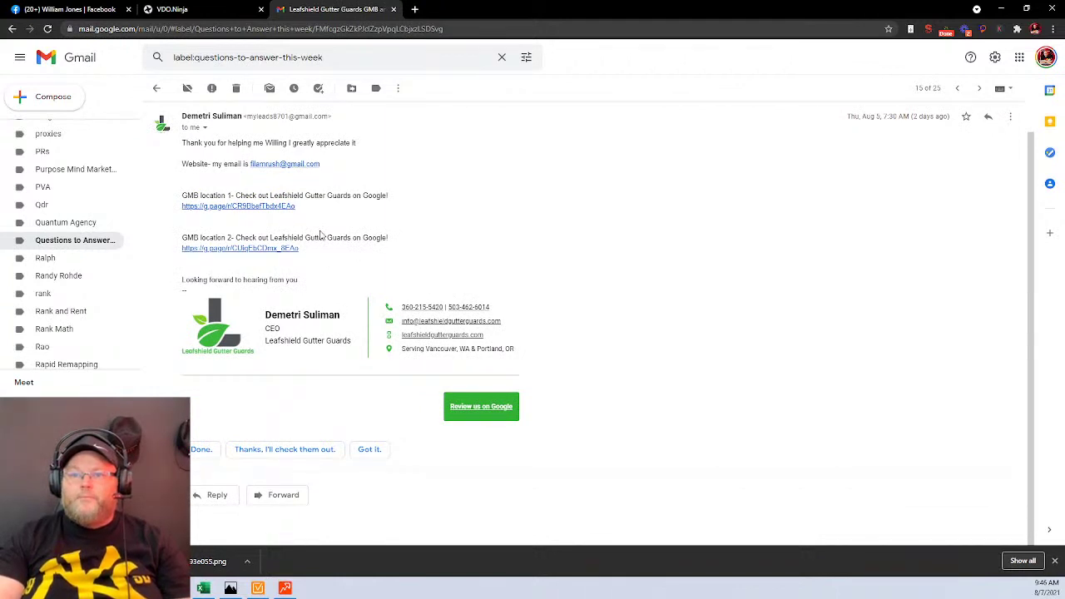
click(269, 207)
click(330, 6)
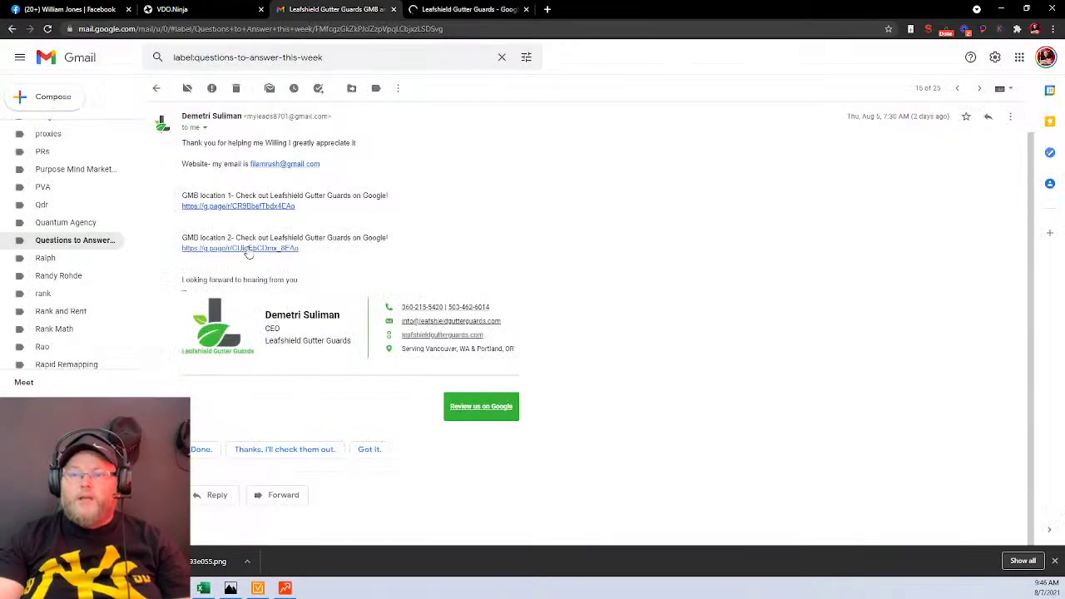
click(242, 246)
click(314, 5)
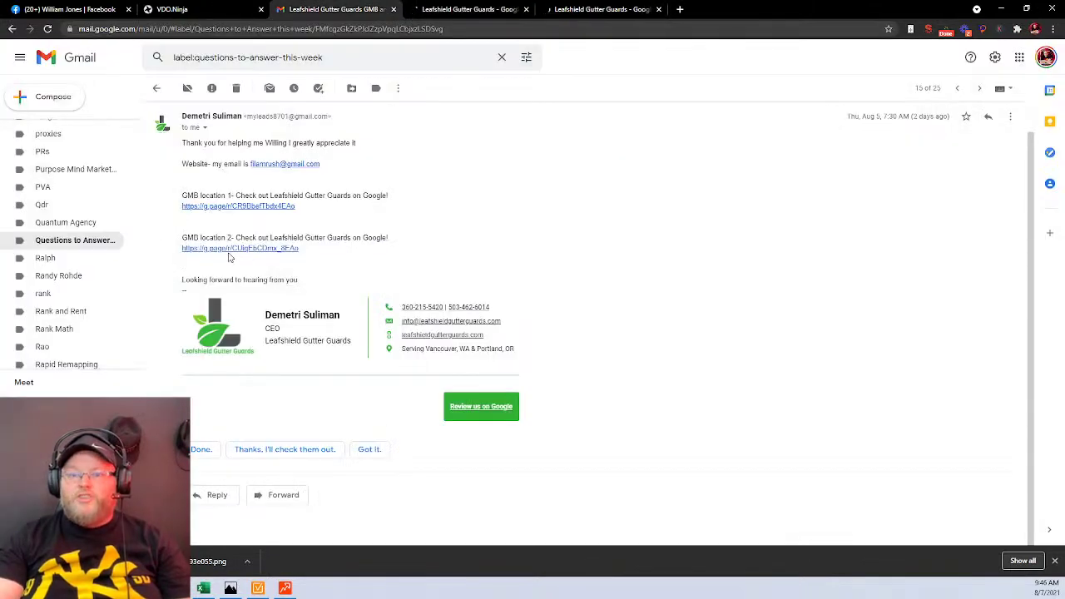
click(67, 241)
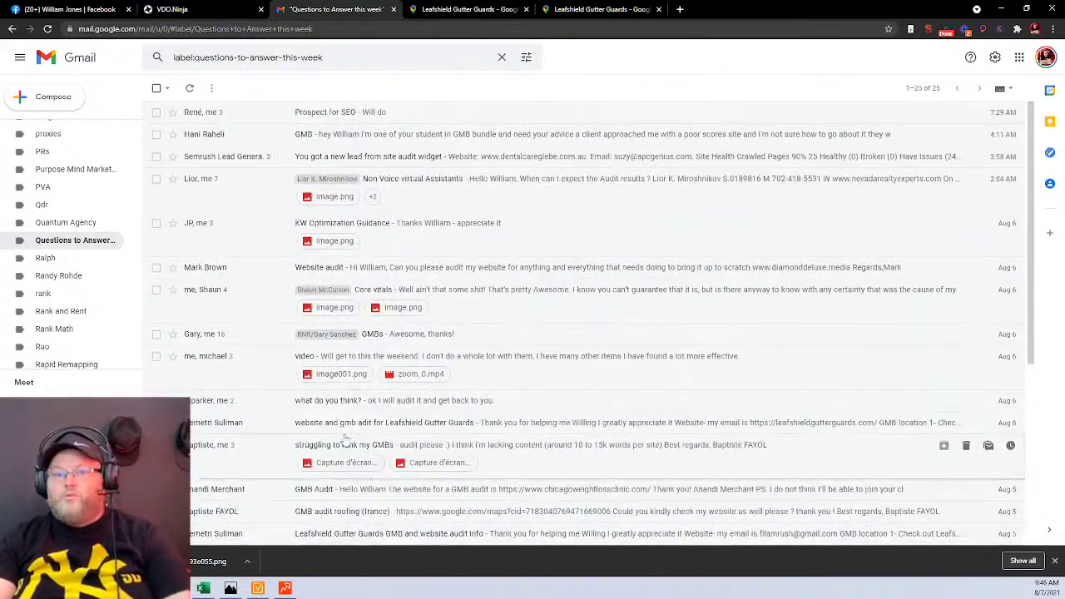
scroll(416, 491, down, 3)
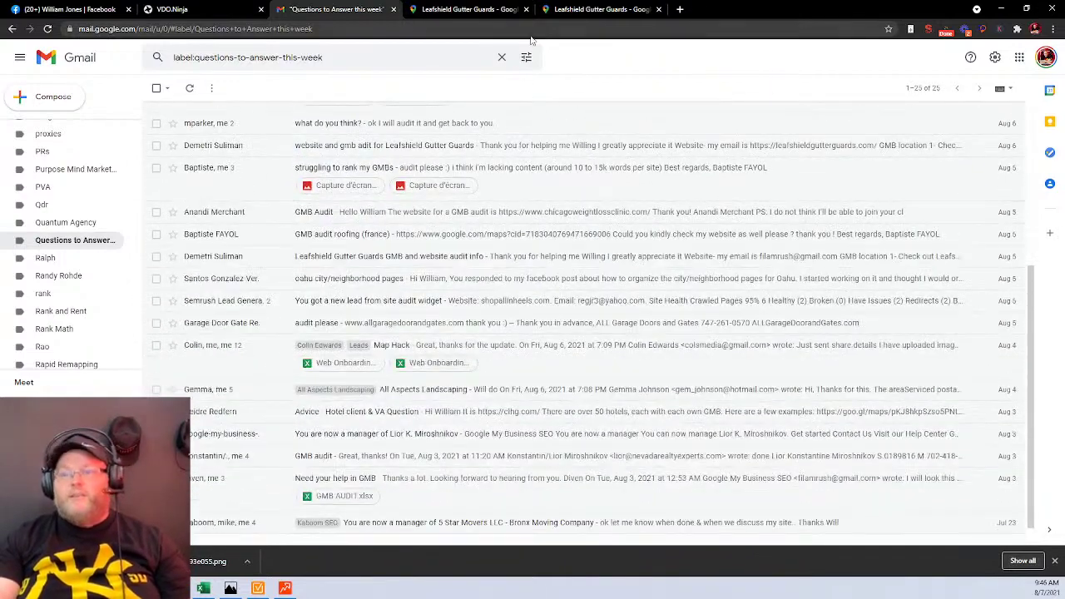
Copy the business name Leafshield Gutter Guards from the second location's Google Maps listing.
click(595, 9)
triple_click(200, 298)
key(ctrl+c)
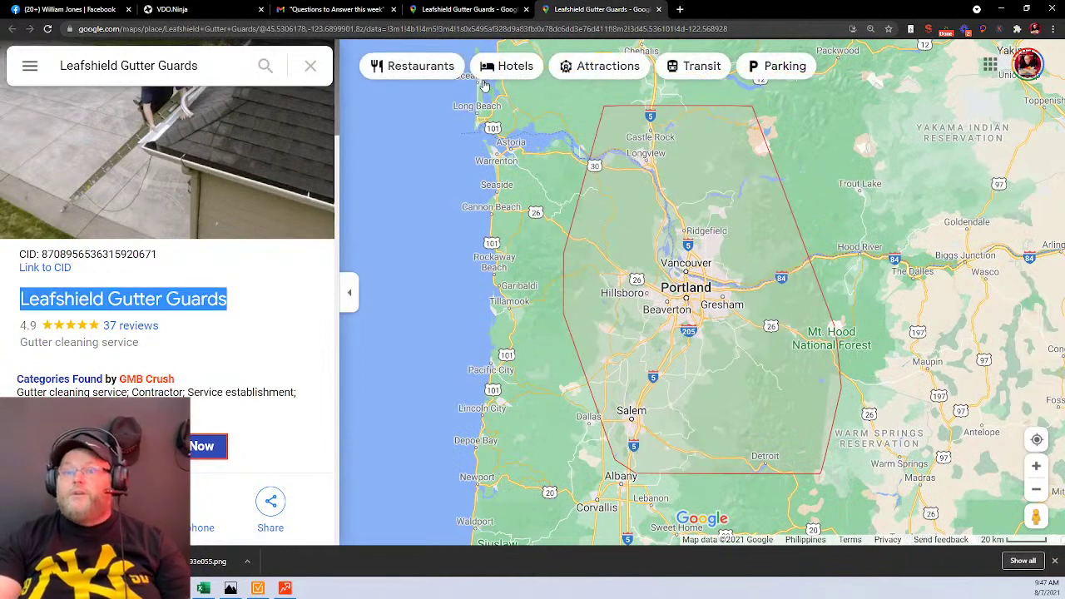
Open the Local Falcon dashboard (localfalcon.com/dashboard) in a new tab.
click(680, 11)
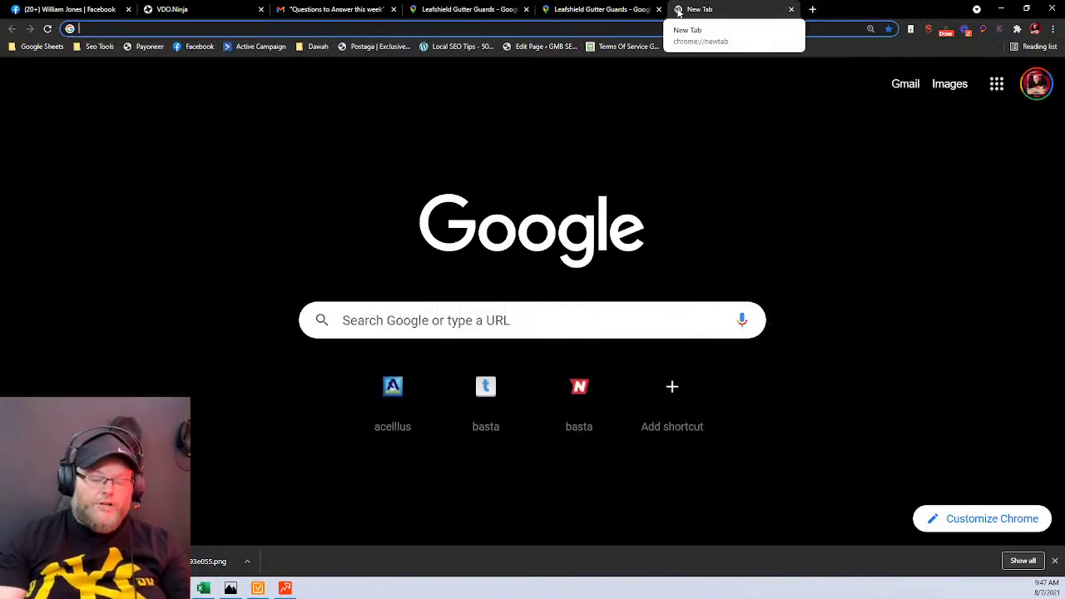
text(local)
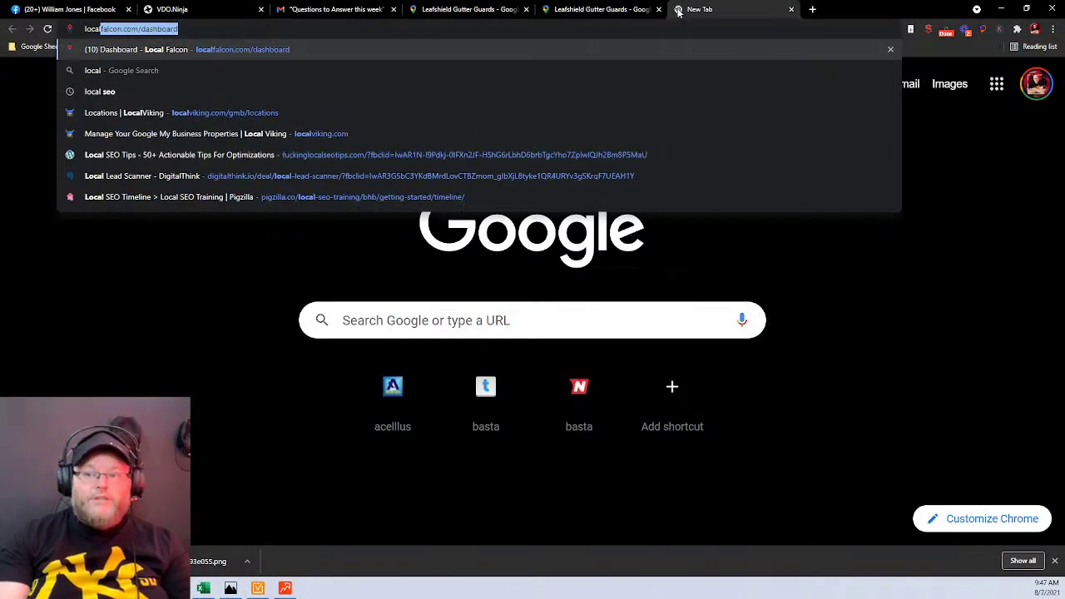
key(Down)
key(Down)
key(Down)
key(Up)
key(Up)
key(Up)
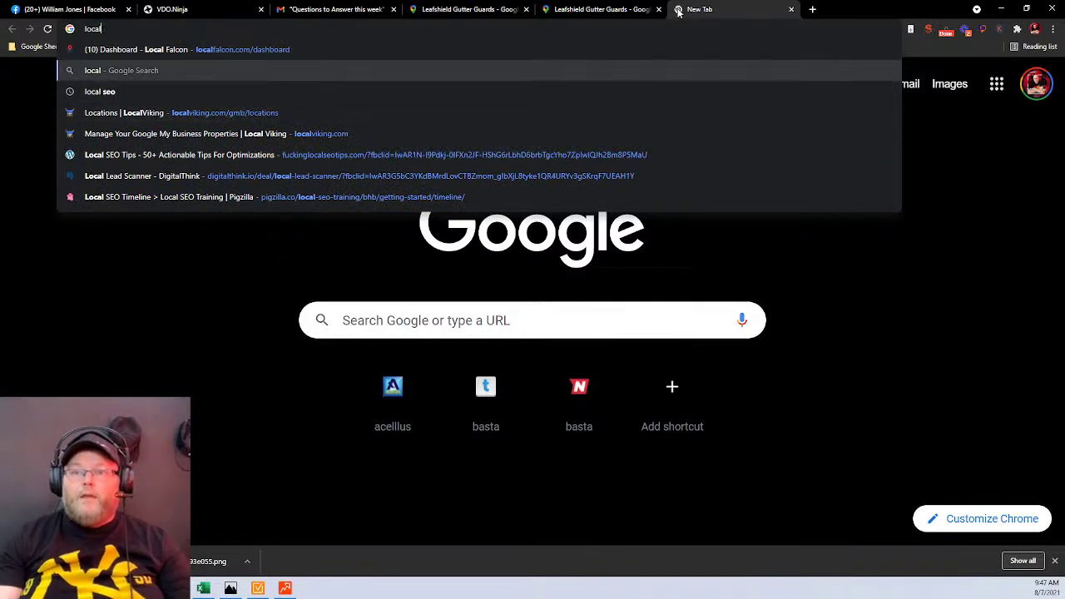
key(Return)
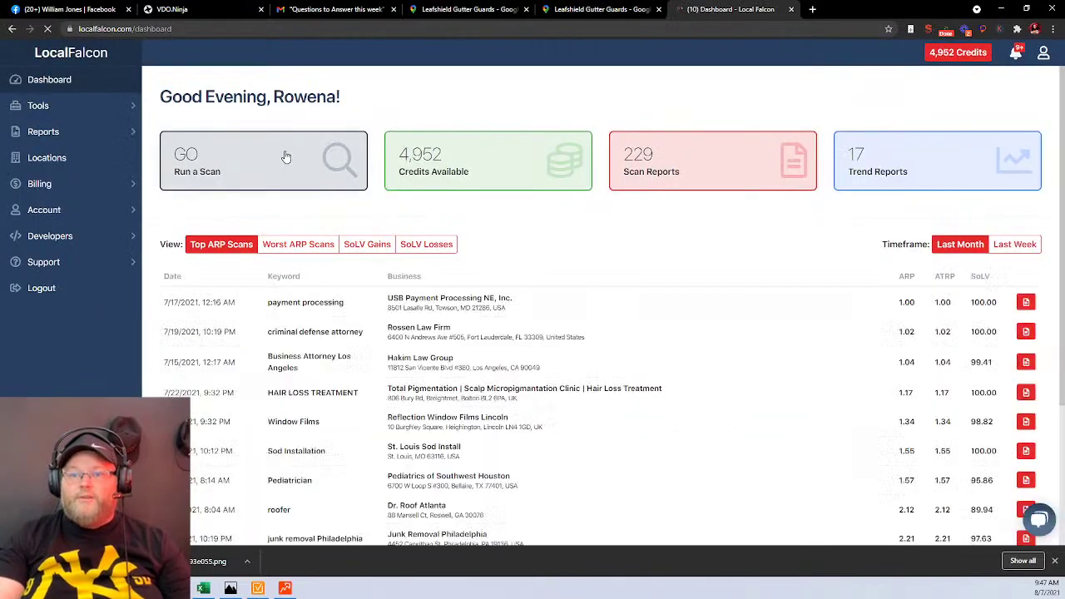
Start a new map scan and search for Leafshield Gutter Guards as a location to add.
click(284, 163)
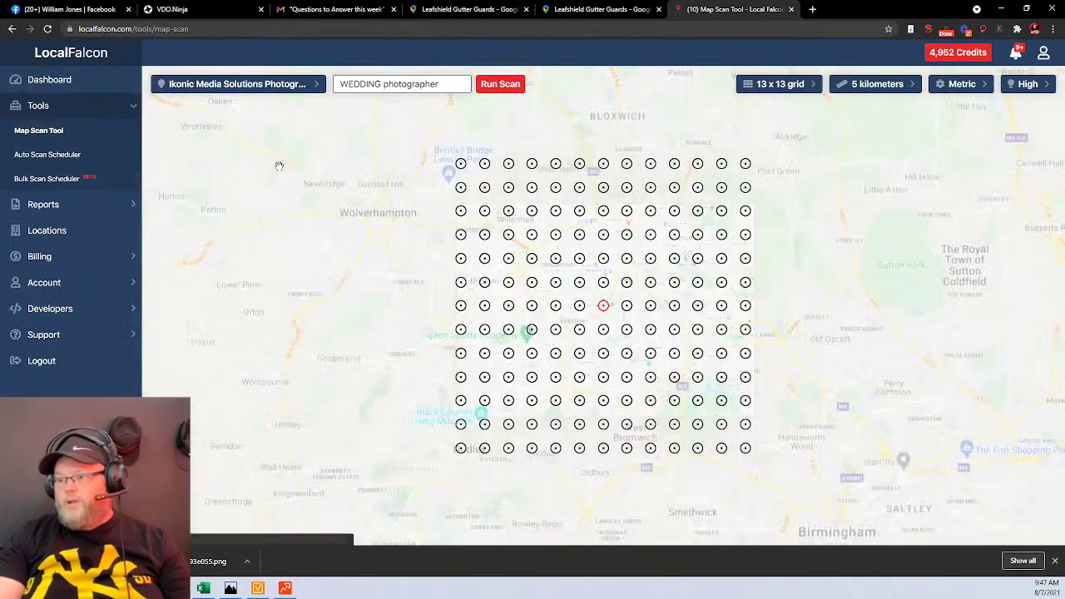
click(273, 87)
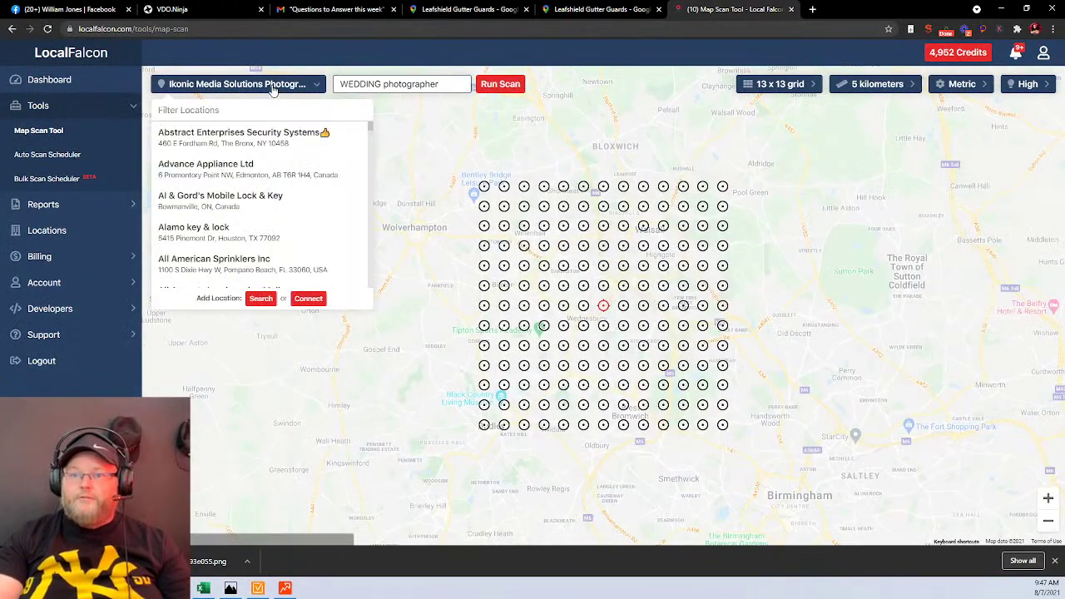
click(260, 298)
key(ctrl+v)
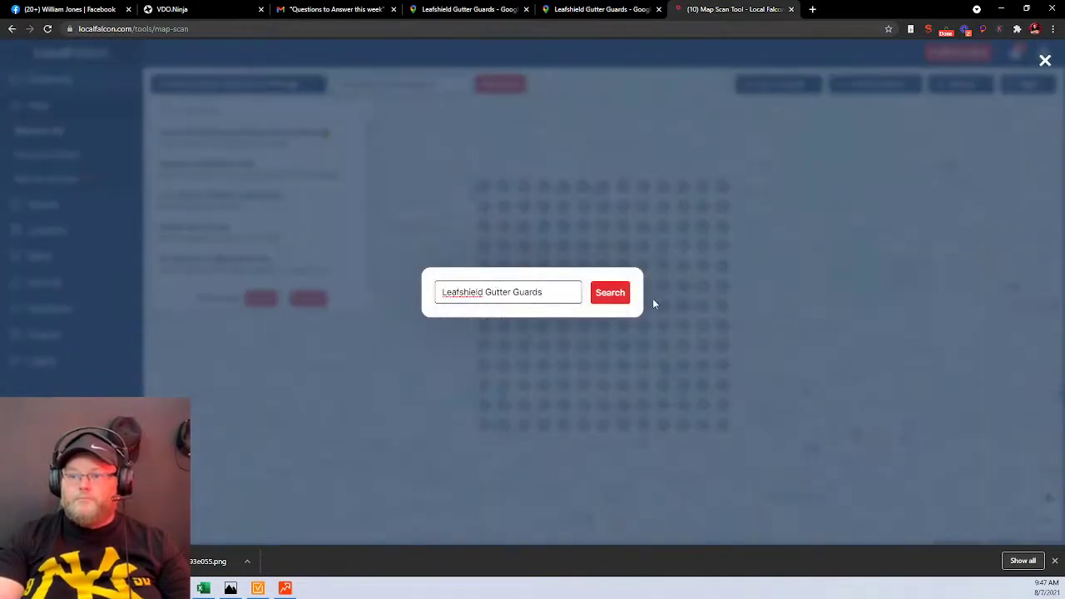
click(610, 292)
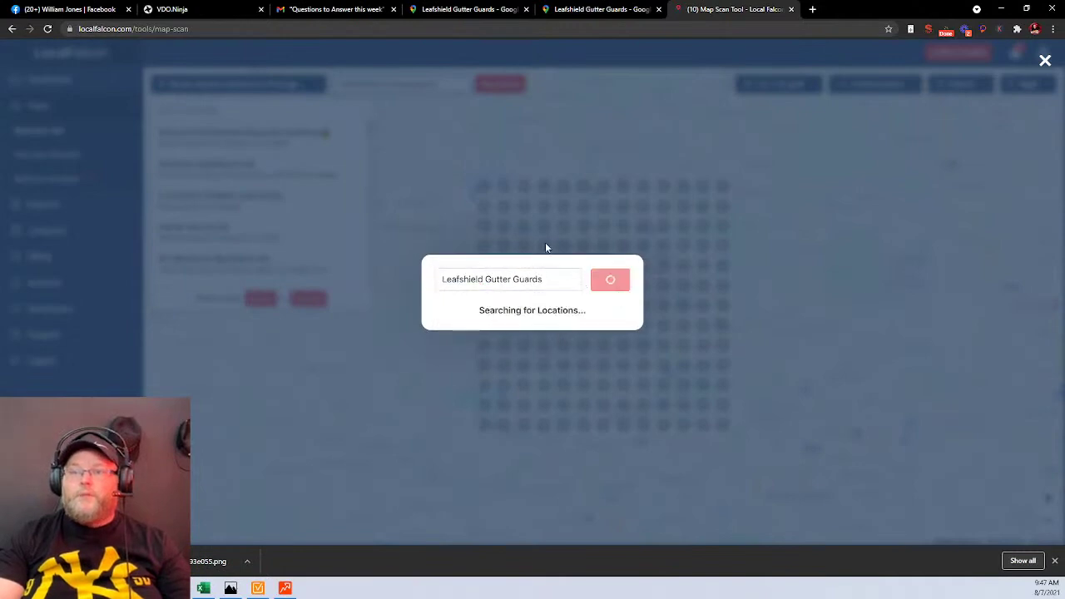
On the first Leafshield Gutter Guards Maps listing, check the business categories, reviews, address, hours and website details.
click(473, 10)
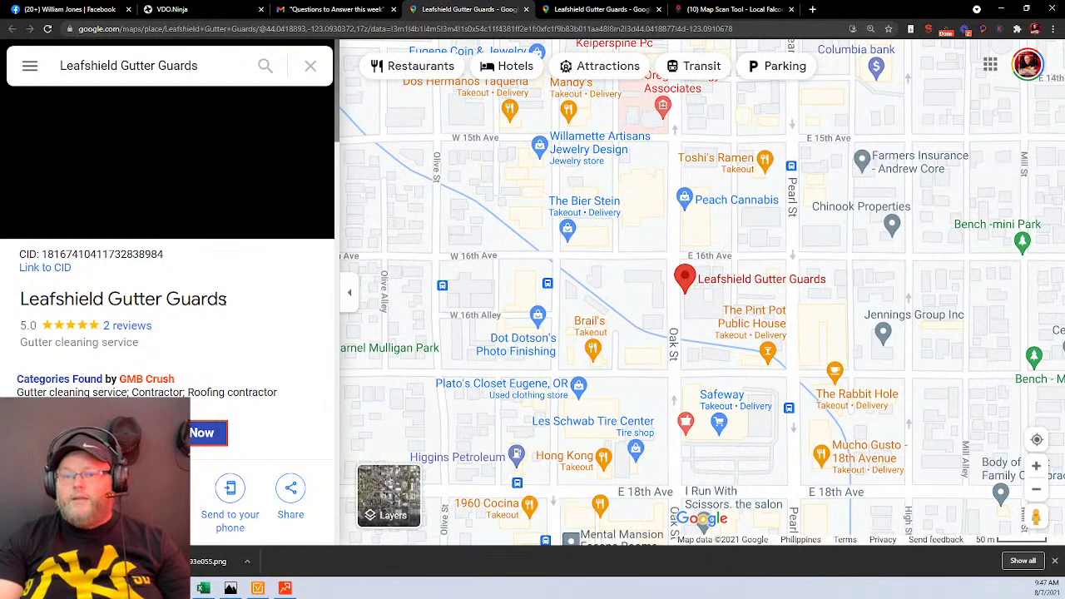
drag(129, 392, 16, 392)
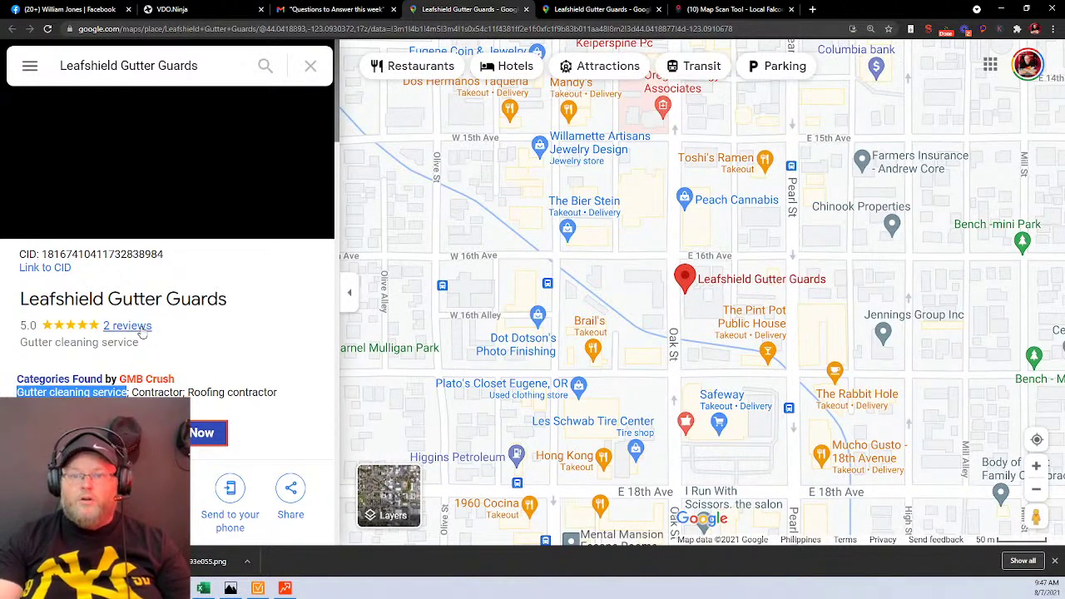
scroll(194, 381, down, 2)
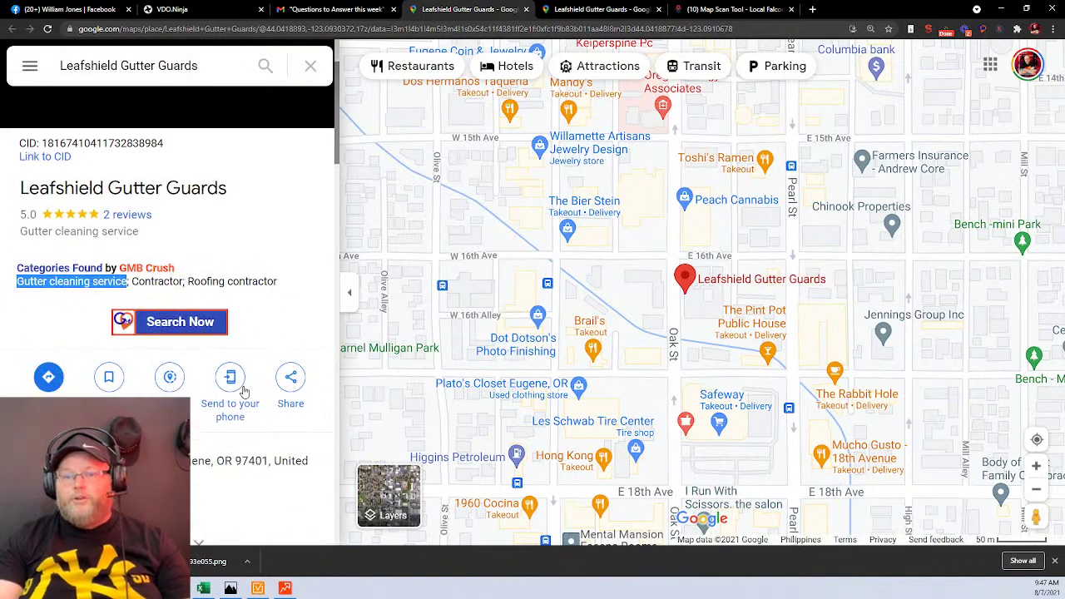
scroll(241, 388, down, 3)
scroll(242, 384, down, 1)
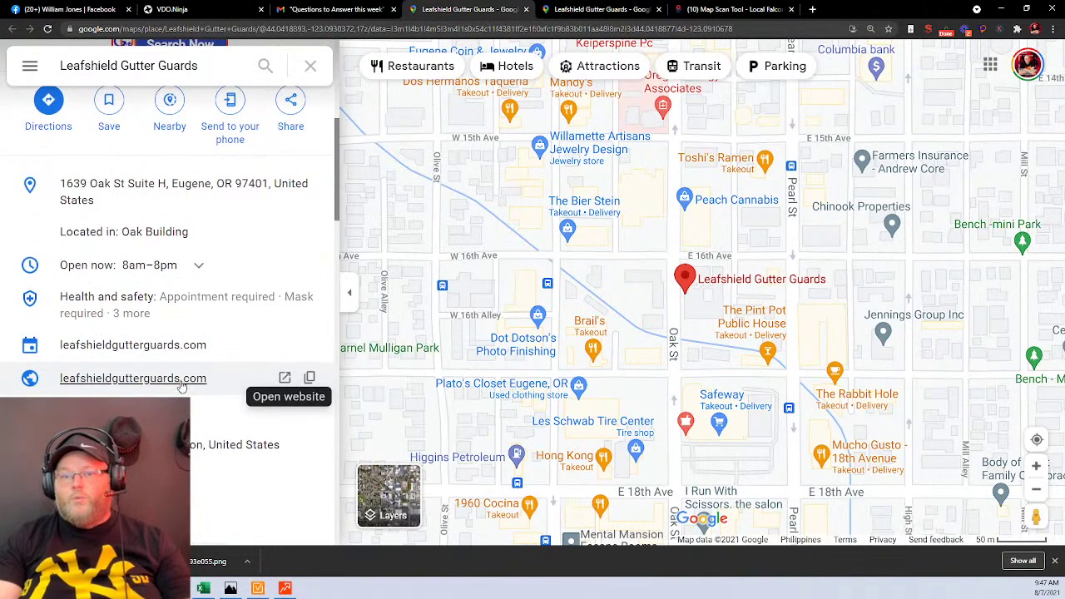
Open the website linked from the Eugene listing and close the second location's Maps listing.
click(237, 379)
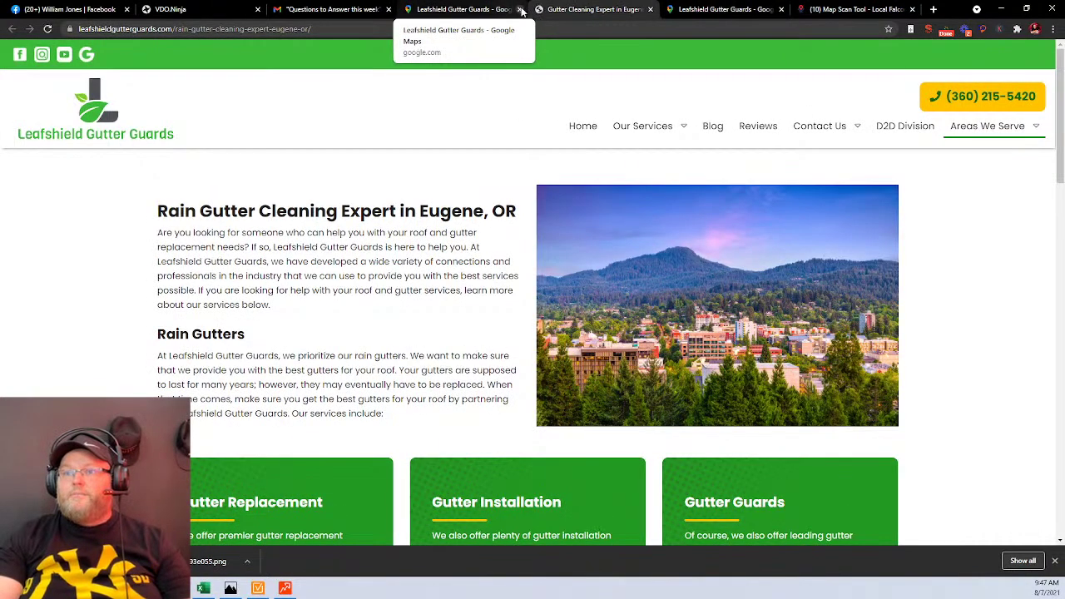
middle_click(761, 13)
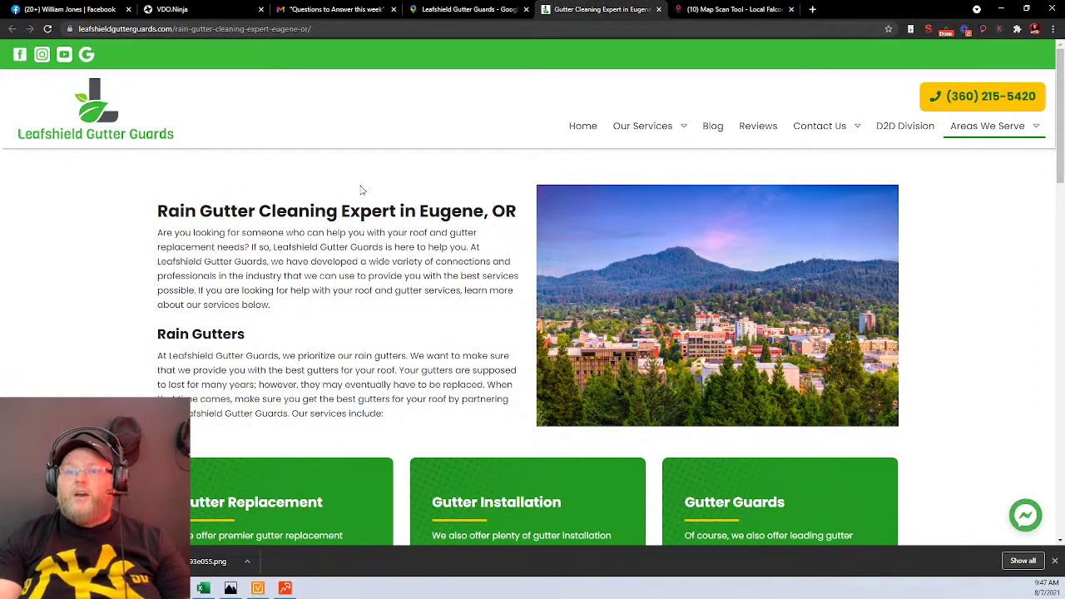
Copy the keyword "Gutter Cleaning" from the Eugene page heading and choose Leafshield Gutter Guards as the location in Local Falcon's map scan tool.
drag(338, 212, 195, 212)
key(ctrl+c)
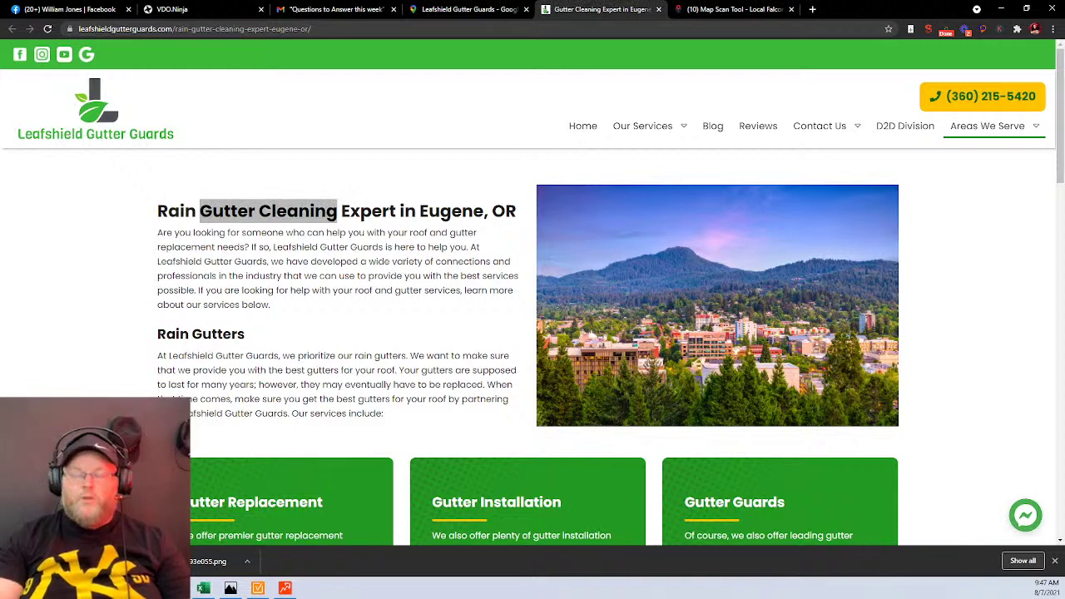
click(739, 8)
click(490, 313)
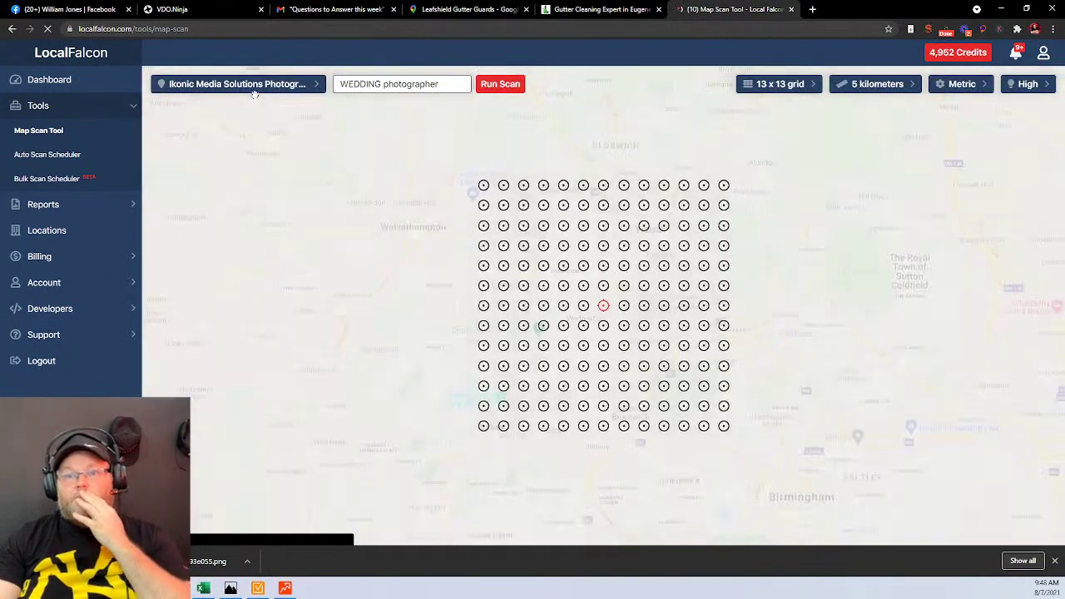
click(254, 93)
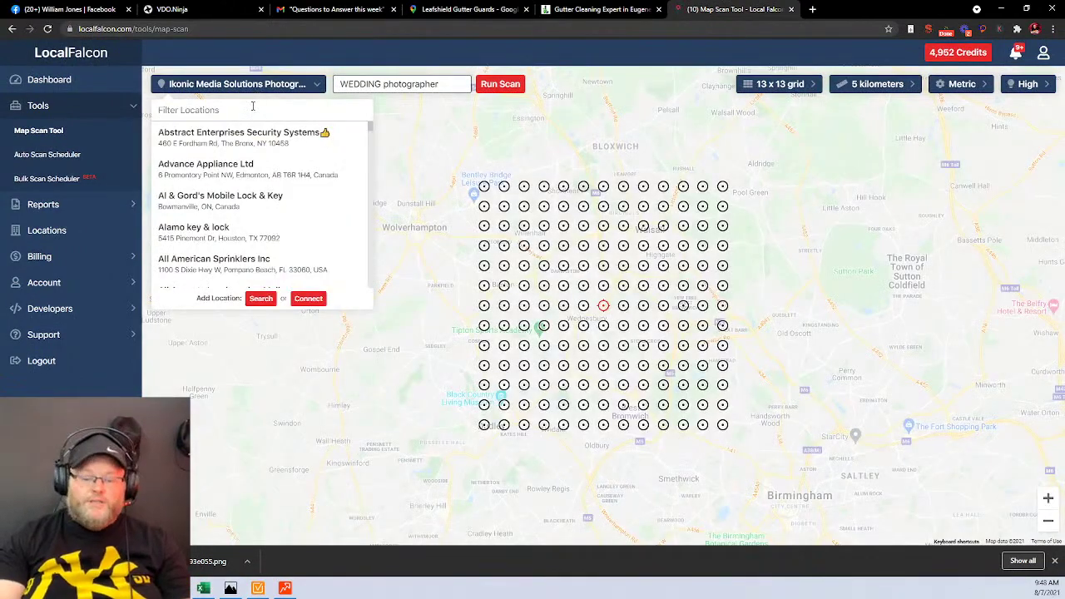
text(leaf)
click(225, 135)
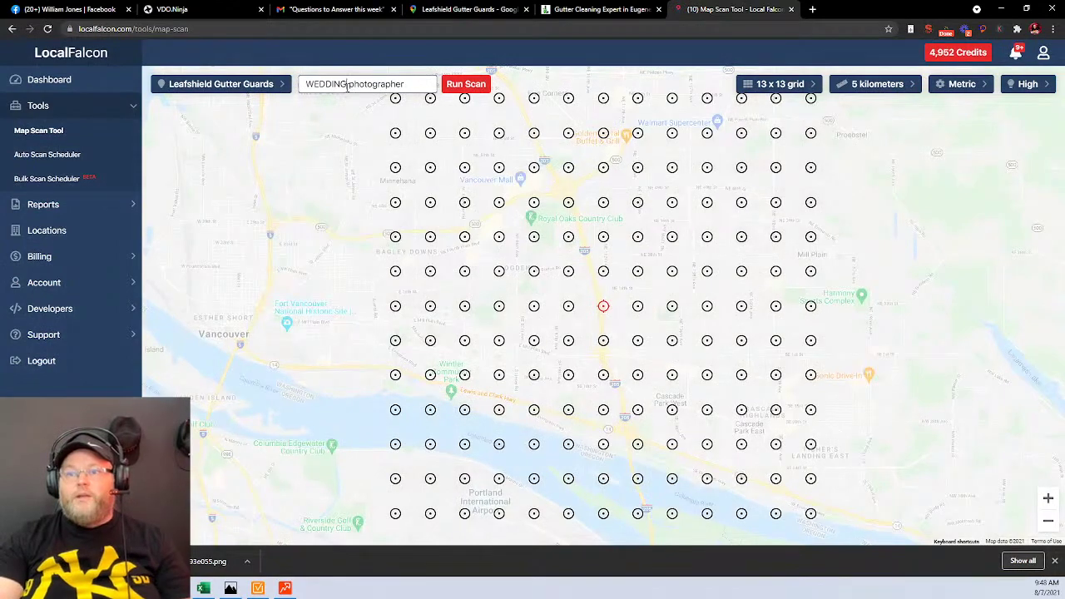
Replace the scan keyword with "Gutter Cleaning", run the scan and wait for its results.
triple_click(348, 86)
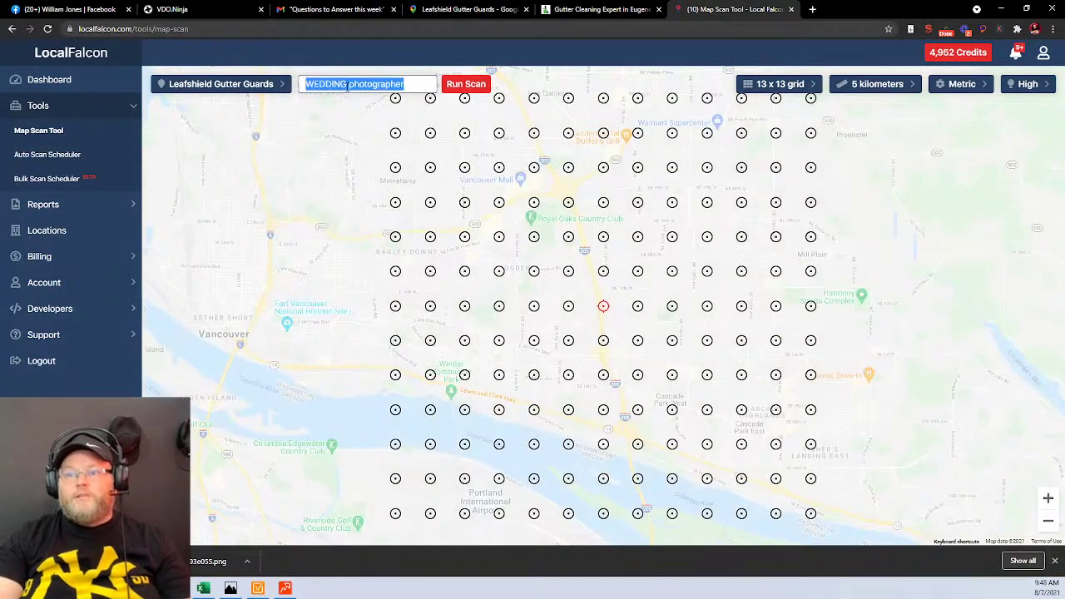
key(ctrl+v)
click(453, 88)
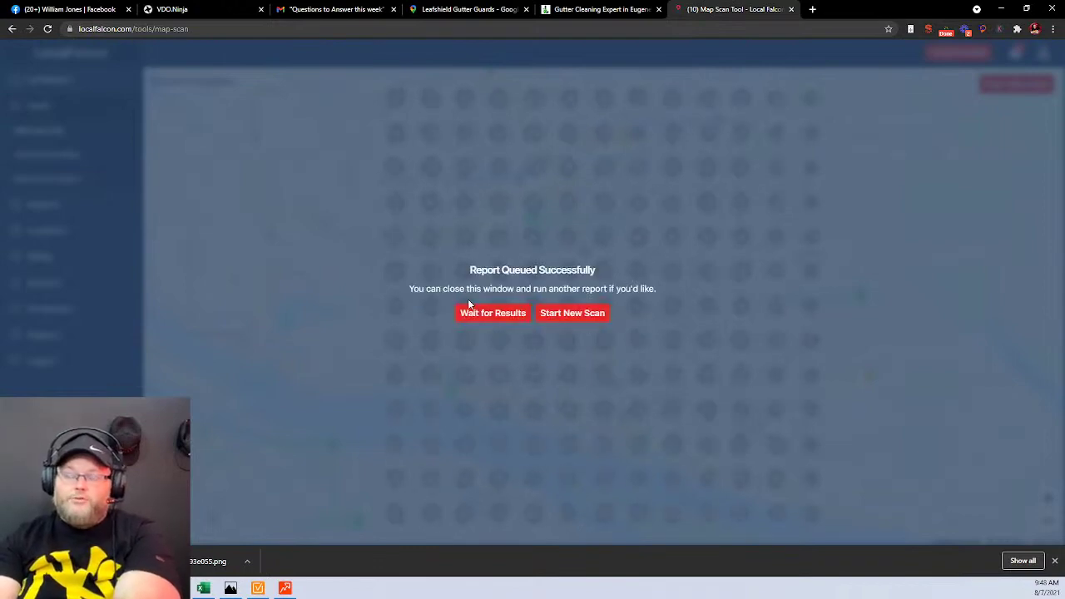
click(491, 313)
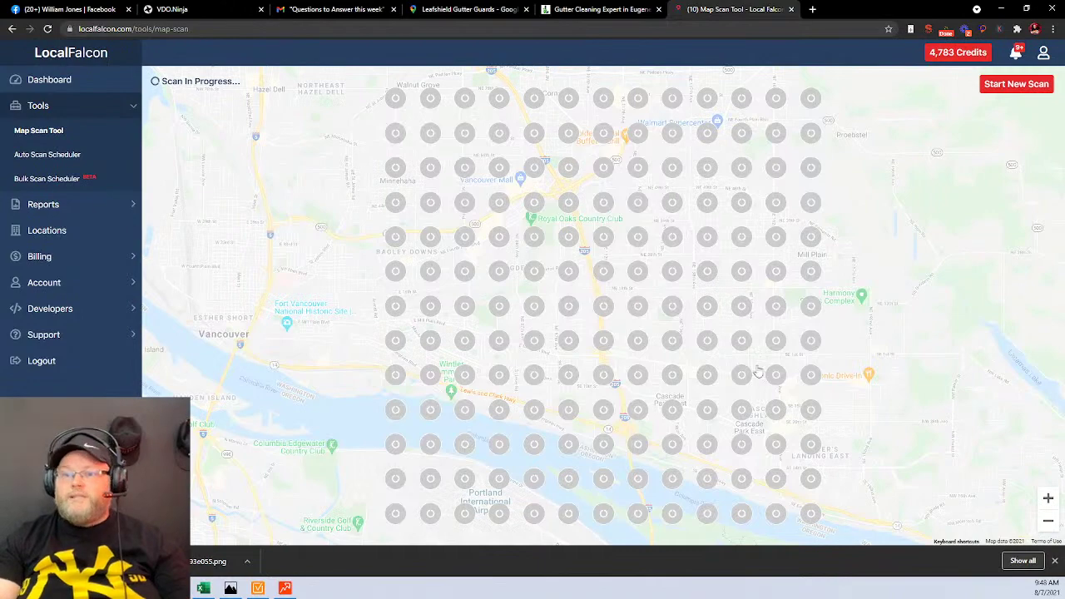
Return to the Eugene, OR page on the Leafshield website and review its heading and service sections.
click(562, 8)
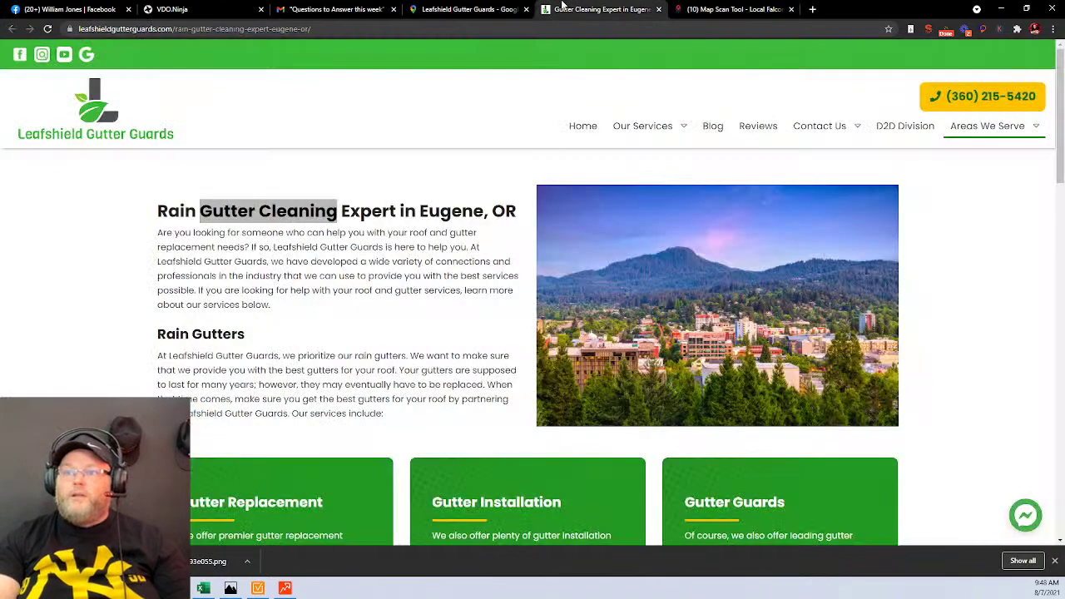
click(961, 191)
scroll(961, 257, down, 3)
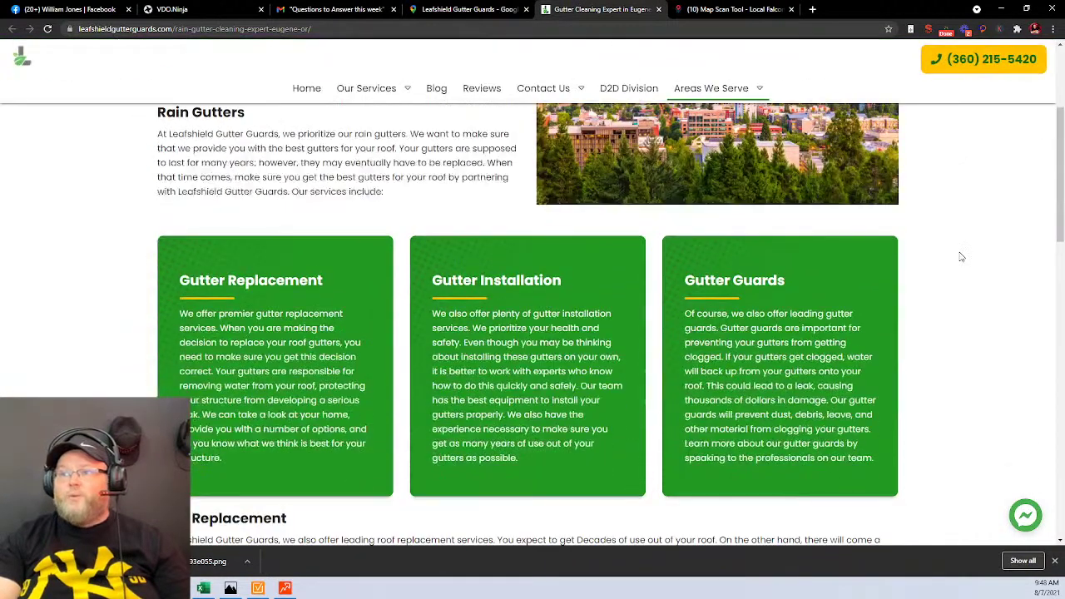
scroll(1012, 252, up, 3)
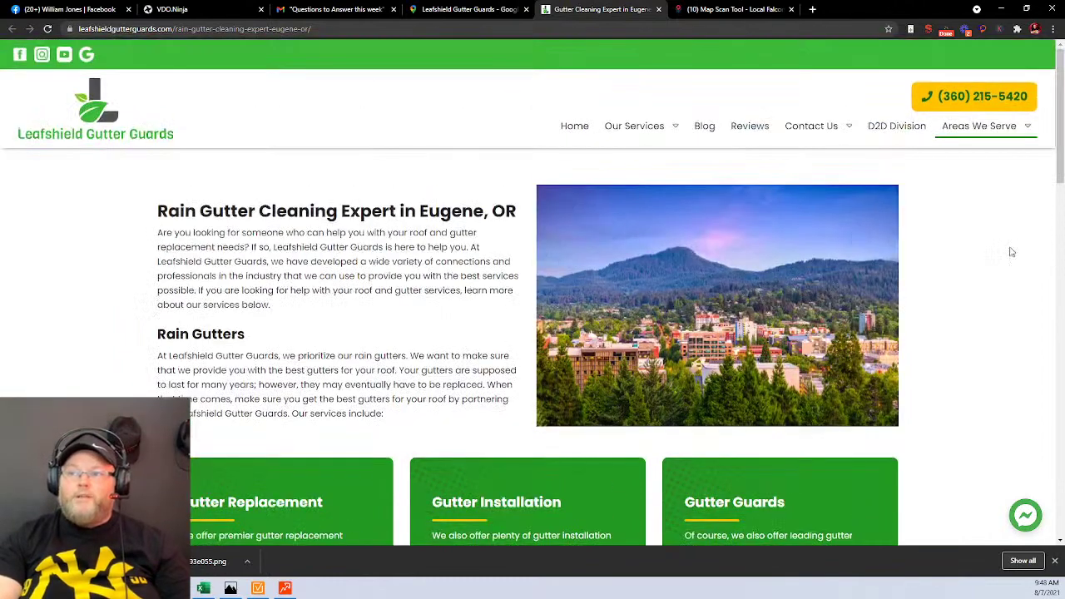
scroll(896, 155, down, 1)
Open the Chehalis, WA service-area page and examine its introduction, gutter service sections, FAQs and footer.
mouse_move(1030, 80)
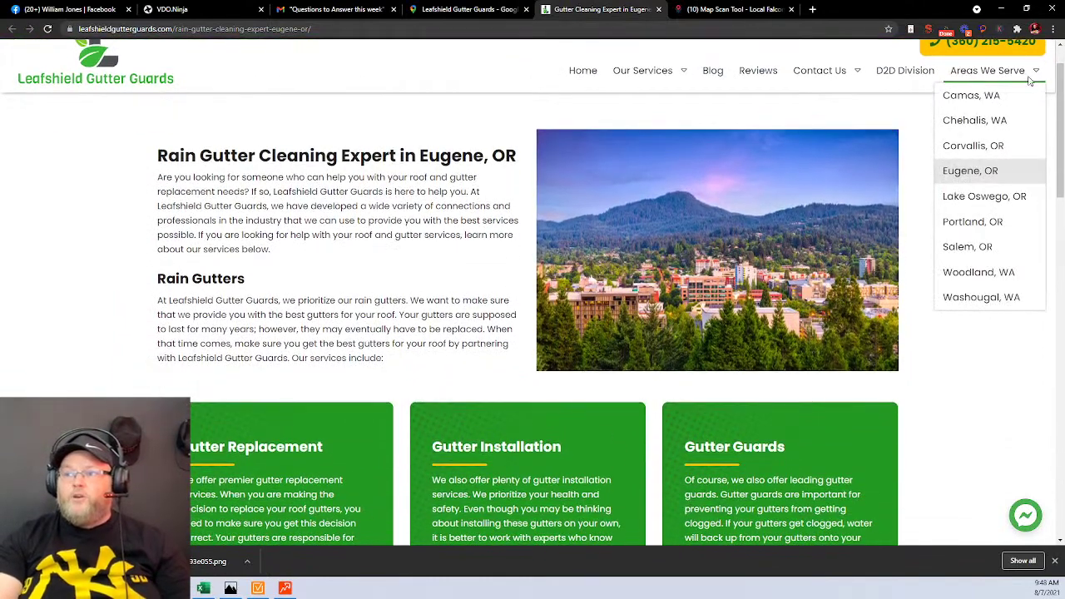
click(989, 127)
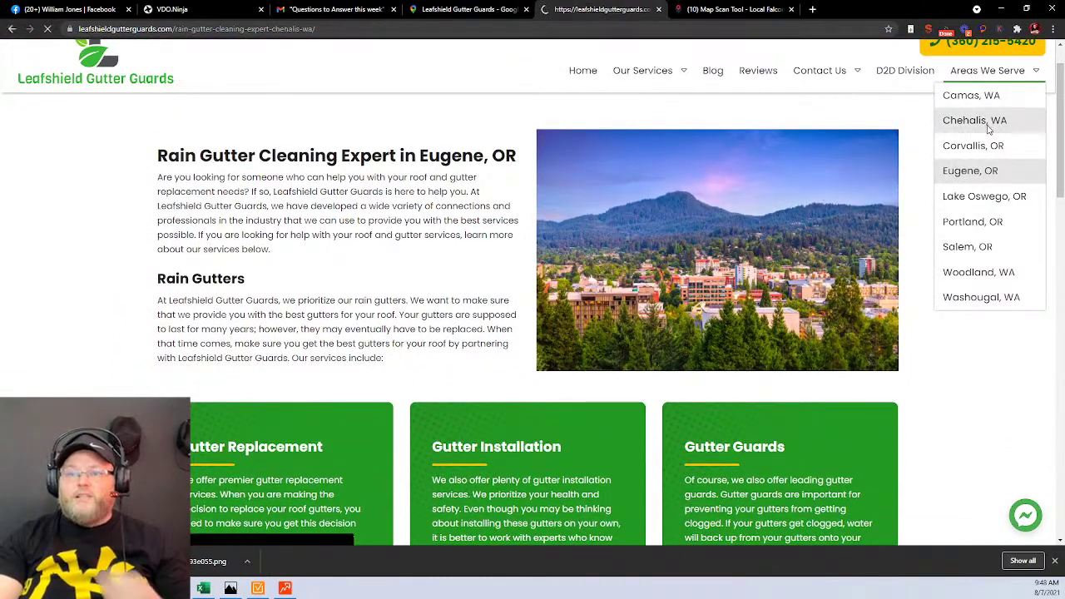
scroll(812, 332, down, 3)
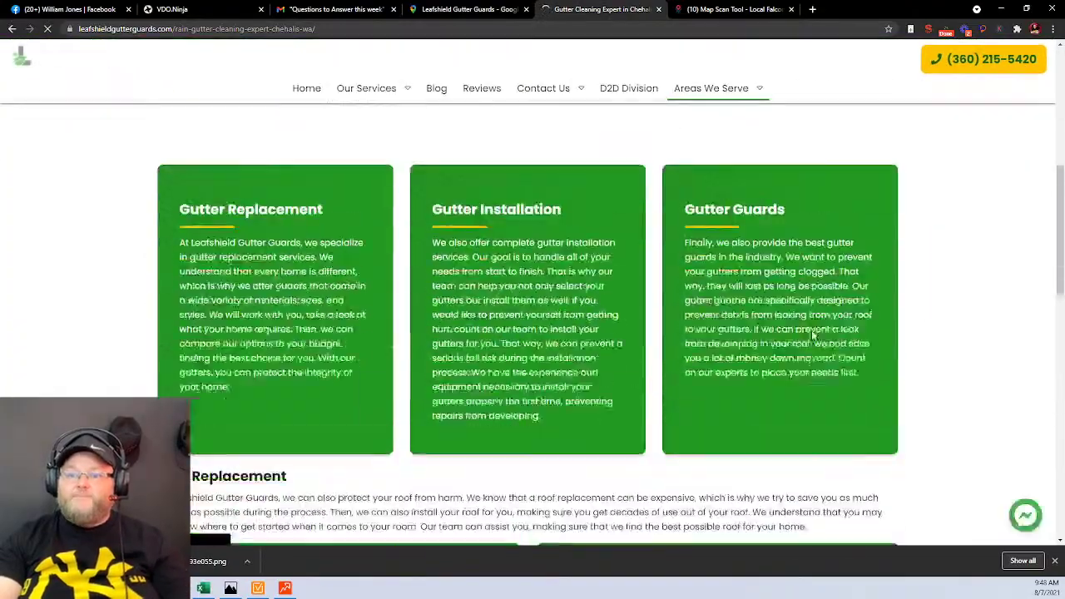
scroll(813, 335, down, 10)
scroll(813, 336, up, 1)
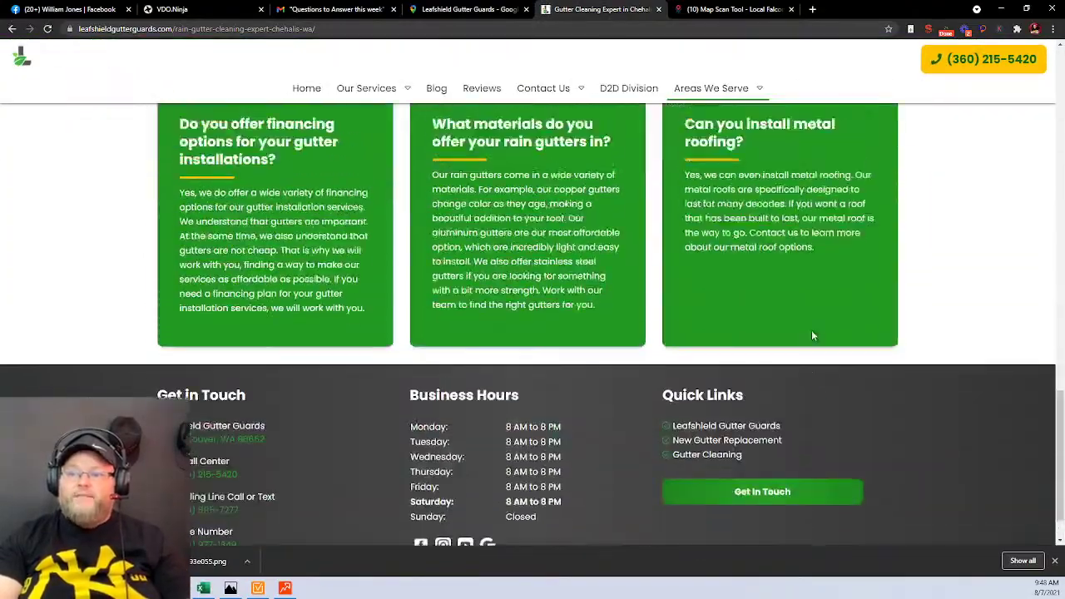
scroll(813, 335, up, 15)
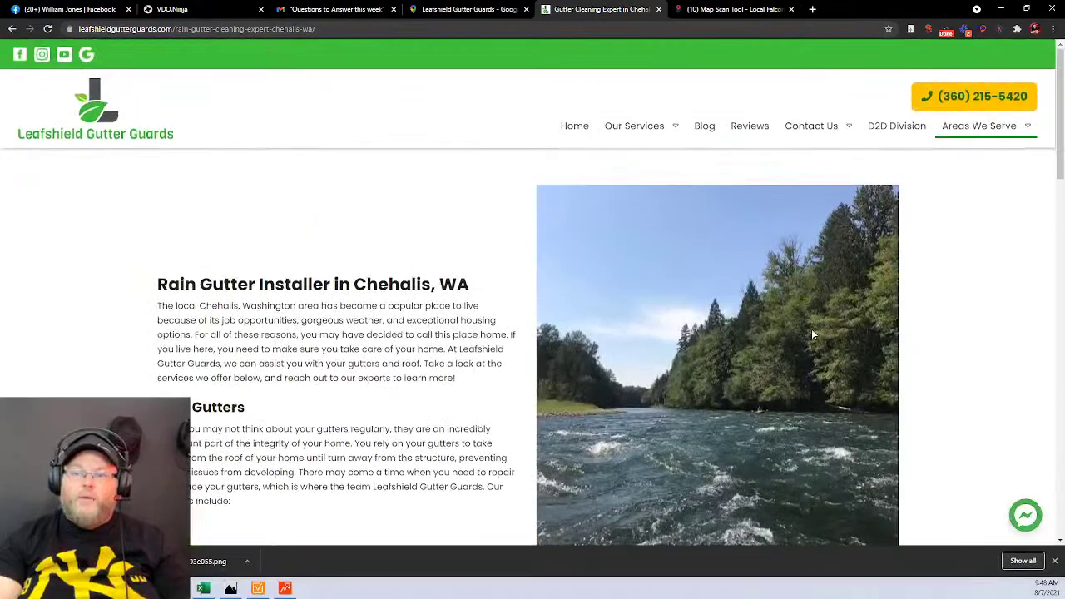
scroll(812, 335, down, 10)
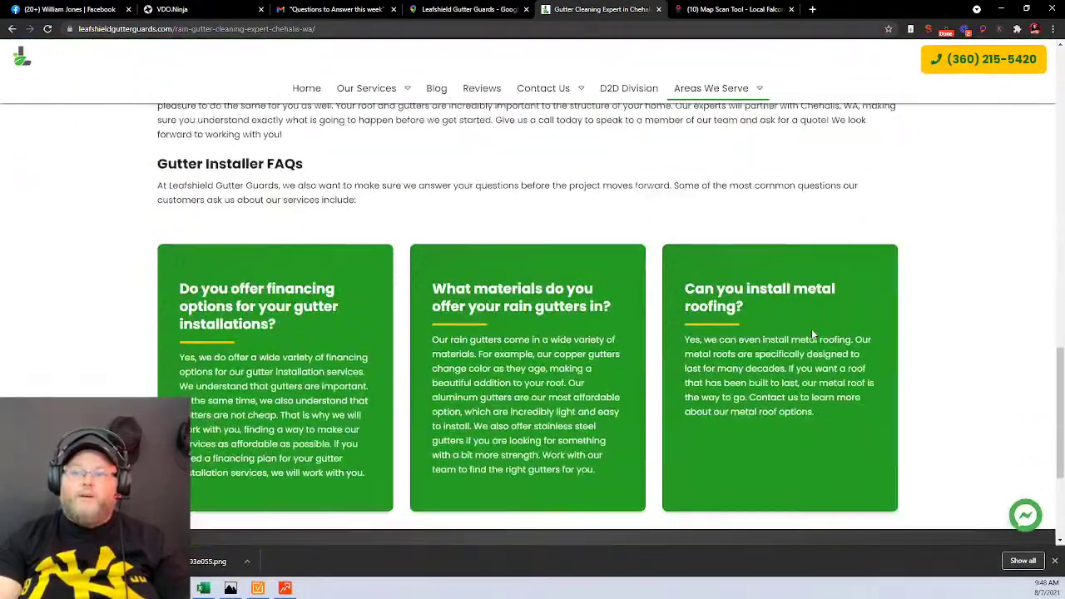
scroll(813, 333, up, 6)
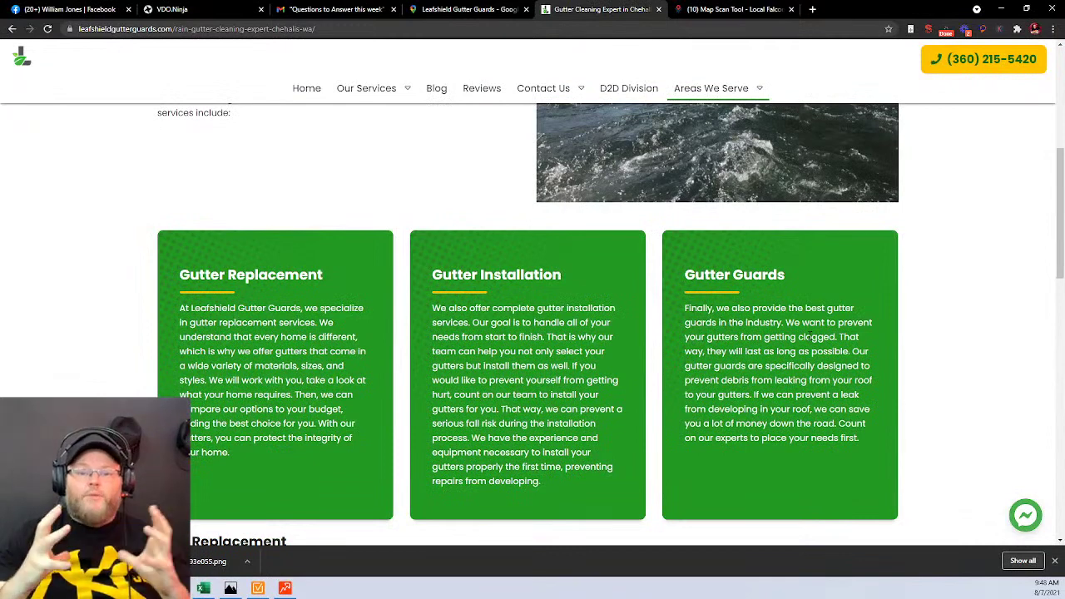
Open the Leafshield home page and inspect its heading structure with the SEO extension.
click(303, 92)
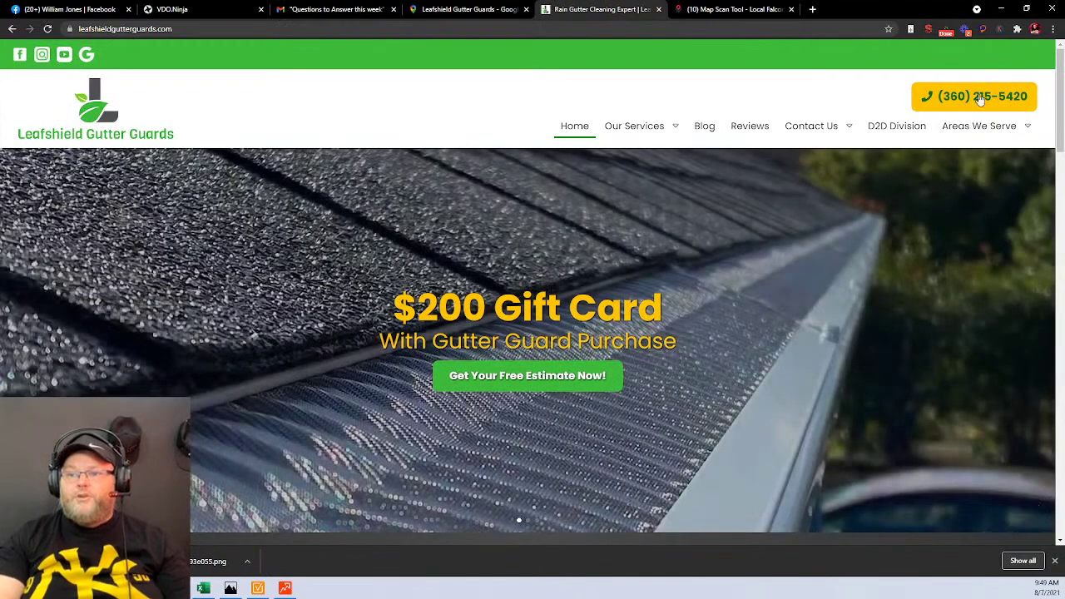
scroll(856, 99, down, 5)
scroll(866, 92, up, 5)
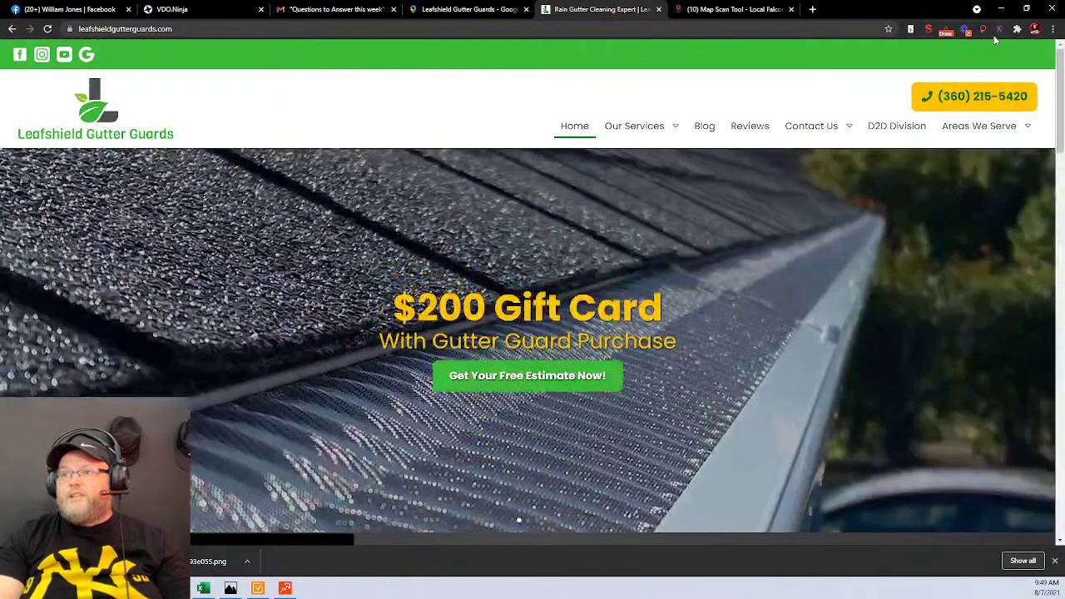
click(928, 28)
click(673, 61)
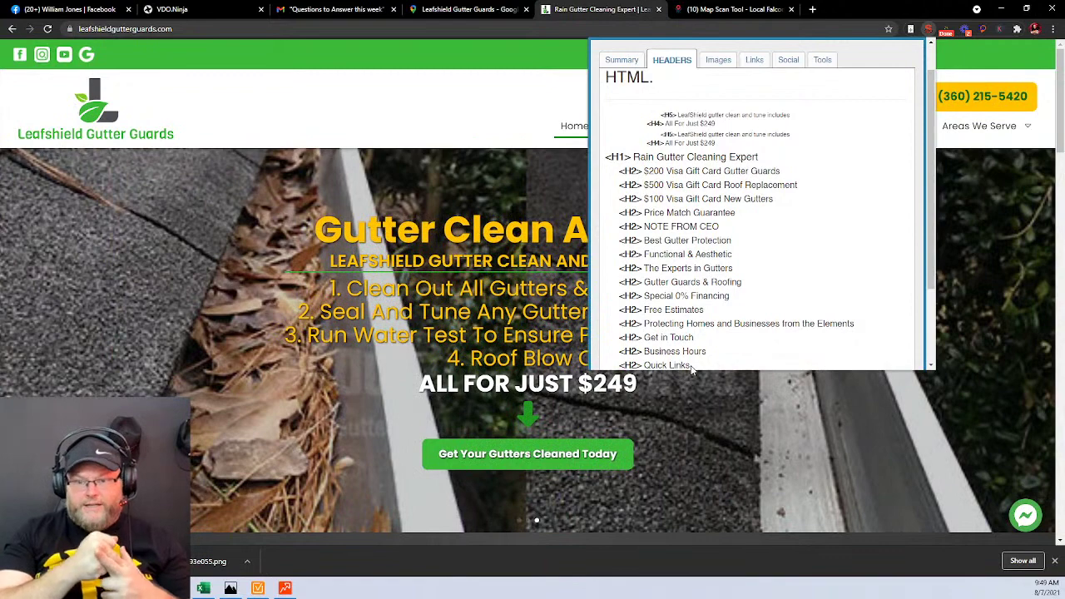
click(886, 454)
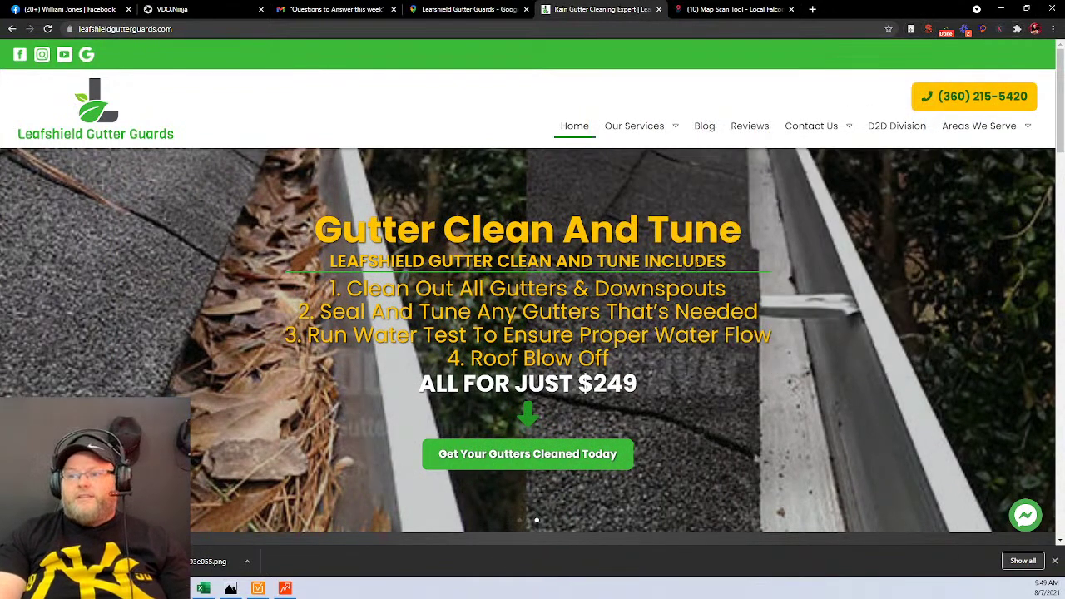
scroll(751, 356, down, 2)
scroll(751, 354, up, 2)
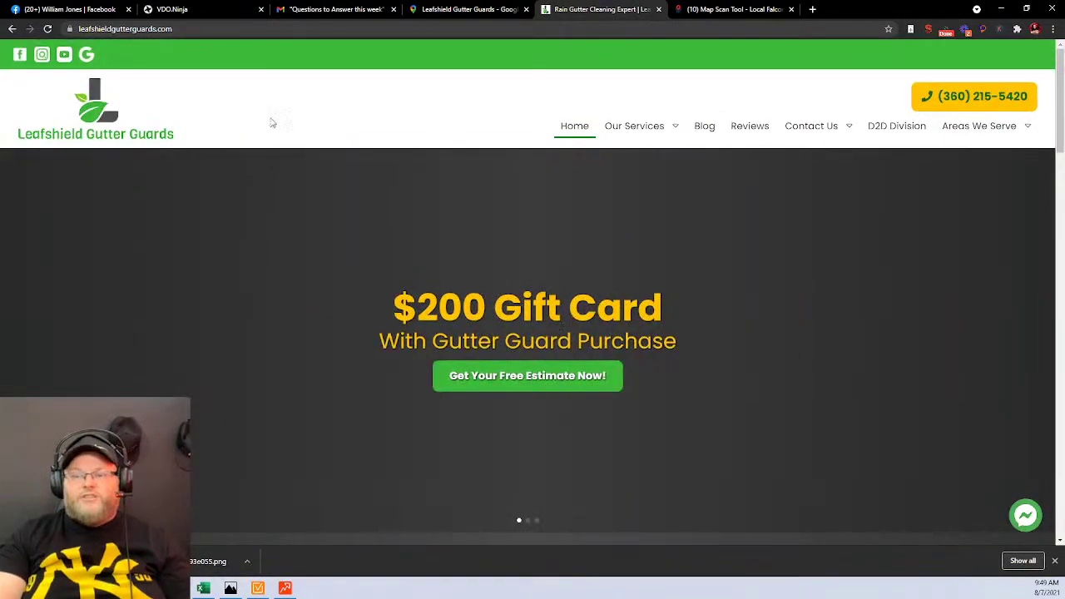